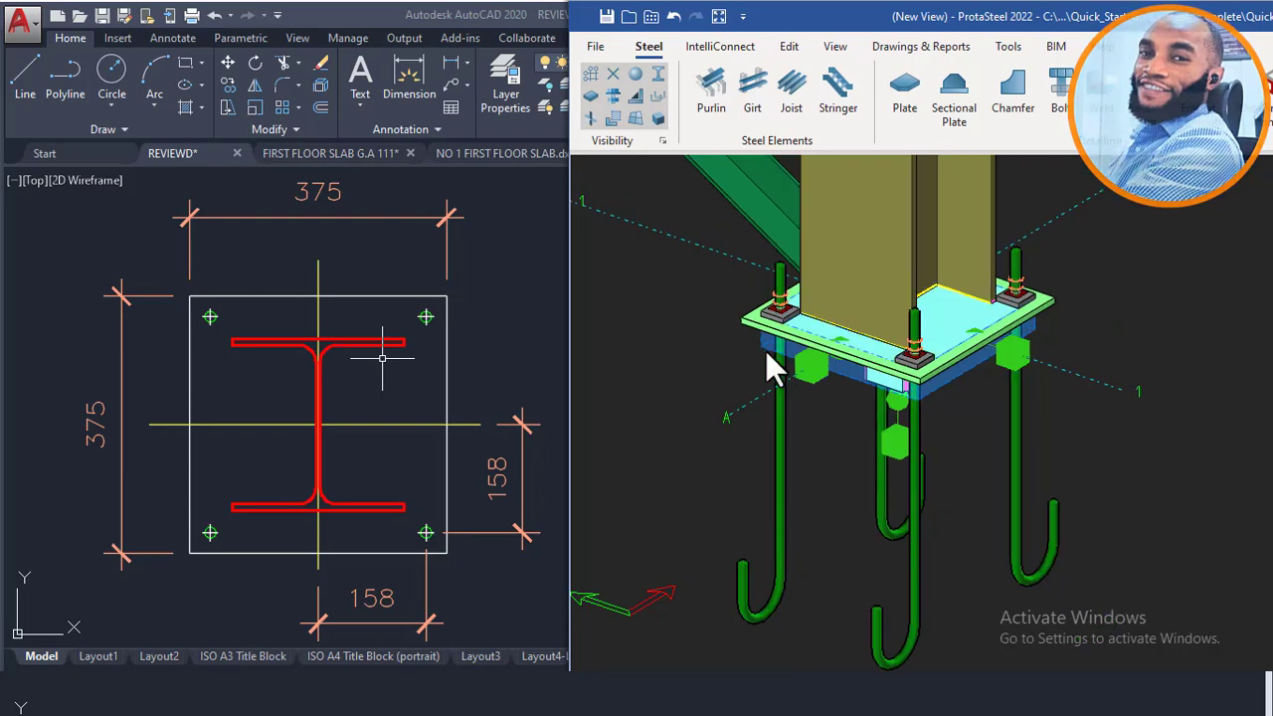
Examine the base plate and hooked anchor bolts at the grid A/1 column, and the overall steel frame in ProtaSteel.
{"action": "scroll", "coordinate": [768, 351], "scroll_direction": "up", "scroll_amount": 2}
{"action": "middle_click_drag", "start_coordinate": [828, 327], "coordinate": [819, 345]}
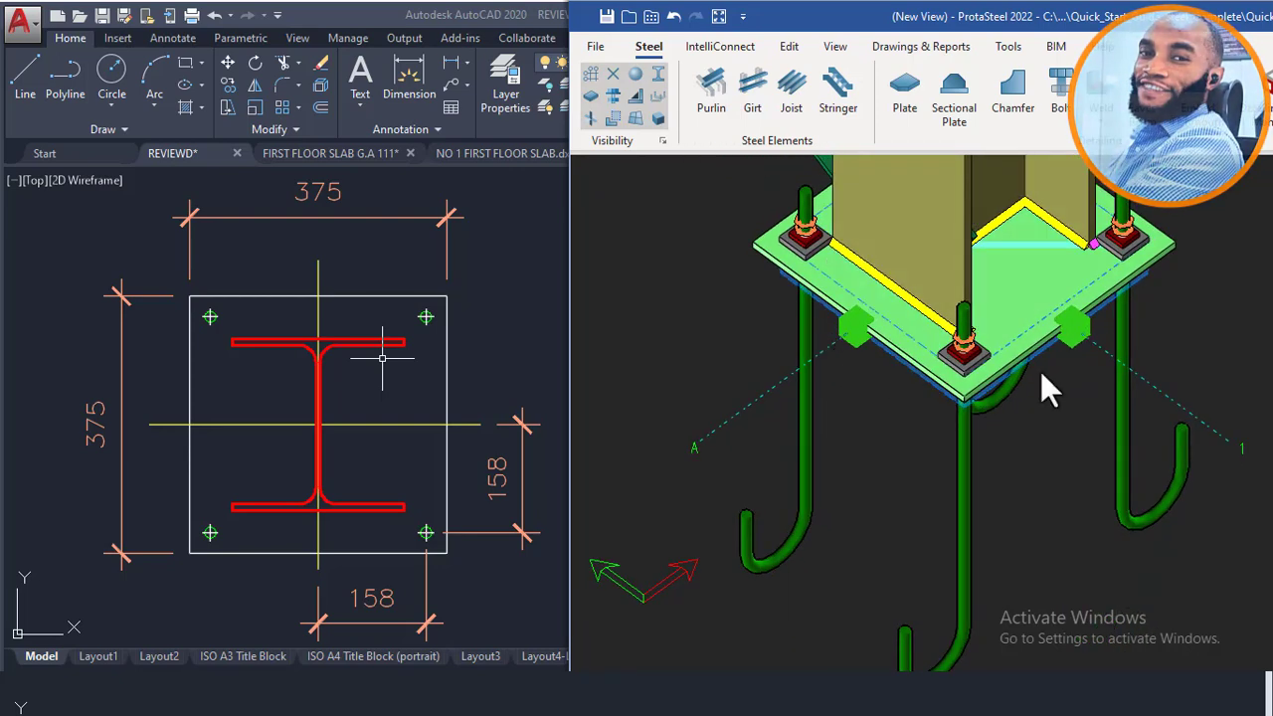
{"action": "scroll", "coordinate": [985, 368], "scroll_direction": "up", "scroll_amount": 2}
{"action": "scroll", "coordinate": [985, 360], "scroll_direction": "down", "scroll_amount": 2}
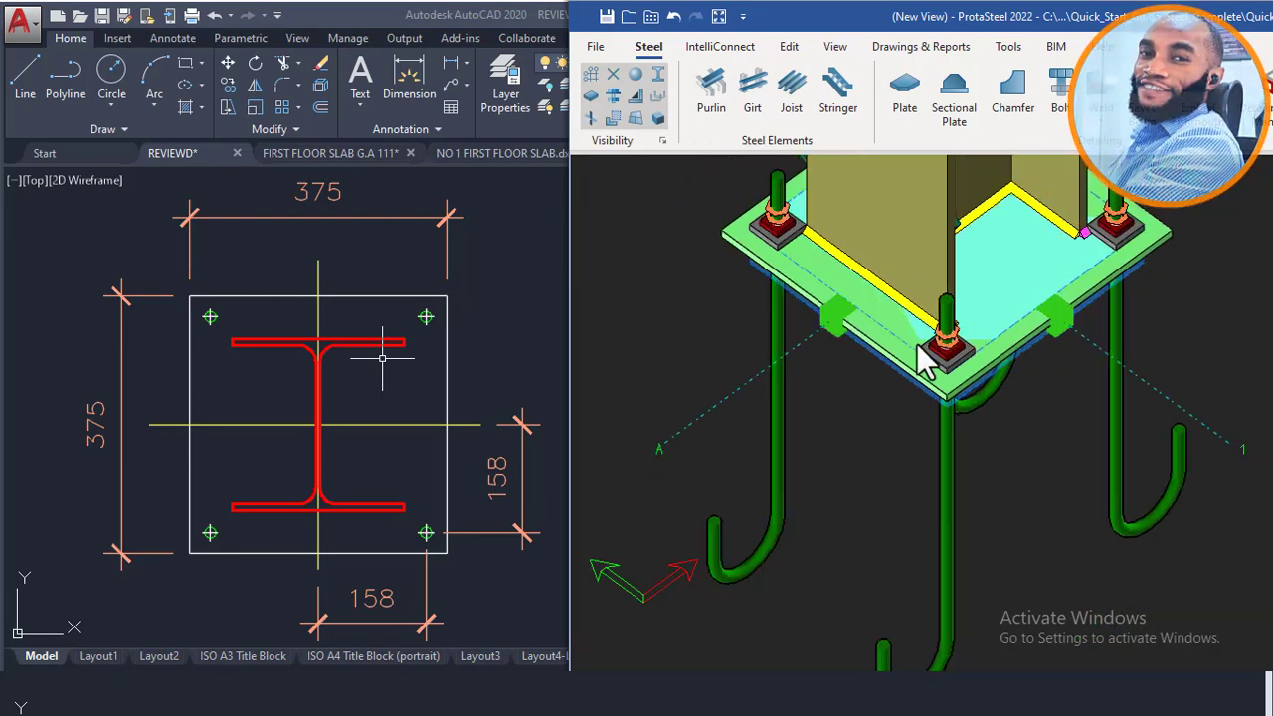
{"action": "middle_click_drag", "start_coordinate": [998, 332], "coordinate": [907, 343]}
{"action": "scroll", "coordinate": [910, 345], "scroll_direction": "up", "scroll_amount": 1}
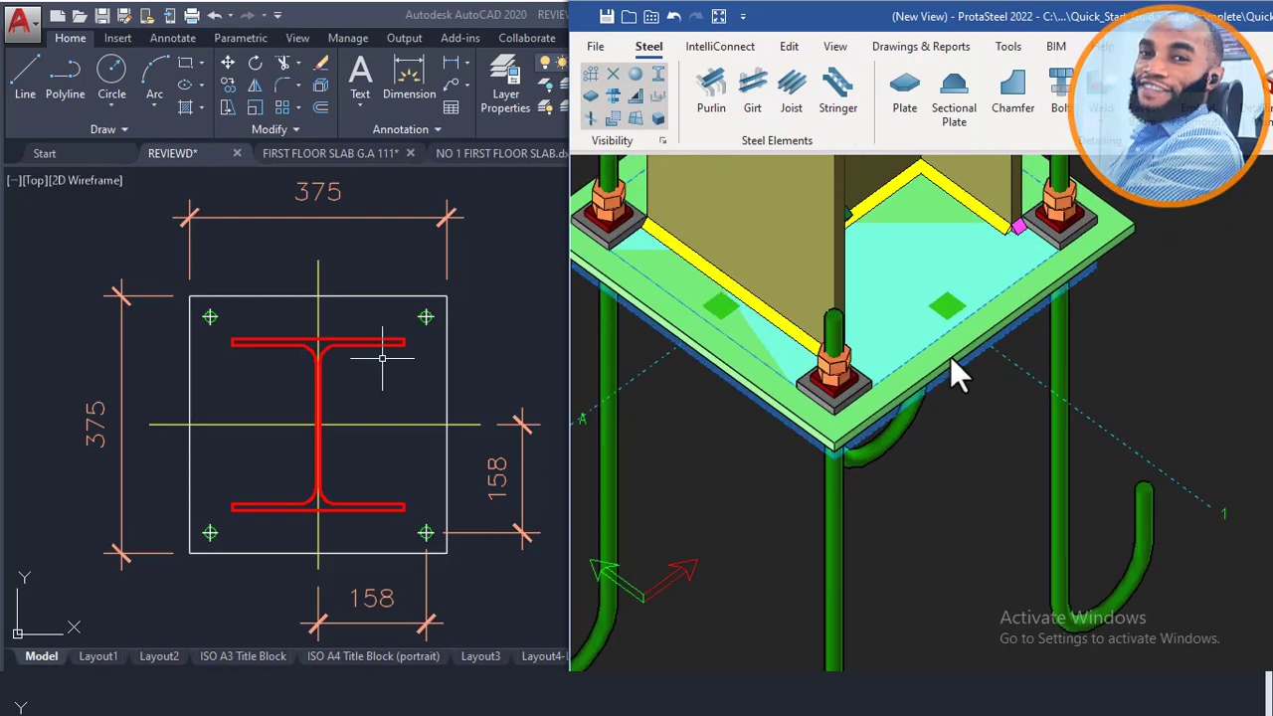
{"action": "scroll", "coordinate": [958, 285], "scroll_direction": "down", "scroll_amount": 2}
{"action": "scroll", "coordinate": [878, 491], "scroll_direction": "up", "scroll_amount": 1}
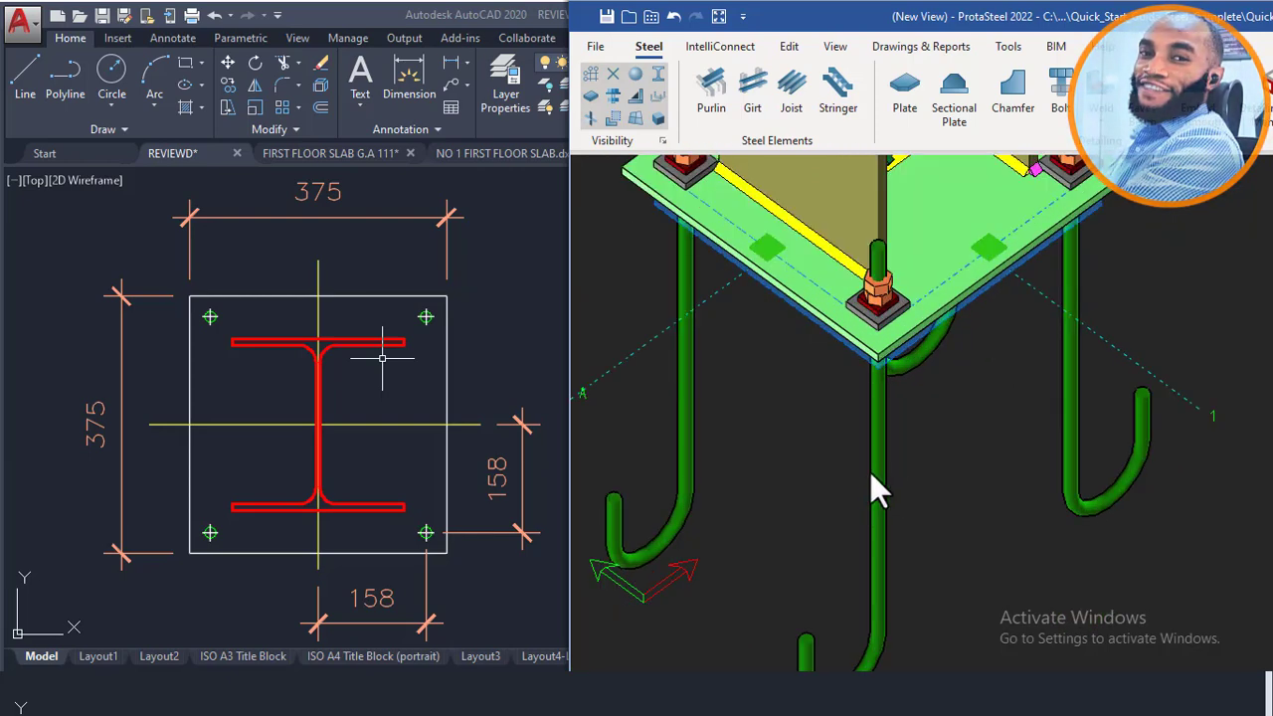
{"action": "scroll", "coordinate": [853, 410], "scroll_direction": "down", "scroll_amount": 1}
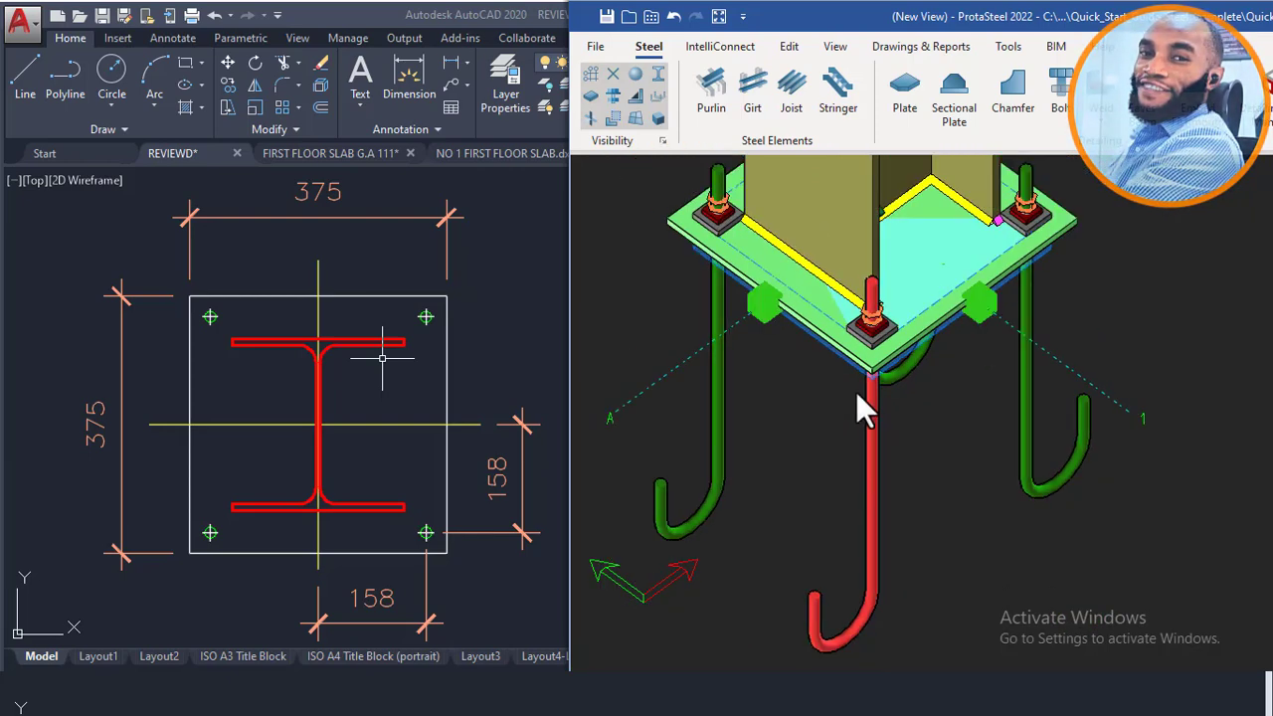
{"action": "middle_click_drag", "start_coordinate": [814, 369], "coordinate": [818, 399]}
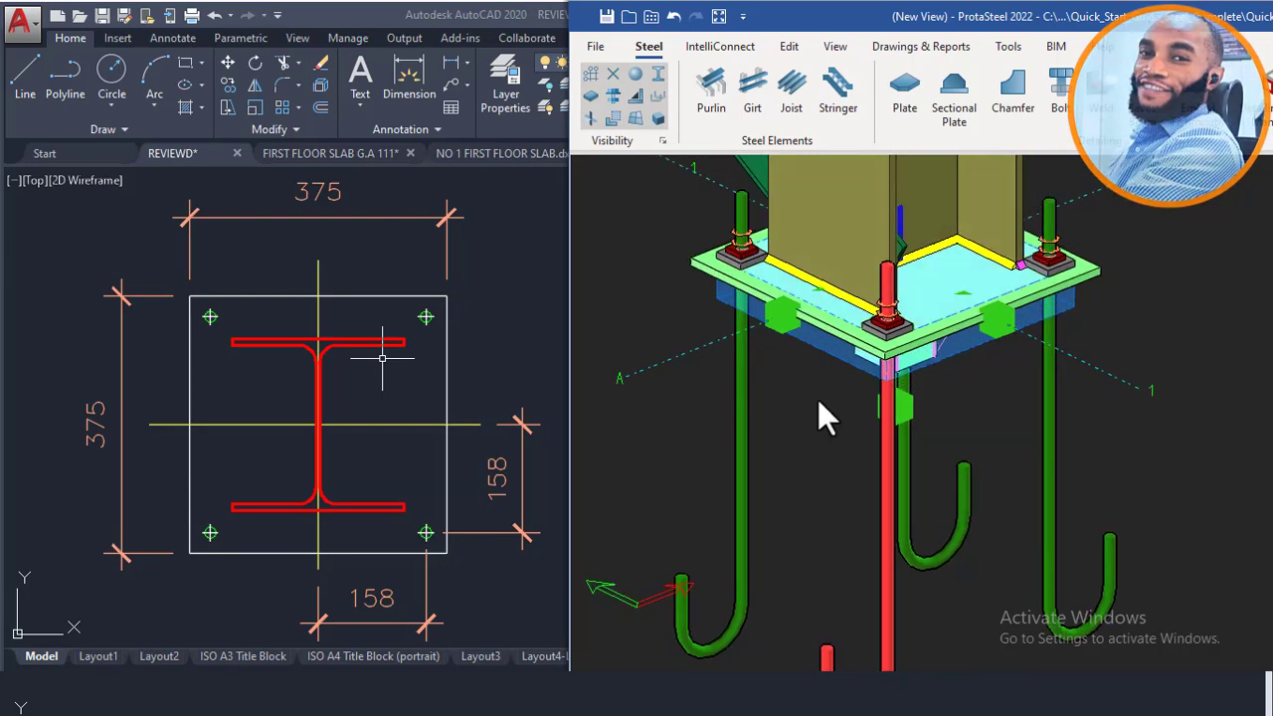
{"action": "scroll", "coordinate": [824, 386], "scroll_direction": "down", "scroll_amount": 5}
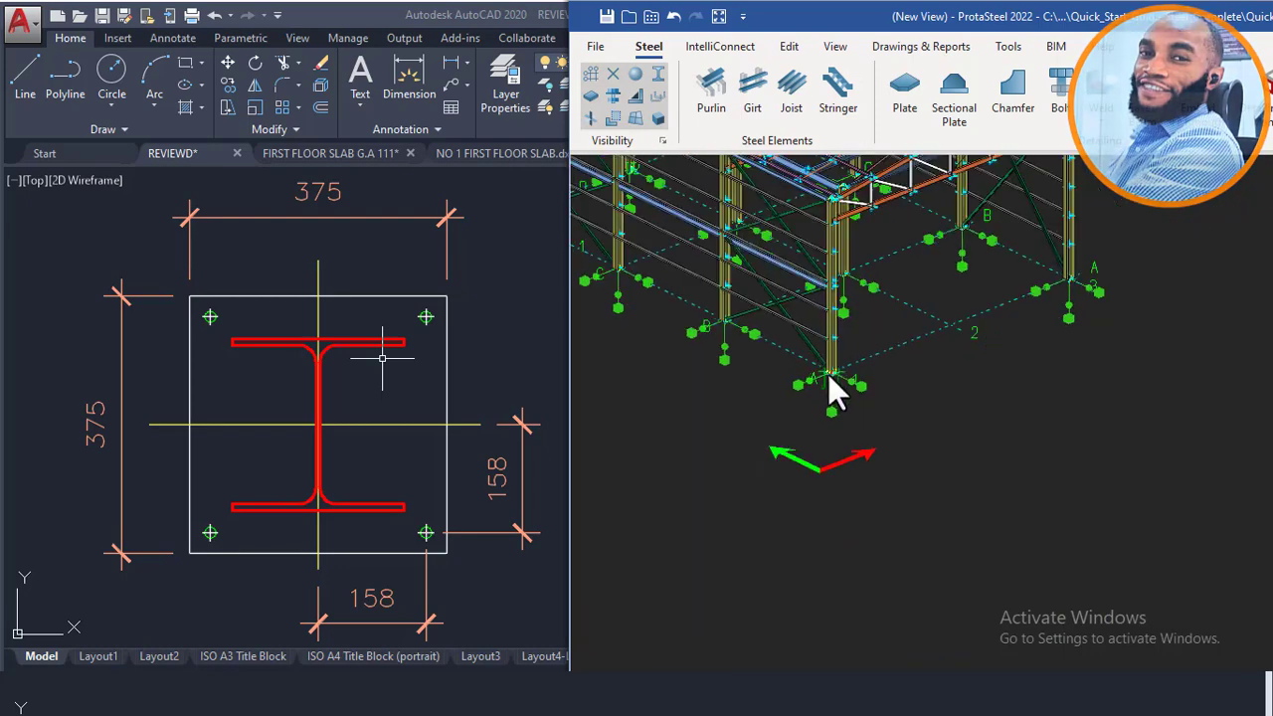
{"action": "scroll", "coordinate": [835, 383], "scroll_direction": "down", "scroll_amount": 3}
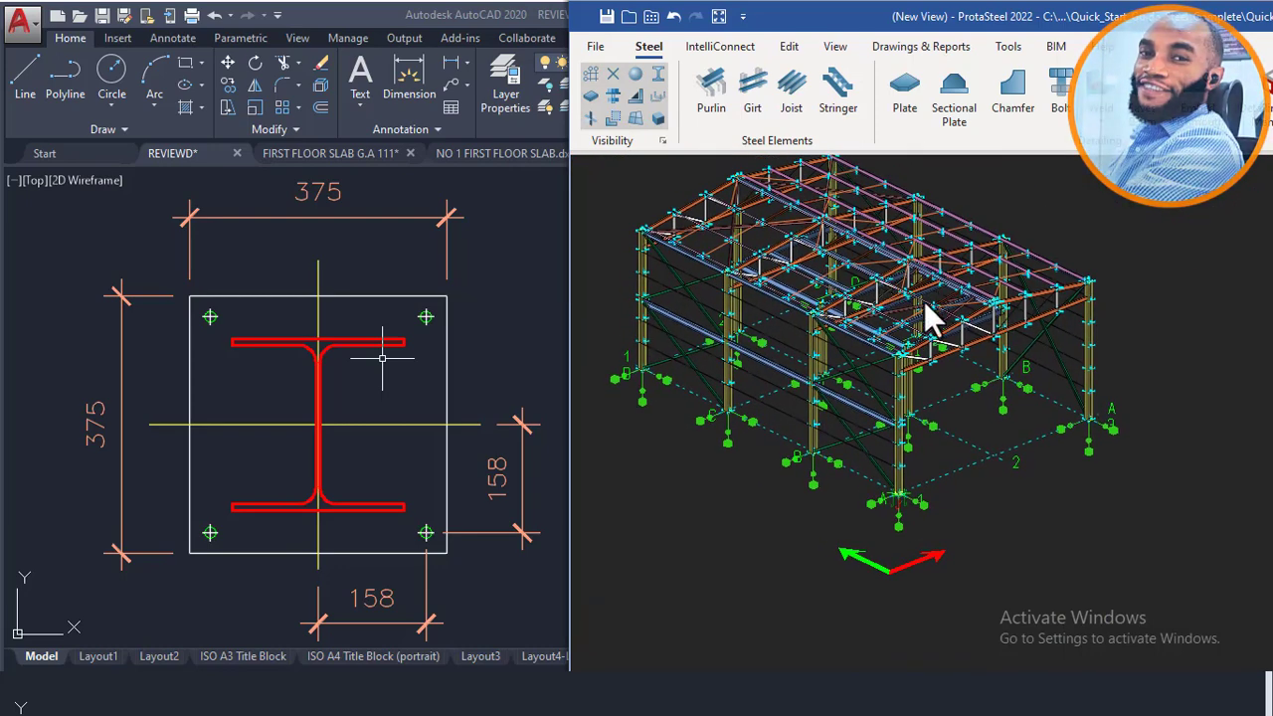
{"action": "scroll", "coordinate": [925, 378], "scroll_direction": "up", "scroll_amount": 3}
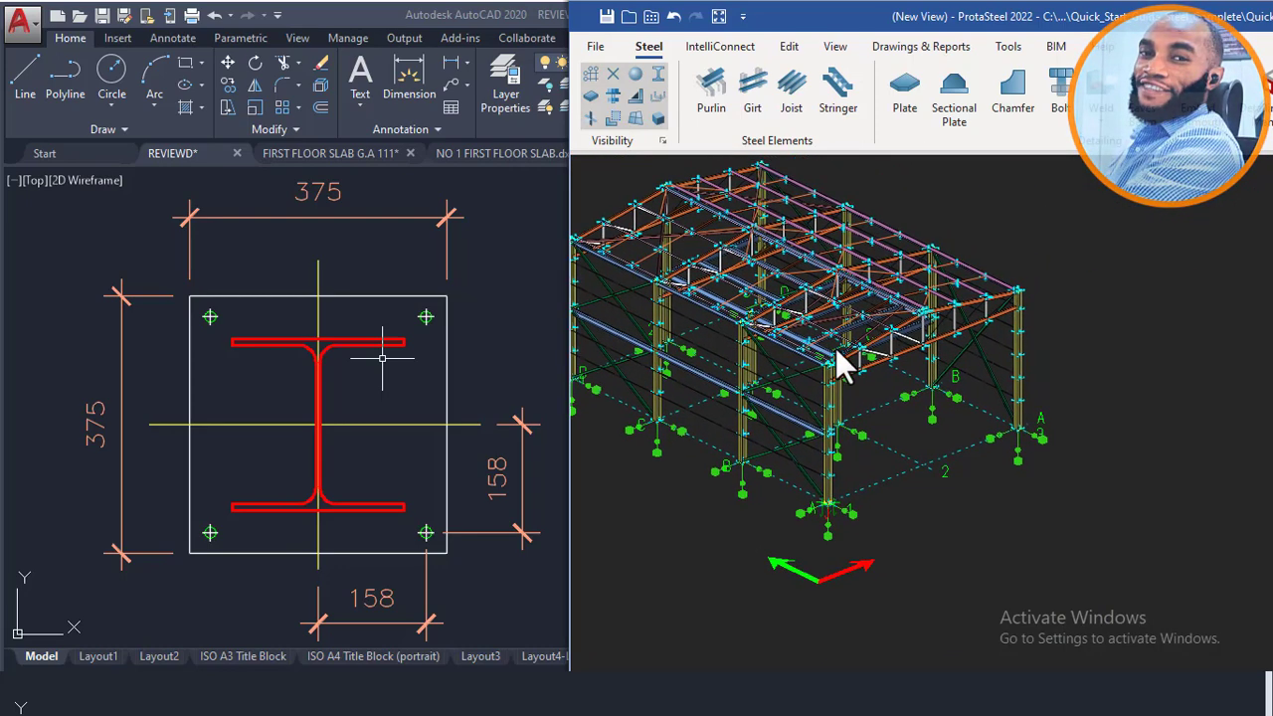
{"action": "scroll", "coordinate": [844, 358], "scroll_direction": "down", "scroll_amount": 3}
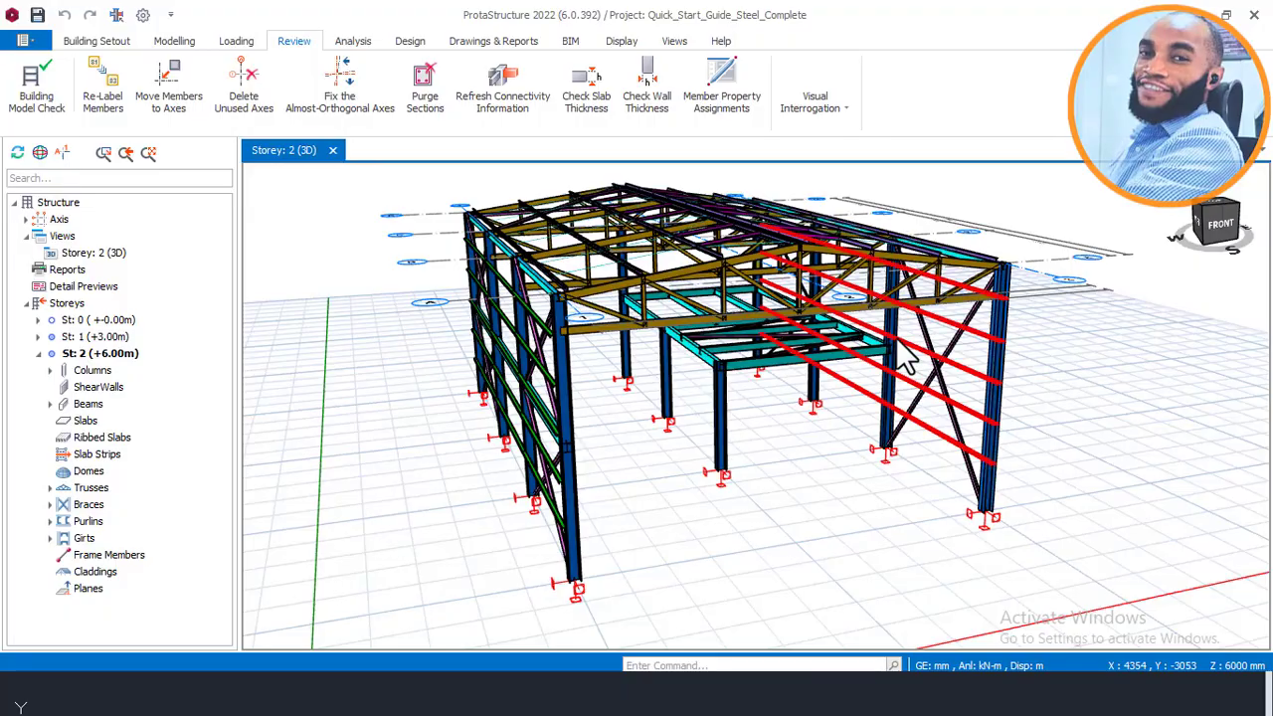
Switch to ProtaStructure and examine the complete steel building model from several sides.
{"action": "scroll", "coordinate": [910, 361], "scroll_direction": "down", "scroll_amount": 3}
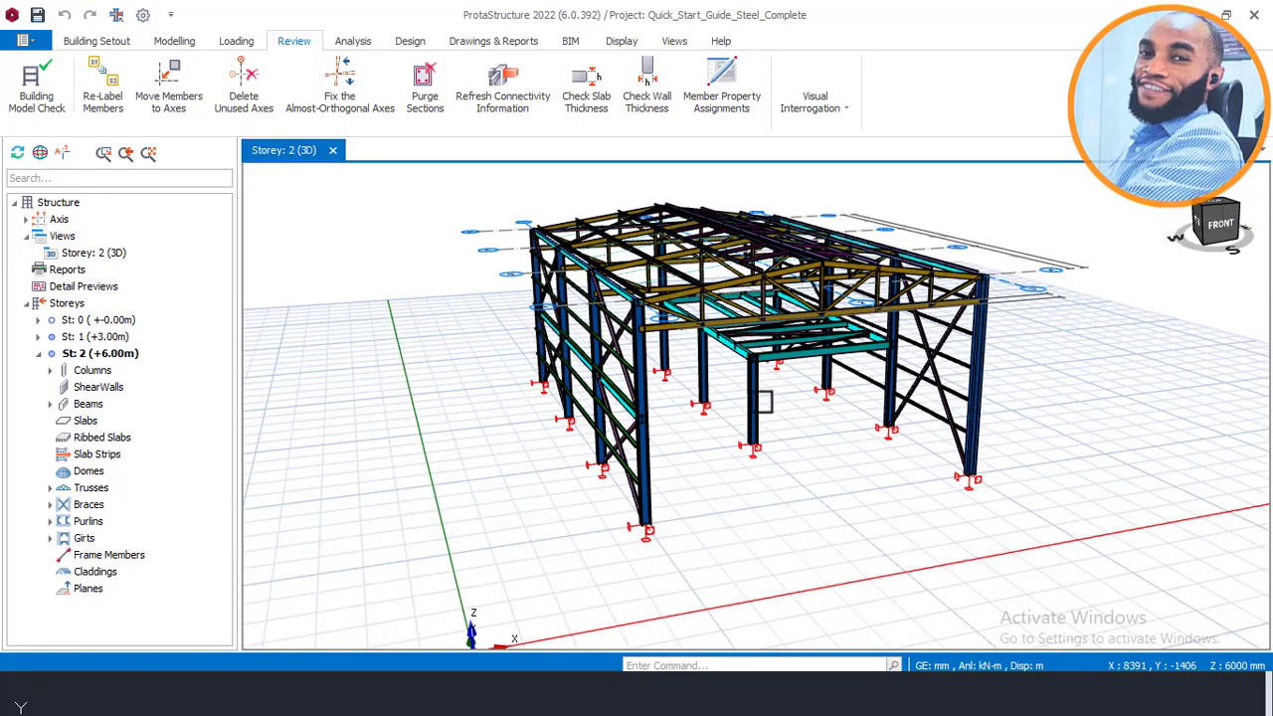
{"action": "mouse_move", "coordinate": [763, 402]}
{"action": "middle_mouse_down"}
{"action": "mouse_move", "coordinate": [641, 338]}
{"action": "mouse_move", "coordinate": [654, 368]}
{"action": "mouse_move", "coordinate": [583, 361]}
{"action": "mouse_move", "coordinate": [746, 391]}
{"action": "mouse_move", "coordinate": [648, 361]}
{"action": "mouse_move", "coordinate": [741, 398]}
{"action": "middle_mouse_up"}
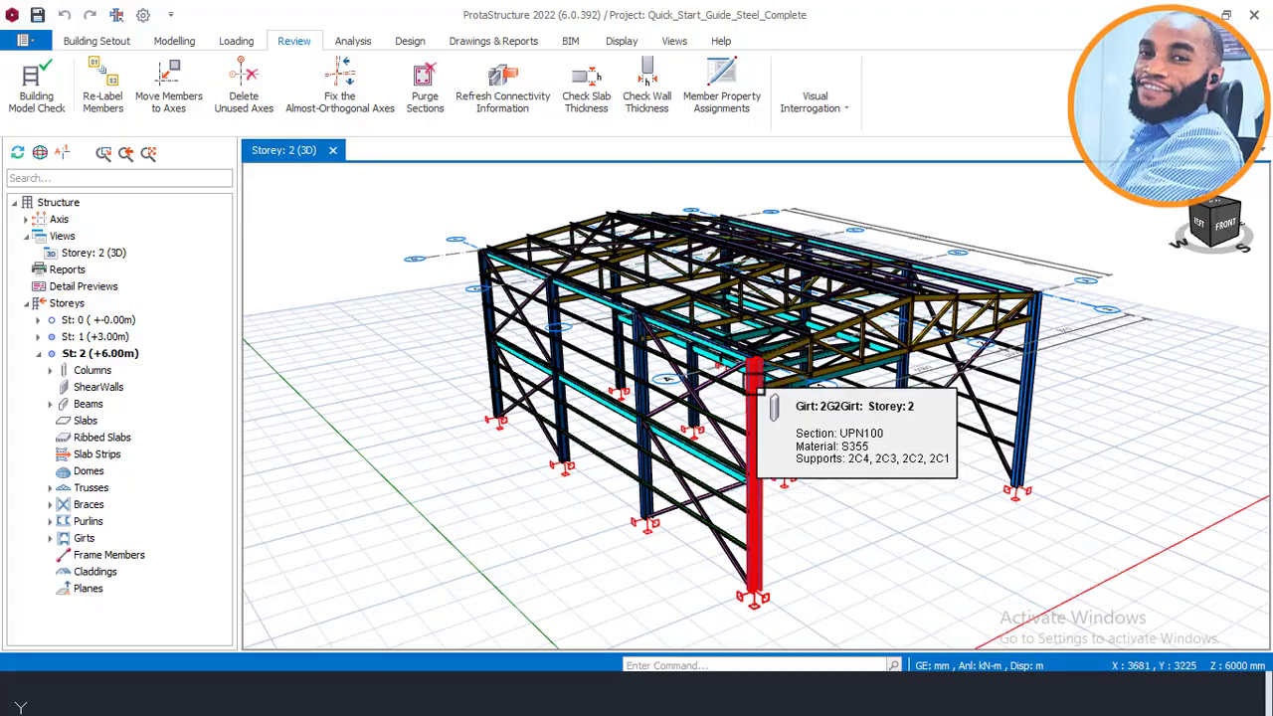
{"action": "scroll", "coordinate": [764, 376], "scroll_direction": "up", "scroll_amount": 2}
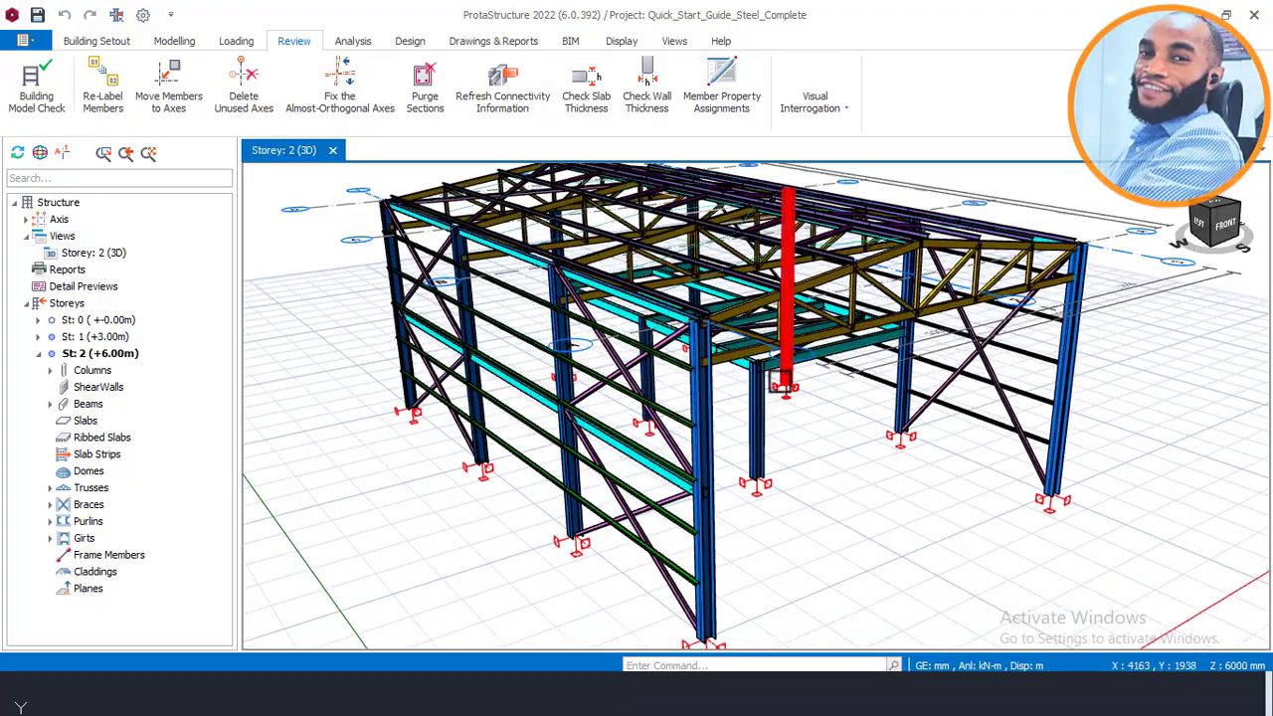
{"action": "mouse_move", "coordinate": [722, 370]}
{"action": "middle_mouse_down"}
{"action": "mouse_move", "coordinate": [756, 407]}
{"action": "mouse_move", "coordinate": [718, 377]}
{"action": "middle_mouse_up"}
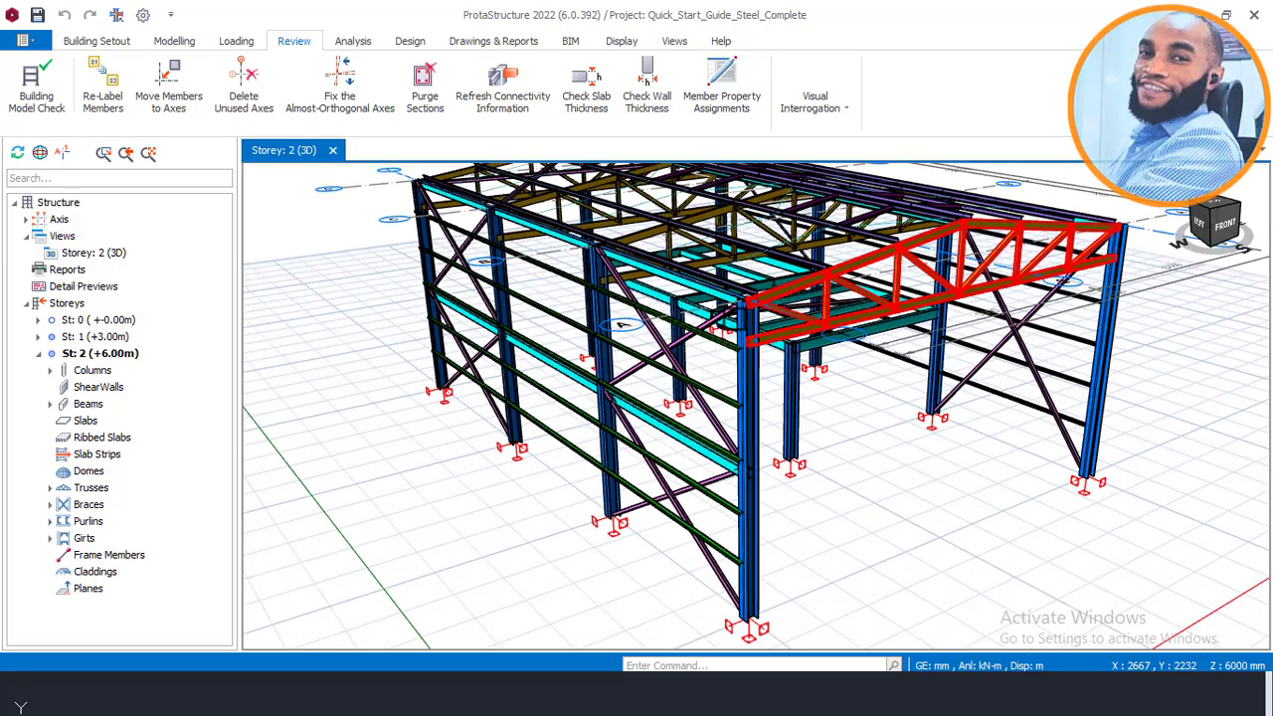
{"action": "scroll", "coordinate": [696, 343], "scroll_direction": "down", "scroll_amount": 2}
{"action": "mouse_move", "coordinate": [722, 328]}
{"action": "middle_mouse_down"}
{"action": "mouse_move", "coordinate": [696, 398]}
{"action": "mouse_move", "coordinate": [657, 393]}
{"action": "mouse_move", "coordinate": [762, 361]}
{"action": "mouse_move", "coordinate": [682, 364]}
{"action": "mouse_move", "coordinate": [745, 391]}
{"action": "mouse_move", "coordinate": [691, 369]}
{"action": "mouse_move", "coordinate": [741, 381]}
{"action": "mouse_move", "coordinate": [717, 415]}
{"action": "mouse_move", "coordinate": [540, 427]}
{"action": "mouse_move", "coordinate": [647, 441]}
{"action": "mouse_move", "coordinate": [613, 448]}
{"action": "mouse_move", "coordinate": [671, 432]}
{"action": "mouse_move", "coordinate": [646, 424]}
{"action": "middle_mouse_up"}
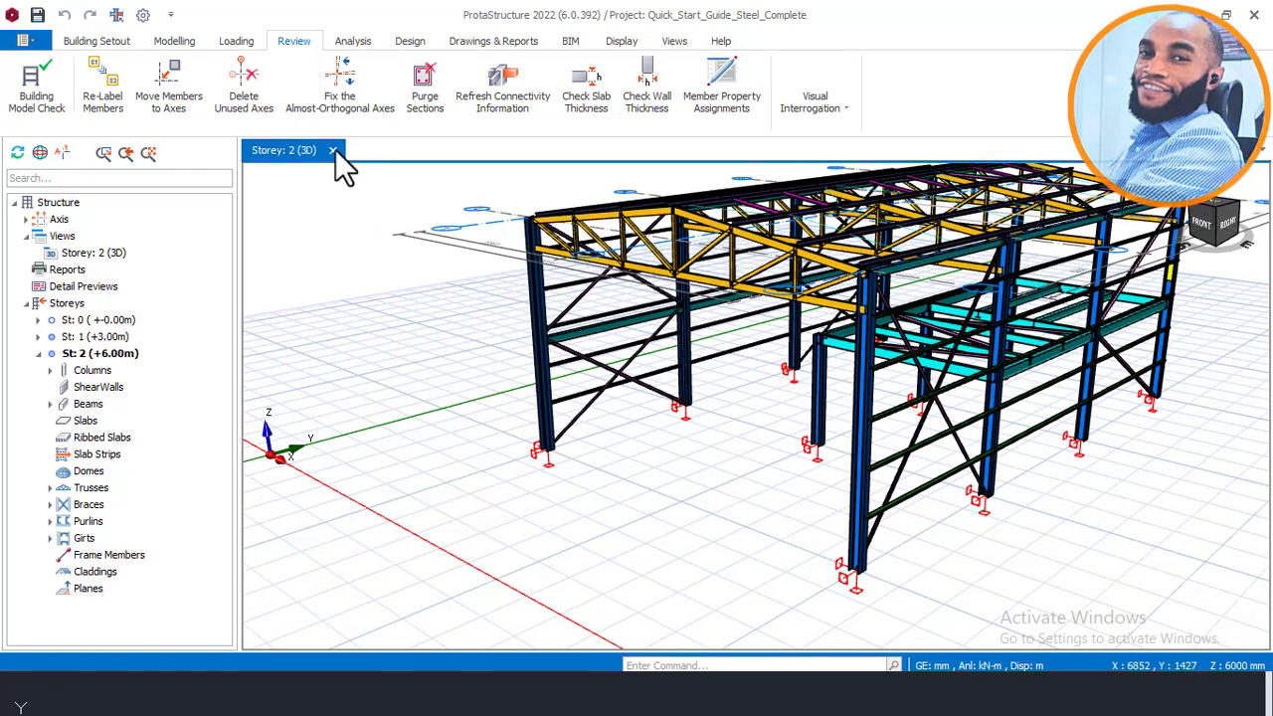
Colour the model's members by Design Status using Visual Interrogation.
{"action": "left_click", "coordinate": [109, 43]}
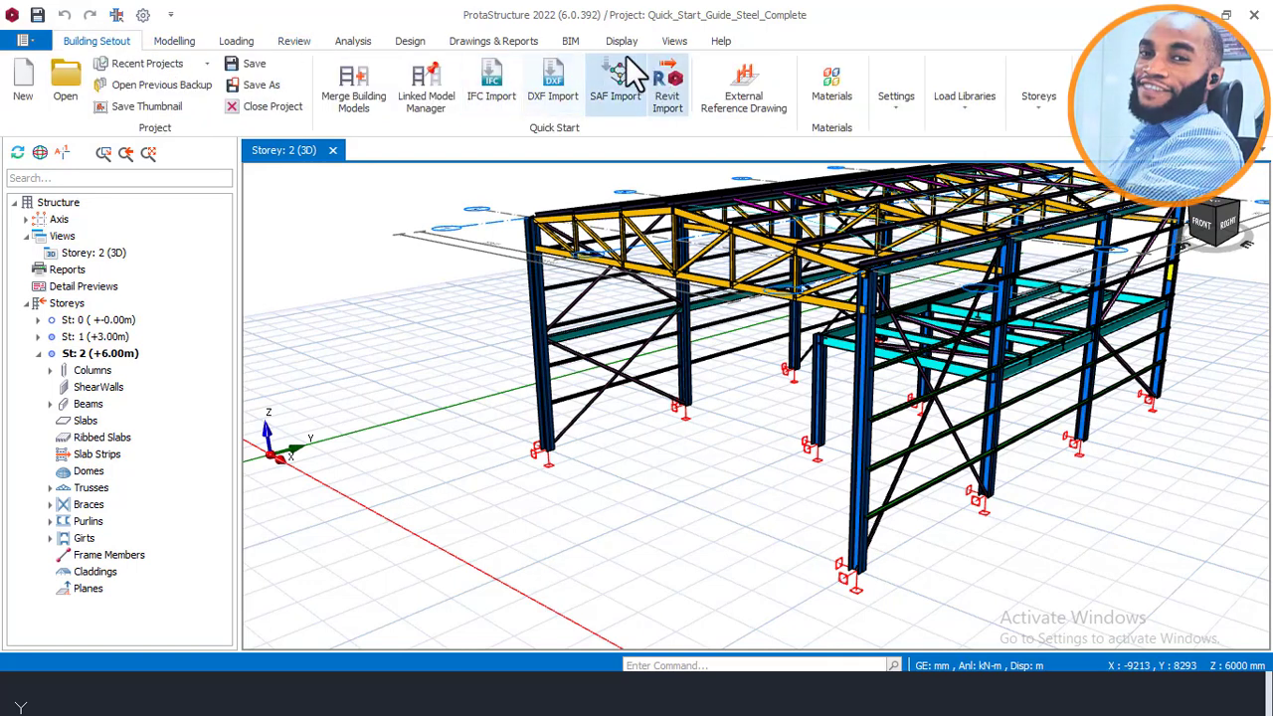
{"action": "left_click", "coordinate": [300, 47]}
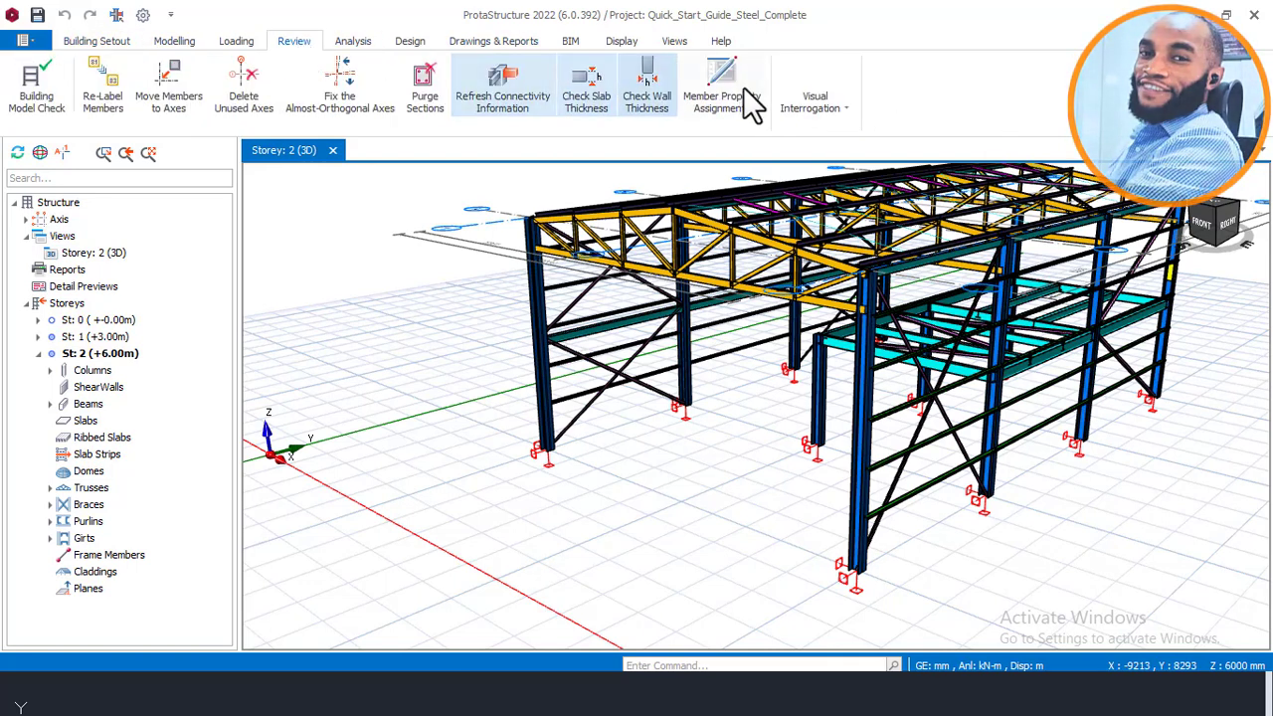
{"action": "left_click", "coordinate": [852, 109]}
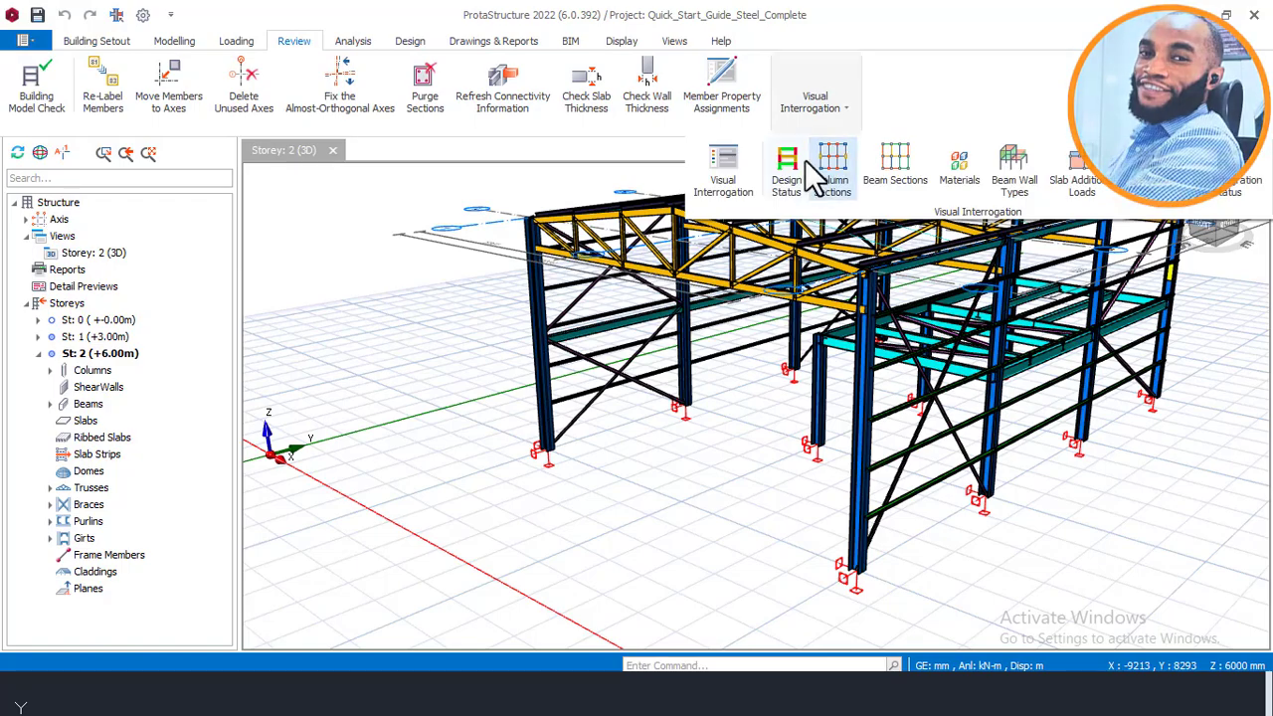
{"action": "left_click", "coordinate": [786, 171]}
{"action": "scroll", "coordinate": [714, 409], "scroll_direction": "down", "scroll_amount": 2}
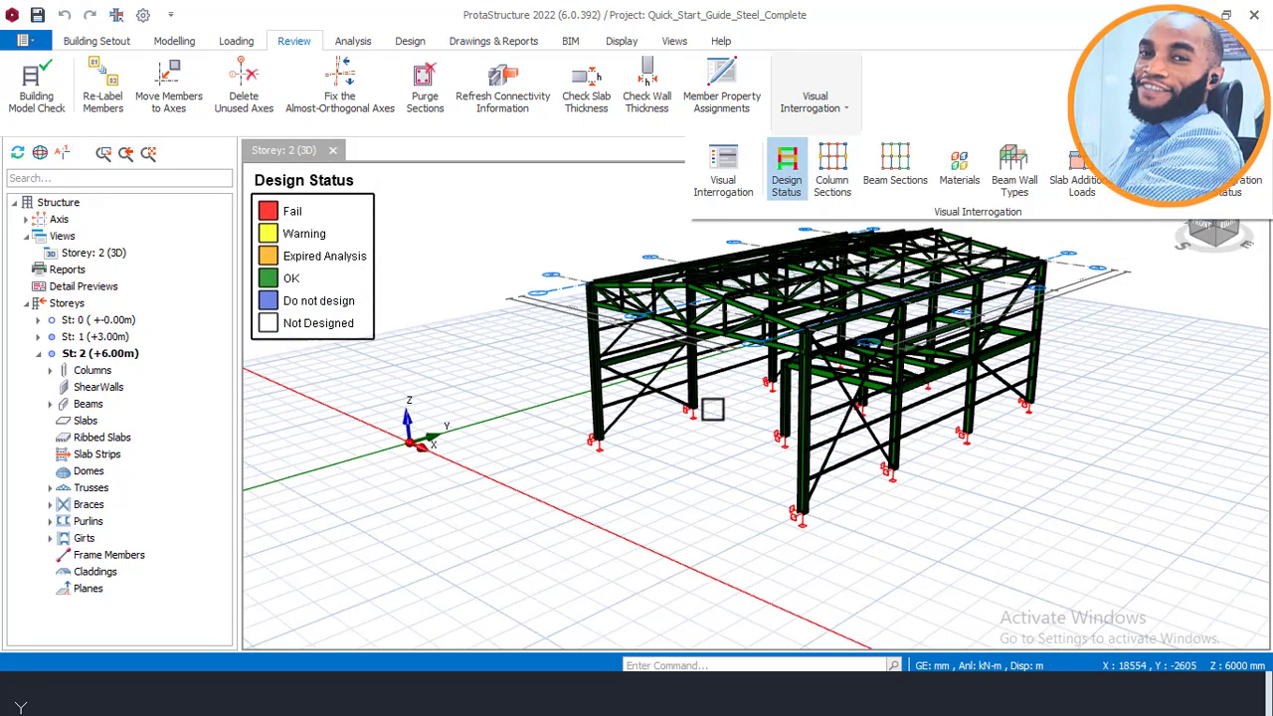
Examine the design status colours of the columns, trusses, braces, purlins and girts around the whole frame.
{"action": "middle_click_drag", "start_coordinate": [710, 406], "coordinate": [795, 418]}
{"action": "scroll", "coordinate": [725, 355], "scroll_direction": "up", "scroll_amount": 5}
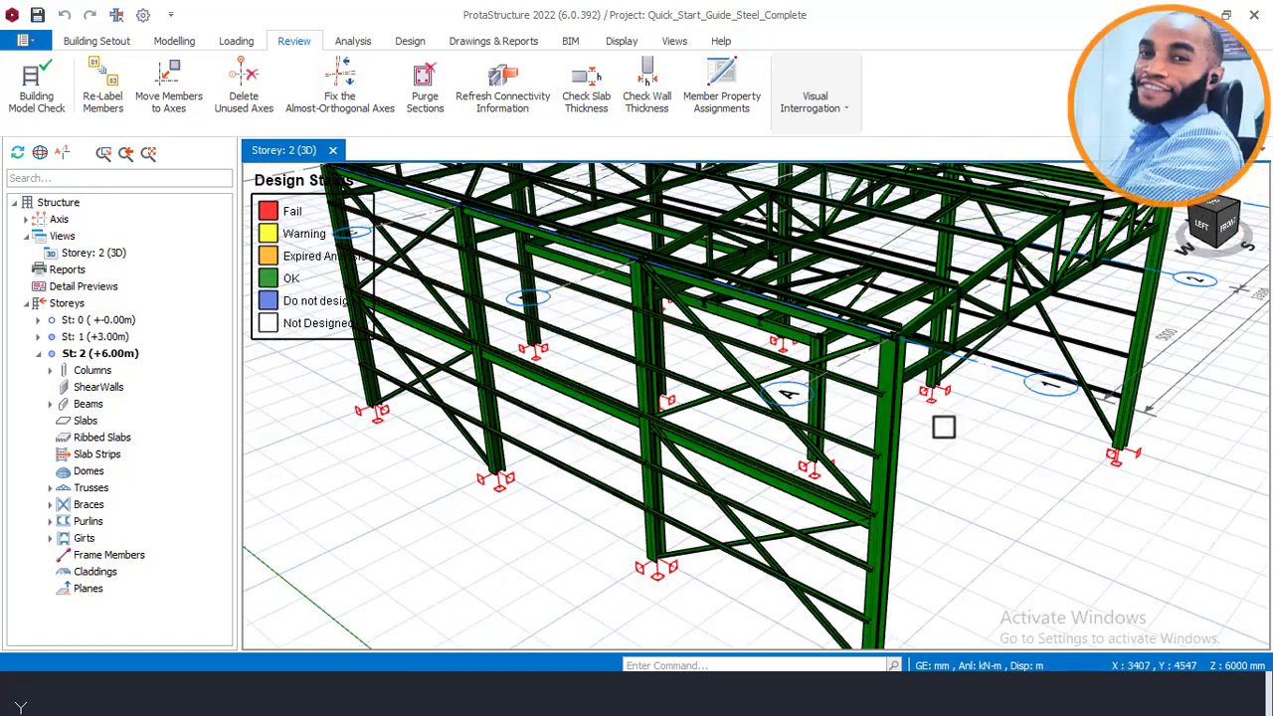
{"action": "middle_click_drag", "start_coordinate": [943, 427], "coordinate": [895, 324]}
{"action": "scroll", "coordinate": [833, 355], "scroll_direction": "down", "scroll_amount": 1}
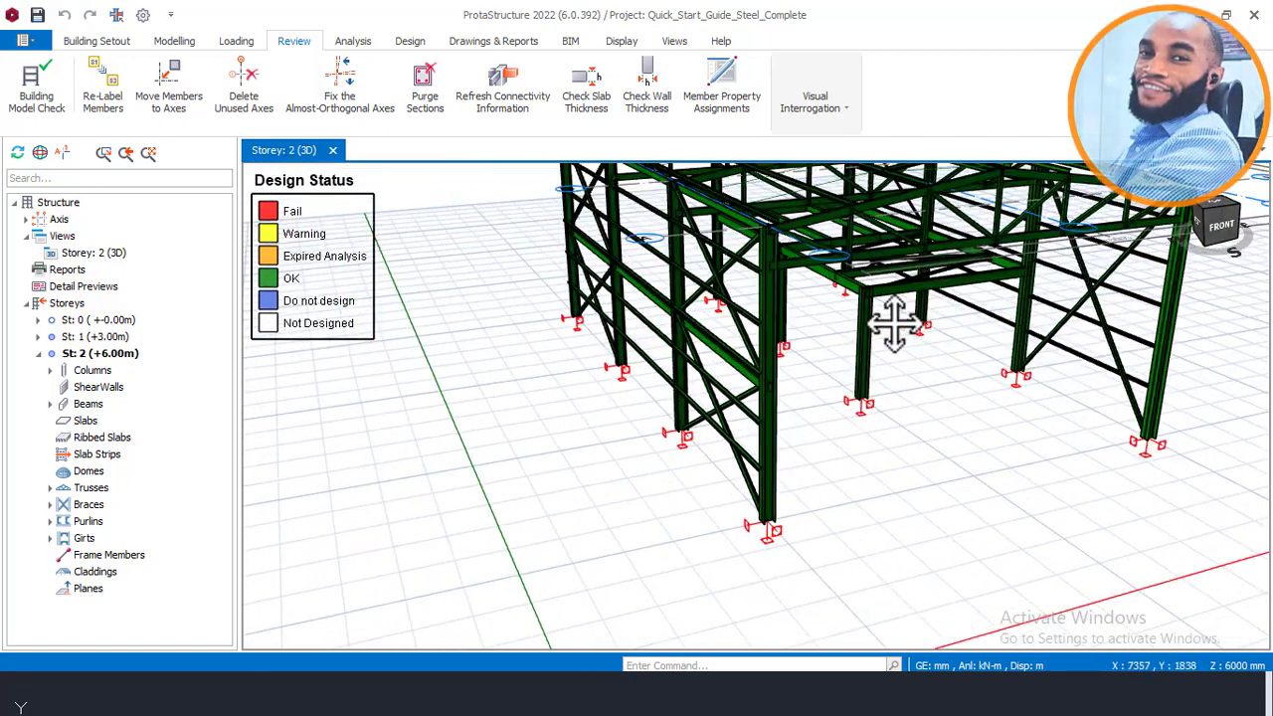
{"action": "scroll", "coordinate": [683, 292], "scroll_direction": "up", "scroll_amount": 3}
{"action": "middle_click_drag", "start_coordinate": [737, 299], "coordinate": [647, 386]}
{"action": "scroll", "coordinate": [646, 386], "scroll_direction": "down", "scroll_amount": 3}
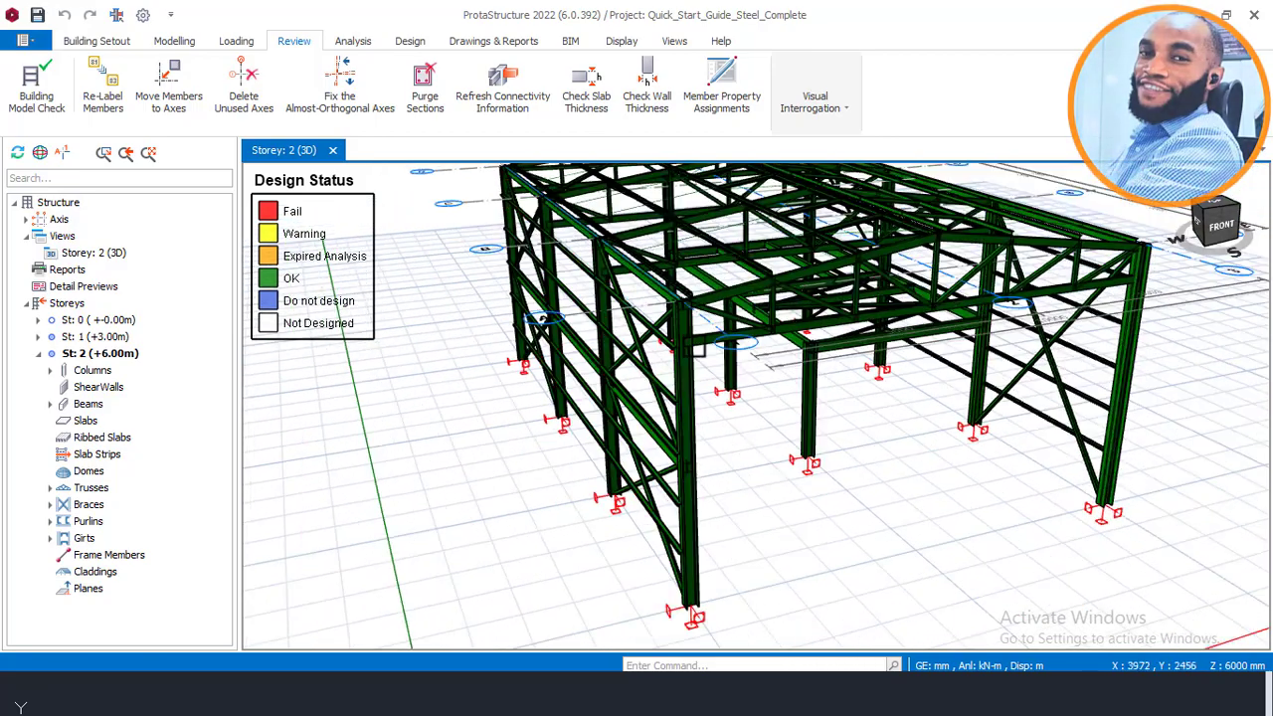
{"action": "scroll", "coordinate": [762, 336], "scroll_direction": "down", "scroll_amount": 1}
{"action": "middle_click_drag", "start_coordinate": [762, 336], "coordinate": [759, 366], "text": "shift"}
{"action": "scroll", "coordinate": [696, 374], "scroll_direction": "down", "scroll_amount": 2}
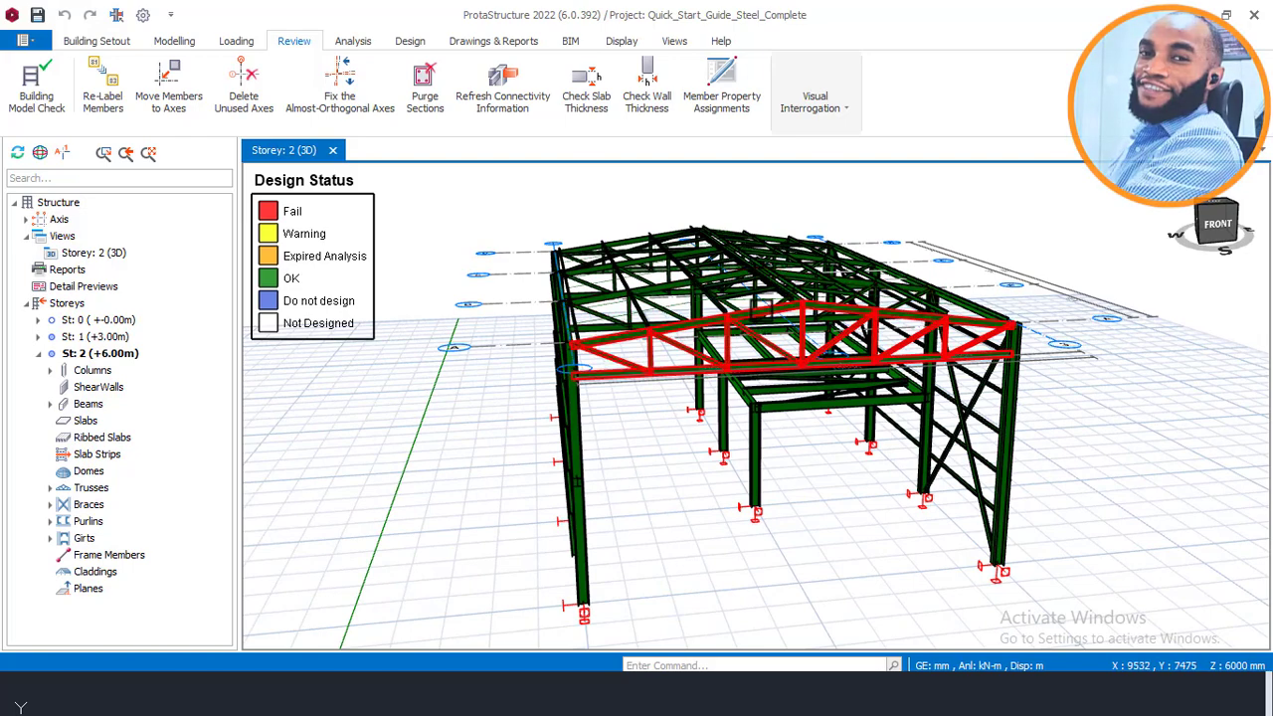
{"action": "middle_click_drag", "start_coordinate": [761, 299], "coordinate": [770, 244], "text": "shift"}
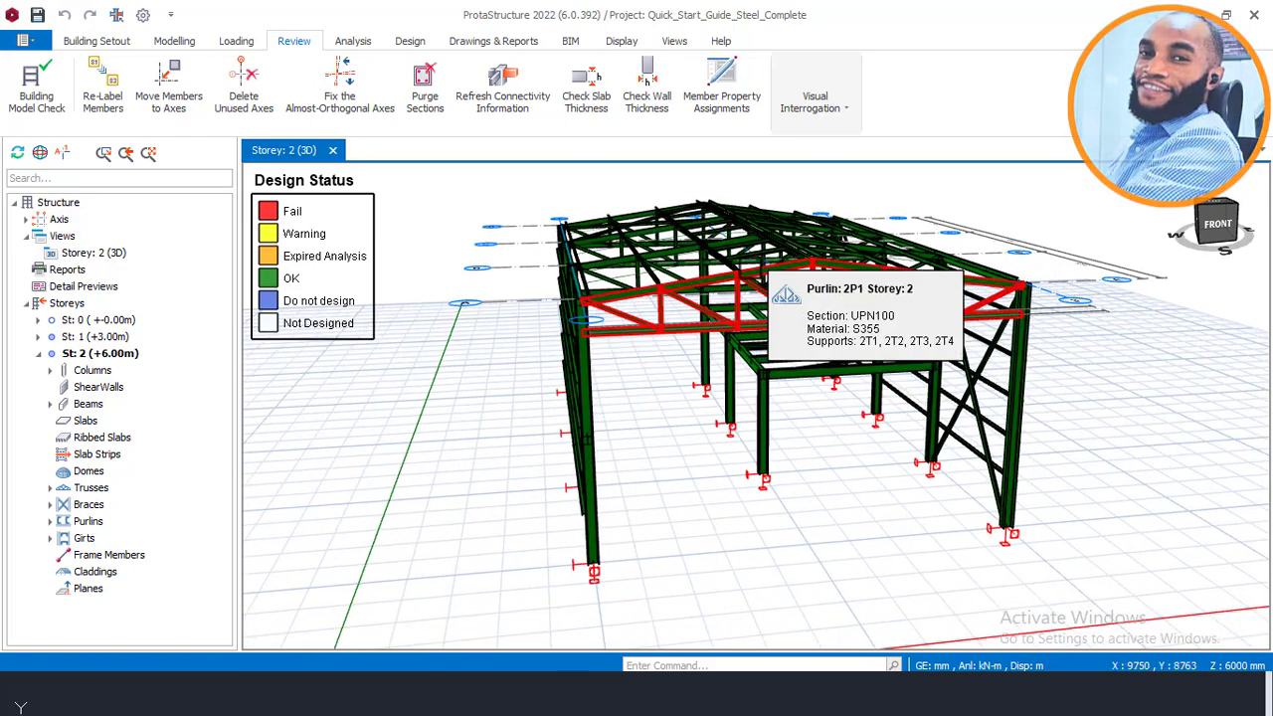
Locate the ProtaSteel steel detailing command and review the structural model around the frame.
{"action": "left_click", "coordinate": [468, 38]}
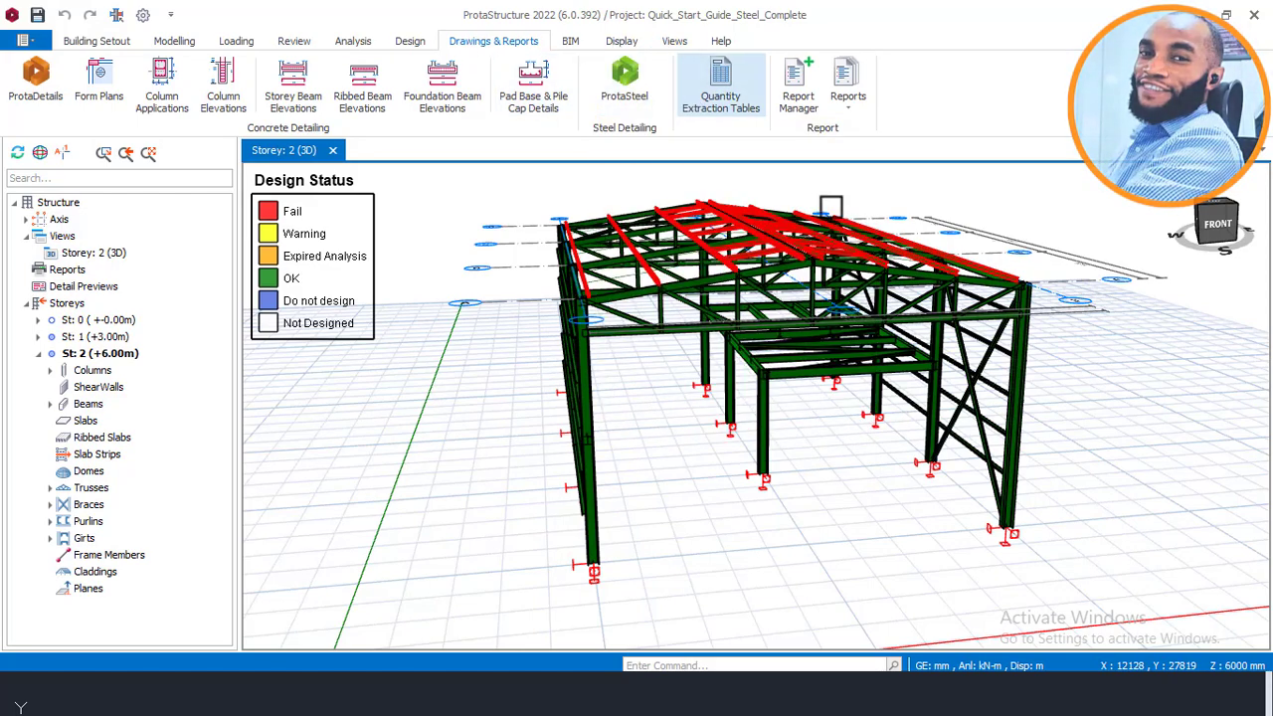
{"action": "middle_click_drag", "start_coordinate": [673, 362], "coordinate": [771, 363]}
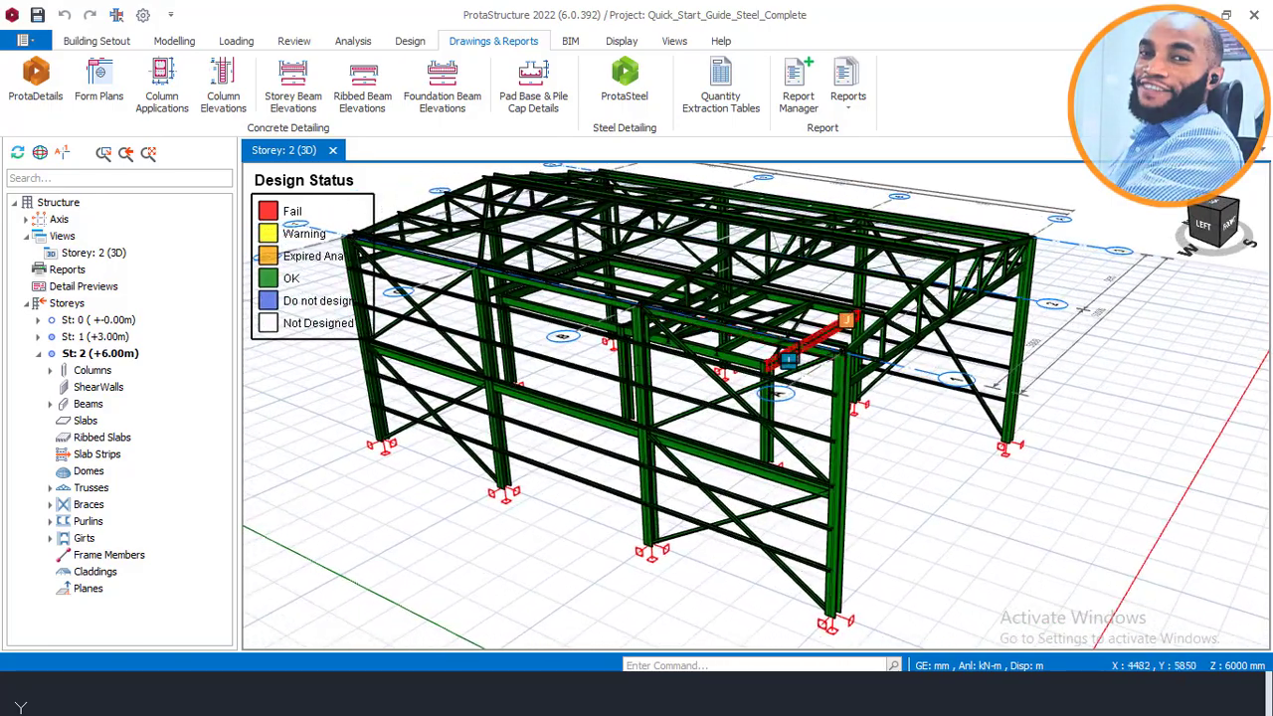
{"action": "mouse_move", "coordinate": [939, 373]}
{"action": "middle_mouse_down"}
{"action": "mouse_move", "coordinate": [852, 369]}
{"action": "mouse_move", "coordinate": [900, 361]}
{"action": "middle_mouse_up"}
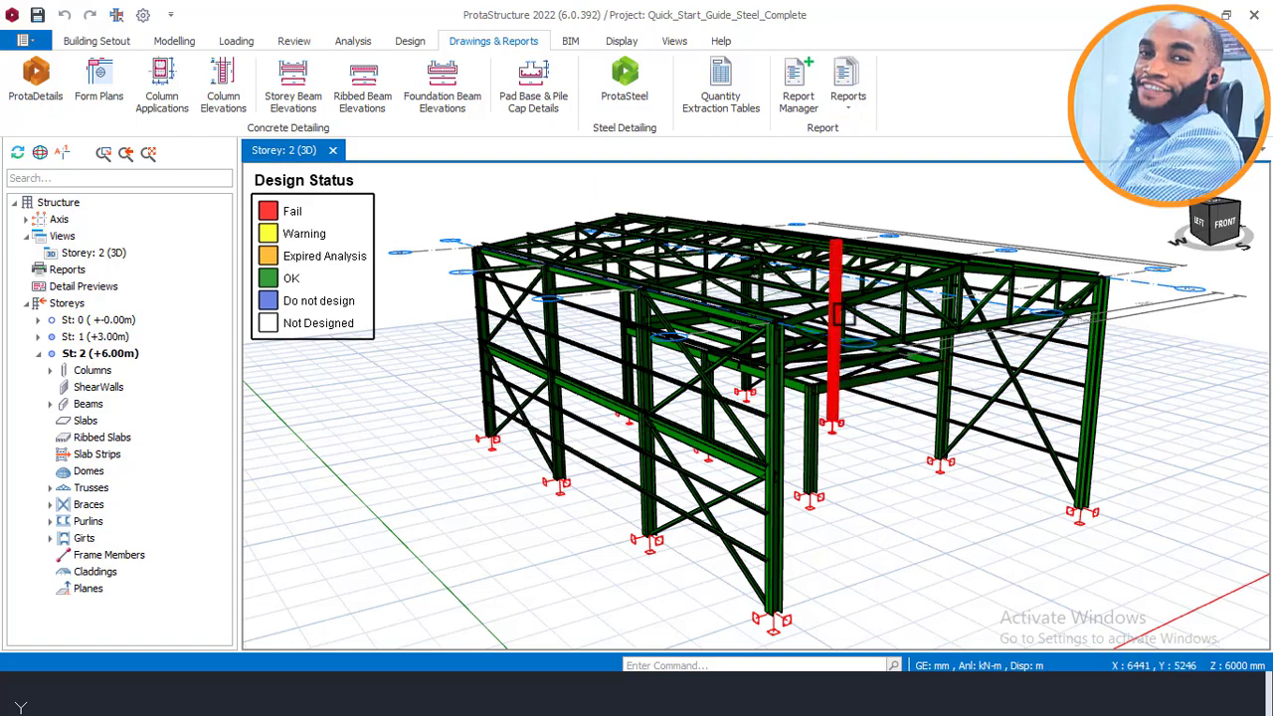
{"action": "mouse_move", "coordinate": [903, 401]}
{"action": "middle_mouse_down"}
{"action": "mouse_move", "coordinate": [825, 423]}
{"action": "mouse_move", "coordinate": [857, 418]}
{"action": "mouse_move", "coordinate": [863, 431]}
{"action": "middle_mouse_up"}
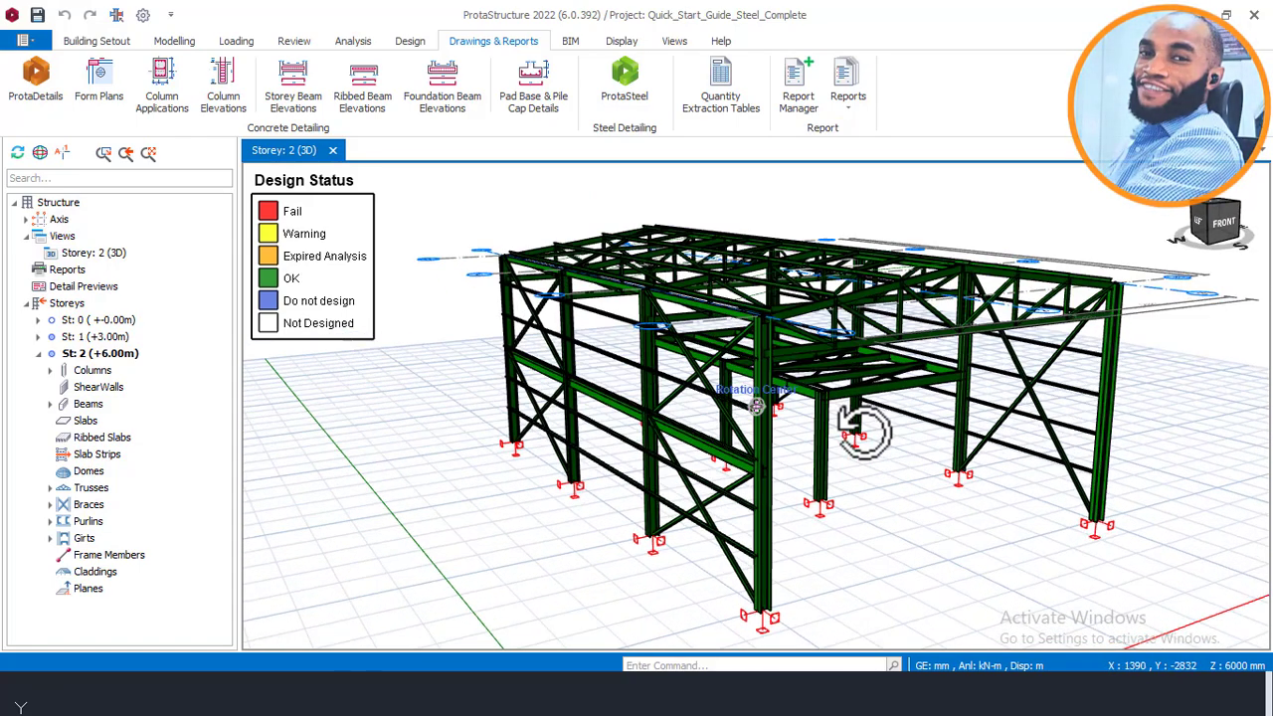
{"action": "left_click", "coordinate": [632, 81]}
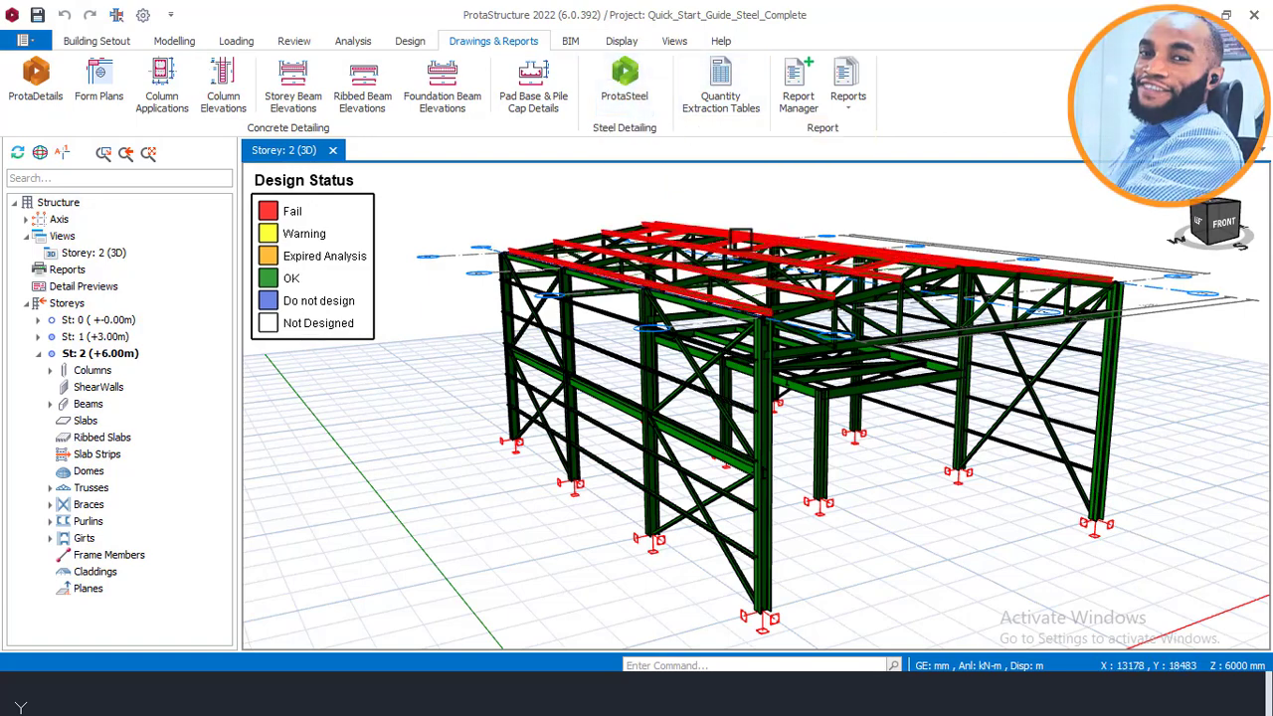
{"action": "mouse_move", "coordinate": [746, 236]}
{"action": "middle_mouse_down"}
{"action": "mouse_move", "coordinate": [716, 239]}
{"action": "mouse_move", "coordinate": [767, 244]}
{"action": "mouse_move", "coordinate": [754, 214]}
{"action": "mouse_move", "coordinate": [741, 221]}
{"action": "middle_mouse_up"}
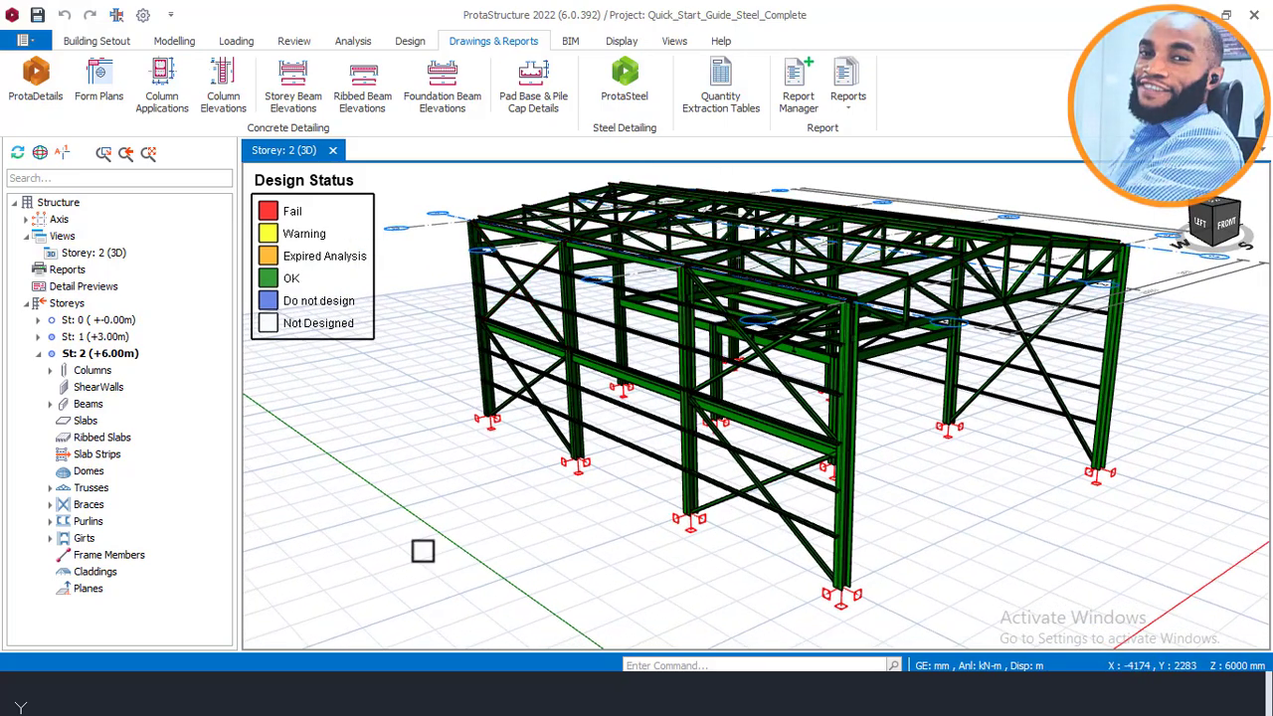
Switch to ProtaSteel and enlarge its window to fill the screen.
{"action": "left_click", "coordinate": [453, 597]}
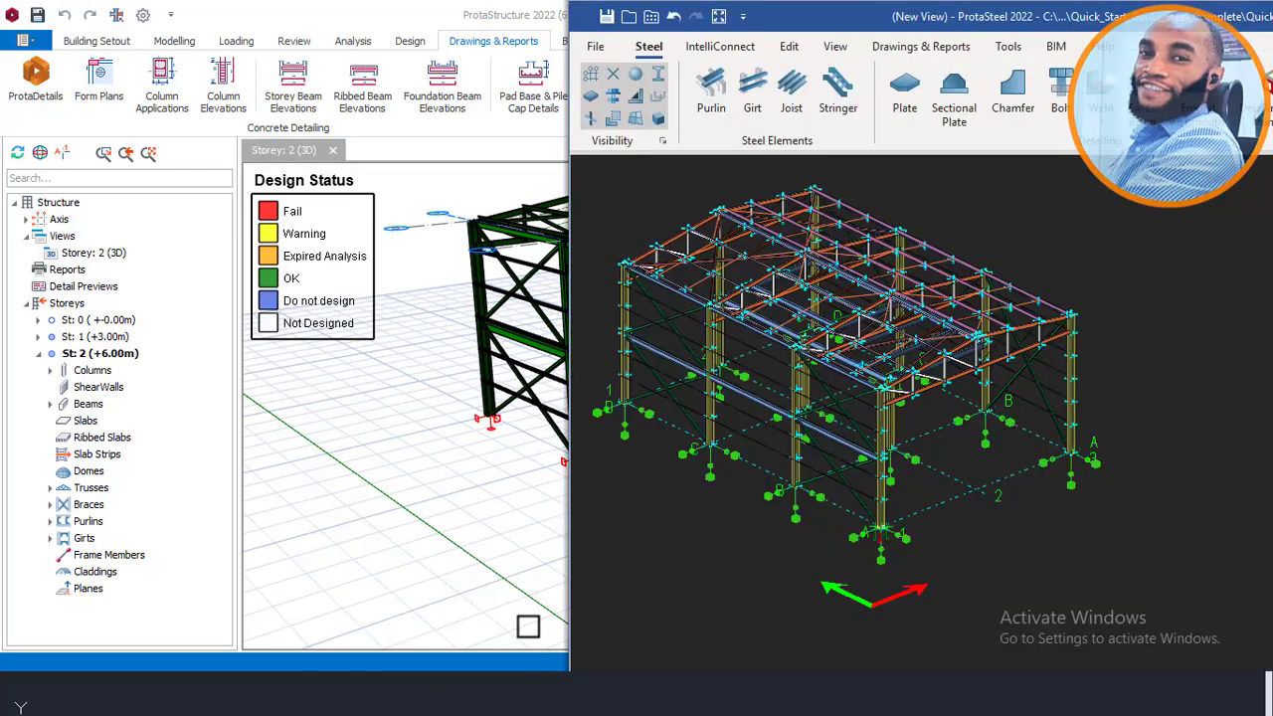
{"action": "scroll", "coordinate": [758, 383], "scroll_direction": "down", "scroll_amount": 3}
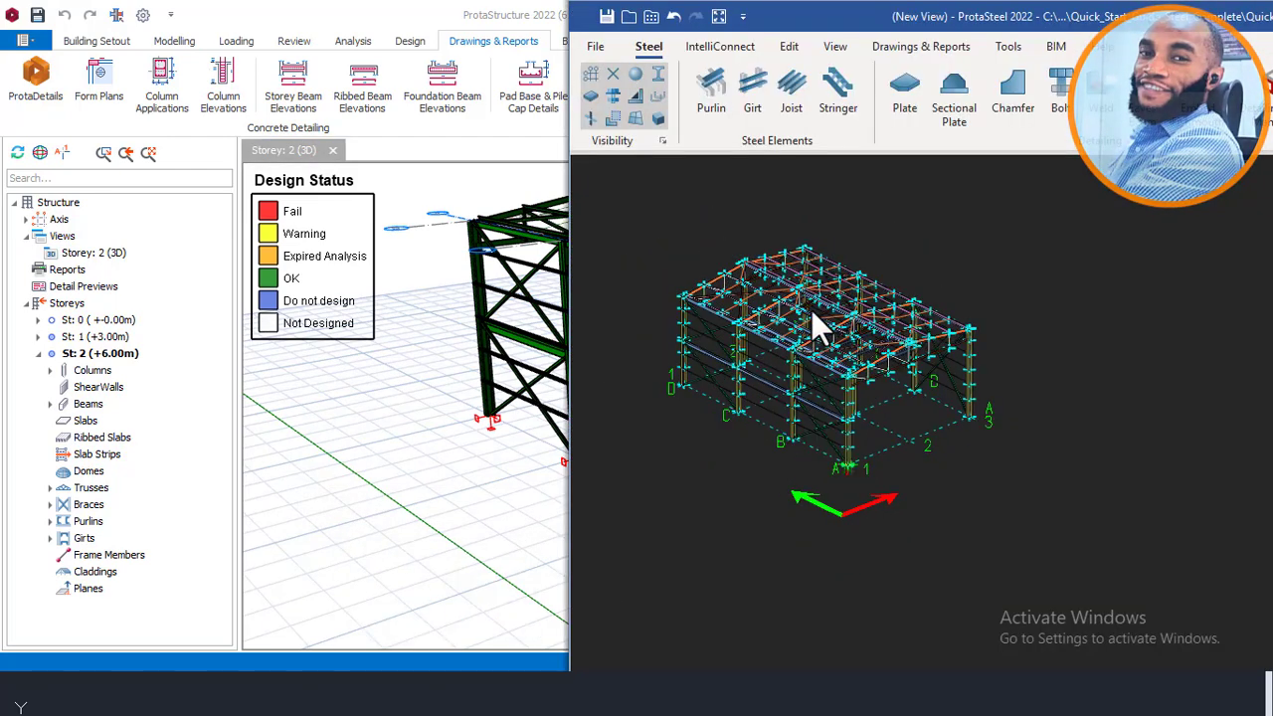
{"action": "scroll", "coordinate": [810, 308], "scroll_direction": "up", "scroll_amount": 2}
{"action": "left_click_drag", "start_coordinate": [1125, 34], "coordinate": [740, 37]}
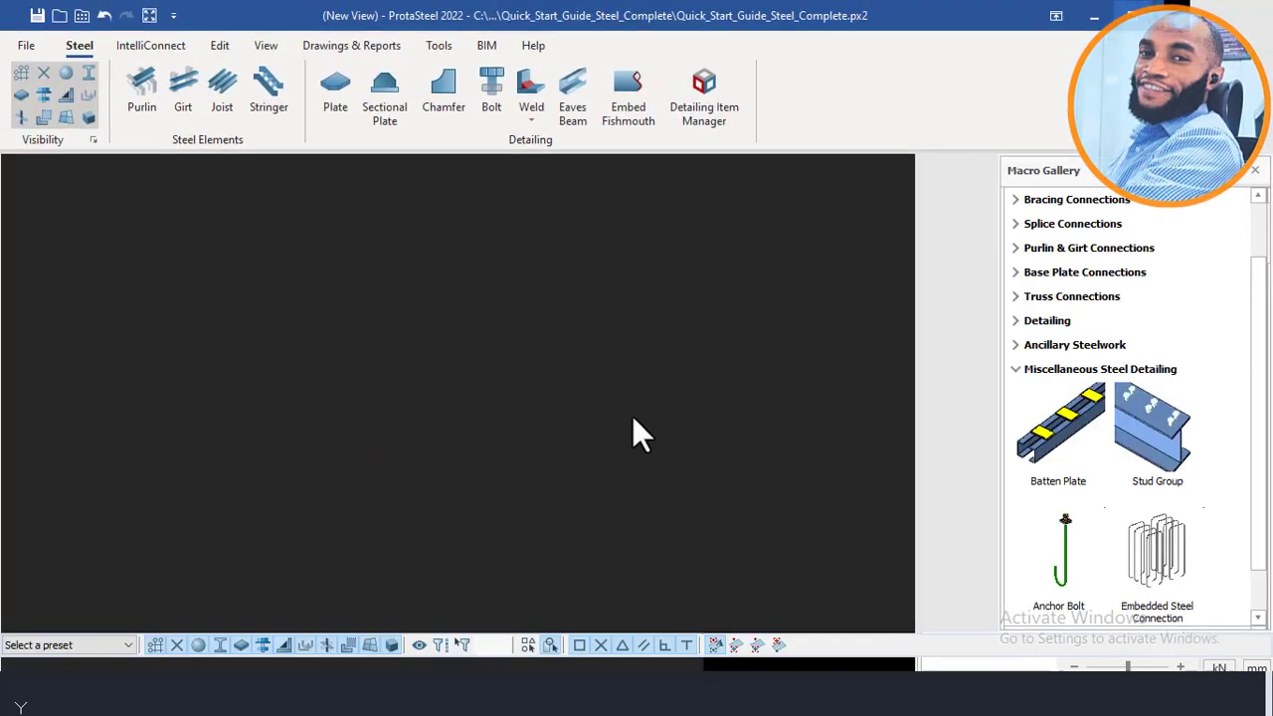
Examine the transferred steel frame in ProtaSteel from the side and the front gable.
{"action": "middle_click_drag", "start_coordinate": [246, 426], "coordinate": [455, 402]}
{"action": "scroll", "coordinate": [456, 401], "scroll_direction": "up", "scroll_amount": 2}
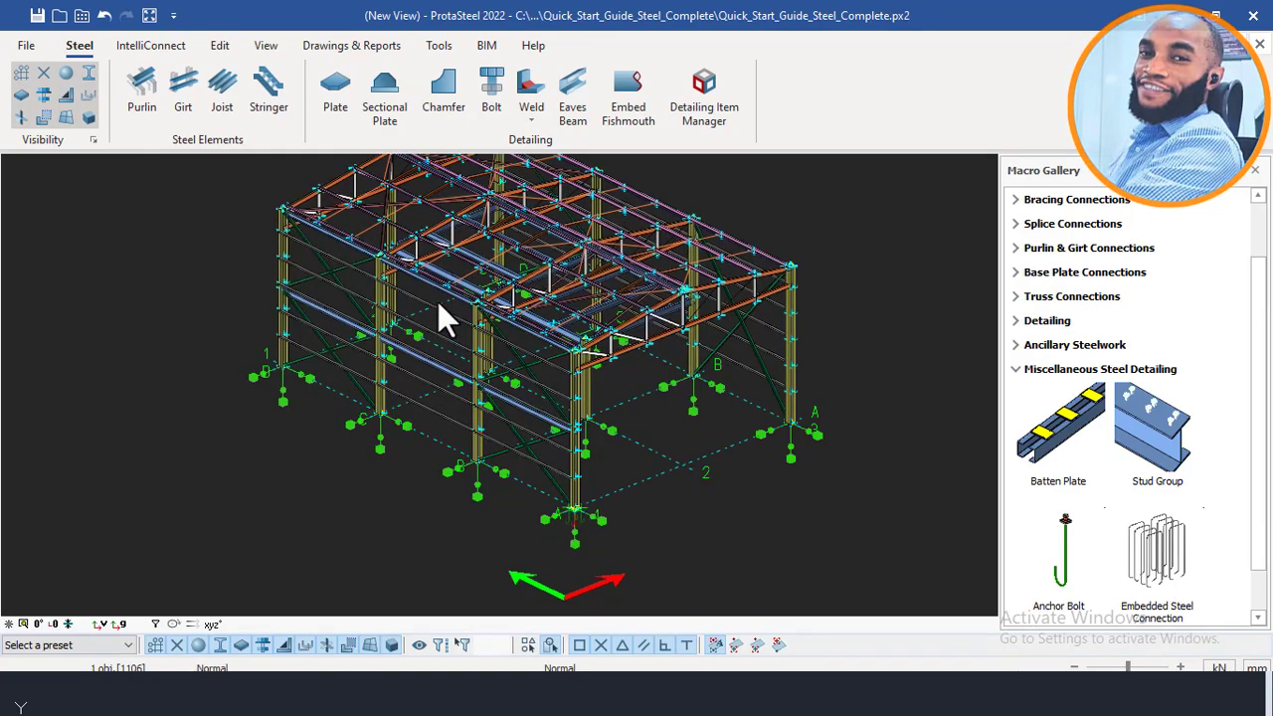
{"action": "scroll", "coordinate": [442, 301], "scroll_direction": "up", "scroll_amount": 3}
{"action": "scroll", "coordinate": [567, 357], "scroll_direction": "down", "scroll_amount": 3}
{"action": "middle_click_drag", "start_coordinate": [568, 362], "coordinate": [617, 372], "text": "shift"}
{"action": "middle_click_drag", "start_coordinate": [709, 402], "coordinate": [562, 366]}
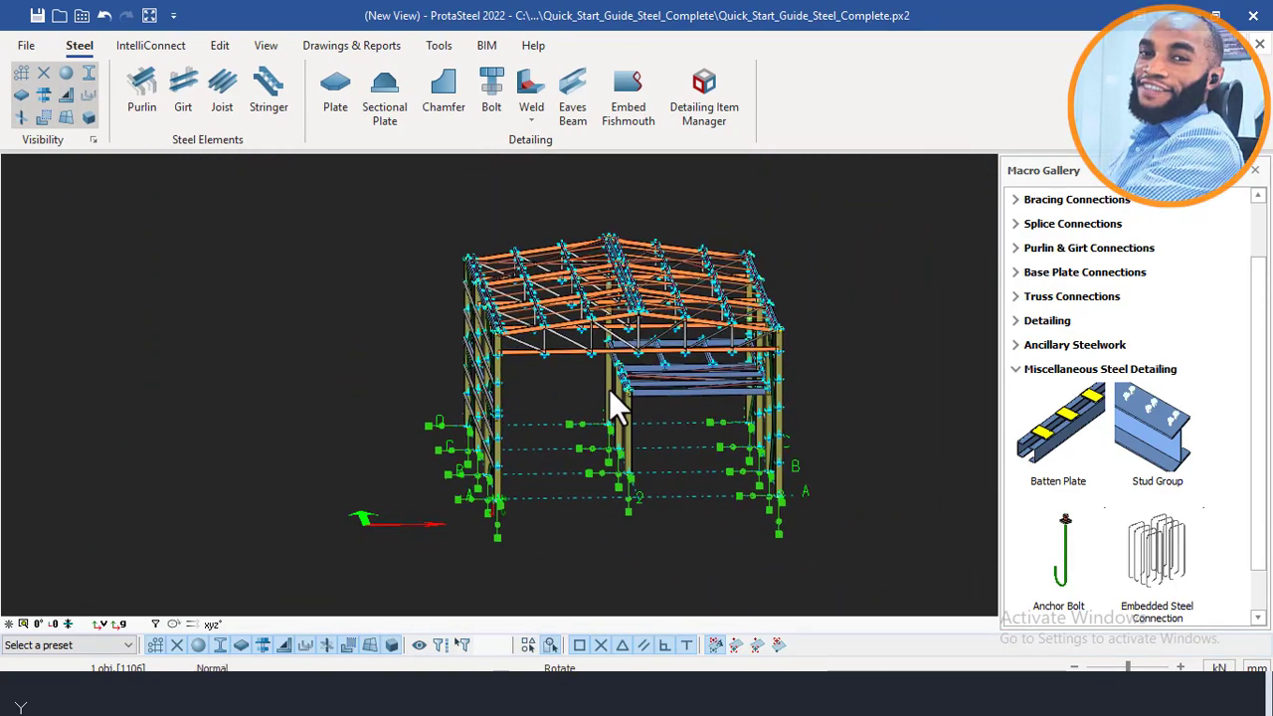
Compare the detailed steel frame in ProtaSteel with the structural model in ProtaStructure from several angles.
{"action": "middle_click_drag", "start_coordinate": [615, 403], "coordinate": [627, 407], "text": "shift"}
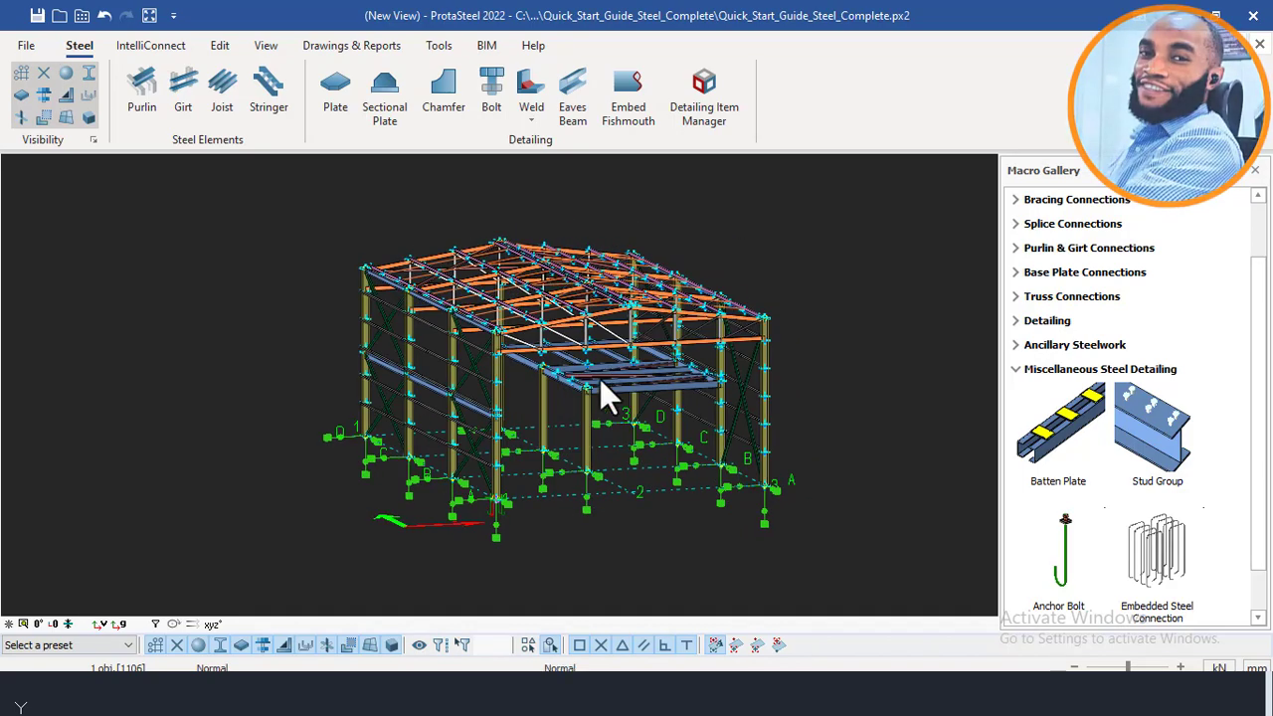
{"action": "scroll", "coordinate": [600, 379], "scroll_direction": "up", "scroll_amount": 5}
{"action": "scroll", "coordinate": [537, 388], "scroll_direction": "down", "scroll_amount": 3}
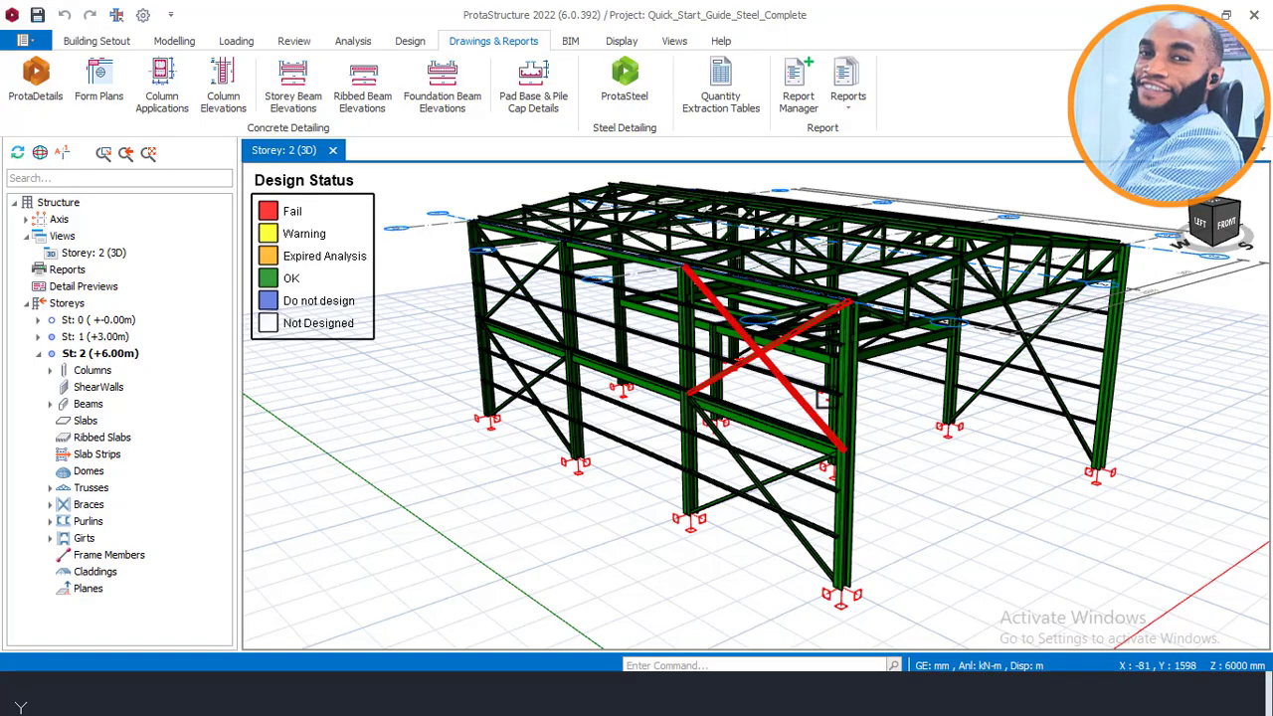
{"action": "middle_click_drag", "start_coordinate": [736, 437], "coordinate": [747, 397], "text": "shift"}
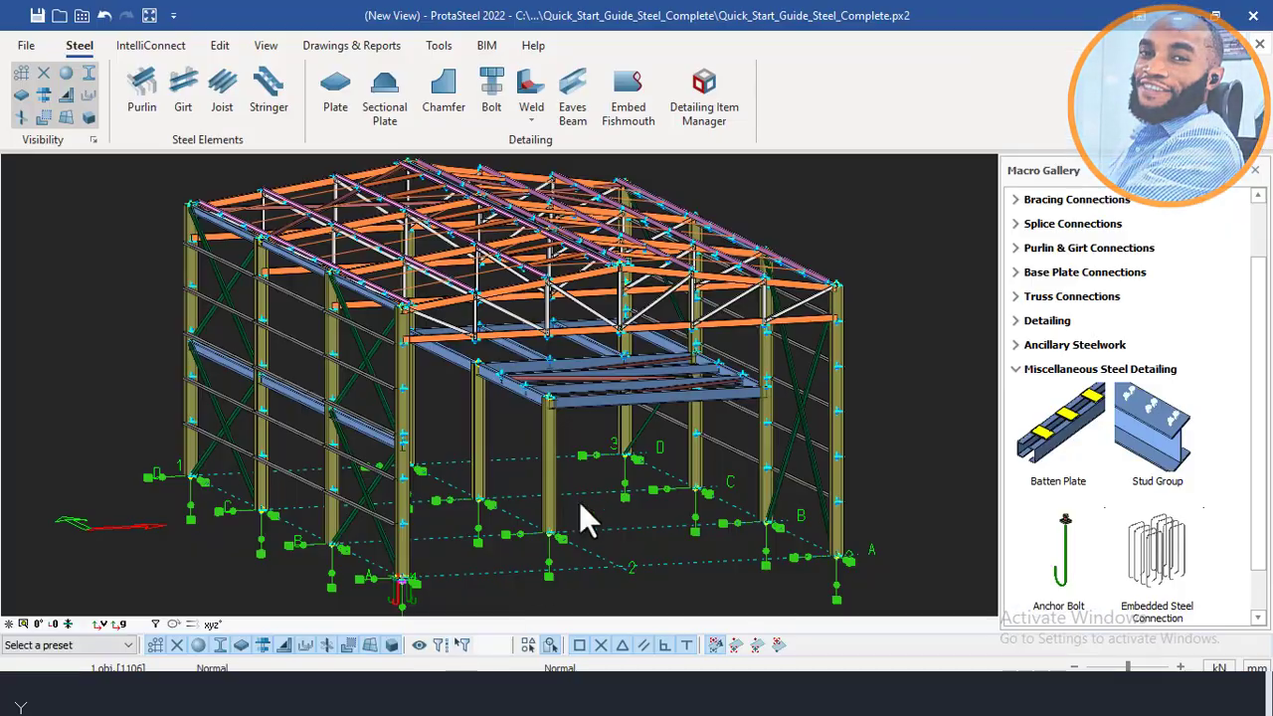
{"action": "middle_click_drag", "start_coordinate": [579, 502], "coordinate": [555, 527]}
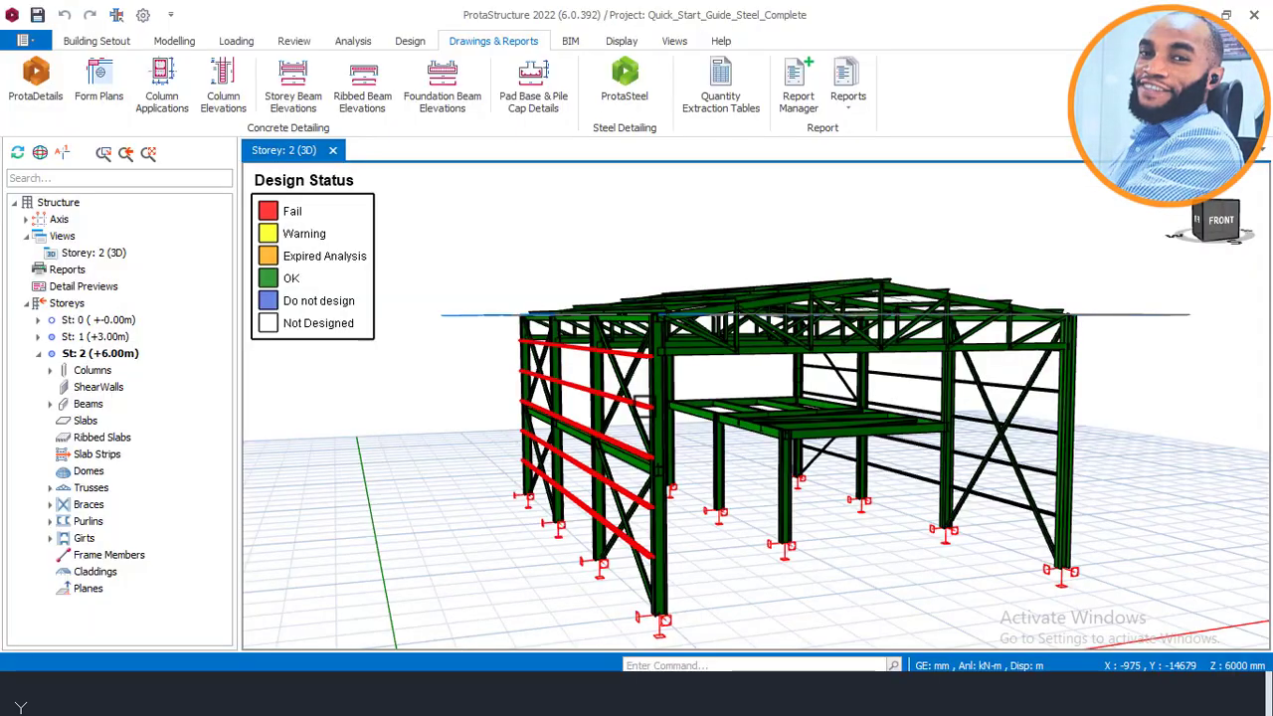
{"action": "mouse_move", "coordinate": [710, 418]}
{"action": "right_mouse_down"}
{"action": "mouse_move", "coordinate": [710, 440]}
{"action": "mouse_move", "coordinate": [720, 428]}
{"action": "right_mouse_up"}
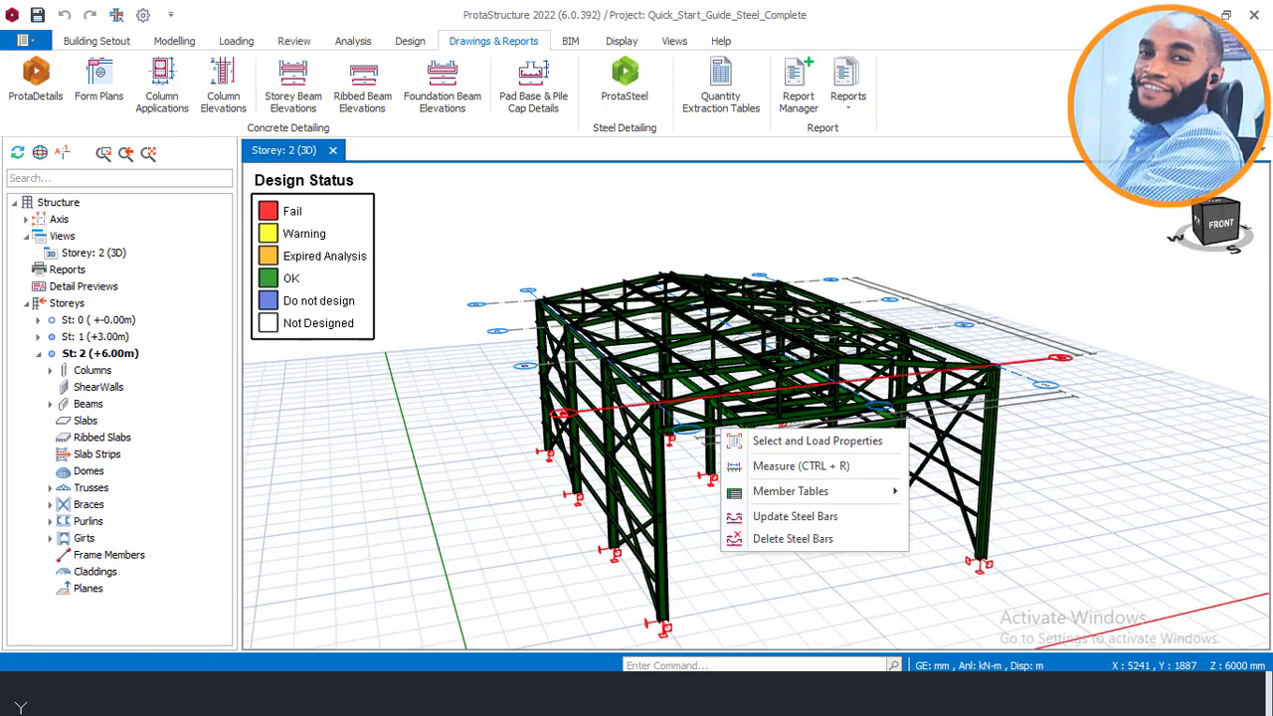
{"action": "left_click", "coordinate": [545, 448]}
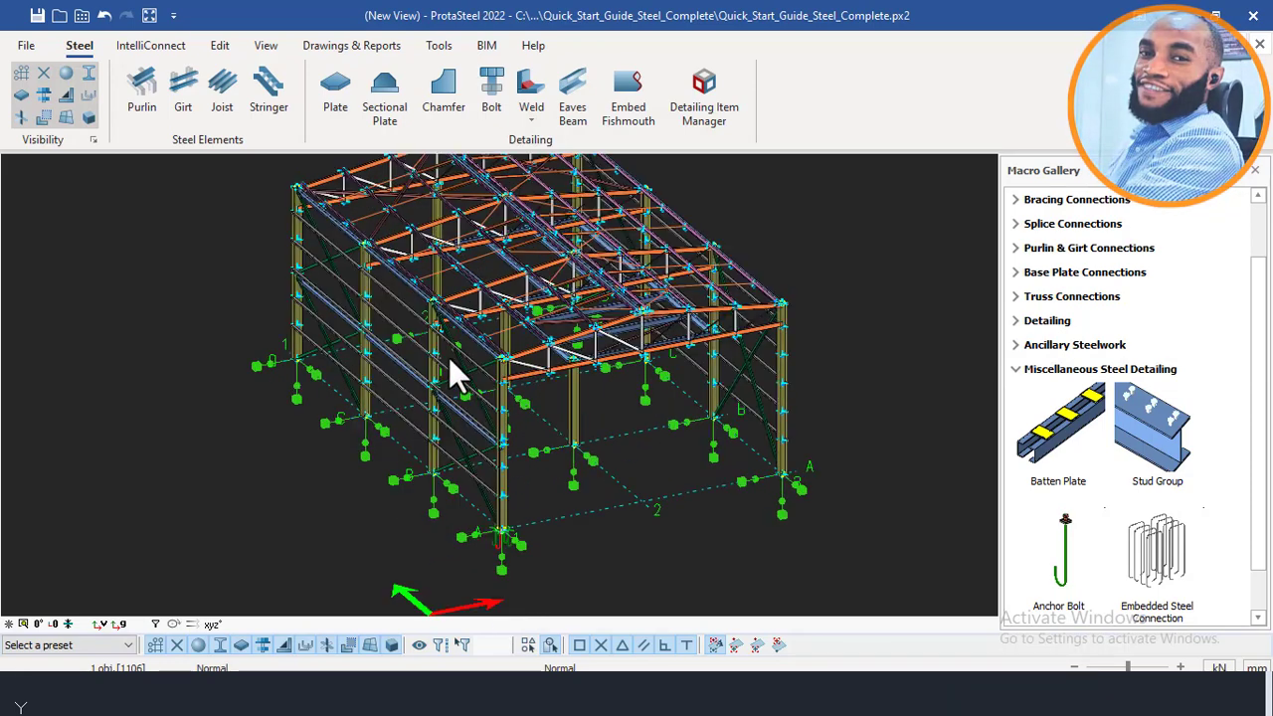
Locate the base of the corner column at grid A/1 in ProtaSteel and view its base plate connection.
{"action": "middle_click_drag", "start_coordinate": [430, 362], "coordinate": [556, 398]}
{"action": "scroll", "coordinate": [591, 500], "scroll_direction": "up", "scroll_amount": 10}
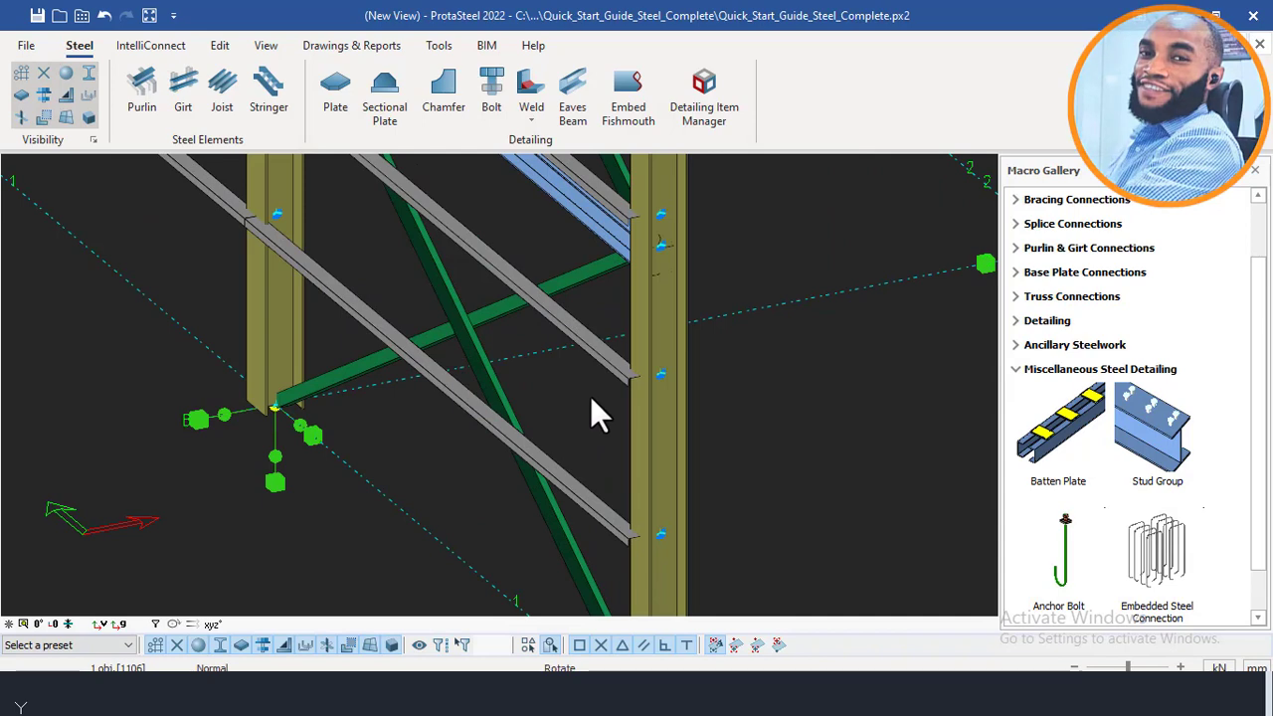
{"action": "middle_click_drag", "start_coordinate": [590, 396], "coordinate": [465, 396], "text": "ctrl"}
{"action": "scroll", "coordinate": [591, 356], "scroll_direction": "down", "scroll_amount": 2}
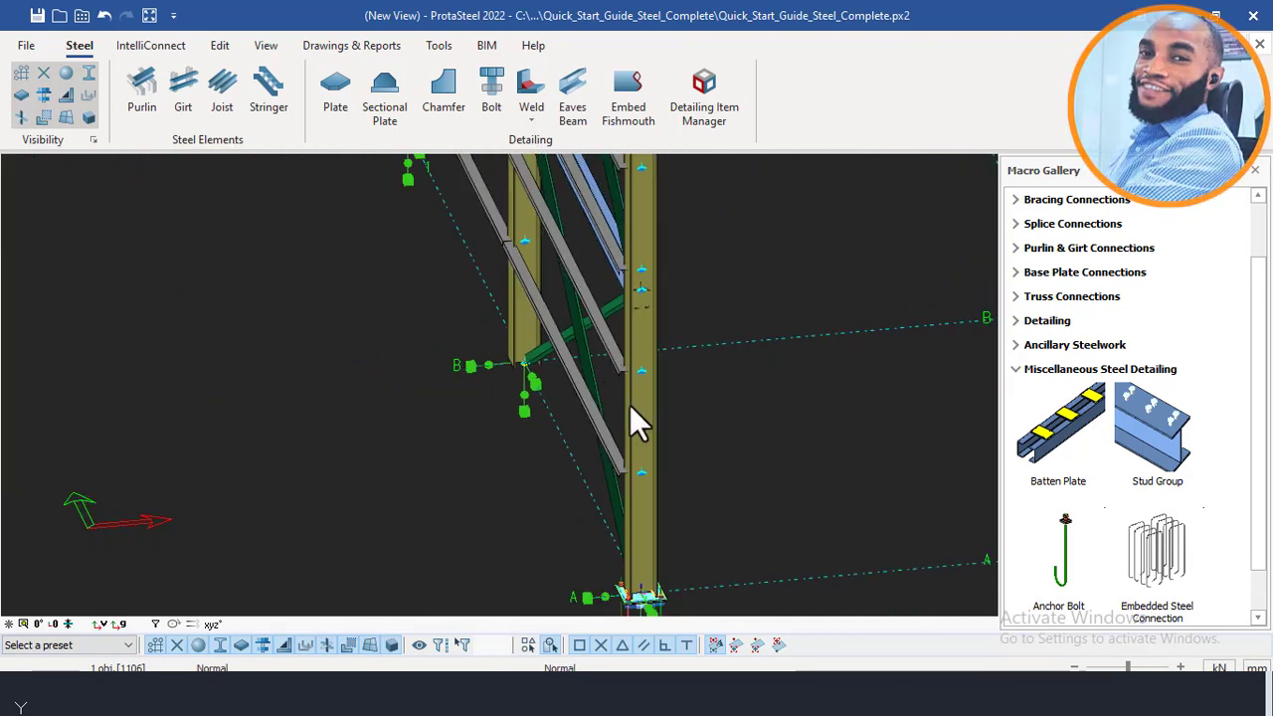
{"action": "middle_click_drag", "start_coordinate": [624, 421], "coordinate": [583, 360]}
{"action": "middle_click_drag", "start_coordinate": [630, 471], "coordinate": [620, 384]}
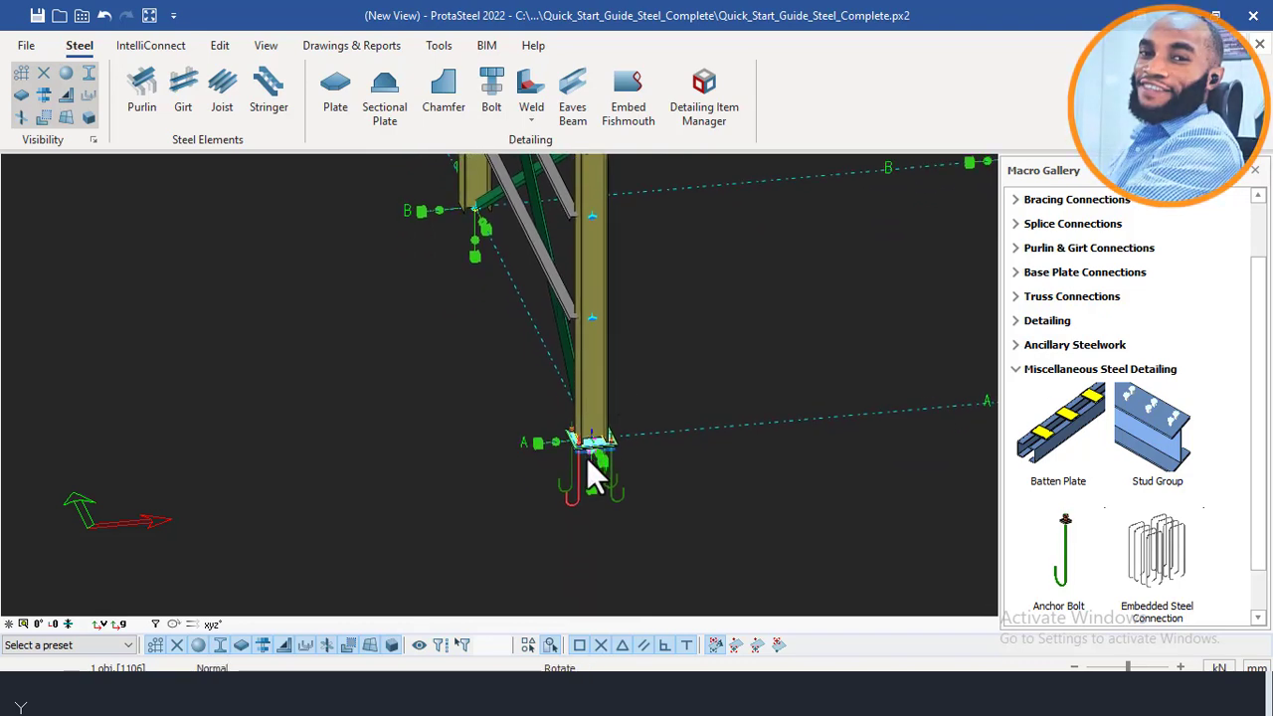
{"action": "scroll", "coordinate": [587, 458], "scroll_direction": "up", "scroll_amount": 5}
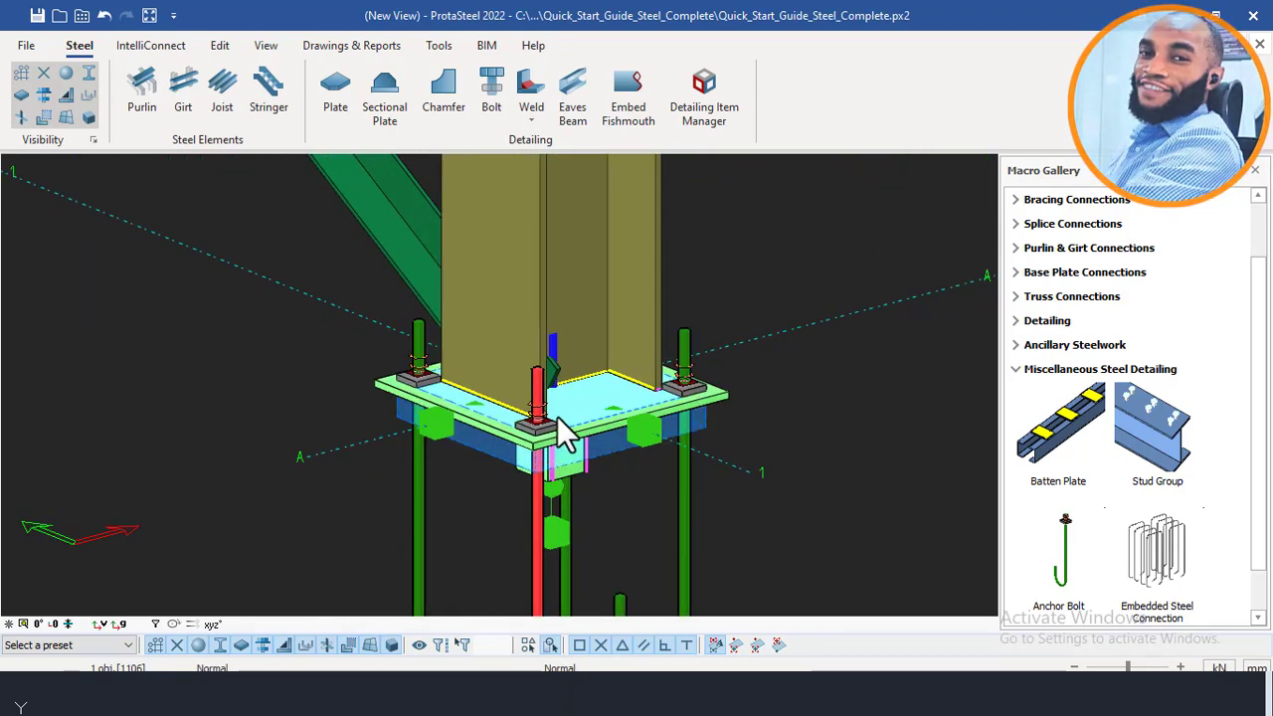
Examine the base plate, welds, shear key, hooked anchor bolts, nuts and washers of the corner column connection up close.
{"action": "scroll", "coordinate": [557, 425], "scroll_direction": "down", "scroll_amount": 3}
{"action": "scroll", "coordinate": [542, 430], "scroll_direction": "up", "scroll_amount": 2}
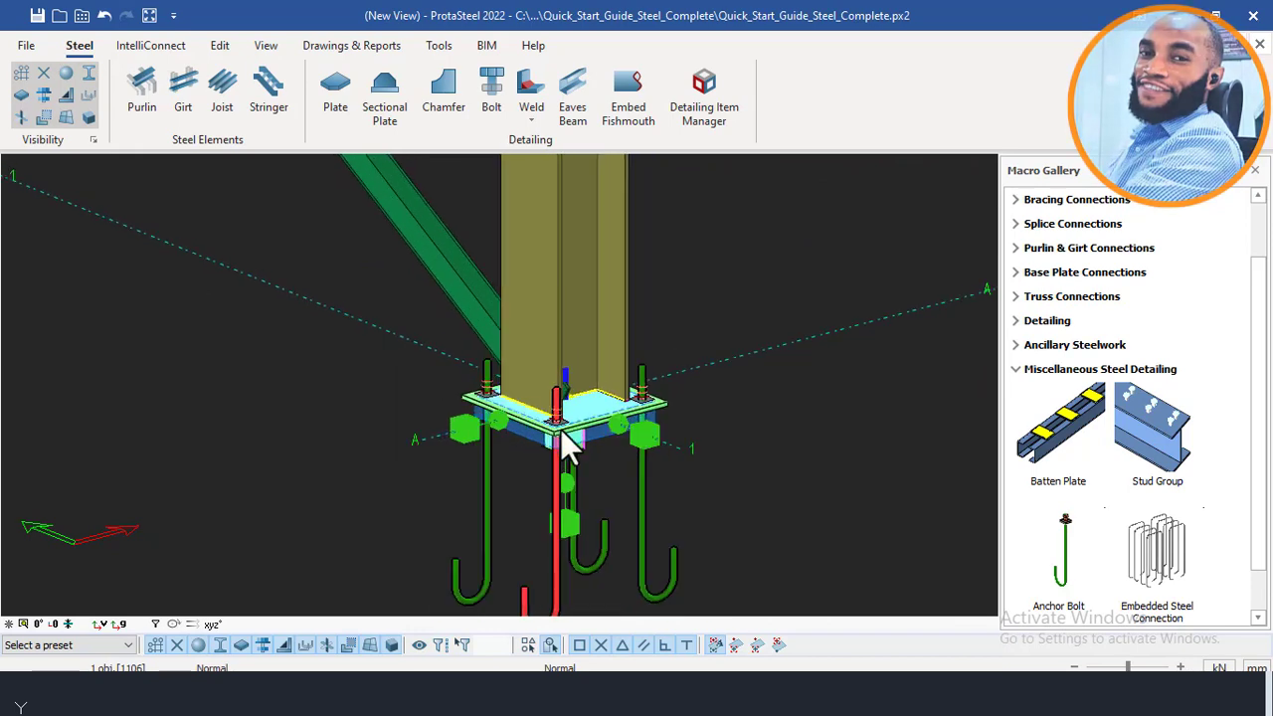
{"action": "middle_click_drag", "start_coordinate": [566, 469], "coordinate": [555, 415]}
{"action": "scroll", "coordinate": [564, 392], "scroll_direction": "up", "scroll_amount": 2}
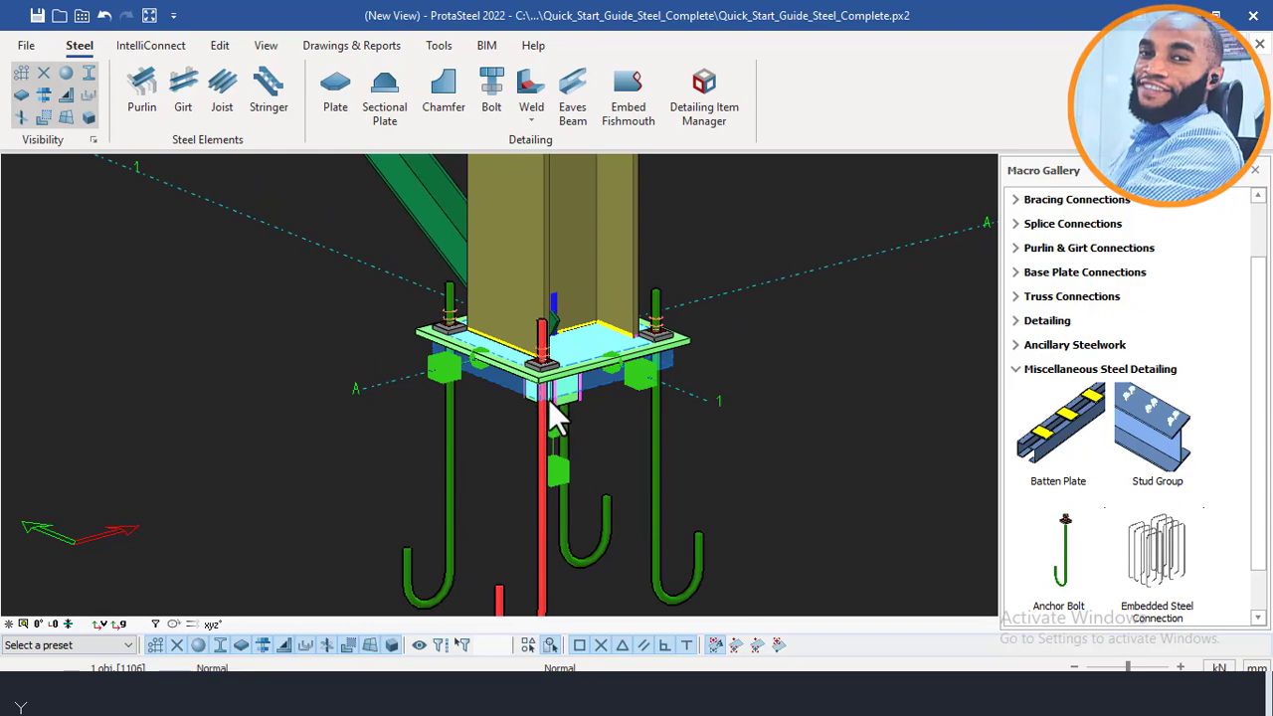
{"action": "scroll", "coordinate": [429, 321], "scroll_direction": "up", "scroll_amount": 2}
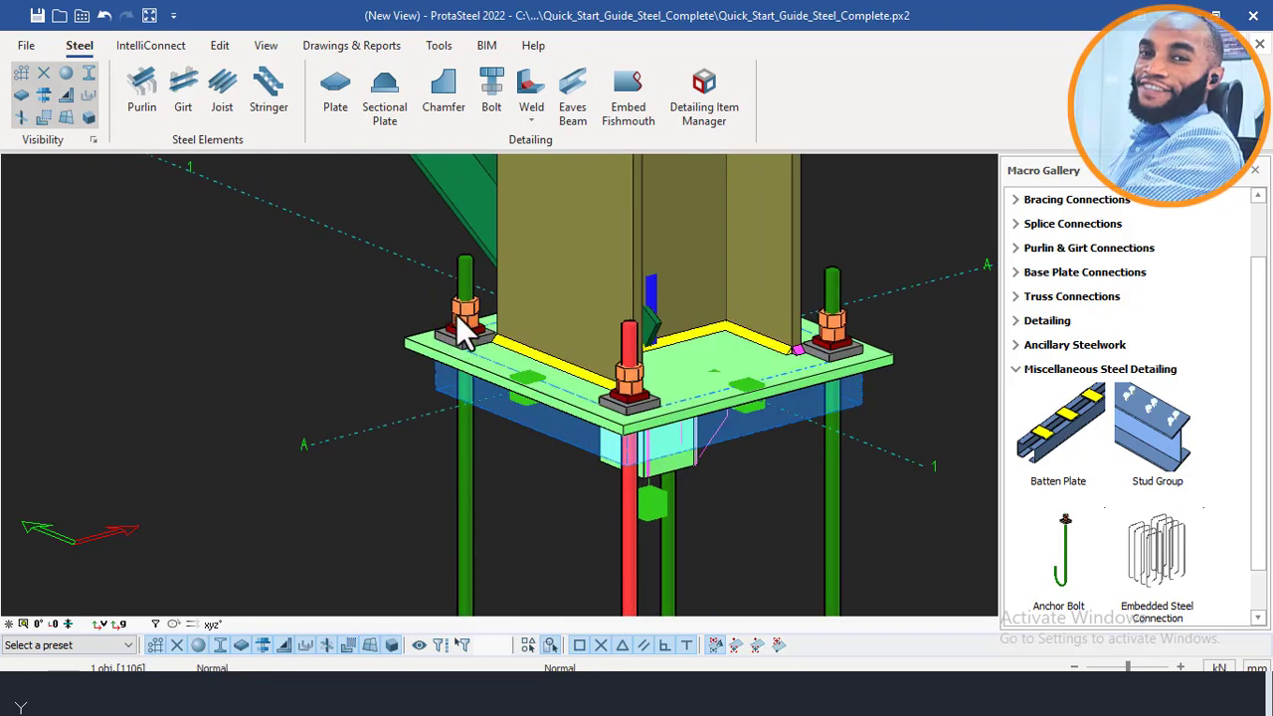
{"action": "scroll", "coordinate": [615, 353], "scroll_direction": "down", "scroll_amount": 2}
{"action": "scroll", "coordinate": [614, 370], "scroll_direction": "up", "scroll_amount": 3}
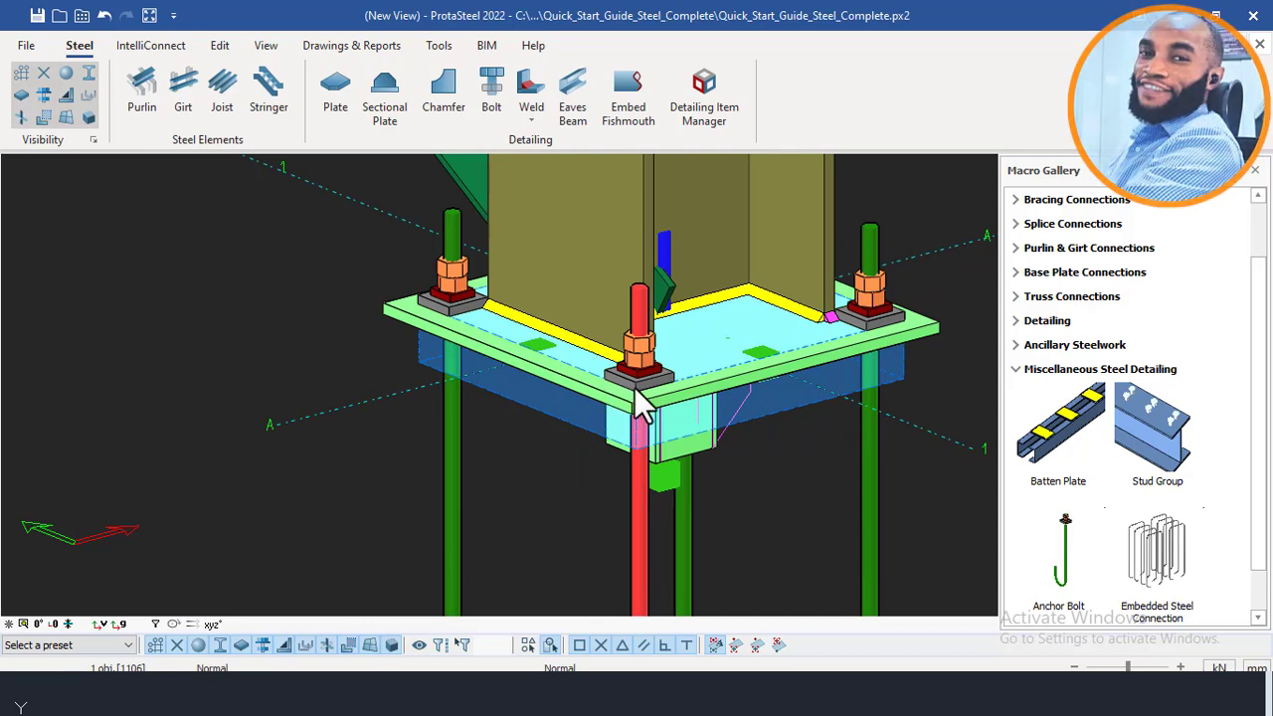
{"action": "scroll", "coordinate": [645, 403], "scroll_direction": "down", "scroll_amount": 4}
{"action": "scroll", "coordinate": [559, 390], "scroll_direction": "up", "scroll_amount": 5}
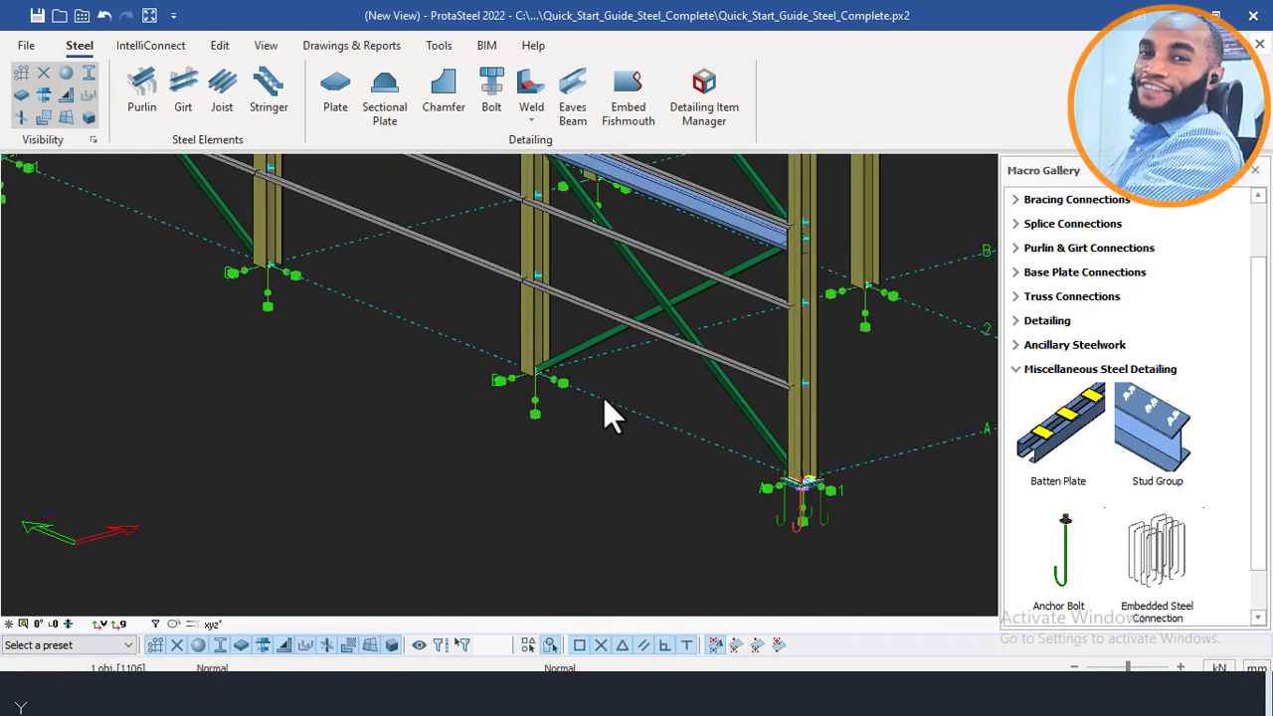
Examine the column bases along axis 1, focusing on the column and brace end at grid B/1.
{"action": "left_click", "coordinate": [518, 295]}
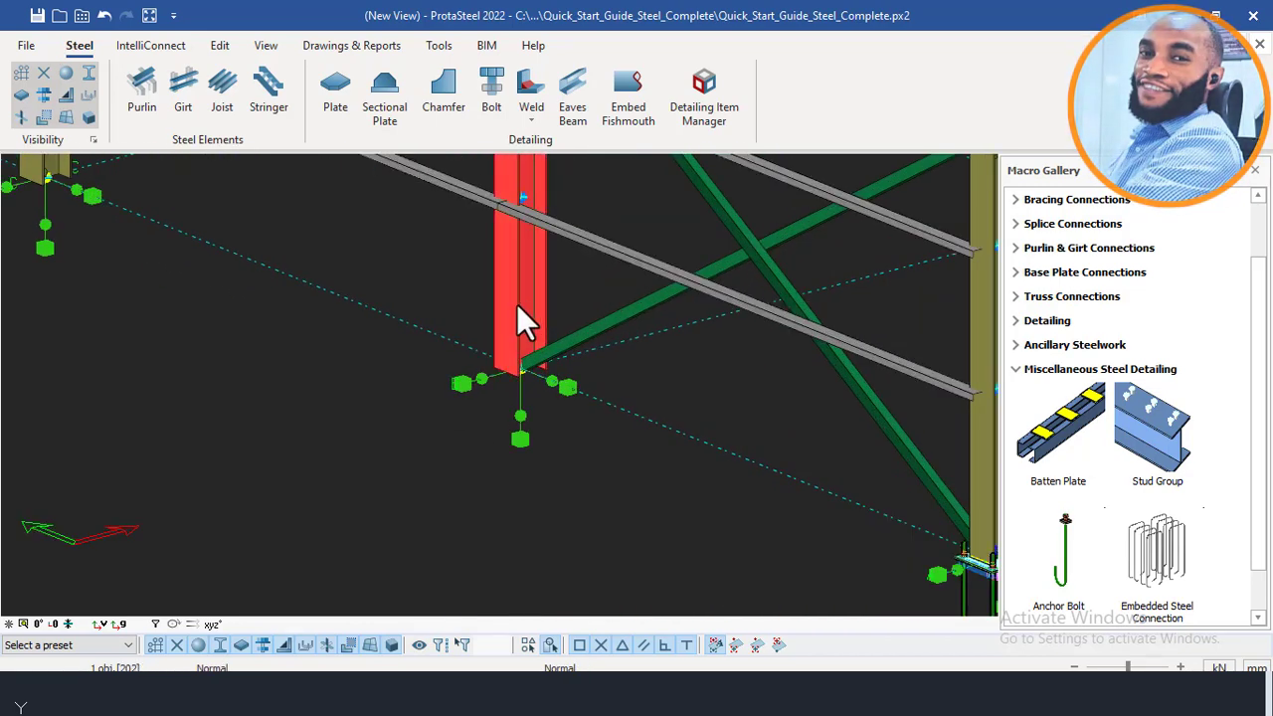
{"action": "middle_click_drag", "start_coordinate": [510, 301], "coordinate": [734, 398]}
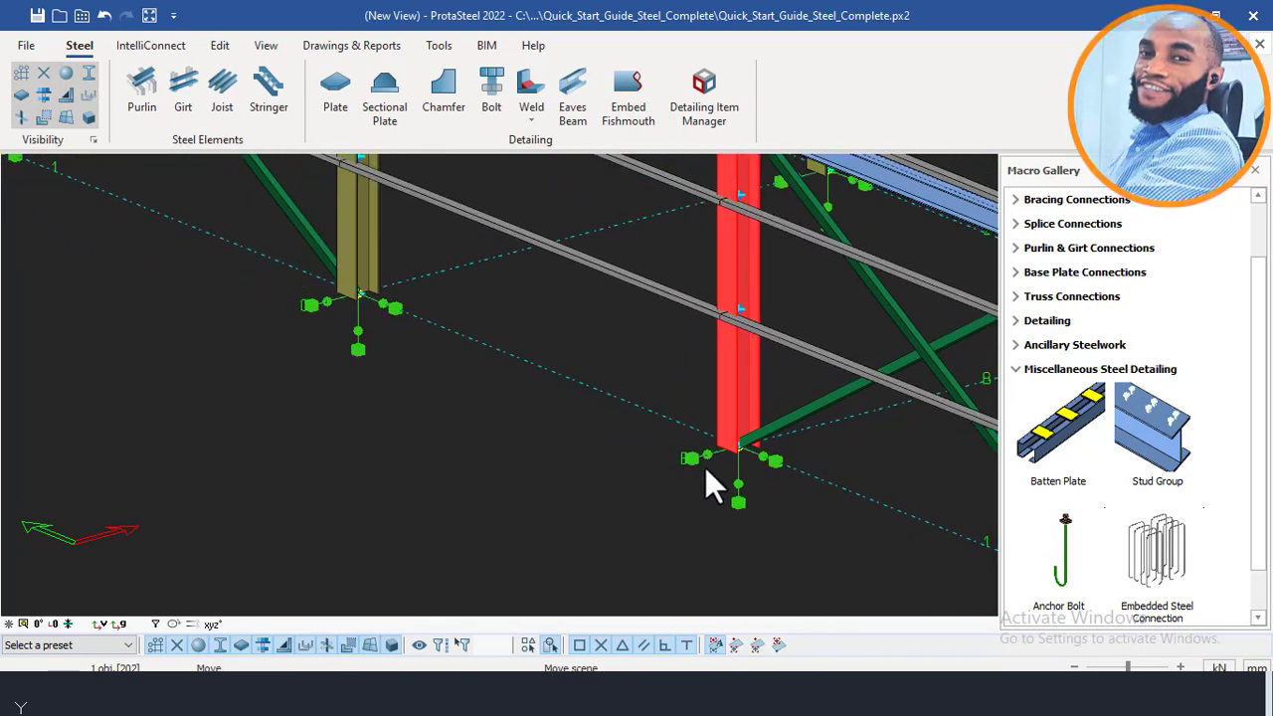
{"action": "scroll", "coordinate": [581, 359], "scroll_direction": "up", "scroll_amount": 3}
{"action": "middle_click_drag", "start_coordinate": [705, 468], "coordinate": [708, 497]}
{"action": "scroll", "coordinate": [581, 346], "scroll_direction": "down", "scroll_amount": 1}
{"action": "scroll", "coordinate": [563, 360], "scroll_direction": "down", "scroll_amount": 3}
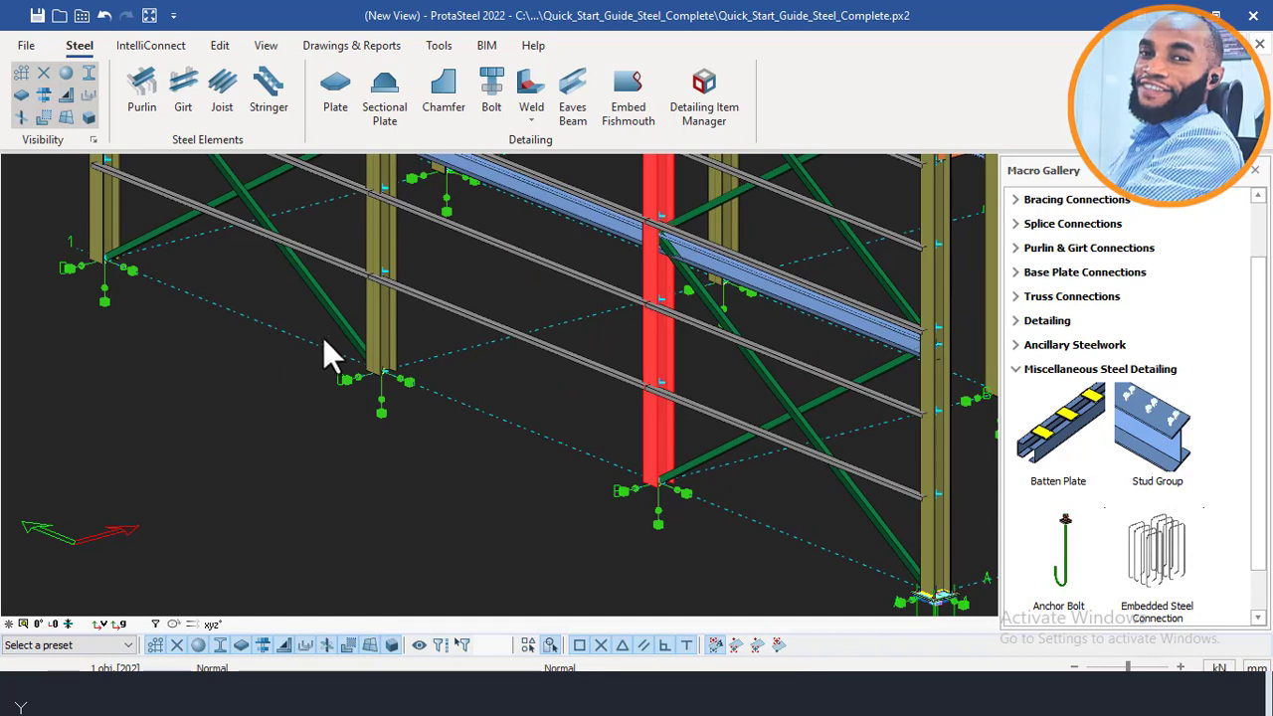
{"action": "middle_click_drag", "start_coordinate": [575, 405], "coordinate": [537, 365]}
{"action": "middle_click_drag", "start_coordinate": [722, 512], "coordinate": [733, 447]}
{"action": "scroll", "coordinate": [733, 447], "scroll_direction": "up", "scroll_amount": 5}
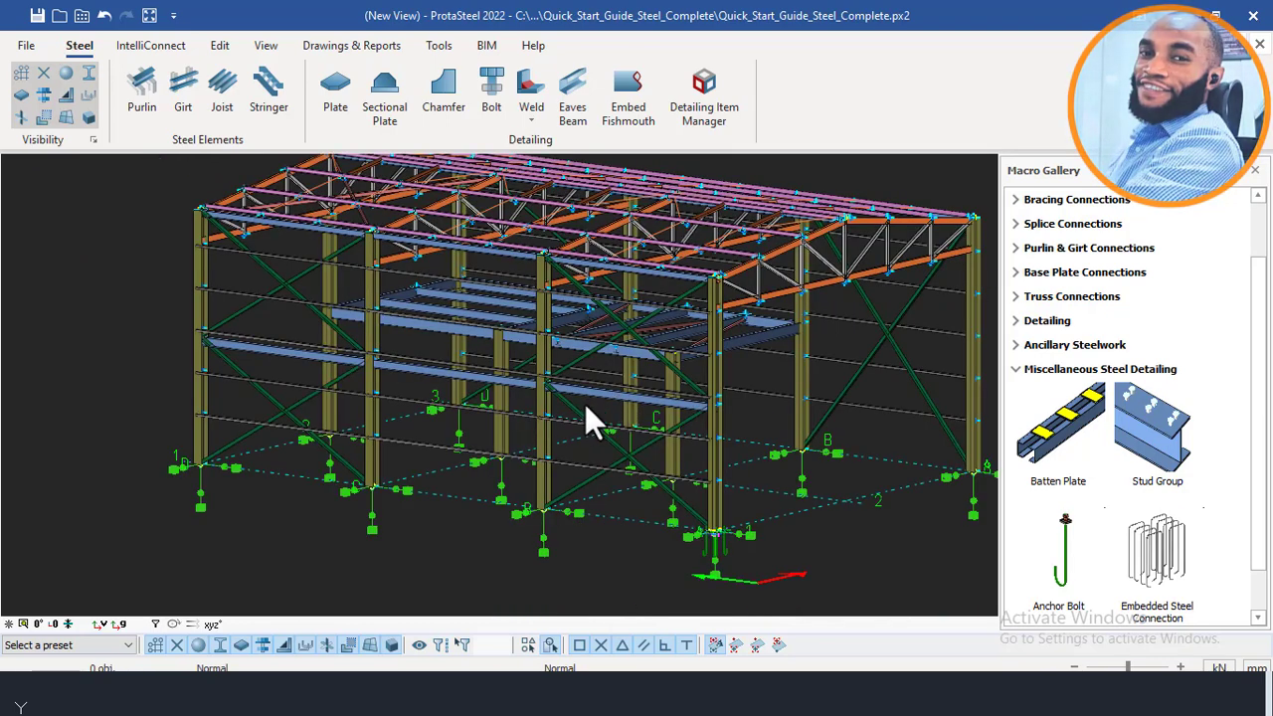
{"action": "scroll", "coordinate": [555, 497], "scroll_direction": "up", "scroll_amount": 5}
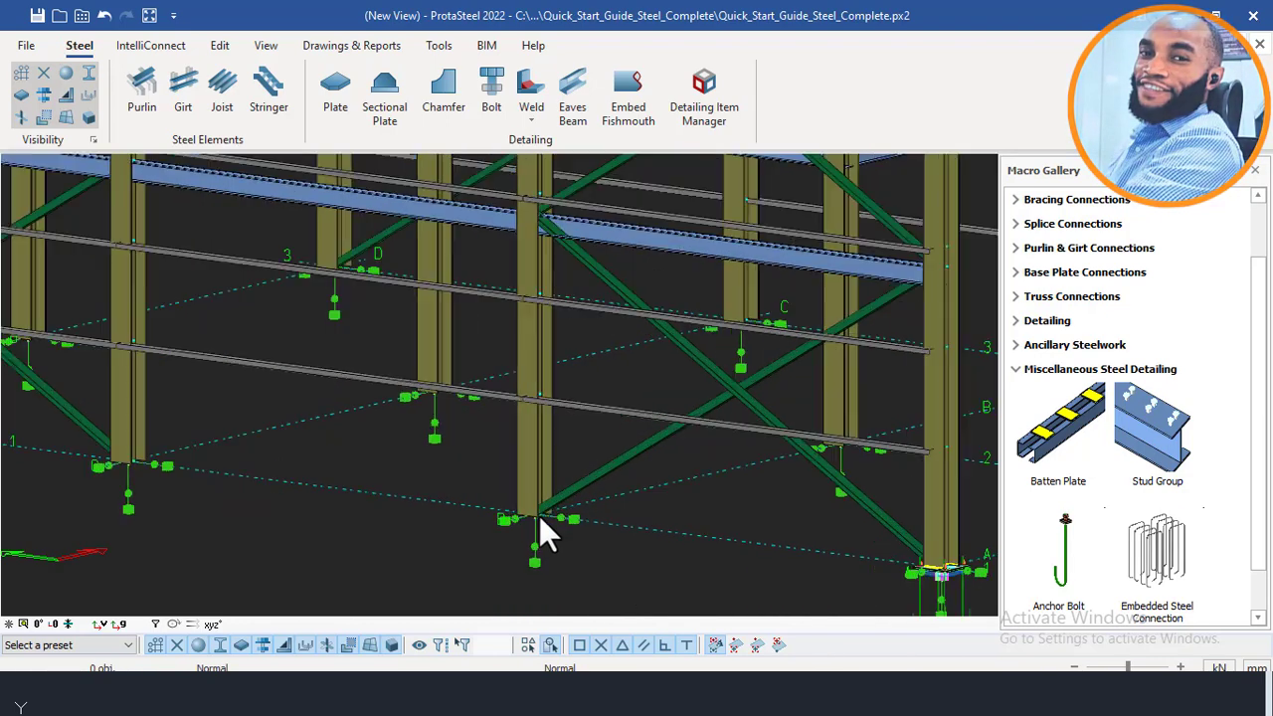
{"action": "scroll", "coordinate": [537, 513], "scroll_direction": "up", "scroll_amount": 4}
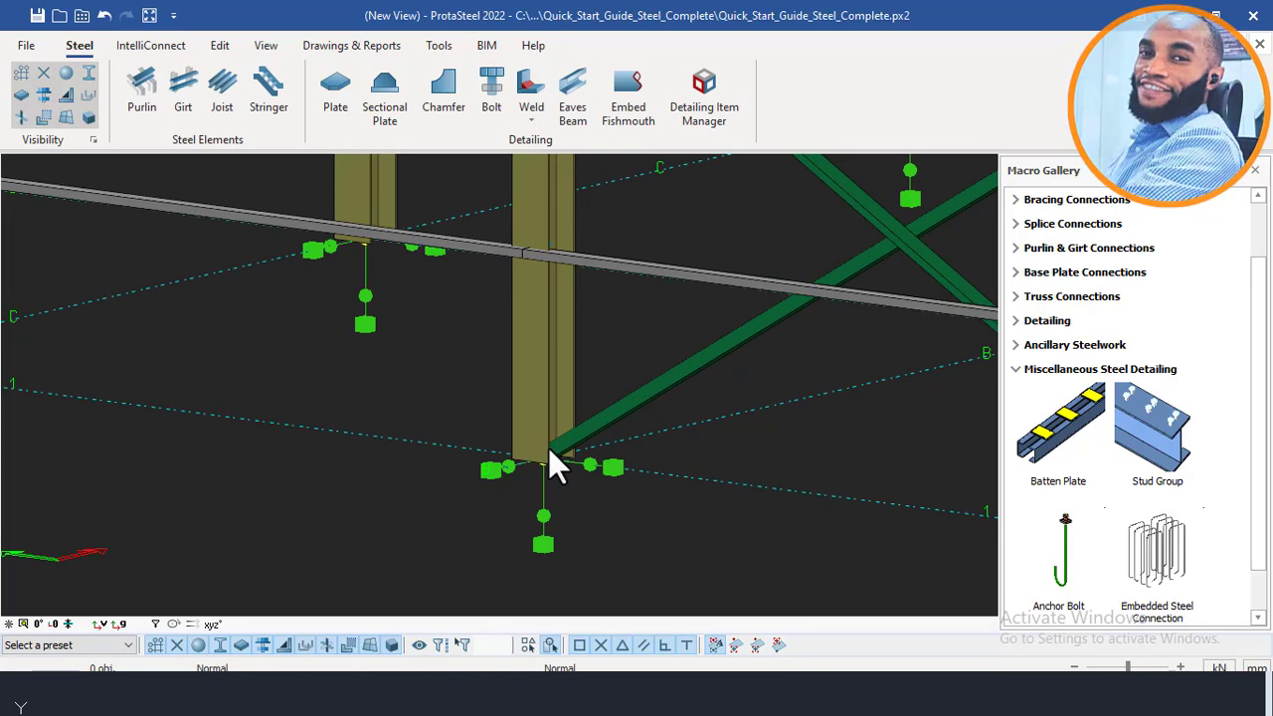
{"action": "middle_click_drag", "start_coordinate": [555, 466], "coordinate": [575, 402]}
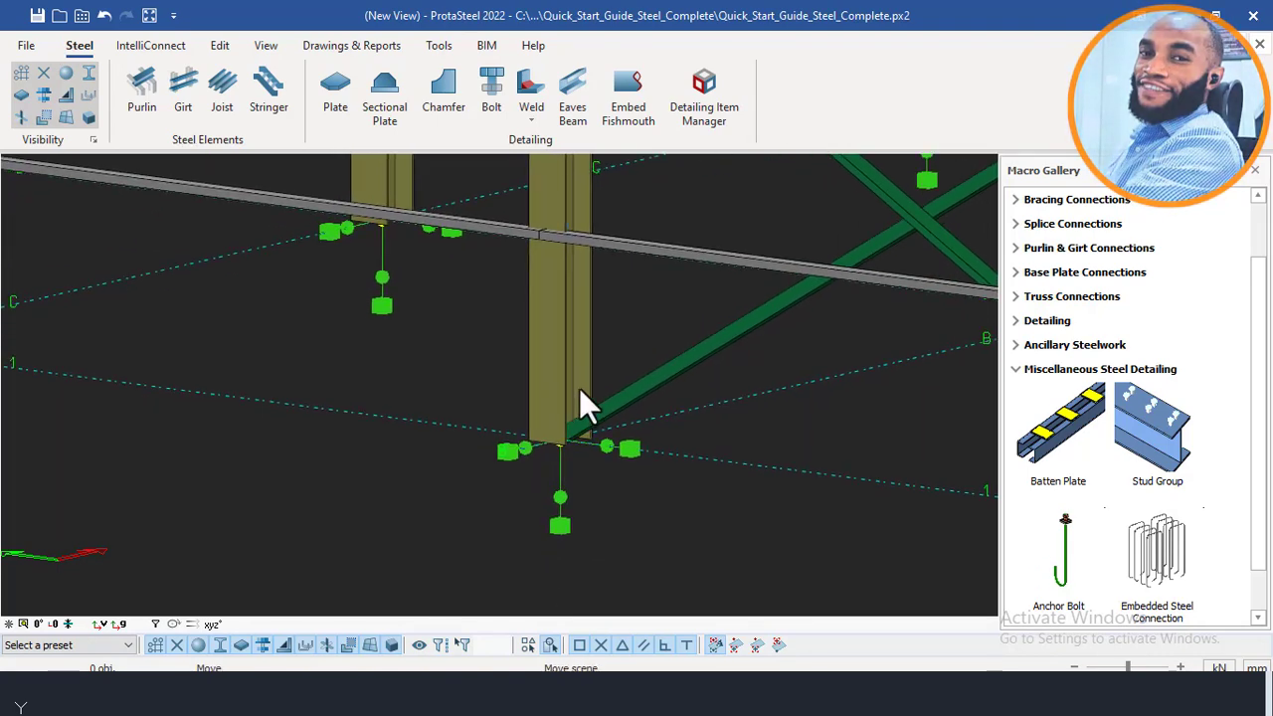
{"action": "middle_click_drag", "start_coordinate": [579, 388], "coordinate": [574, 365]}
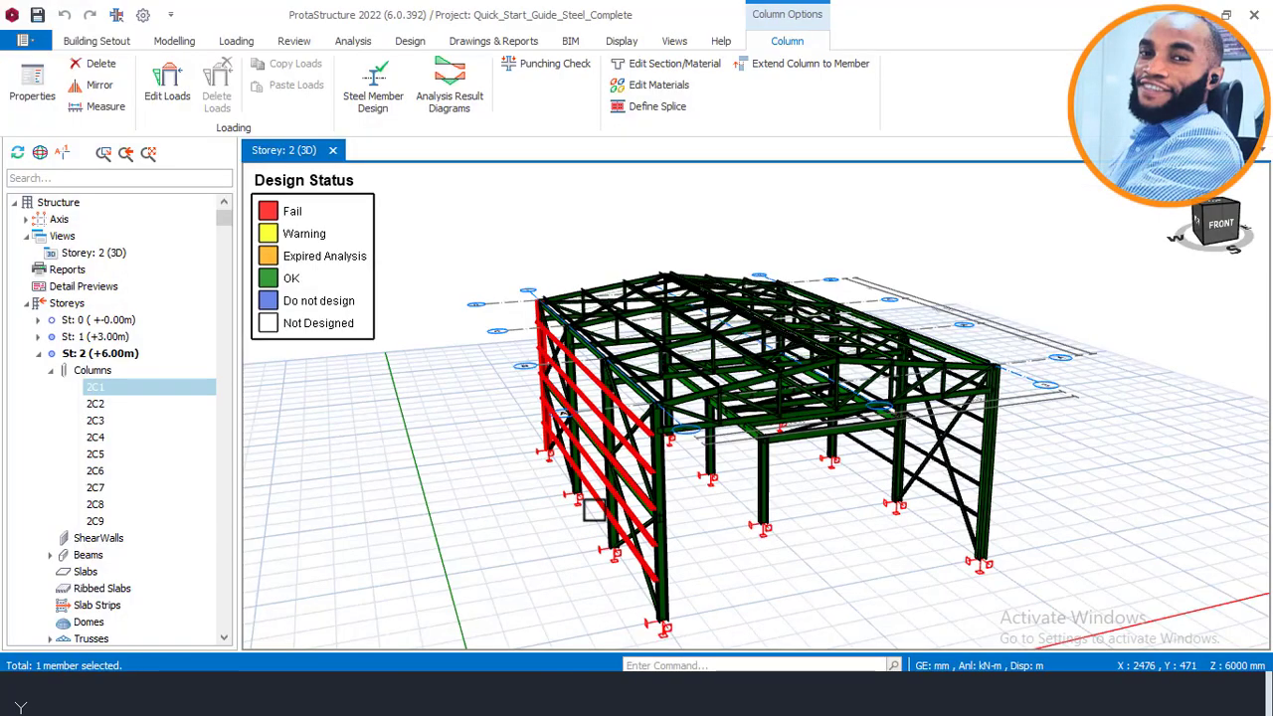
Switch to ProtaStructure and turn off the Design Status colouring of the structural members.
{"action": "middle_click_drag", "start_coordinate": [594, 510], "coordinate": [602, 456]}
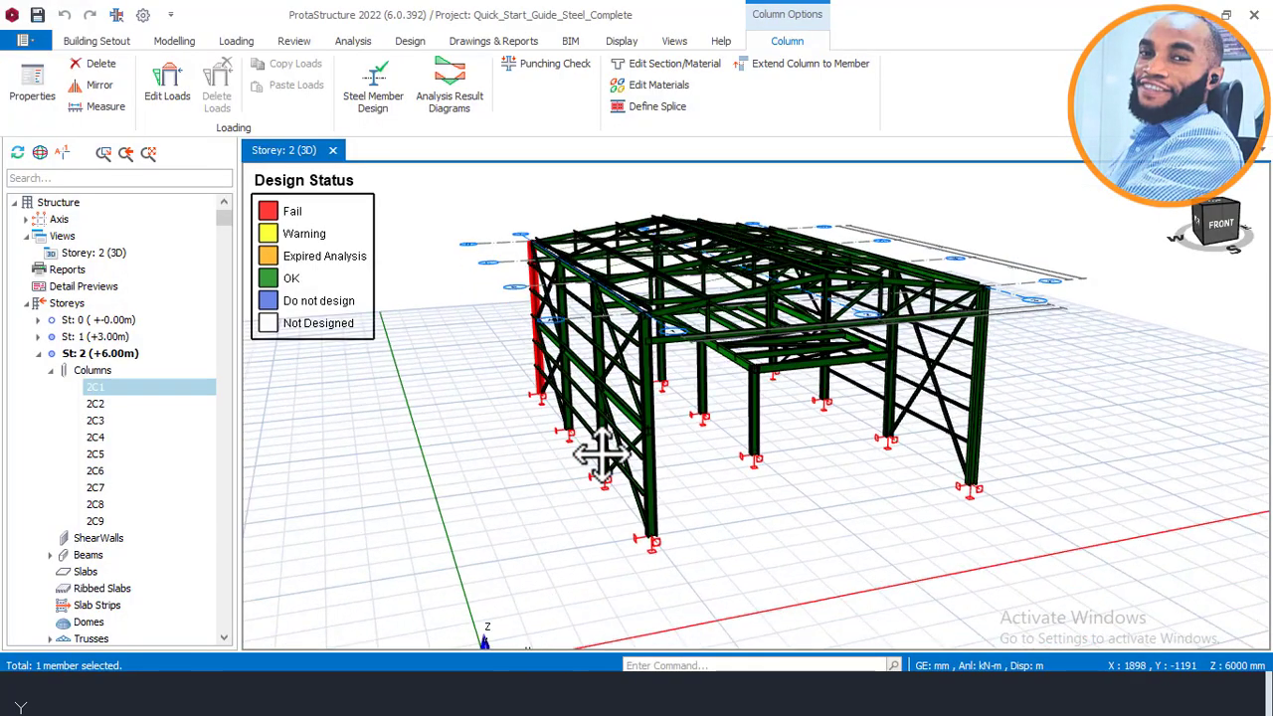
{"action": "scroll", "coordinate": [651, 502], "scroll_direction": "up", "scroll_amount": 5}
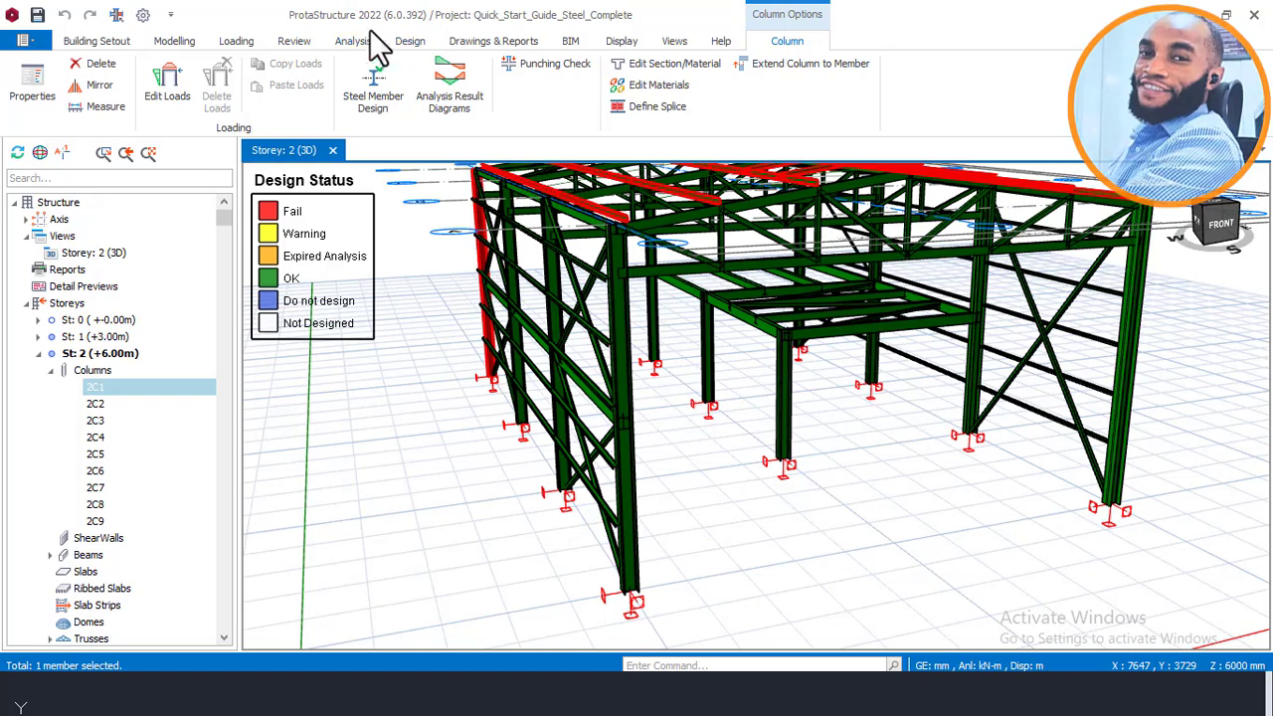
{"action": "left_click", "coordinate": [296, 42]}
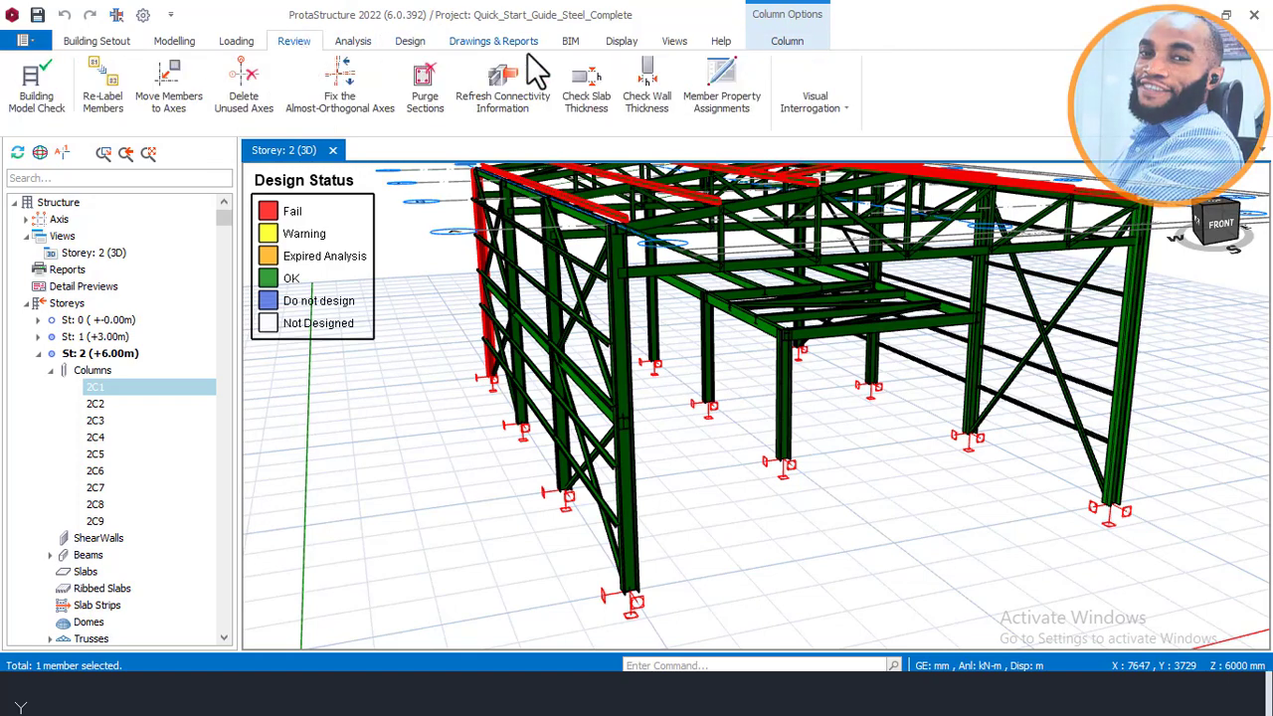
{"action": "left_click", "coordinate": [843, 111]}
{"action": "left_click", "coordinate": [787, 171]}
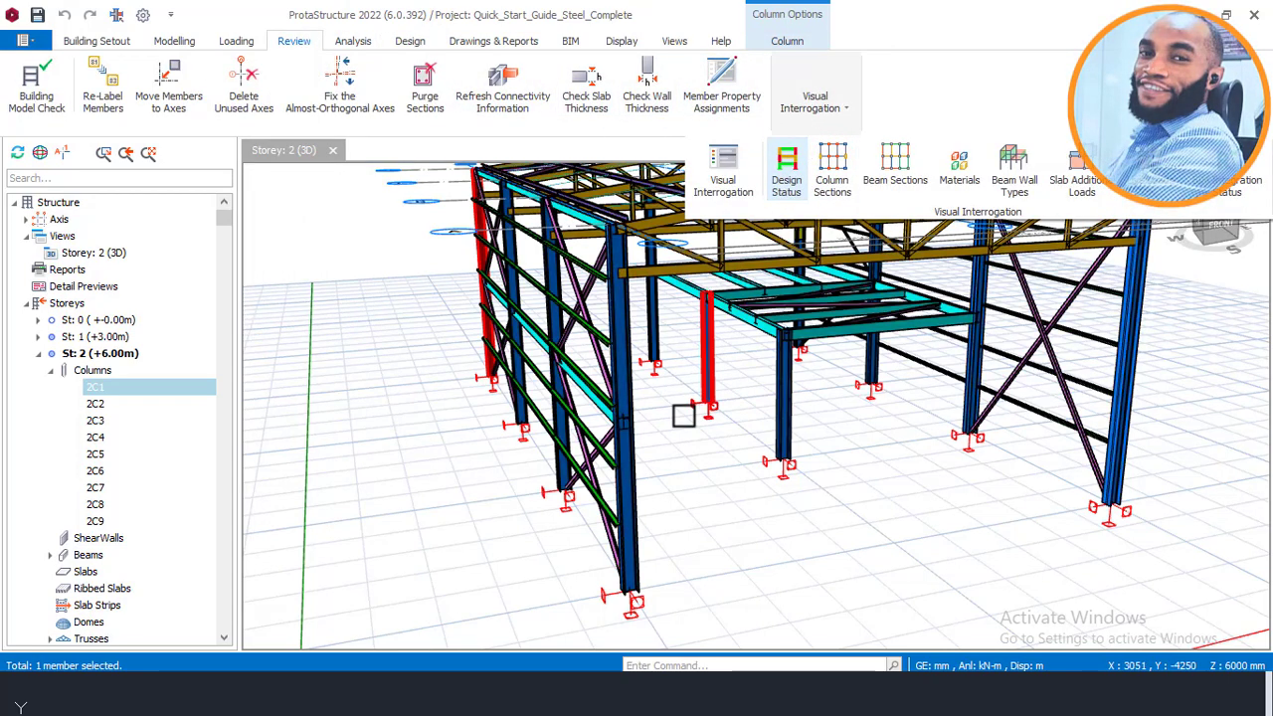
Select the front corner column 2C4 in the 3D view and open its properties for review.
{"action": "scroll", "coordinate": [685, 458], "scroll_direction": "down", "scroll_amount": 5}
{"action": "scroll", "coordinate": [657, 540], "scroll_direction": "up", "scroll_amount": 8}
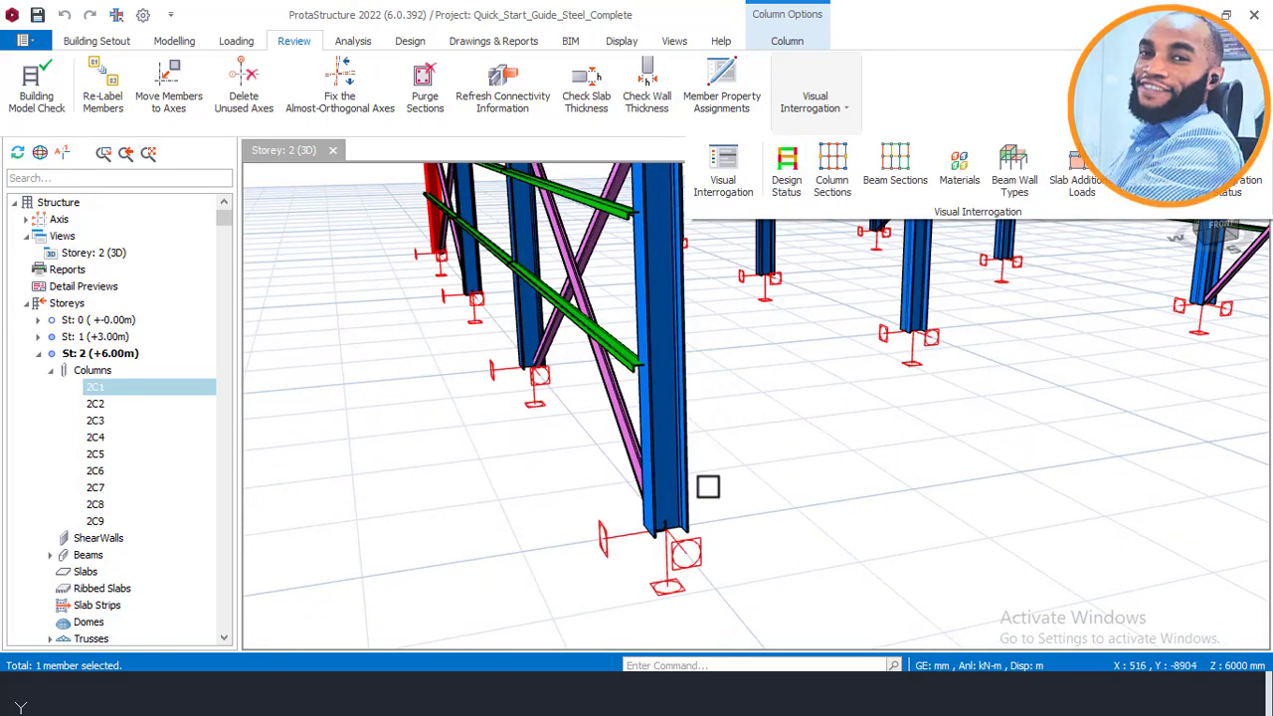
{"action": "scroll", "coordinate": [708, 486], "scroll_direction": "down", "scroll_amount": 3}
{"action": "mouse_move", "coordinate": [708, 486]}
{"action": "middle_mouse_down"}
{"action": "mouse_move", "coordinate": [659, 500]}
{"action": "mouse_move", "coordinate": [708, 500]}
{"action": "middle_mouse_up"}
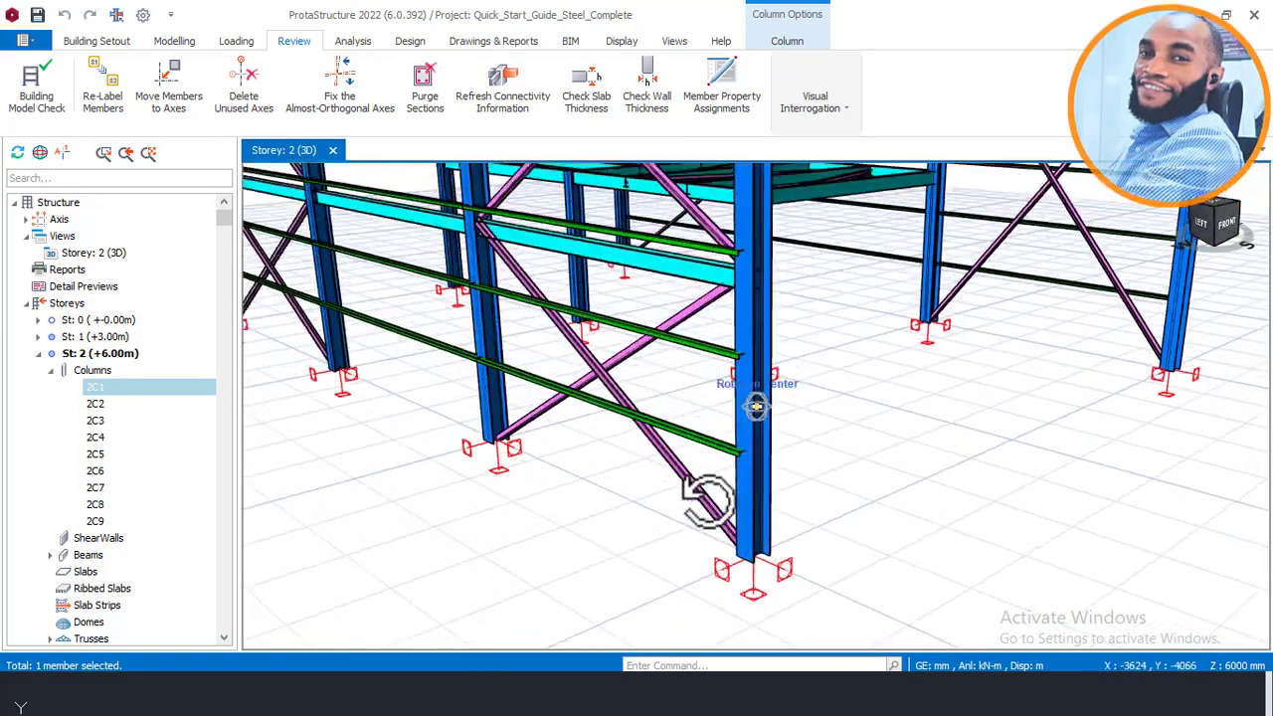
{"action": "mouse_move", "coordinate": [748, 494]}
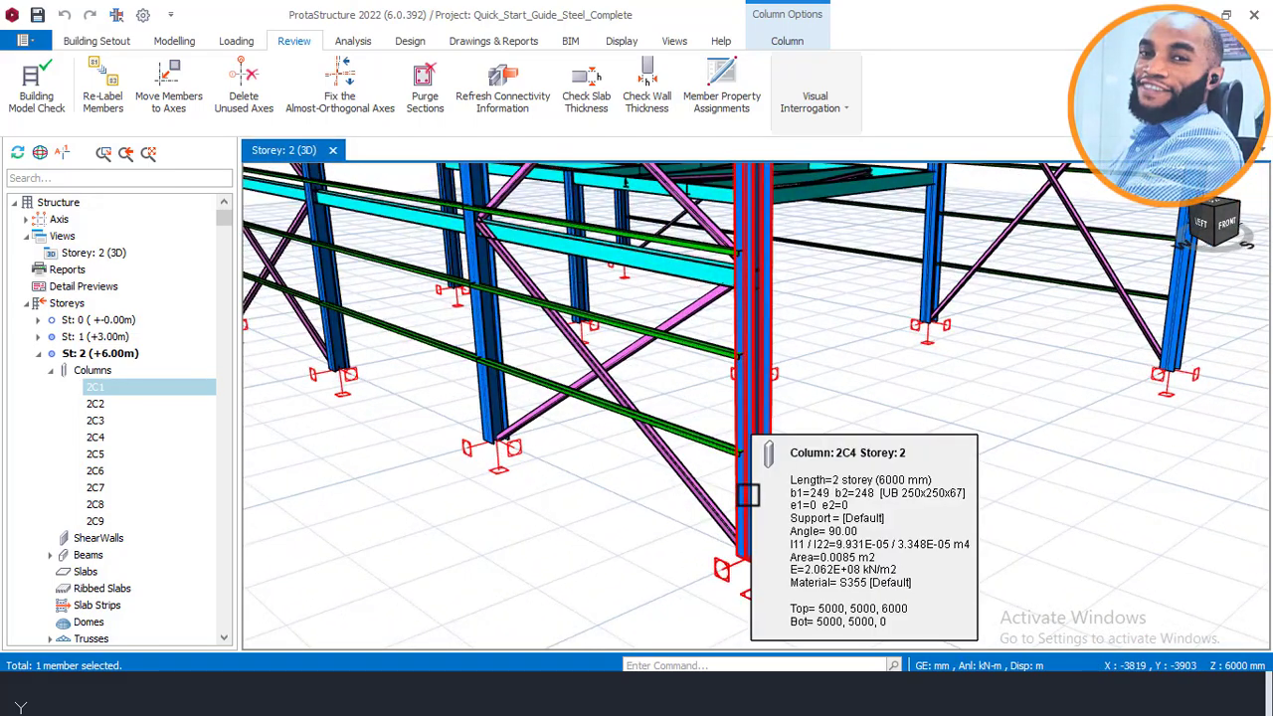
{"action": "scroll", "coordinate": [748, 494], "scroll_direction": "up", "scroll_amount": 2}
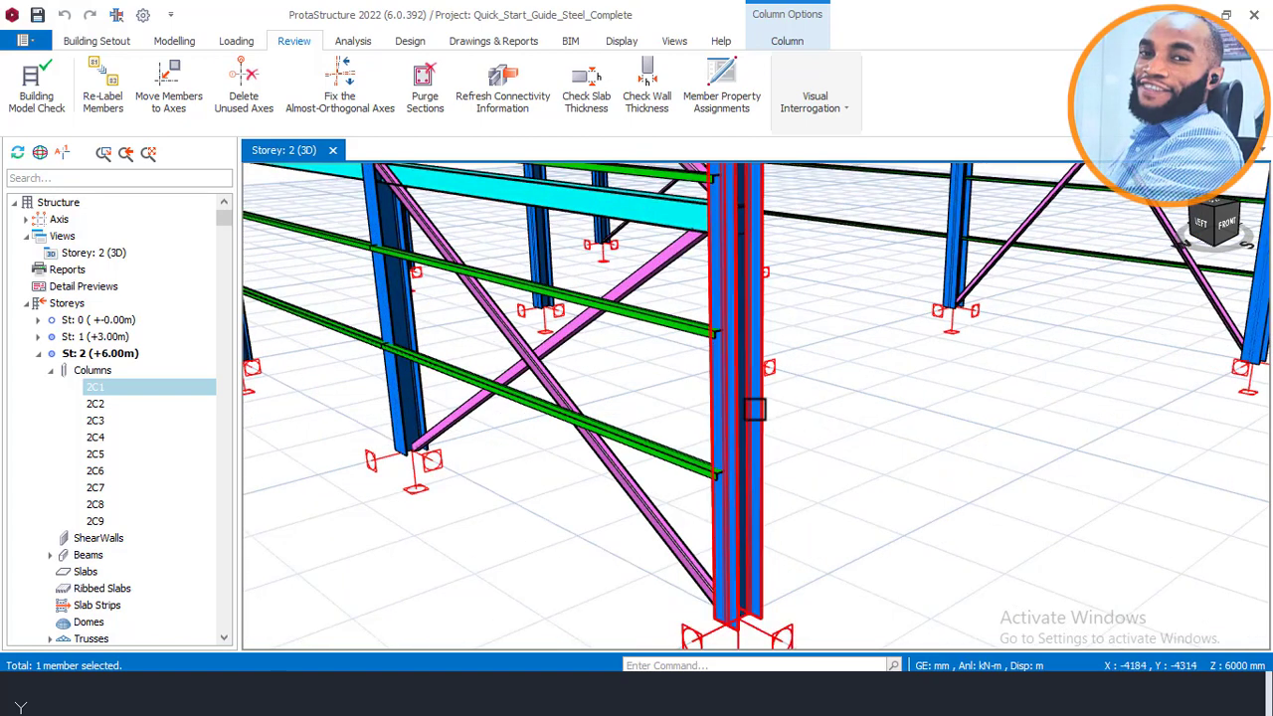
{"action": "left_click", "coordinate": [754, 408]}
{"action": "mouse_move", "coordinate": [755, 408]}
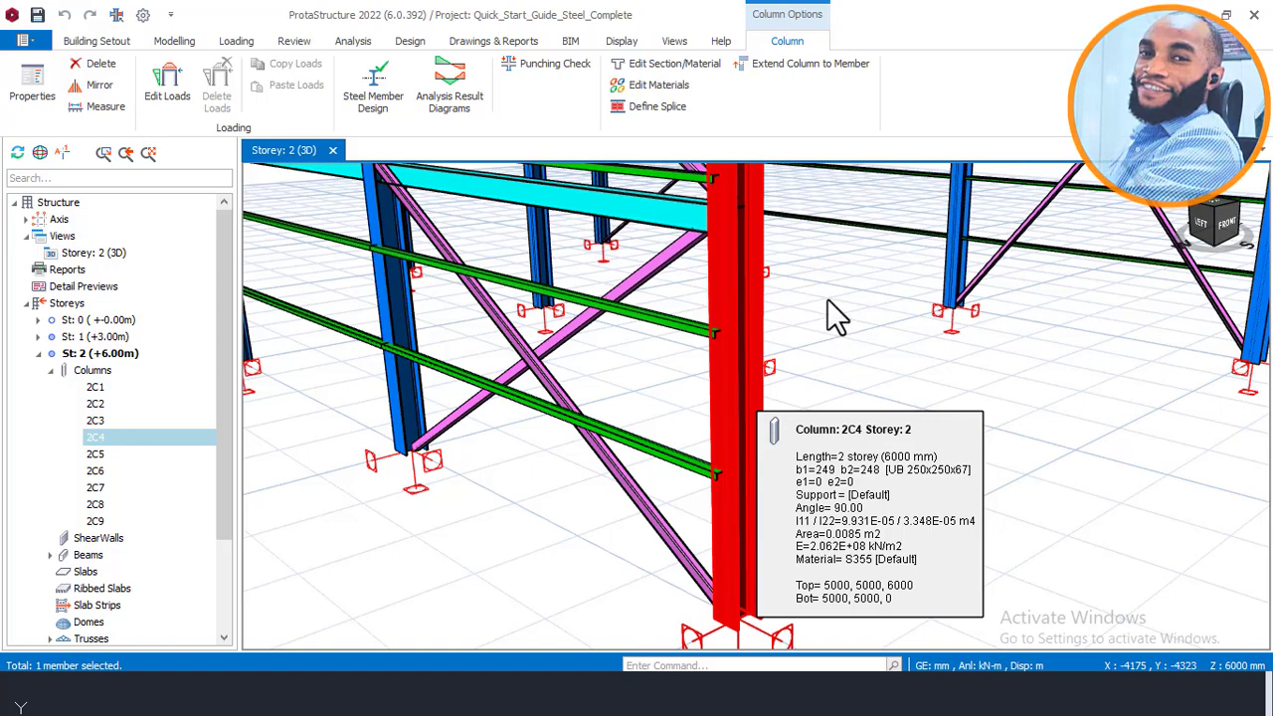
{"action": "right_click", "coordinate": [732, 348]}
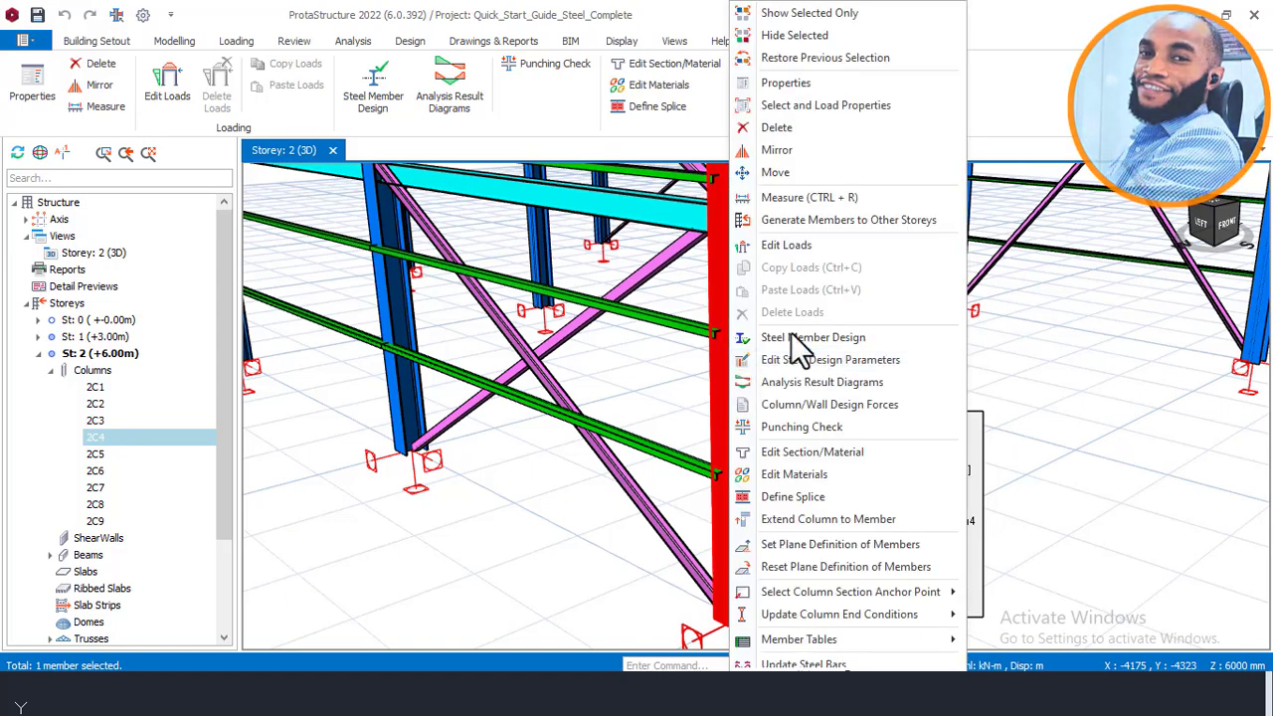
{"action": "left_click", "coordinate": [827, 83]}
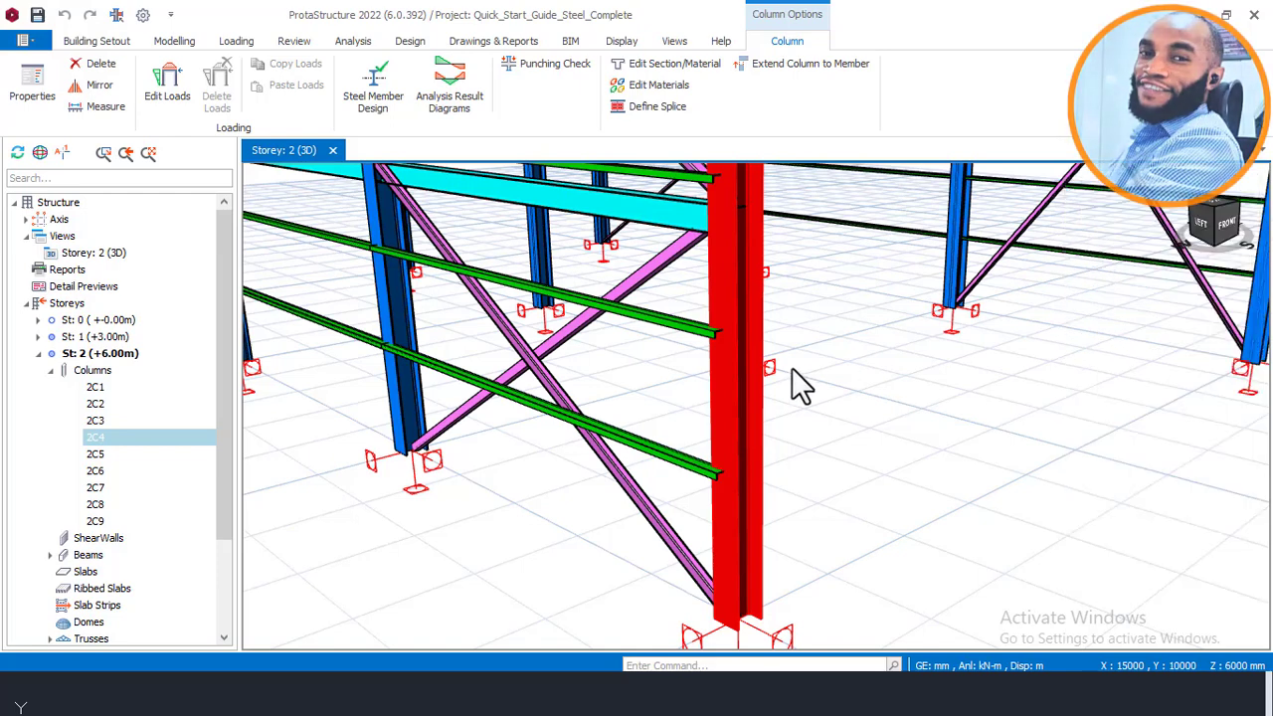
{"action": "mouse_move", "coordinate": [729, 374]}
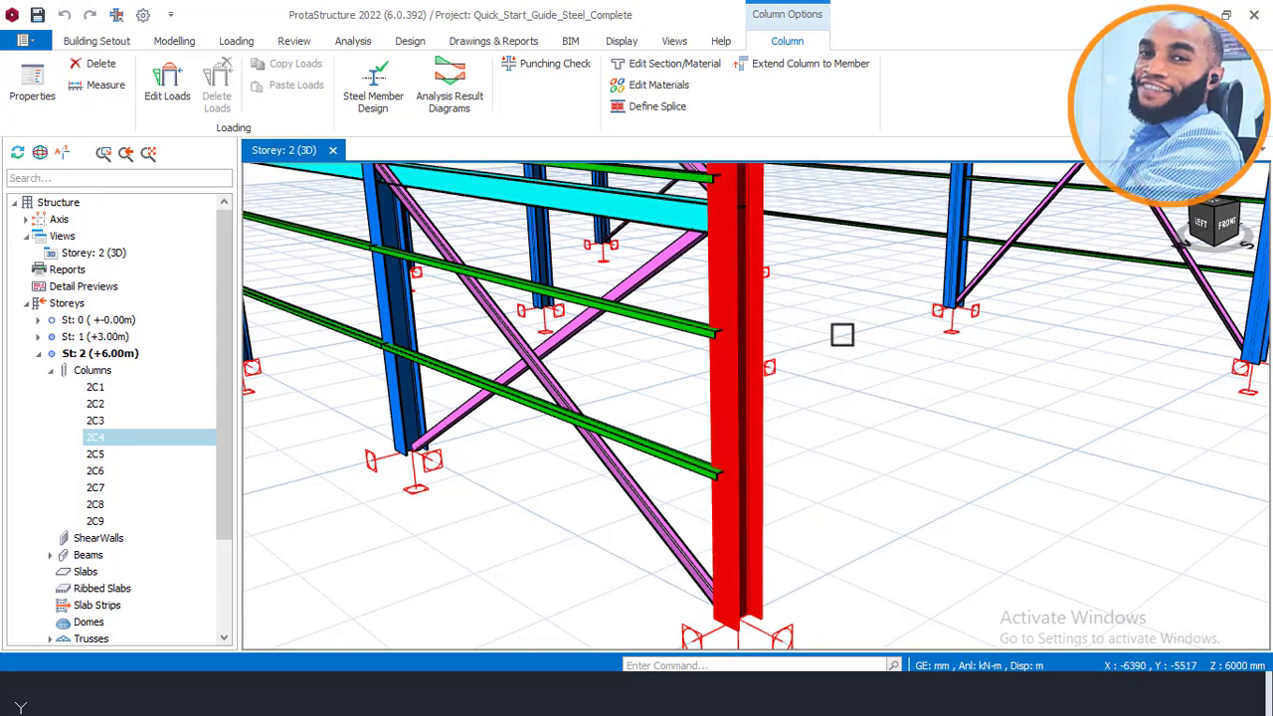
Switch to ProtaSteel, select the column at grid B/1 and examine its base without a connection.
{"action": "key", "text": "Escape"}
{"action": "scroll", "coordinate": [785, 354], "scroll_direction": "down", "scroll_amount": 2}
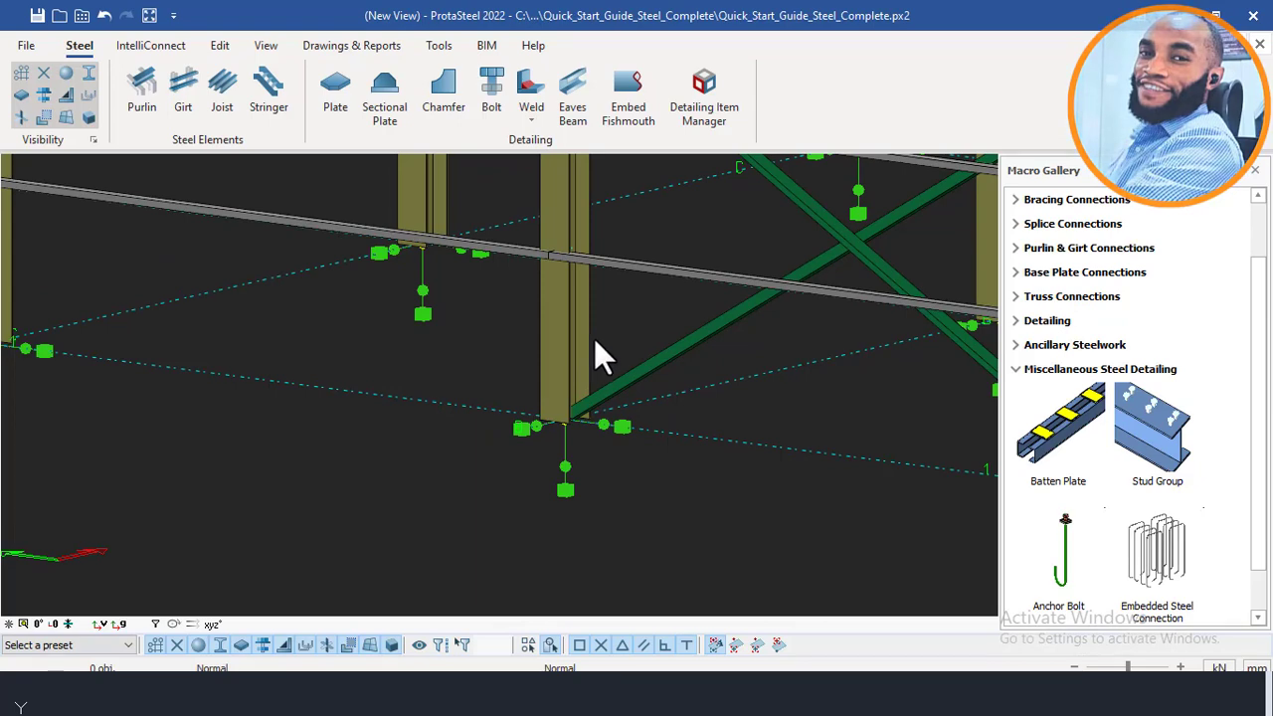
{"action": "scroll", "coordinate": [591, 343], "scroll_direction": "down", "scroll_amount": 5}
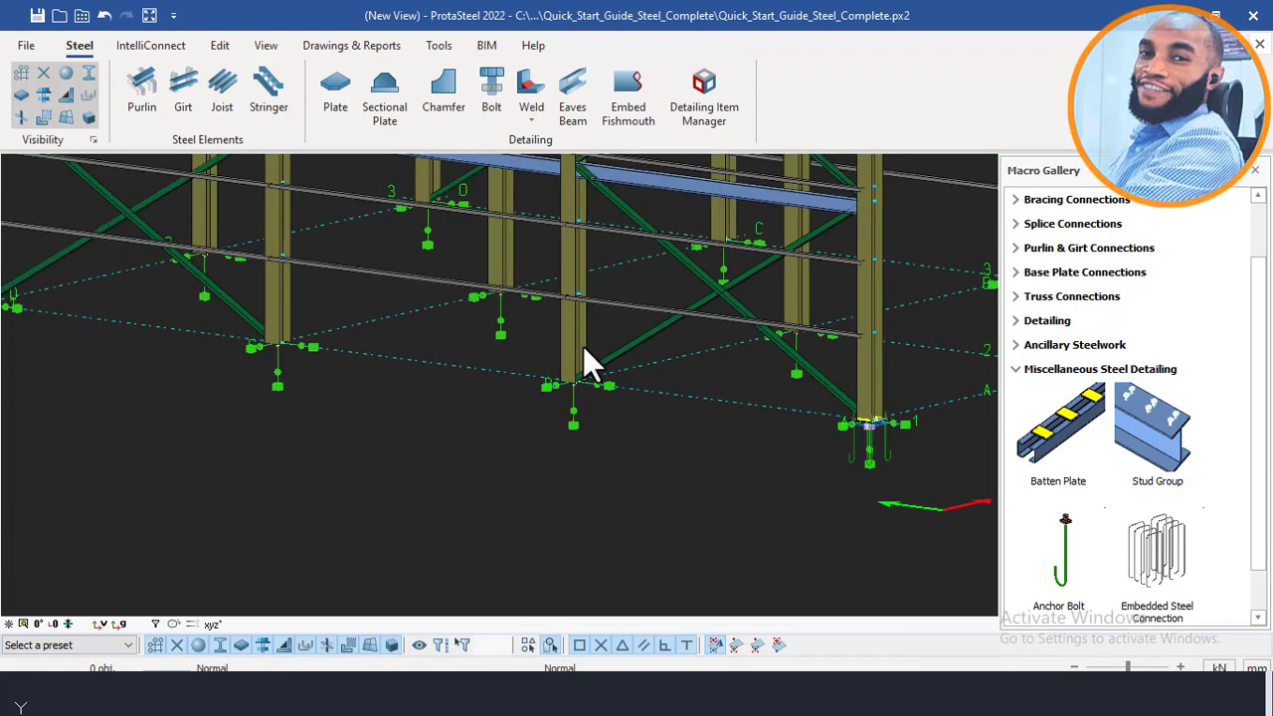
{"action": "scroll", "coordinate": [583, 343], "scroll_direction": "up", "scroll_amount": 3}
{"action": "left_click", "coordinate": [576, 355]}
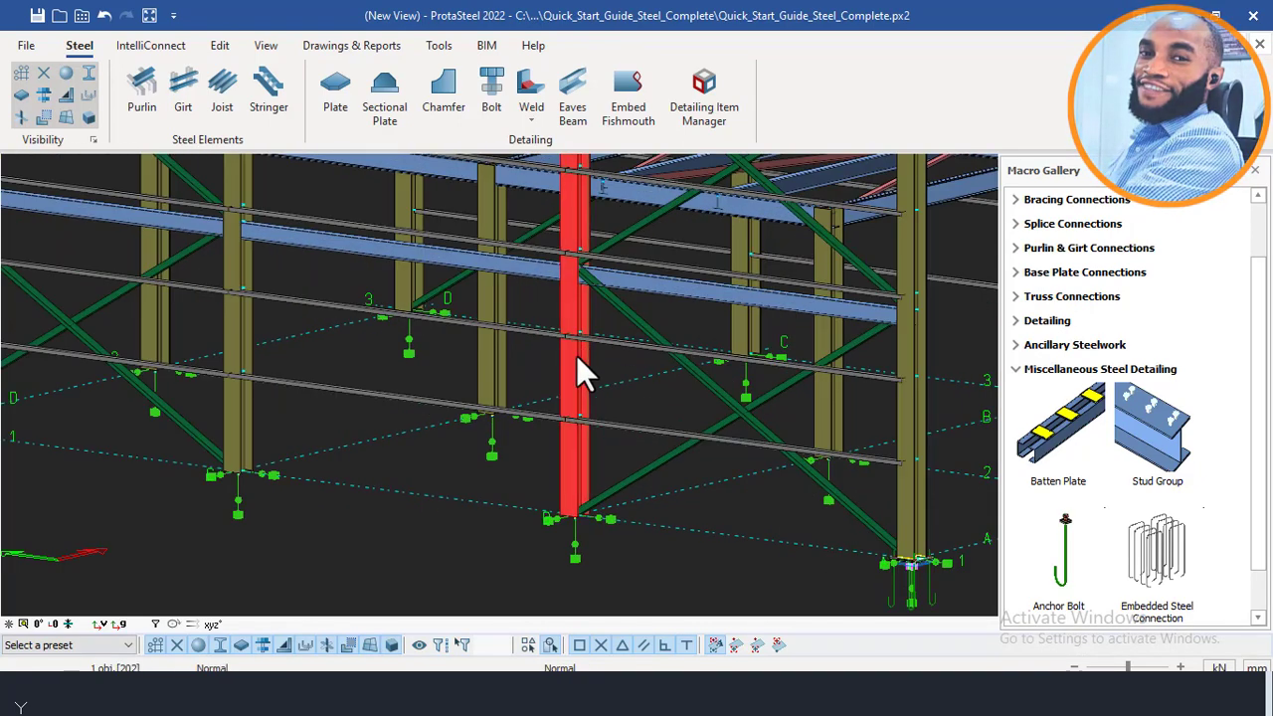
{"action": "scroll", "coordinate": [569, 369], "scroll_direction": "down", "scroll_amount": 2}
{"action": "scroll", "coordinate": [586, 450], "scroll_direction": "up", "scroll_amount": 2}
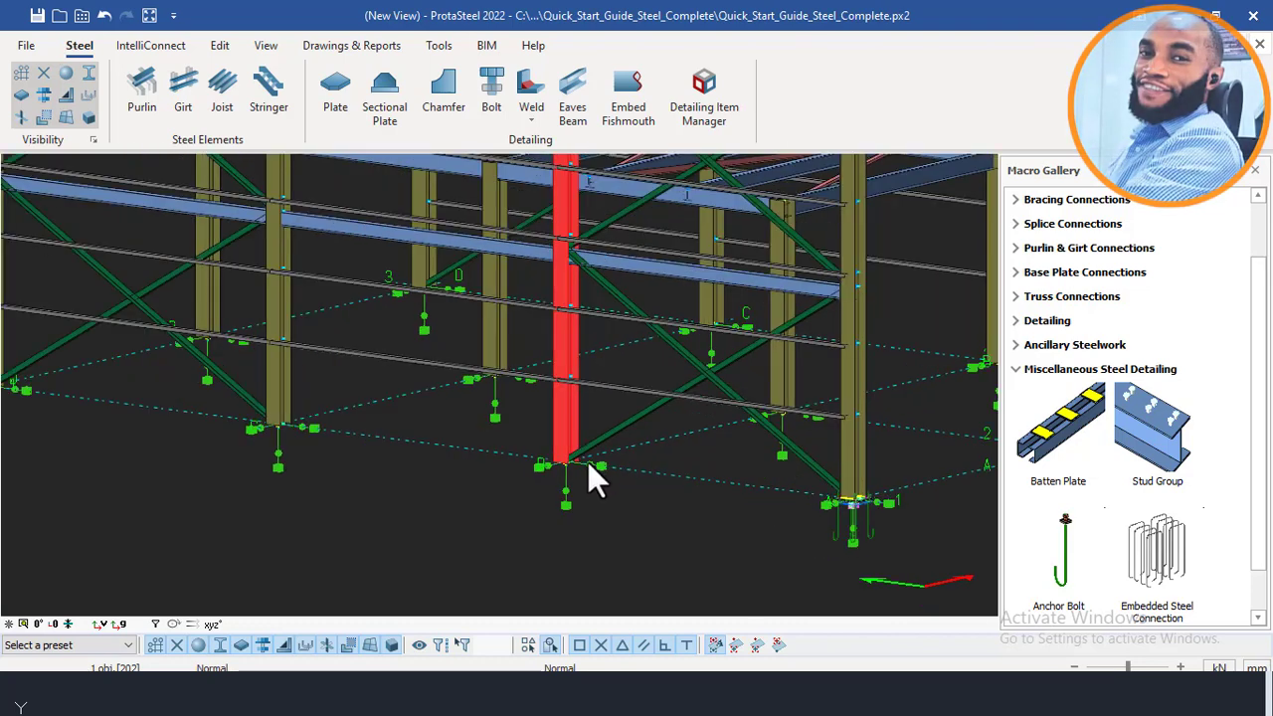
{"action": "scroll", "coordinate": [576, 455], "scroll_direction": "up", "scroll_amount": 3}
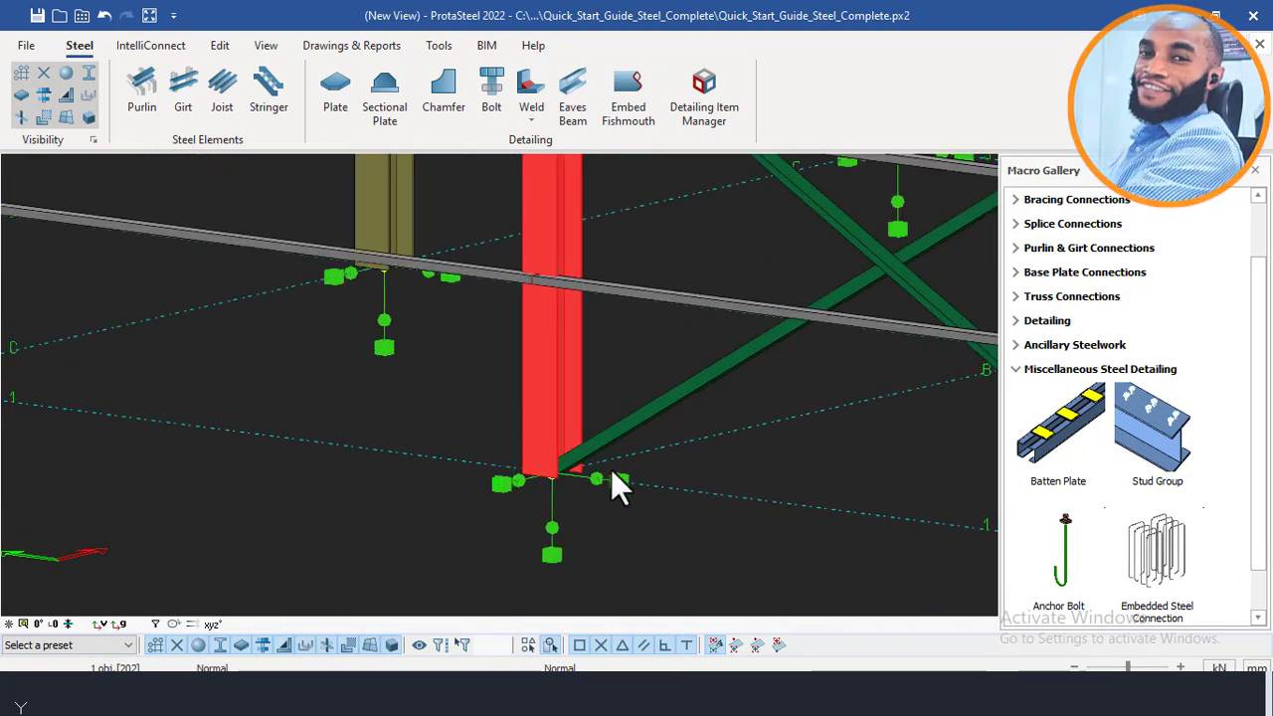
{"action": "middle_click_drag", "start_coordinate": [613, 474], "coordinate": [604, 414]}
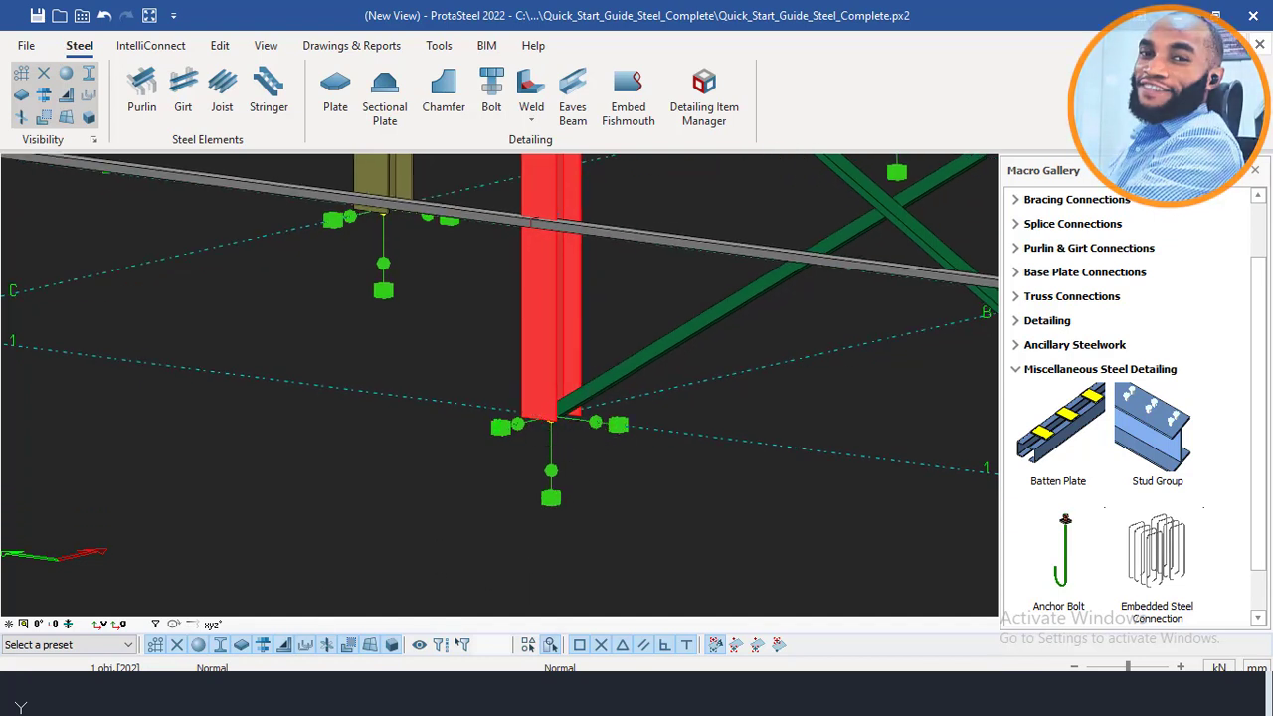
Switch to AutoCAD and review the base plate layout with its column section and anchor bolt positions in the REVIEWD drawing.
{"action": "left_click", "coordinate": [119, 628]}
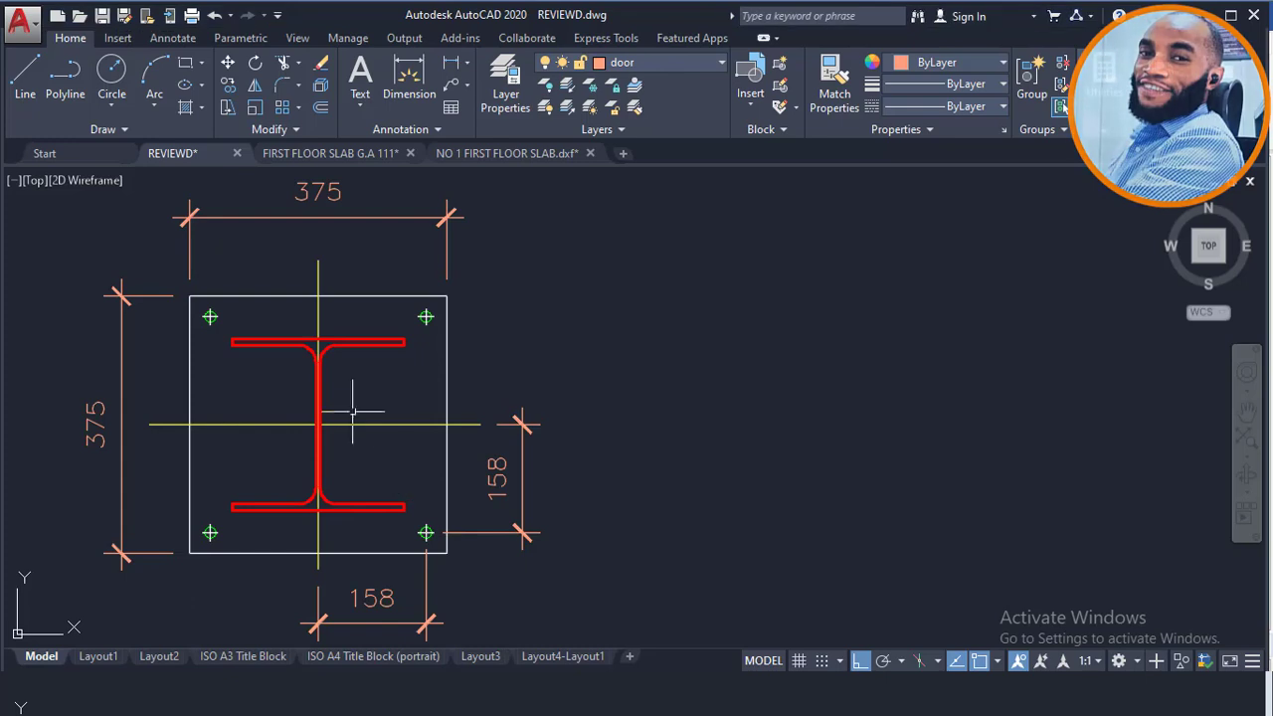
{"action": "middle_click_drag", "start_coordinate": [365, 379], "coordinate": [358, 378]}
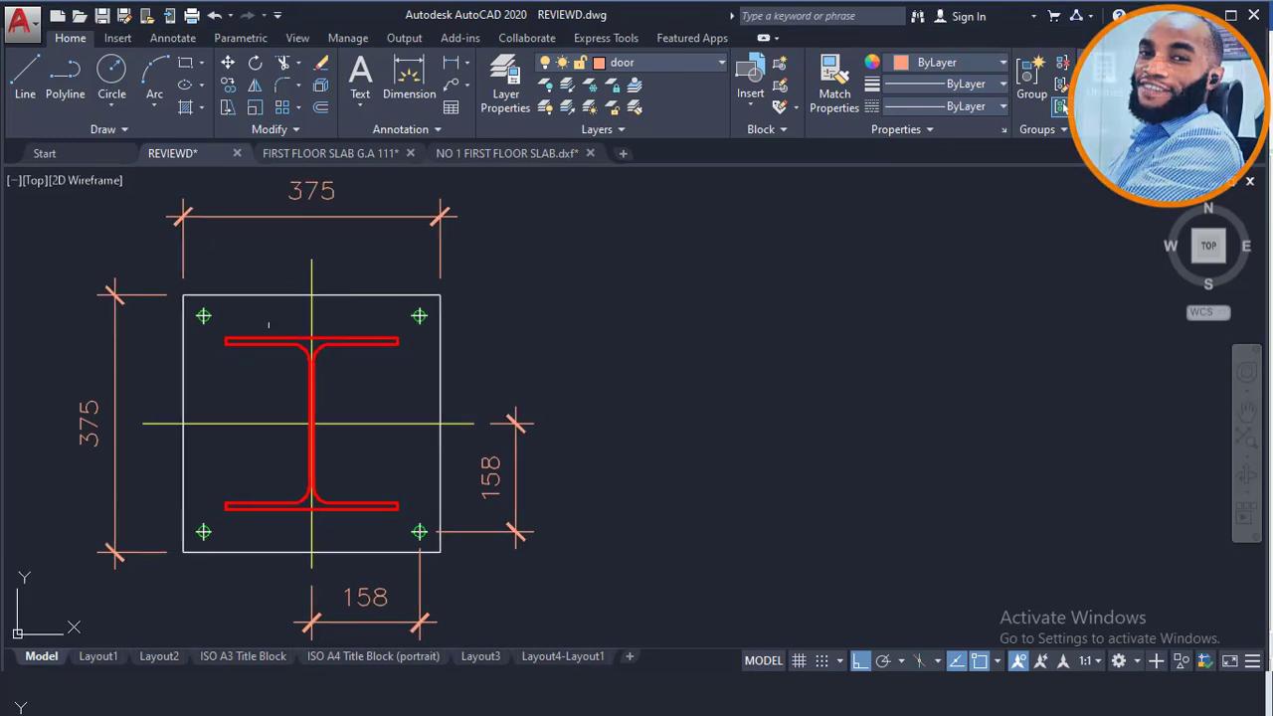
{"action": "mouse_move", "coordinate": [332, 308]}
{"action": "middle_mouse_down"}
{"action": "mouse_move", "coordinate": [318, 274]}
{"action": "mouse_move", "coordinate": [291, 308]}
{"action": "middle_mouse_up"}
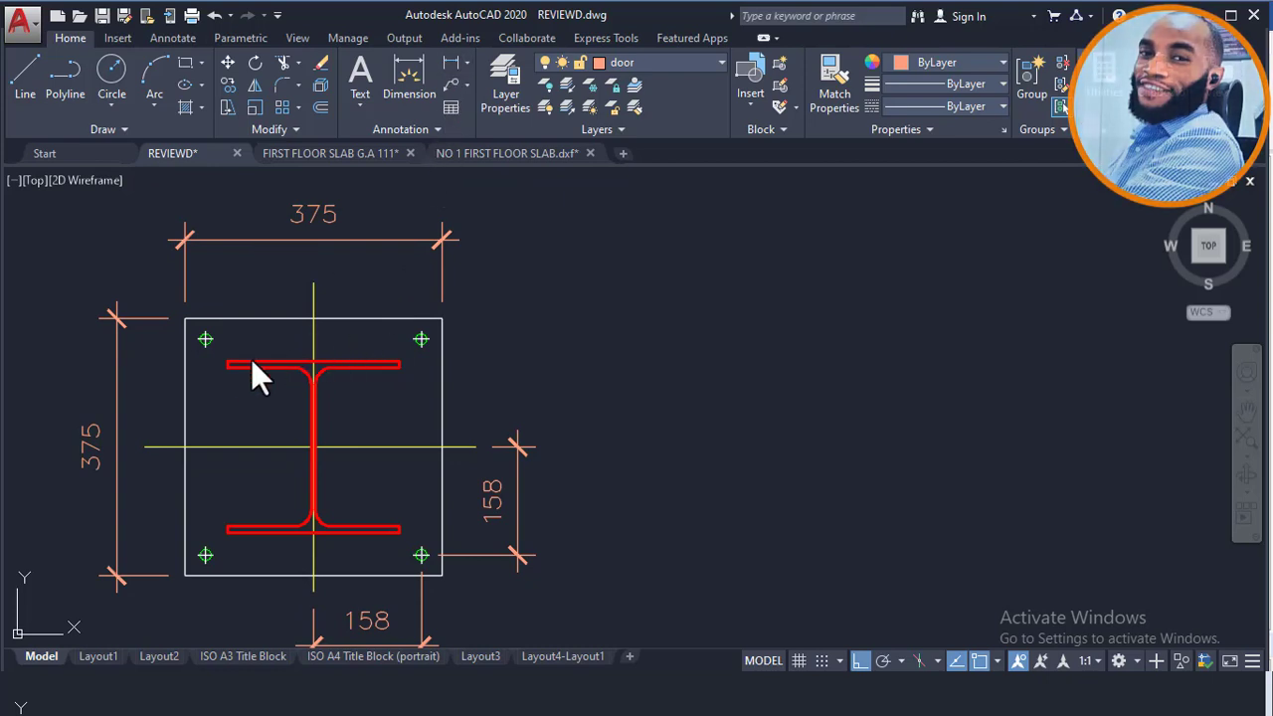
Dimension the upper flange width of the red column section, placing the dimension between the plate and its overall width dimension.
{"action": "scroll", "coordinate": [232, 364], "scroll_direction": "up", "scroll_amount": 4}
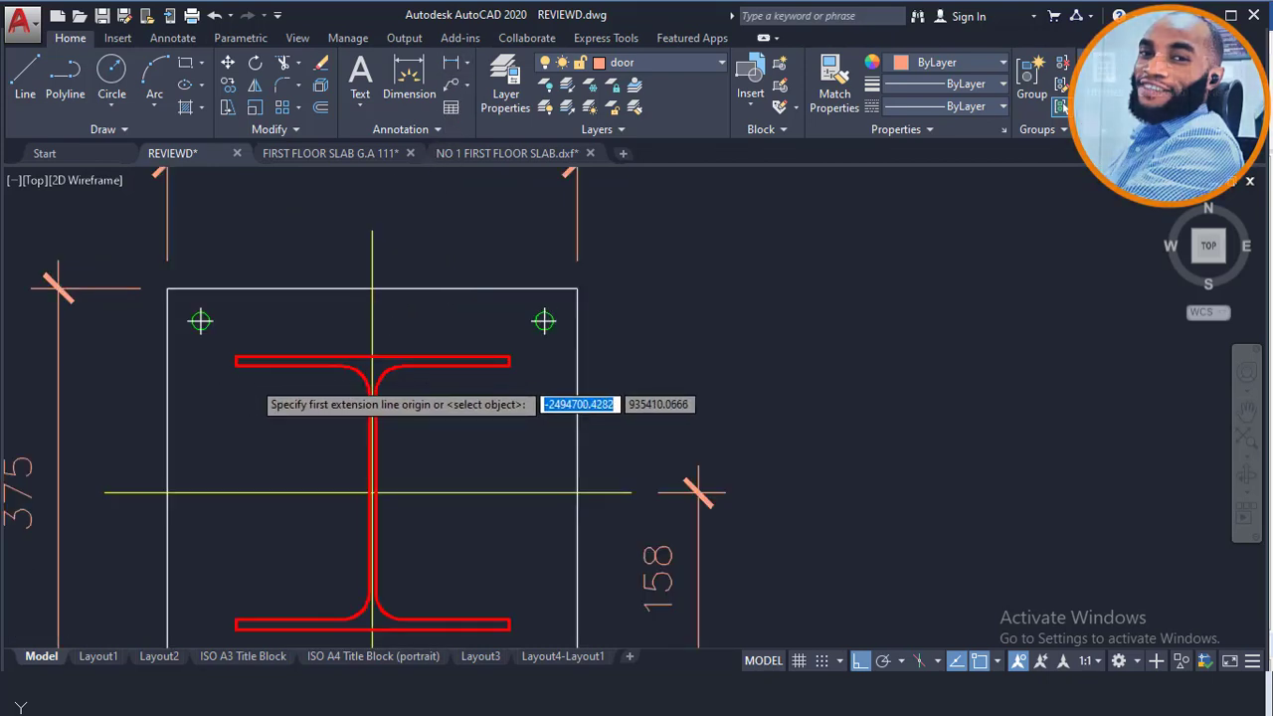
{"action": "left_click", "coordinate": [225, 357]}
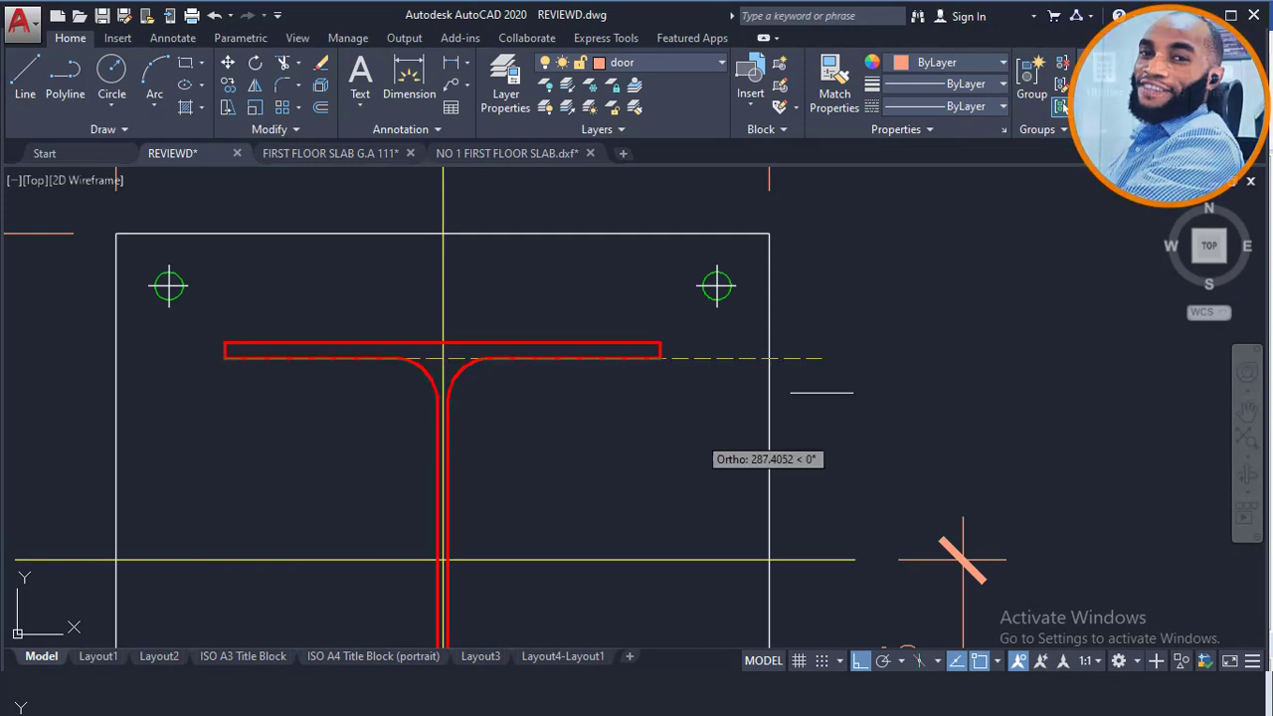
{"action": "left_click", "coordinate": [659, 358]}
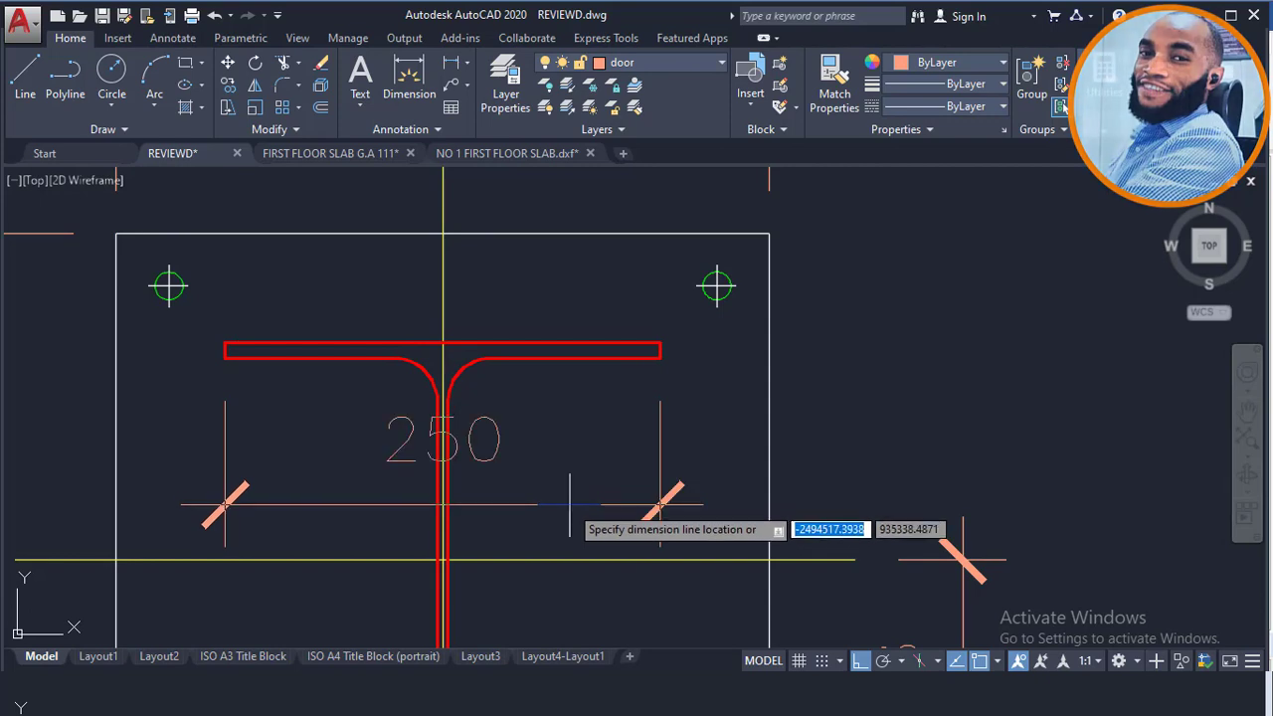
{"action": "scroll", "coordinate": [567, 397], "scroll_direction": "down", "scroll_amount": 4}
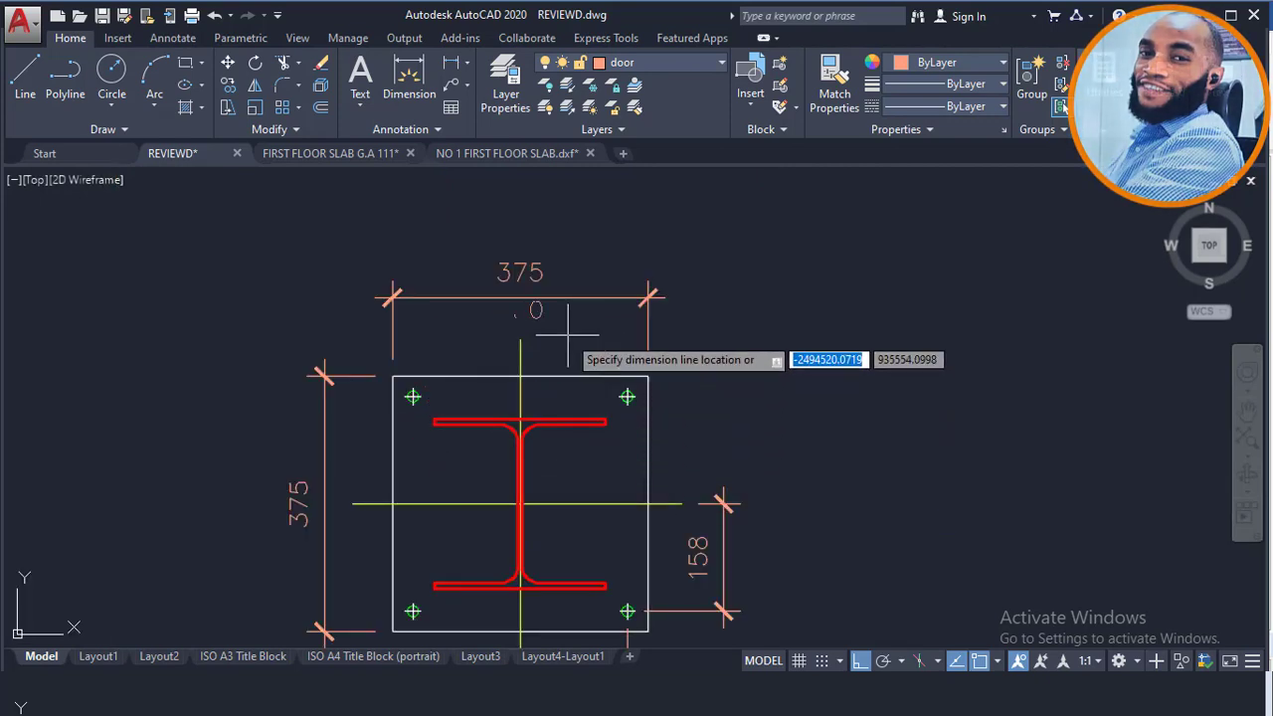
{"action": "scroll", "coordinate": [565, 331], "scroll_direction": "up", "scroll_amount": 2}
{"action": "key", "text": "Escape"}
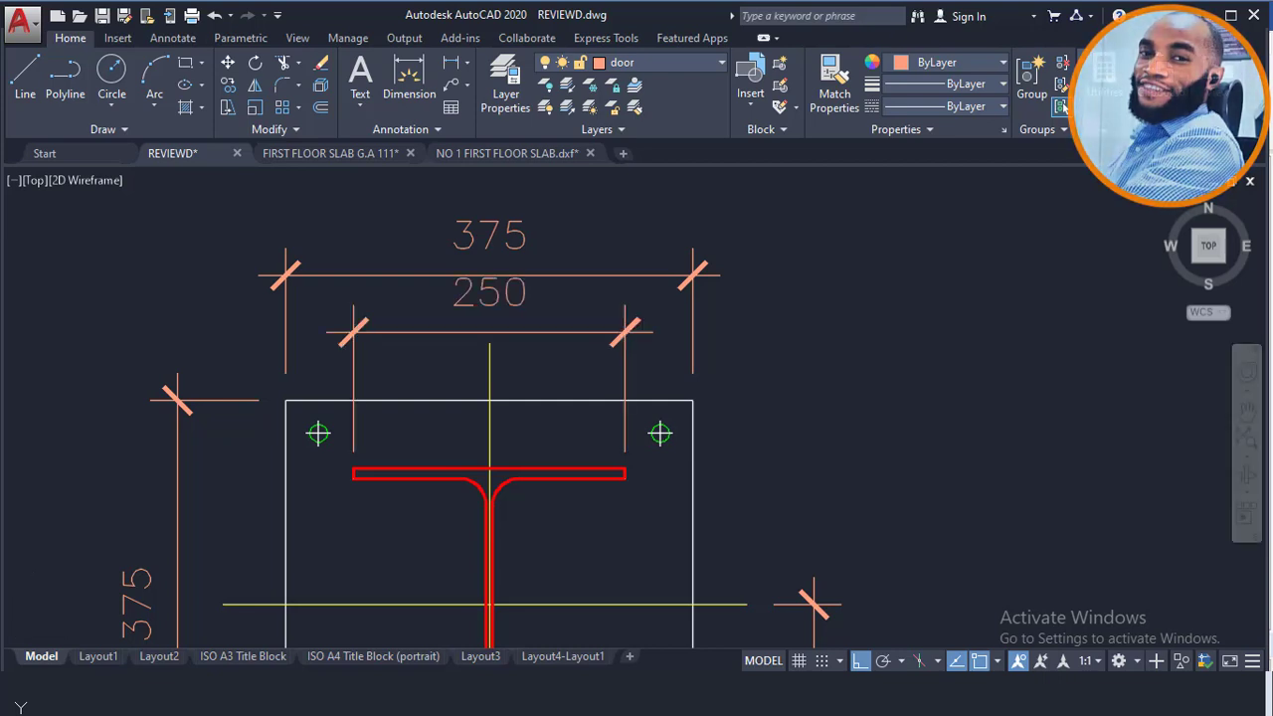
Dimension the overall depth of the column section, placing the dimension between the plate edge and its overall height dimension.
{"action": "scroll", "coordinate": [516, 204], "scroll_direction": "down", "scroll_amount": 1}
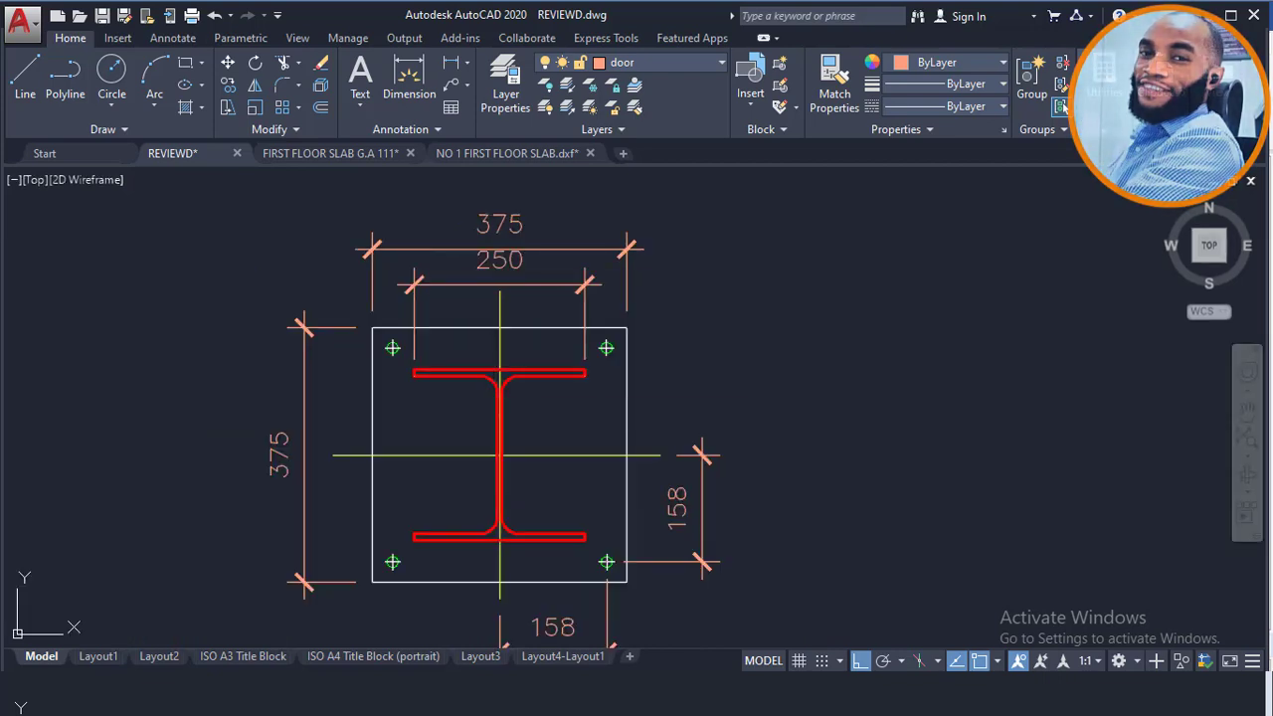
{"action": "key", "text": "space"}
{"action": "scroll", "coordinate": [414, 371], "scroll_direction": "up", "scroll_amount": 2}
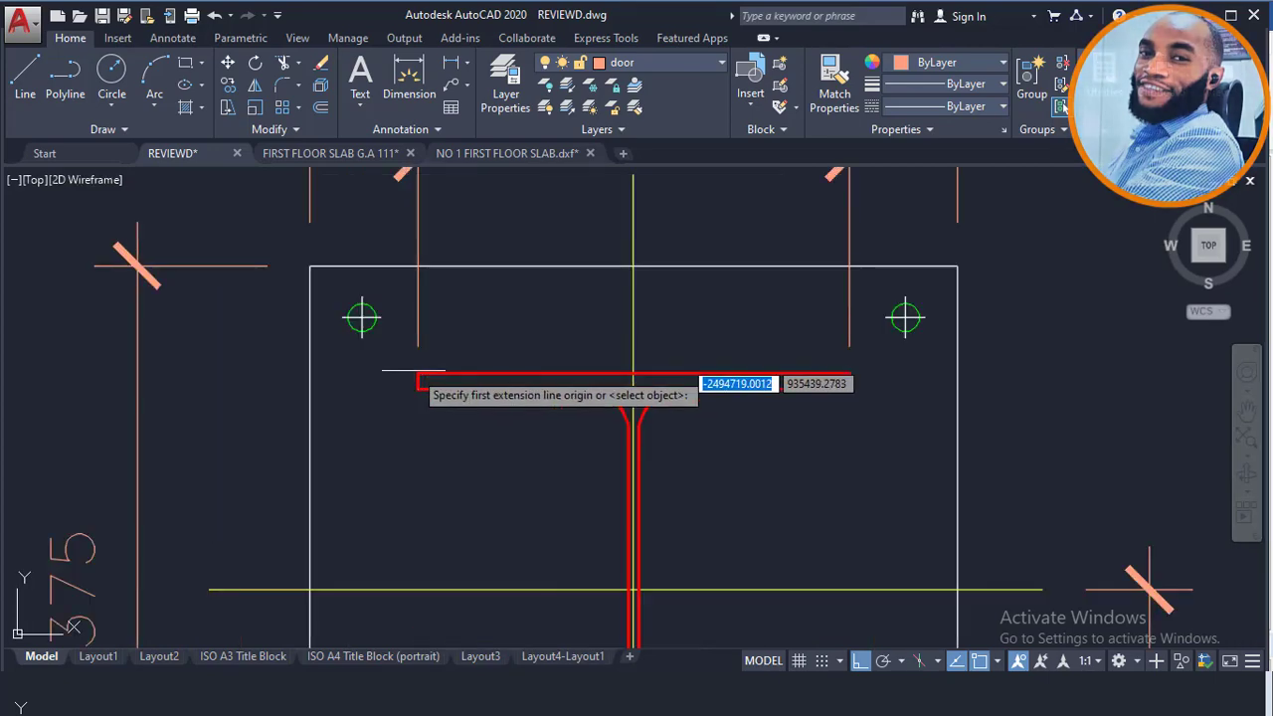
{"action": "left_click", "coordinate": [415, 375]}
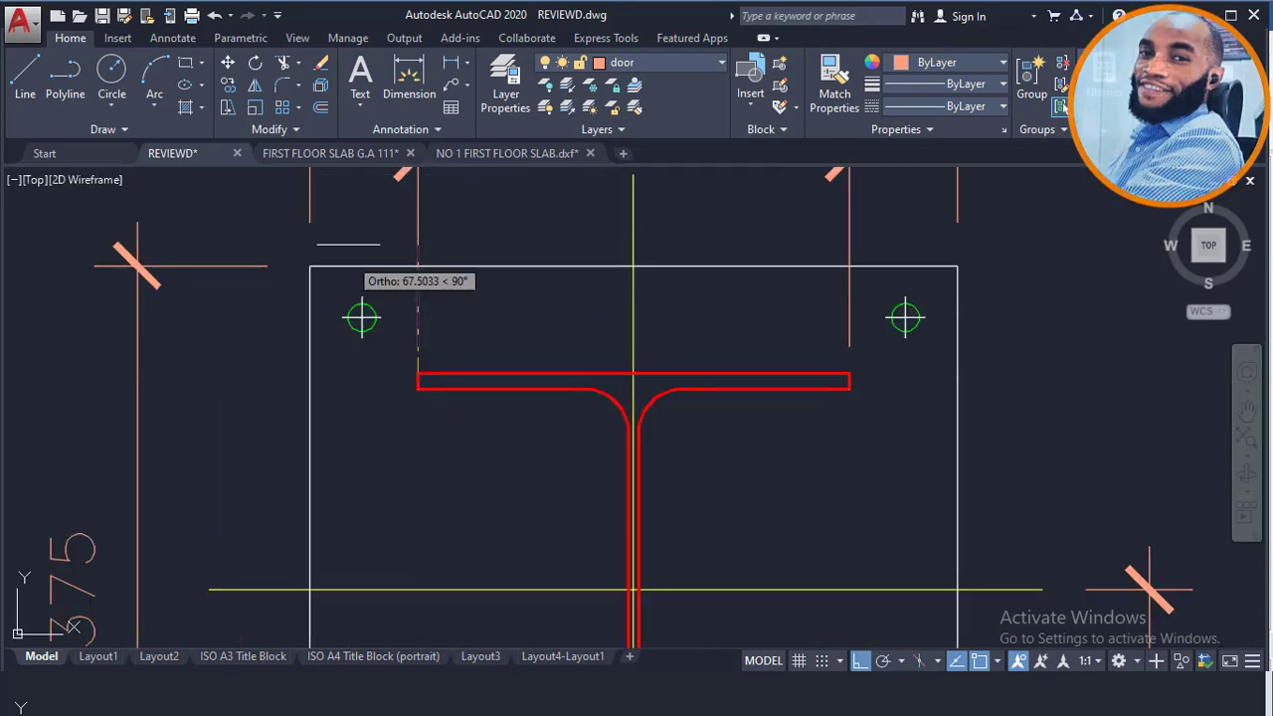
{"action": "scroll", "coordinate": [393, 274], "scroll_direction": "down", "scroll_amount": 2}
{"action": "scroll", "coordinate": [406, 423], "scroll_direction": "up", "scroll_amount": 4}
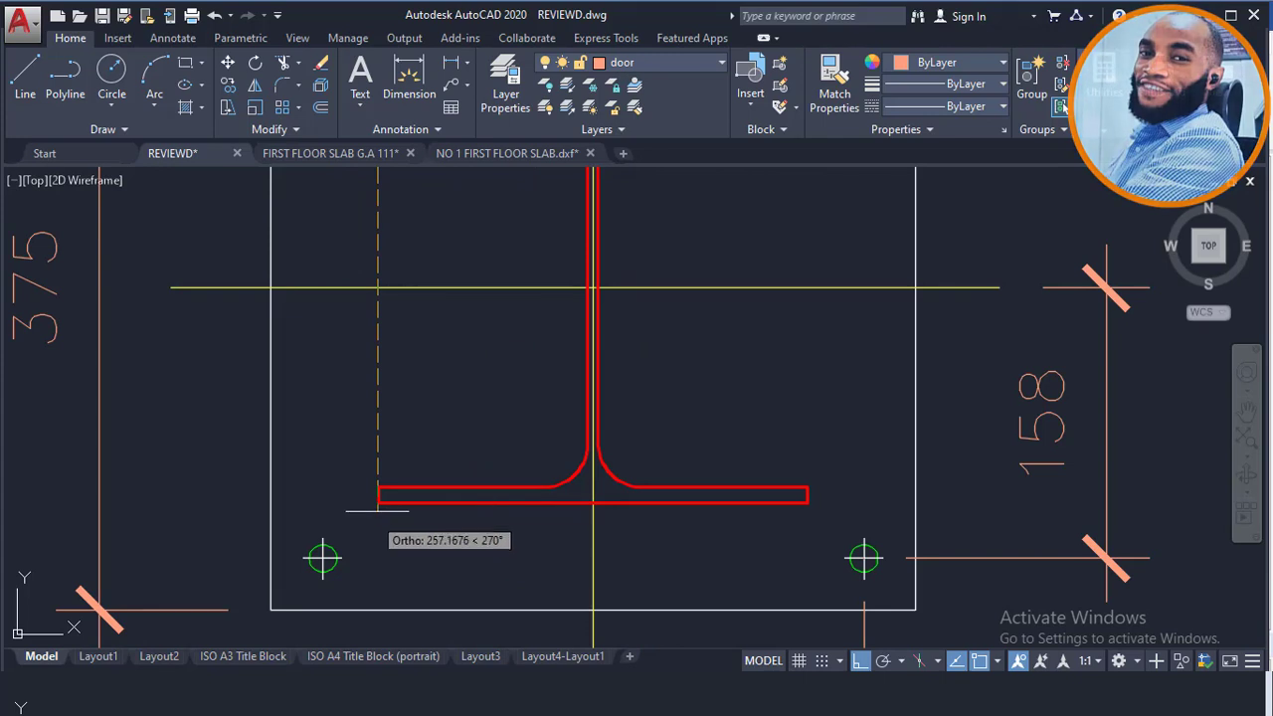
{"action": "left_click", "coordinate": [349, 481]}
{"action": "scroll", "coordinate": [345, 477], "scroll_direction": "down", "scroll_amount": 2}
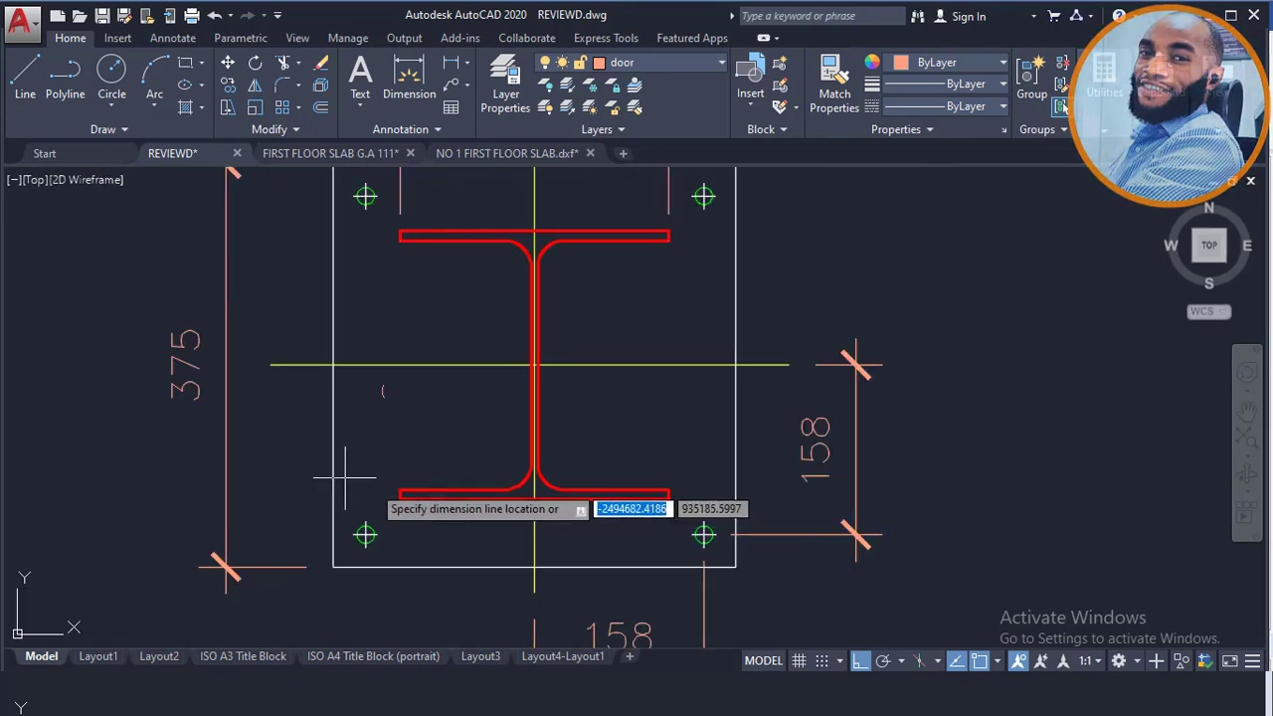
{"action": "left_click", "coordinate": [301, 440]}
{"action": "scroll", "coordinate": [440, 298], "scroll_direction": "down", "scroll_amount": 2}
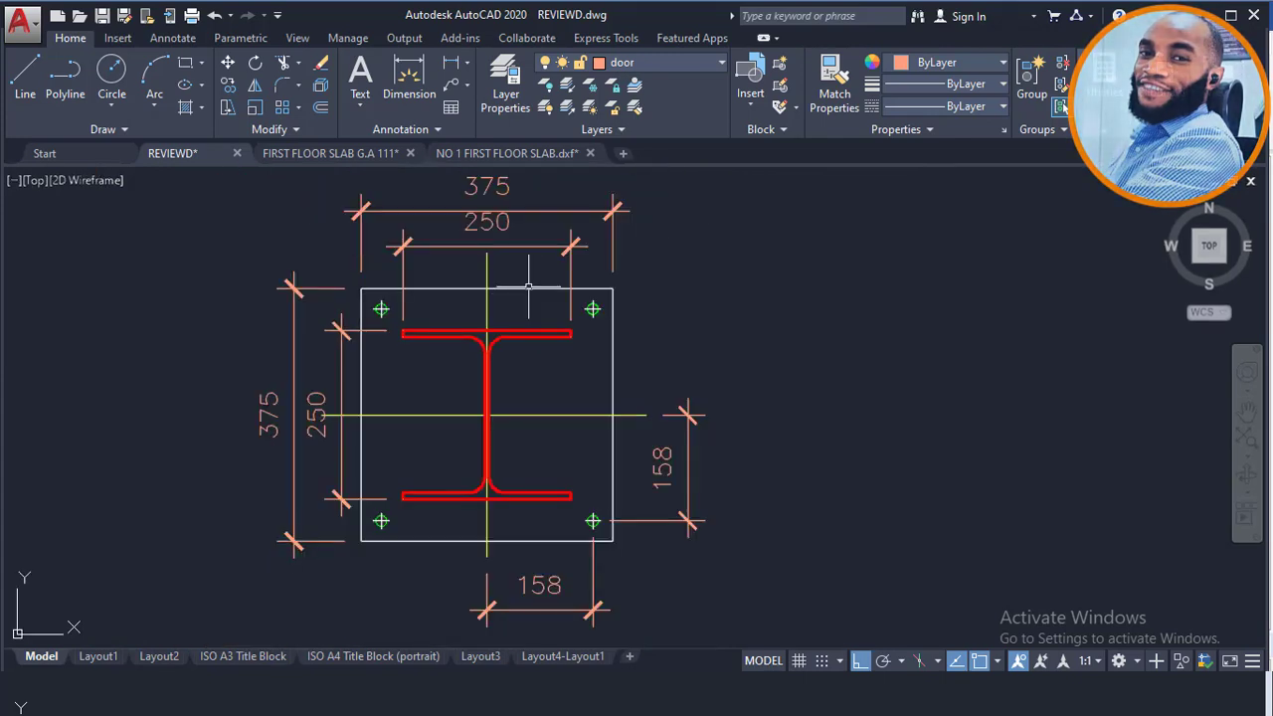
Delete the flange width and depth dimensions of the column section.
{"action": "left_click", "coordinate": [534, 335]}
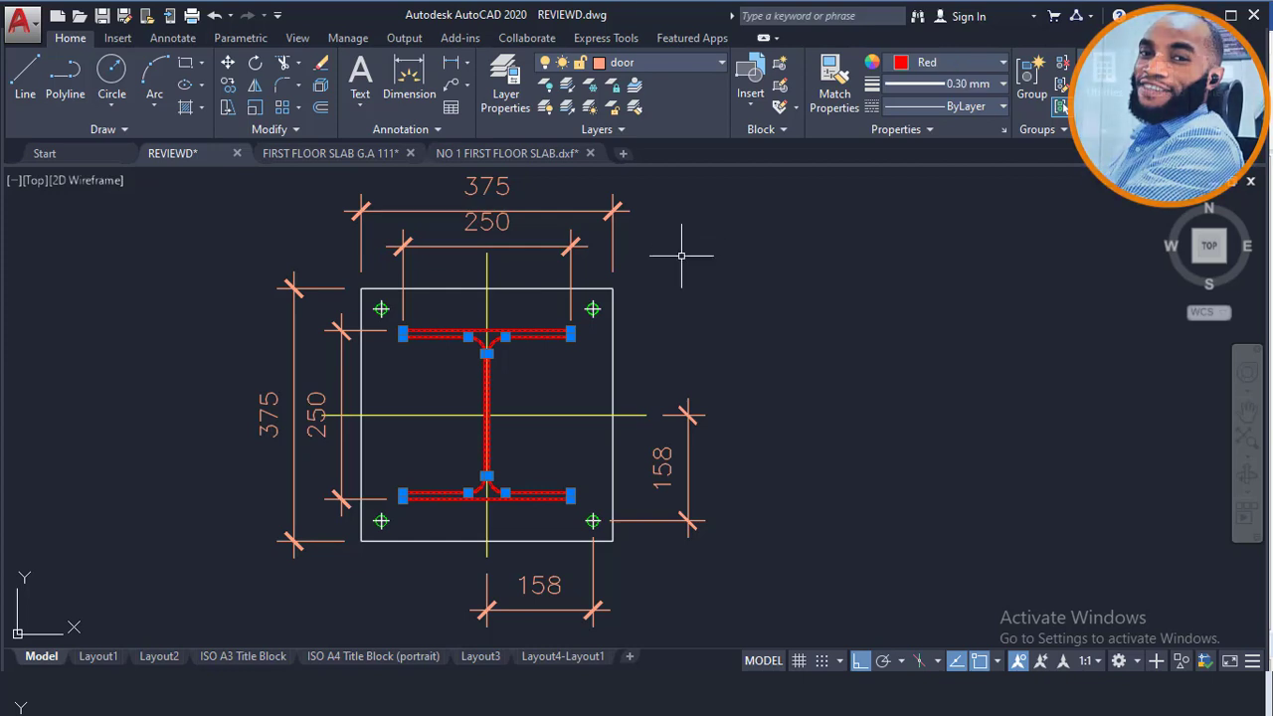
{"action": "key", "text": "Escape"}
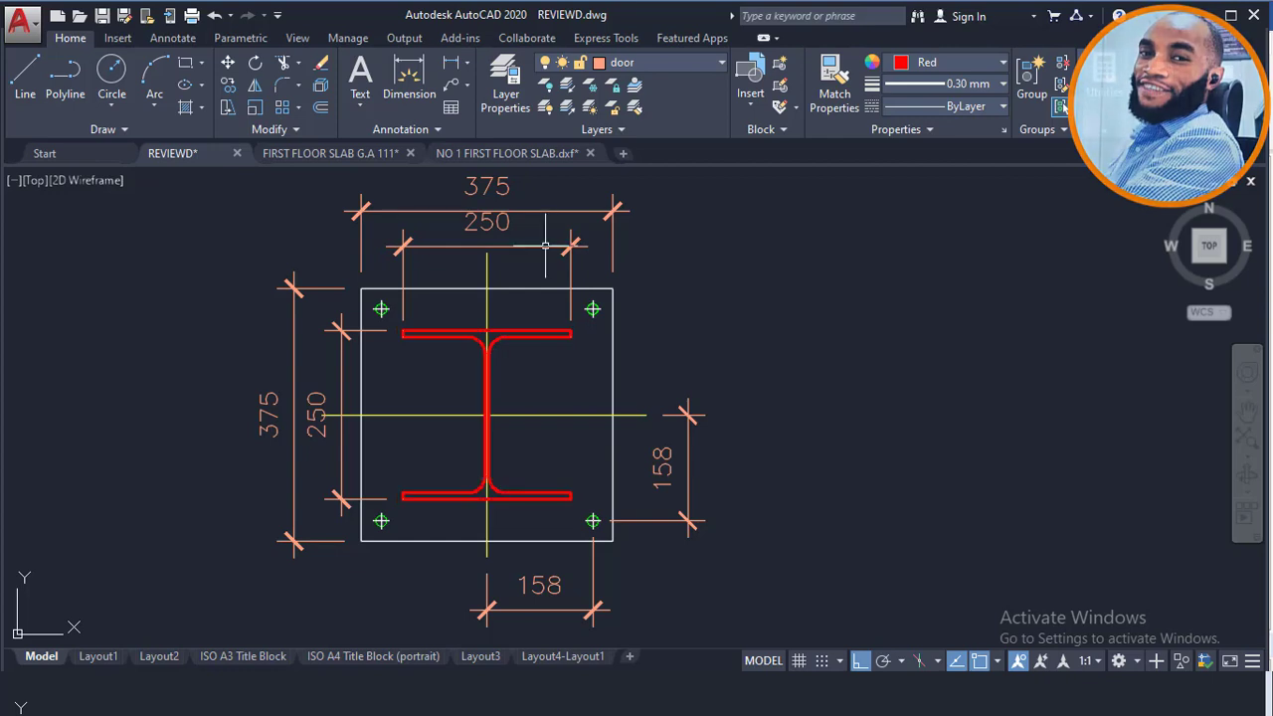
{"action": "left_click", "coordinate": [507, 241]}
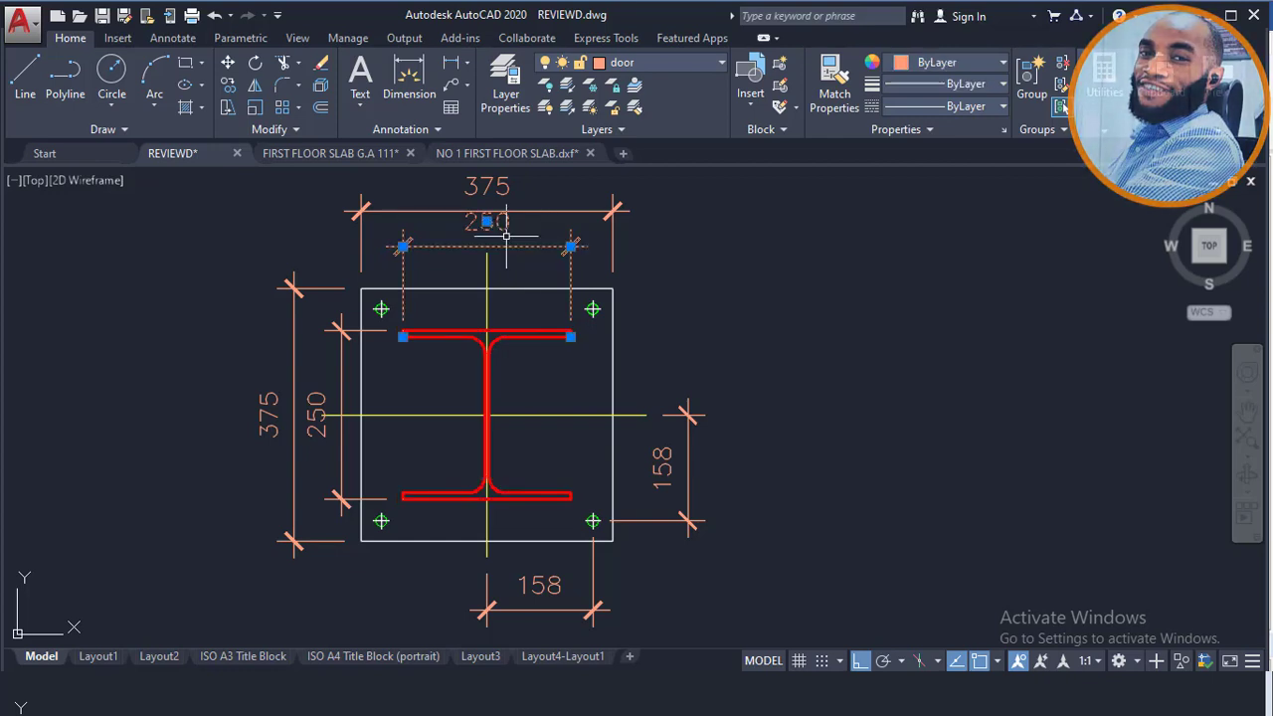
{"action": "left_click", "coordinate": [339, 330]}
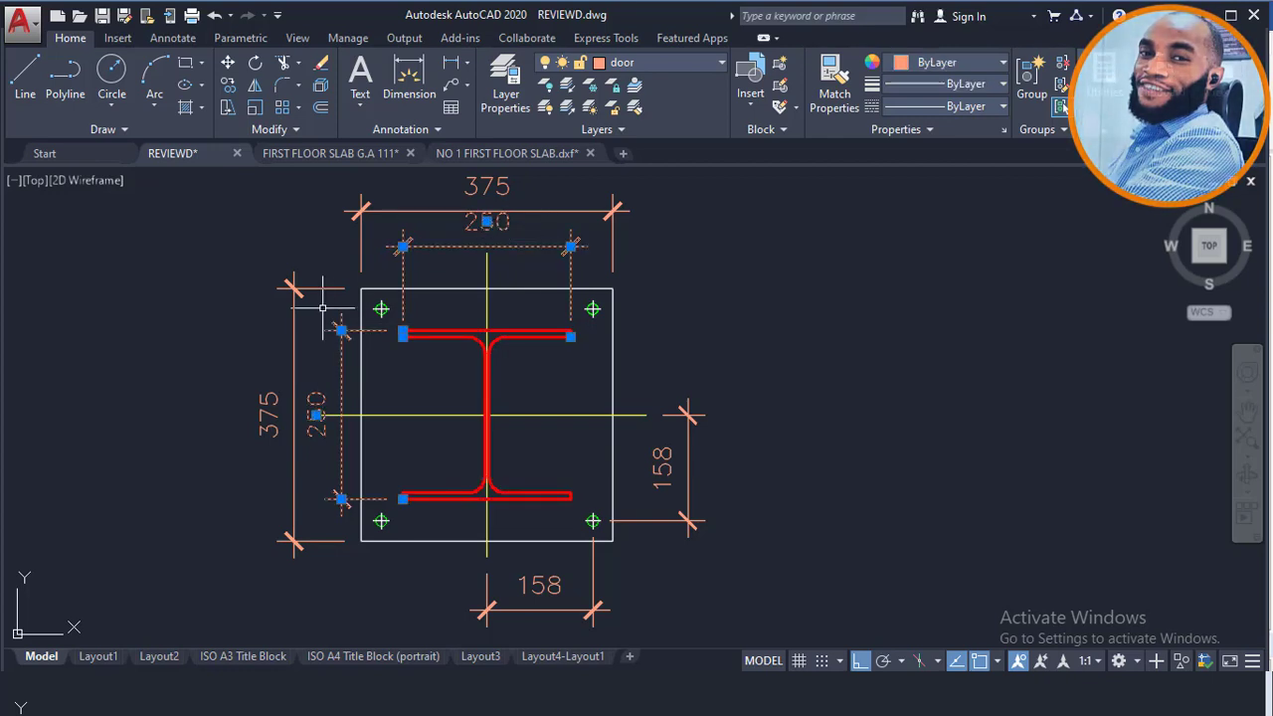
{"action": "key", "text": "Delete"}
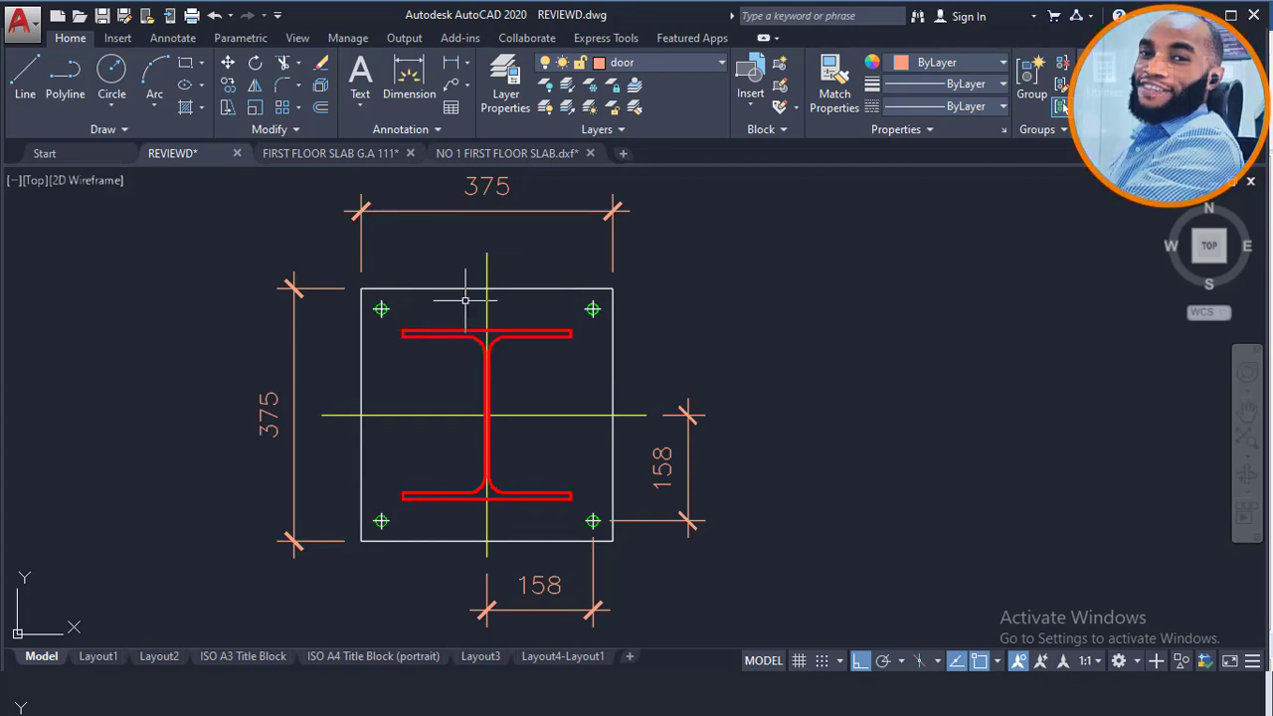
Examine the base plate outline, its plate and bolt dimensions, and the column section inside it.
{"action": "middle_click_drag", "start_coordinate": [455, 288], "coordinate": [435, 293]}
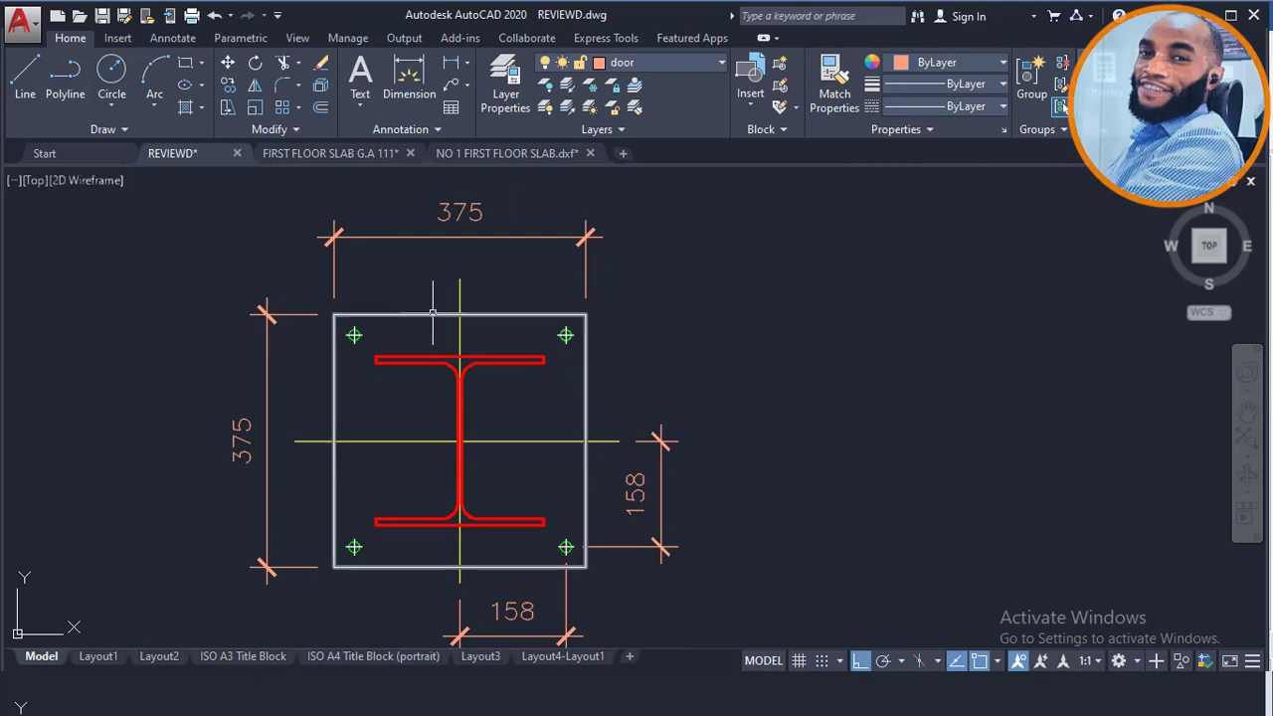
{"action": "mouse_move", "coordinate": [432, 311]}
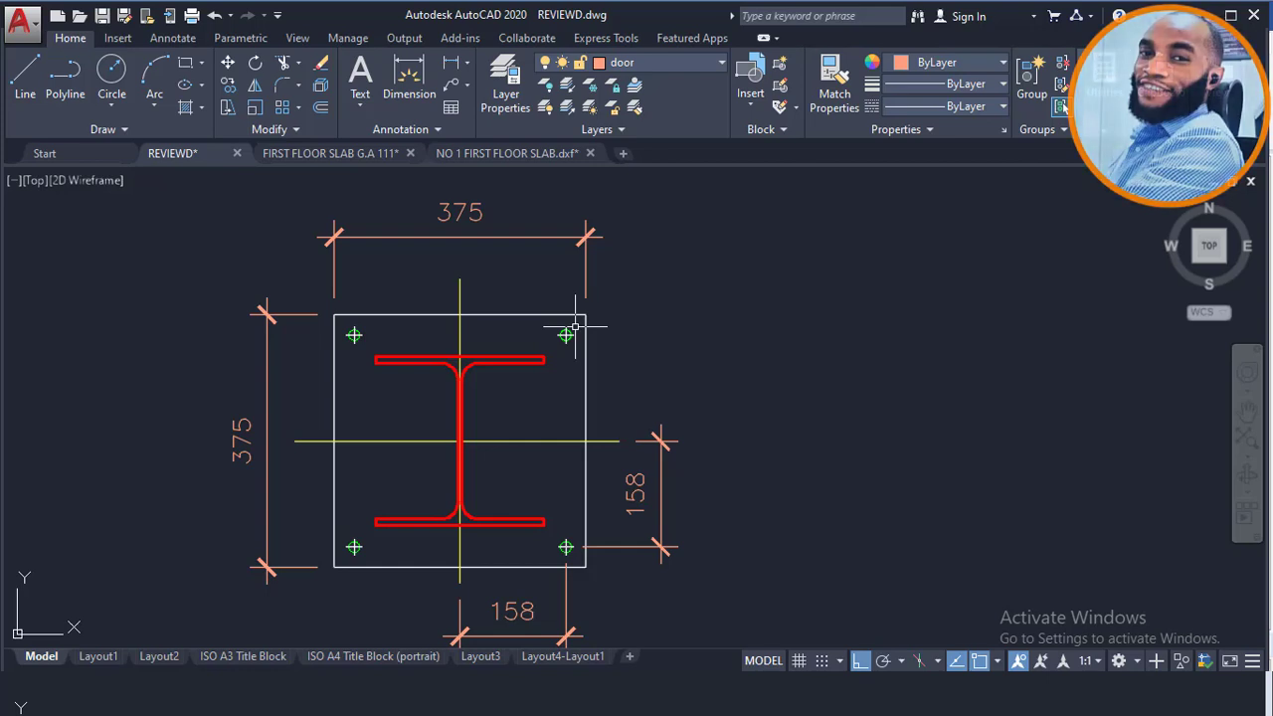
{"action": "middle_click_drag", "start_coordinate": [575, 326], "coordinate": [565, 388]}
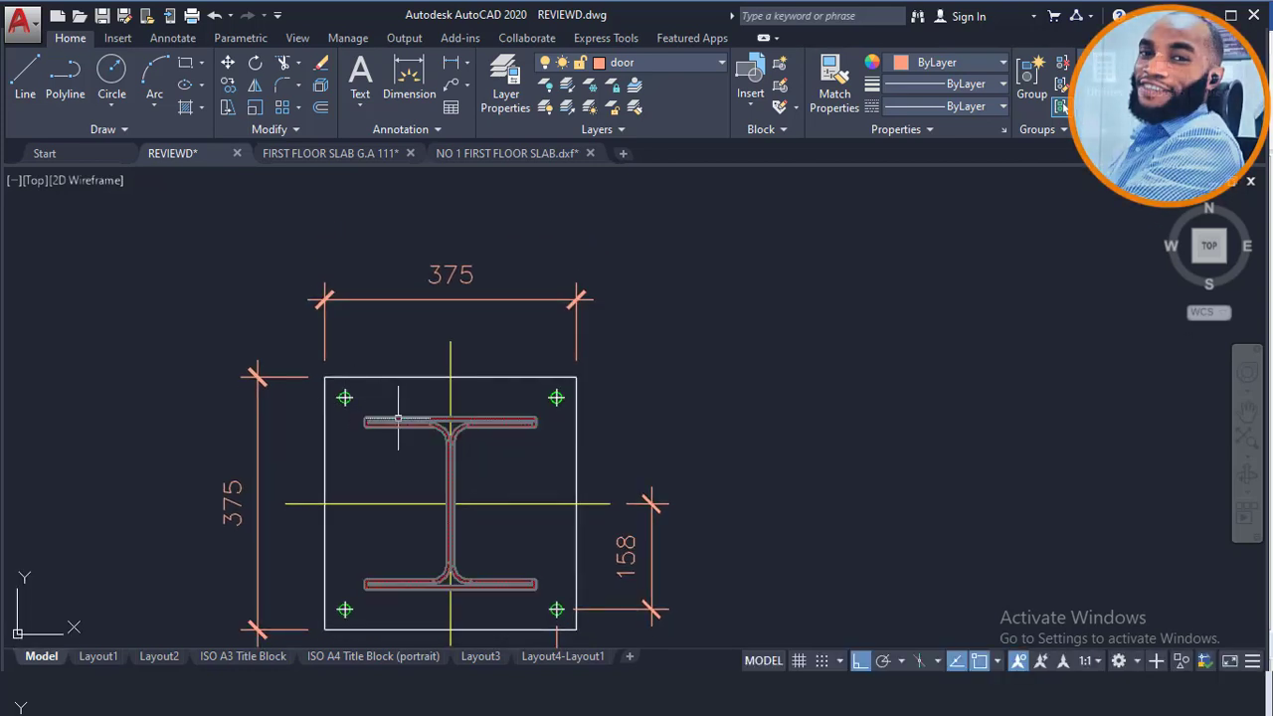
{"action": "mouse_move", "coordinate": [399, 417]}
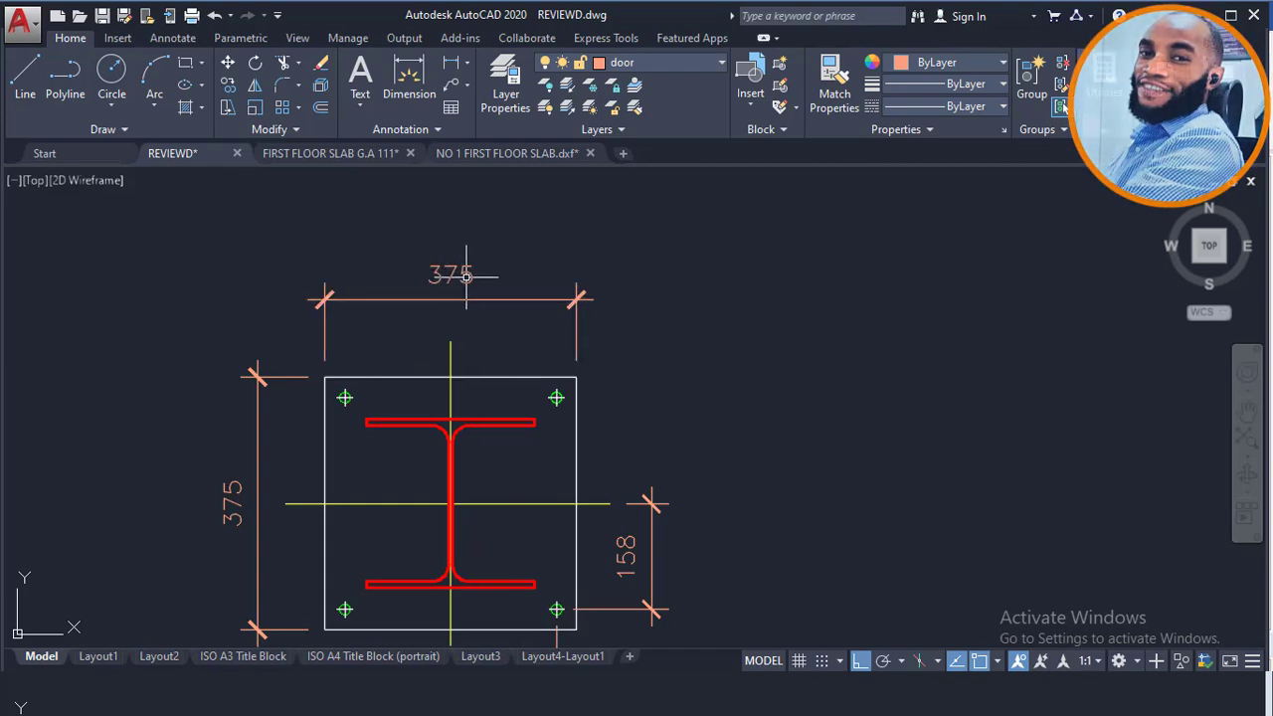
{"action": "mouse_move", "coordinate": [466, 277]}
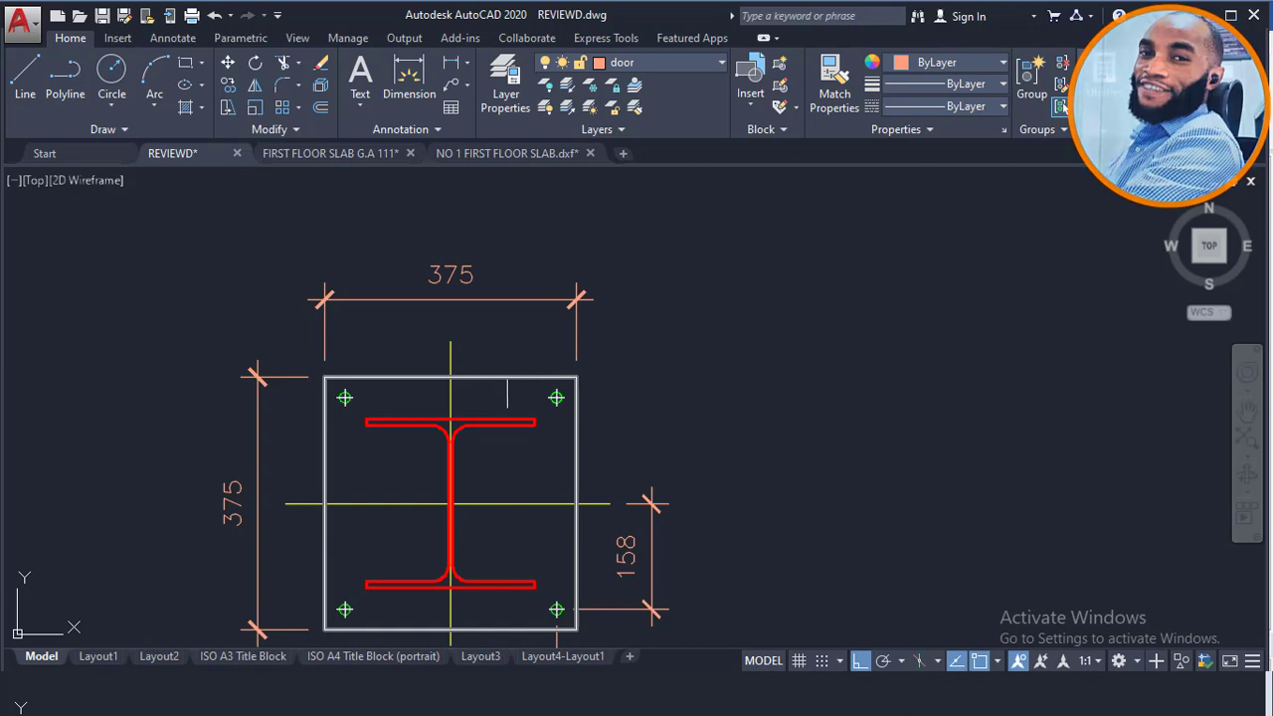
{"action": "middle_click_drag", "start_coordinate": [505, 372], "coordinate": [501, 350]}
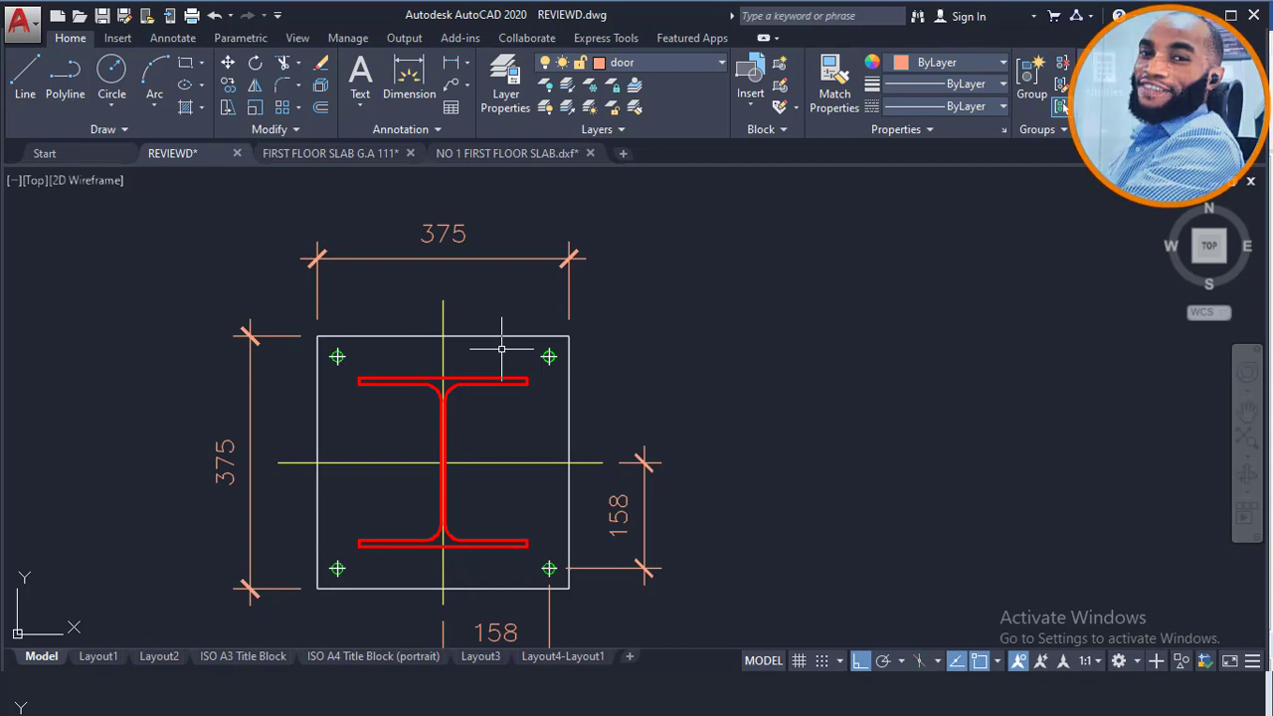
{"action": "middle_click_drag", "start_coordinate": [502, 364], "coordinate": [498, 441]}
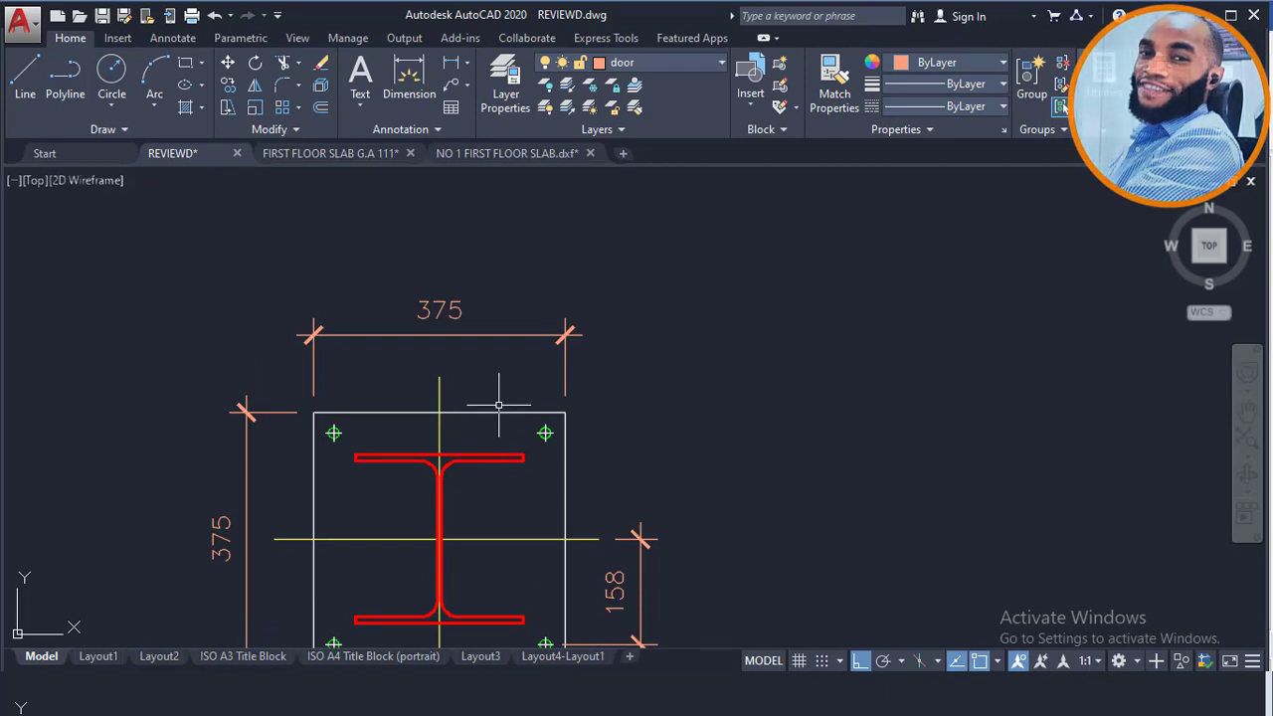
{"action": "middle_click_drag", "start_coordinate": [500, 367], "coordinate": [465, 289]}
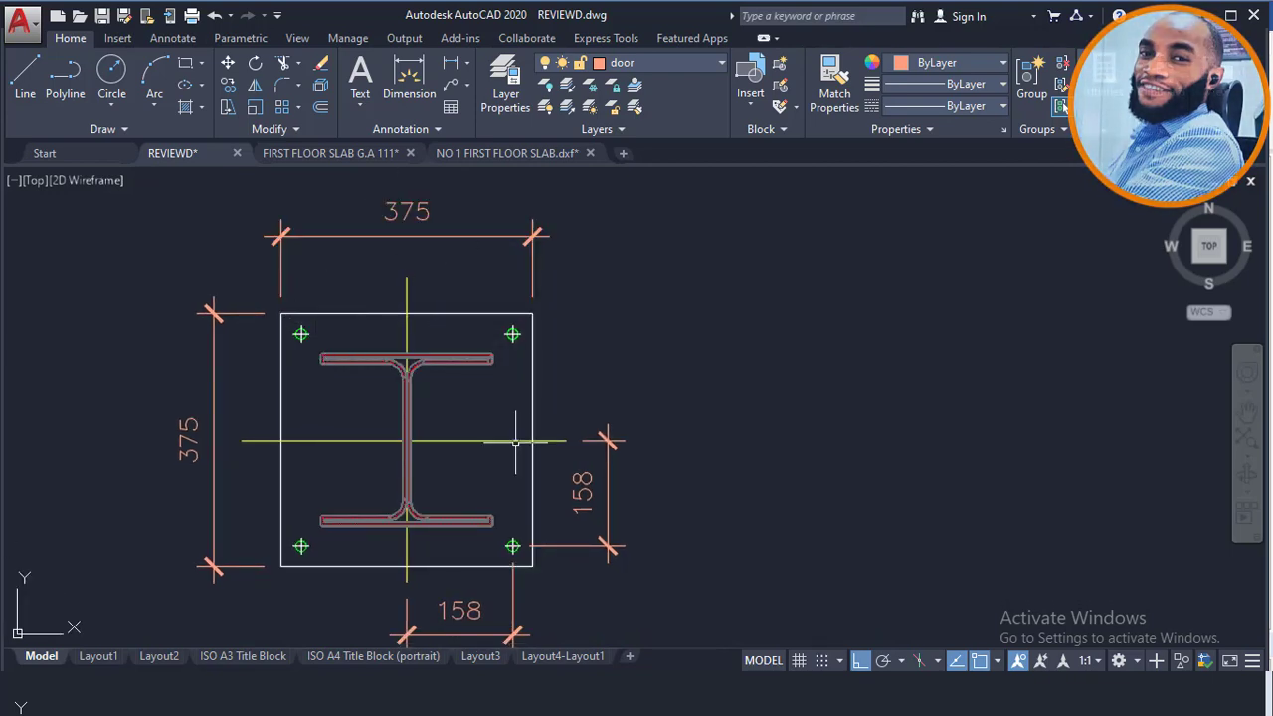
{"action": "left_click", "coordinate": [433, 360]}
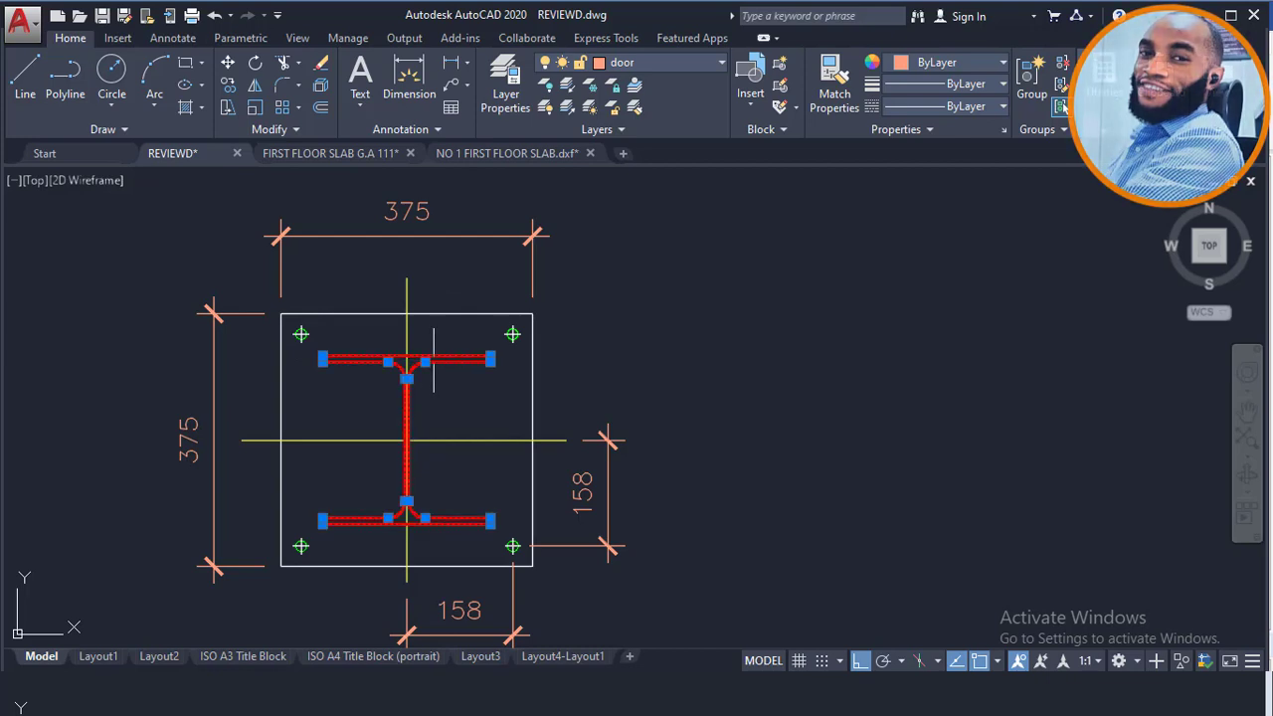
{"action": "scroll", "coordinate": [528, 336], "scroll_direction": "up", "scroll_amount": 2}
{"action": "key", "text": "Escape"}
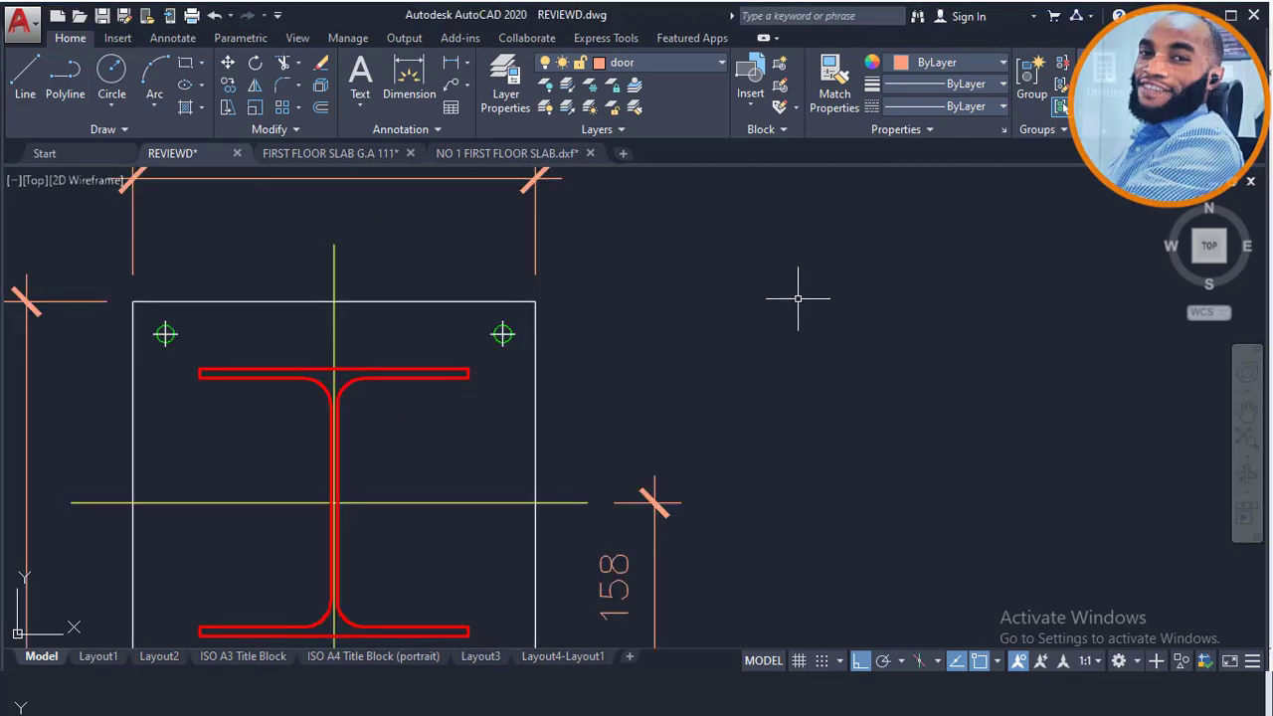
Examine the anchor bolt positions relative to the base plate edges and the column section.
{"action": "scroll", "coordinate": [730, 304], "scroll_direction": "down", "scroll_amount": 2}
{"action": "middle_click_drag", "start_coordinate": [730, 304], "coordinate": [697, 316]}
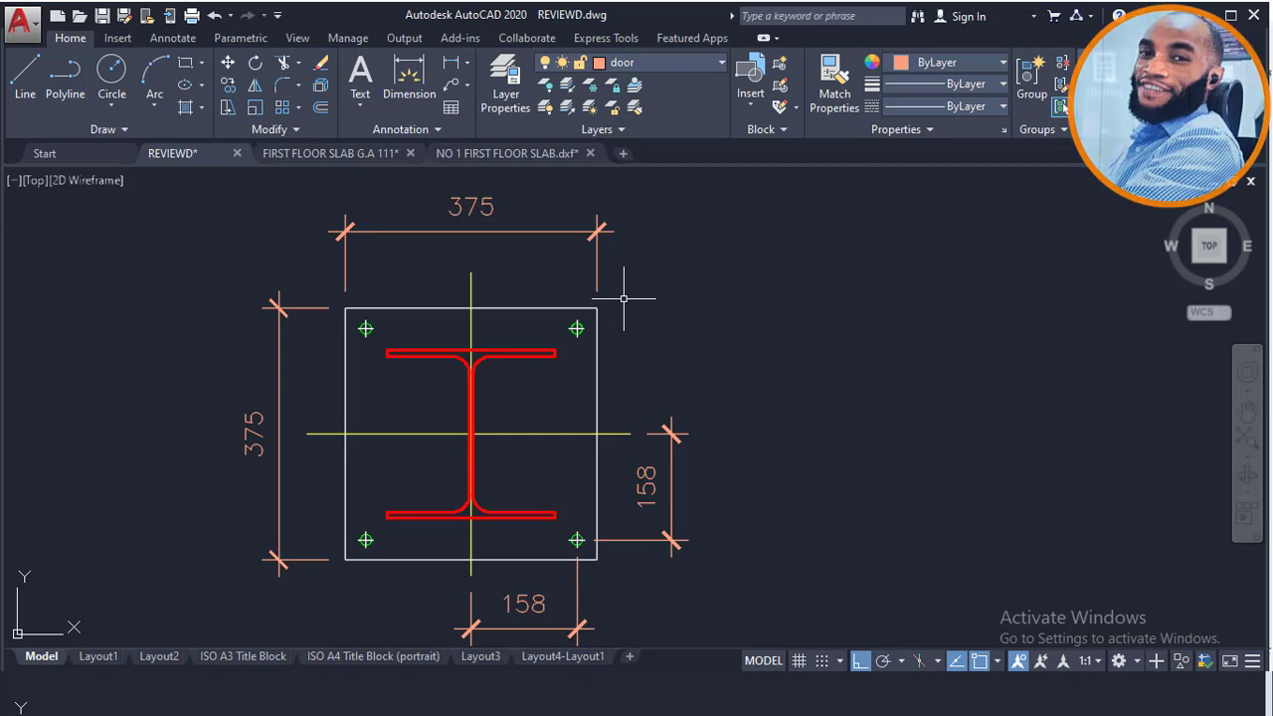
{"action": "middle_click_drag", "start_coordinate": [623, 297], "coordinate": [595, 320]}
{"action": "scroll", "coordinate": [540, 335], "scroll_direction": "up", "scroll_amount": 2}
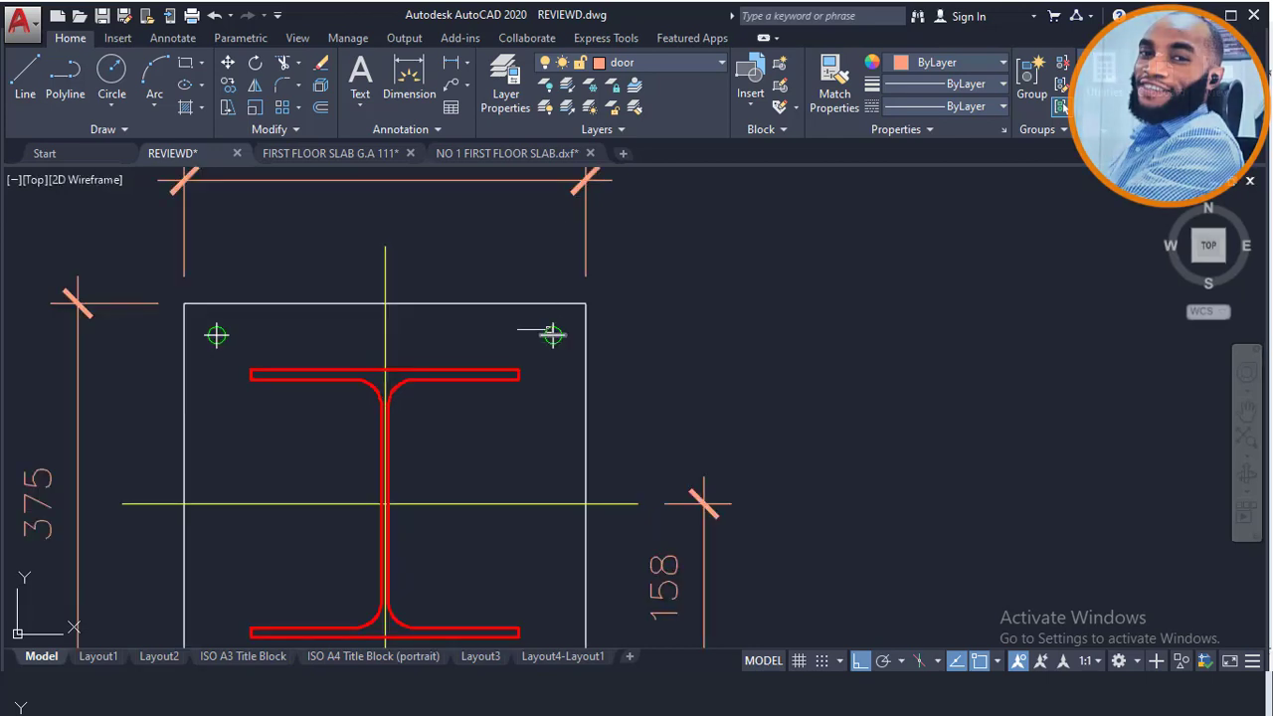
{"action": "middle_click_drag", "start_coordinate": [554, 335], "coordinate": [595, 283]}
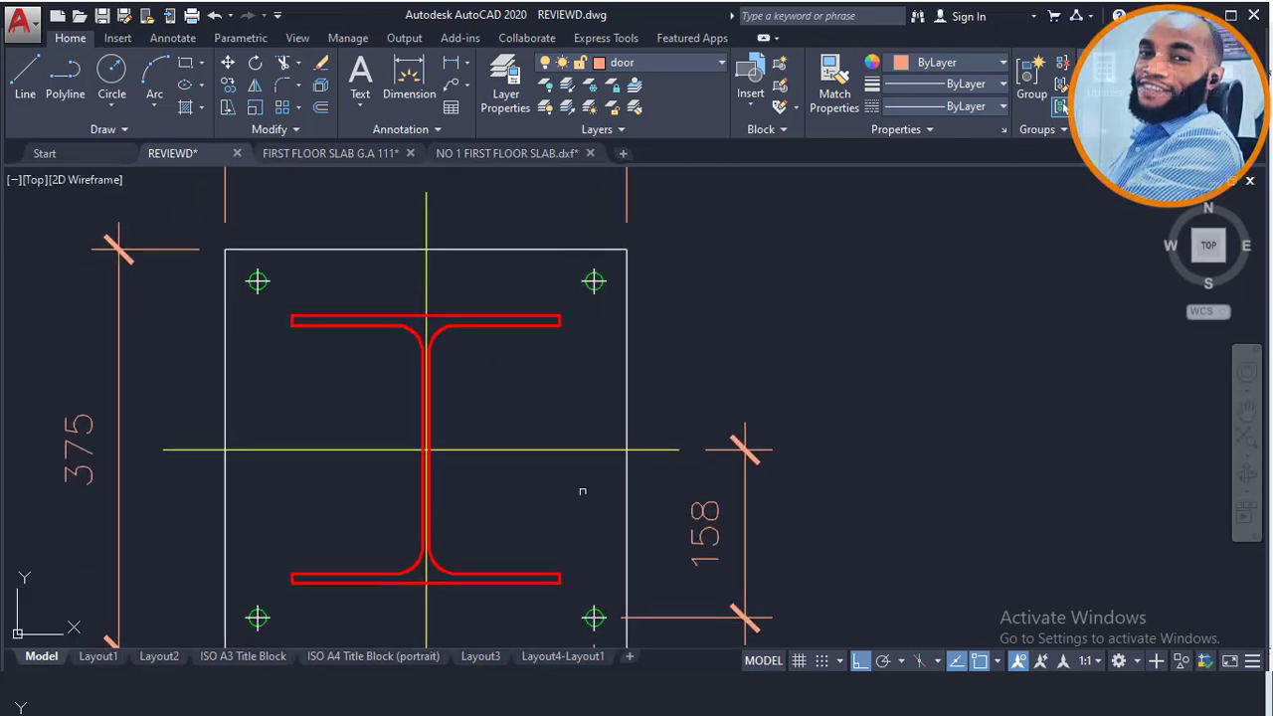
{"action": "middle_click_drag", "start_coordinate": [613, 591], "coordinate": [620, 546]}
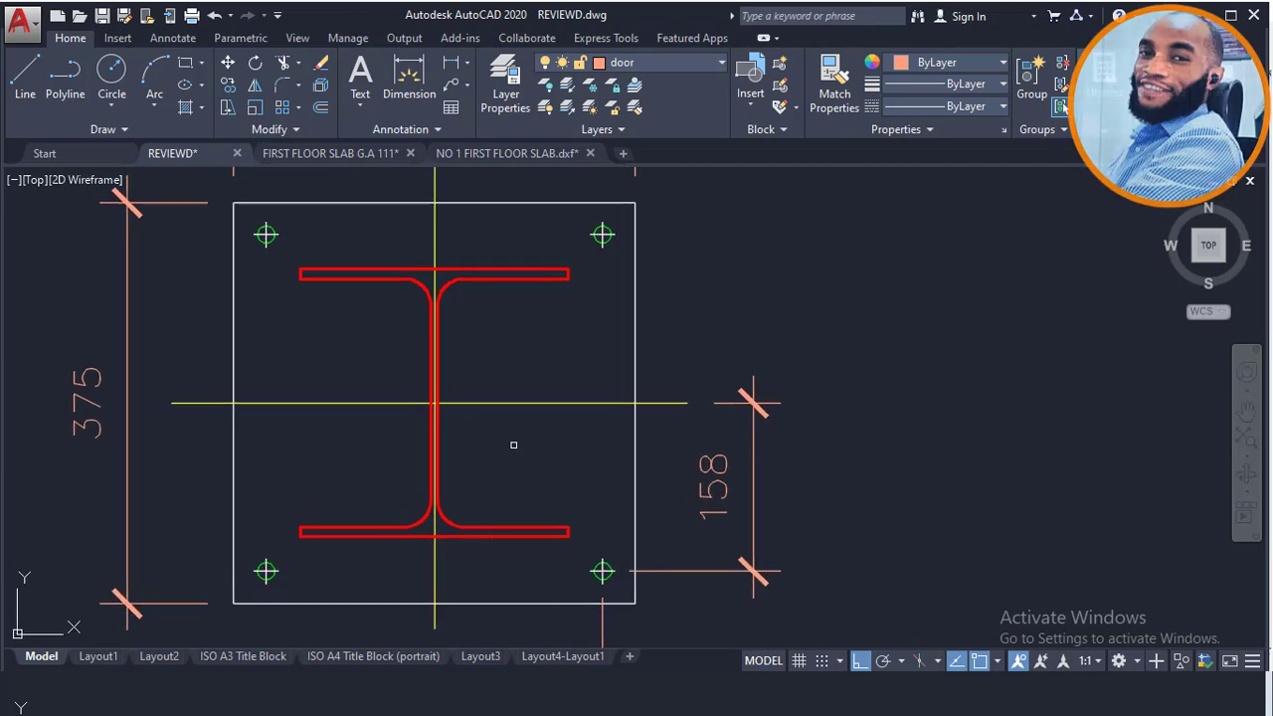
{"action": "middle_click_drag", "start_coordinate": [513, 444], "coordinate": [502, 480]}
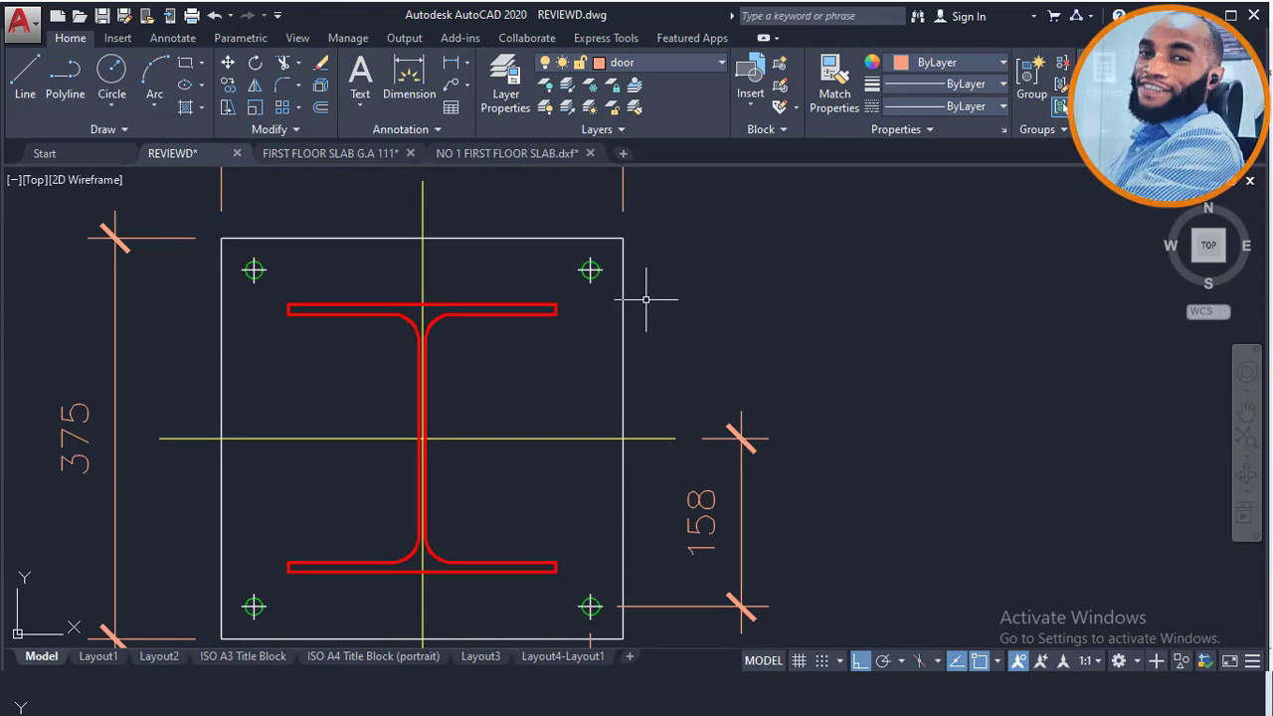
{"action": "middle_click_drag", "start_coordinate": [647, 286], "coordinate": [648, 292]}
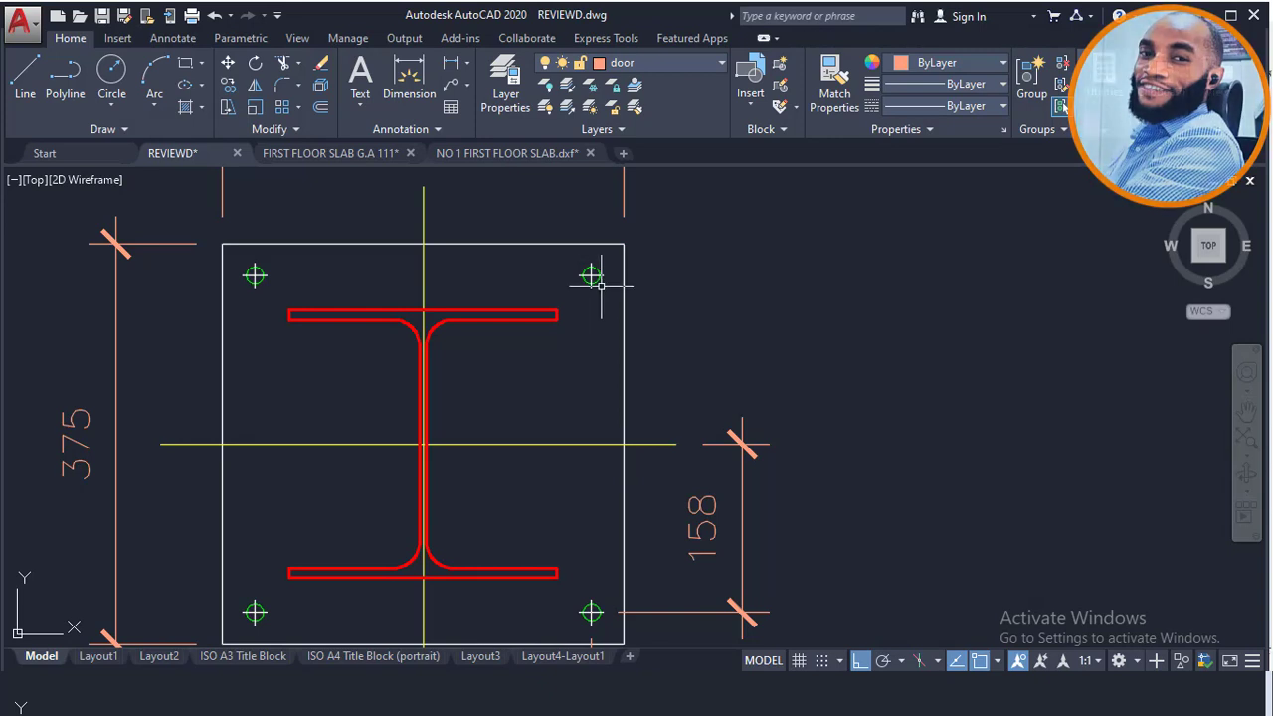
{"action": "middle_click_drag", "start_coordinate": [607, 268], "coordinate": [595, 280]}
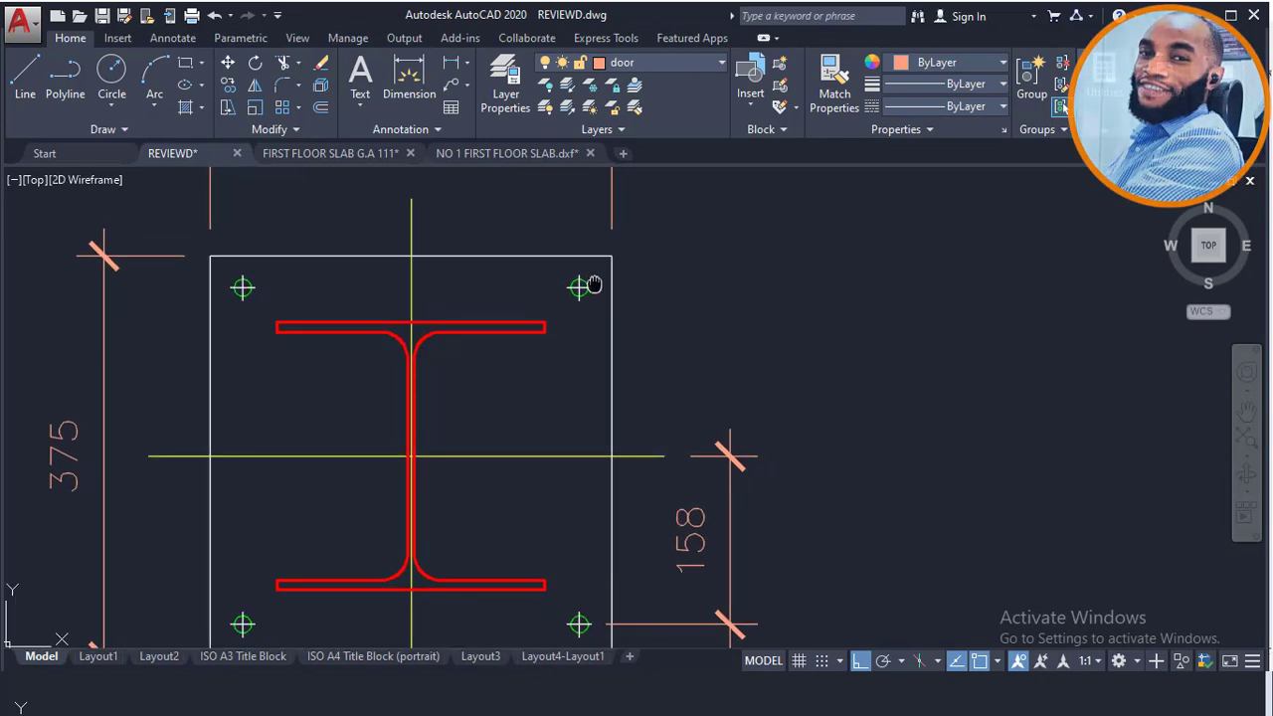
{"action": "scroll", "coordinate": [593, 260], "scroll_direction": "up", "scroll_amount": 2}
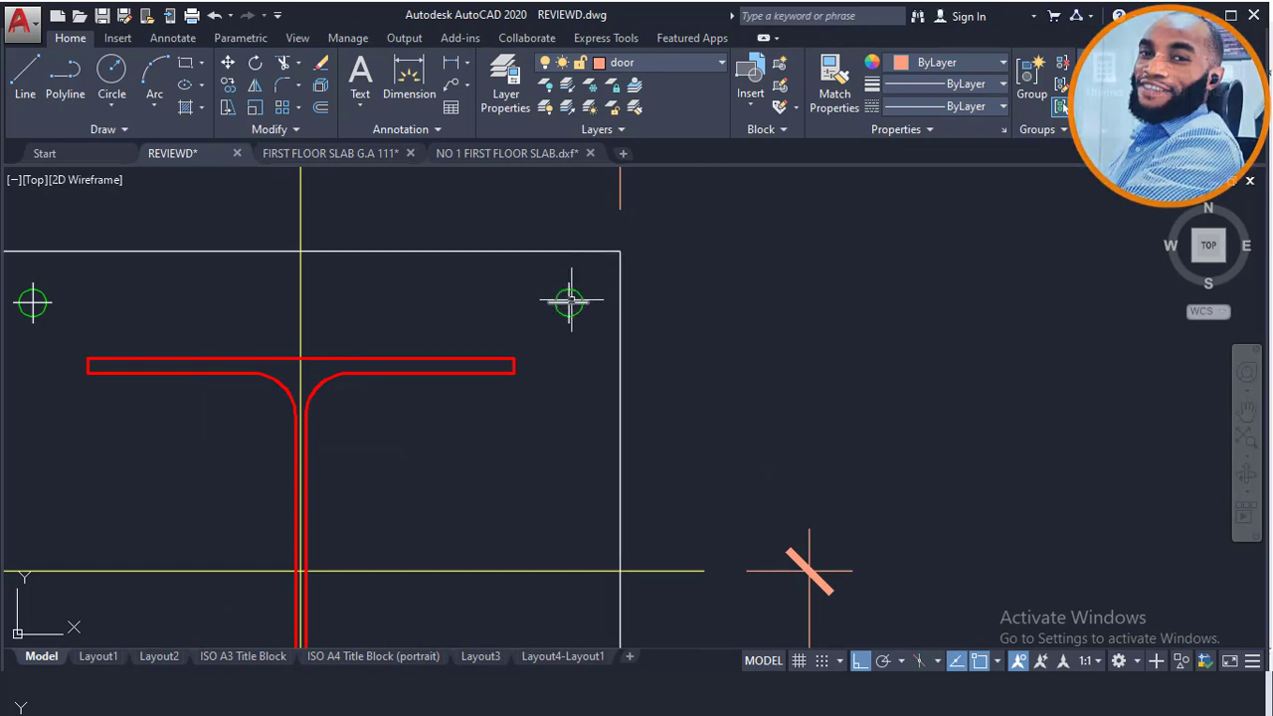
{"action": "mouse_move", "coordinate": [570, 301]}
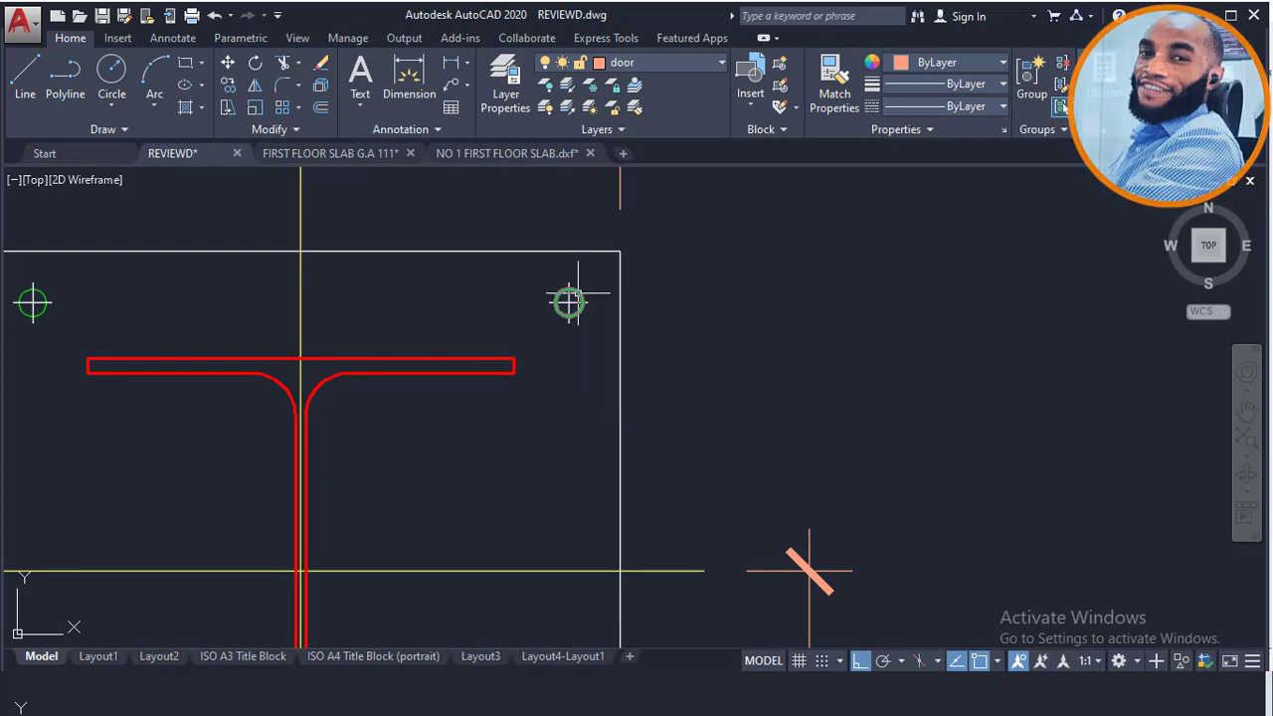
{"action": "scroll", "coordinate": [494, 311], "scroll_direction": "down", "scroll_amount": 2}
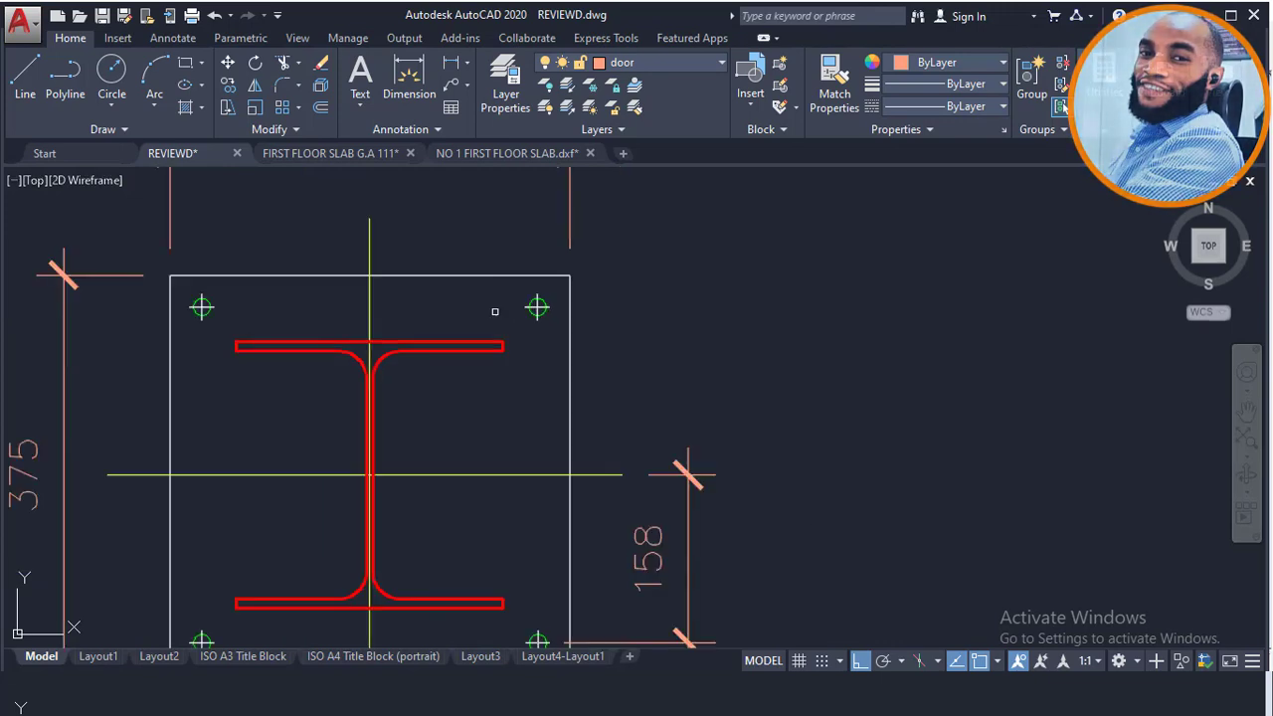
{"action": "scroll", "coordinate": [494, 311], "scroll_direction": "down", "scroll_amount": 2}
{"action": "scroll", "coordinate": [520, 306], "scroll_direction": "up", "scroll_amount": 2}
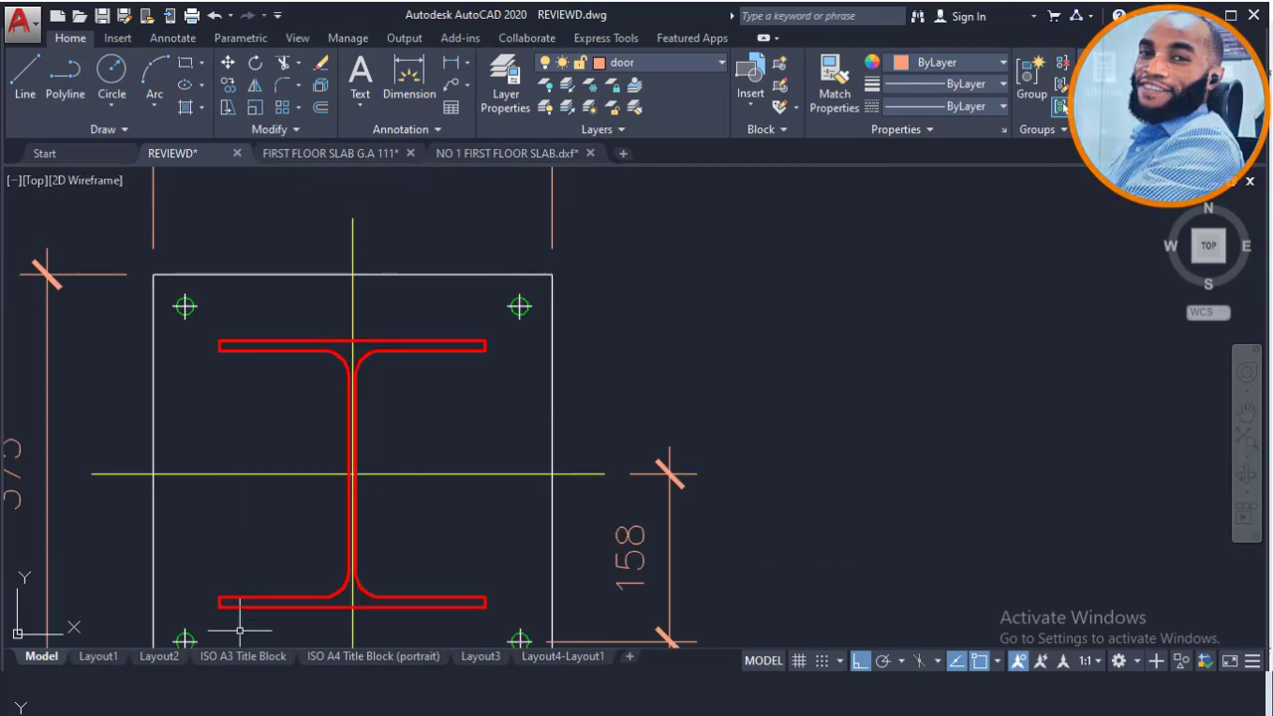
Switch to Calculator and clear the previous result.
{"action": "mouse_move", "coordinate": [207, 696]}
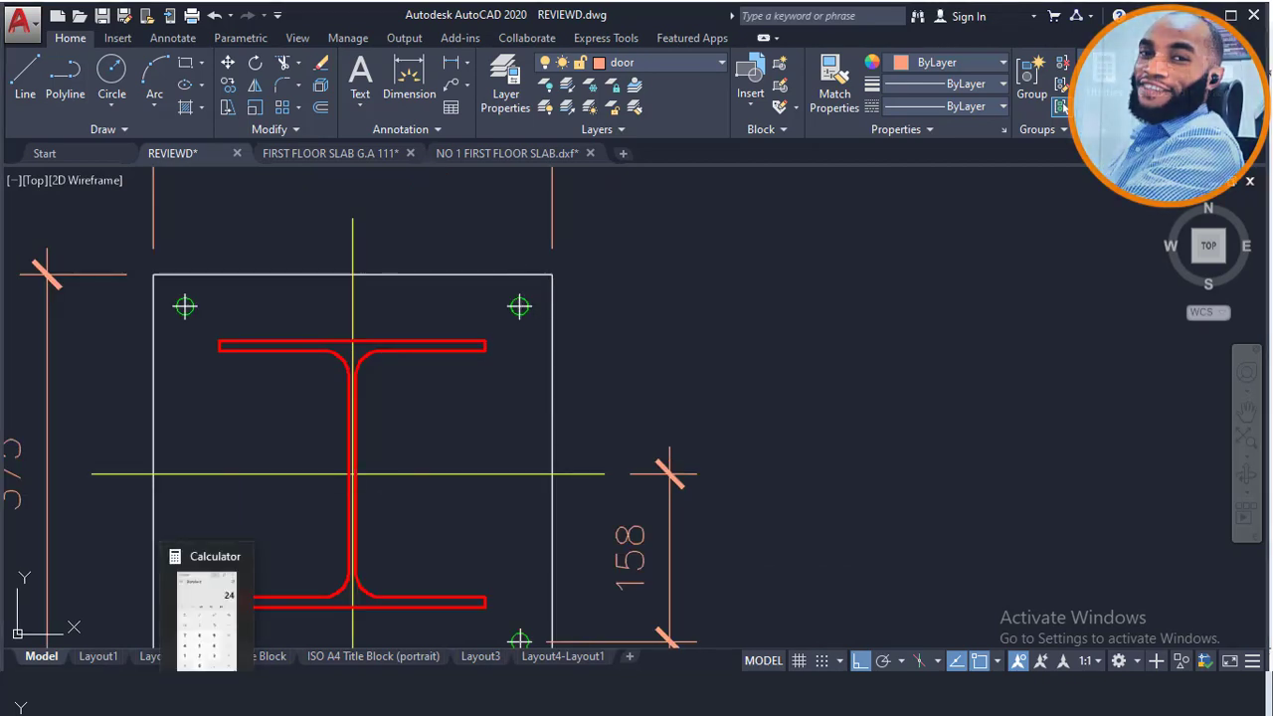
{"action": "left_click", "coordinate": [207, 617]}
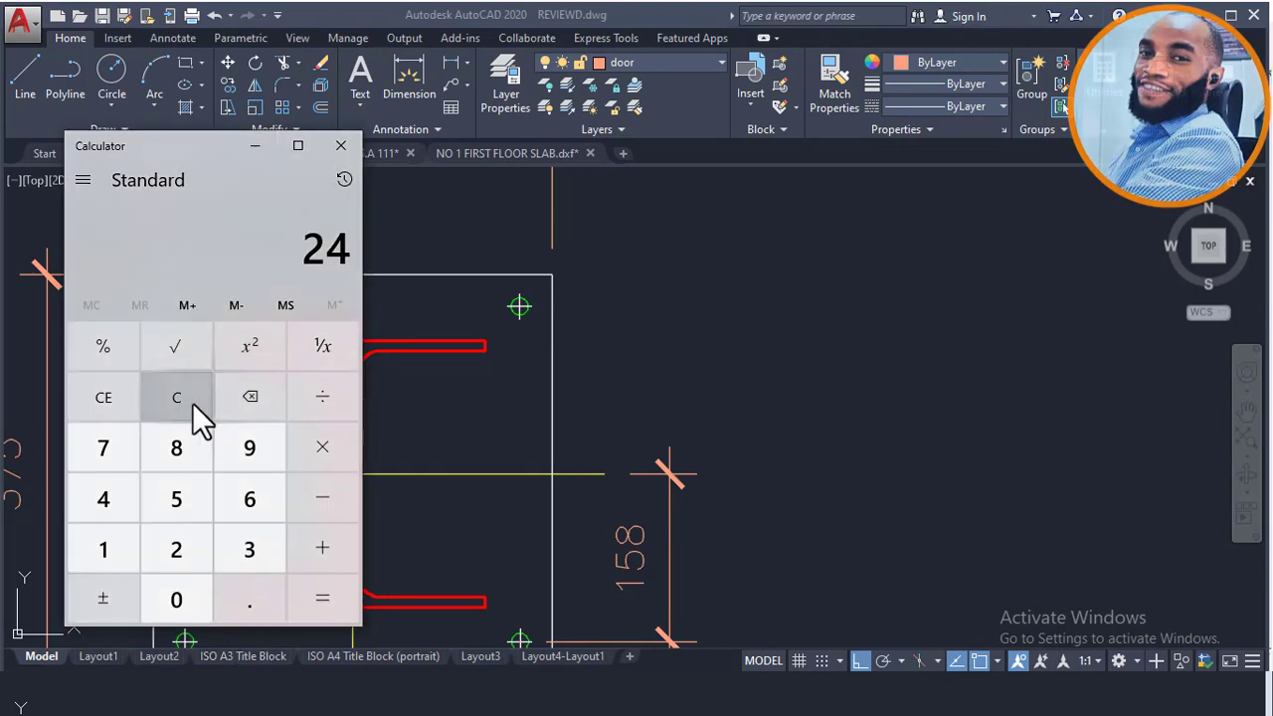
{"action": "left_click", "coordinate": [194, 403]}
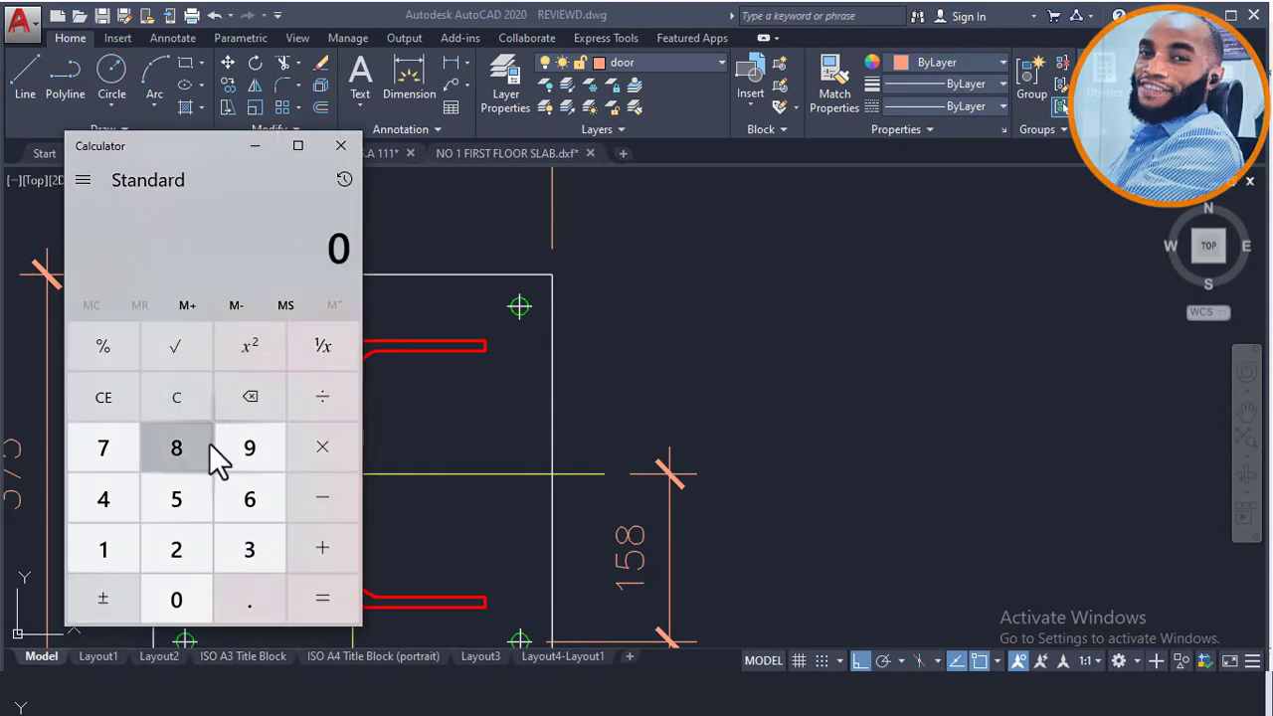
{"action": "left_click", "coordinate": [111, 545]}
{"action": "left_click", "coordinate": [272, 496]}
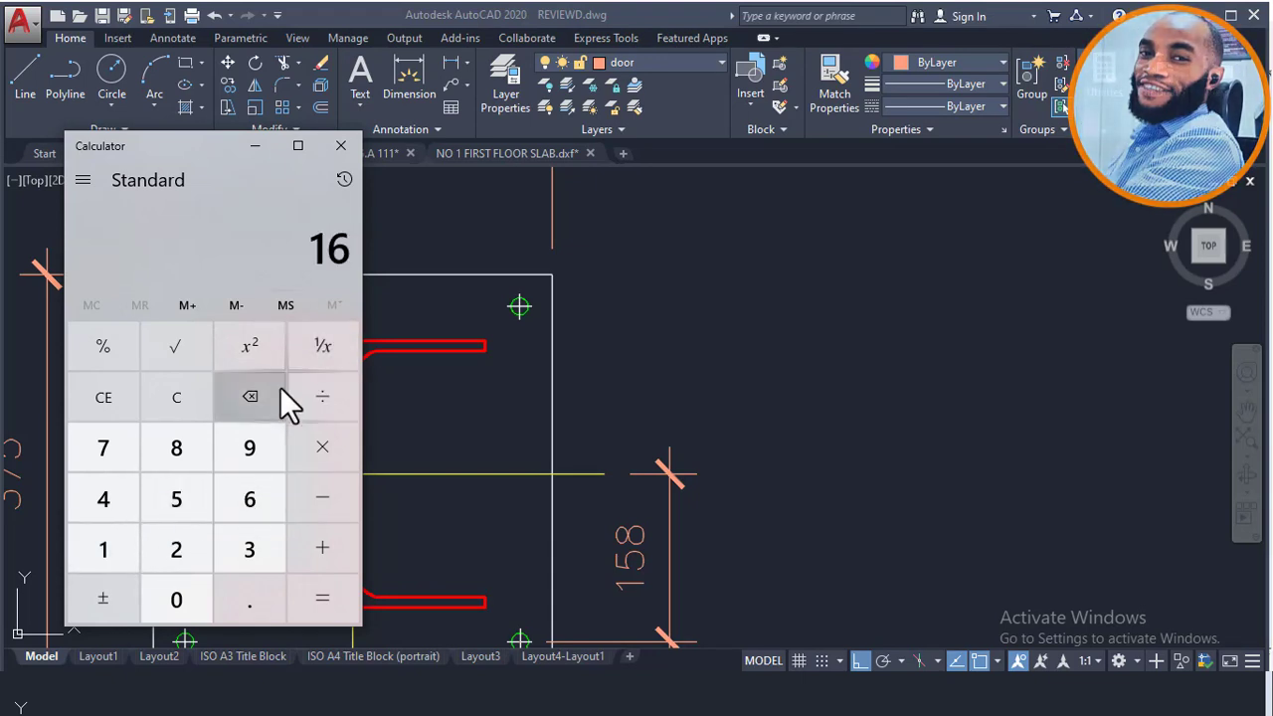
{"action": "left_click", "coordinate": [194, 399]}
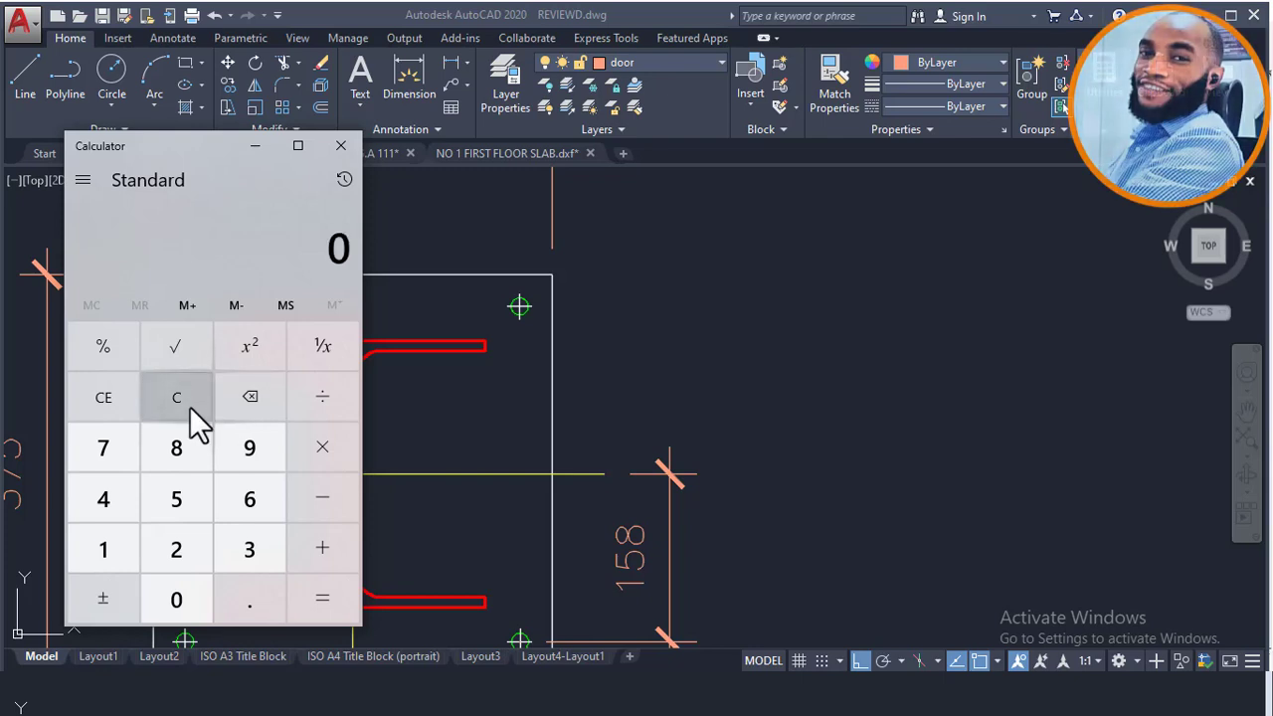
Calculate the minimum bolt edge distance as 1.5 × 16, then return to the AutoCAD drawing.
{"action": "left_click", "coordinate": [118, 553]}
{"action": "left_click", "coordinate": [248, 599]}
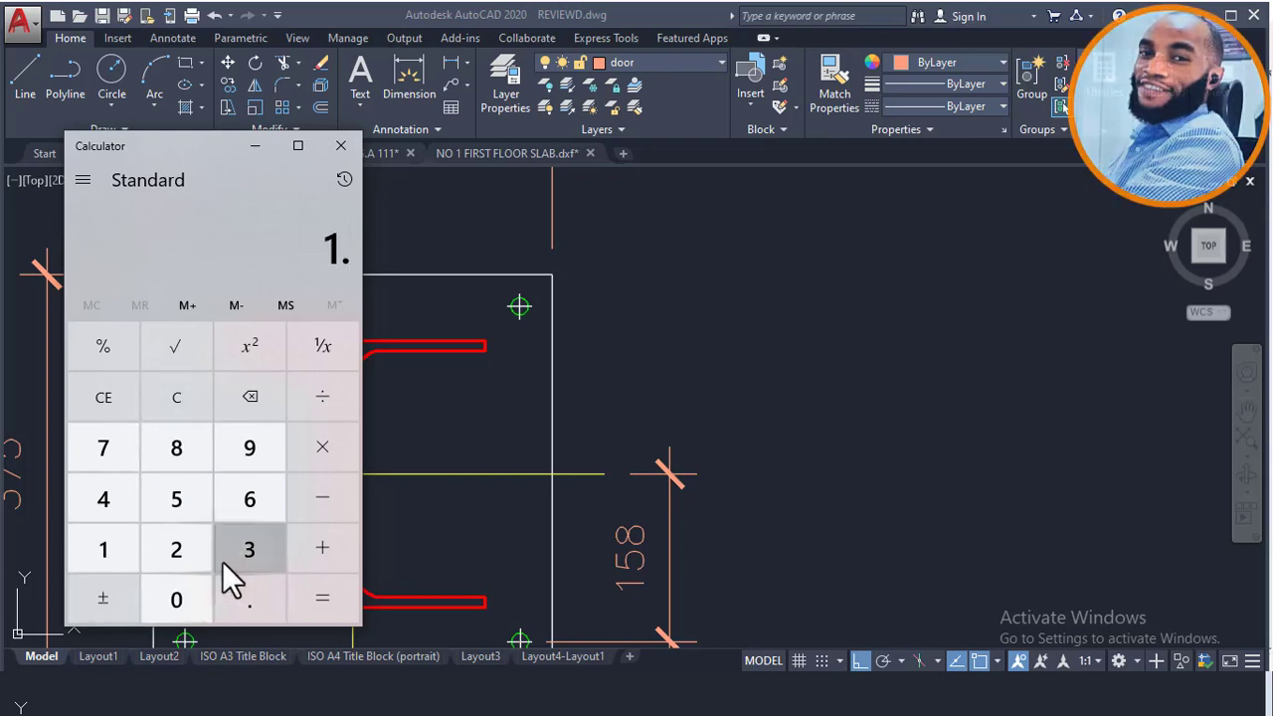
{"action": "left_click", "coordinate": [184, 505]}
{"action": "left_click", "coordinate": [304, 450]}
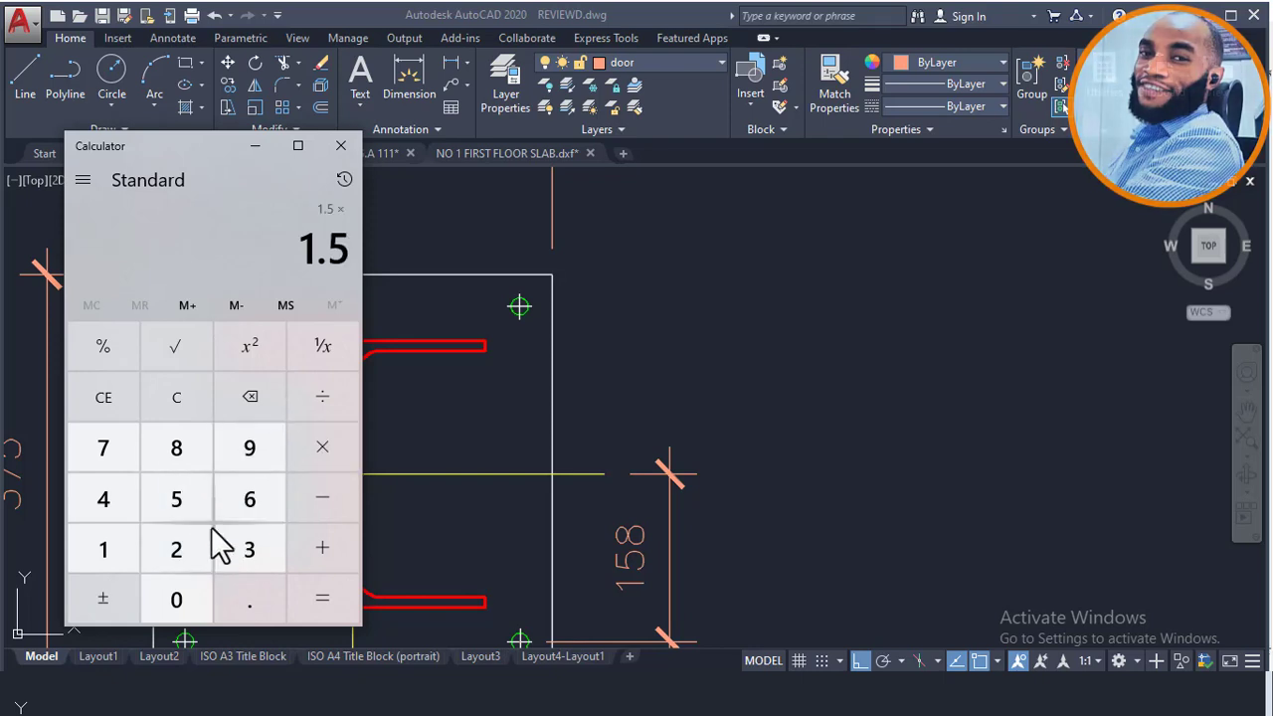
{"action": "left_click", "coordinate": [112, 548]}
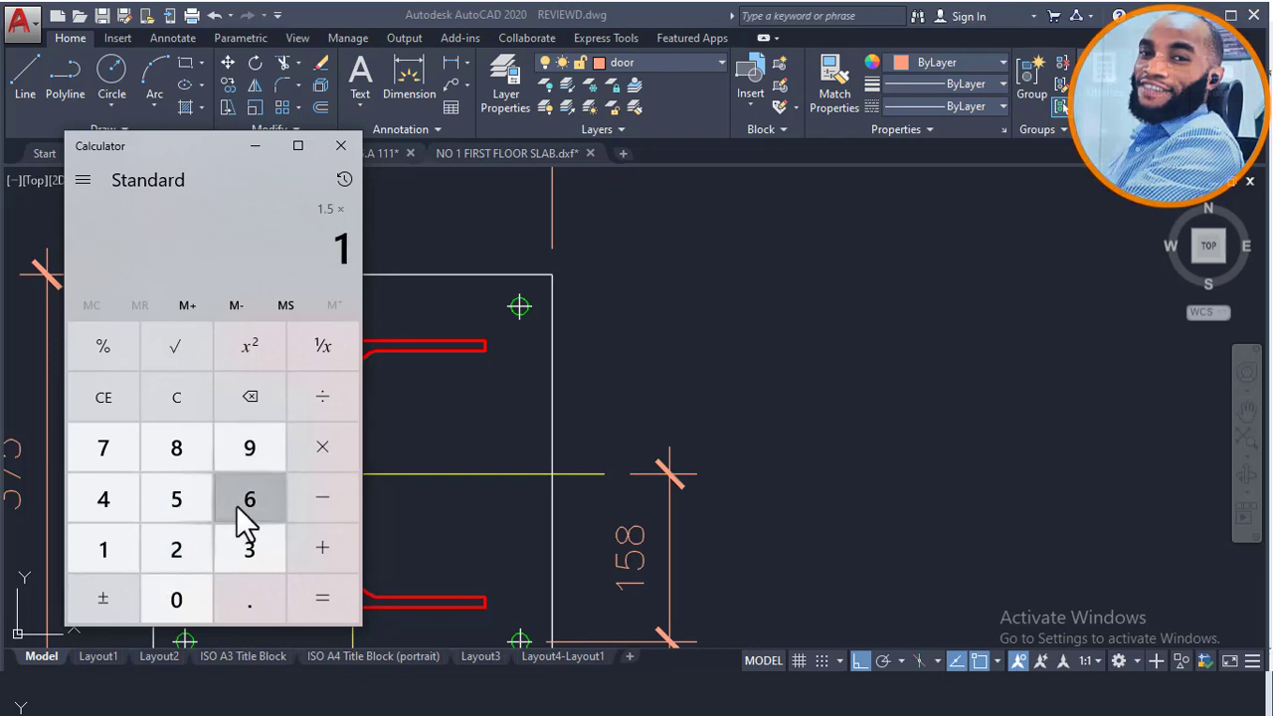
{"action": "left_click", "coordinate": [249, 505]}
{"action": "left_click", "coordinate": [343, 600]}
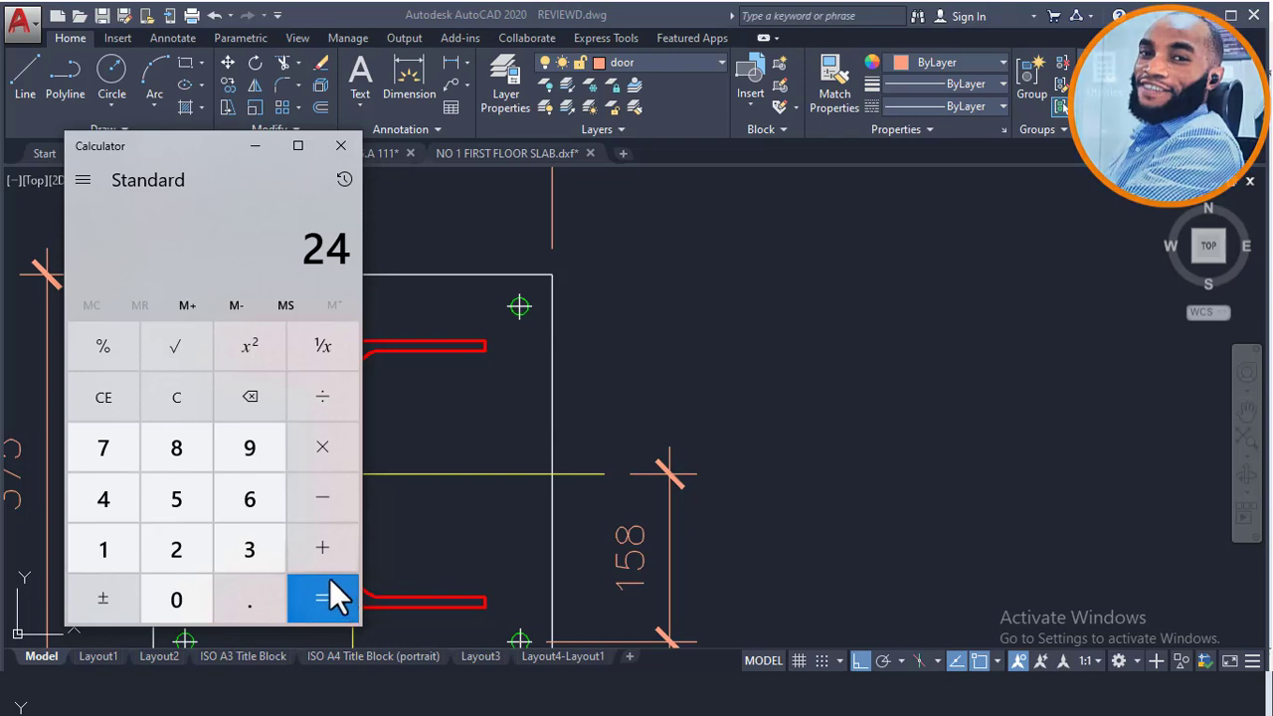
{"action": "left_click", "coordinate": [727, 373]}
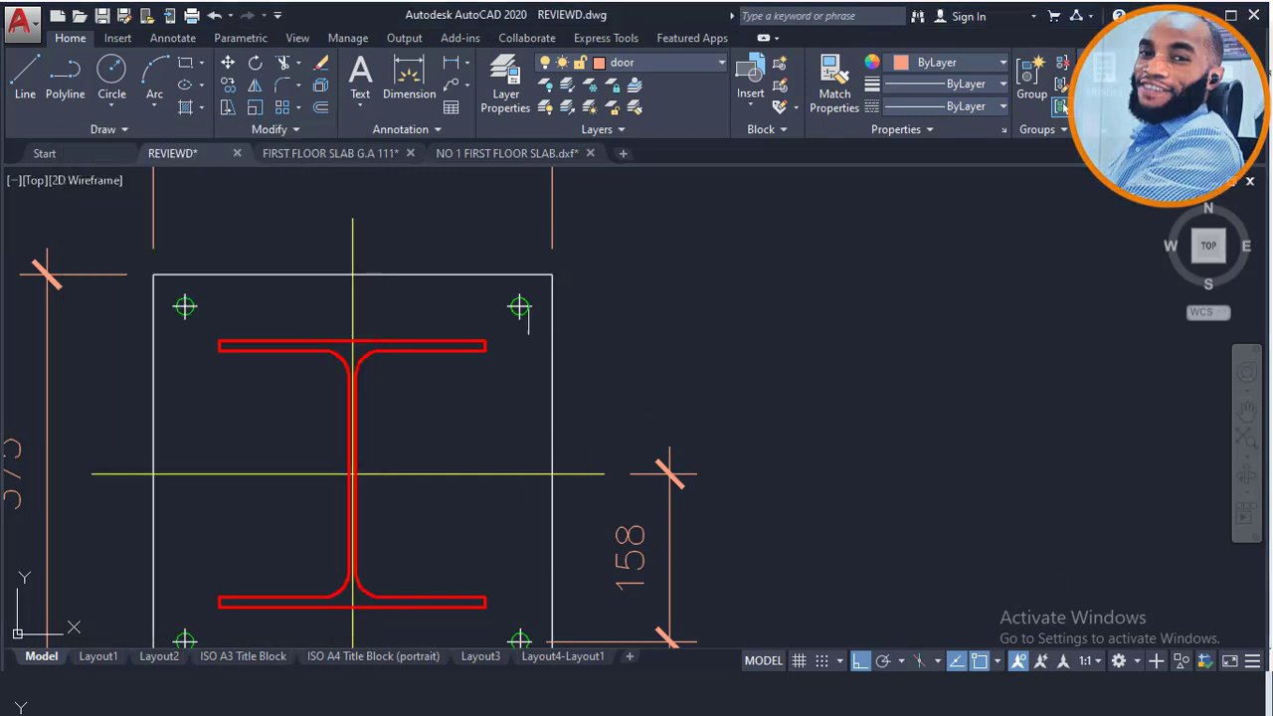
Measure the upper-right bolt centre's perpendicular distance to the plate's top edge with a linear dimension, and cancel without placing it.
{"action": "left_click", "coordinate": [449, 60]}
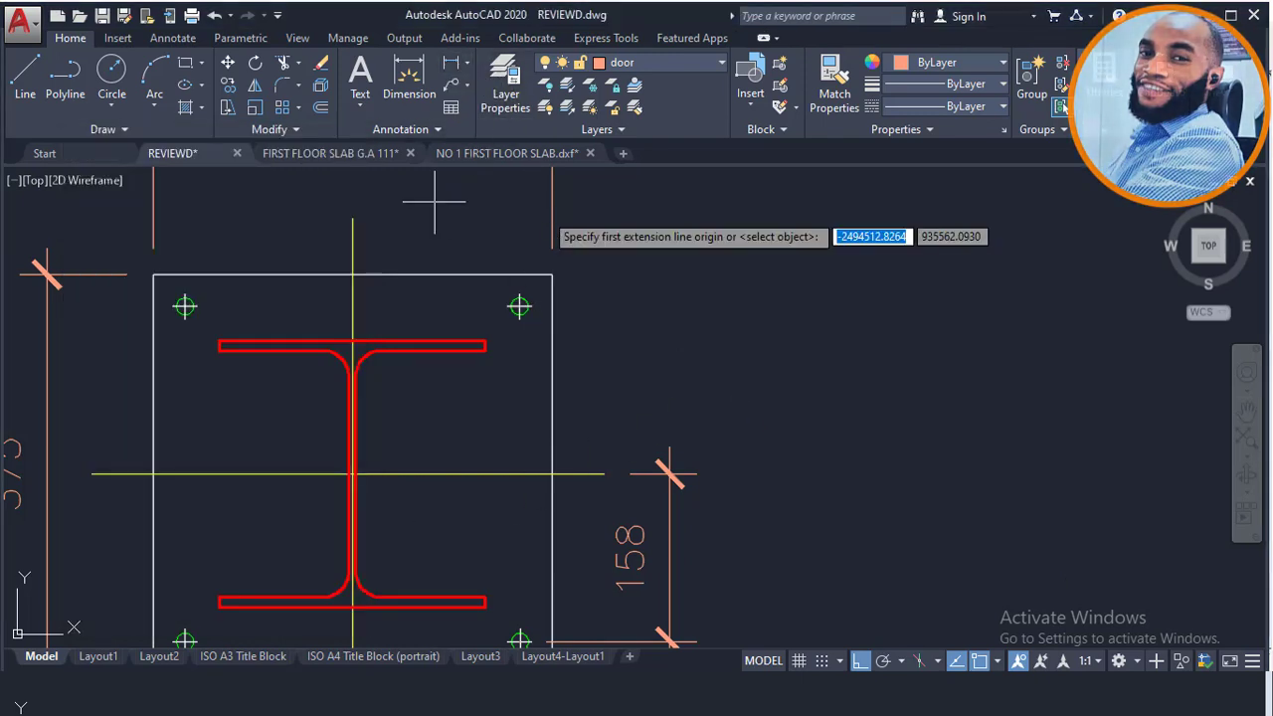
{"action": "scroll", "coordinate": [518, 262], "scroll_direction": "up", "scroll_amount": 4}
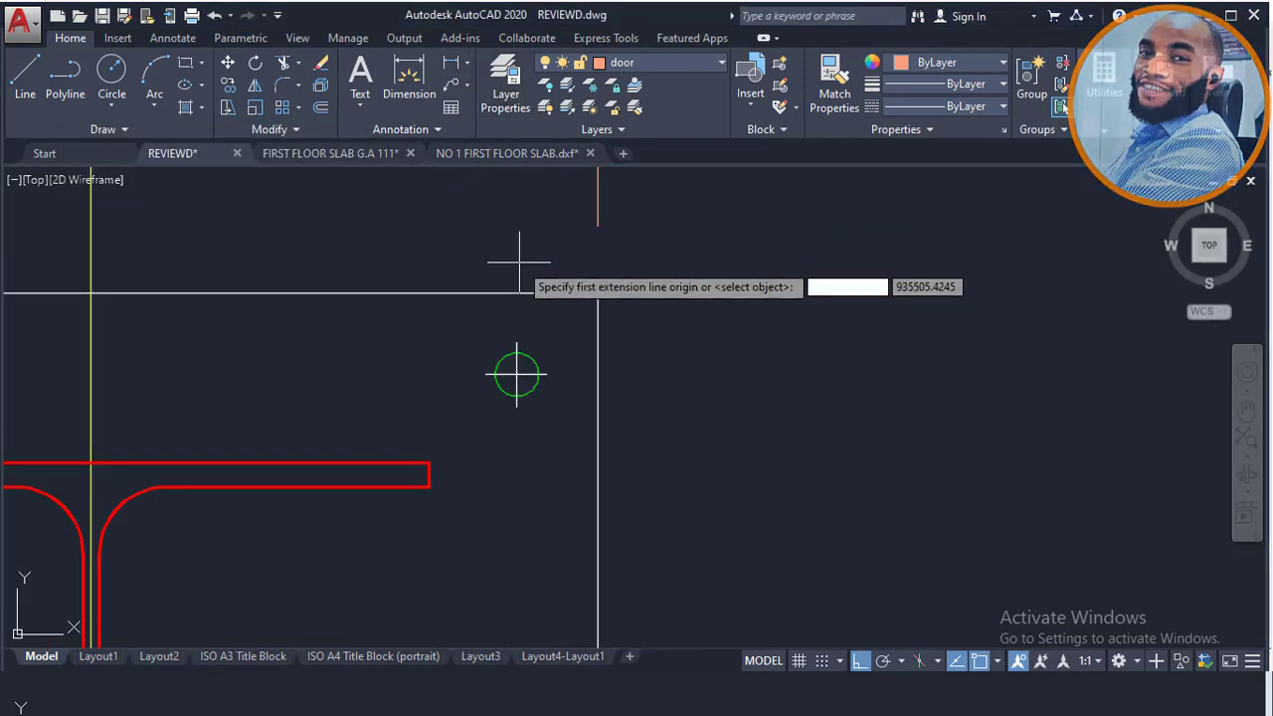
{"action": "left_click", "coordinate": [516, 375]}
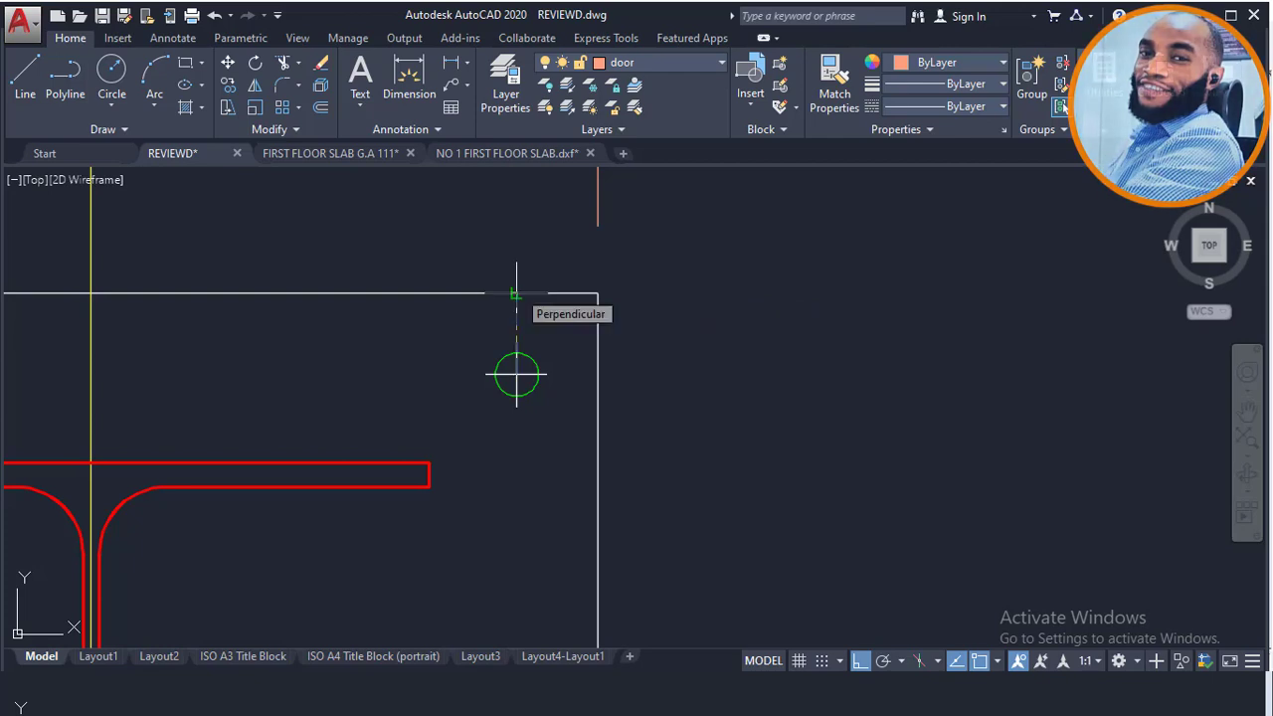
{"action": "left_click", "coordinate": [516, 294]}
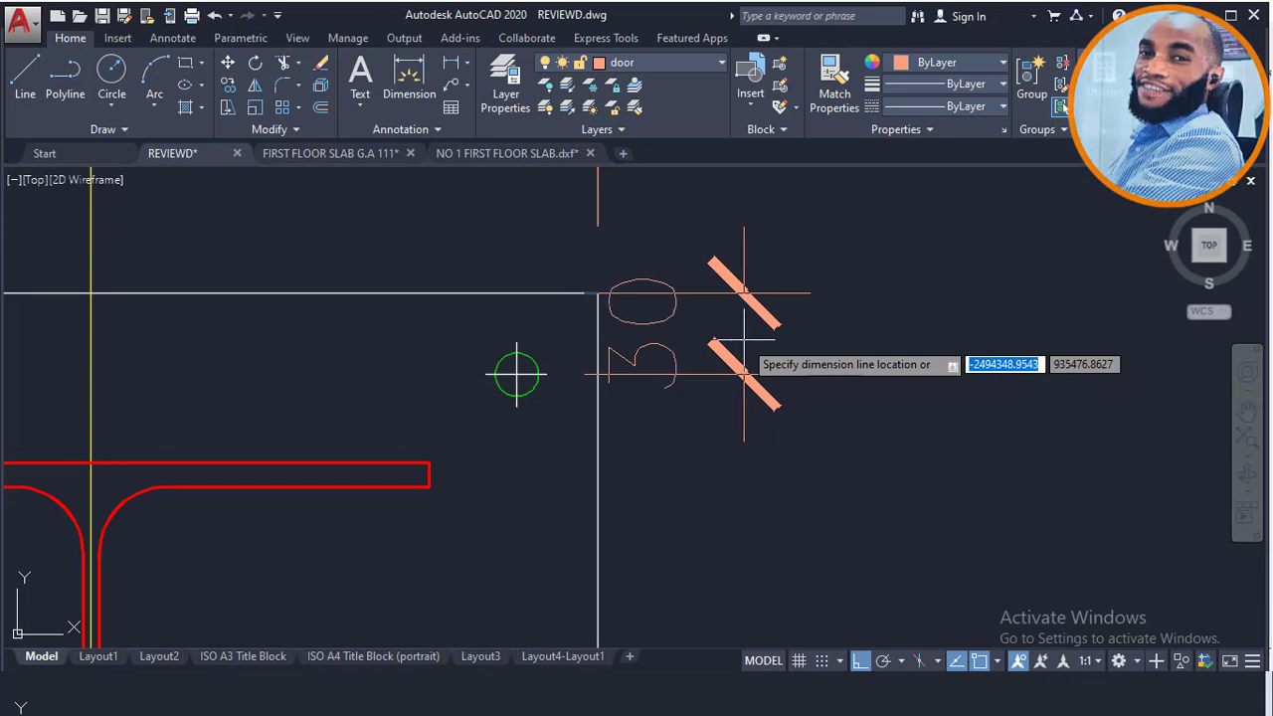
{"action": "key", "text": "Escape"}
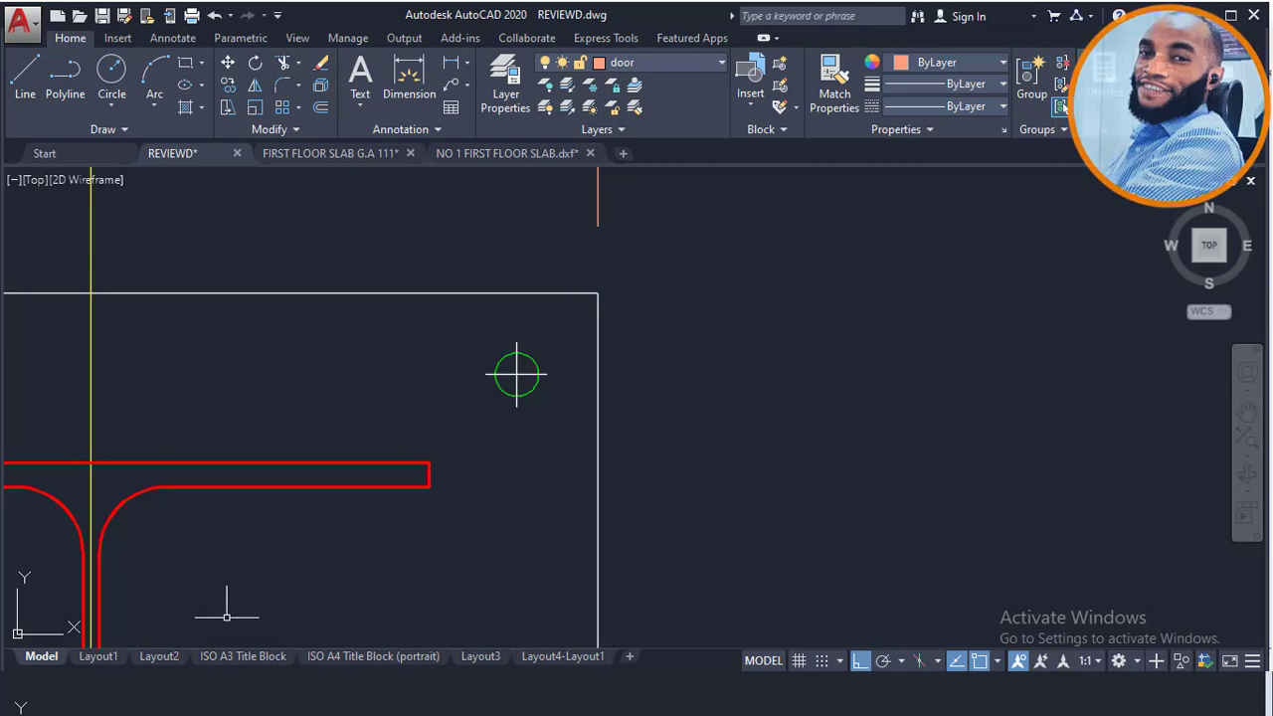
Review the Calculator result again, then examine the upper-right bolt's position near the plate corner in the AutoCAD drawing.
{"action": "left_click", "coordinate": [215, 696]}
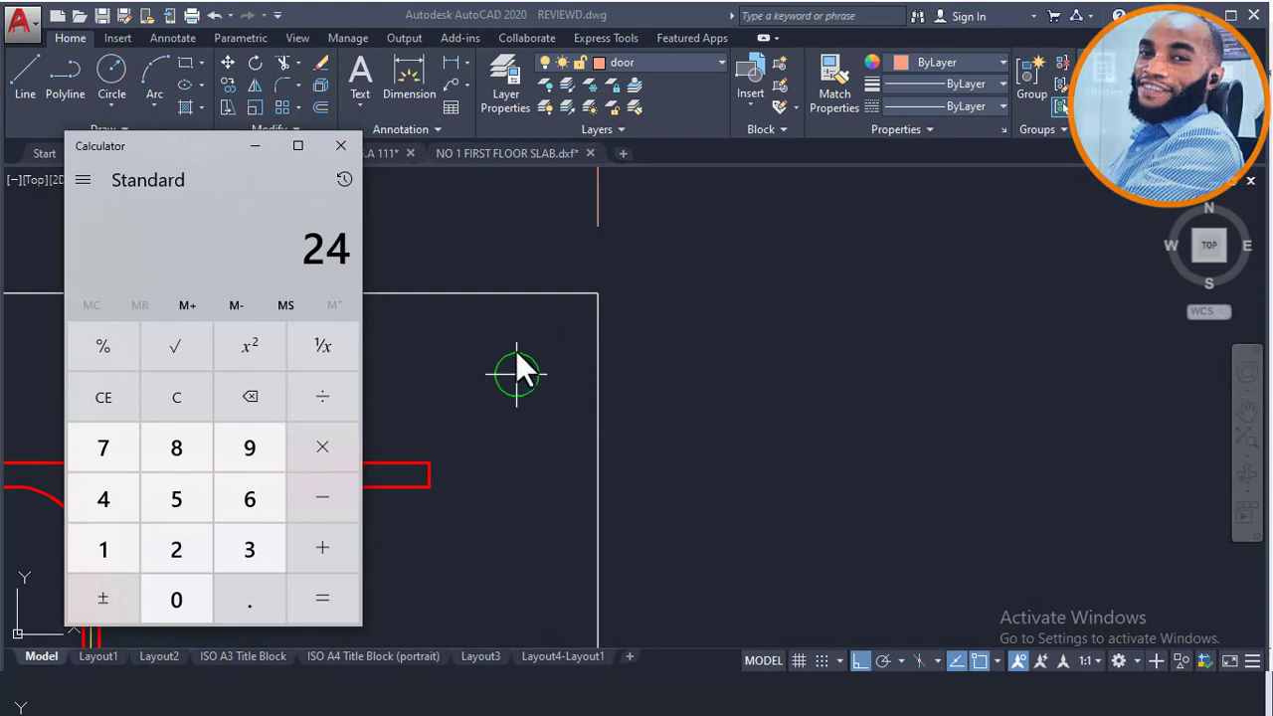
{"action": "left_click", "coordinate": [537, 279]}
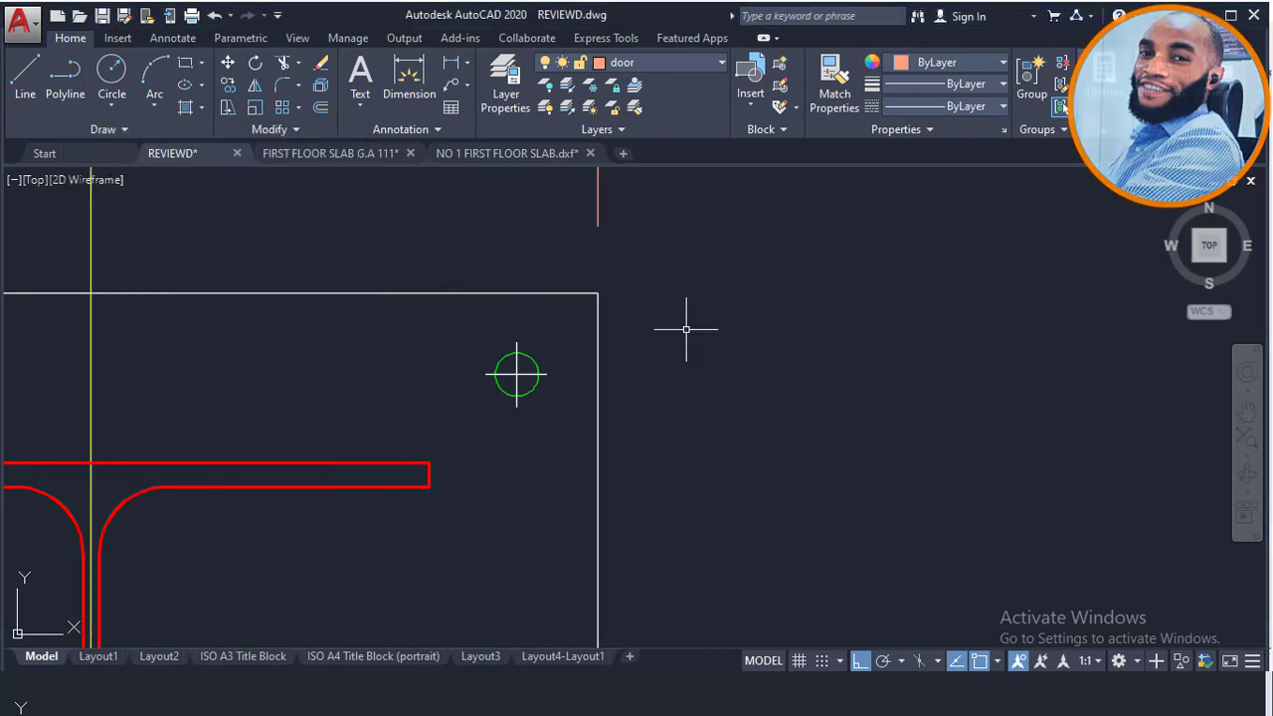
{"action": "scroll", "coordinate": [681, 330], "scroll_direction": "down", "scroll_amount": 1}
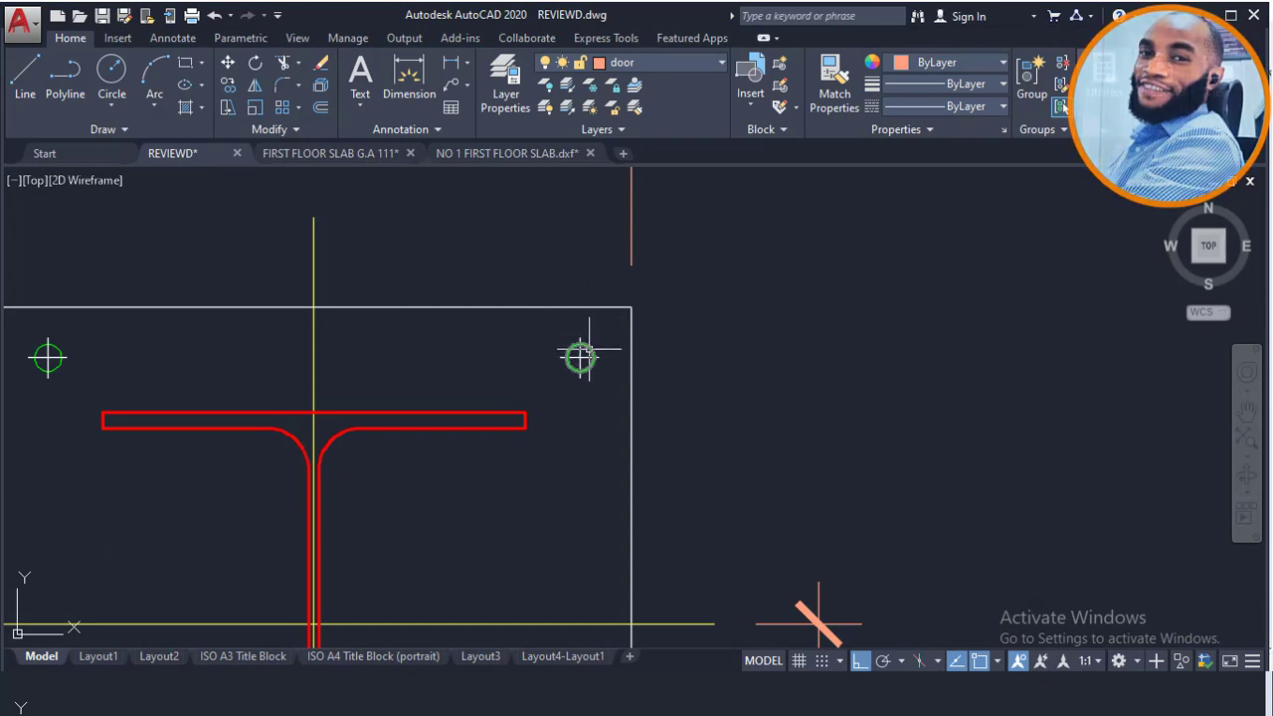
{"action": "mouse_move", "coordinate": [589, 349]}
{"action": "scroll", "coordinate": [579, 322], "scroll_direction": "up", "scroll_amount": 2}
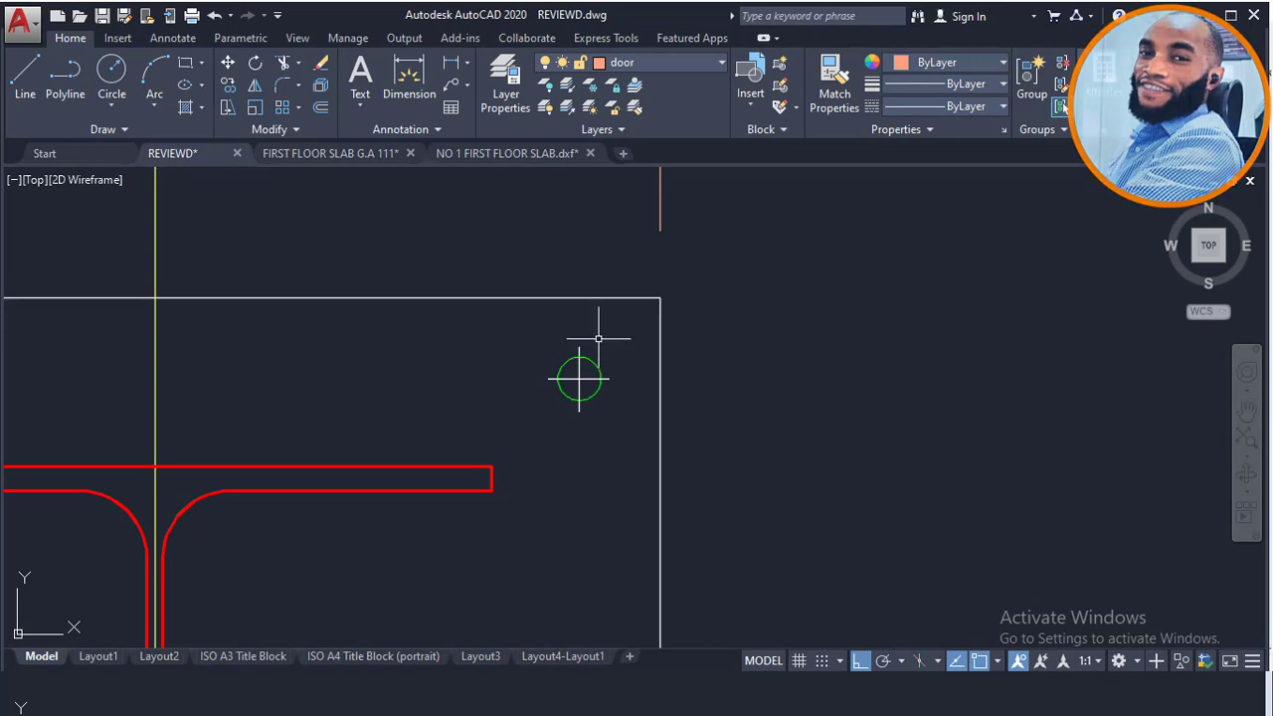
{"action": "middle_click_drag", "start_coordinate": [597, 335], "coordinate": [631, 319]}
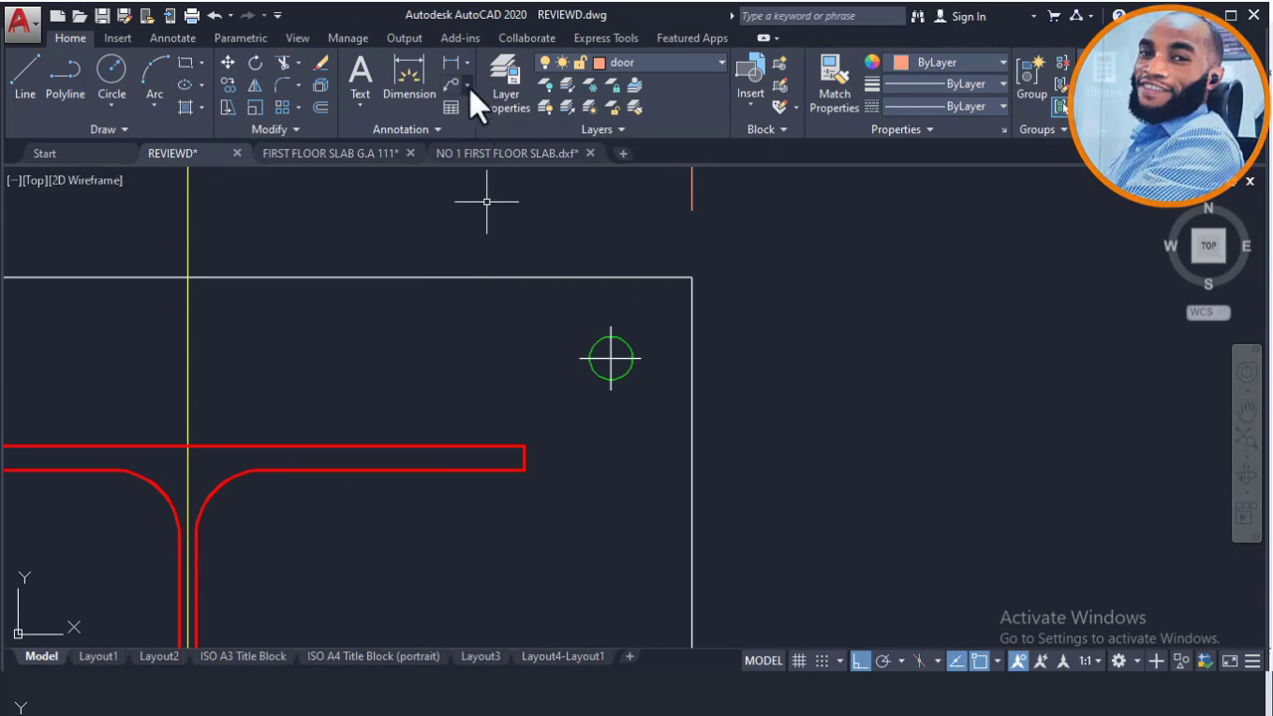
Recheck the upper-right bolt's edge distance to the plate's top edge with a linear dimension, leaving no dimension in the drawing.
{"action": "left_click", "coordinate": [451, 64]}
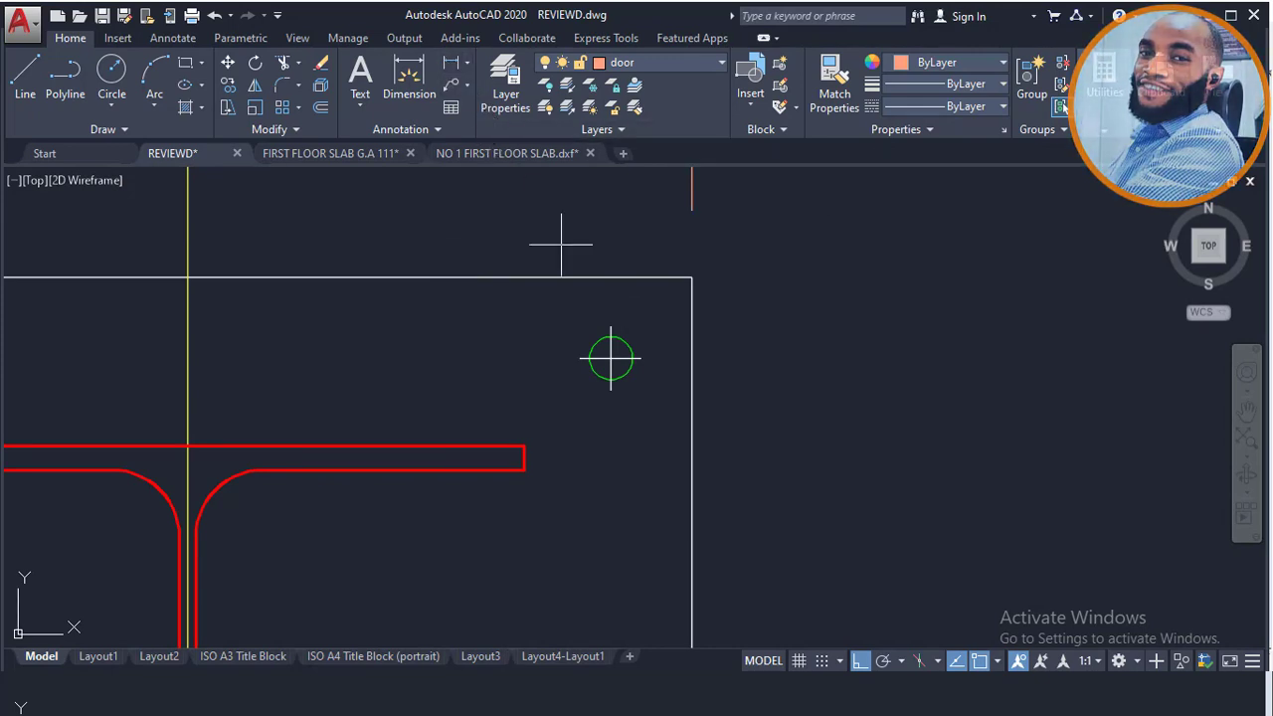
{"action": "left_click", "coordinate": [611, 358]}
{"action": "left_click", "coordinate": [611, 278]}
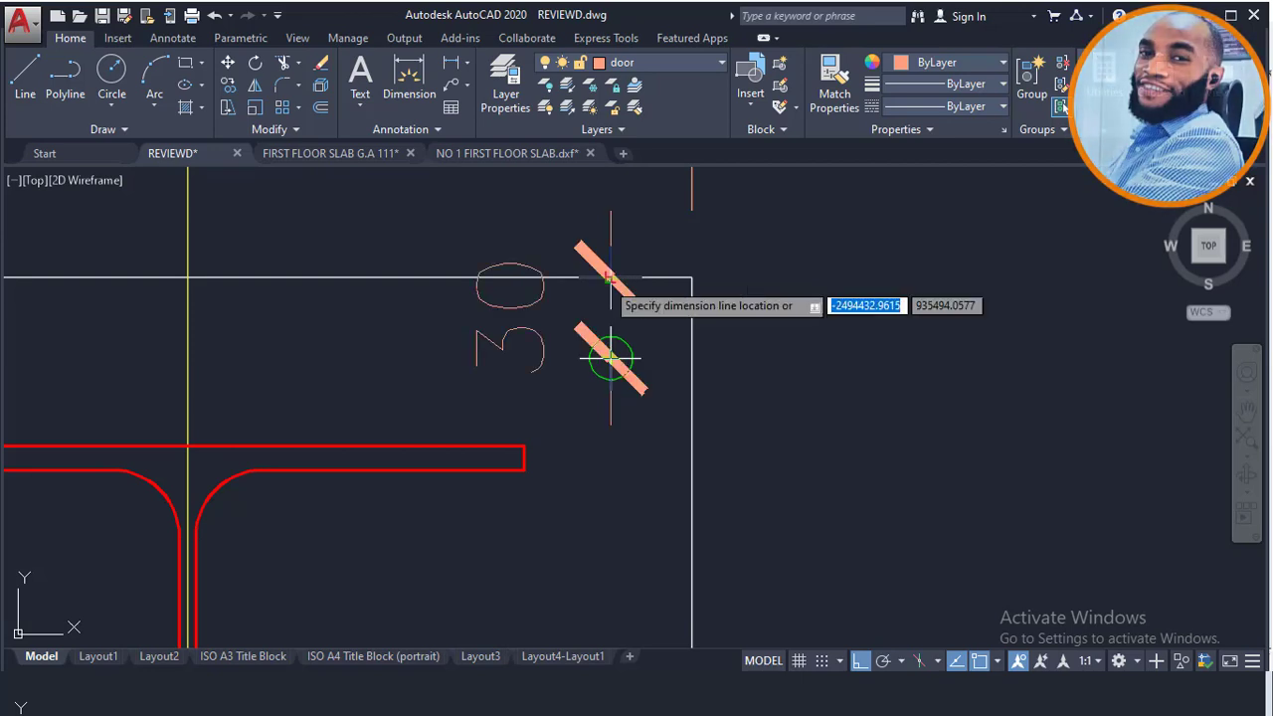
{"action": "scroll", "coordinate": [610, 279], "scroll_direction": "down", "scroll_amount": 2}
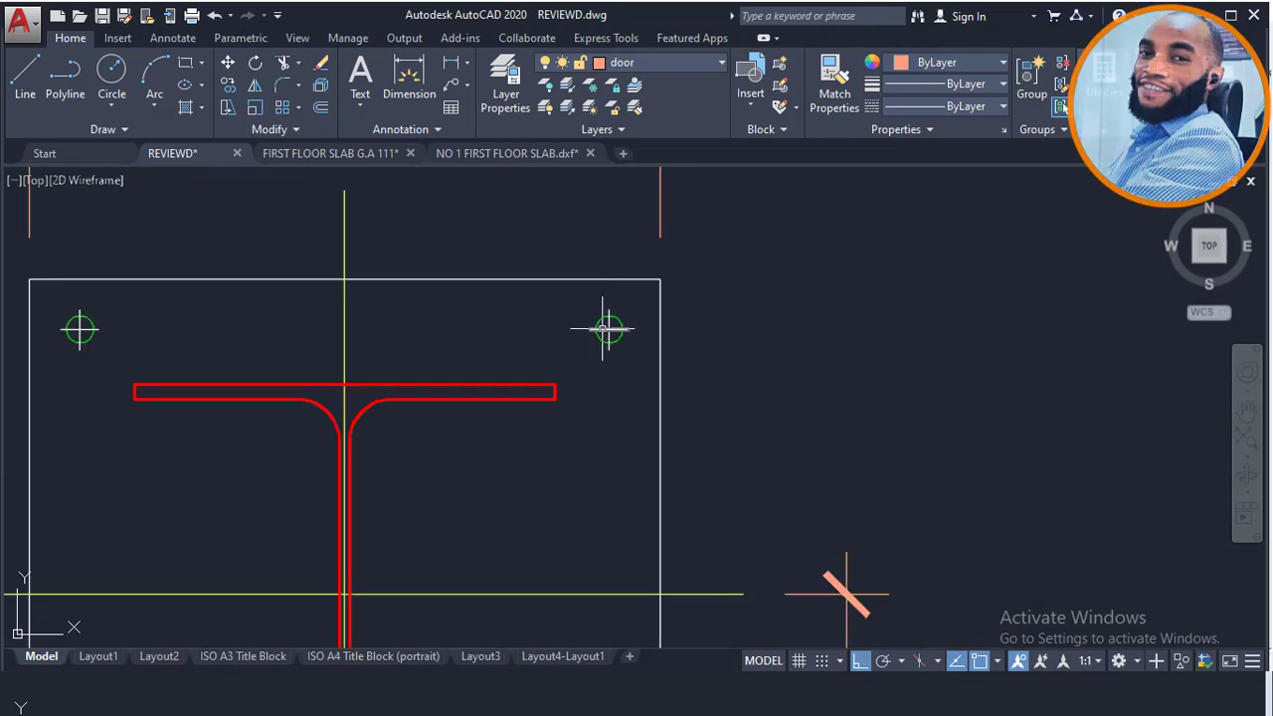
{"action": "scroll", "coordinate": [654, 320], "scroll_direction": "down", "scroll_amount": 2}
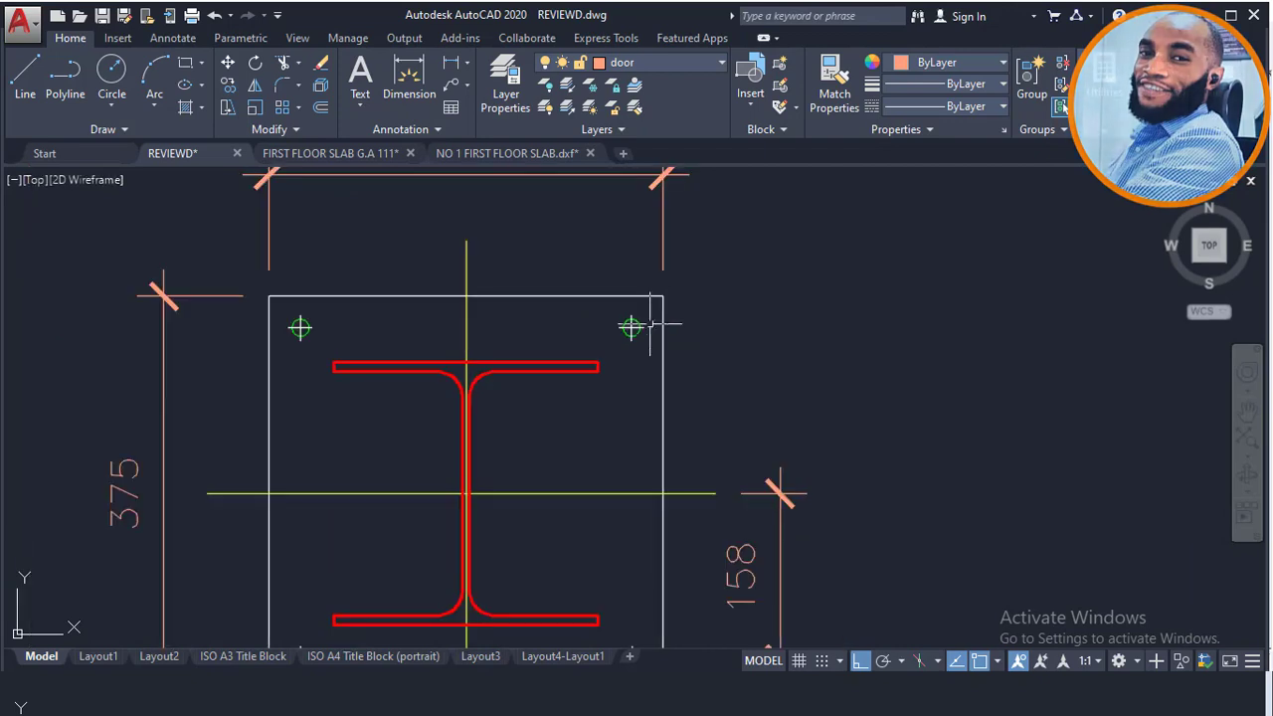
Measure the vertical distance from the upper-right bolt centre to the plate's top edge once more, cancelling the linear dimension before placement.
{"action": "middle_click_drag", "start_coordinate": [625, 321], "coordinate": [672, 267]}
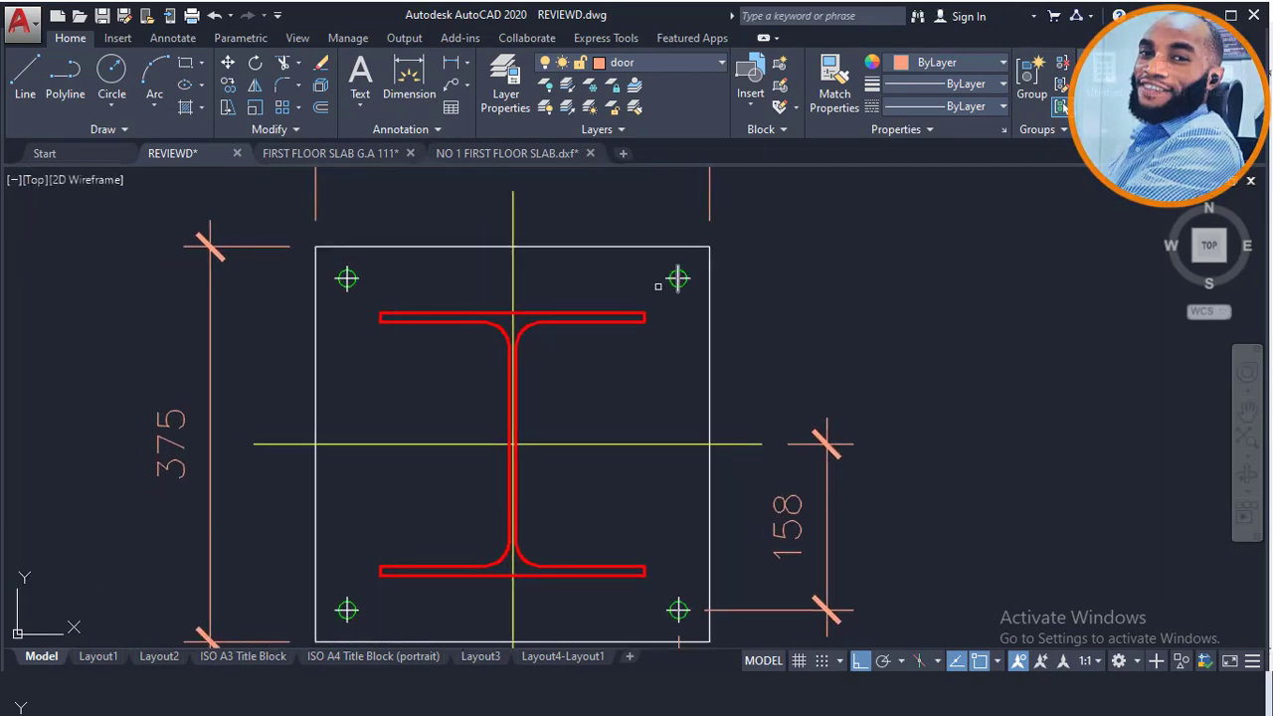
{"action": "scroll", "coordinate": [682, 261], "scroll_direction": "up", "scroll_amount": 2}
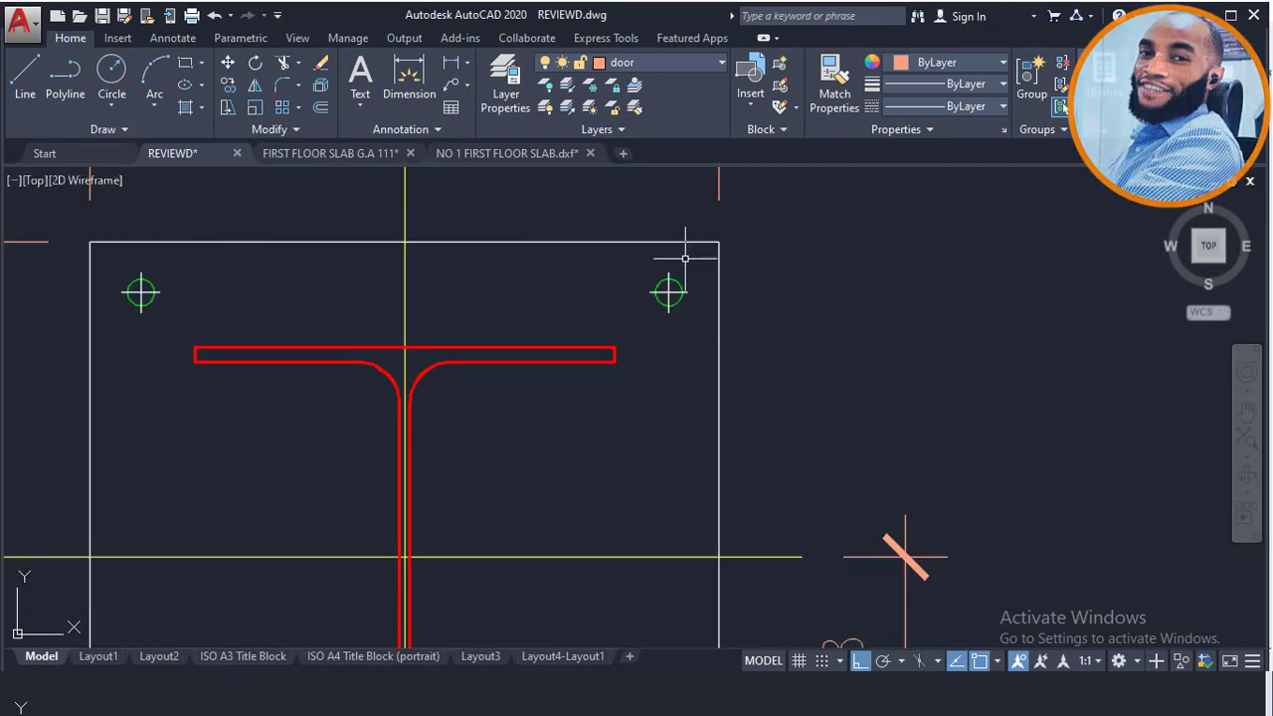
{"action": "left_click", "coordinate": [455, 58]}
{"action": "left_click", "coordinate": [670, 293]}
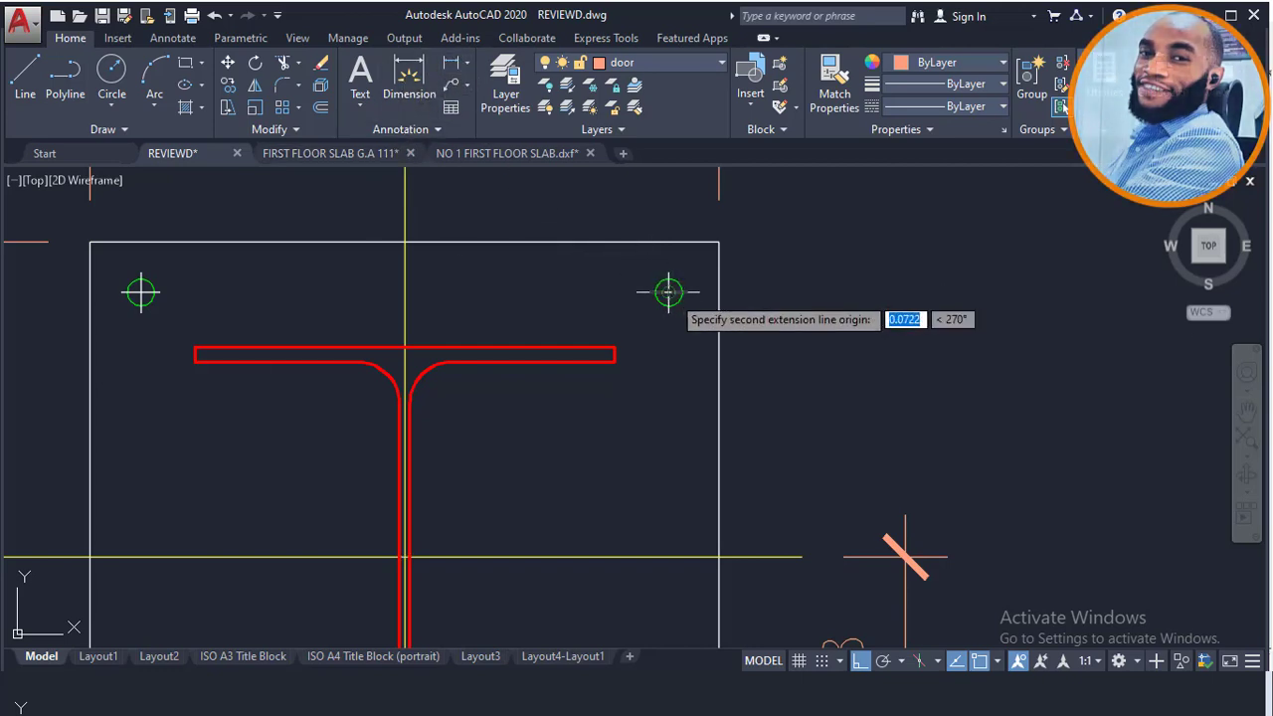
{"action": "left_click", "coordinate": [677, 242]}
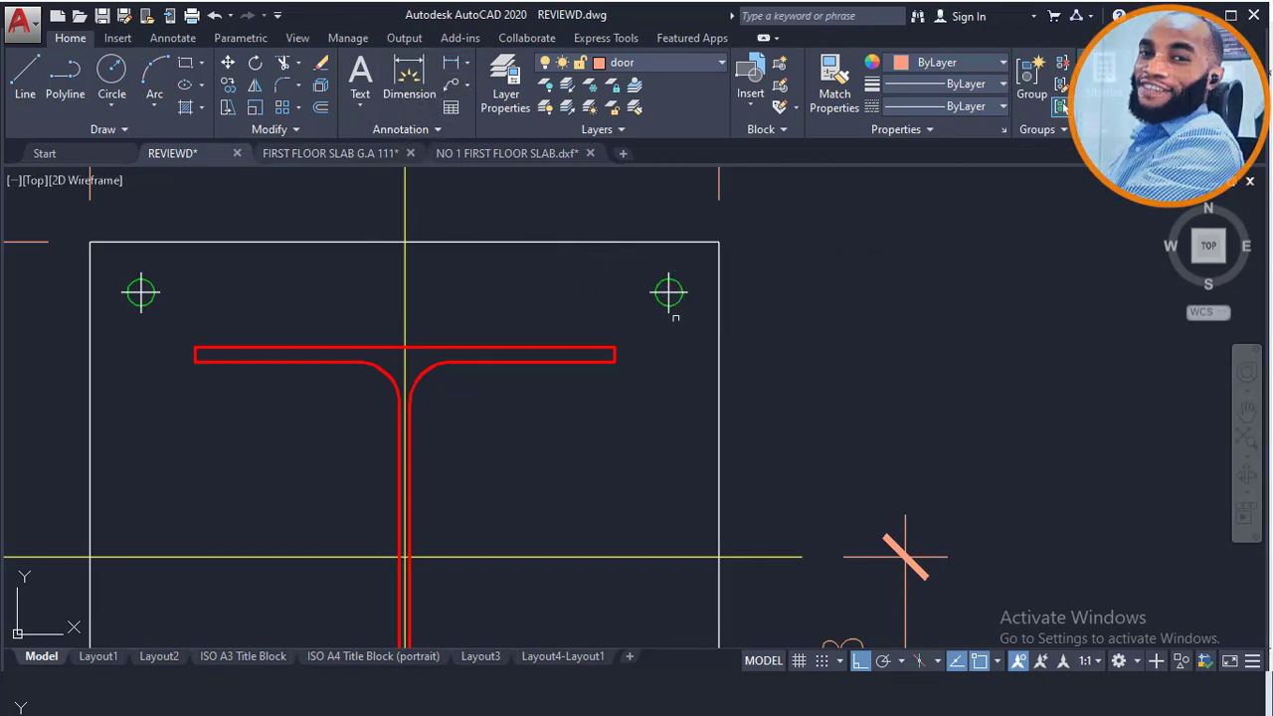
{"action": "type", "text": "v"}
{"action": "key", "text": "Escape"}
Measure the horizontal distance from the upper-right bolt centre to the plate's right edge with a linear dimension, without placing it.
{"action": "key", "text": "space"}
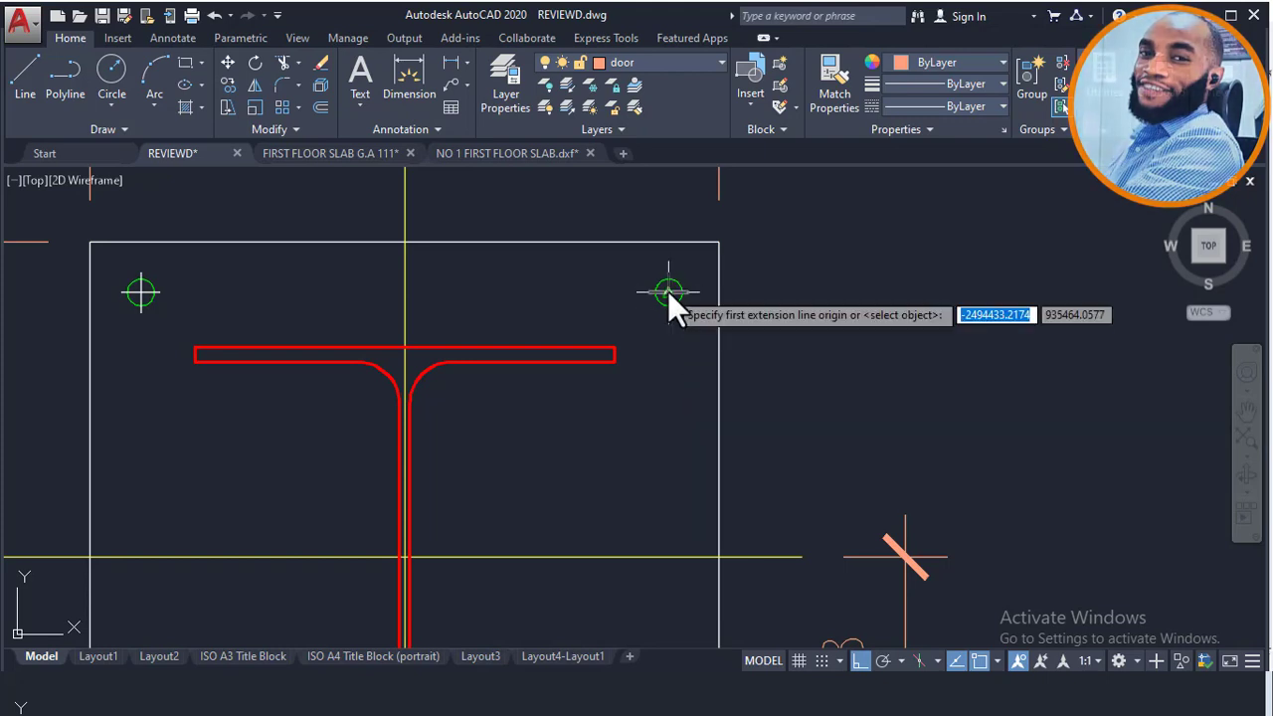
{"action": "left_click", "coordinate": [668, 290]}
{"action": "left_click", "coordinate": [719, 295]}
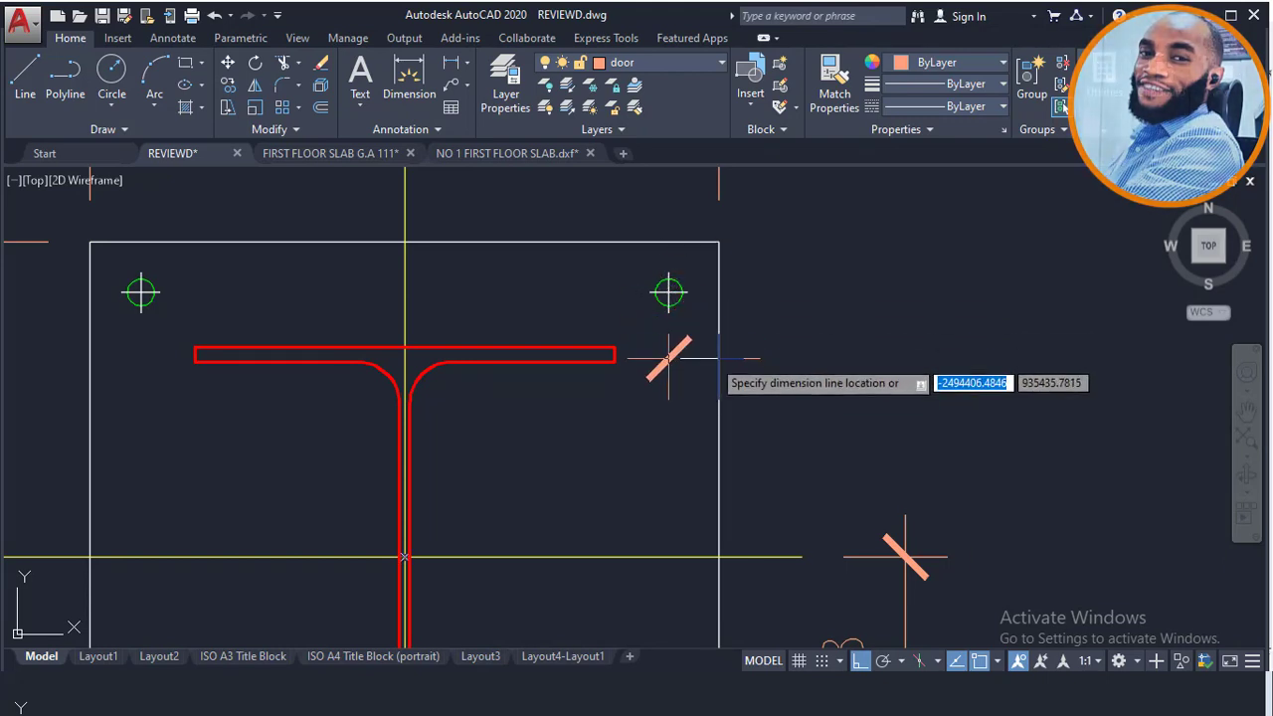
{"action": "key", "text": "Escape"}
Measure the upper-left bolt centre's distance to the plate's top edge with a linear dimension, without placing it.
{"action": "scroll", "coordinate": [447, 338], "scroll_direction": "down", "scroll_amount": 2}
{"action": "key", "text": "space"}
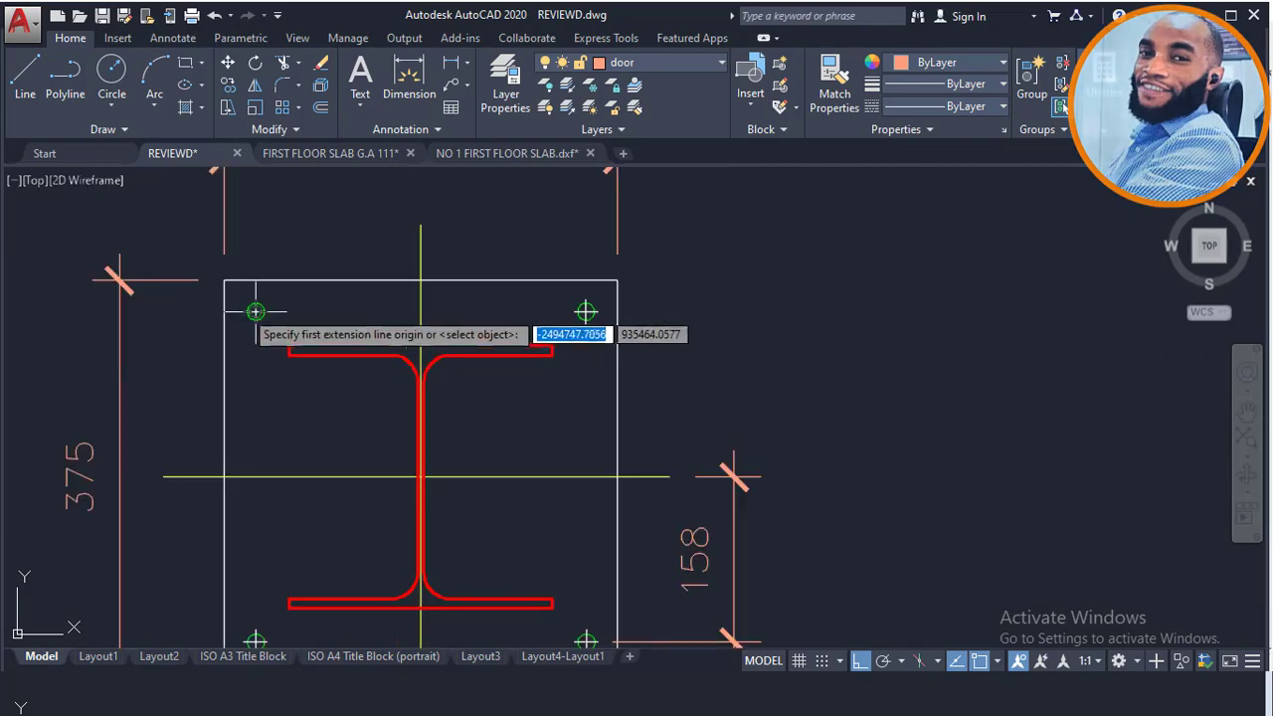
{"action": "scroll", "coordinate": [255, 311], "scroll_direction": "up", "scroll_amount": 2}
{"action": "scroll", "coordinate": [259, 314], "scroll_direction": "up", "scroll_amount": 2}
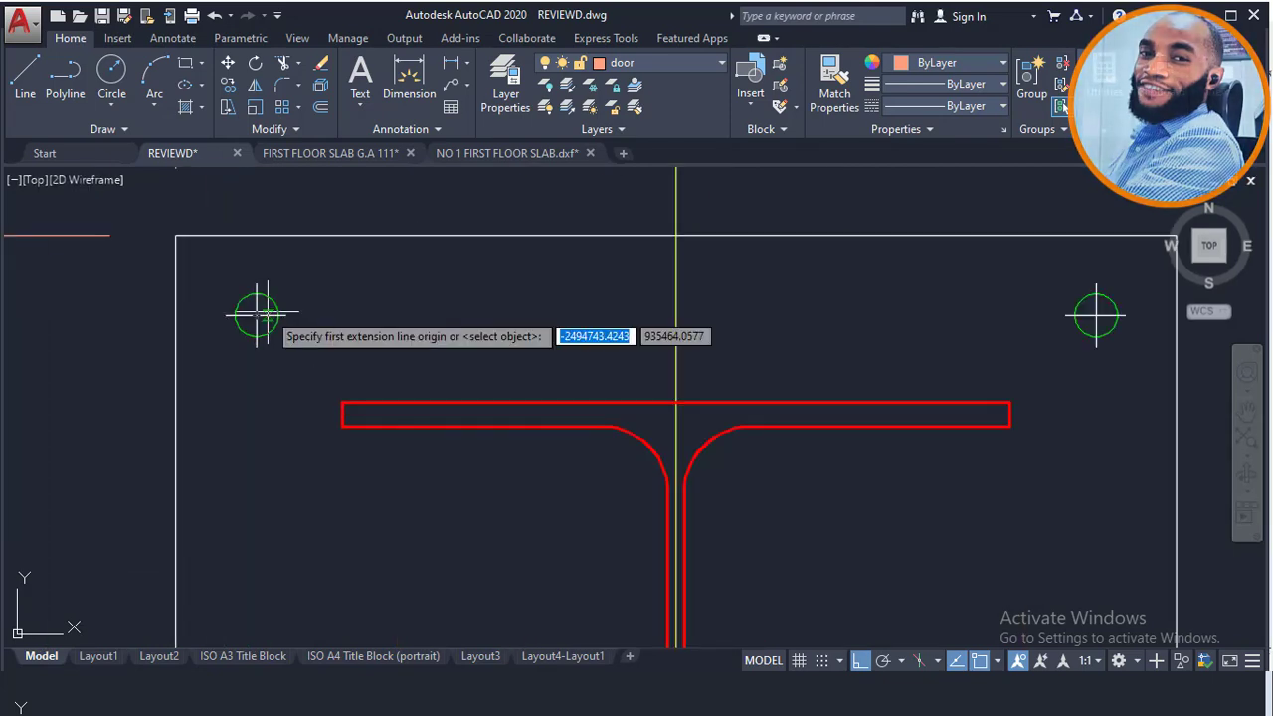
{"action": "left_click", "coordinate": [257, 315]}
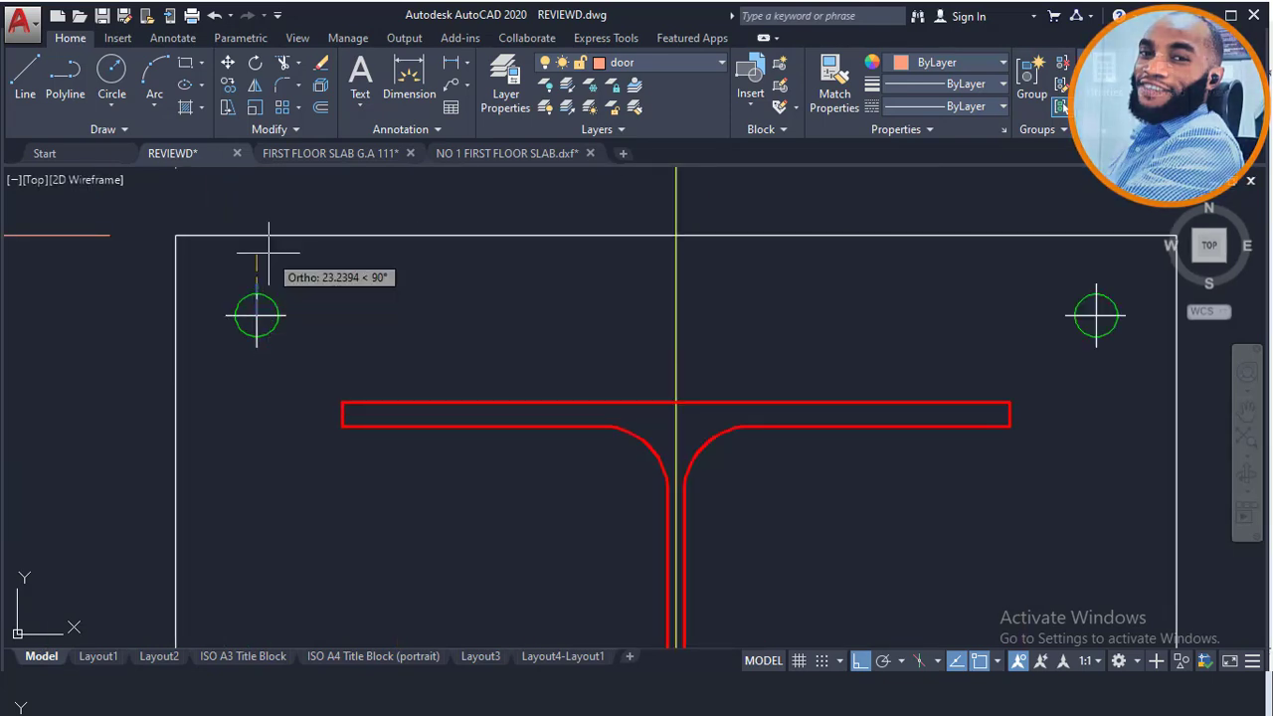
{"action": "left_click", "coordinate": [256, 236]}
{"action": "key", "text": "Escape"}
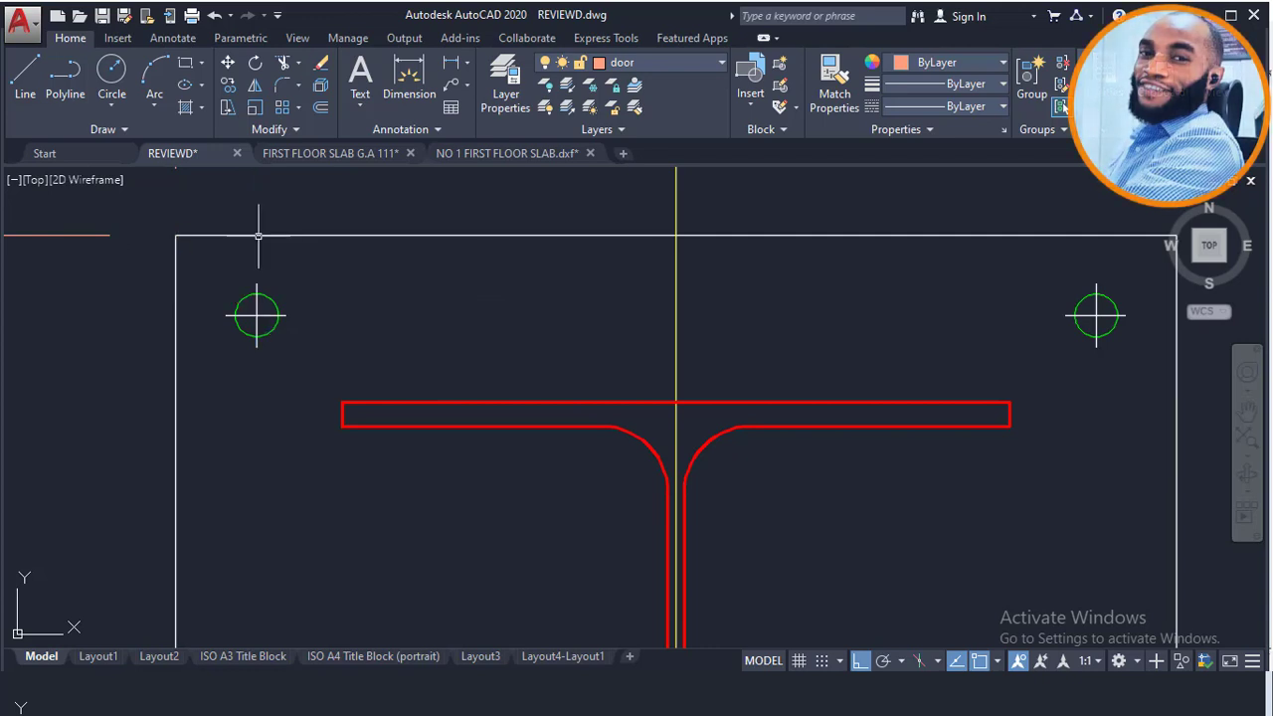
Measure the upper-left bolt centre's distance to the plate's left edge, cancel the dimension, and review the whole base plate layout.
{"action": "key", "text": "space"}
{"action": "left_click", "coordinate": [257, 314]}
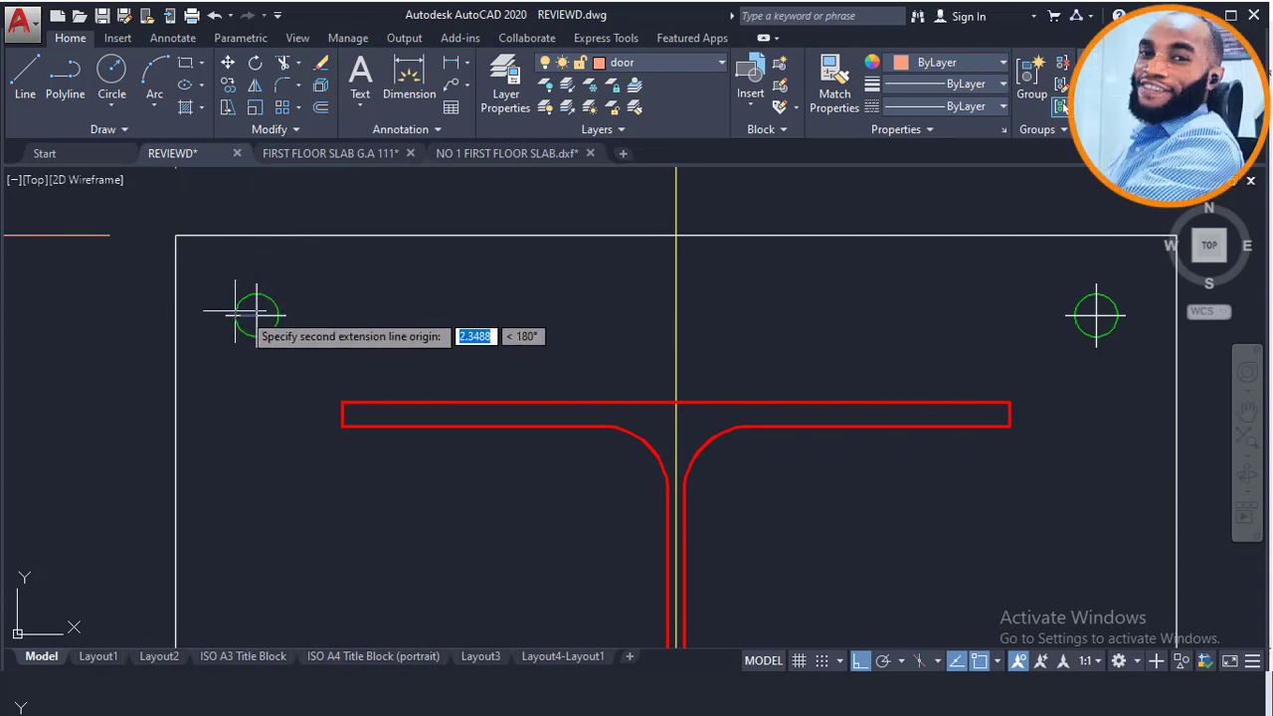
{"action": "left_click", "coordinate": [175, 315]}
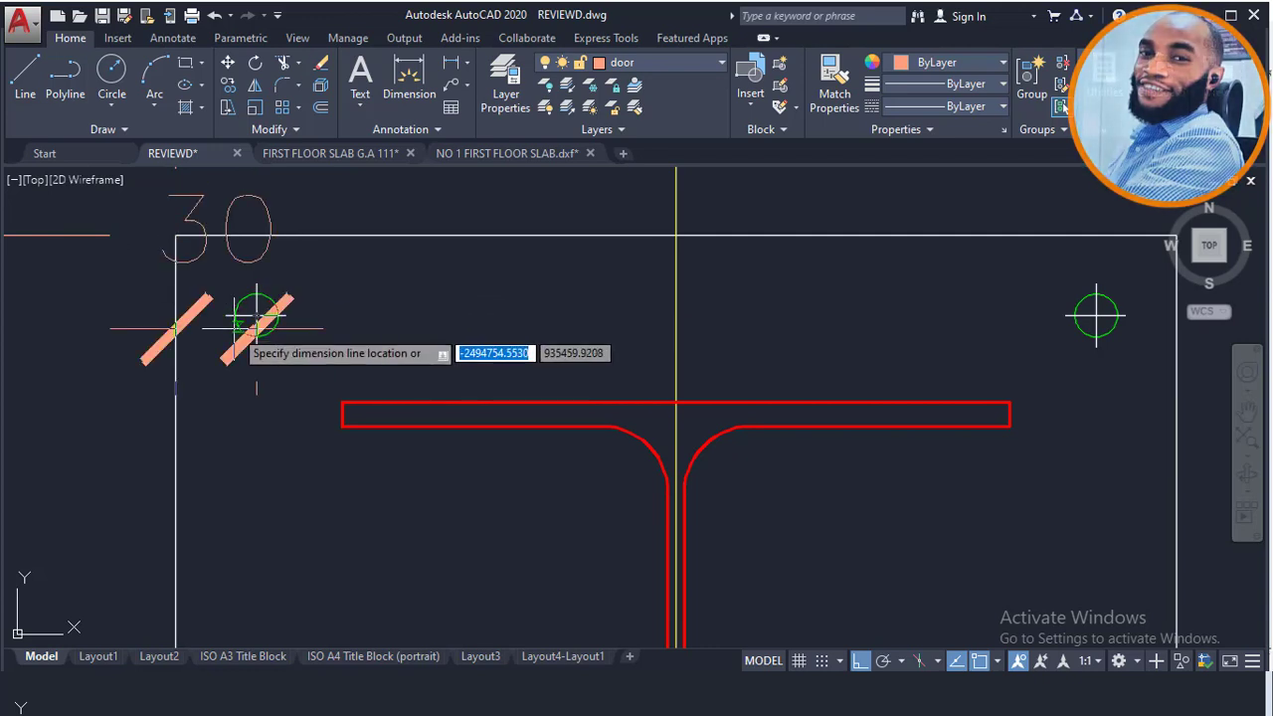
{"action": "scroll", "coordinate": [237, 328], "scroll_direction": "down", "scroll_amount": 1}
{"action": "key", "text": "Escape"}
{"action": "scroll", "coordinate": [663, 319], "scroll_direction": "down", "scroll_amount": 1}
{"action": "middle_click_drag", "start_coordinate": [672, 294], "coordinate": [557, 249]}
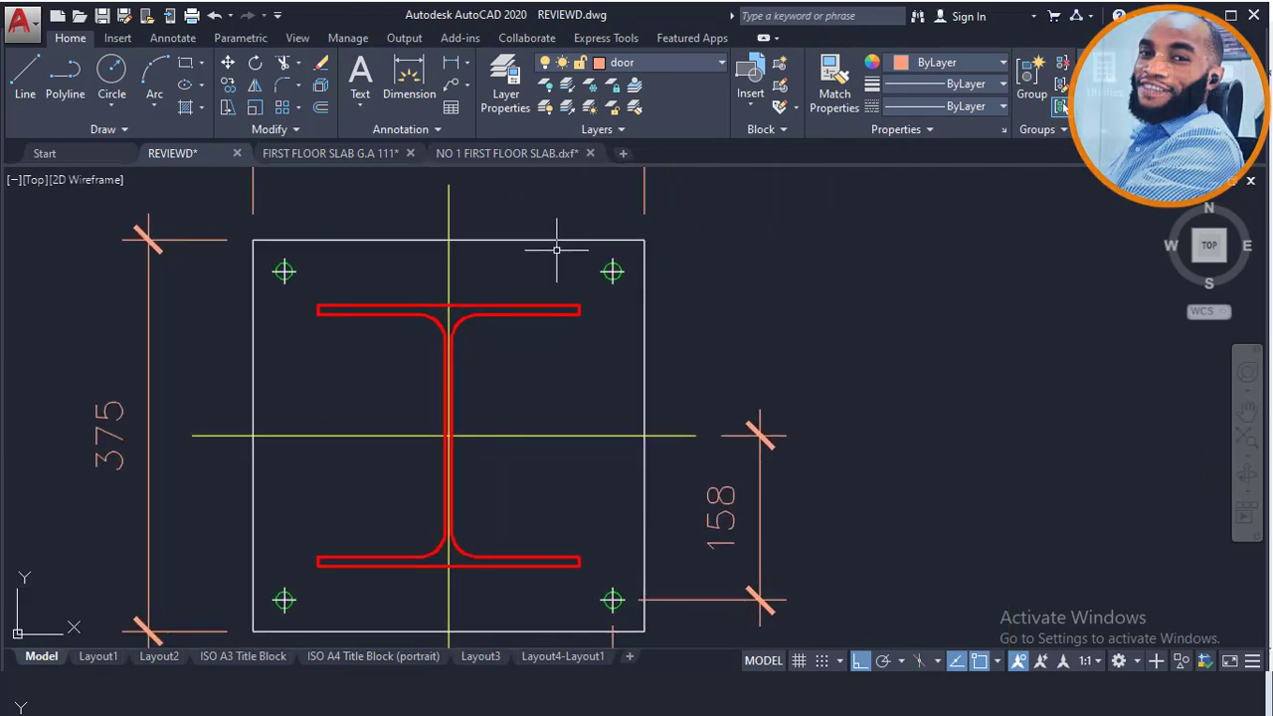
{"action": "middle_click_drag", "start_coordinate": [545, 265], "coordinate": [531, 250]}
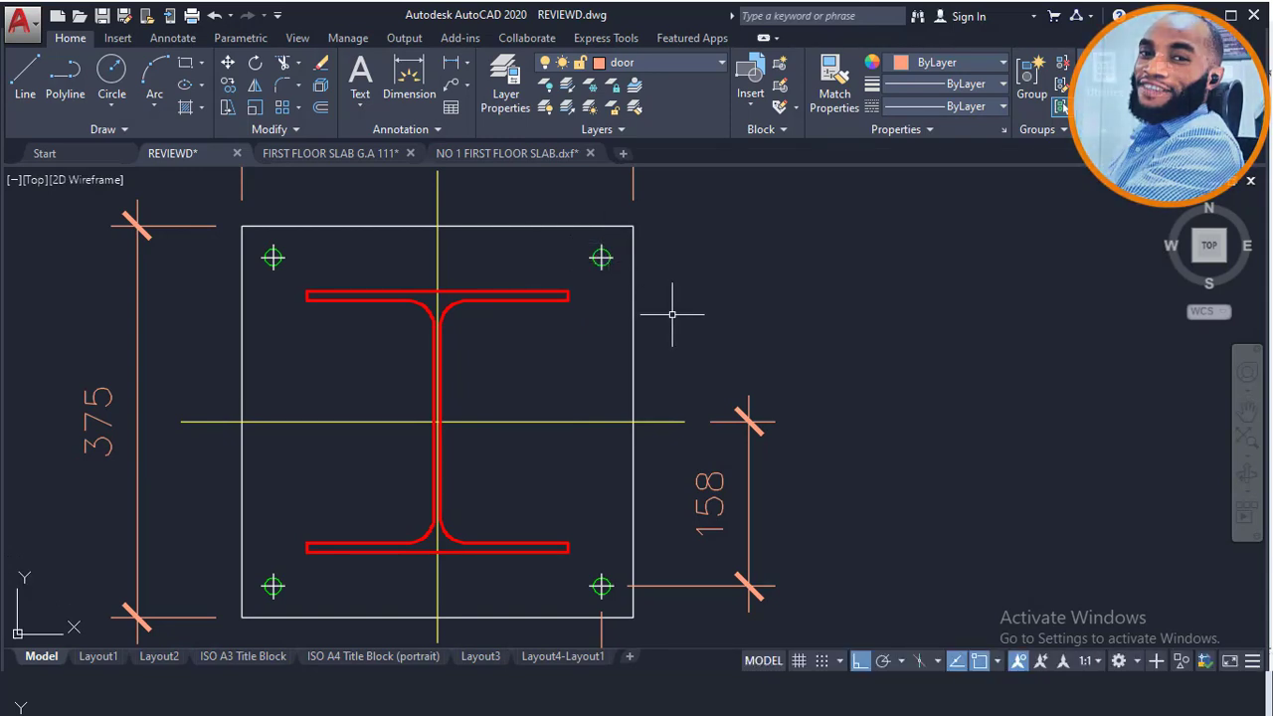
{"action": "mouse_move", "coordinate": [577, 323]}
{"action": "middle_mouse_down"}
{"action": "mouse_move", "coordinate": [568, 302]}
{"action": "mouse_move", "coordinate": [604, 374]}
{"action": "middle_mouse_up"}
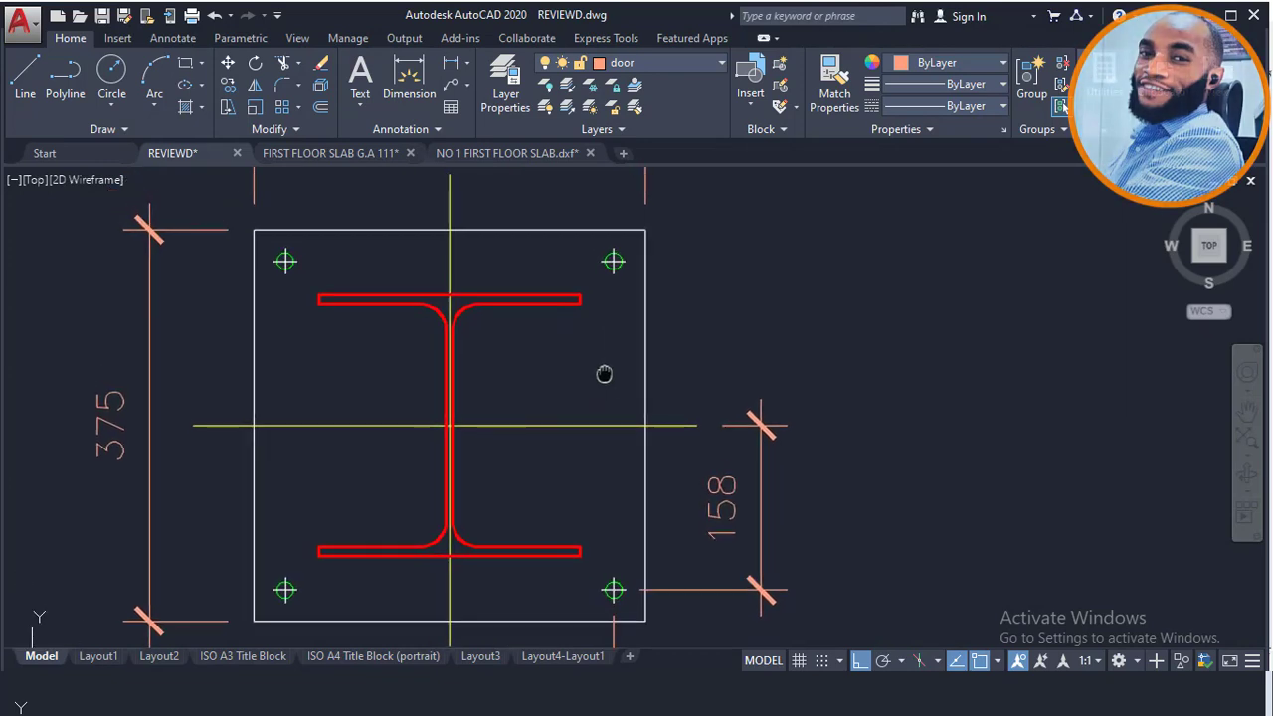
{"action": "middle_click_drag", "start_coordinate": [632, 332], "coordinate": [625, 356]}
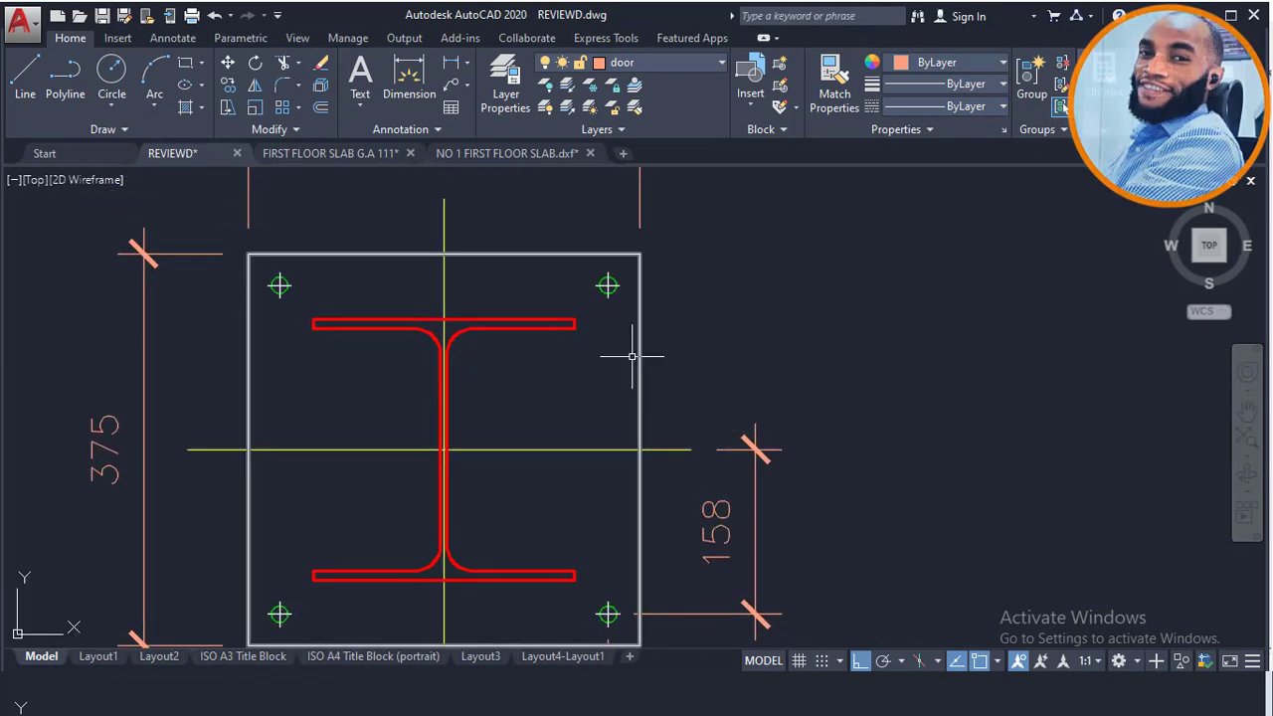
Dimension the vertical distance from the plate's horizontal centreline to the upper-right bolt, placing it in line with the existing 158 dimension.
{"action": "key", "text": "space"}
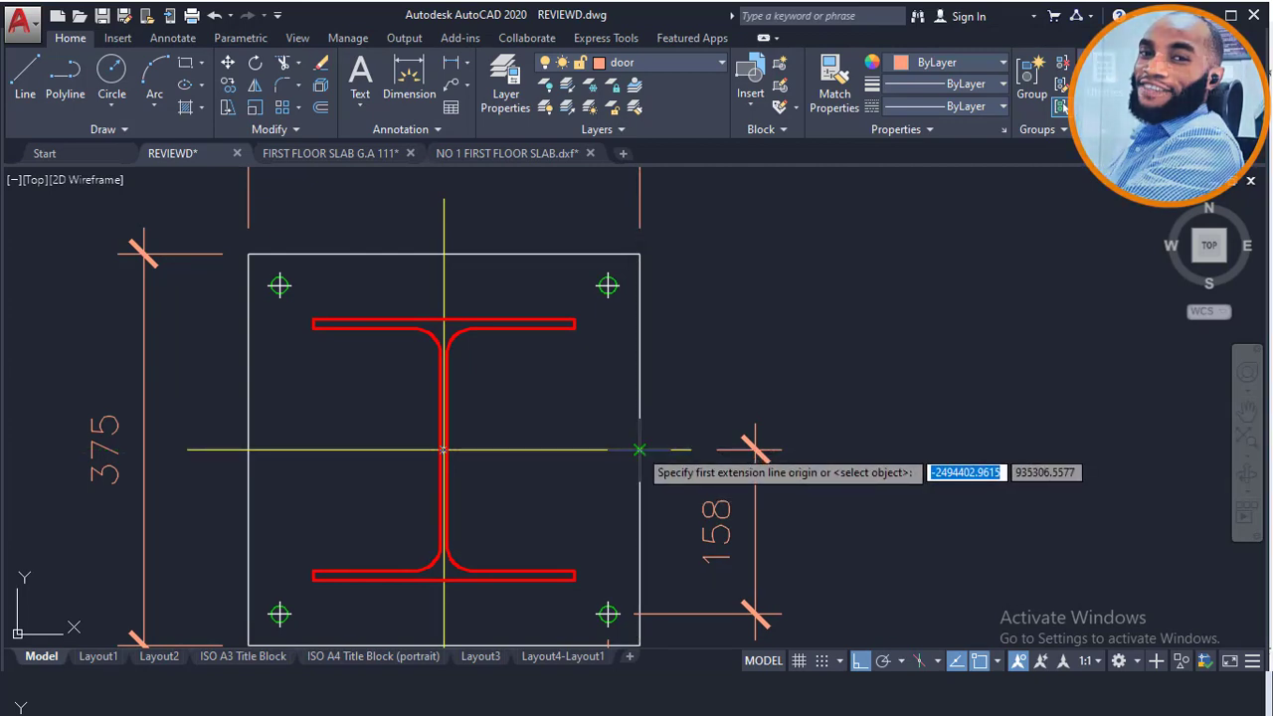
{"action": "left_click", "coordinate": [640, 450]}
{"action": "scroll", "coordinate": [608, 285], "scroll_direction": "up", "scroll_amount": 2}
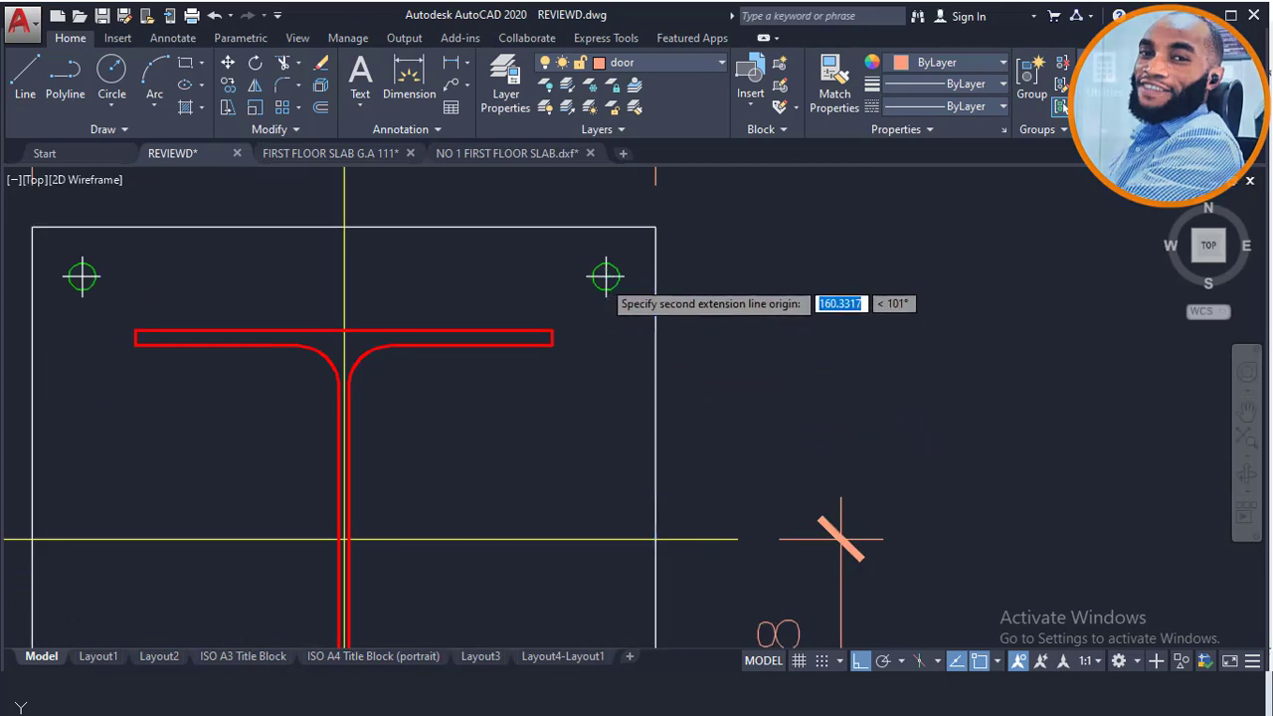
{"action": "scroll", "coordinate": [605, 277], "scroll_direction": "up", "scroll_amount": 2}
{"action": "left_click", "coordinate": [603, 276]}
{"action": "scroll", "coordinate": [527, 348], "scroll_direction": "down", "scroll_amount": 3}
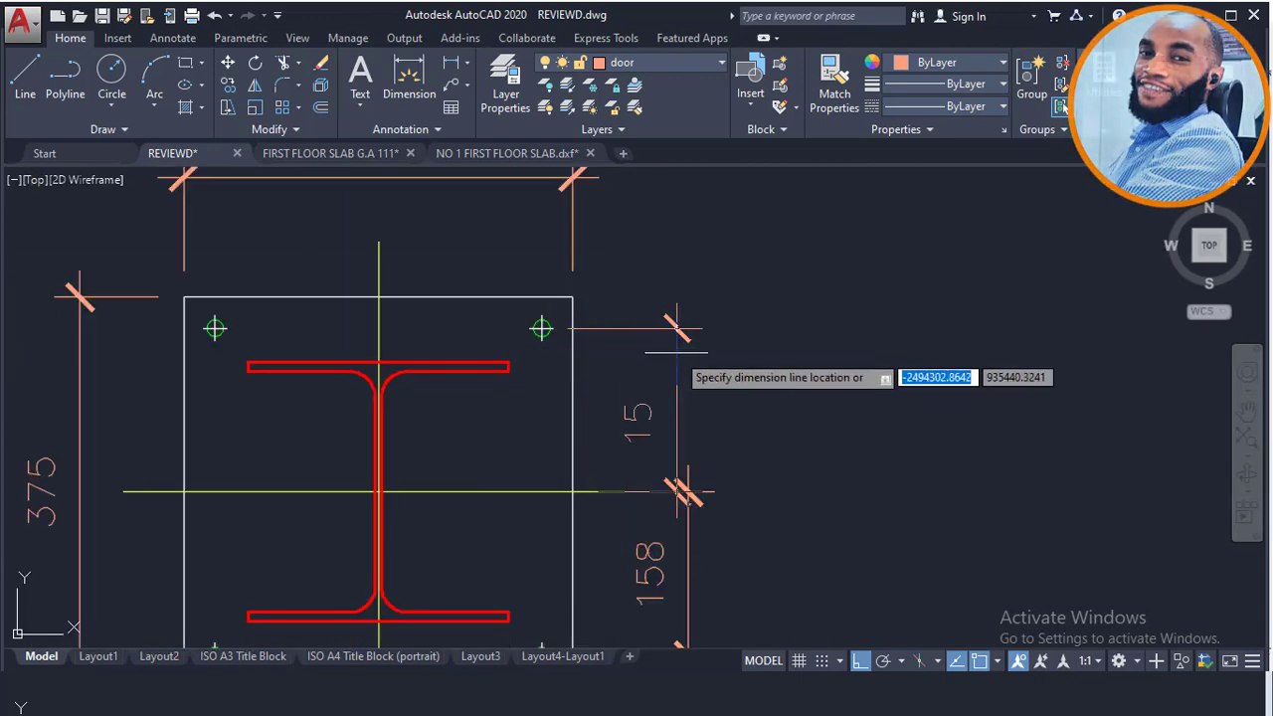
{"action": "scroll", "coordinate": [678, 360], "scroll_direction": "up", "scroll_amount": 2}
{"action": "scroll", "coordinate": [686, 344], "scroll_direction": "down", "scroll_amount": 2}
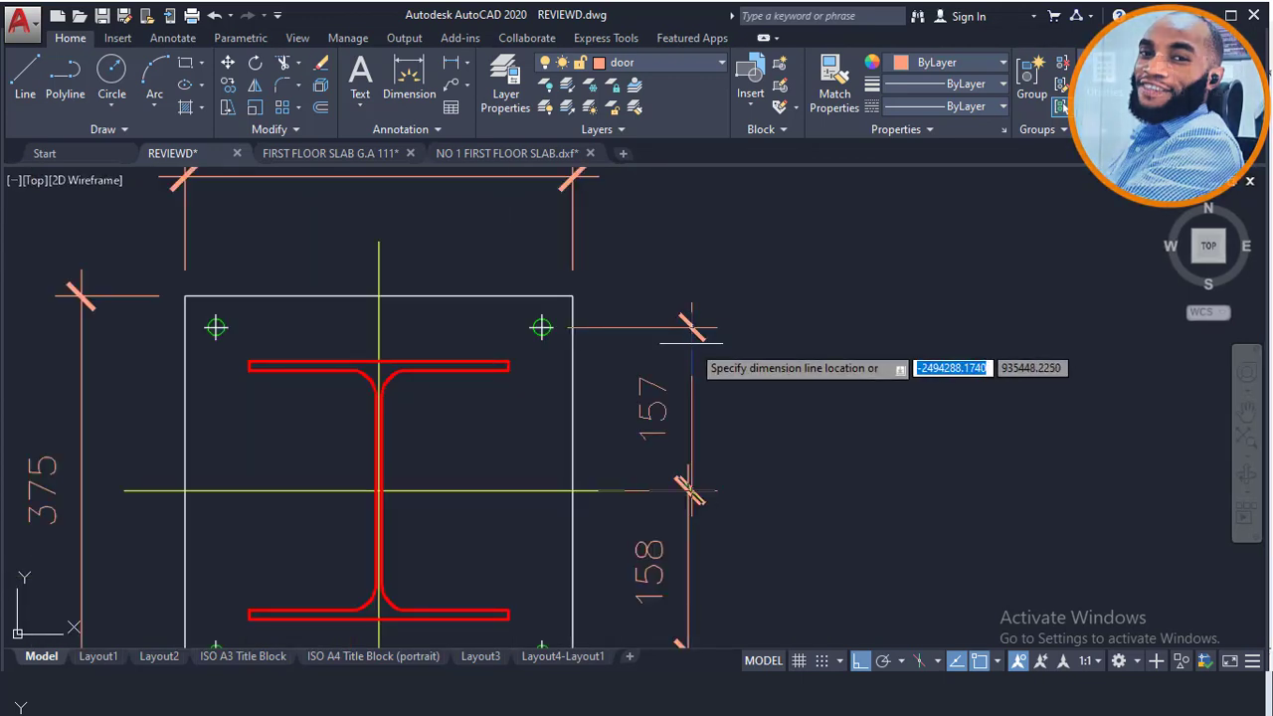
{"action": "left_click", "coordinate": [688, 403]}
{"action": "scroll", "coordinate": [671, 427], "scroll_direction": "down", "scroll_amount": 2}
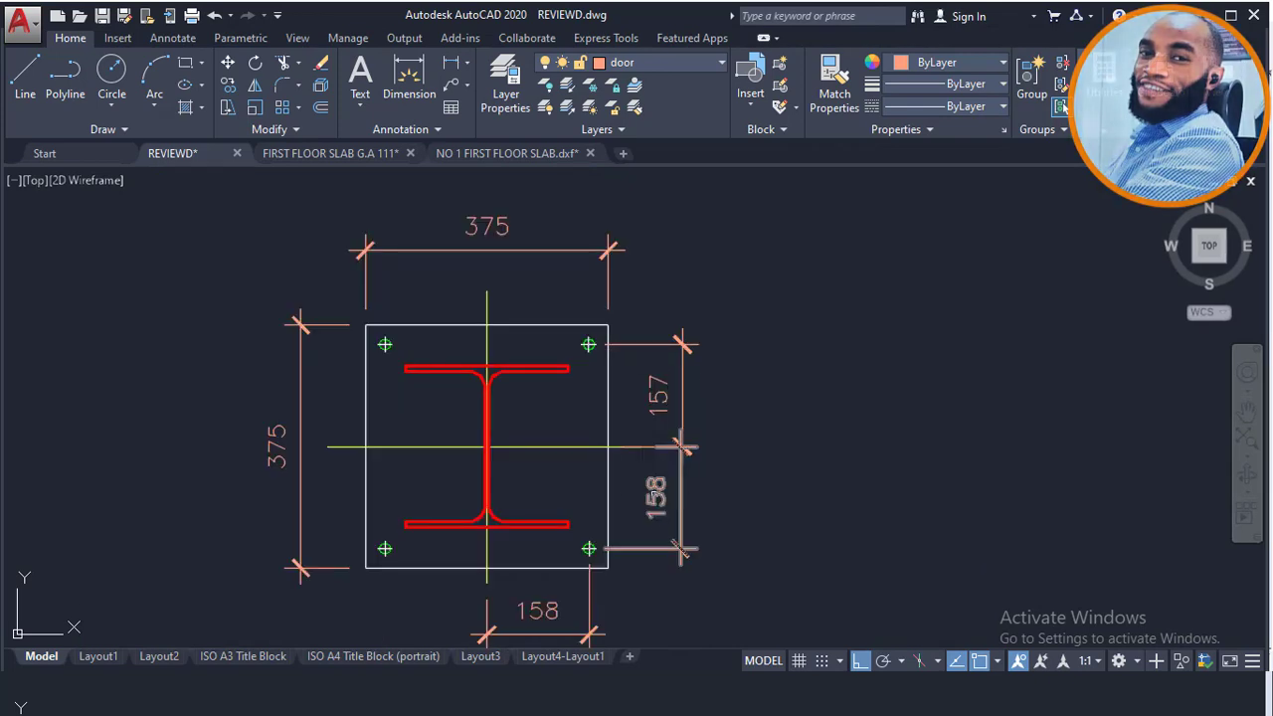
Erase the vertical dimension between the plate's horizontal centreline and the upper-right bolt.
{"action": "left_click", "coordinate": [684, 447]}
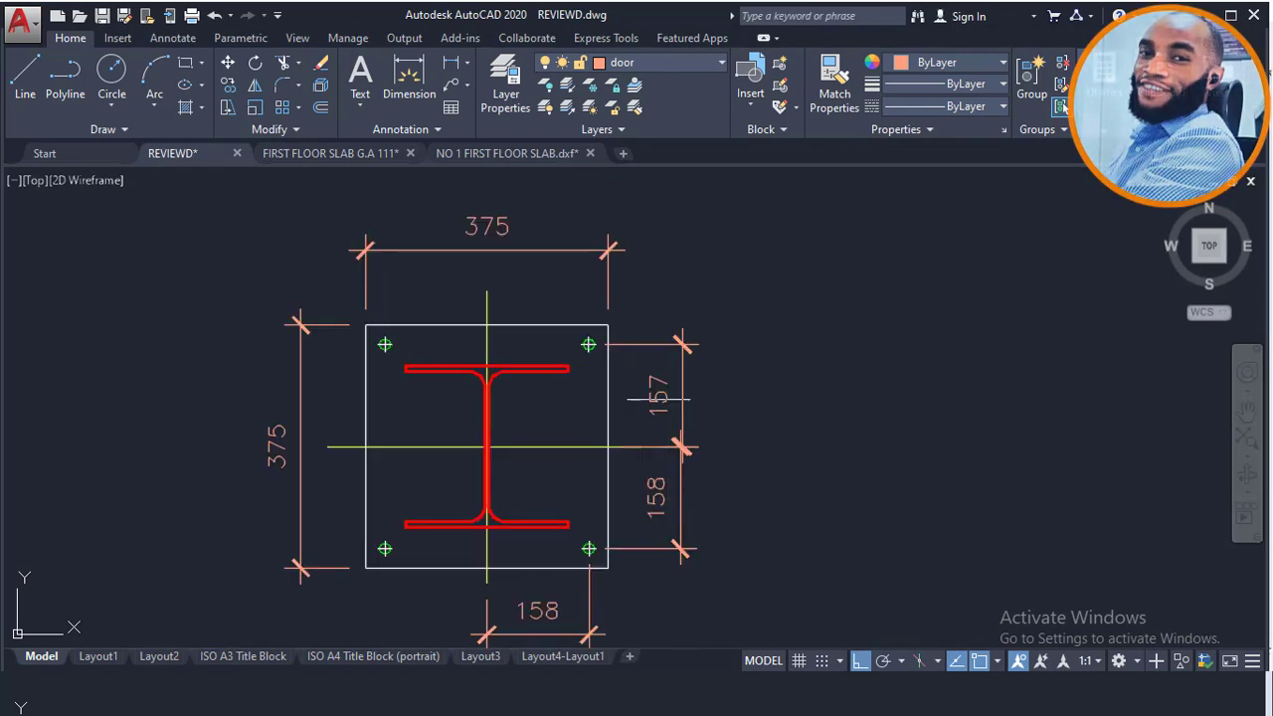
{"action": "left_click", "coordinate": [659, 399]}
{"action": "left_click", "coordinate": [652, 387]}
{"action": "type", "text": "e"}
{"action": "key", "text": "Return"}
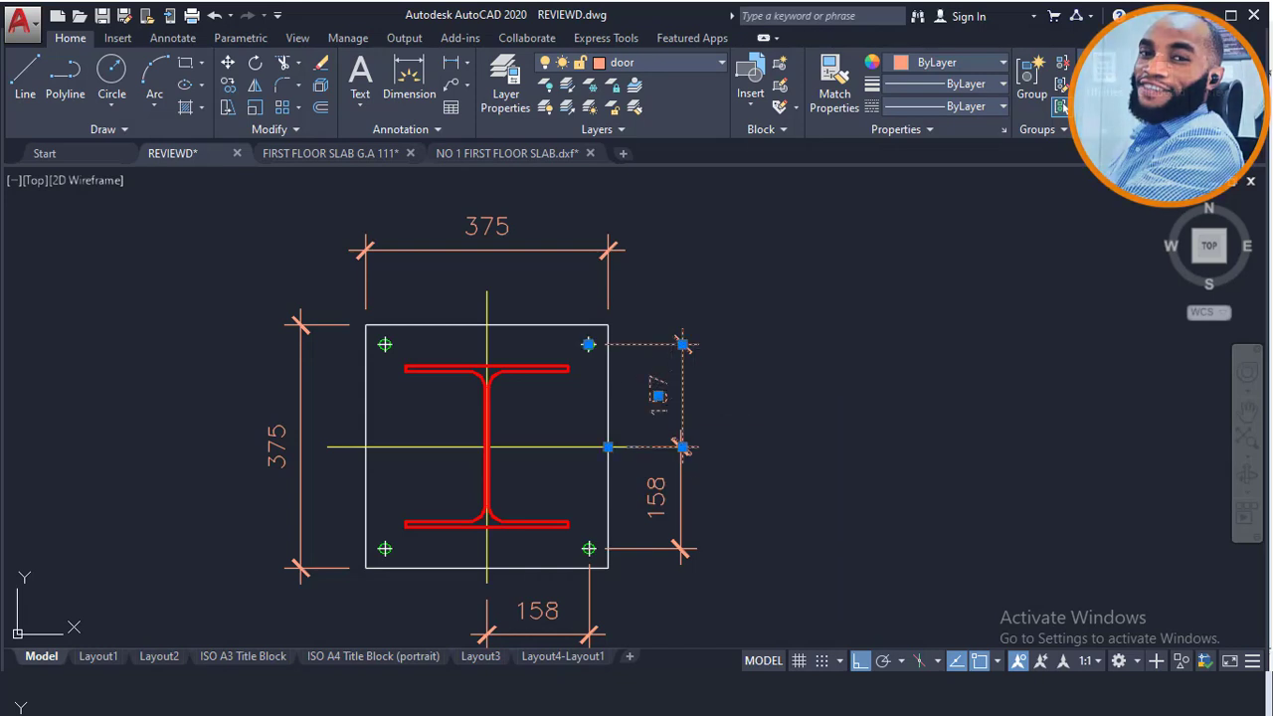
{"action": "middle_click_drag", "start_coordinate": [573, 448], "coordinate": [583, 410]}
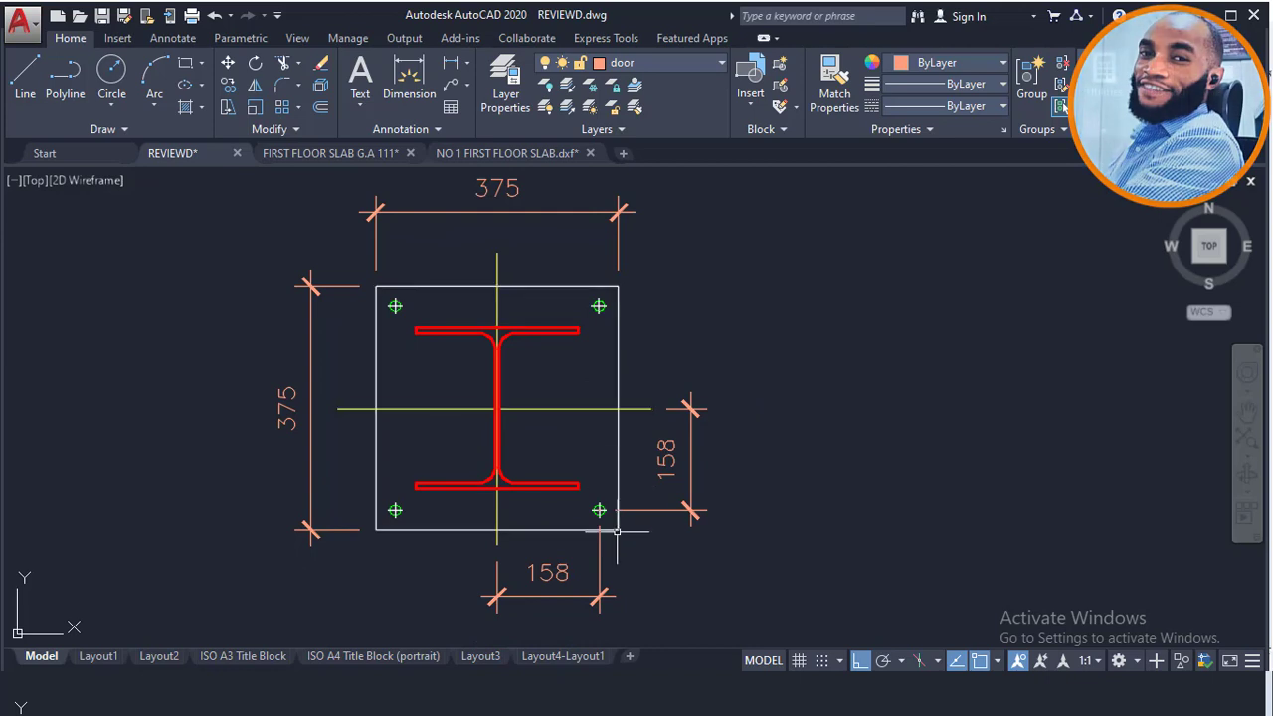
{"action": "scroll", "coordinate": [600, 508], "scroll_direction": "up", "scroll_amount": 4}
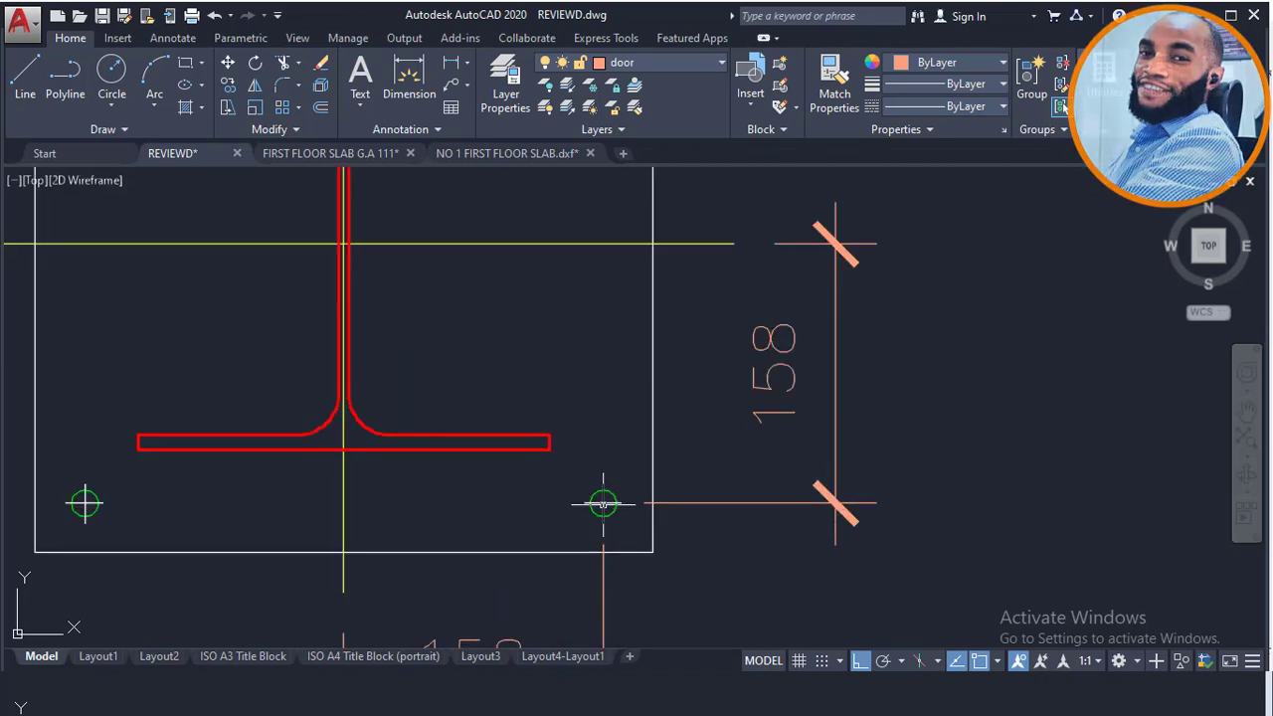
{"action": "scroll", "coordinate": [604, 504], "scroll_direction": "down", "scroll_amount": 4}
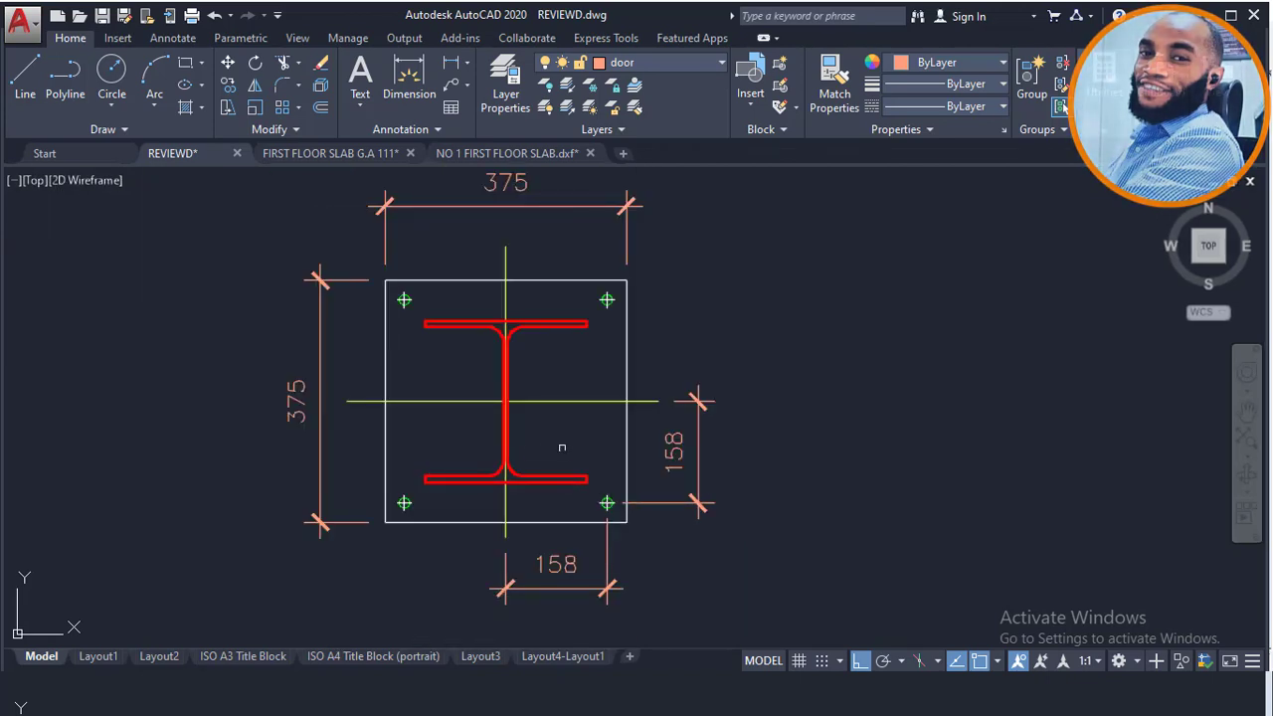
{"action": "middle_click_drag", "start_coordinate": [562, 423], "coordinate": [530, 438]}
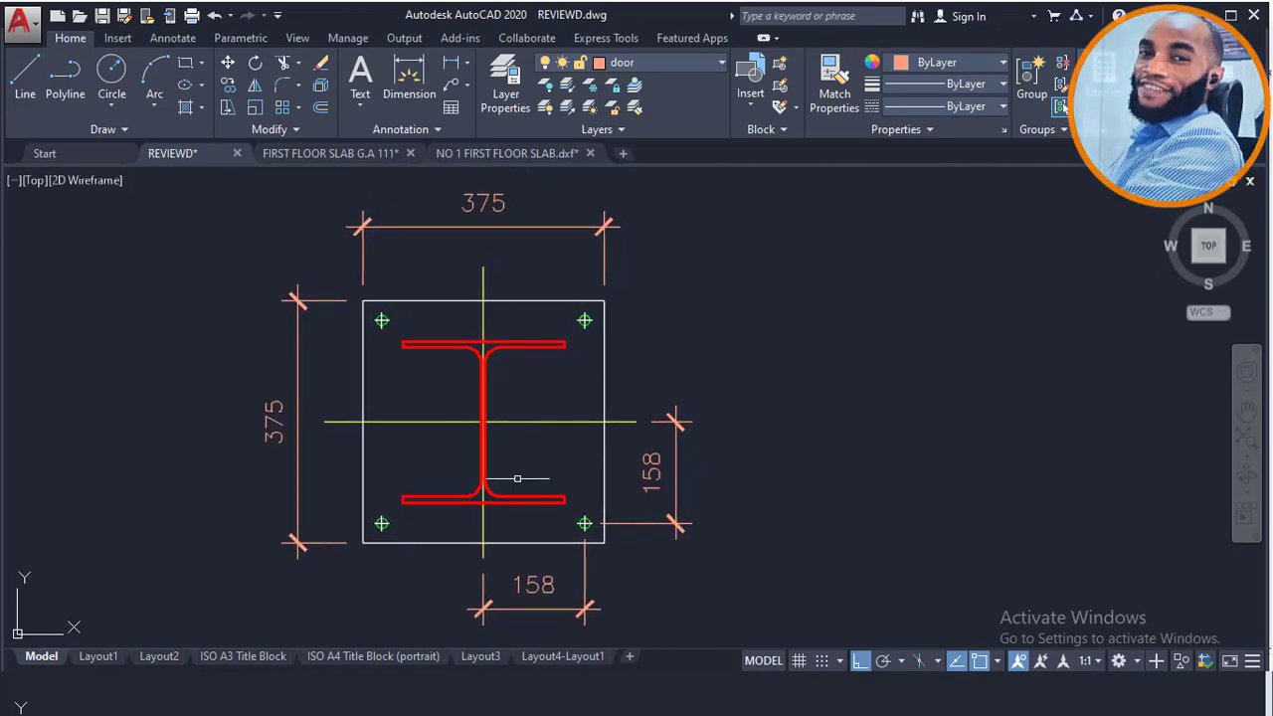
Switch to the ProtaSteel model and expand the Base Plate Connections category of the Macro Gallery.
{"action": "mouse_move", "coordinate": [504, 696]}
{"action": "left_click", "coordinate": [505, 622]}
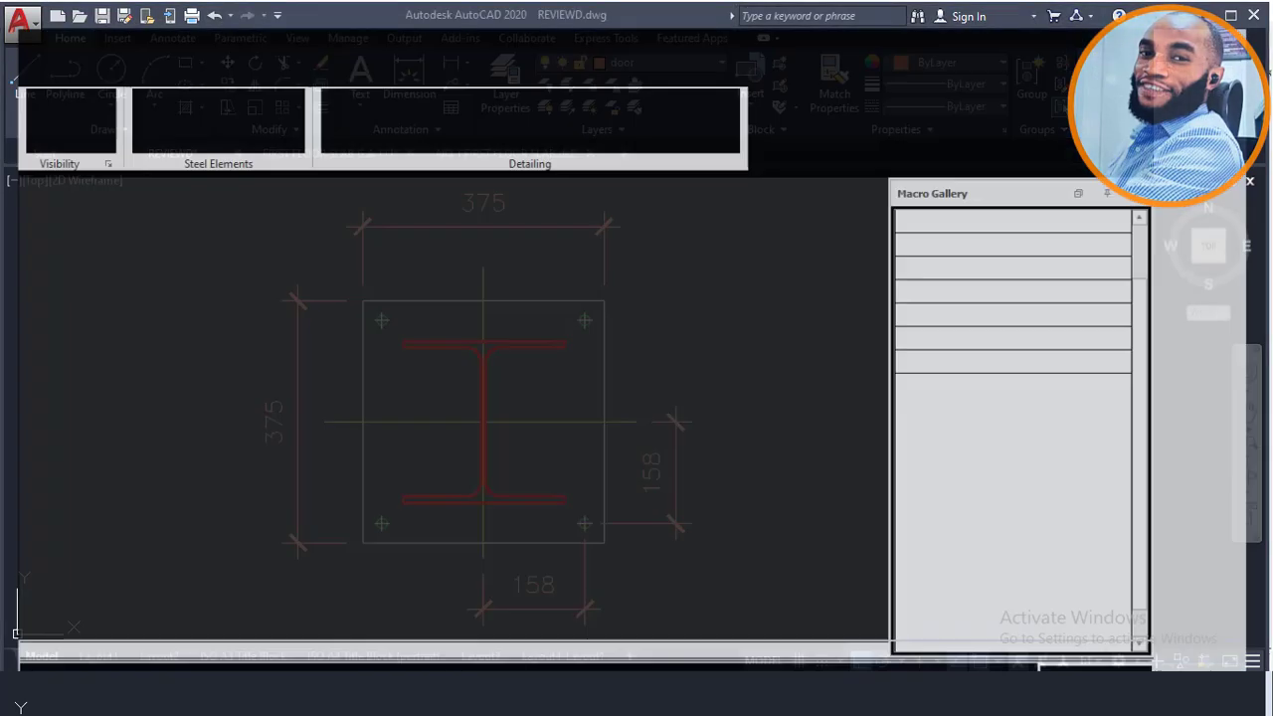
{"action": "key", "text": "Escape"}
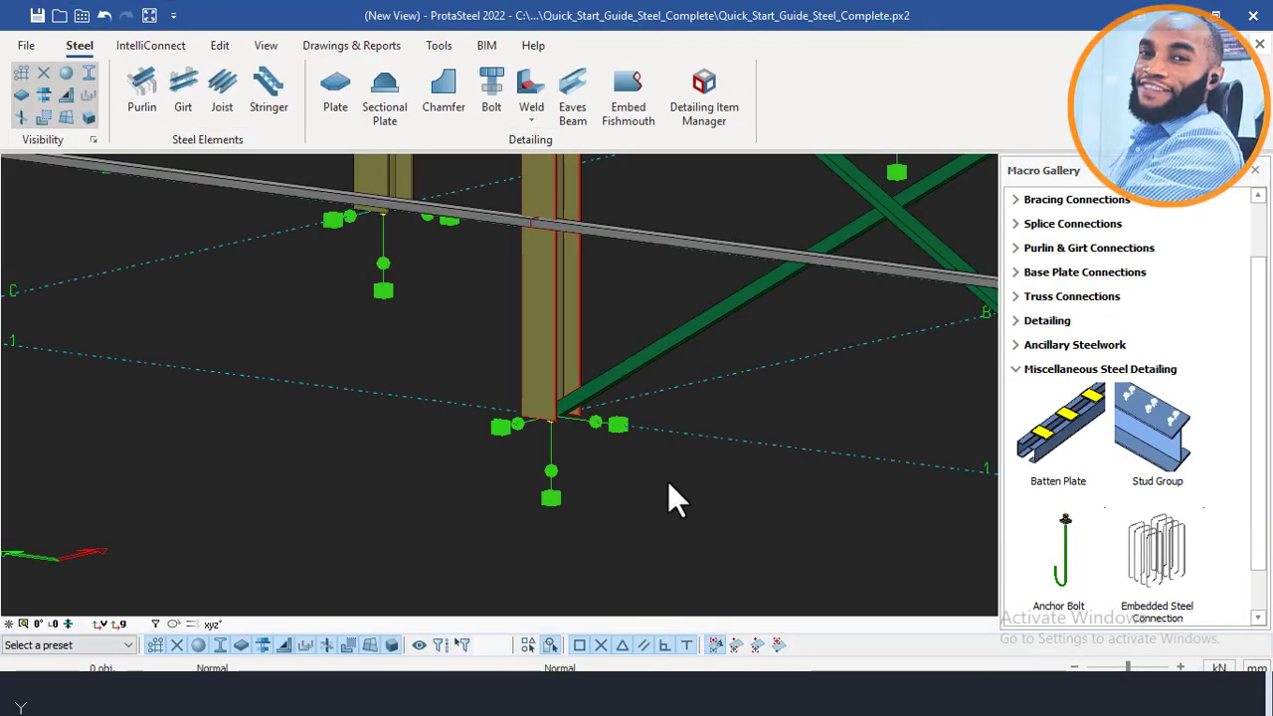
{"action": "middle_click_drag", "start_coordinate": [633, 417], "coordinate": [625, 417]}
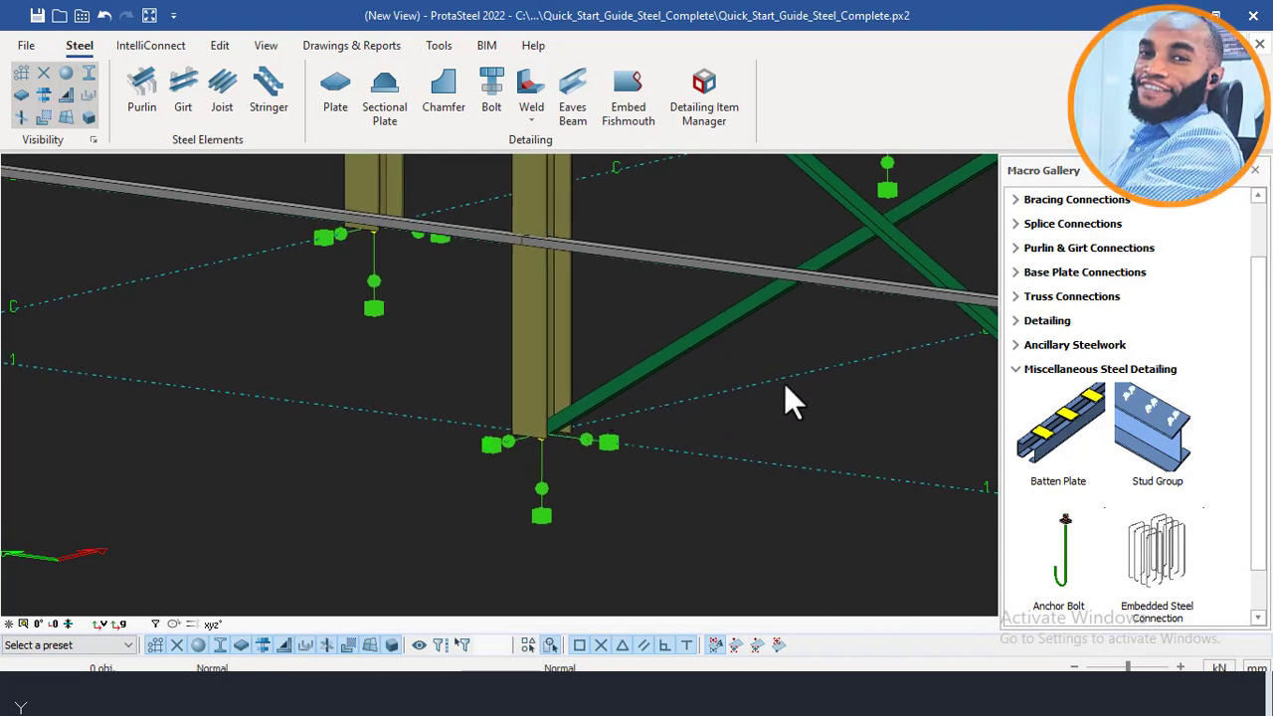
{"action": "left_click", "coordinate": [1016, 272]}
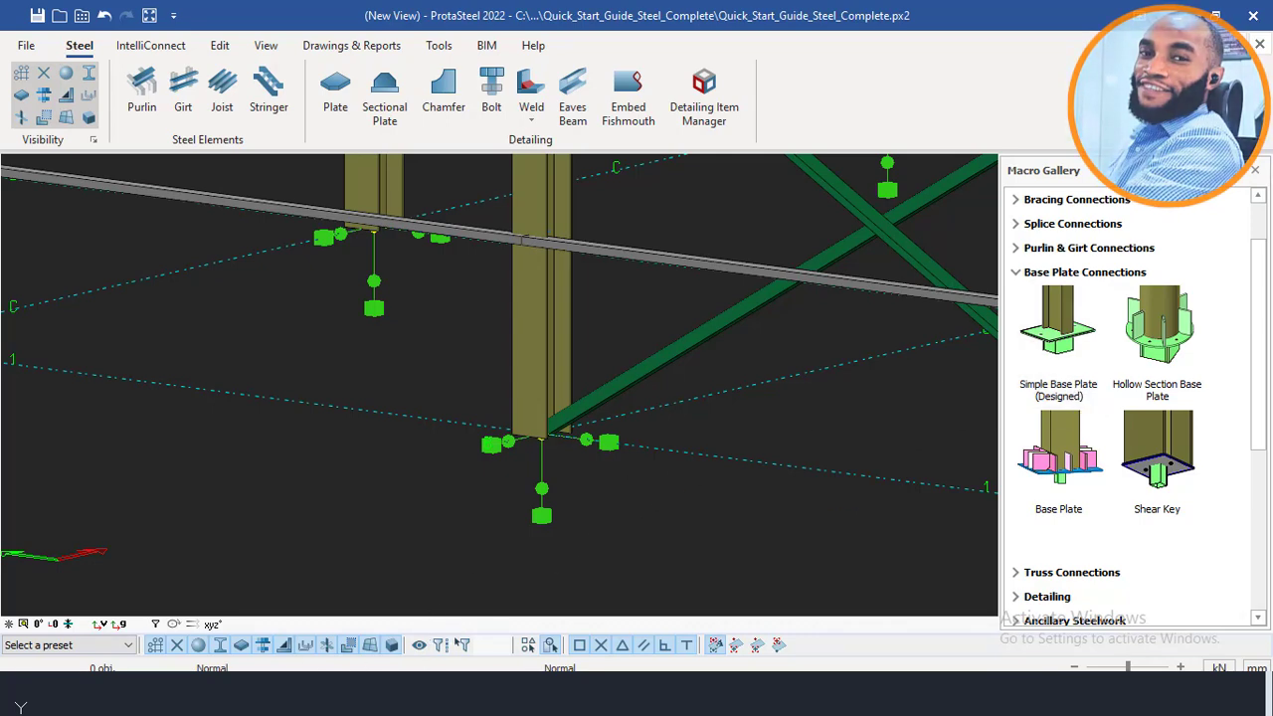
Switch to the AutoCAD base plate drawing, review the plate size and bolt spacing, and return to the ProtaSteel model.
{"action": "mouse_move", "coordinate": [184, 697]}
{"action": "left_click", "coordinate": [132, 602]}
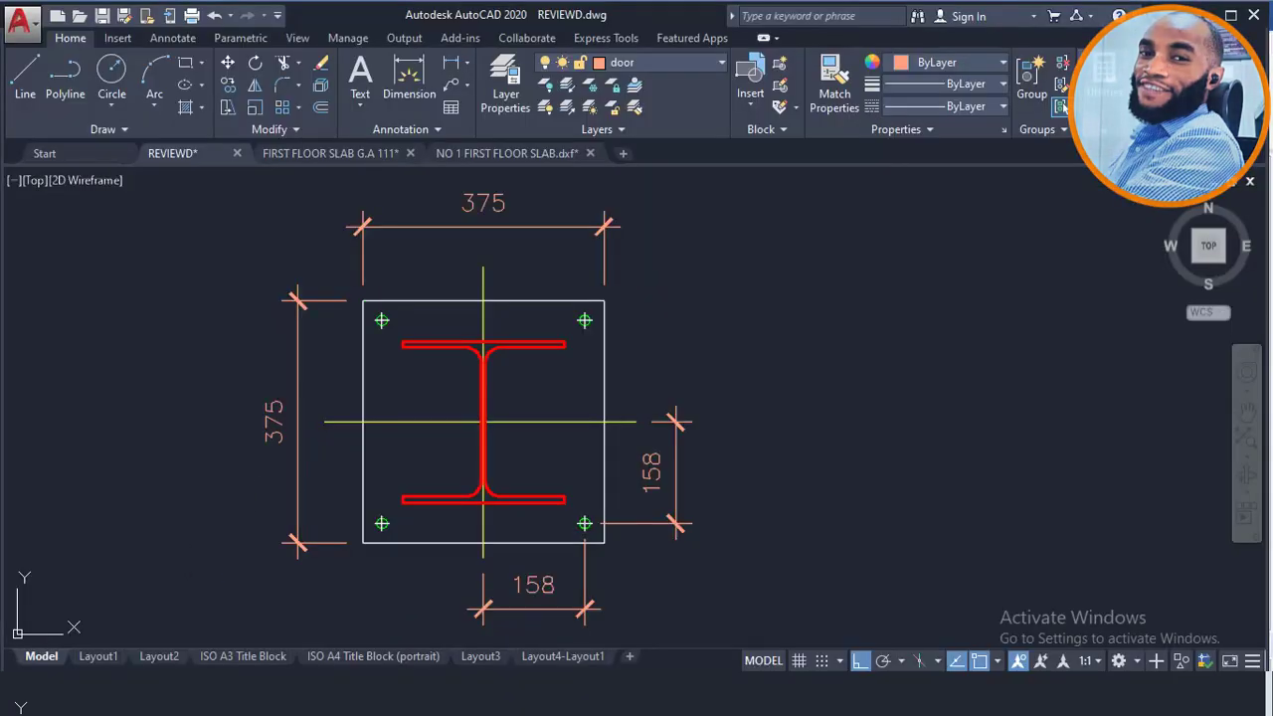
{"action": "middle_click_drag", "start_coordinate": [451, 376], "coordinate": [455, 432]}
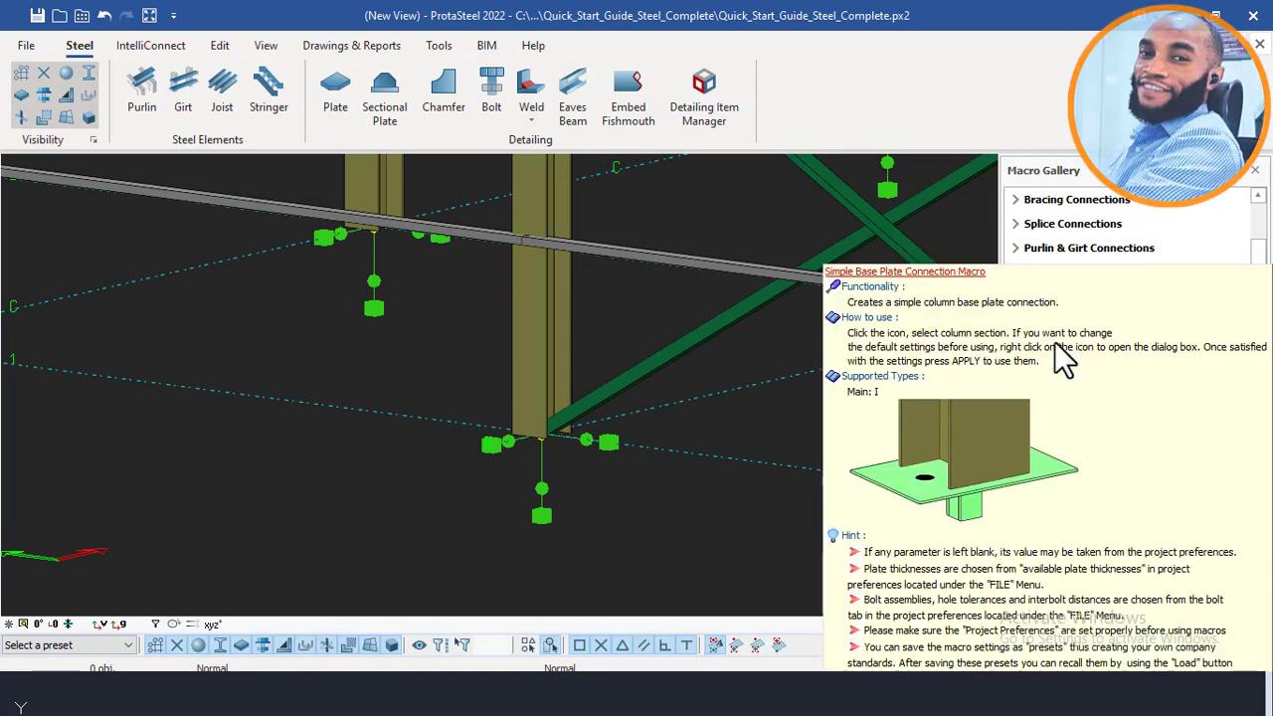
{"action": "mouse_move", "coordinate": [1056, 342]}
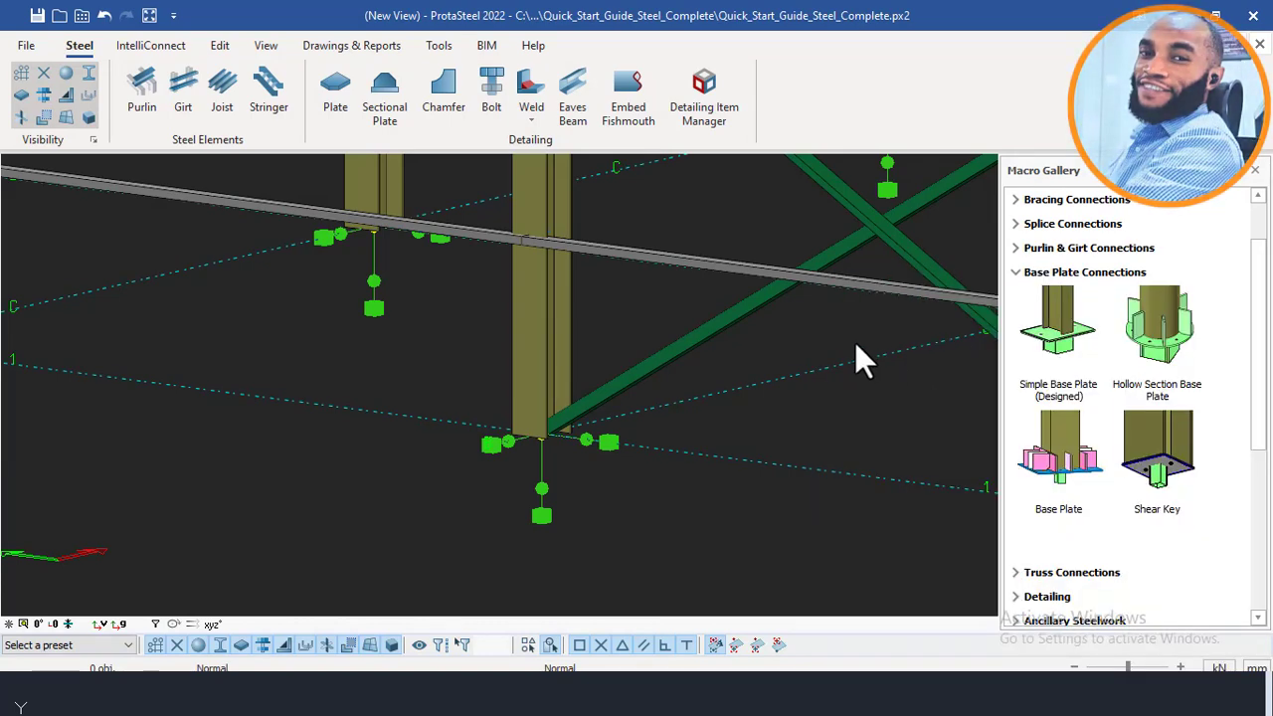
{"action": "mouse_move", "coordinate": [296, 642]}
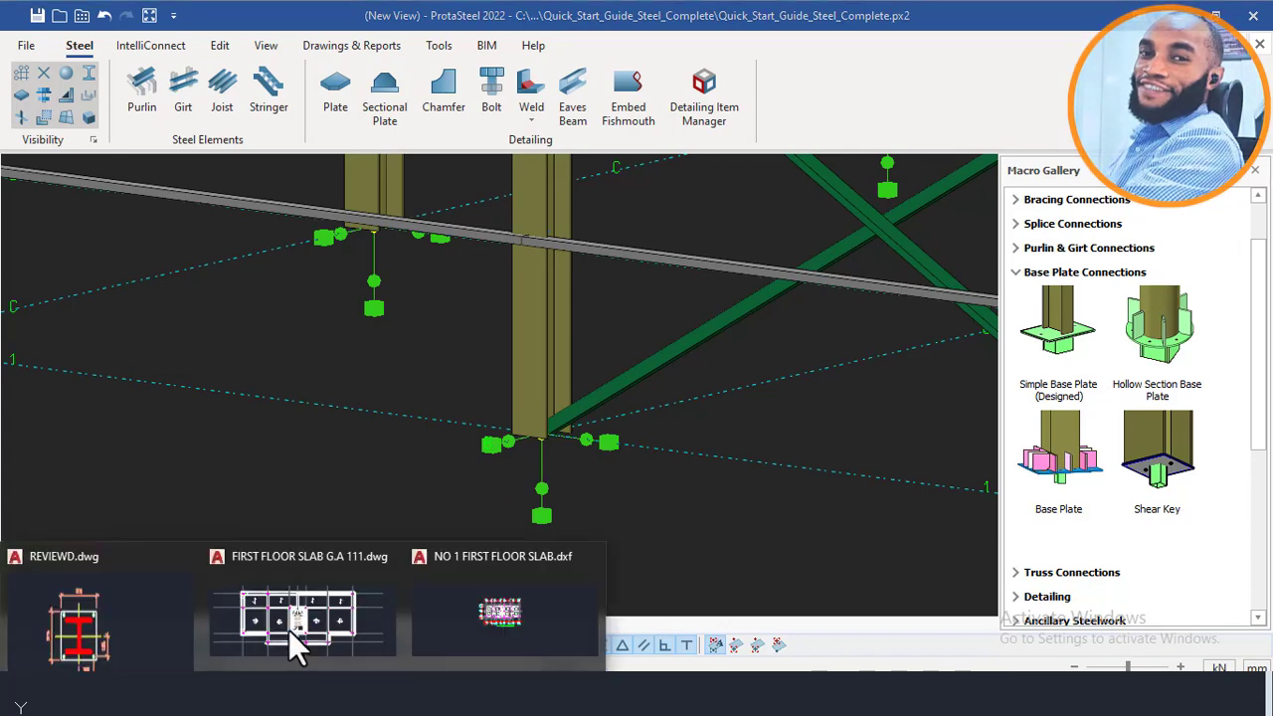
{"action": "left_click", "coordinate": [119, 627]}
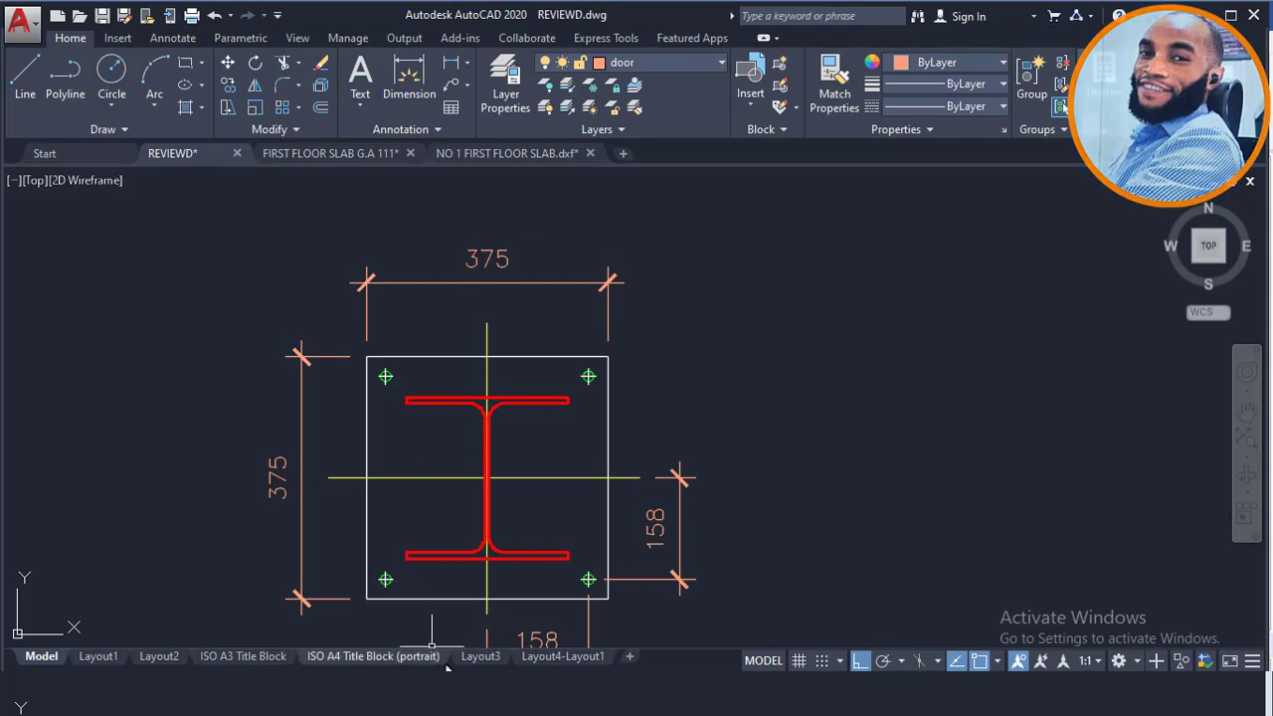
{"action": "key", "text": "alt+Tab"}
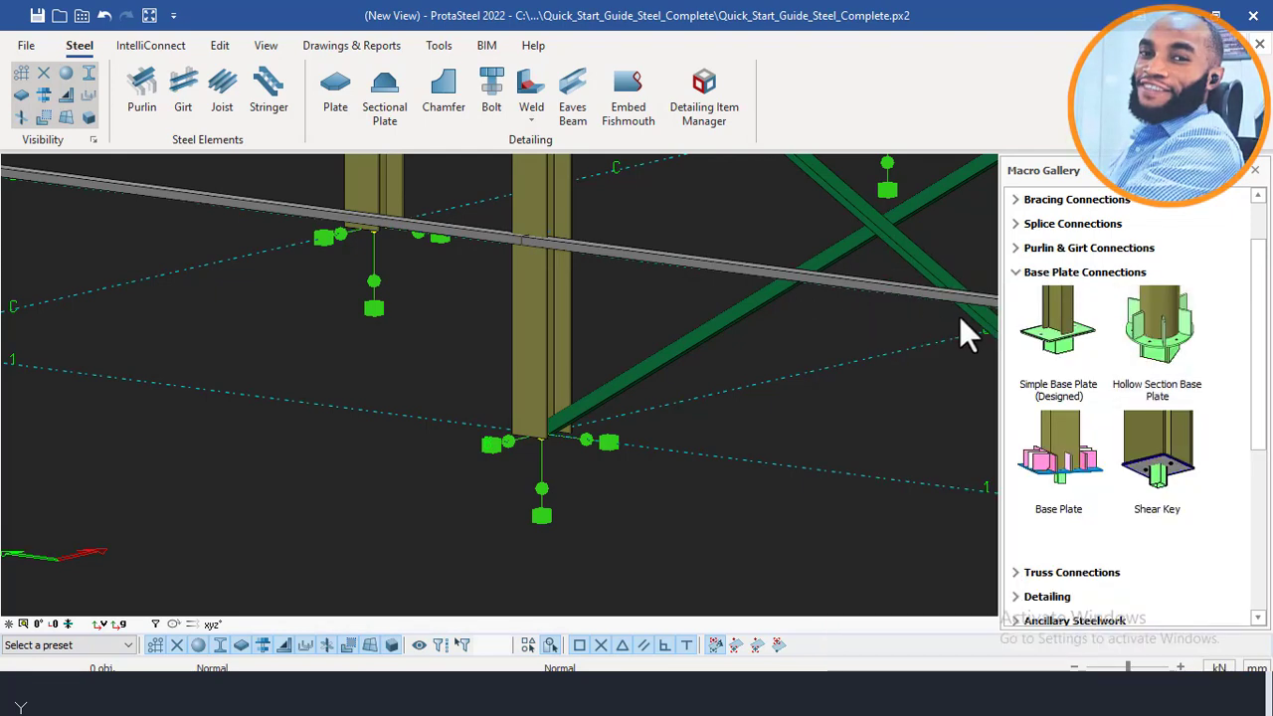
Open the Simple Base Plate (Designed) macro properties and set the plate to 375 by 375 with a thickness of 12.
{"action": "double_click", "coordinate": [1058, 336]}
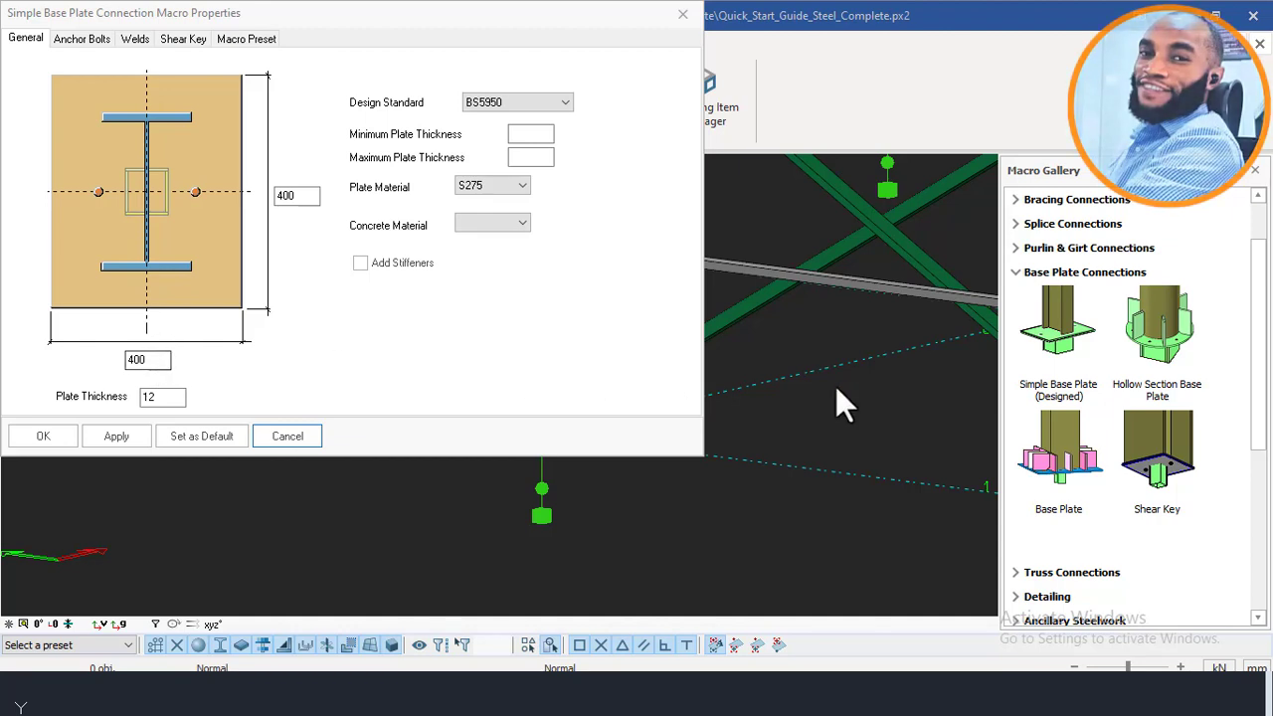
{"action": "double_click", "coordinate": [163, 362]}
{"action": "type", "text": "375"}
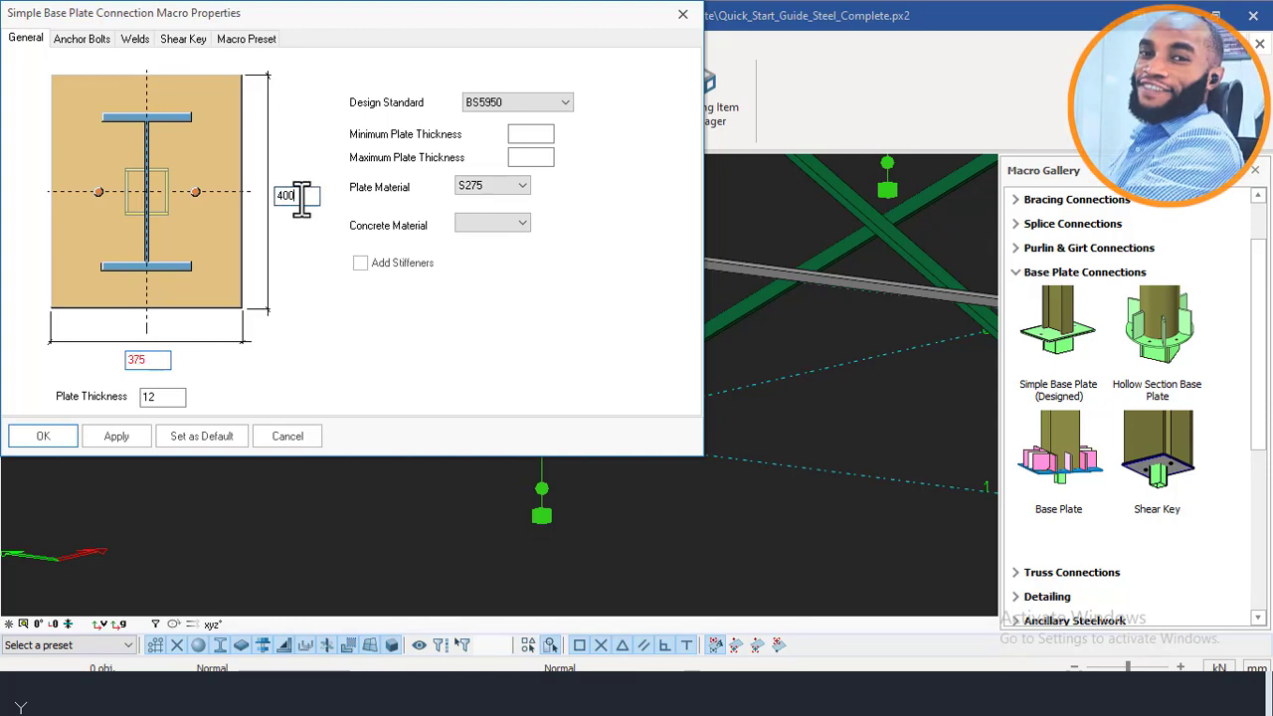
{"action": "double_click", "coordinate": [284, 196]}
{"action": "double_click", "coordinate": [159, 396]}
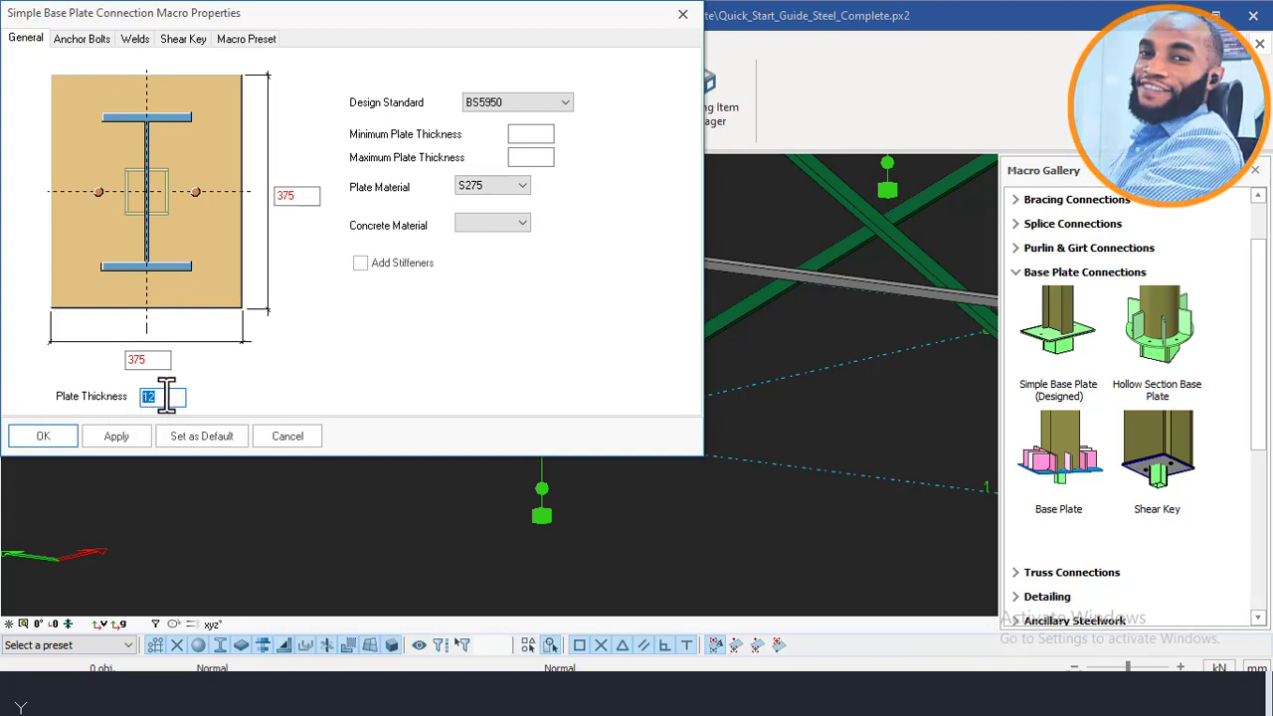
{"action": "type", "text": "12"}
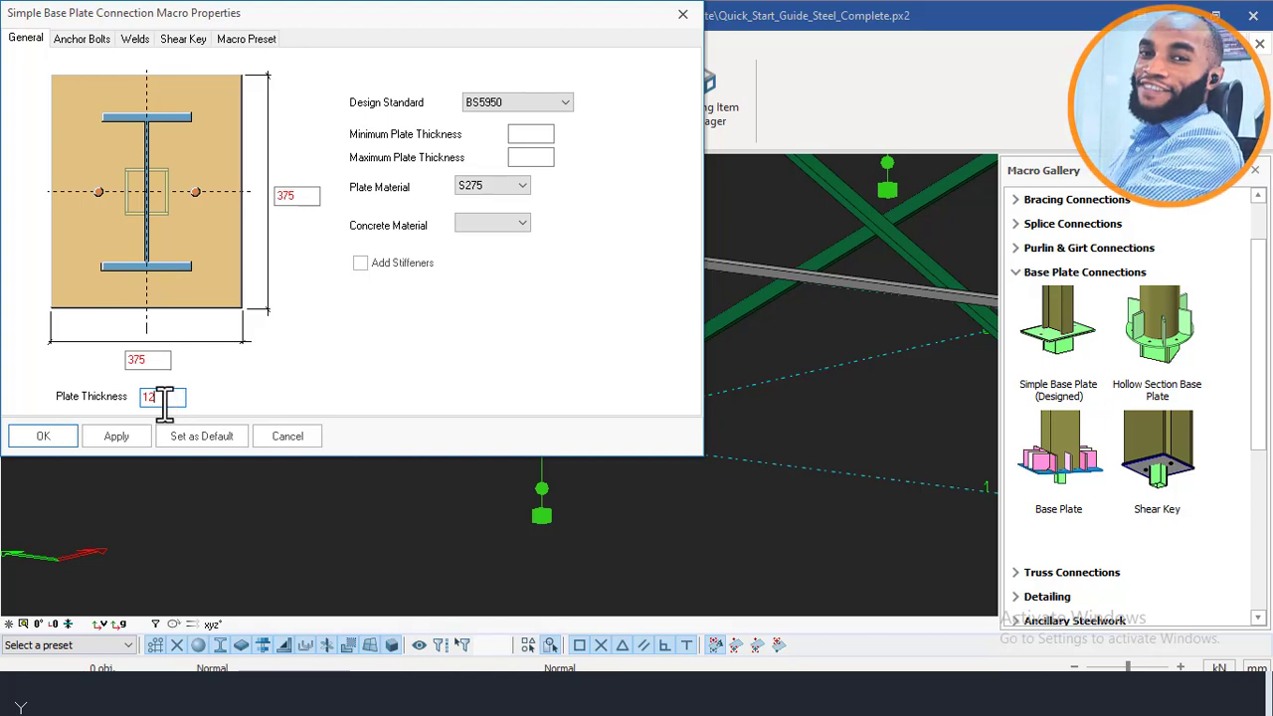
{"action": "double_click", "coordinate": [154, 398]}
Set the base plate macro's design standard to EC3 and its plate material to S275.
{"action": "left_click", "coordinate": [546, 104]}
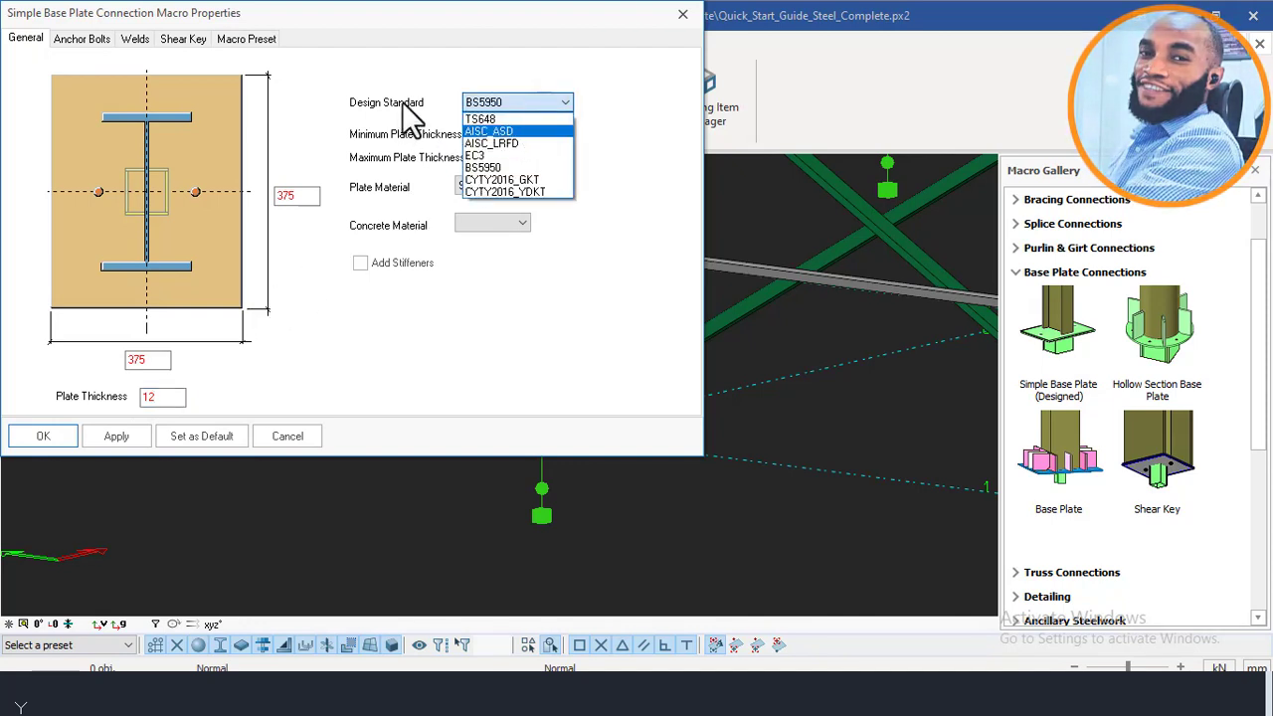
{"action": "left_click", "coordinate": [491, 117]}
{"action": "left_click", "coordinate": [506, 104]}
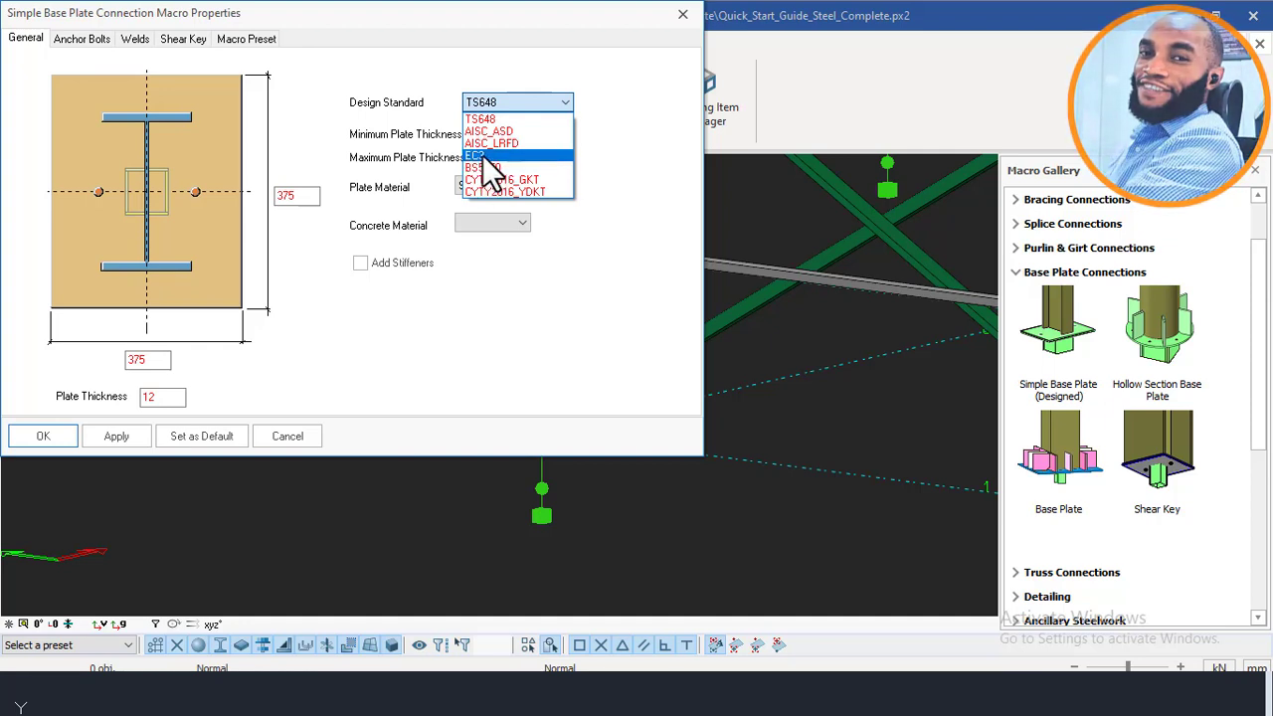
{"action": "left_click", "coordinate": [485, 157]}
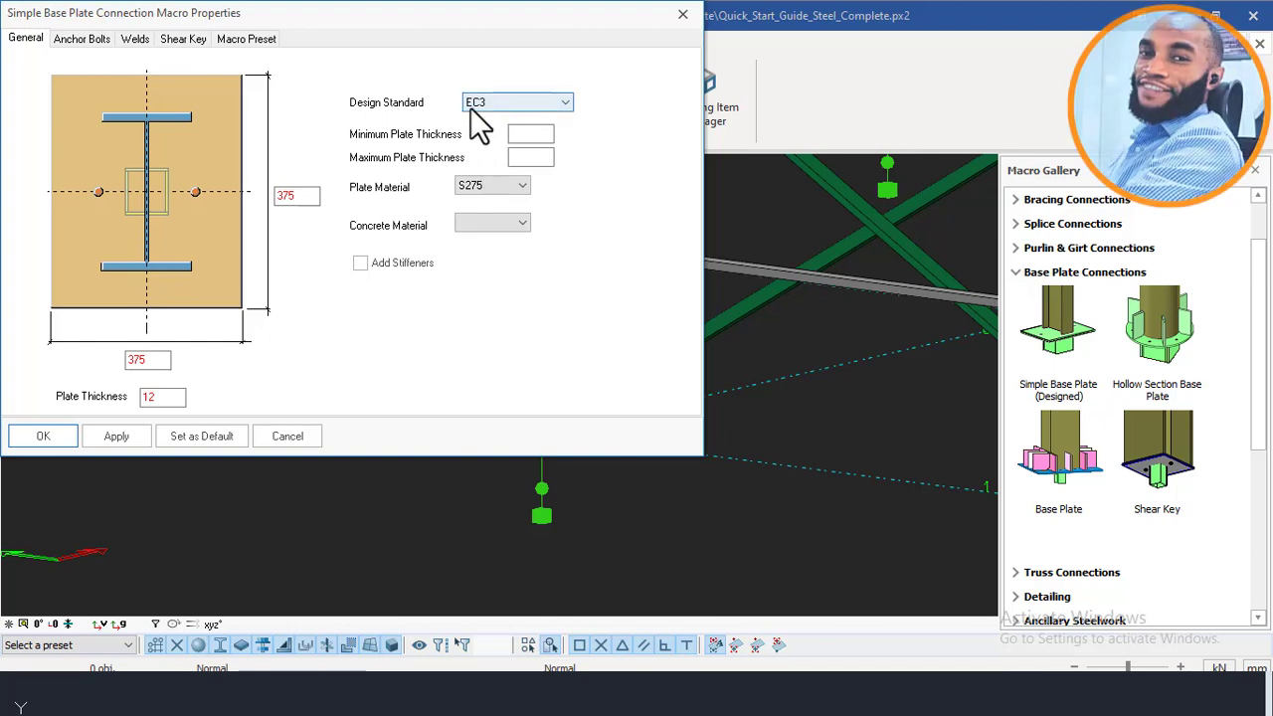
{"action": "left_click", "coordinate": [489, 186]}
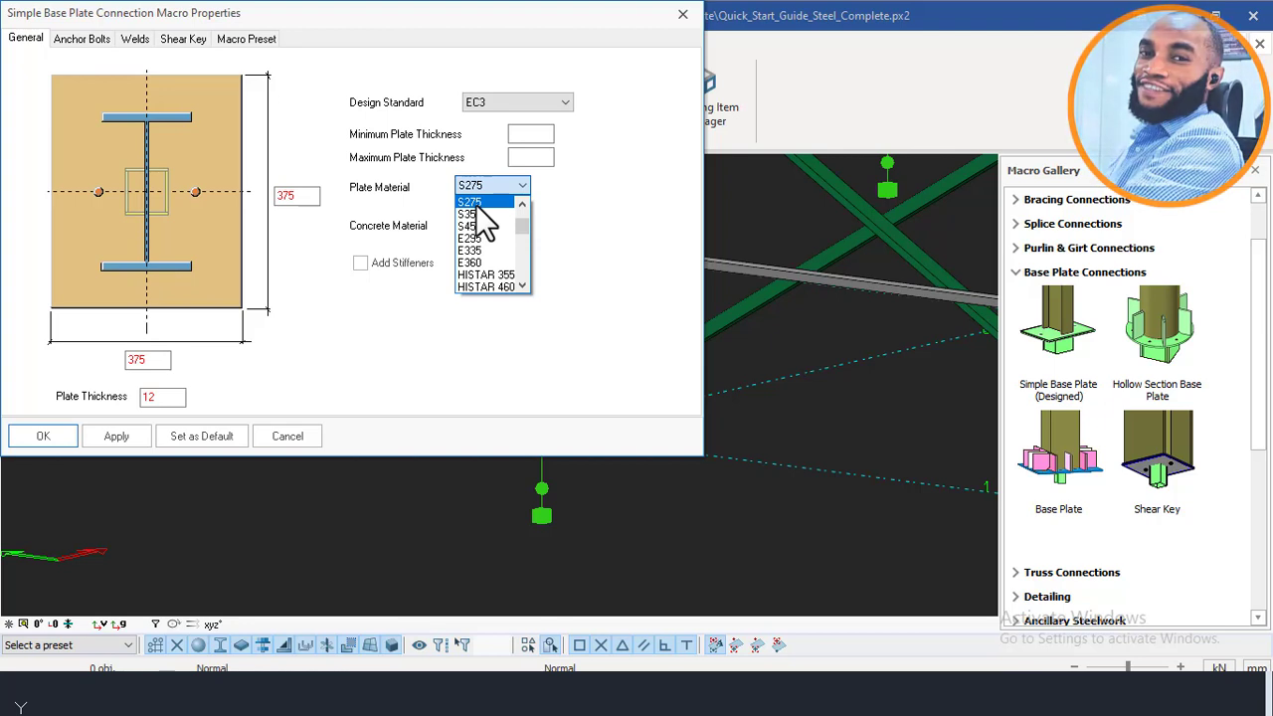
{"action": "left_click", "coordinate": [475, 204]}
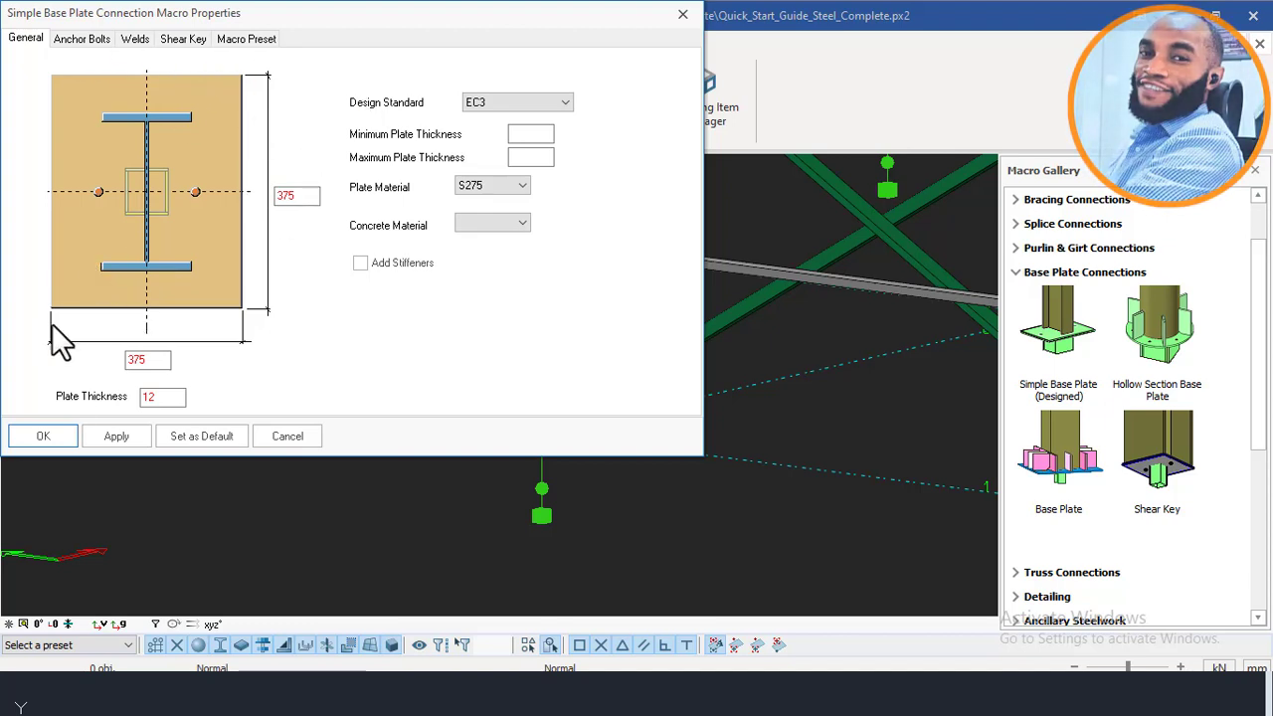
Set the anchor bolts to M16 with a hole tolerance of 2, apply the base plate macro settings and close them.
{"action": "left_click", "coordinate": [90, 39]}
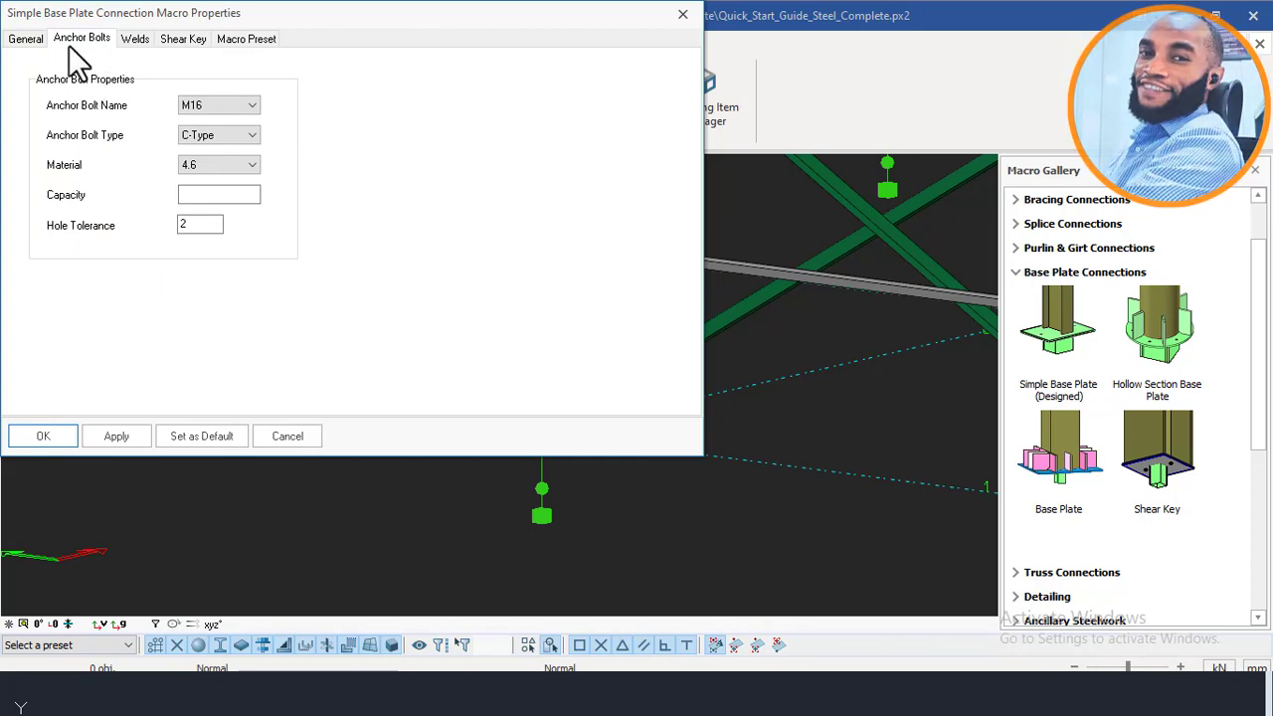
{"action": "left_click", "coordinate": [251, 108]}
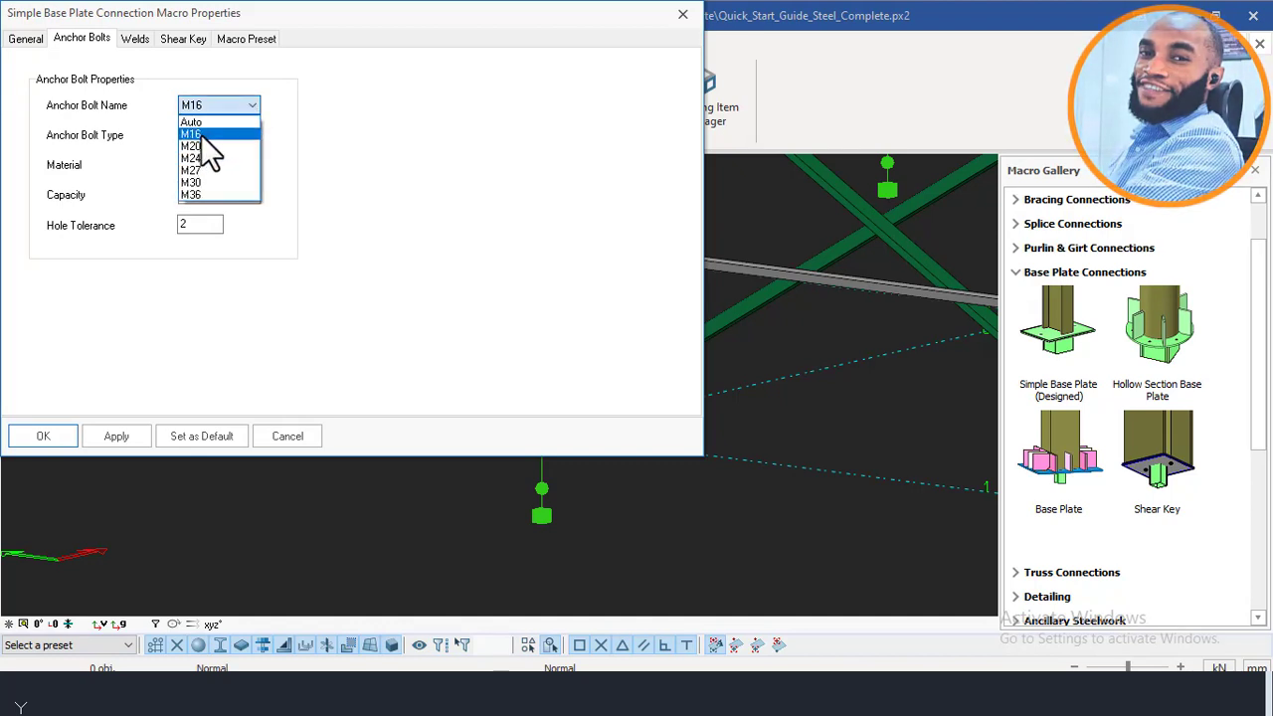
{"action": "left_click", "coordinate": [205, 132]}
{"action": "left_click", "coordinate": [215, 108]}
{"action": "left_click", "coordinate": [194, 146]}
{"action": "left_click", "coordinate": [219, 104]}
{"action": "left_click", "coordinate": [205, 132]}
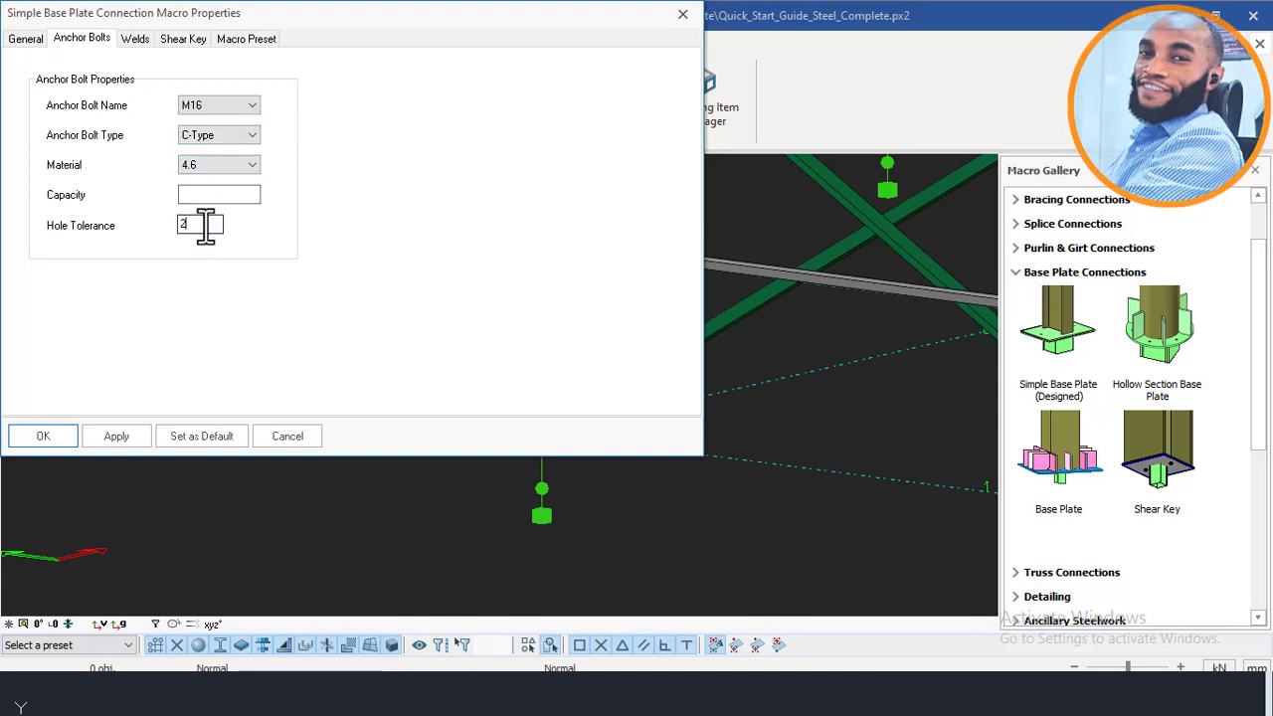
{"action": "left_click_drag", "start_coordinate": [205, 226], "coordinate": [175, 228]}
{"action": "type", "text": "4"}
{"action": "left_click", "coordinate": [108, 437]}
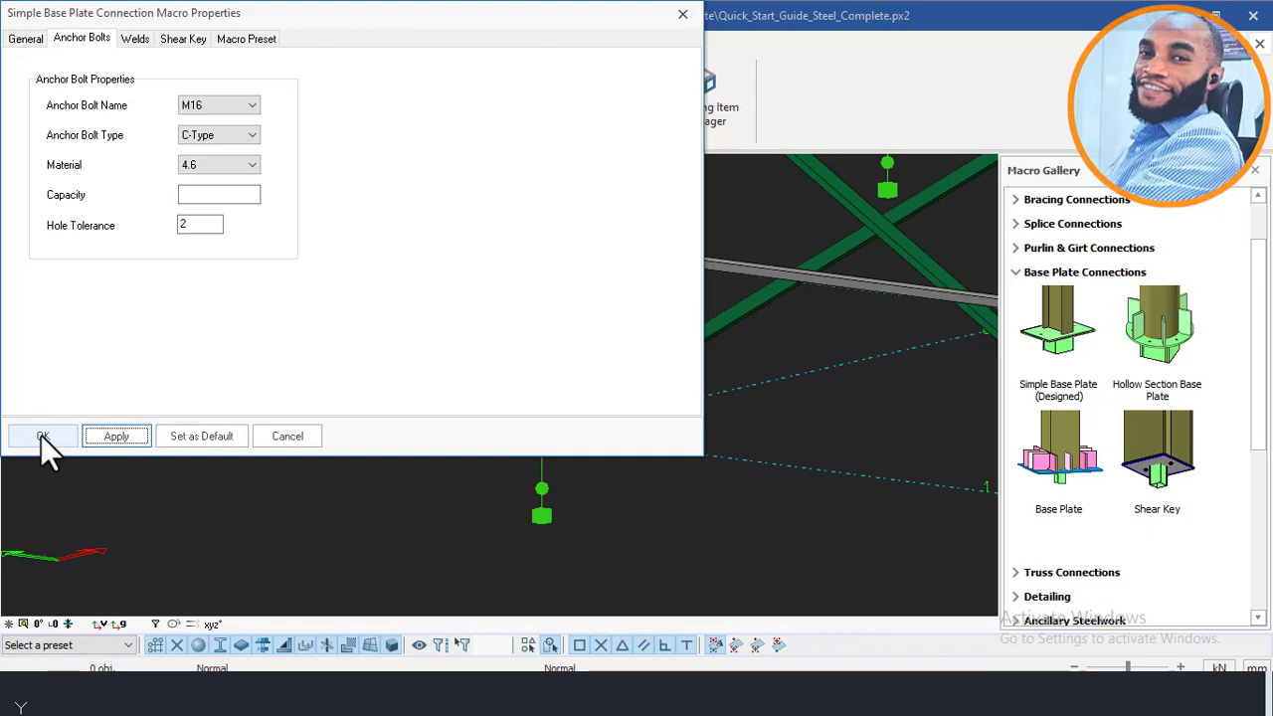
{"action": "left_click", "coordinate": [41, 436]}
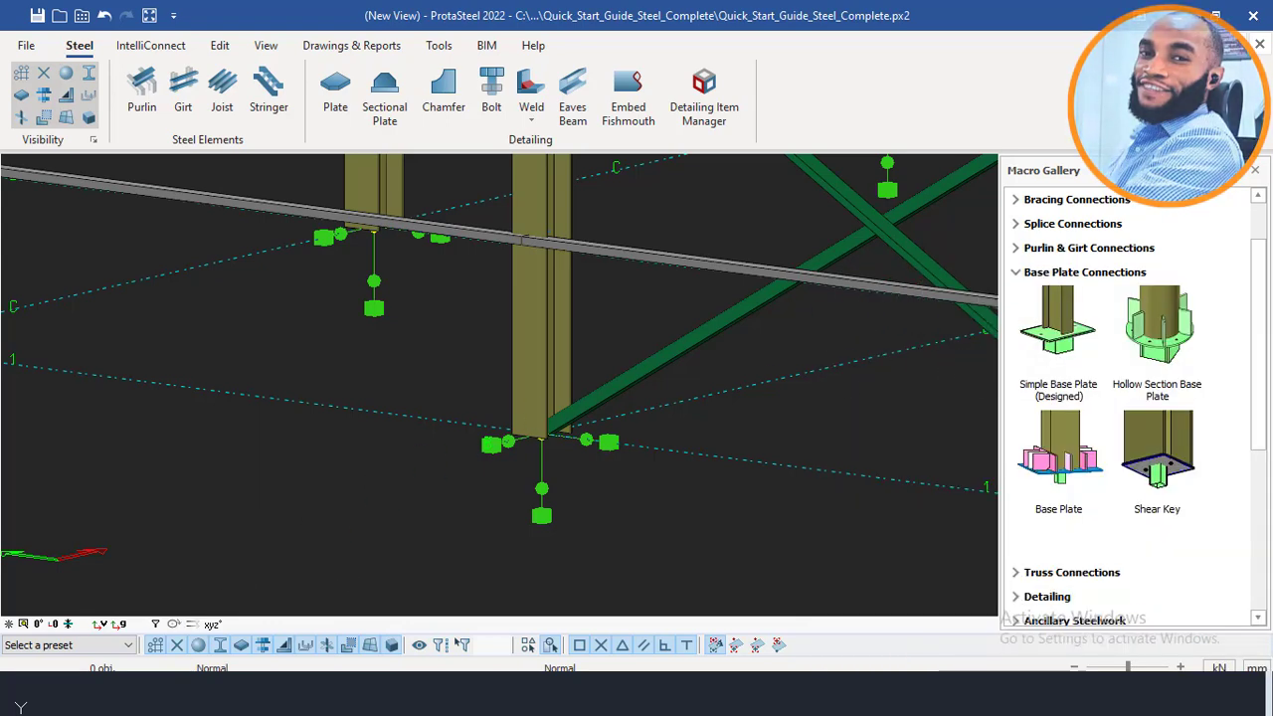
Check the AutoCAD base plate layout once more, return to ProtaSteel, and apply the simple base plate macro to the column at grid 1/B.
{"action": "left_click", "coordinate": [162, 592]}
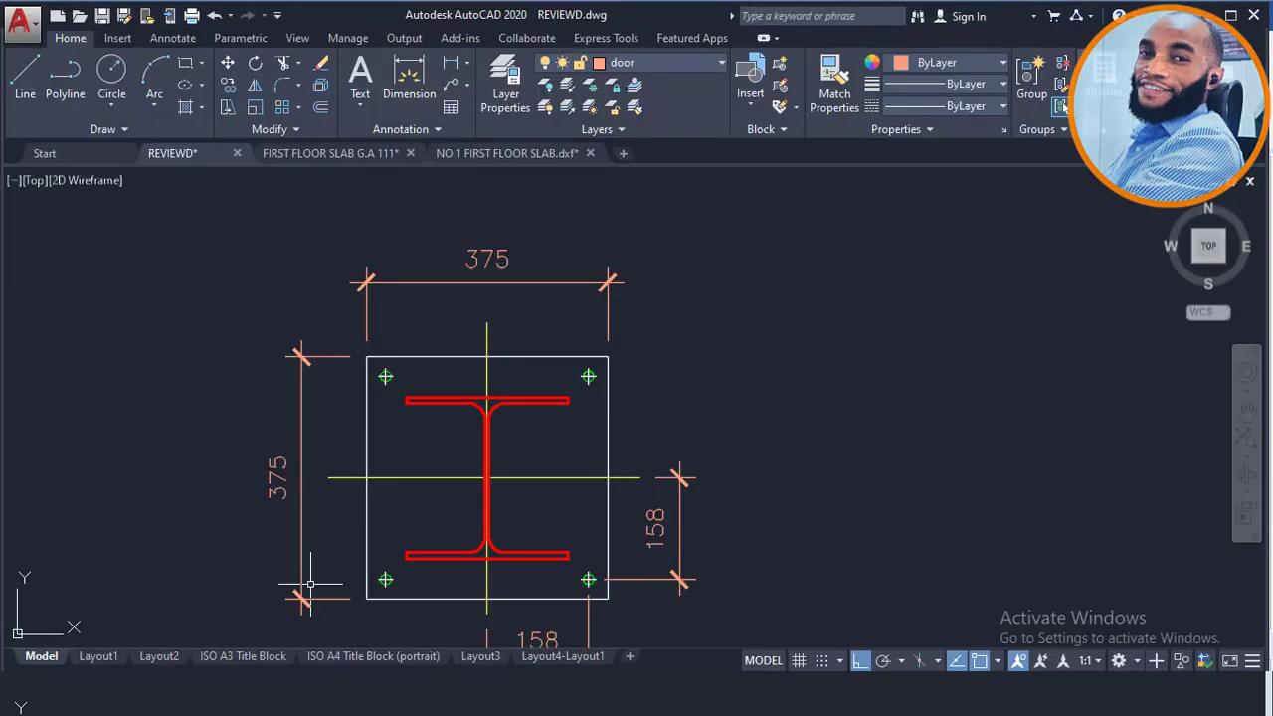
{"action": "key", "text": "alt+Tab"}
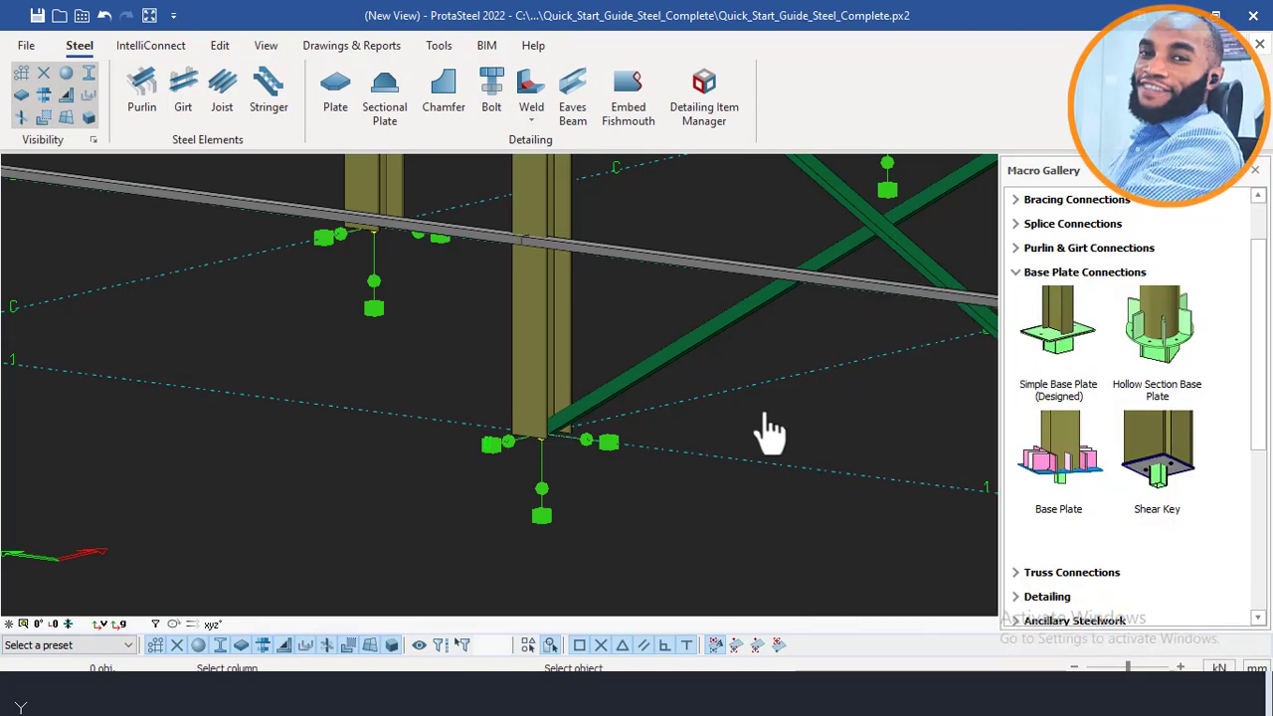
{"action": "left_click", "coordinate": [547, 374]}
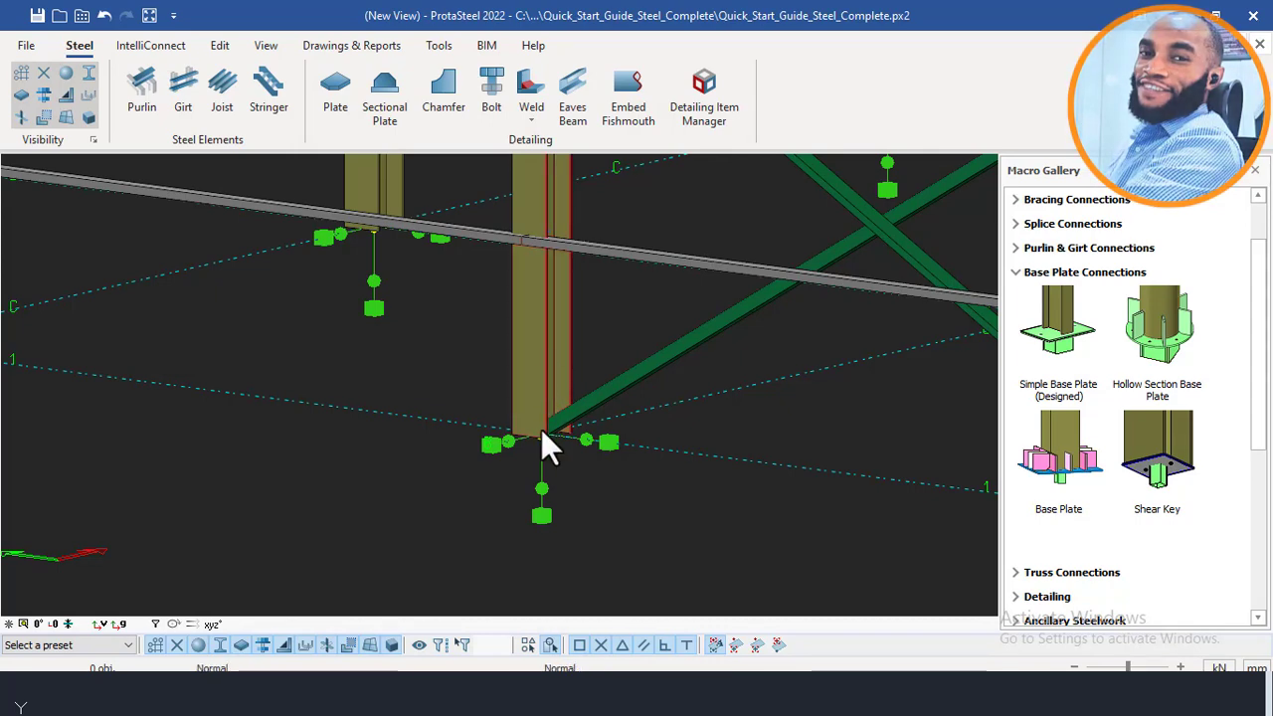
{"action": "scroll", "coordinate": [543, 438], "scroll_direction": "up", "scroll_amount": 3}
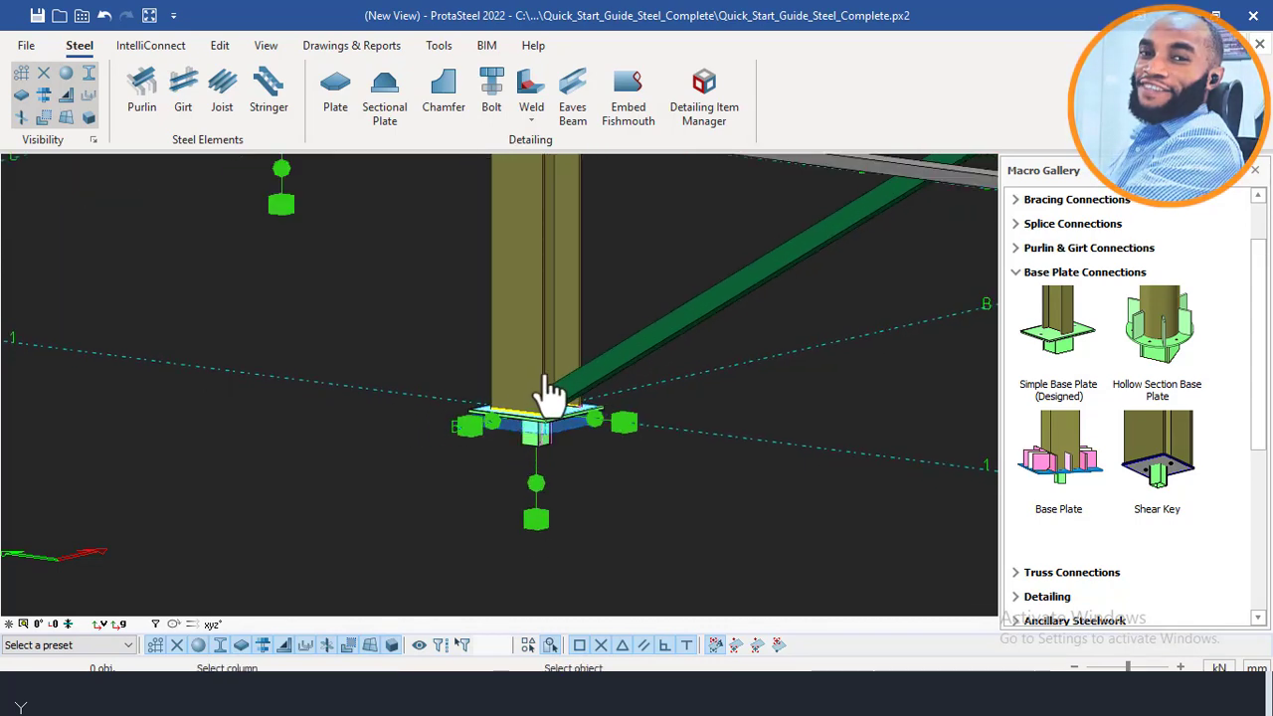
{"action": "scroll", "coordinate": [545, 388], "scroll_direction": "down", "scroll_amount": 2}
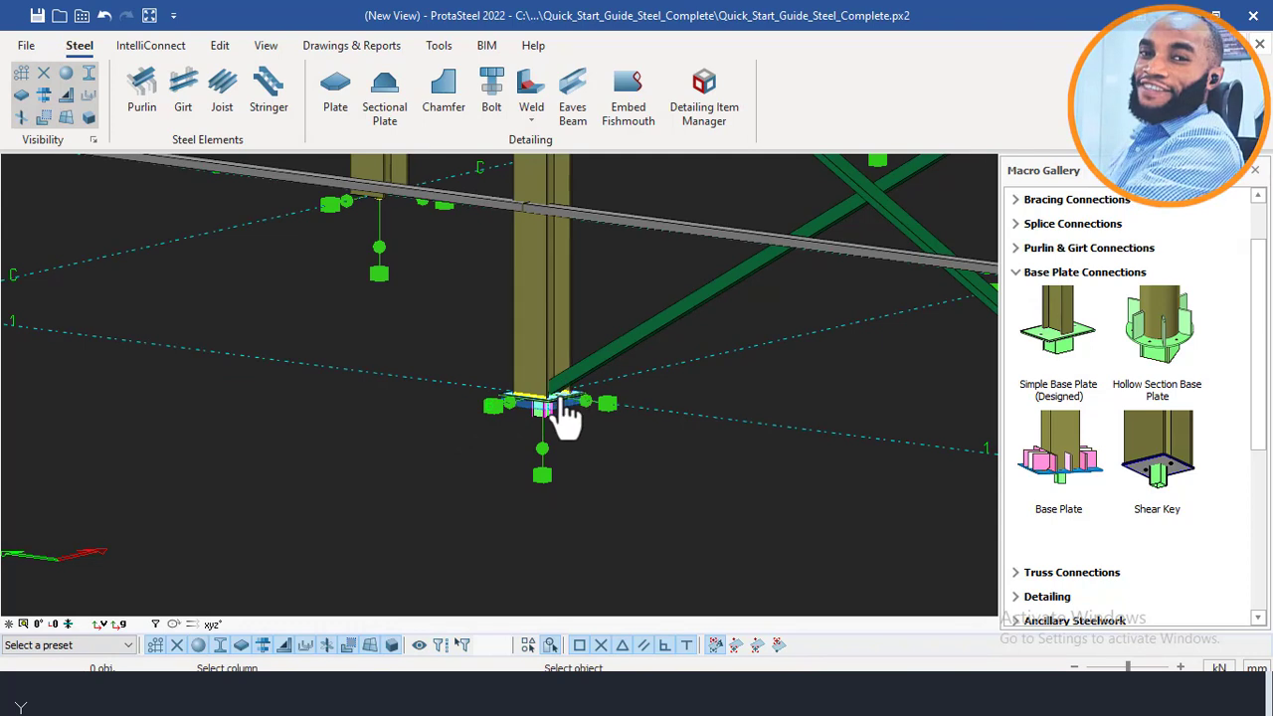
{"action": "key", "text": "Escape"}
Select the new base plate and examine its bolt holes, welds and shear key from both sides of the column.
{"action": "scroll", "coordinate": [555, 410], "scroll_direction": "up", "scroll_amount": 3}
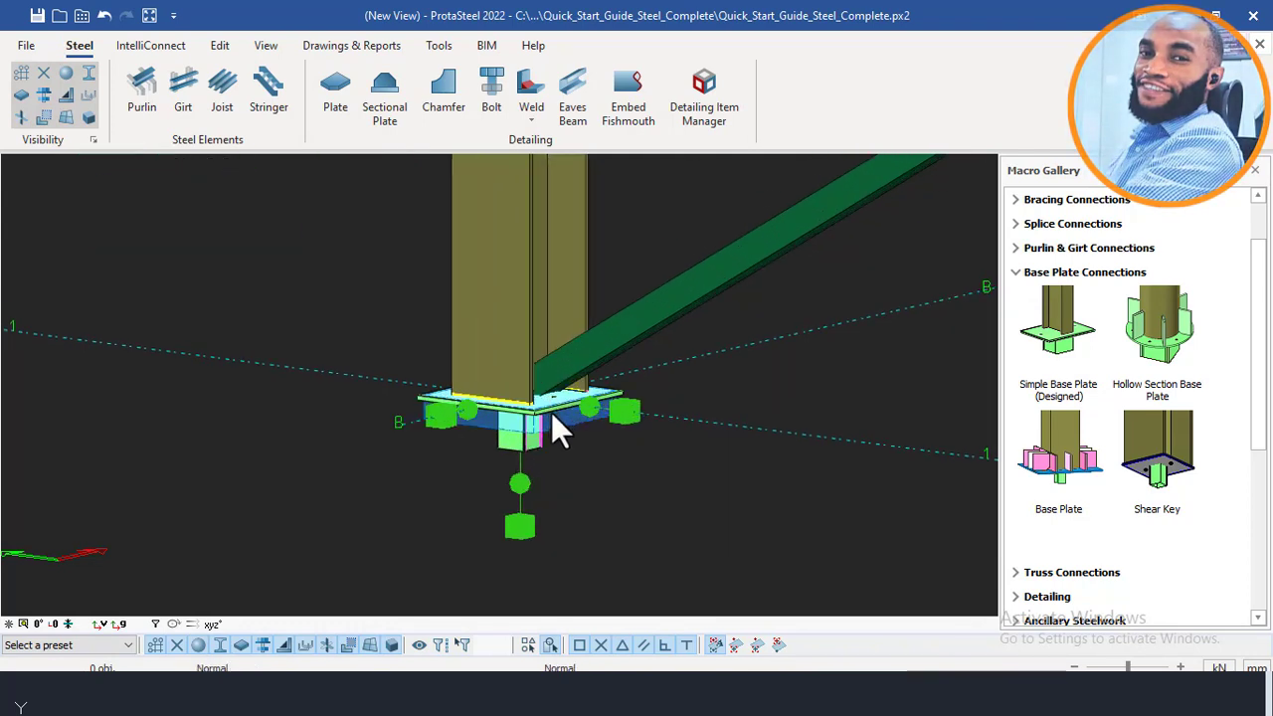
{"action": "scroll", "coordinate": [552, 412], "scroll_direction": "up", "scroll_amount": 1}
{"action": "middle_click_drag", "start_coordinate": [551, 412], "coordinate": [546, 417]}
{"action": "scroll", "coordinate": [544, 400], "scroll_direction": "down", "scroll_amount": 3}
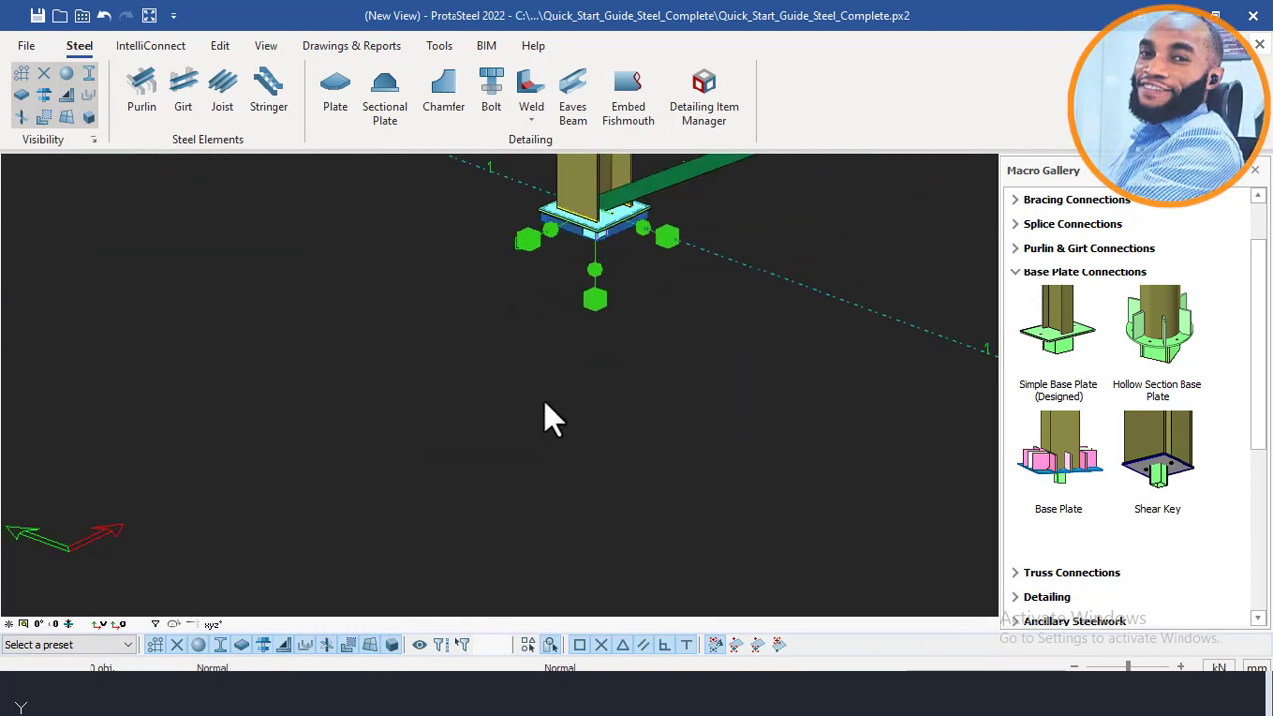
{"action": "scroll", "coordinate": [544, 400], "scroll_direction": "down", "scroll_amount": 1}
{"action": "middle_click_drag", "start_coordinate": [564, 331], "coordinate": [537, 352]}
{"action": "scroll", "coordinate": [570, 290], "scroll_direction": "up", "scroll_amount": 3}
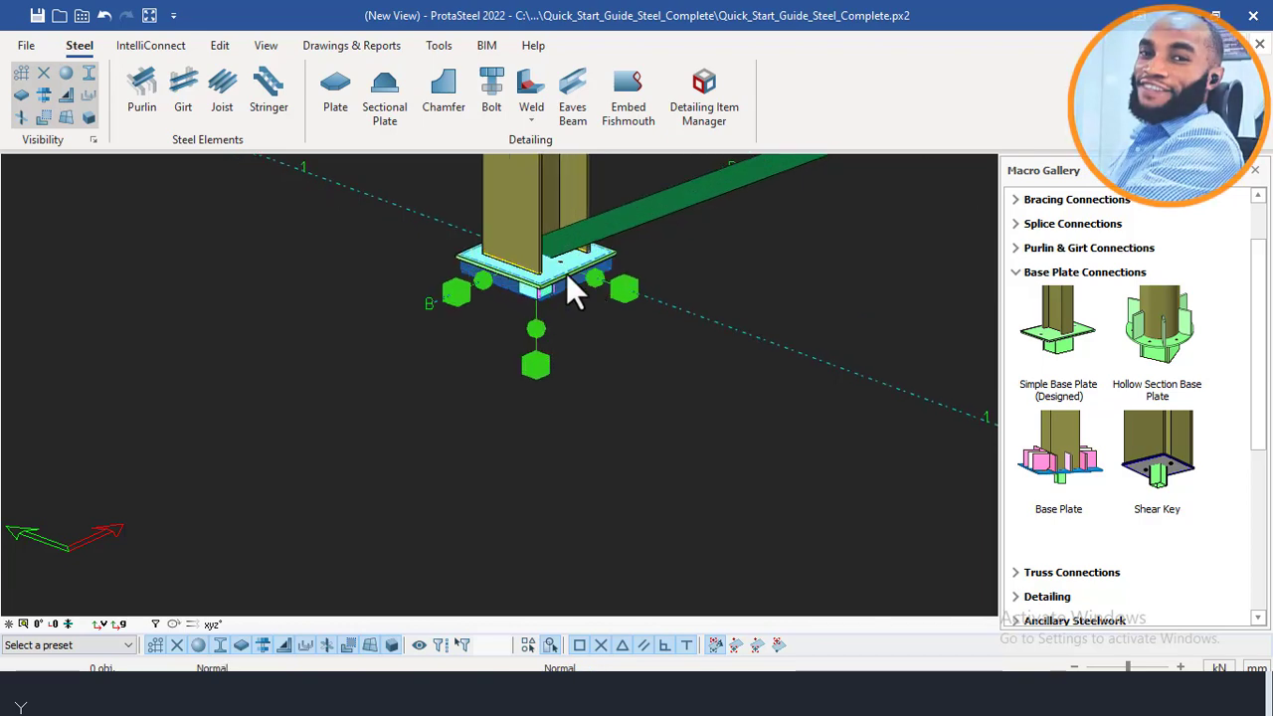
{"action": "left_click", "coordinate": [568, 275]}
{"action": "scroll", "coordinate": [567, 273], "scroll_direction": "up", "scroll_amount": 5}
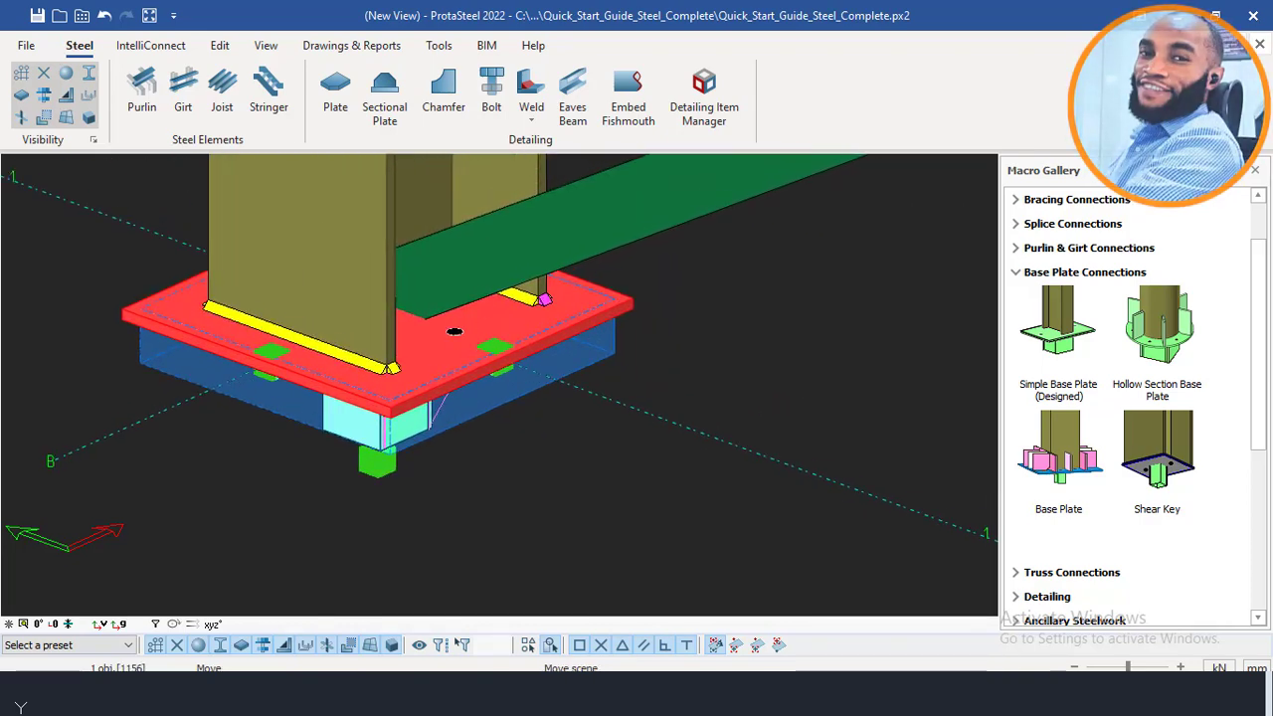
{"action": "middle_click_drag", "start_coordinate": [461, 357], "coordinate": [547, 362]}
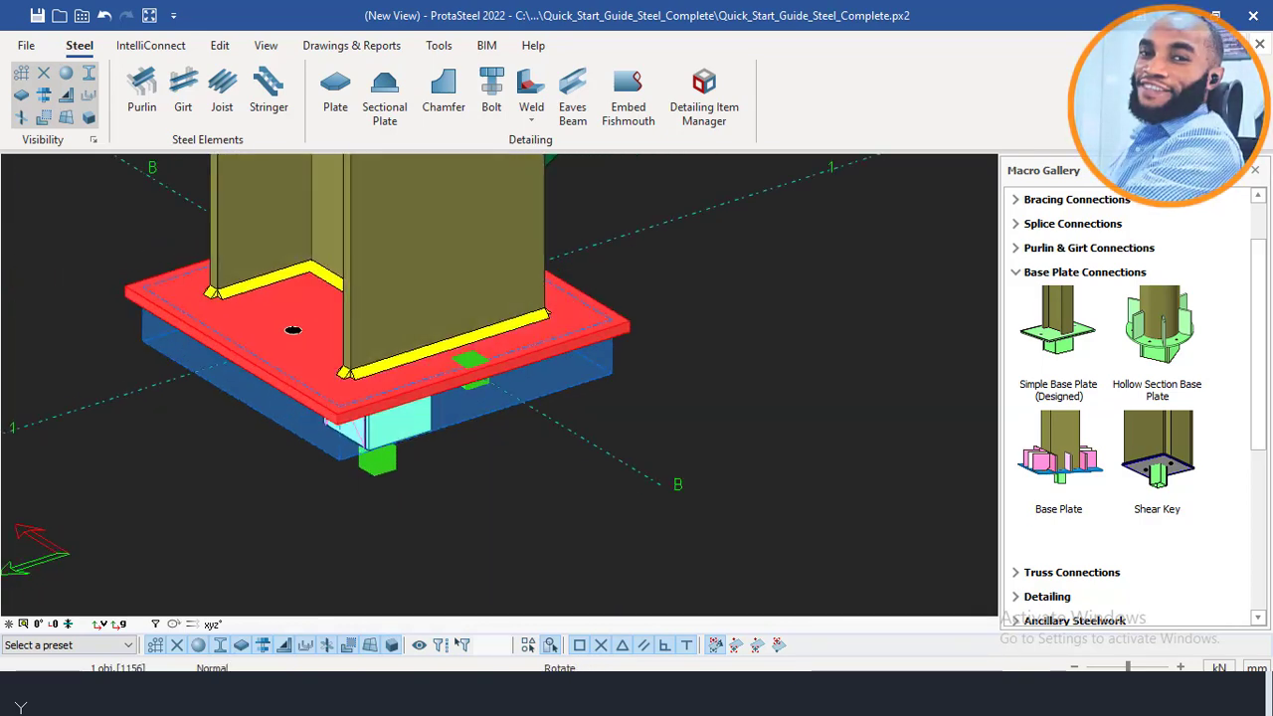
{"action": "scroll", "coordinate": [306, 323], "scroll_direction": "up", "scroll_amount": 4}
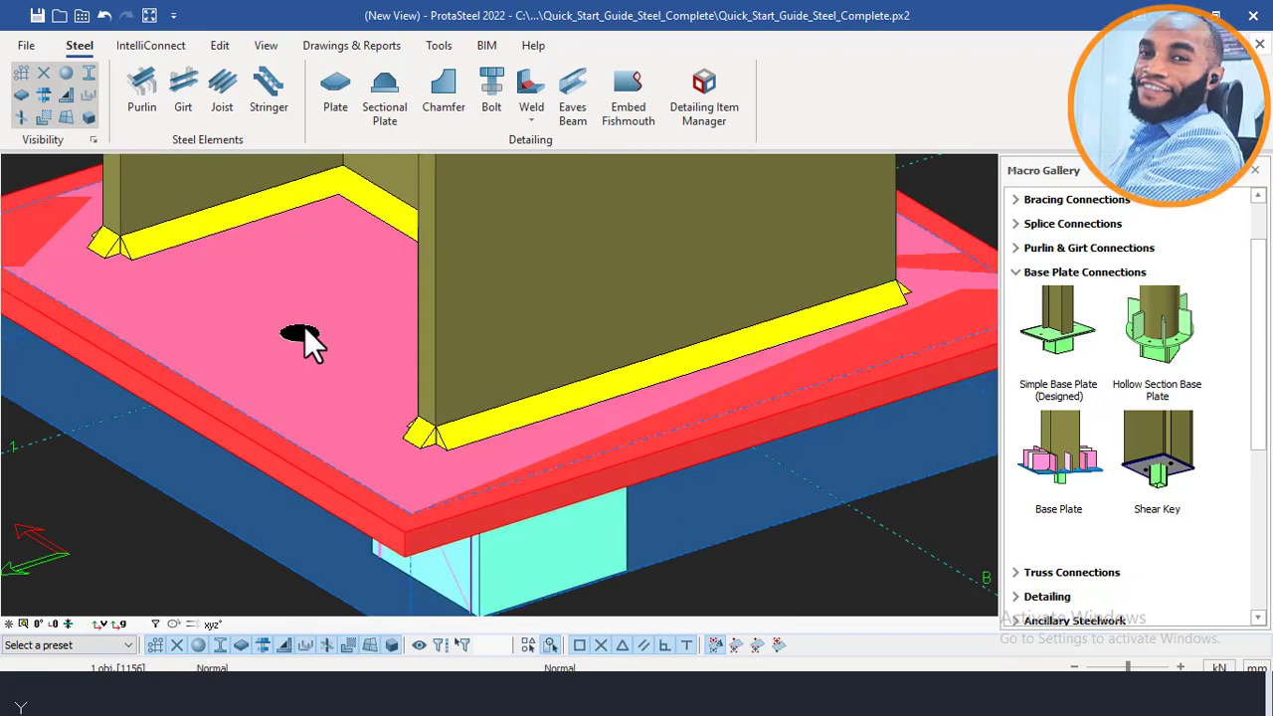
{"action": "scroll", "coordinate": [304, 327], "scroll_direction": "down", "scroll_amount": 2}
{"action": "scroll", "coordinate": [303, 321], "scroll_direction": "down", "scroll_amount": 2}
{"action": "middle_click_drag", "start_coordinate": [386, 294], "coordinate": [221, 224]}
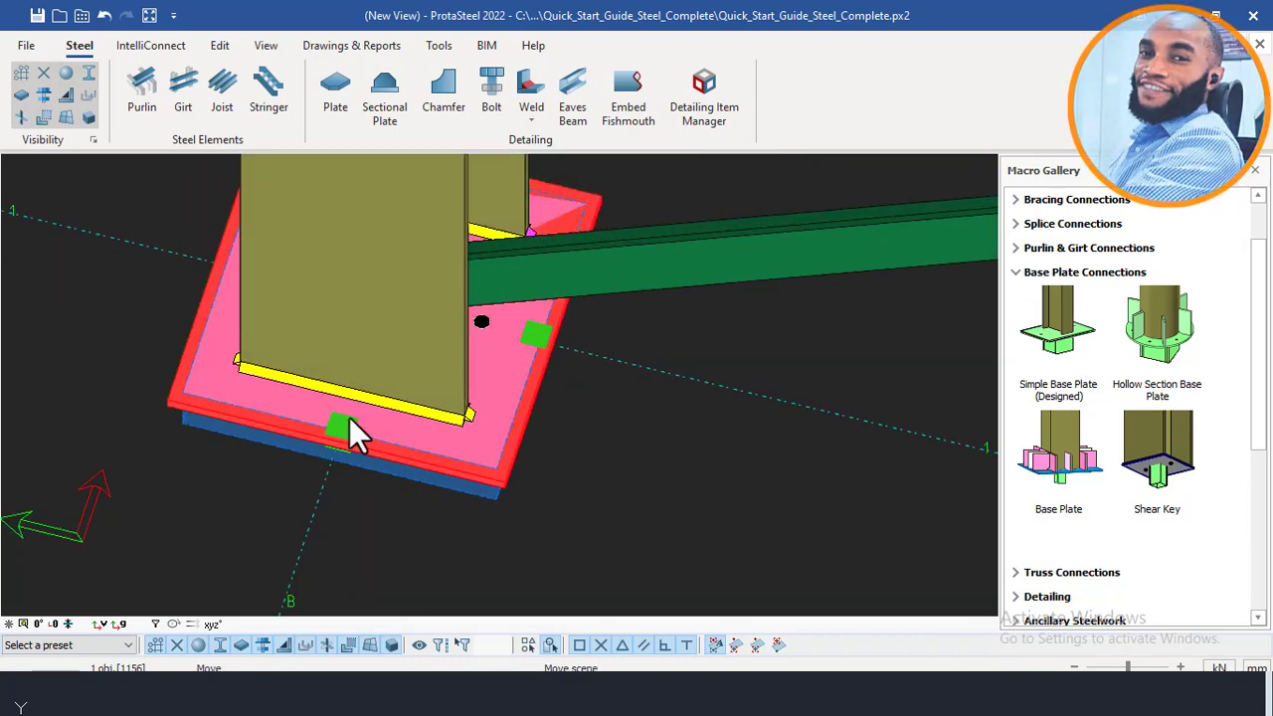
{"action": "middle_click_drag", "start_coordinate": [349, 417], "coordinate": [478, 400]}
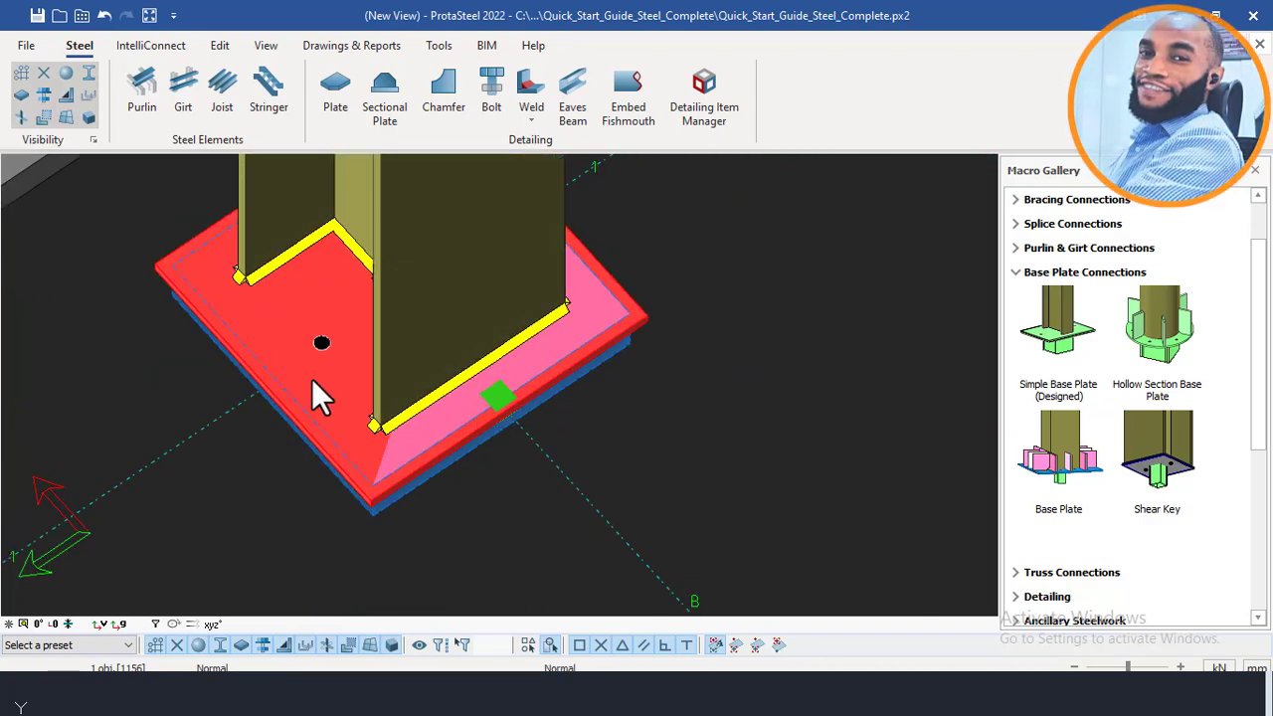
{"action": "scroll", "coordinate": [324, 364], "scroll_direction": "up", "scroll_amount": 3}
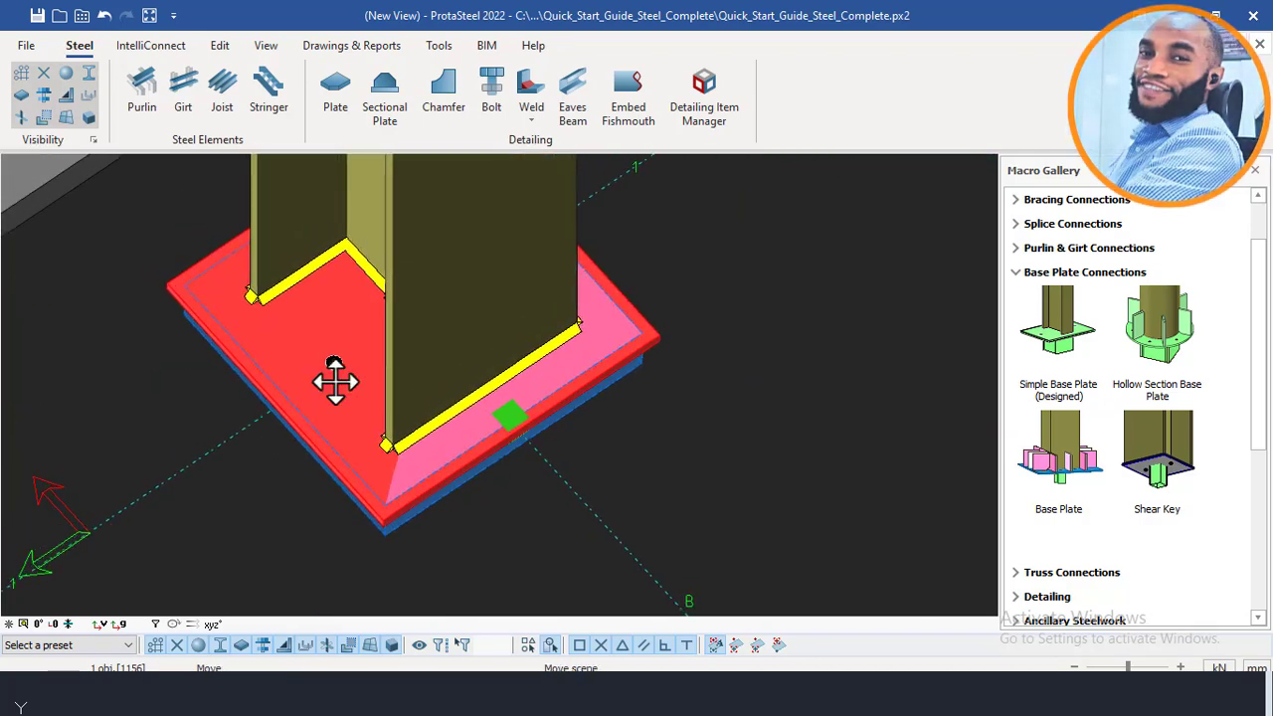
{"action": "middle_click_drag", "start_coordinate": [350, 351], "coordinate": [344, 326]}
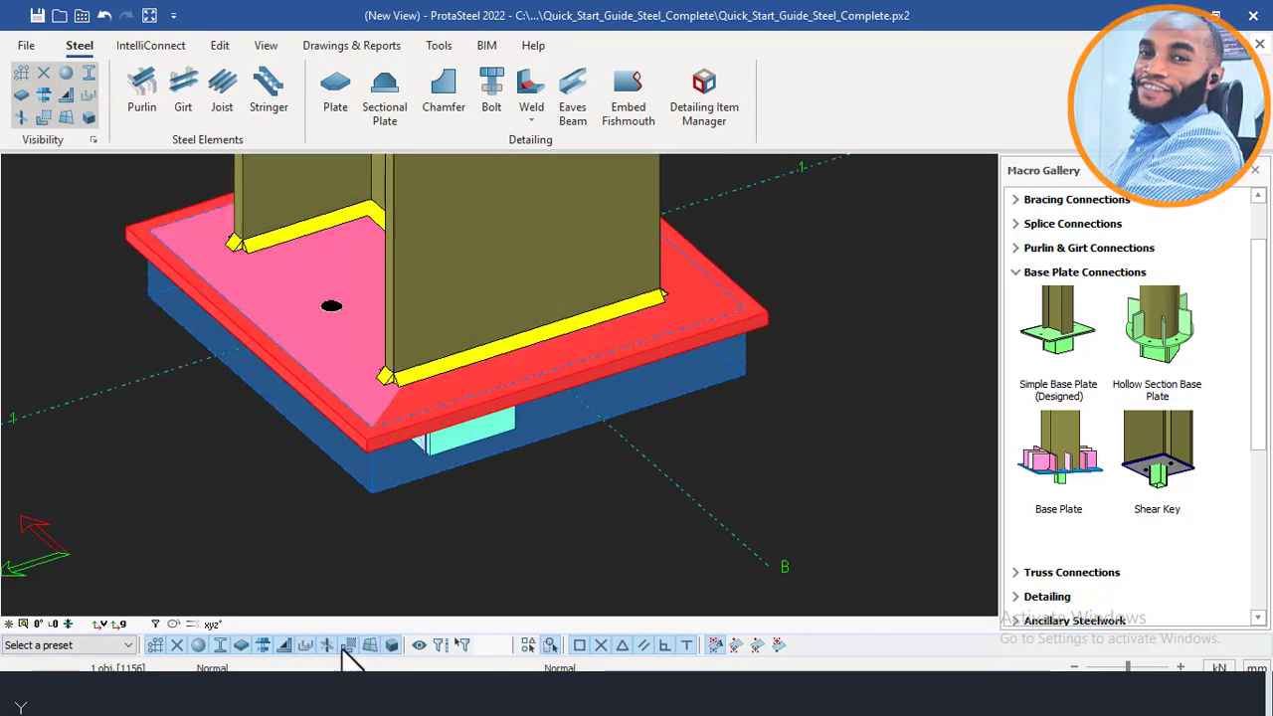
Compare the bolt hole arrangement in the AutoCAD base plate layout with the holes on both sides of the ProtaSteel column.
{"action": "left_click", "coordinate": [133, 636]}
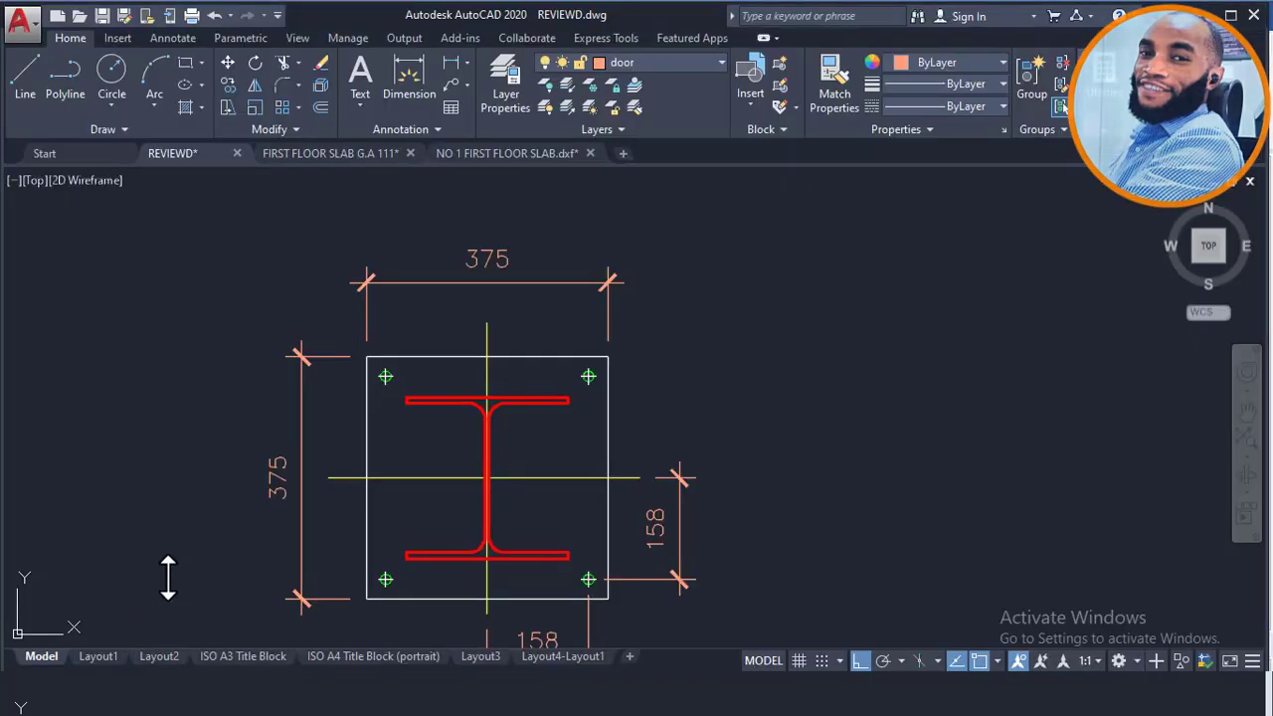
{"action": "scroll", "coordinate": [312, 389], "scroll_direction": "up", "scroll_amount": 3}
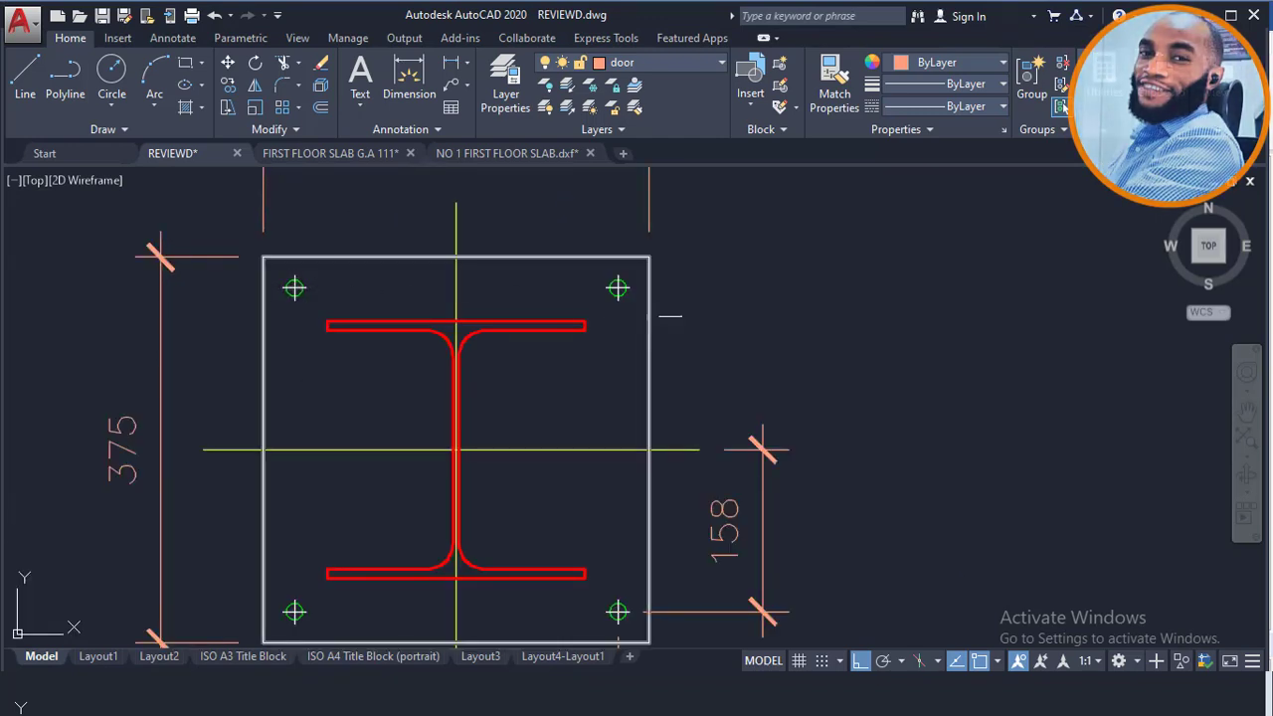
{"action": "middle_click_drag", "start_coordinate": [611, 313], "coordinate": [572, 284]}
{"action": "middle_click_drag", "start_coordinate": [416, 447], "coordinate": [401, 431]}
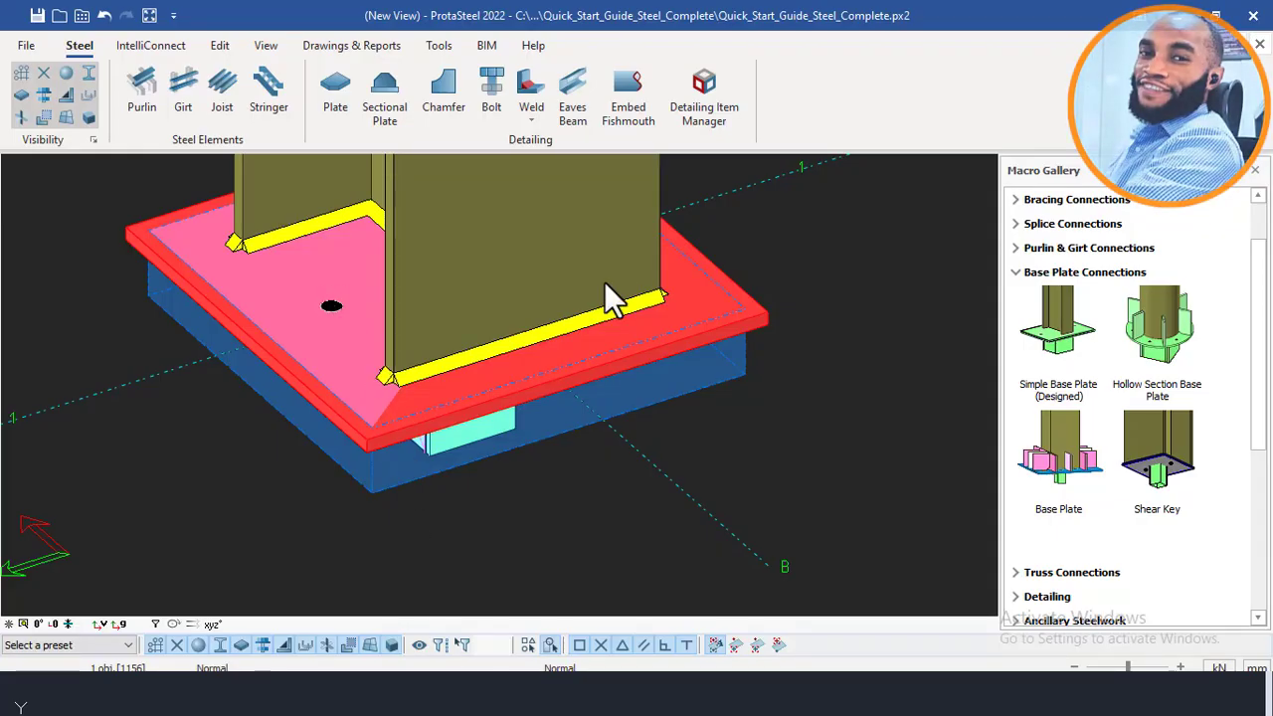
{"action": "middle_click_drag", "start_coordinate": [631, 283], "coordinate": [520, 345], "text": "shift"}
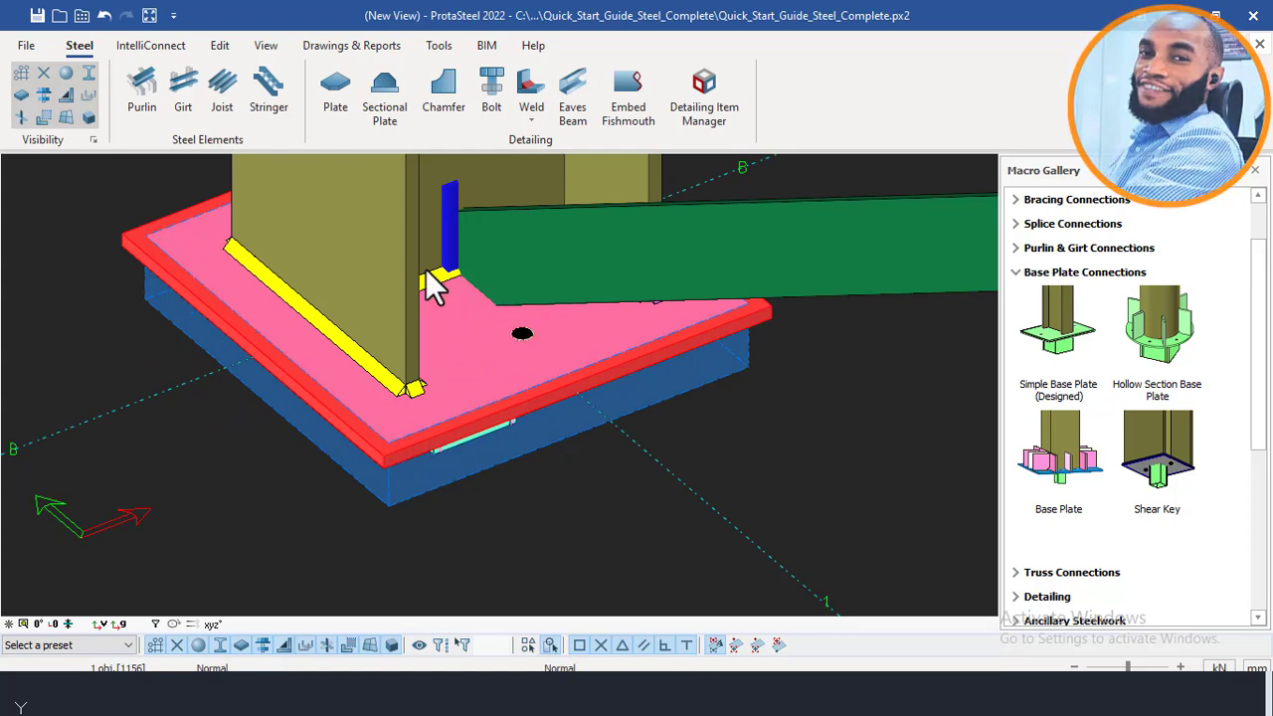
{"action": "middle_click_drag", "start_coordinate": [429, 276], "coordinate": [552, 346]}
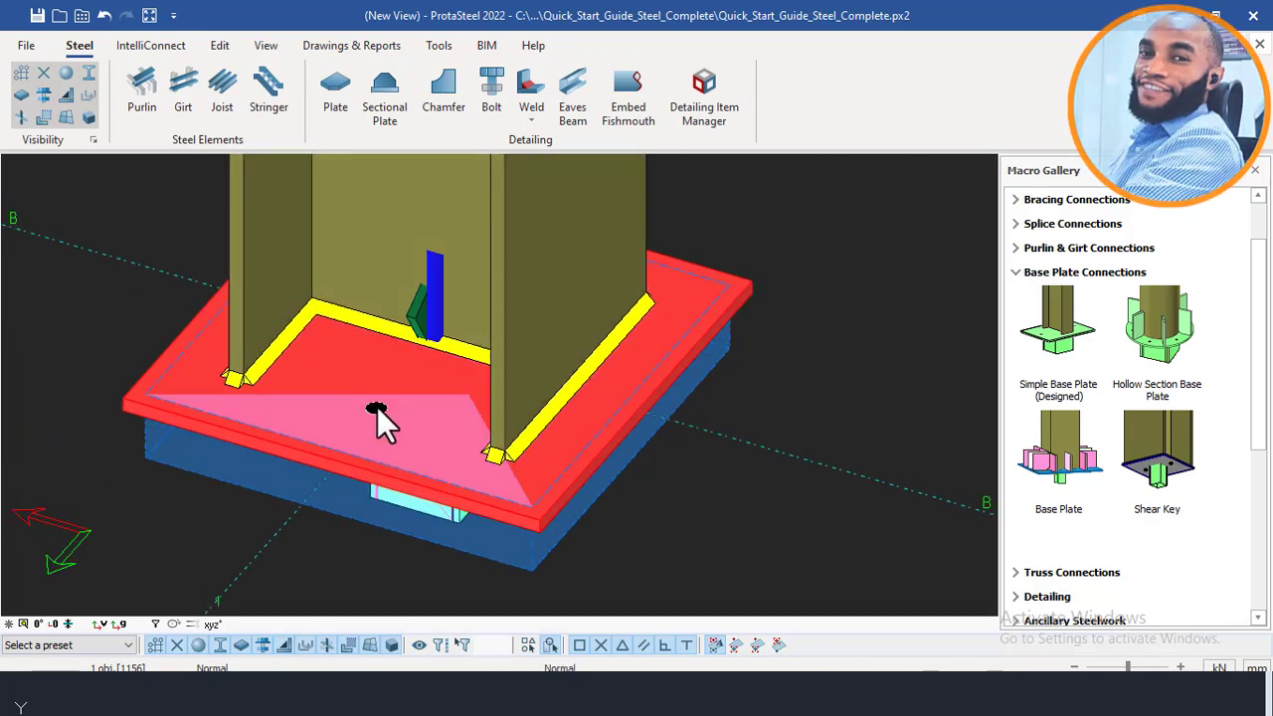
{"action": "middle_click_drag", "start_coordinate": [377, 407], "coordinate": [382, 372]}
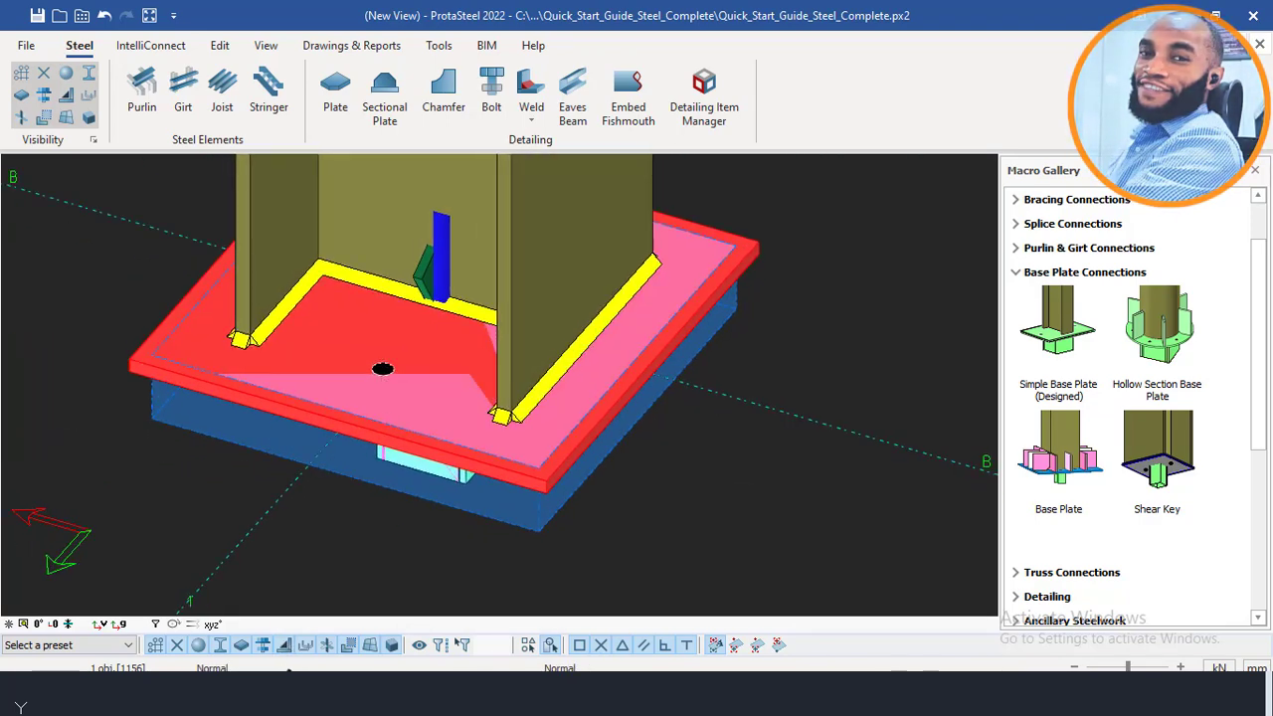
{"action": "mouse_move", "coordinate": [293, 701]}
{"action": "left_click", "coordinate": [138, 617]}
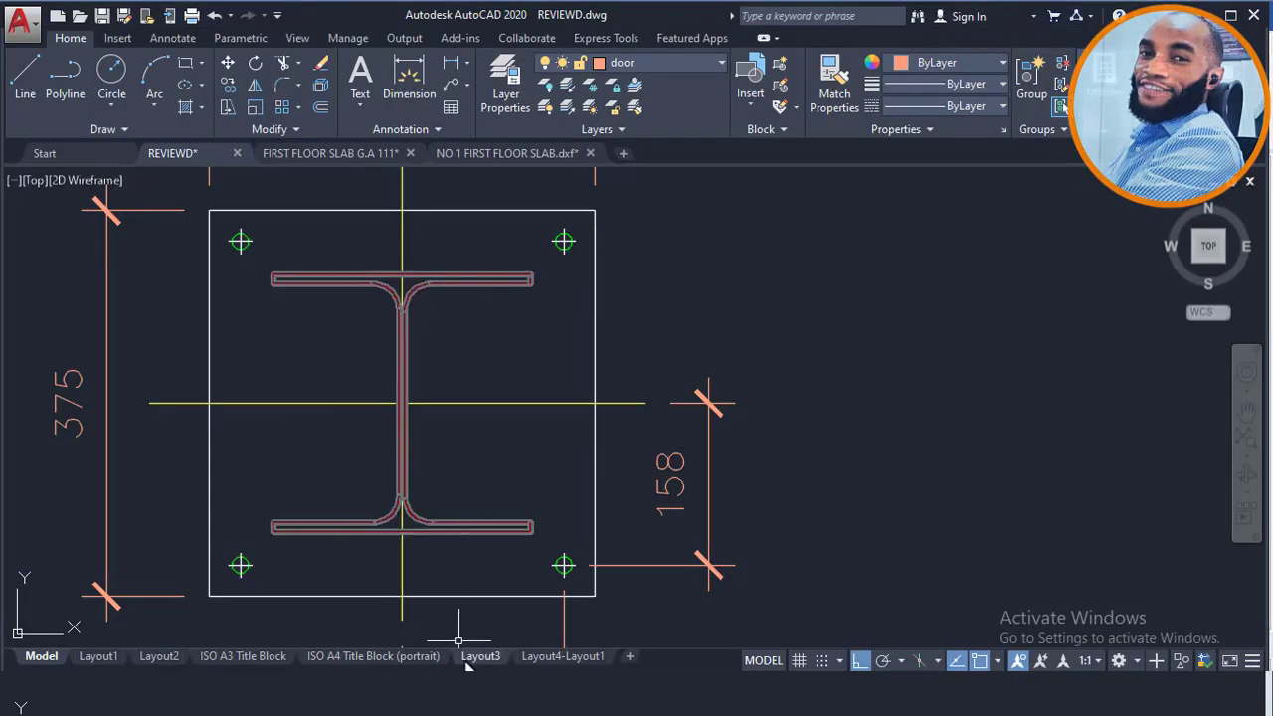
{"action": "mouse_move", "coordinate": [438, 701]}
{"action": "left_click", "coordinate": [428, 626]}
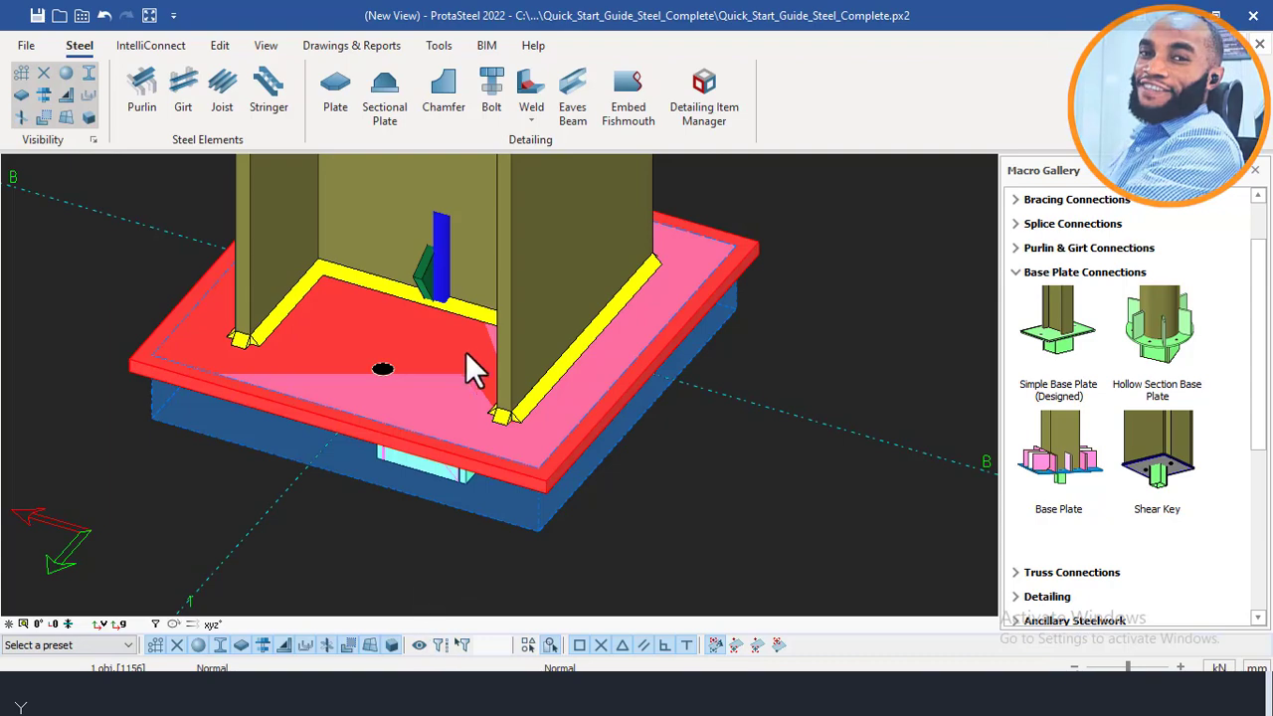
Open the settings of the base plate's bolt hole group and select the first hole position in its array.
{"action": "middle_click_drag", "start_coordinate": [521, 329], "coordinate": [459, 330]}
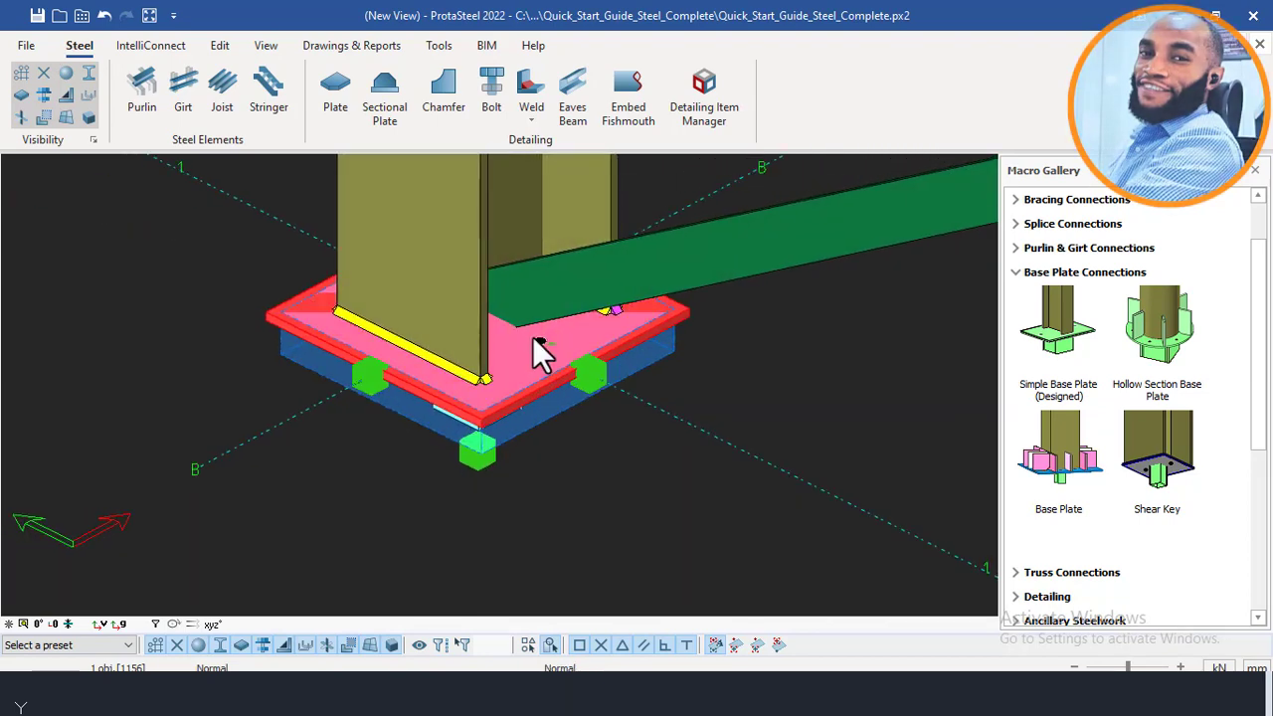
{"action": "scroll", "coordinate": [538, 341], "scroll_direction": "up", "scroll_amount": 3}
{"action": "middle_click_drag", "start_coordinate": [555, 348], "coordinate": [449, 311]}
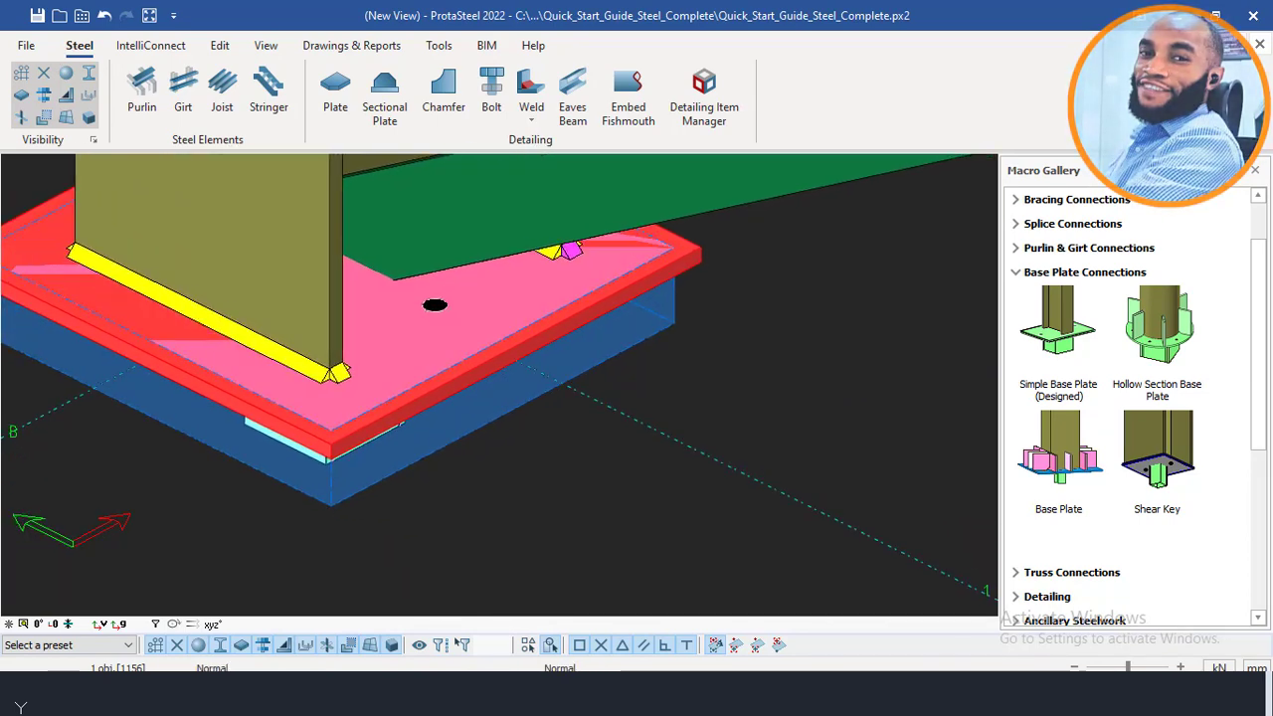
{"action": "scroll", "coordinate": [438, 303], "scroll_direction": "up", "scroll_amount": 2}
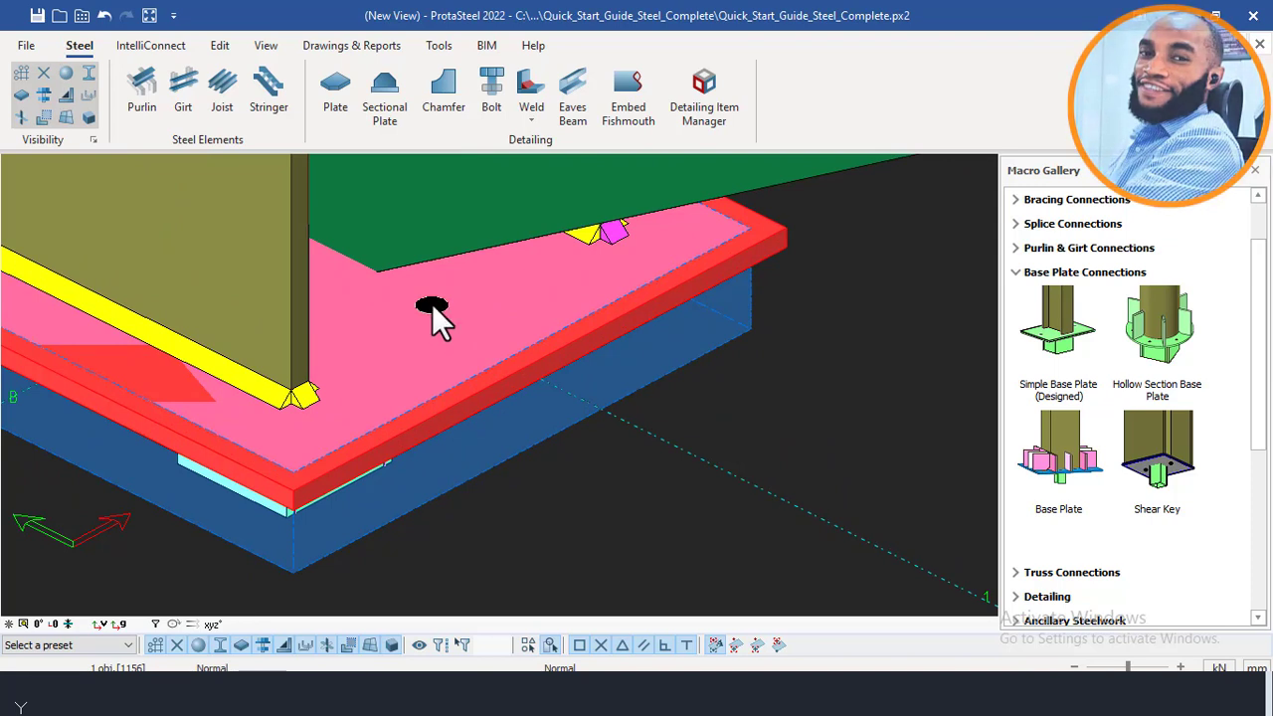
{"action": "left_click", "coordinate": [433, 305]}
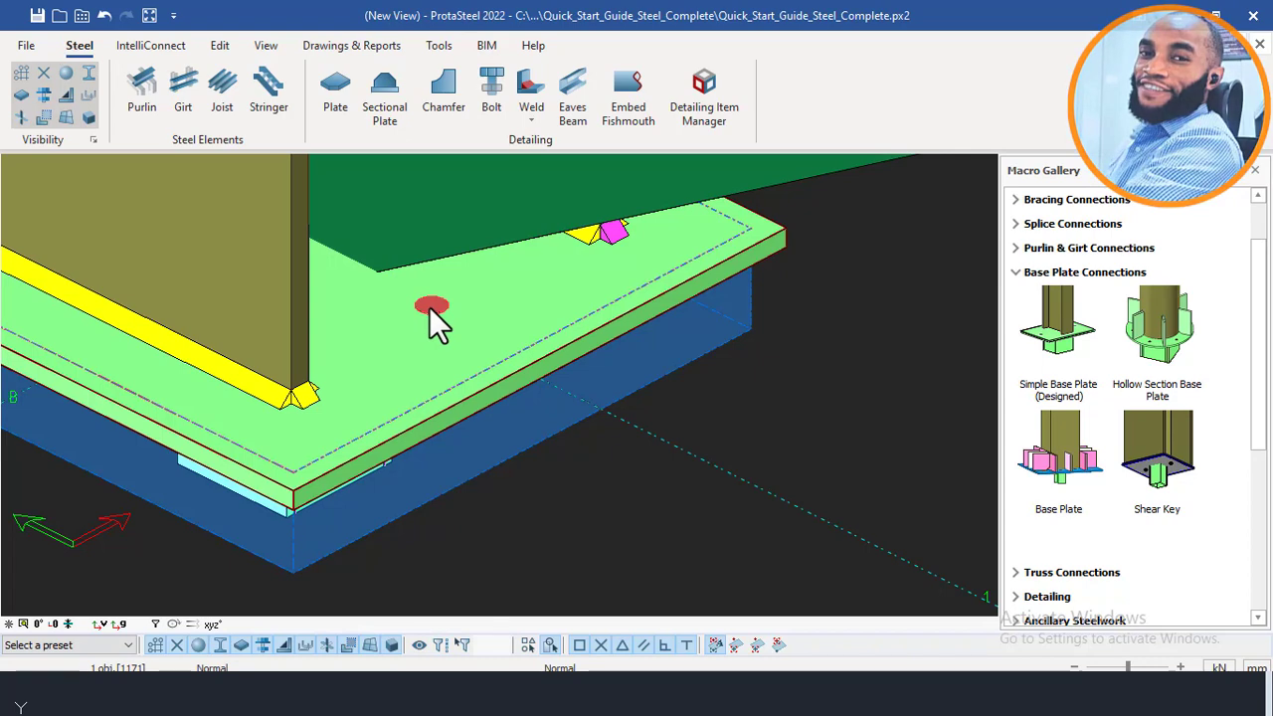
{"action": "double_click", "coordinate": [429, 306]}
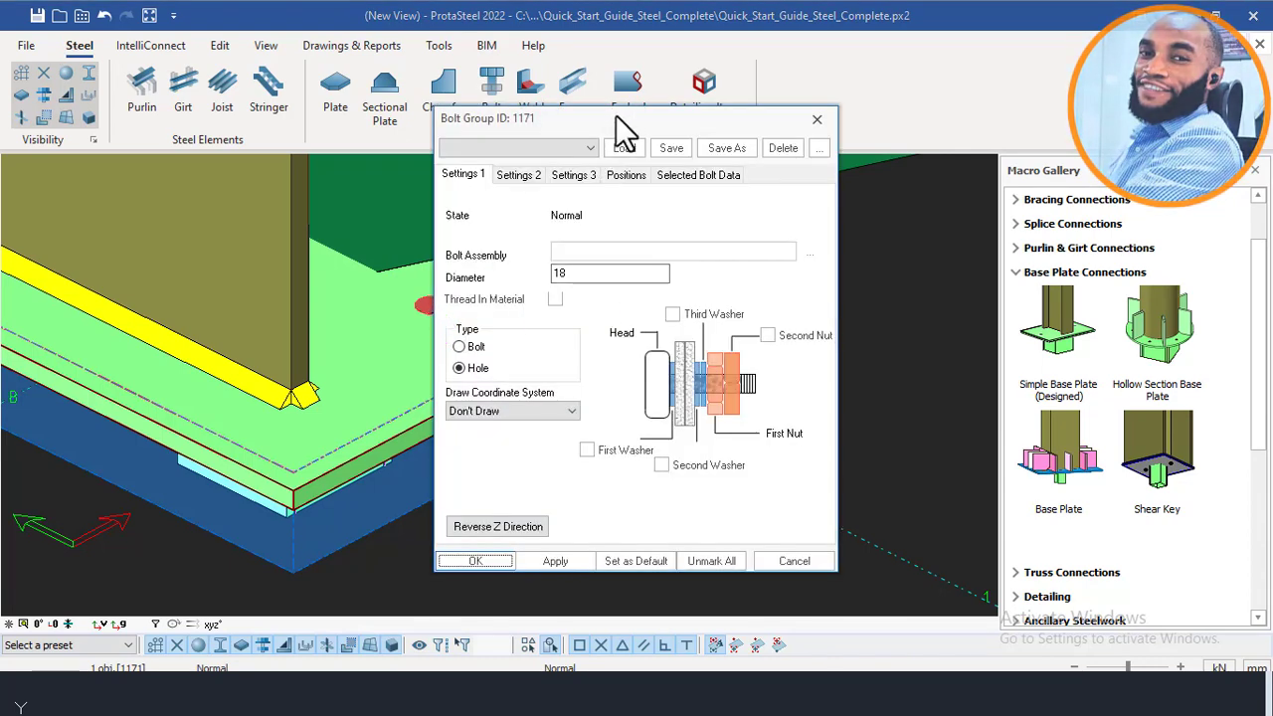
{"action": "left_click_drag", "start_coordinate": [622, 115], "coordinate": [357, 85]}
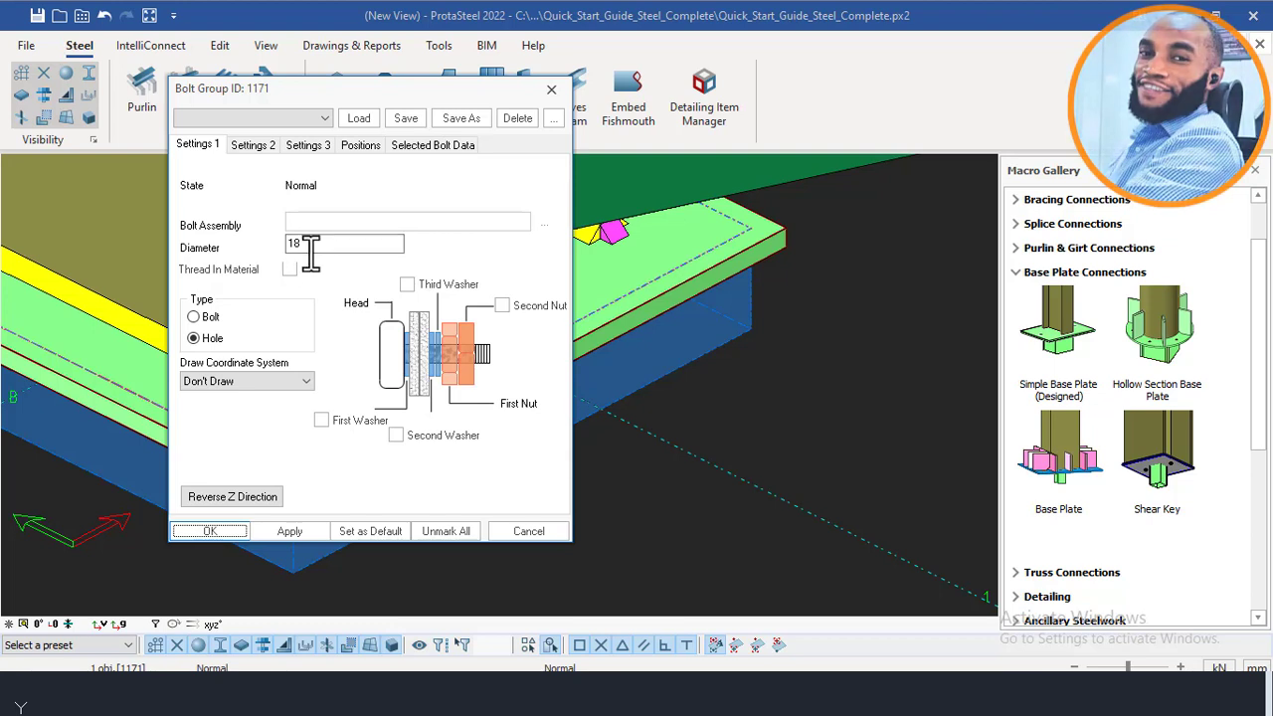
{"action": "left_click", "coordinate": [360, 146]}
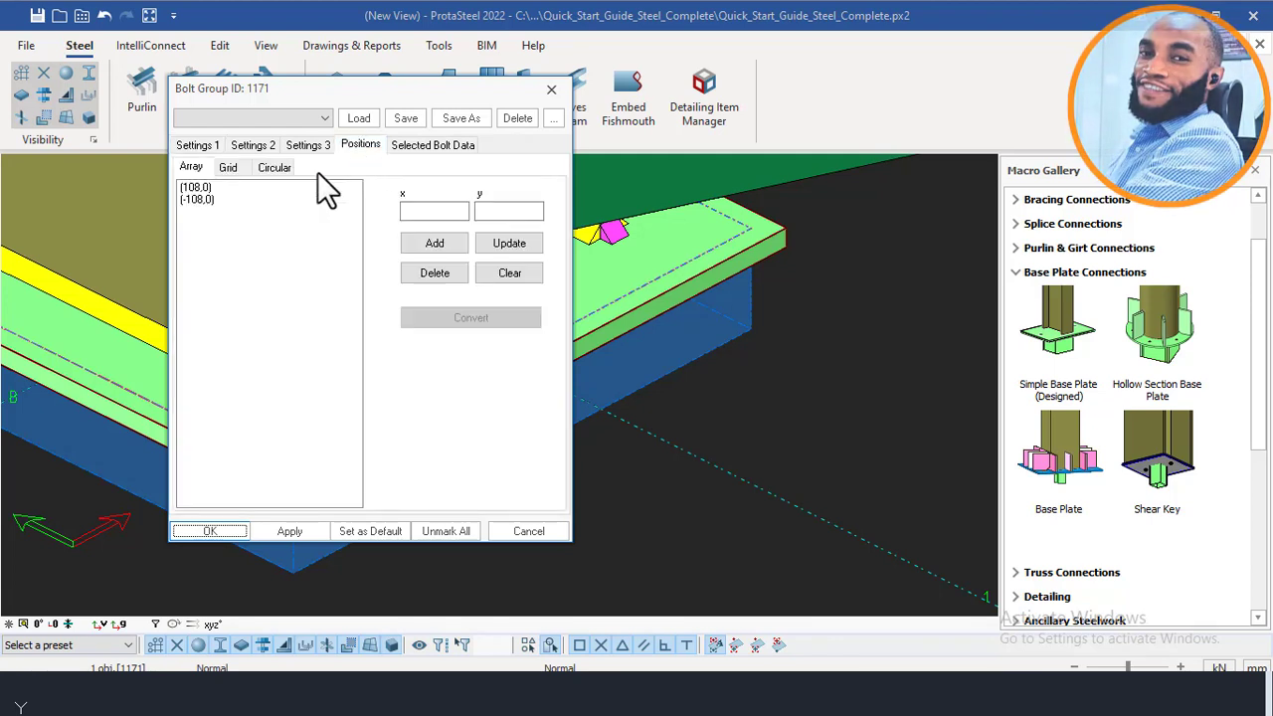
{"action": "left_click", "coordinate": [199, 188]}
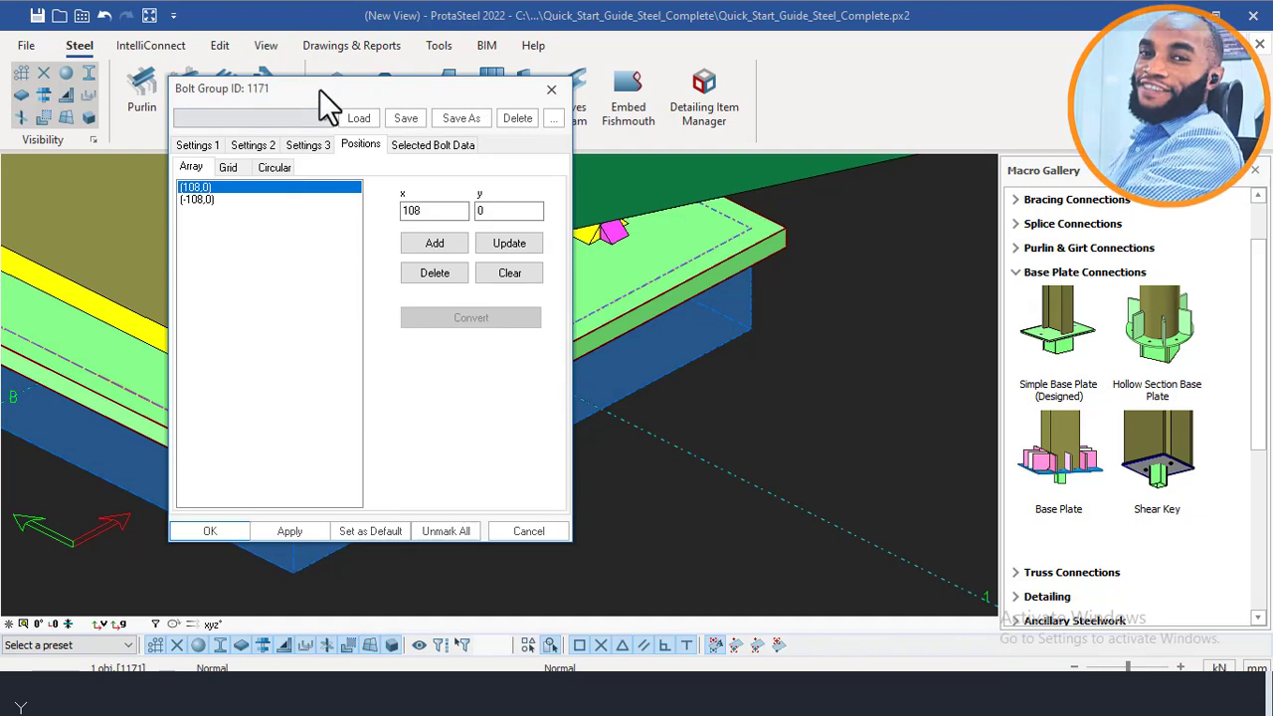
Clear the bolt group settings away from the base plate and examine the two holes on either side of the column web.
{"action": "left_click_drag", "start_coordinate": [319, 89], "coordinate": [754, 160]}
{"action": "scroll", "coordinate": [334, 363], "scroll_direction": "down", "scroll_amount": 5}
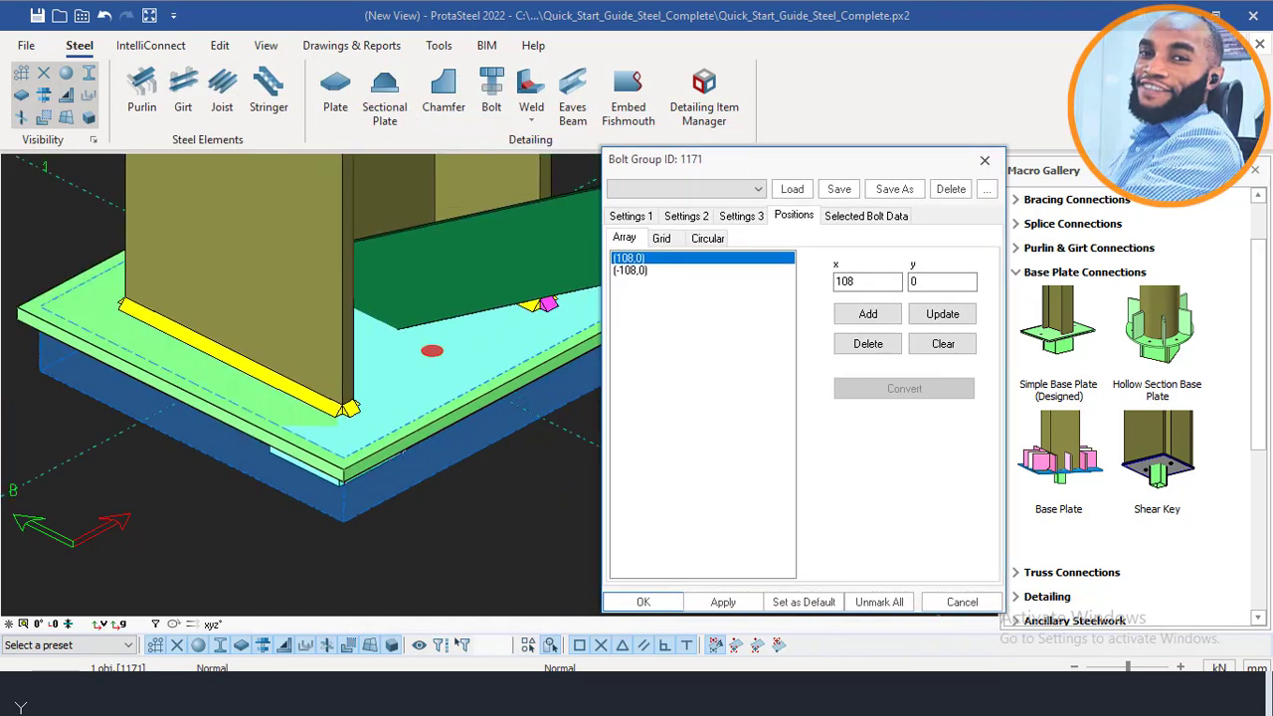
{"action": "middle_click_drag", "start_coordinate": [276, 353], "coordinate": [353, 367]}
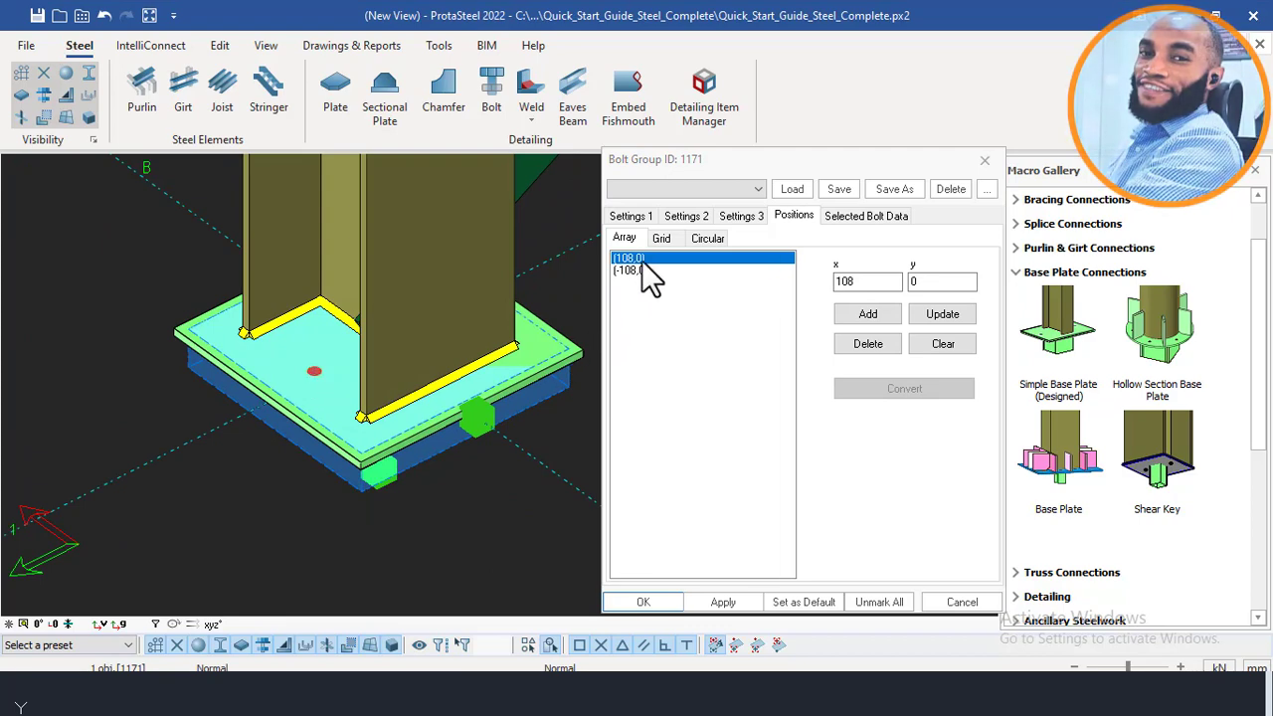
{"action": "middle_click_drag", "start_coordinate": [382, 366], "coordinate": [364, 407]}
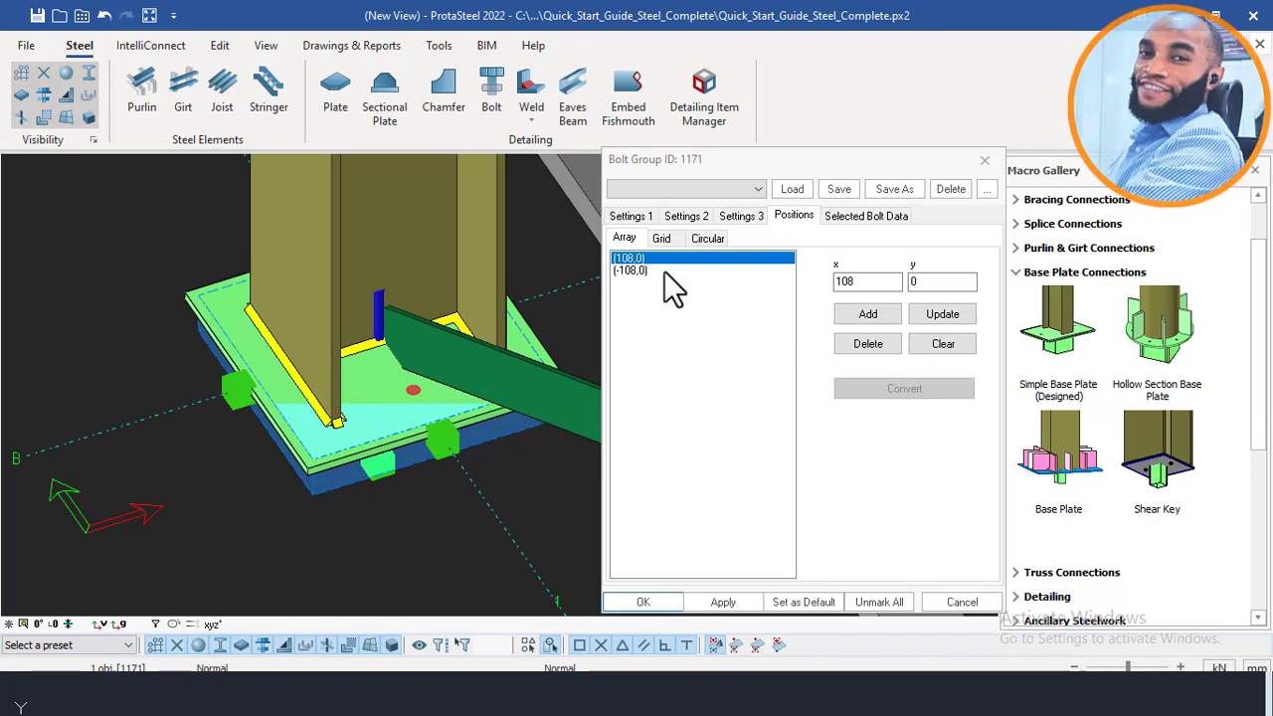
{"action": "middle_click_drag", "start_coordinate": [268, 337], "coordinate": [482, 341]}
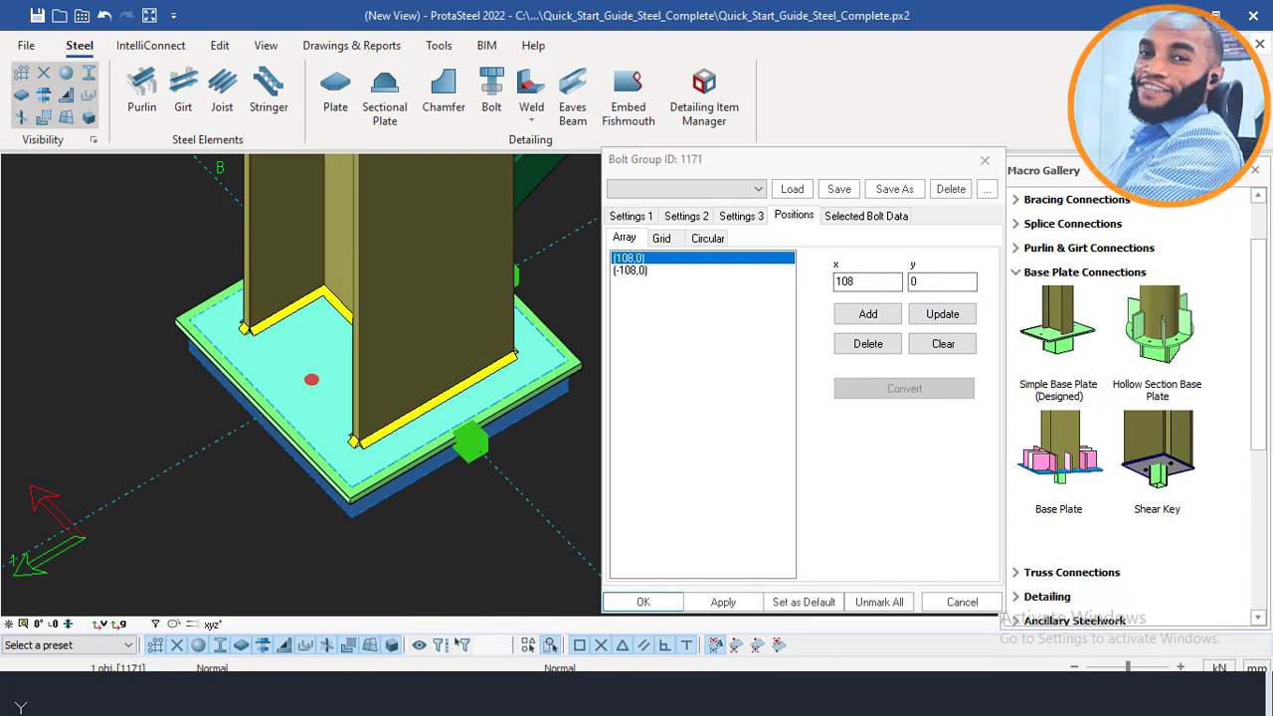
Switch to AutoCAD, check the bolt offsets from the column centrelines in both directions, and return to ProtaSteel.
{"action": "mouse_move", "coordinate": [289, 647]}
{"action": "left_click", "coordinate": [162, 621]}
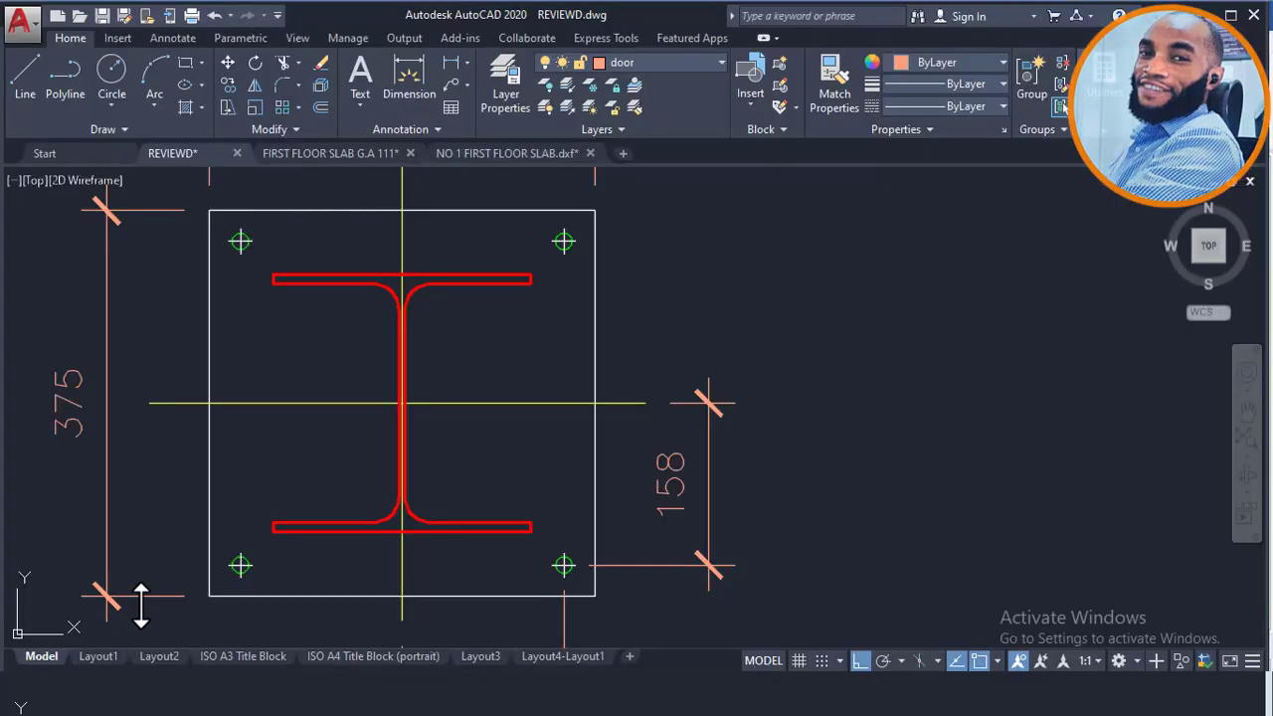
{"action": "scroll", "coordinate": [215, 326], "scroll_direction": "down", "scroll_amount": 4}
{"action": "scroll", "coordinate": [393, 395], "scroll_direction": "up", "scroll_amount": 2}
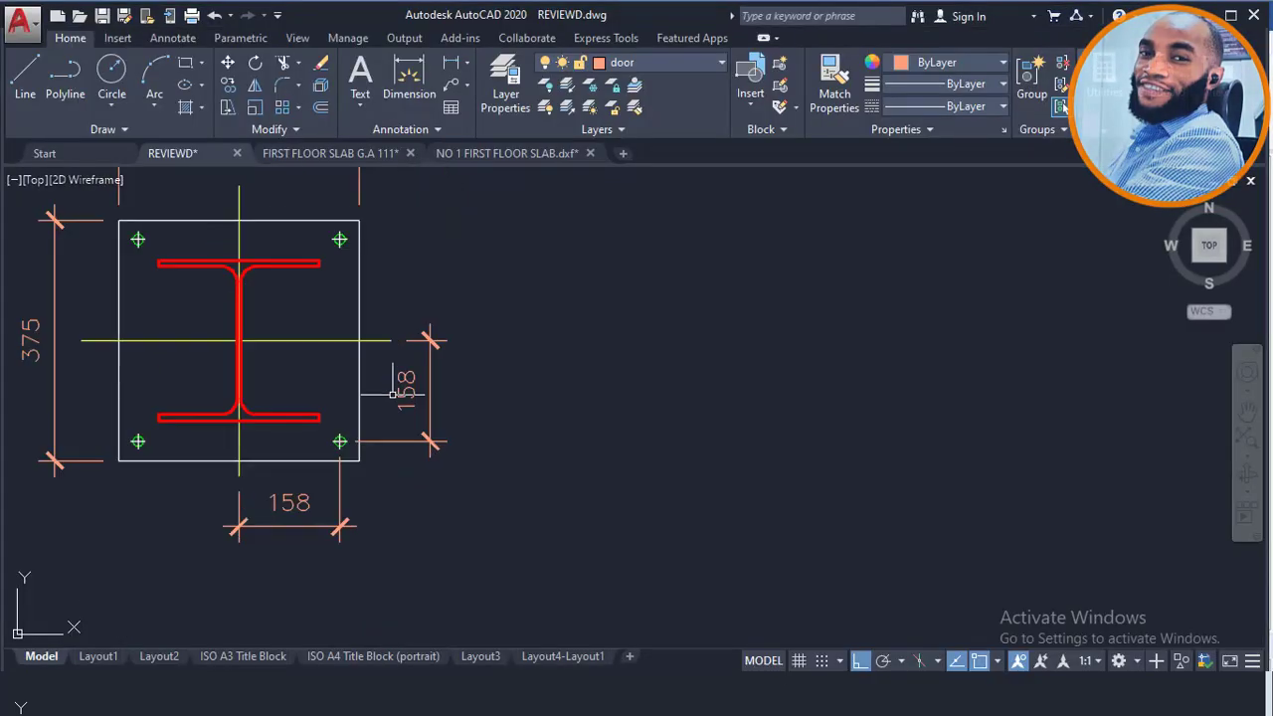
{"action": "scroll", "coordinate": [393, 395], "scroll_direction": "up", "scroll_amount": 2}
{"action": "scroll", "coordinate": [353, 460], "scroll_direction": "down", "scroll_amount": 2}
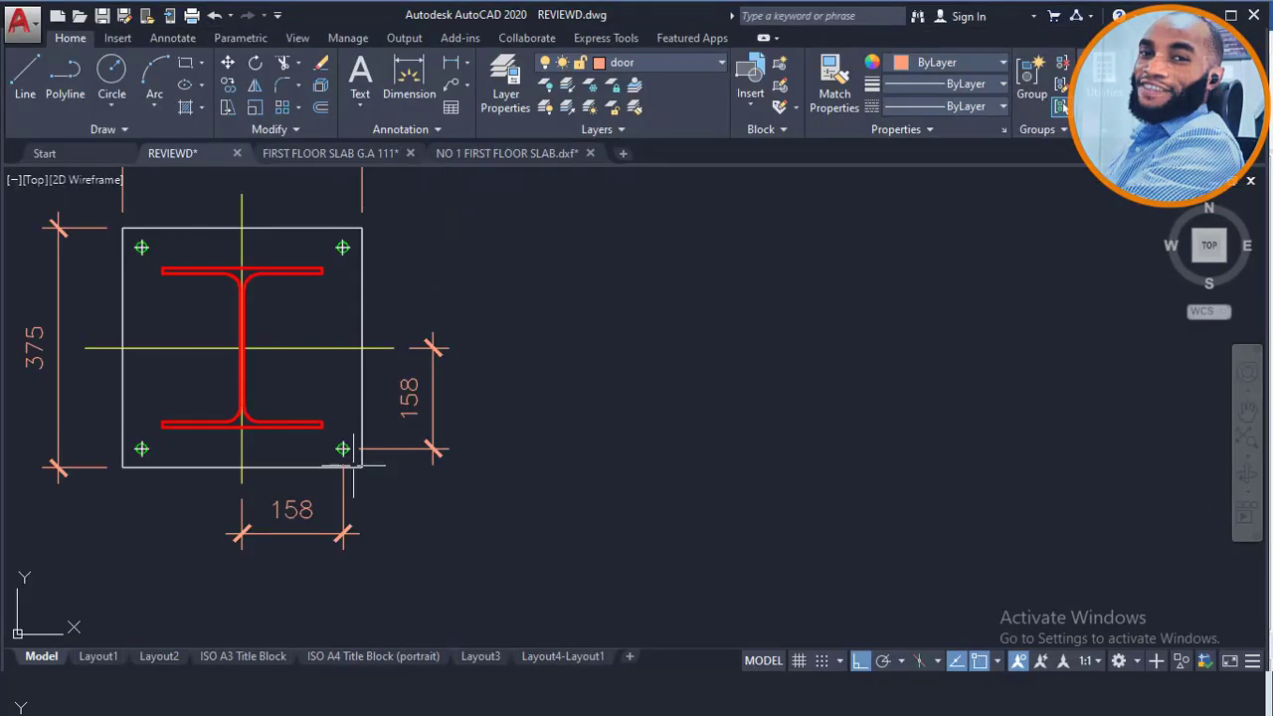
{"action": "scroll", "coordinate": [273, 508], "scroll_direction": "up", "scroll_amount": 2}
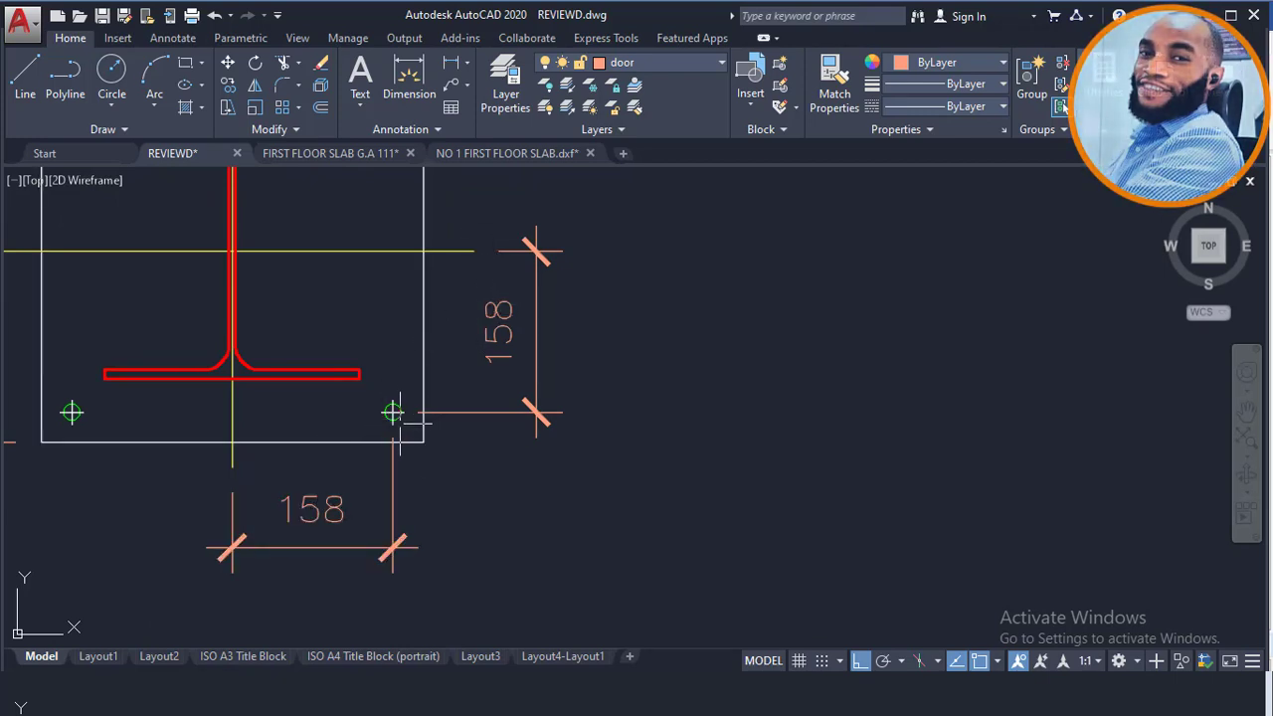
{"action": "middle_click_drag", "start_coordinate": [364, 399], "coordinate": [399, 440]}
{"action": "scroll", "coordinate": [399, 441], "scroll_direction": "down", "scroll_amount": 2}
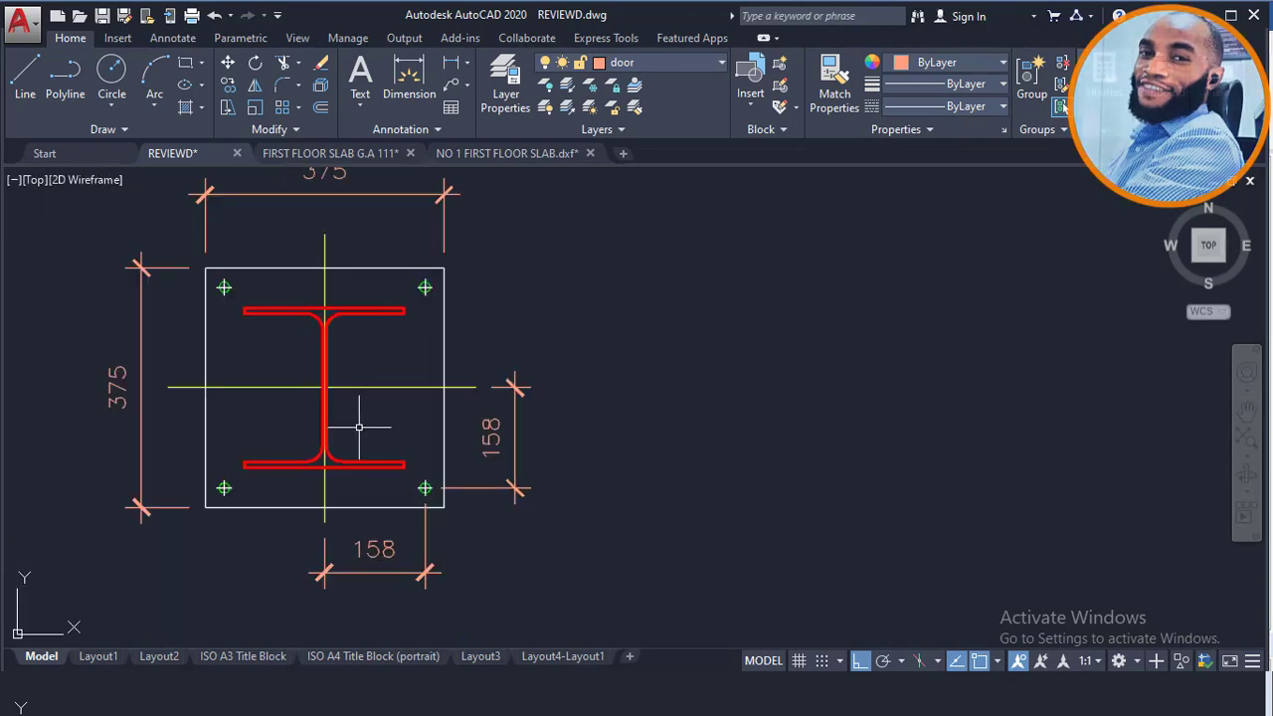
{"action": "scroll", "coordinate": [194, 263], "scroll_direction": "up", "scroll_amount": 2}
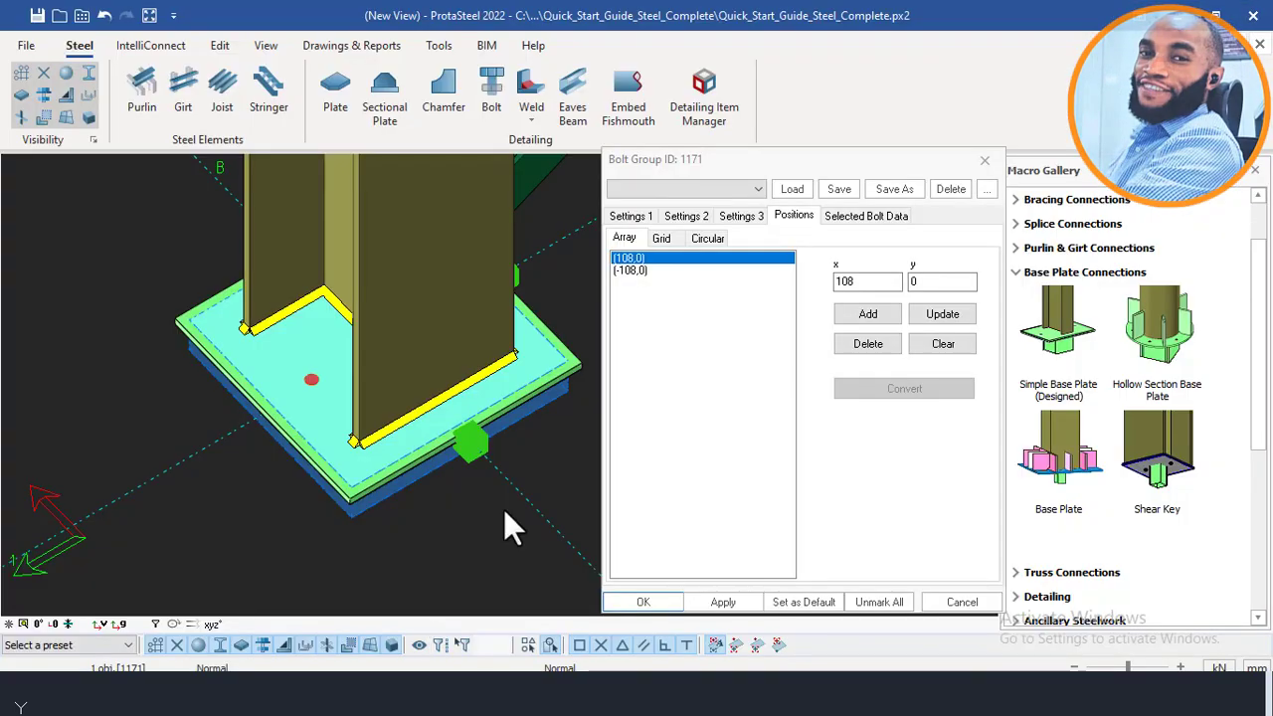
Update the first hole position to x 158 and y 158, and apply the change to the bolt group.
{"action": "left_click_drag", "start_coordinate": [883, 279], "coordinate": [803, 281]}
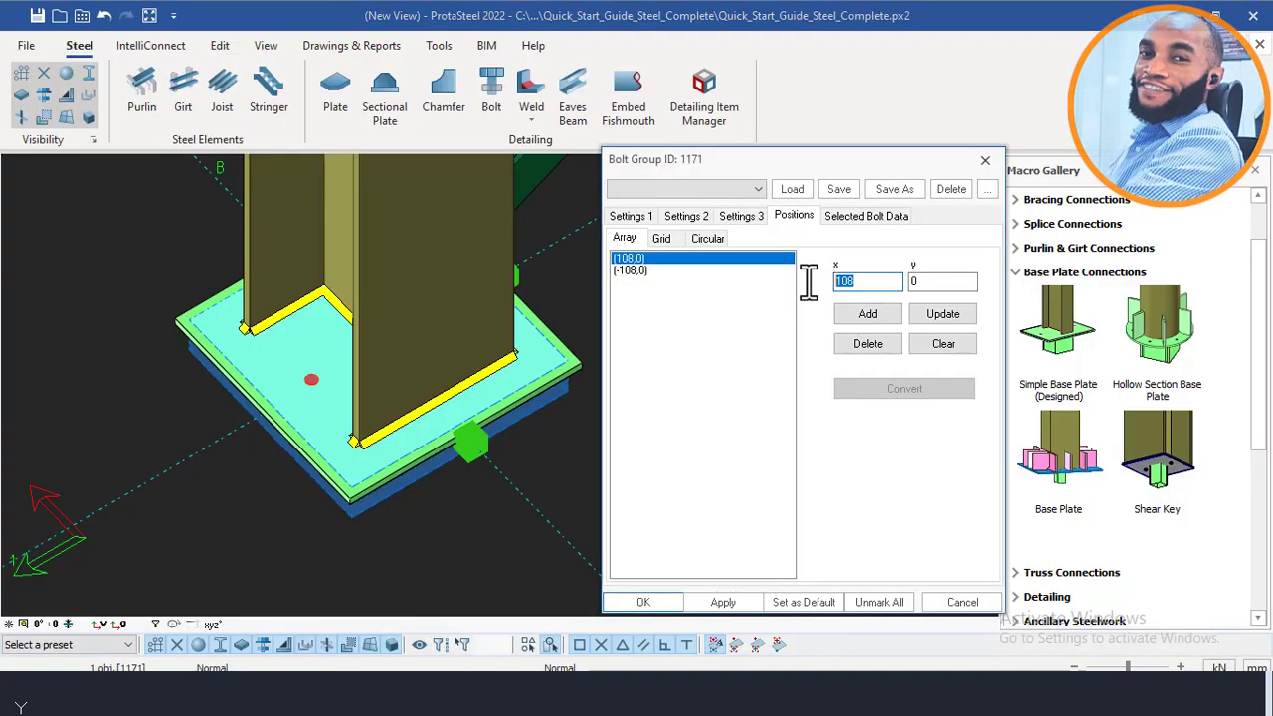
{"action": "type", "text": "158"}
{"action": "left_click_drag", "start_coordinate": [935, 287], "coordinate": [903, 288]}
{"action": "type", "text": "158"}
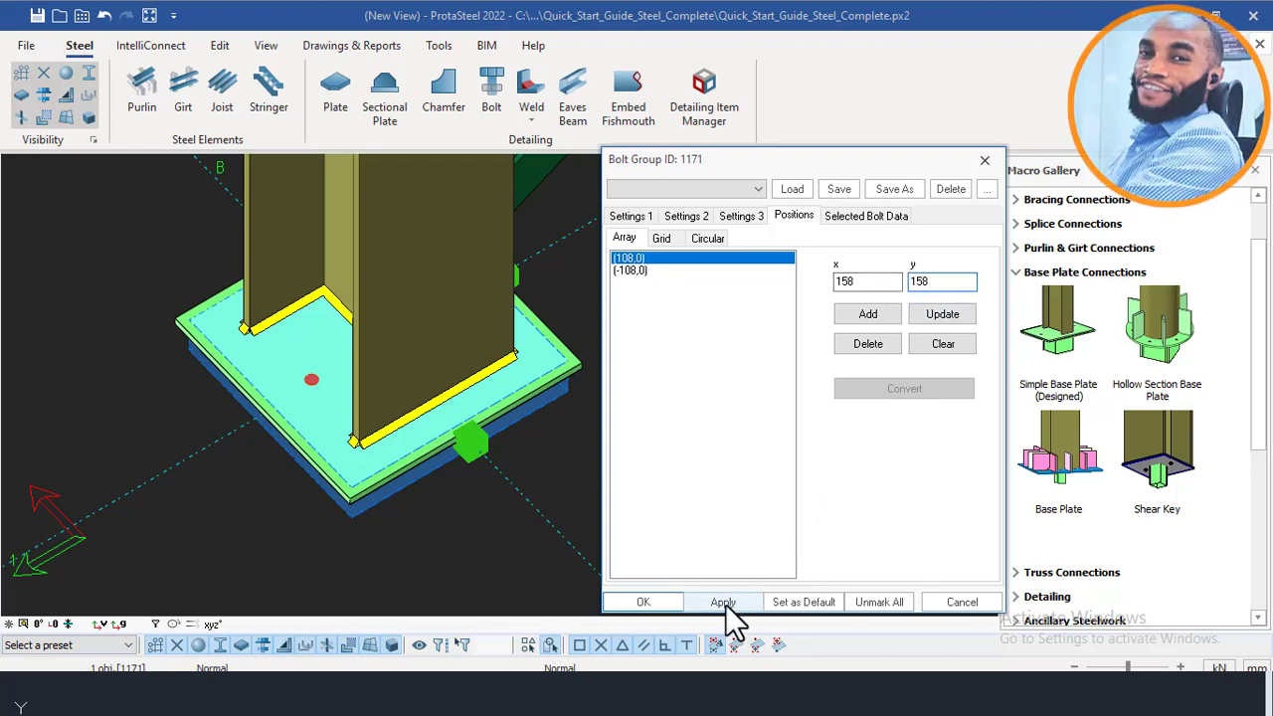
{"action": "left_click", "coordinate": [935, 314]}
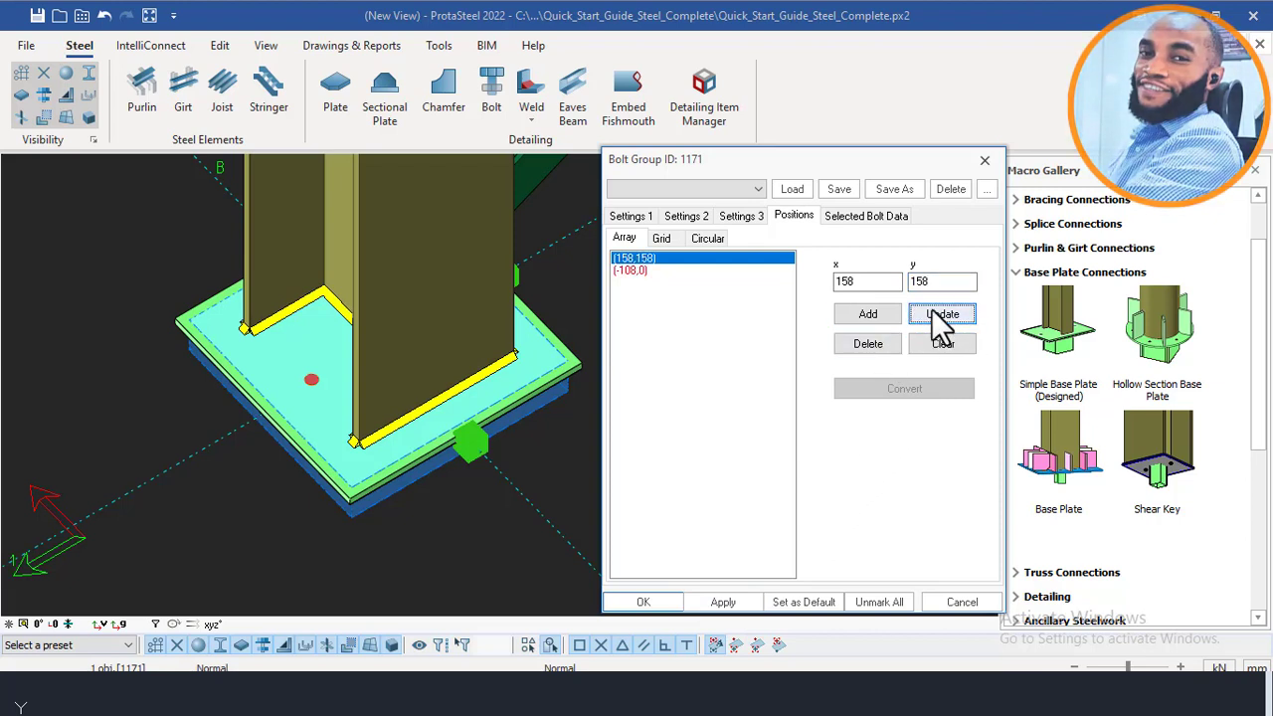
{"action": "left_click", "coordinate": [720, 603]}
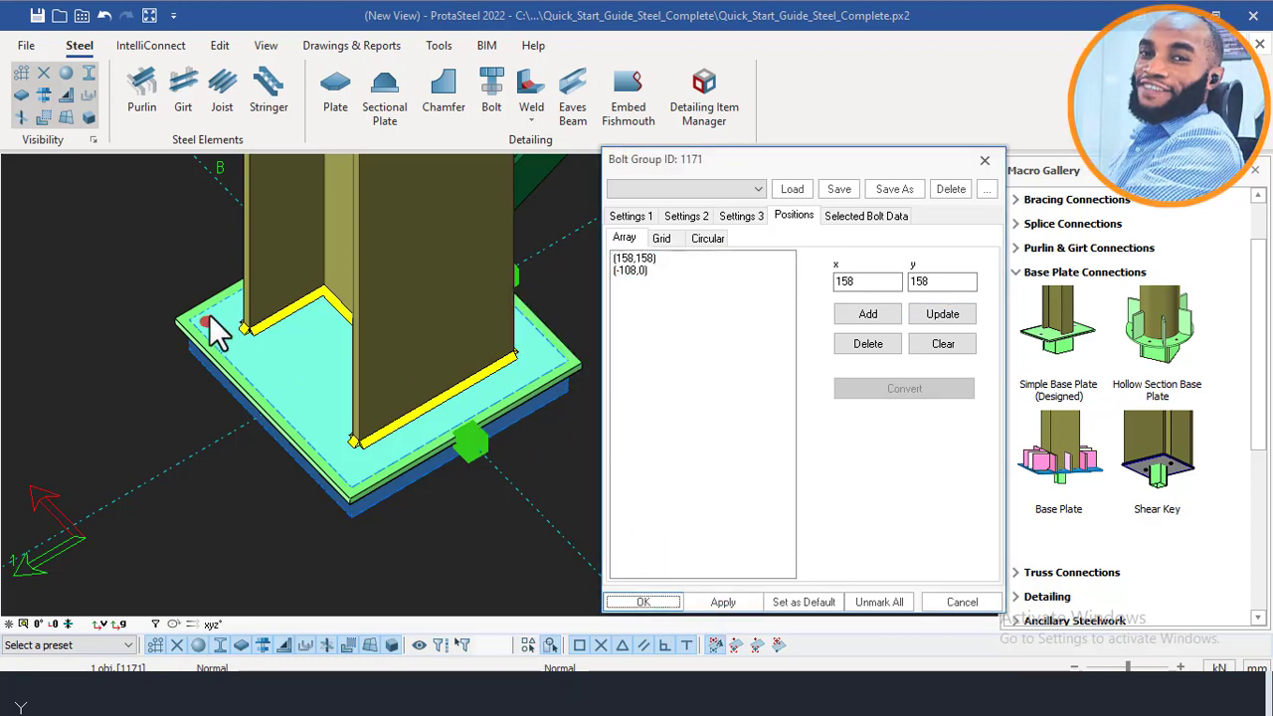
Examine the repositioned hole on the base plate, select the second hole position, and check the bolt layout in AutoCAD.
{"action": "scroll", "coordinate": [211, 320], "scroll_direction": "up", "scroll_amount": 3}
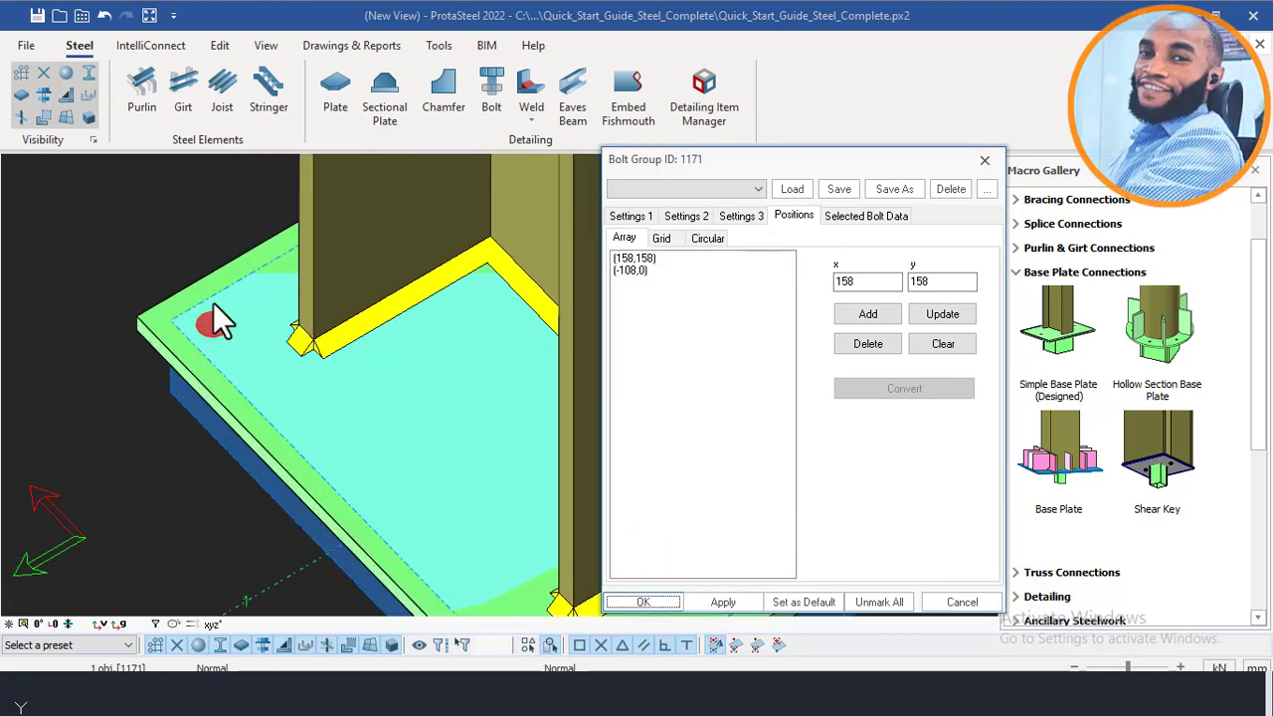
{"action": "scroll", "coordinate": [212, 303], "scroll_direction": "down", "scroll_amount": 2}
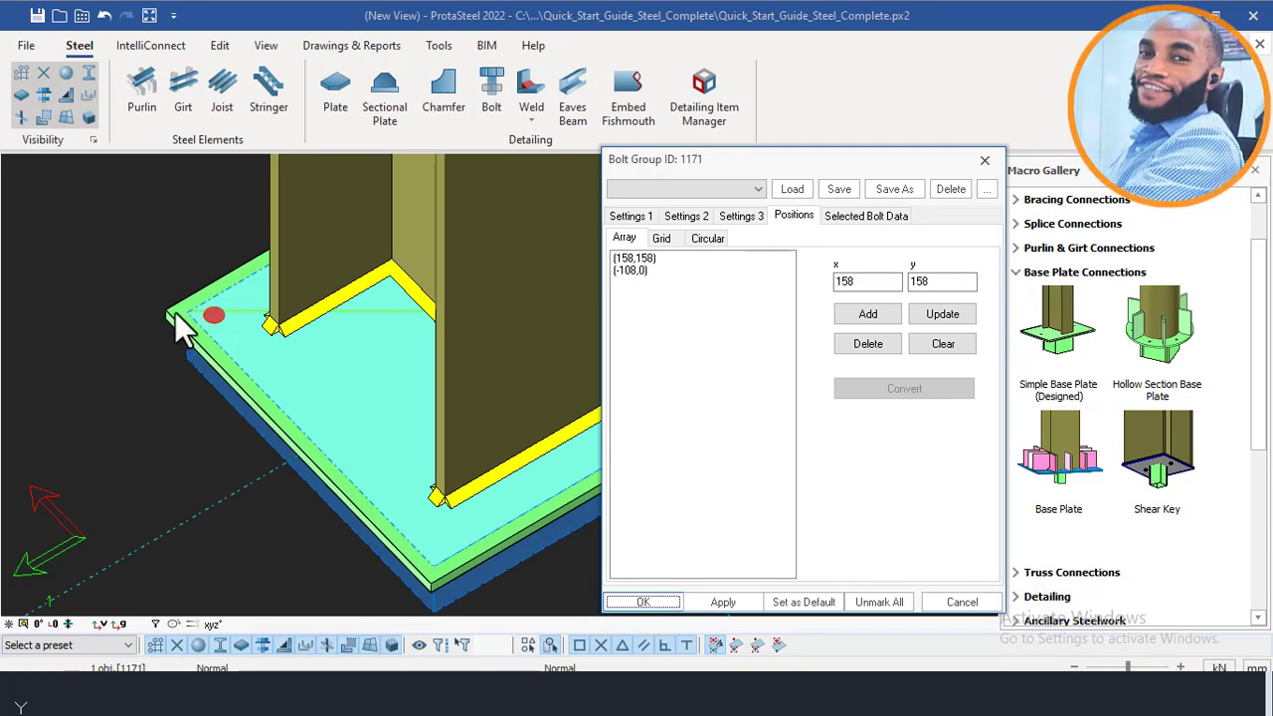
{"action": "scroll", "coordinate": [189, 319], "scroll_direction": "down", "scroll_amount": 2}
{"action": "middle_click_drag", "start_coordinate": [300, 343], "coordinate": [394, 363]}
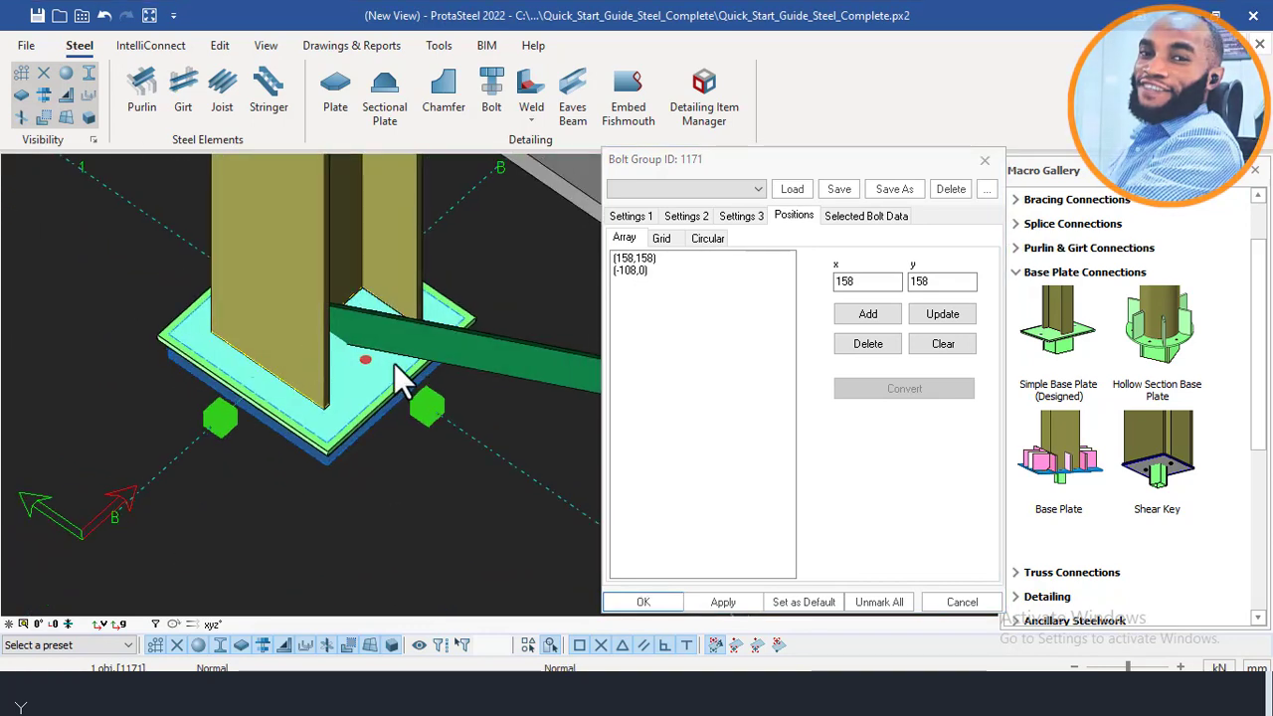
{"action": "left_click", "coordinate": [631, 269]}
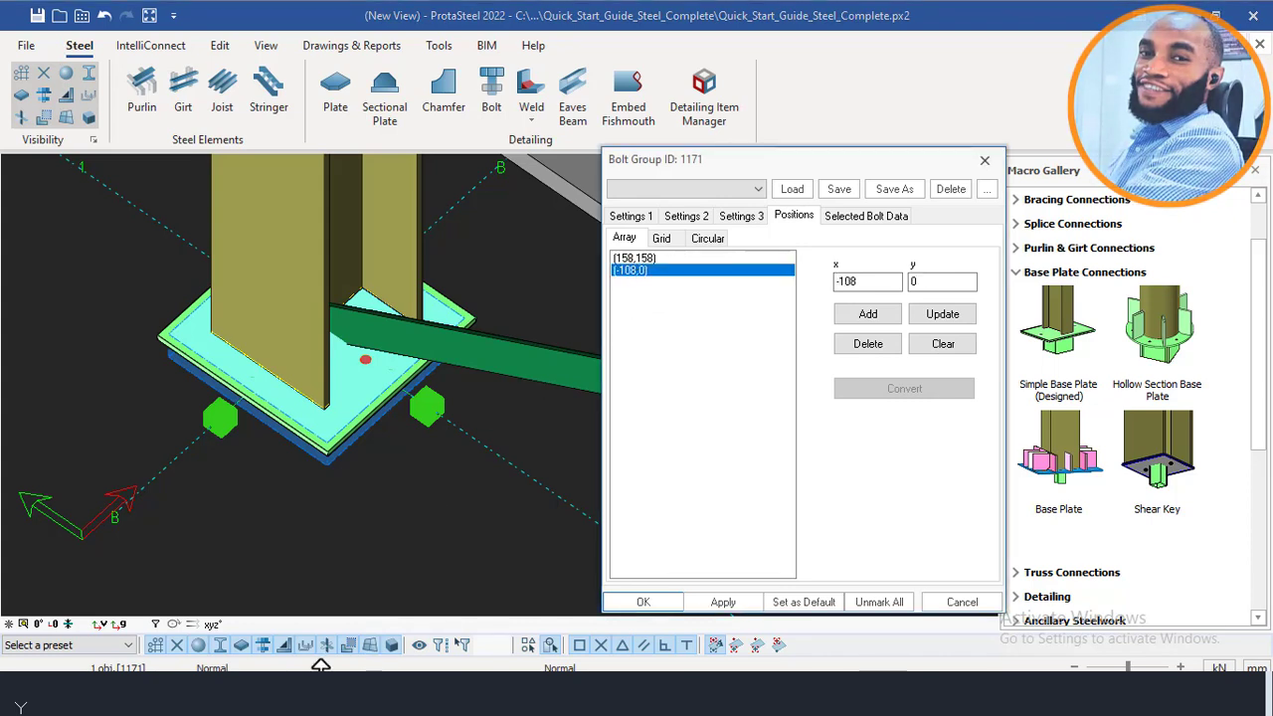
{"action": "left_click", "coordinate": [139, 583]}
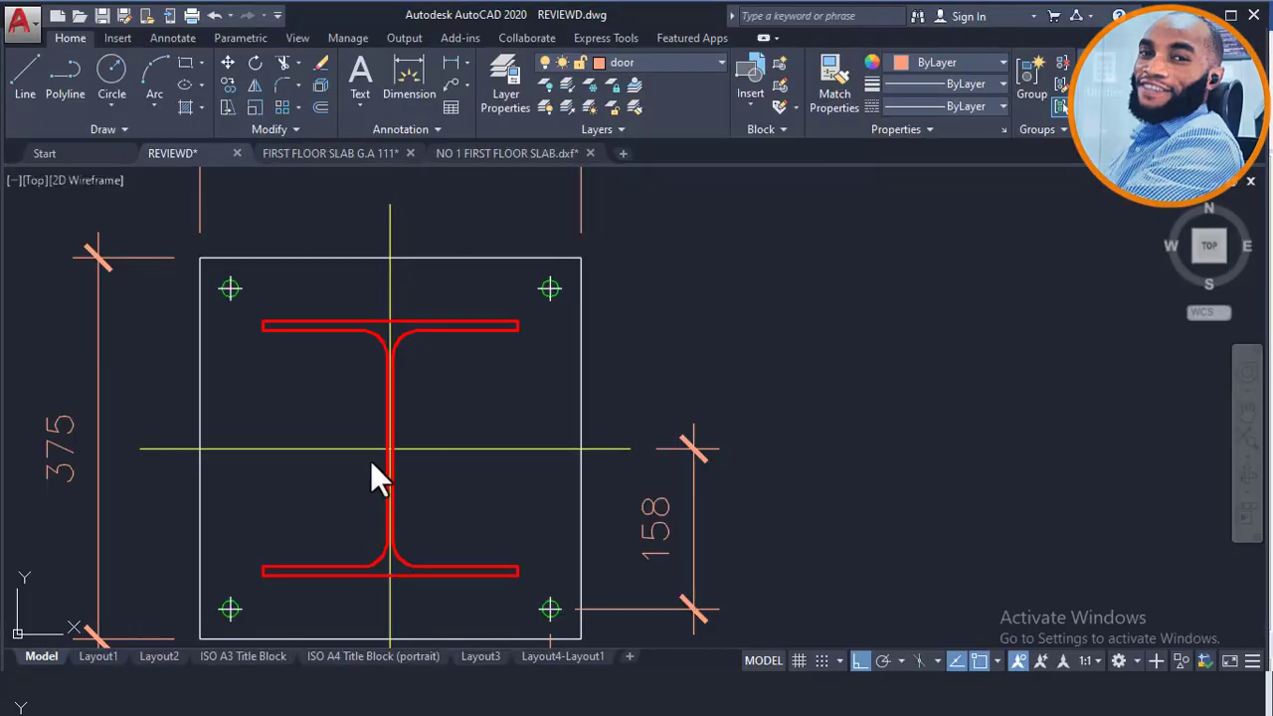
{"action": "scroll", "coordinate": [378, 342], "scroll_direction": "down", "scroll_amount": 3}
{"action": "scroll", "coordinate": [284, 313], "scroll_direction": "up", "scroll_amount": 3}
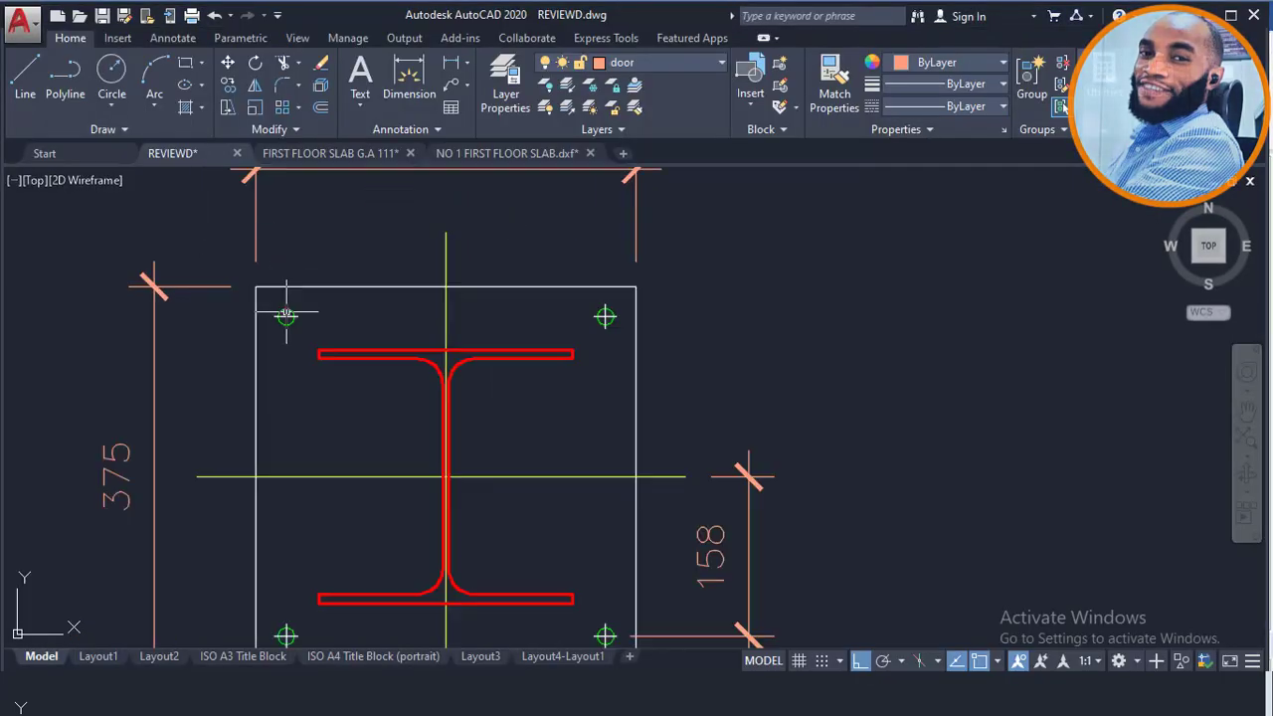
{"action": "scroll", "coordinate": [490, 332], "scroll_direction": "down", "scroll_amount": 3}
{"action": "middle_click_drag", "start_coordinate": [550, 415], "coordinate": [549, 409]}
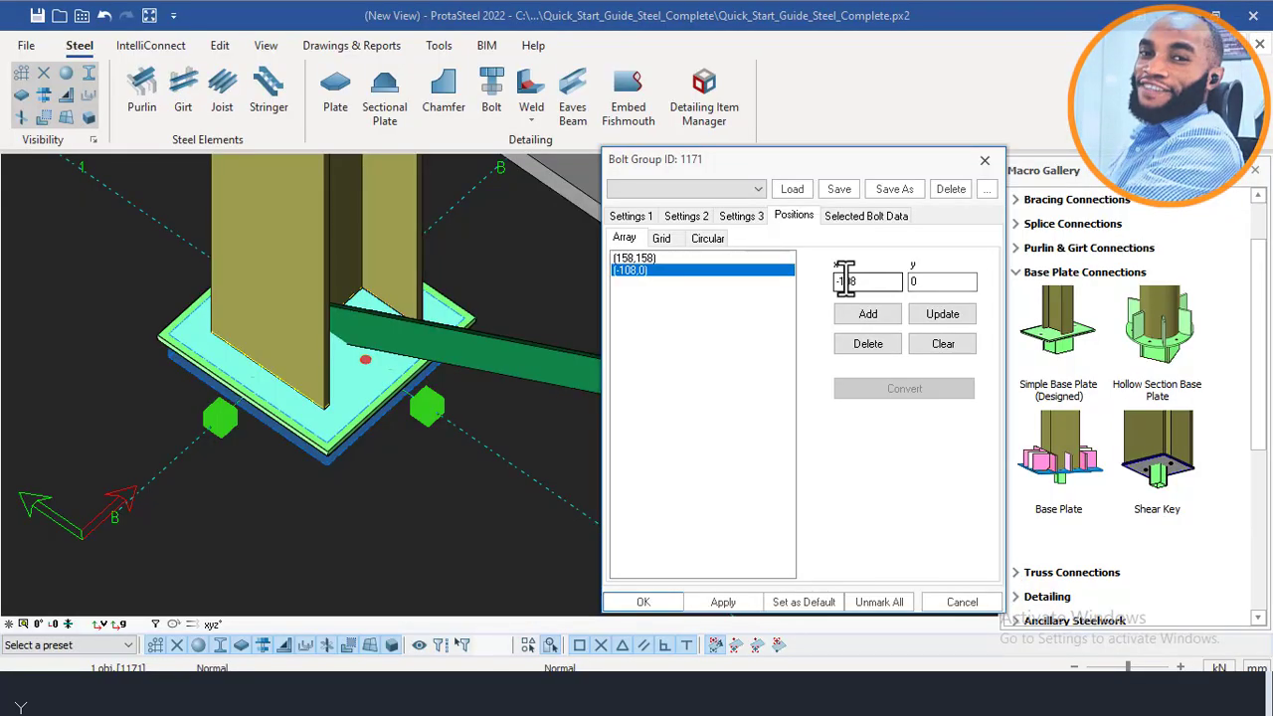
Back in ProtaSteel, update the second hole position to x -158 and y 158, and apply the change to the bolt group.
{"action": "left_click_drag", "start_coordinate": [863, 281], "coordinate": [832, 283]}
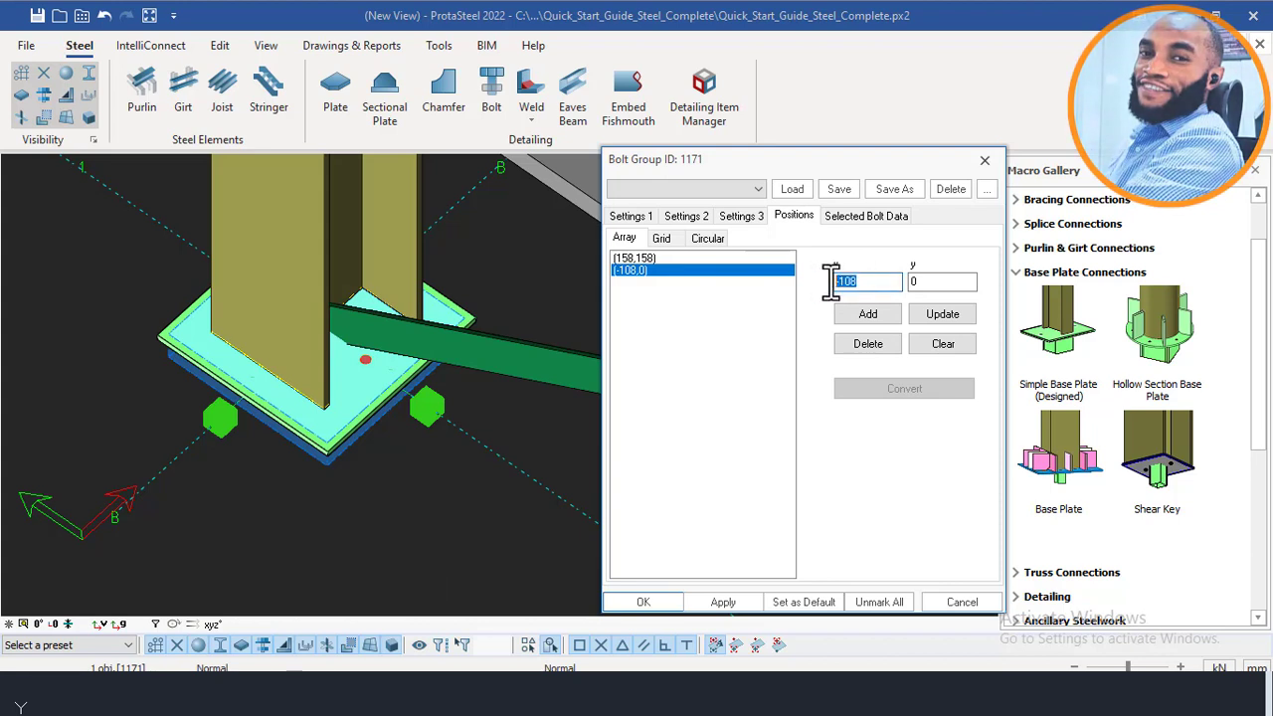
{"action": "type", "text": "-158"}
{"action": "left_click_drag", "start_coordinate": [937, 281], "coordinate": [898, 286]}
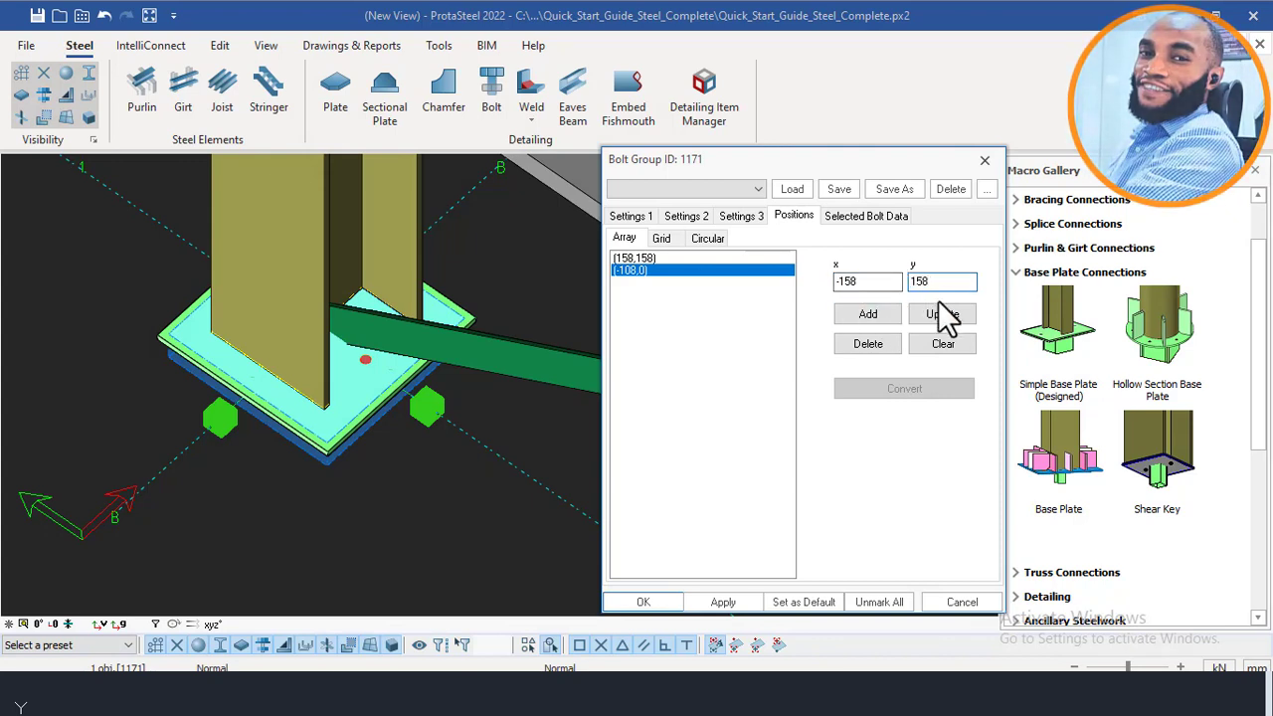
{"action": "left_click", "coordinate": [937, 310]}
{"action": "left_click", "coordinate": [723, 602]}
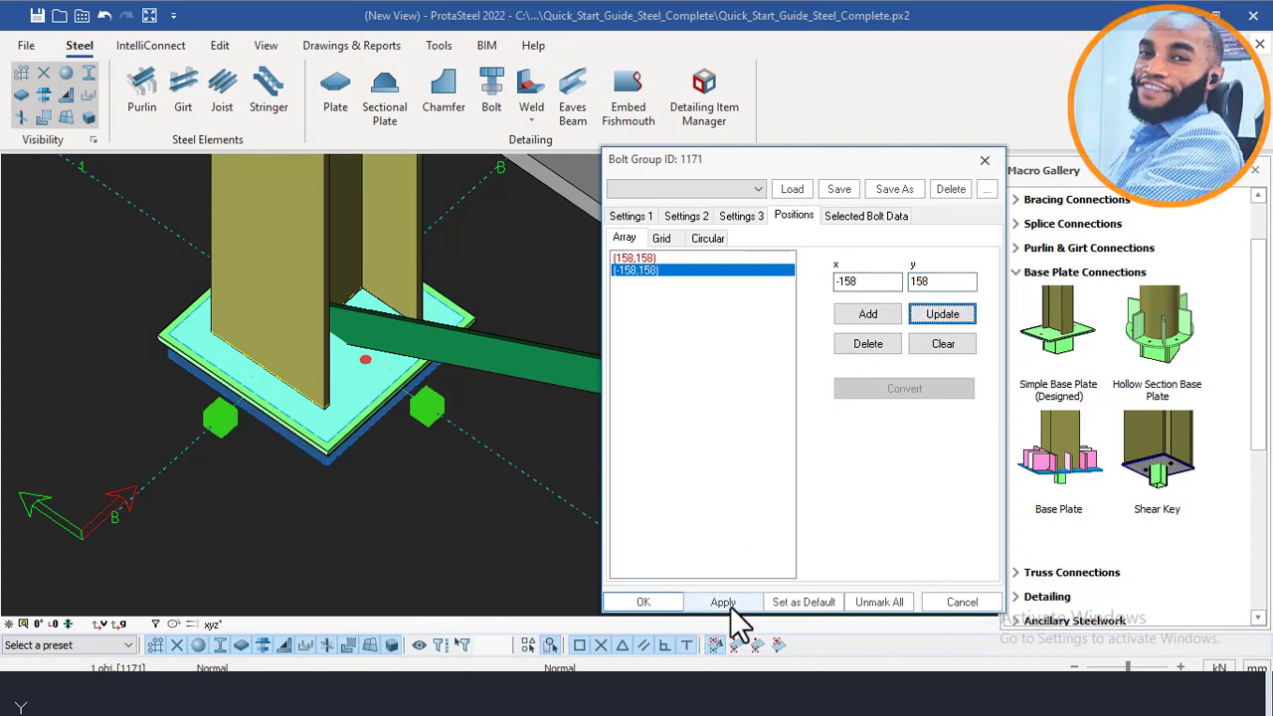
Examine both repositioned holes around the column, then switch to AutoCAD and compare them with the four-bolt base plate layout.
{"action": "scroll", "coordinate": [454, 318], "scroll_direction": "up", "scroll_amount": 3}
{"action": "scroll", "coordinate": [452, 317], "scroll_direction": "up", "scroll_amount": 1}
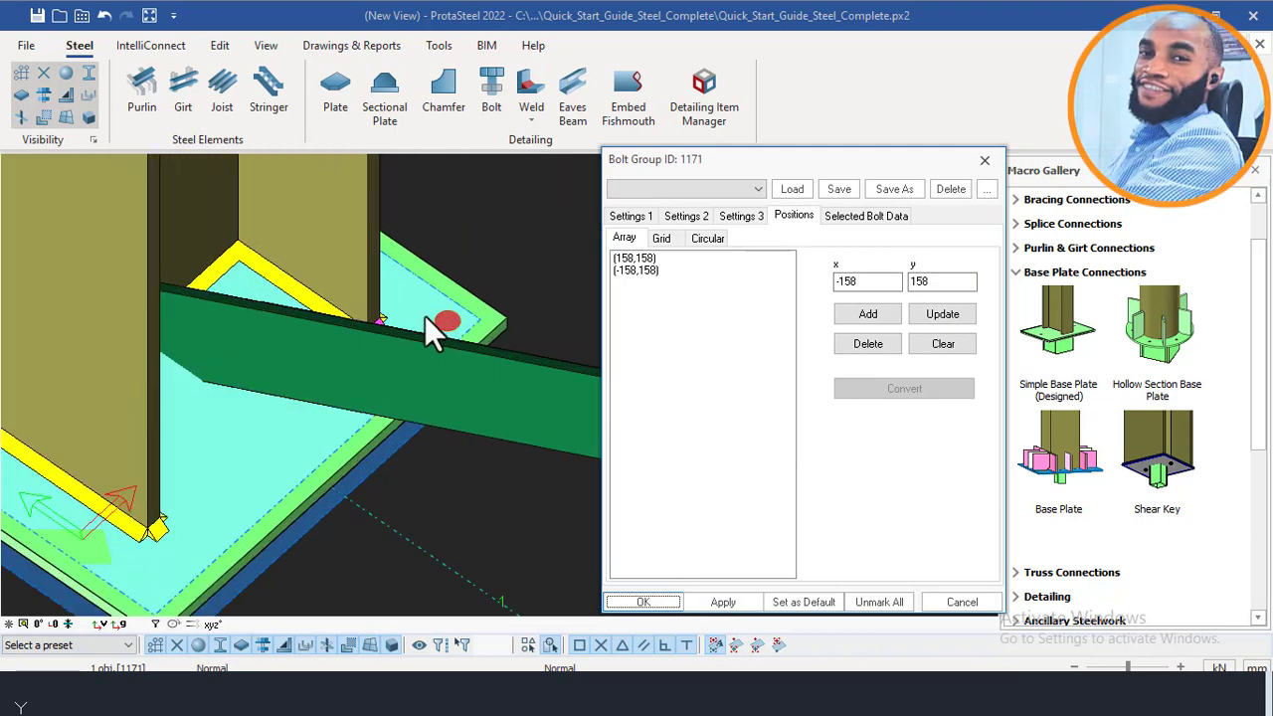
{"action": "scroll", "coordinate": [424, 315], "scroll_direction": "down", "scroll_amount": 2}
{"action": "middle_click_drag", "start_coordinate": [283, 330], "coordinate": [414, 330]}
{"action": "middle_click_drag", "start_coordinate": [233, 384], "coordinate": [308, 408]}
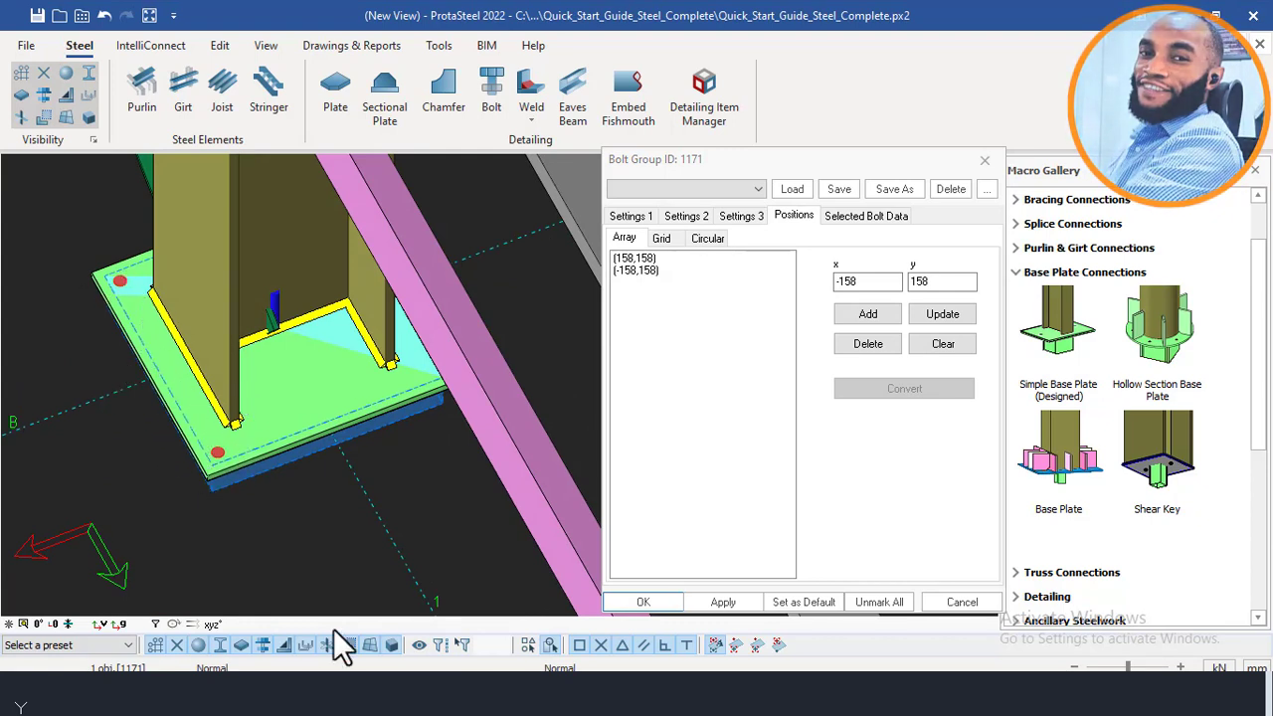
{"action": "mouse_move", "coordinate": [298, 701]}
{"action": "left_click", "coordinate": [154, 608]}
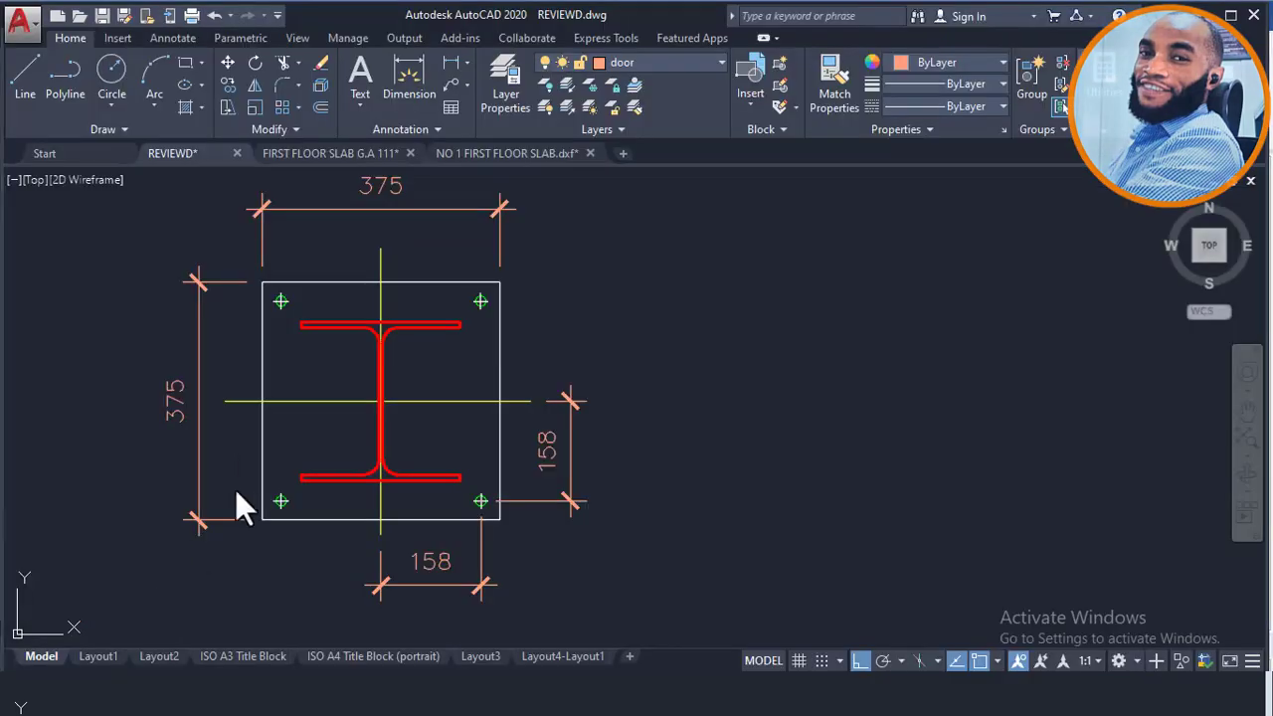
{"action": "scroll", "coordinate": [348, 283], "scroll_direction": "up", "scroll_amount": 2}
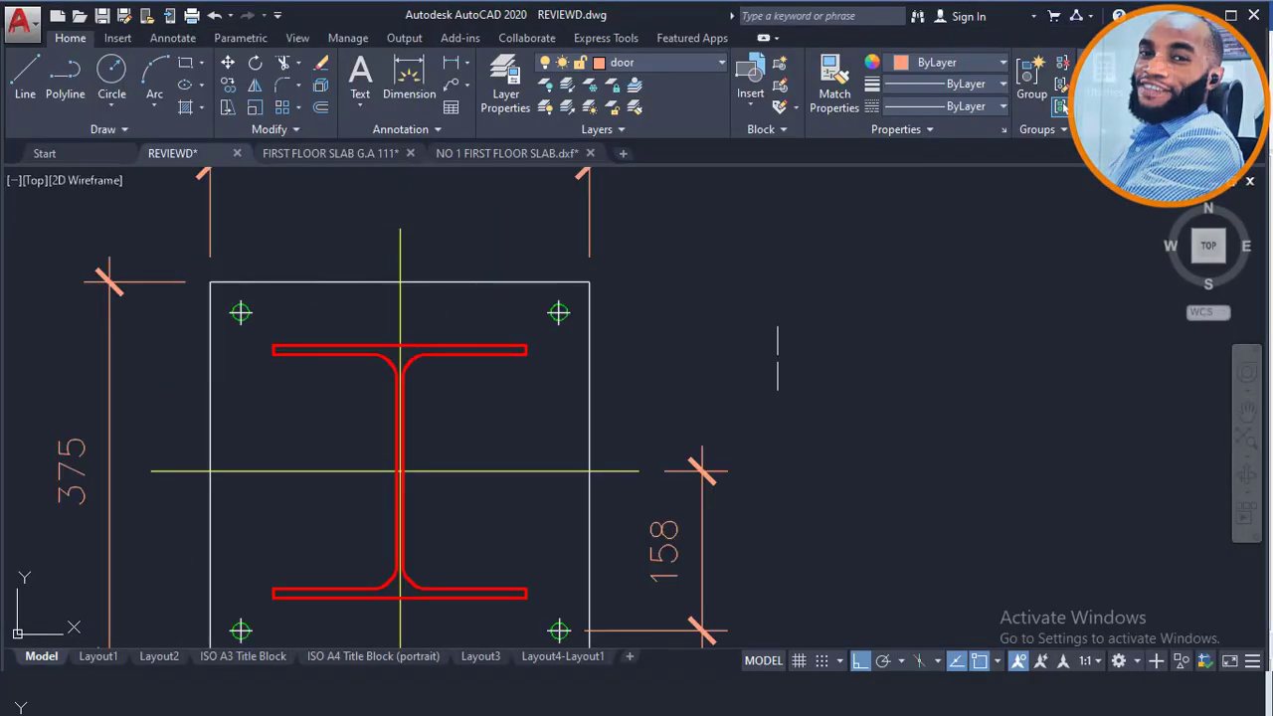
{"action": "mouse_move", "coordinate": [568, 318]}
{"action": "middle_mouse_down"}
{"action": "mouse_move", "coordinate": [458, 264]}
{"action": "mouse_move", "coordinate": [438, 239]}
{"action": "middle_mouse_up"}
{"action": "middle_click_drag", "start_coordinate": [369, 506], "coordinate": [247, 448]}
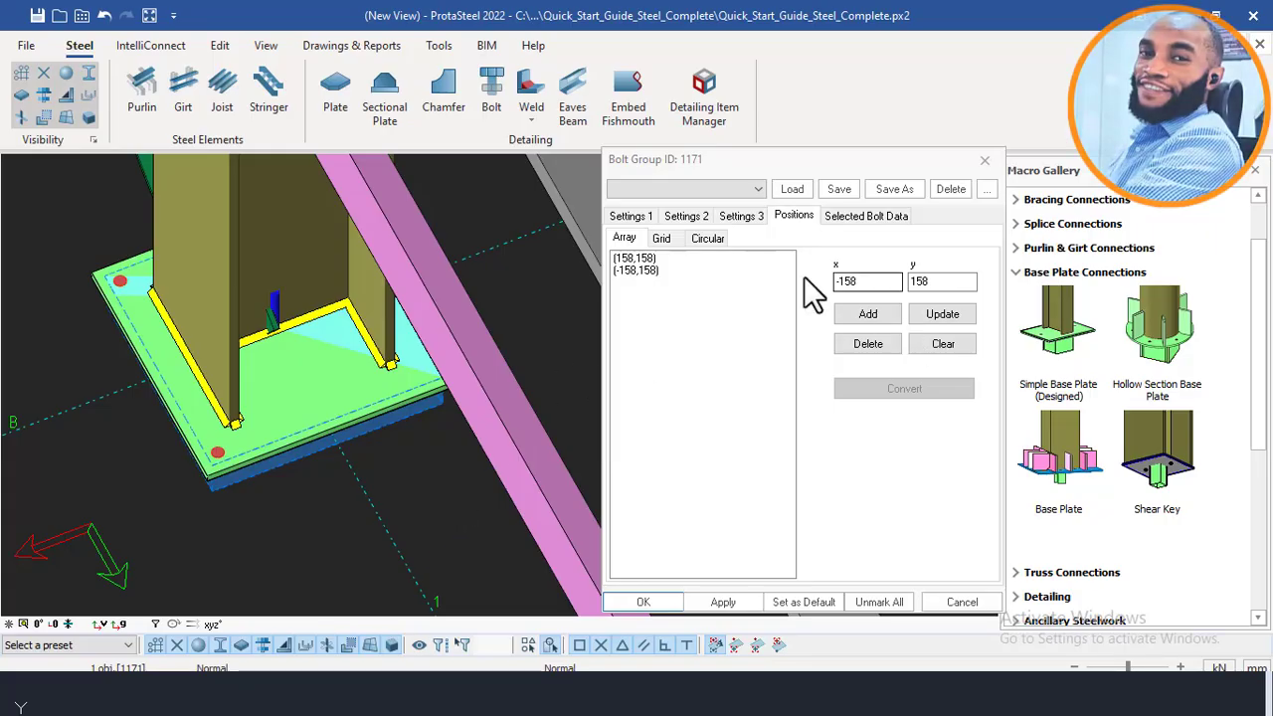
In ProtaSteel, add a third hole position to the bolt group array and update it to x -158 and y -158.
{"action": "left_click", "coordinate": [636, 270]}
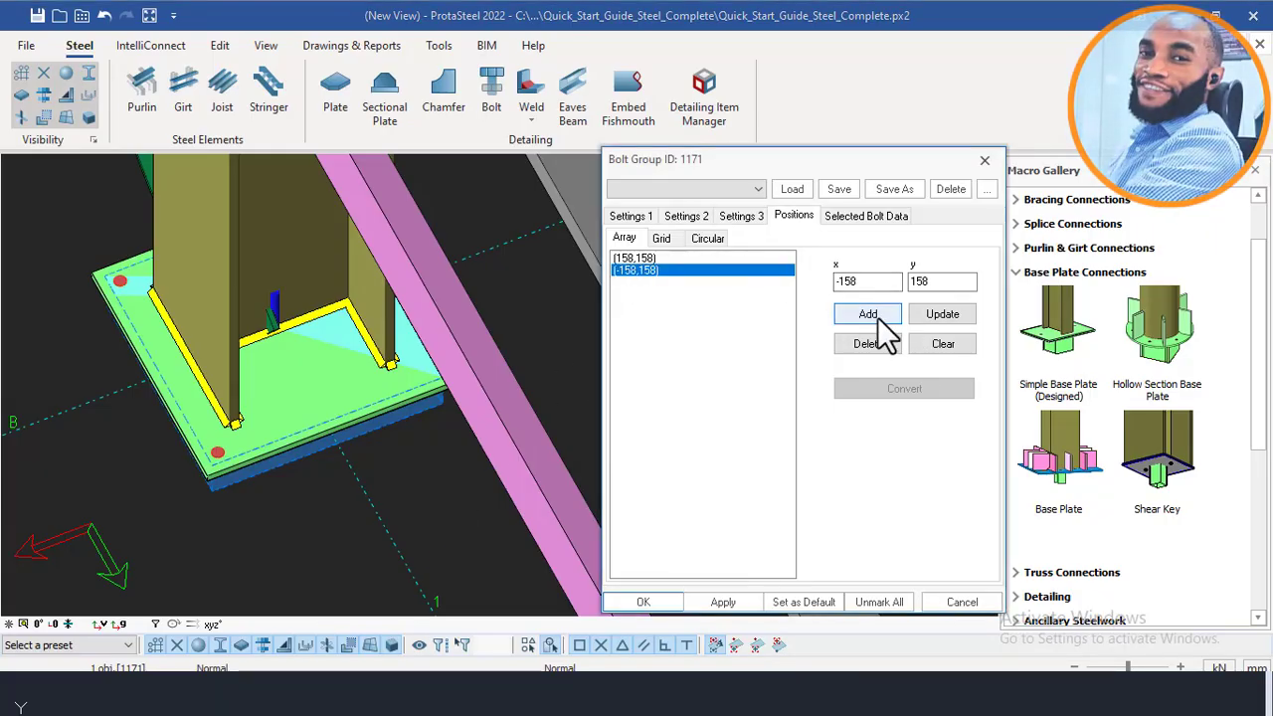
{"action": "left_click", "coordinate": [855, 316]}
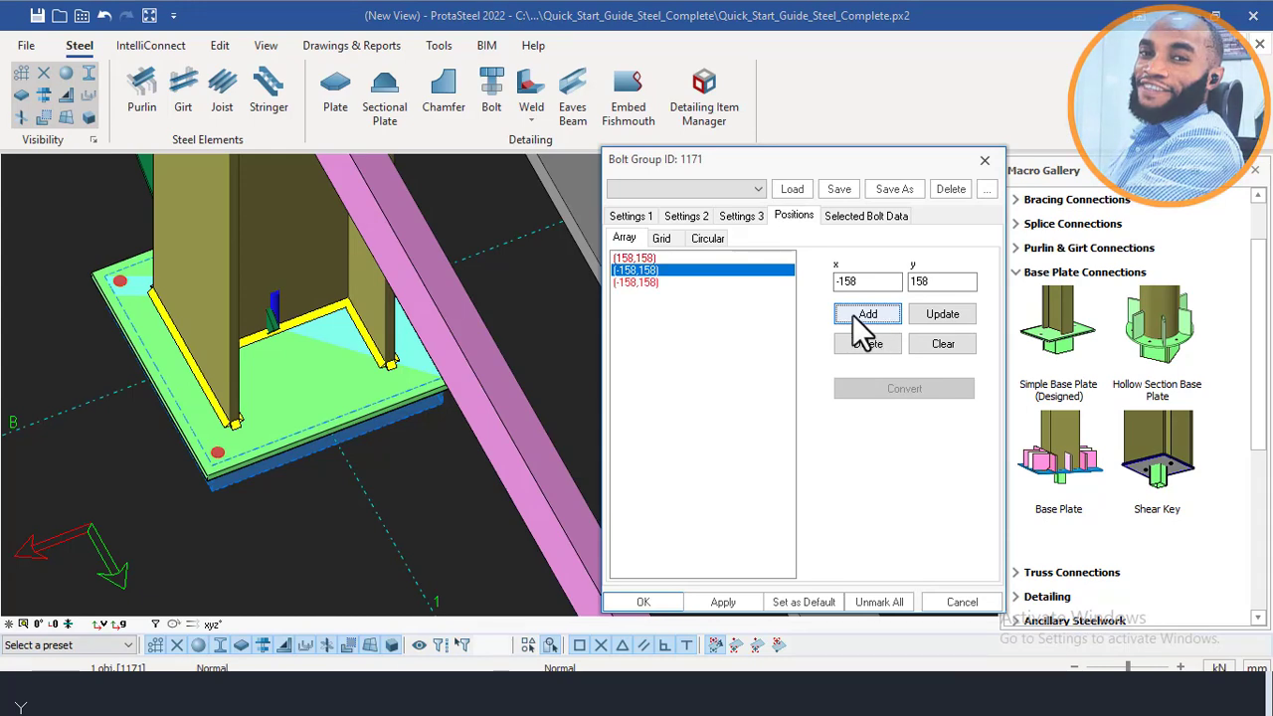
{"action": "left_click", "coordinate": [639, 283]}
{"action": "middle_click_drag", "start_coordinate": [383, 382], "coordinate": [254, 428]}
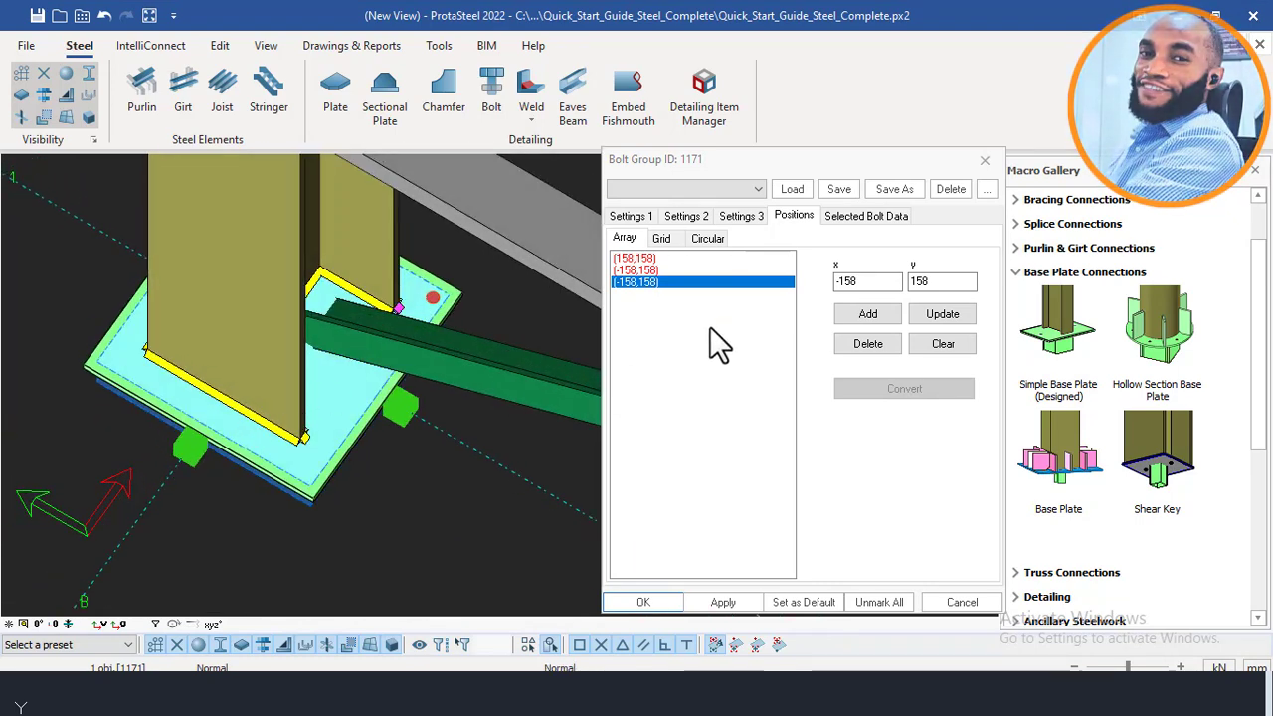
{"action": "left_click", "coordinate": [915, 281]}
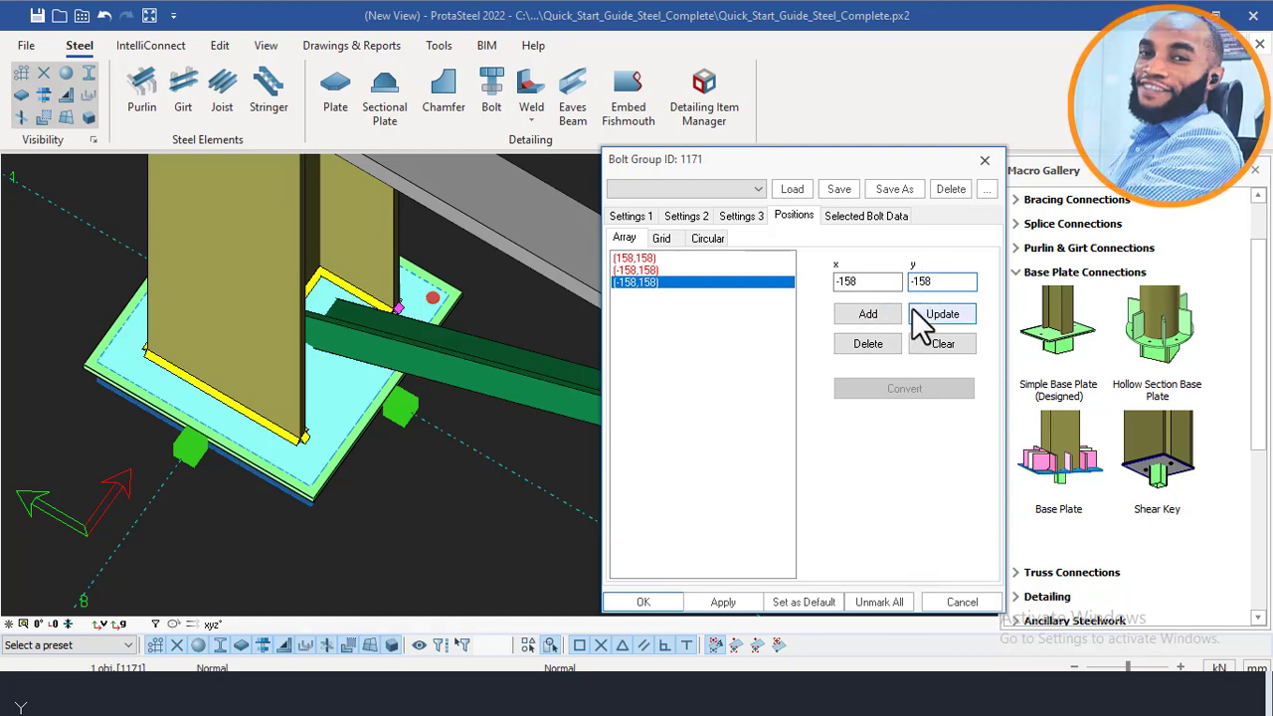
{"action": "type", "text": "-"}
{"action": "left_click", "coordinate": [919, 309]}
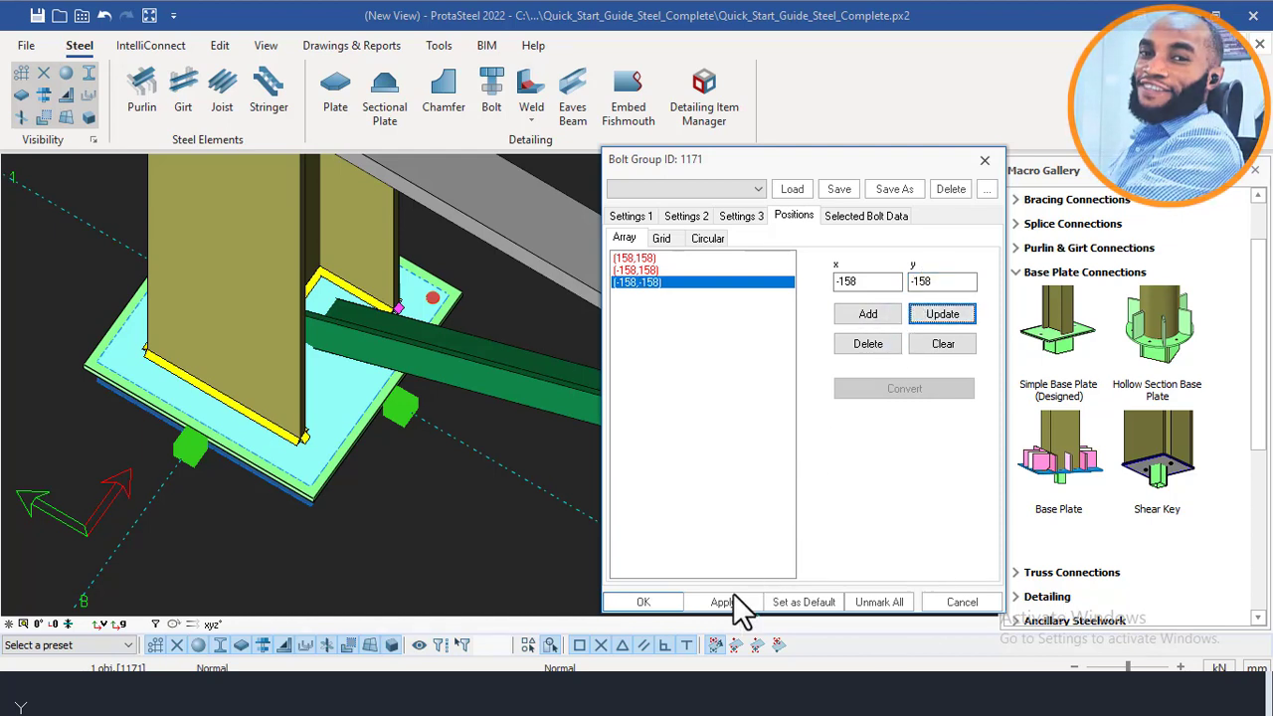
Apply the (-158, -158) bolt position and add a fourth position at (158, -158) to the base plate's bolt group.
{"action": "left_click", "coordinate": [723, 602]}
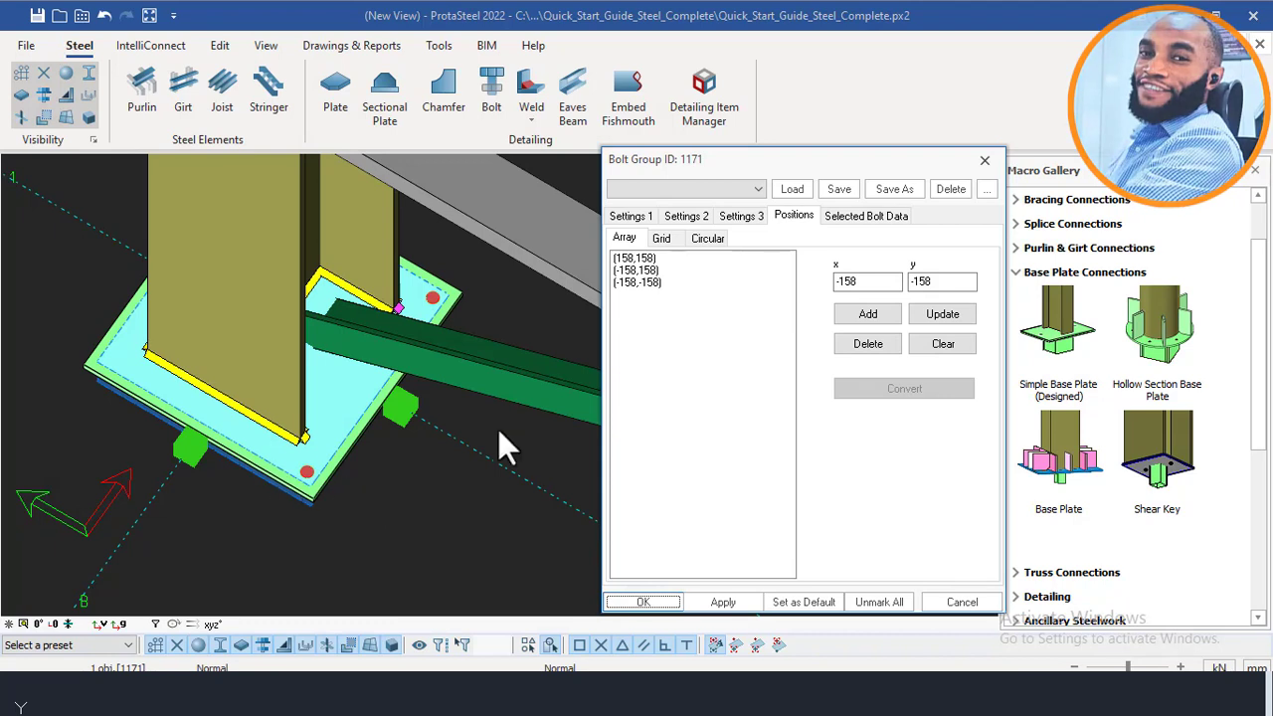
{"action": "left_click", "coordinate": [655, 284]}
{"action": "left_click", "coordinate": [882, 309]}
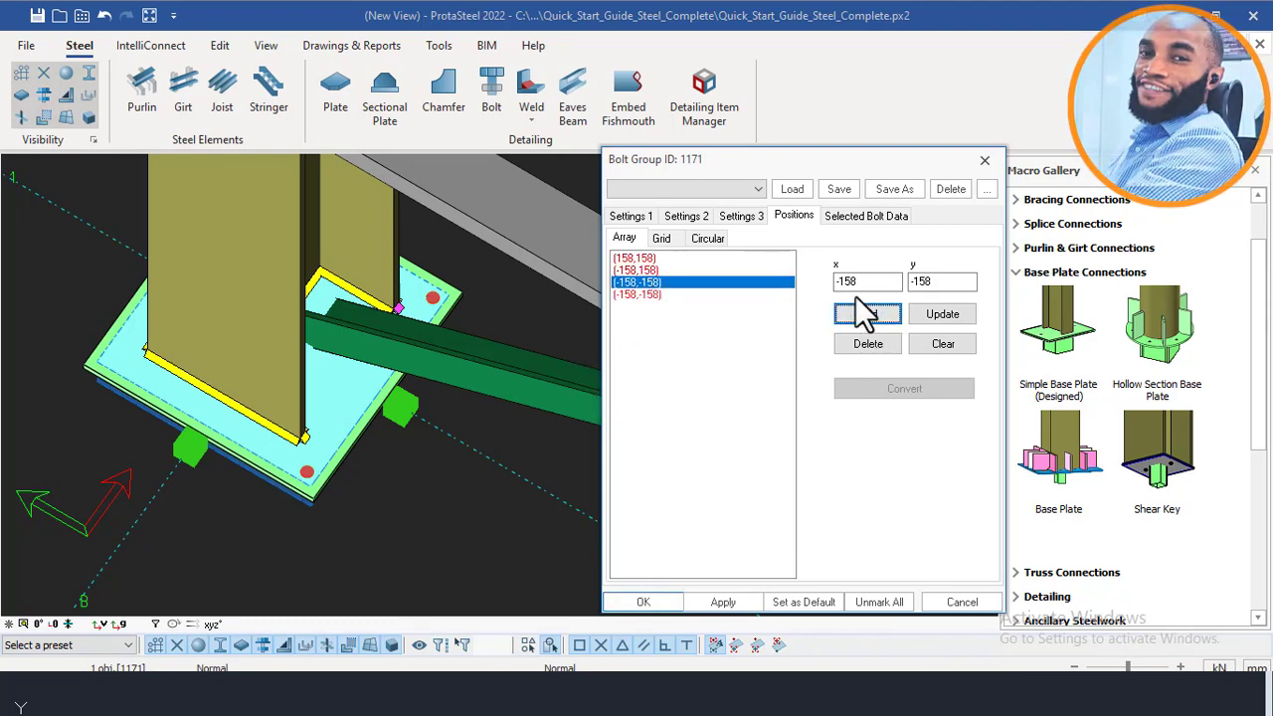
{"action": "left_click", "coordinate": [639, 293]}
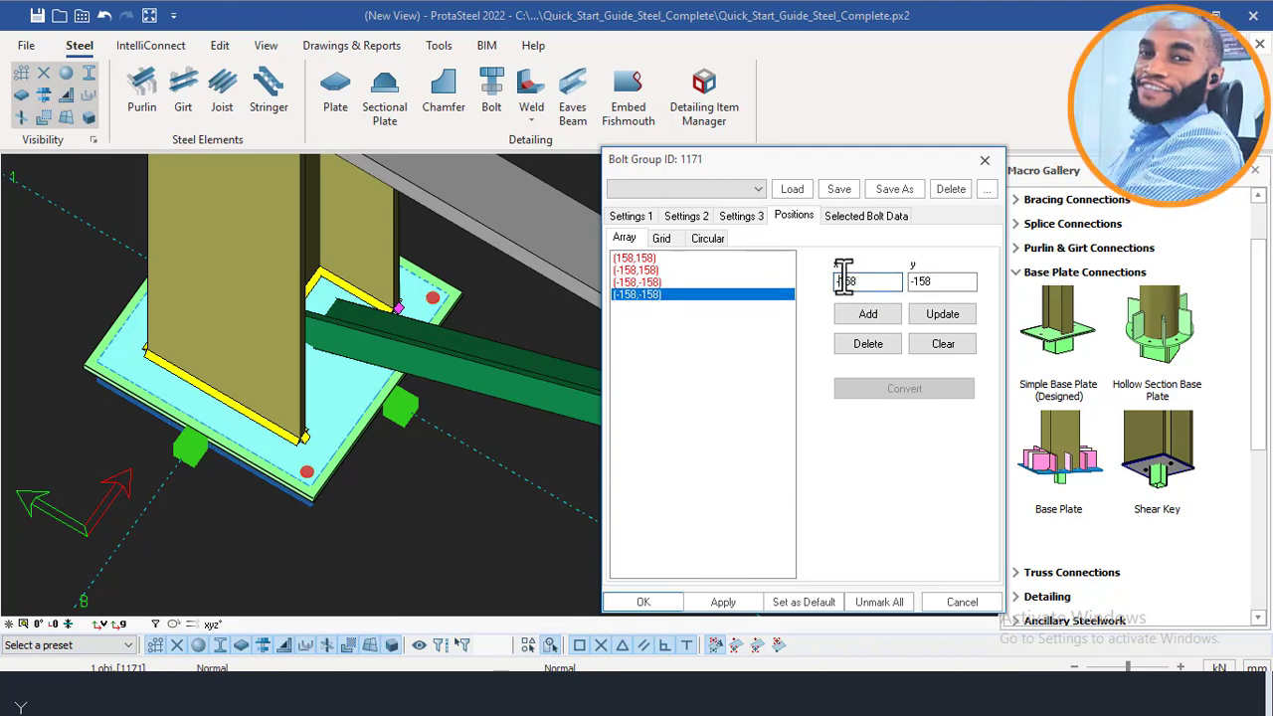
{"action": "key", "text": "BackSpace"}
{"action": "left_click", "coordinate": [923, 319]}
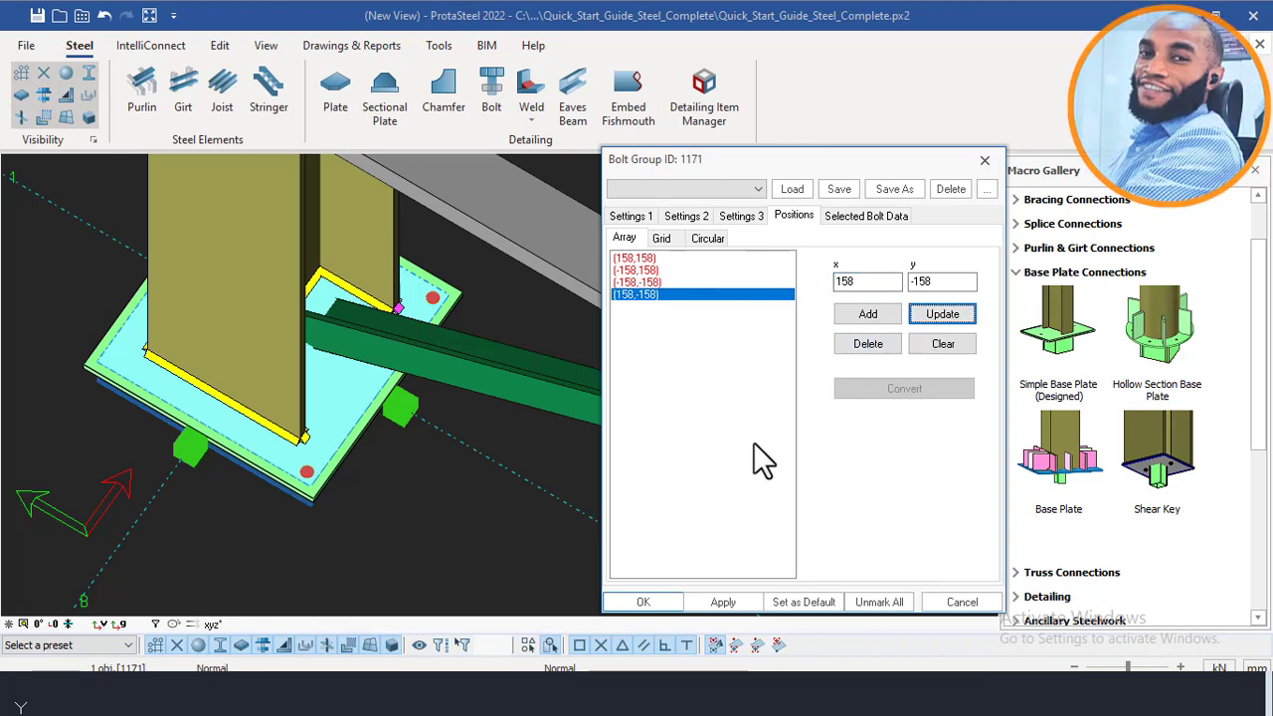
{"action": "left_click", "coordinate": [726, 601]}
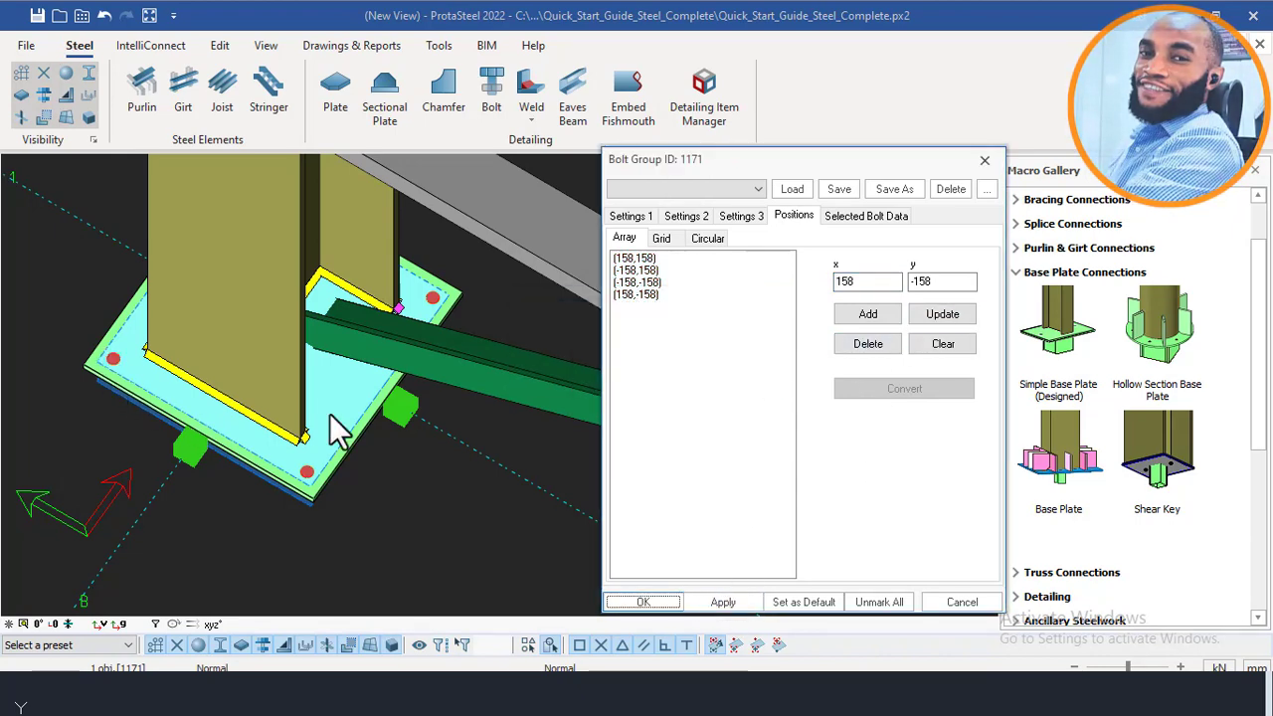
{"action": "left_click", "coordinate": [642, 603]}
{"action": "scroll", "coordinate": [384, 421], "scroll_direction": "down", "scroll_amount": 3}
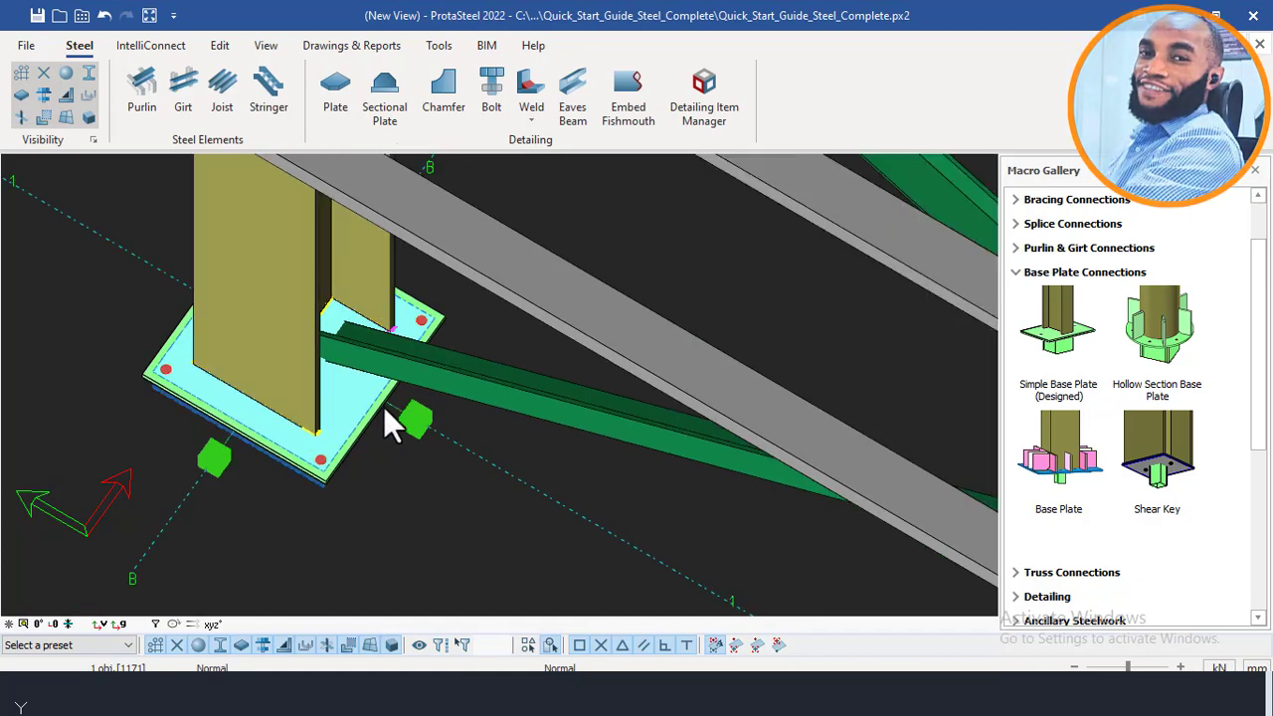
{"action": "key", "text": "Escape"}
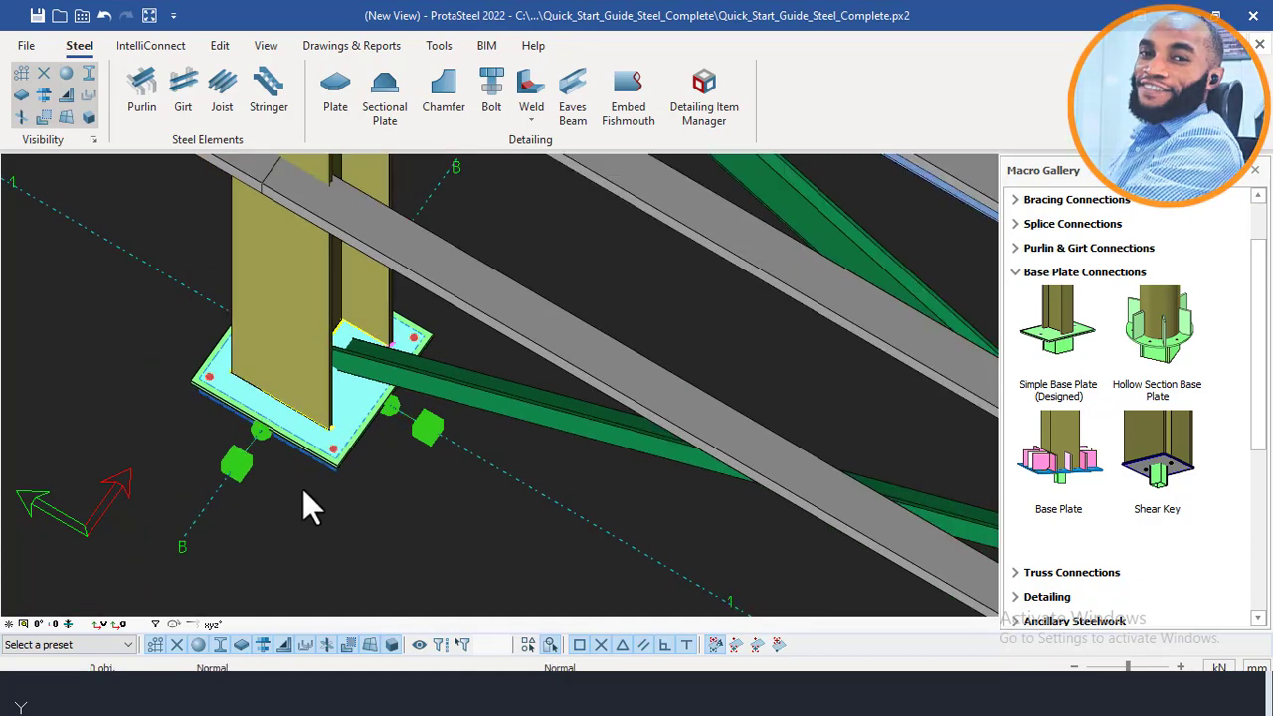
Inspect the bolt holes at the corners of the column's base plate.
{"action": "scroll", "coordinate": [326, 470], "scroll_direction": "up", "scroll_amount": 5}
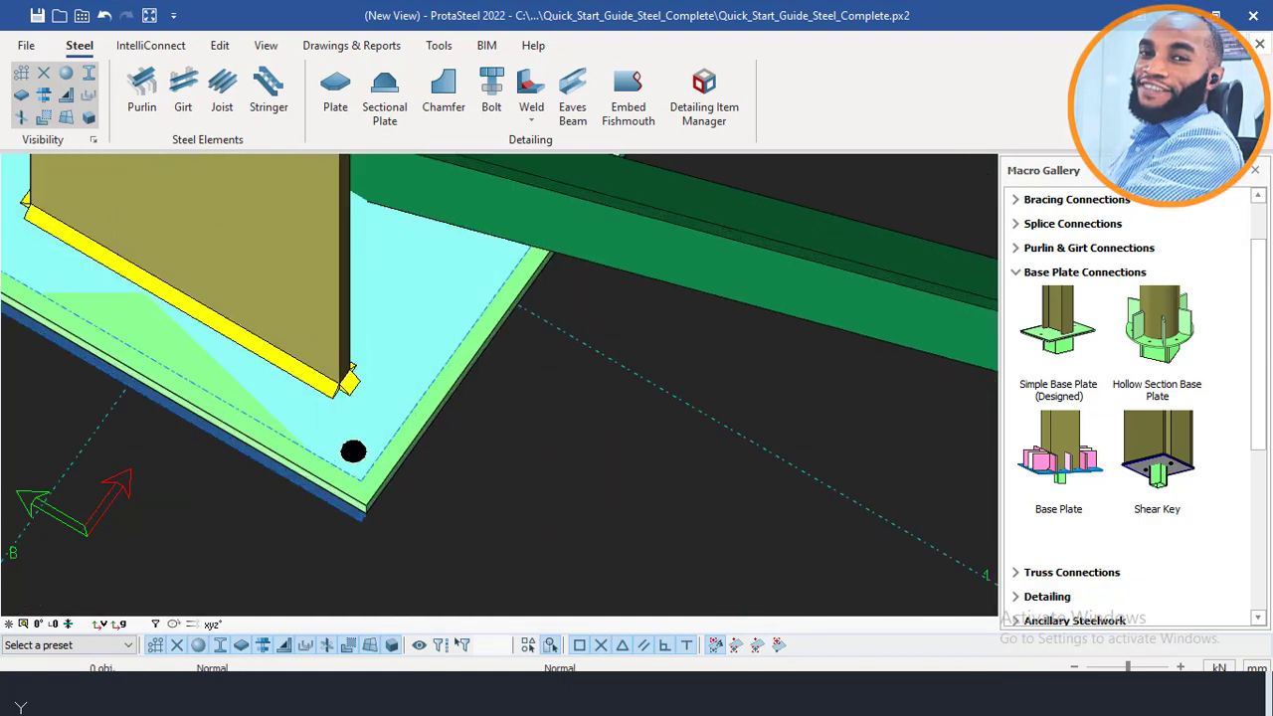
{"action": "scroll", "coordinate": [350, 438], "scroll_direction": "up", "scroll_amount": 2}
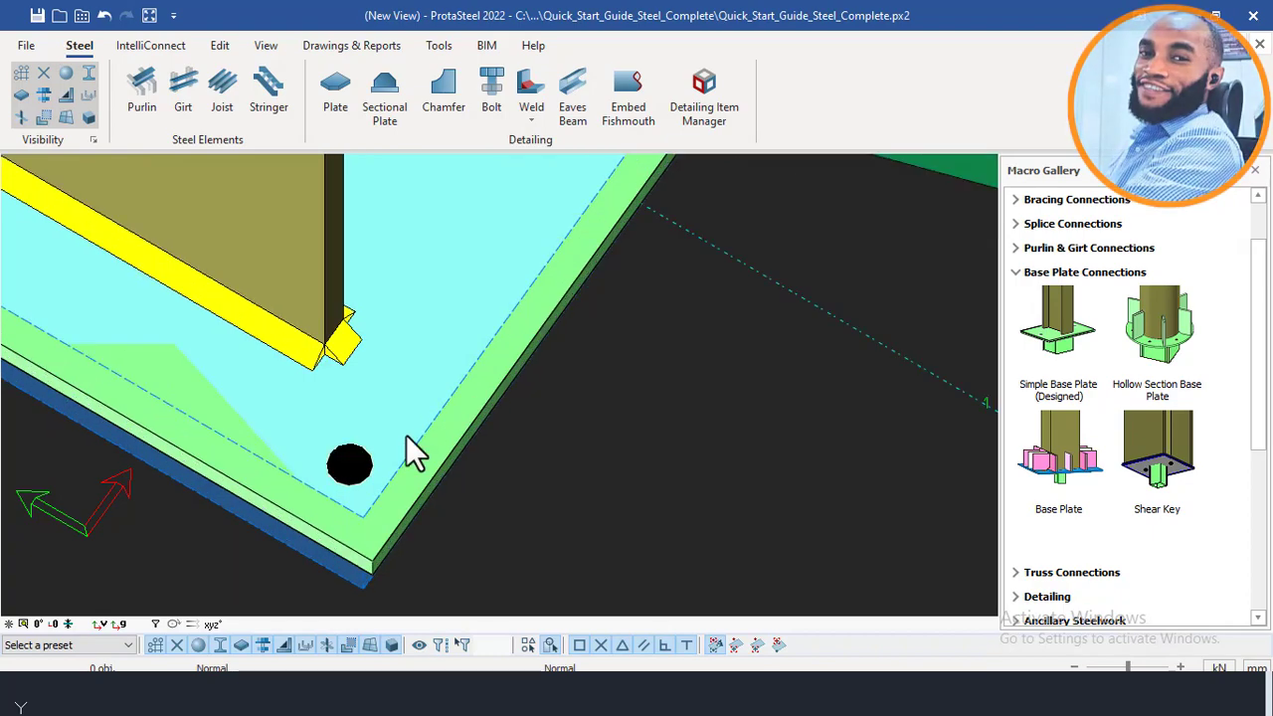
{"action": "scroll", "coordinate": [406, 435], "scroll_direction": "down", "scroll_amount": 5}
{"action": "middle_click_drag", "start_coordinate": [336, 368], "coordinate": [405, 375]}
{"action": "scroll", "coordinate": [407, 383], "scroll_direction": "down", "scroll_amount": 3}
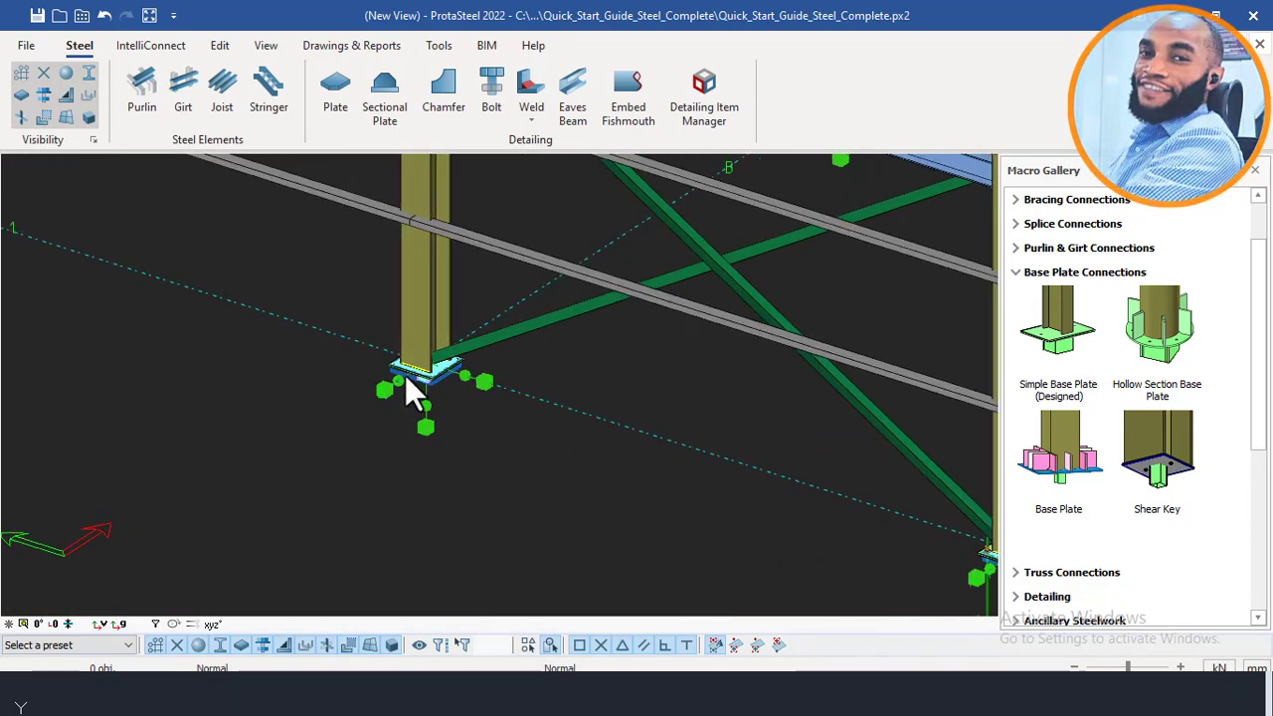
{"action": "scroll", "coordinate": [416, 374], "scroll_direction": "up", "scroll_amount": 4}
{"action": "scroll", "coordinate": [430, 387], "scroll_direction": "down", "scroll_amount": 1}
{"action": "middle_click_drag", "start_coordinate": [481, 386], "coordinate": [369, 335]}
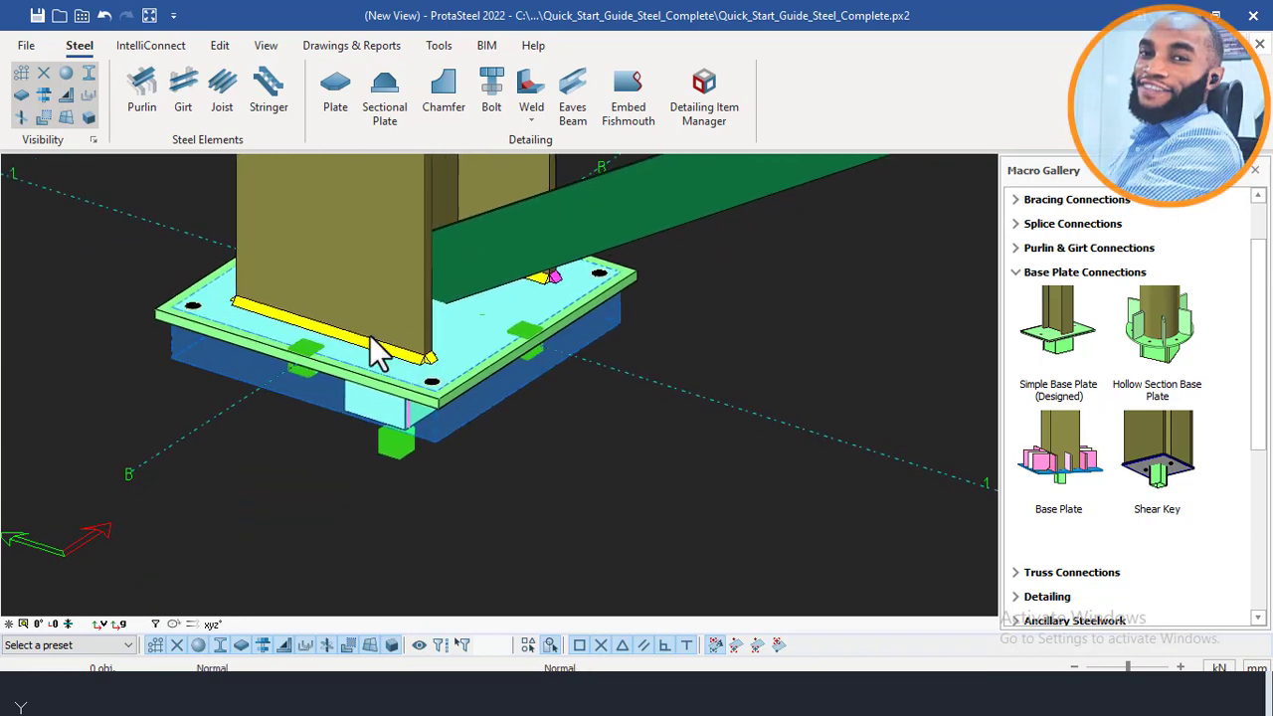
{"action": "scroll", "coordinate": [431, 363], "scroll_direction": "up", "scroll_amount": 2}
{"action": "middle_click_drag", "start_coordinate": [431, 363], "coordinate": [429, 365]}
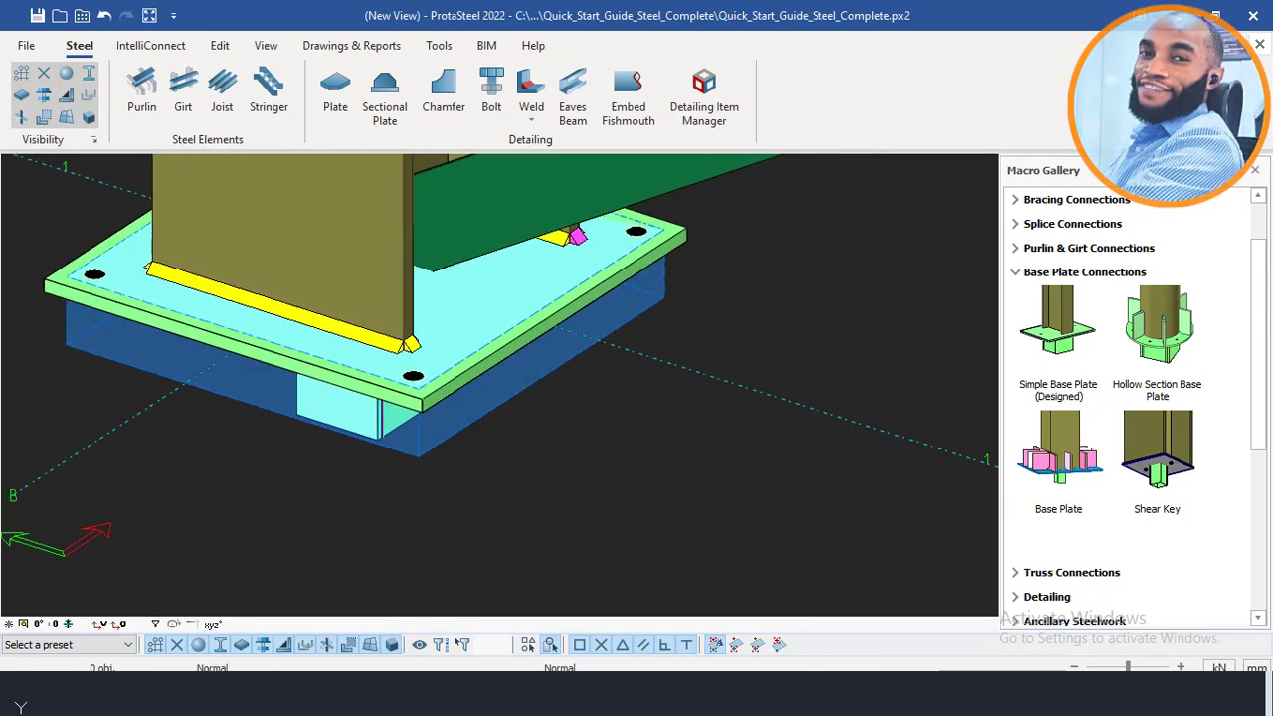
Switch to AutoCAD to check the bolt layout on the base plate drawing, and compare it with the plate modelled in ProtaSteel.
{"action": "mouse_move", "coordinate": [247, 648]}
{"action": "left_click", "coordinate": [127, 618]}
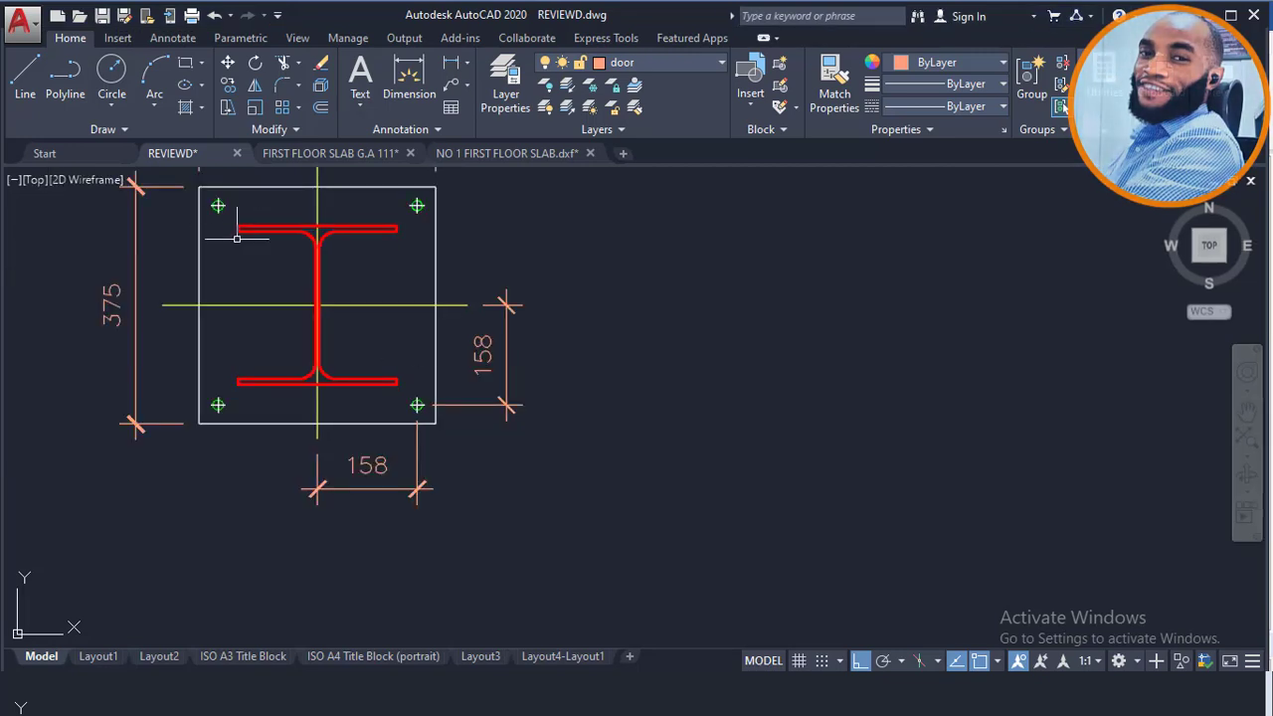
{"action": "scroll", "coordinate": [237, 239], "scroll_direction": "up", "scroll_amount": 2}
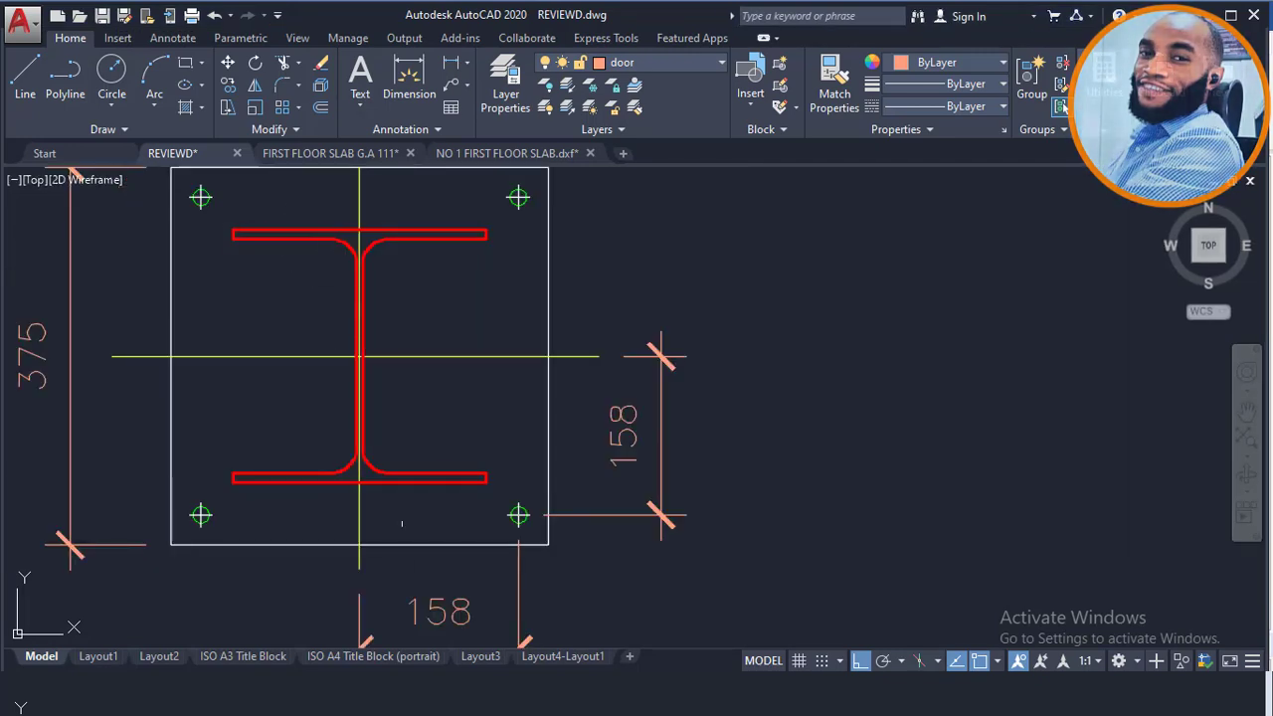
{"action": "key", "text": "alt+Tab"}
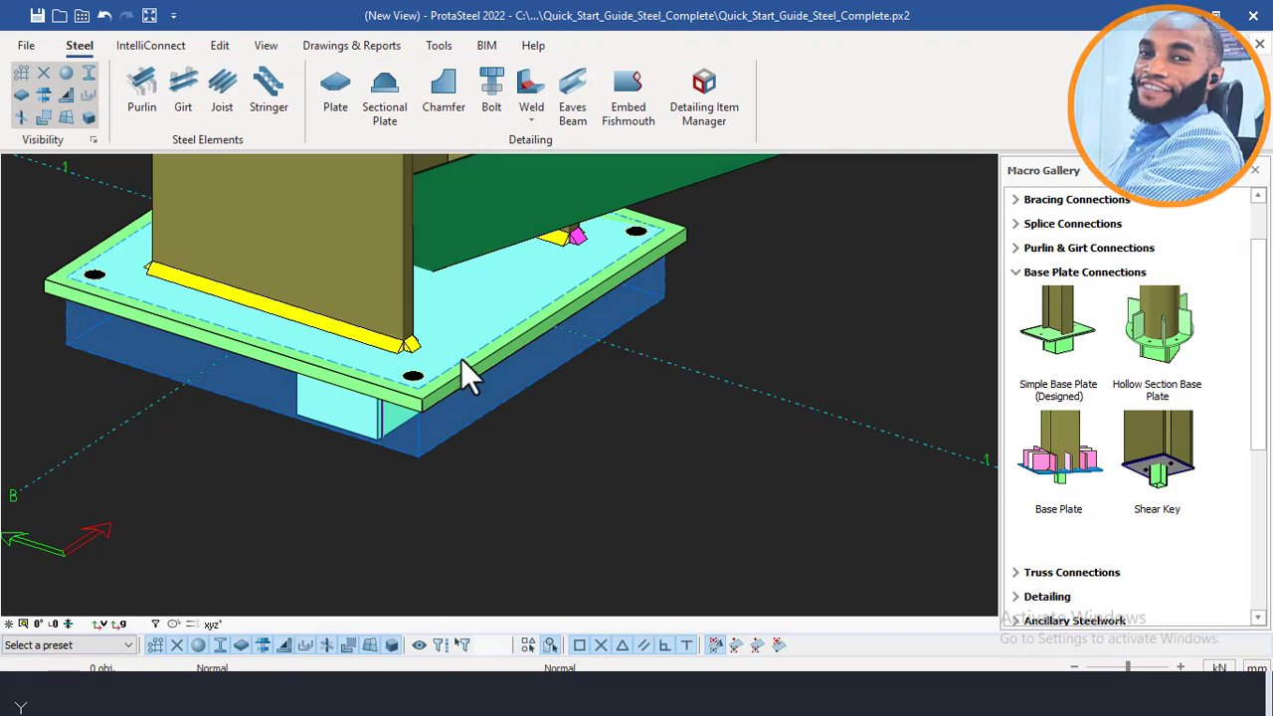
{"action": "middle_click_drag", "start_coordinate": [467, 373], "coordinate": [429, 358]}
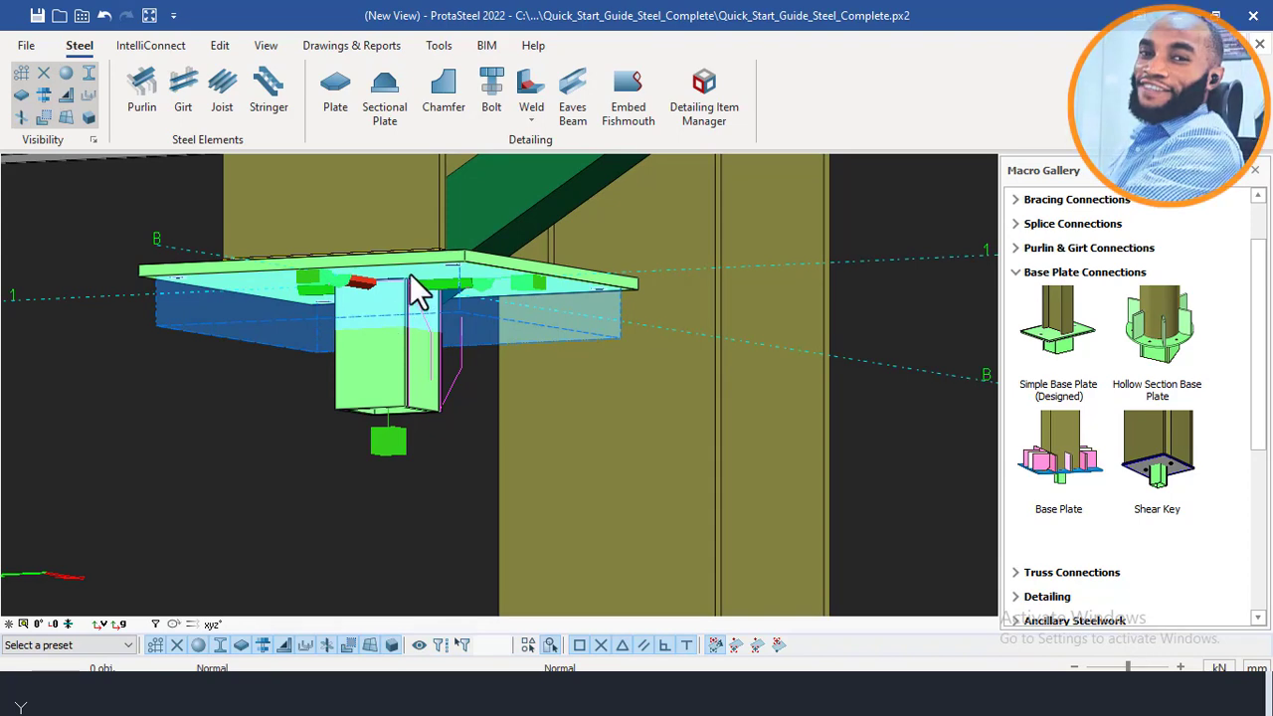
{"action": "middle_click_drag", "start_coordinate": [409, 275], "coordinate": [414, 324]}
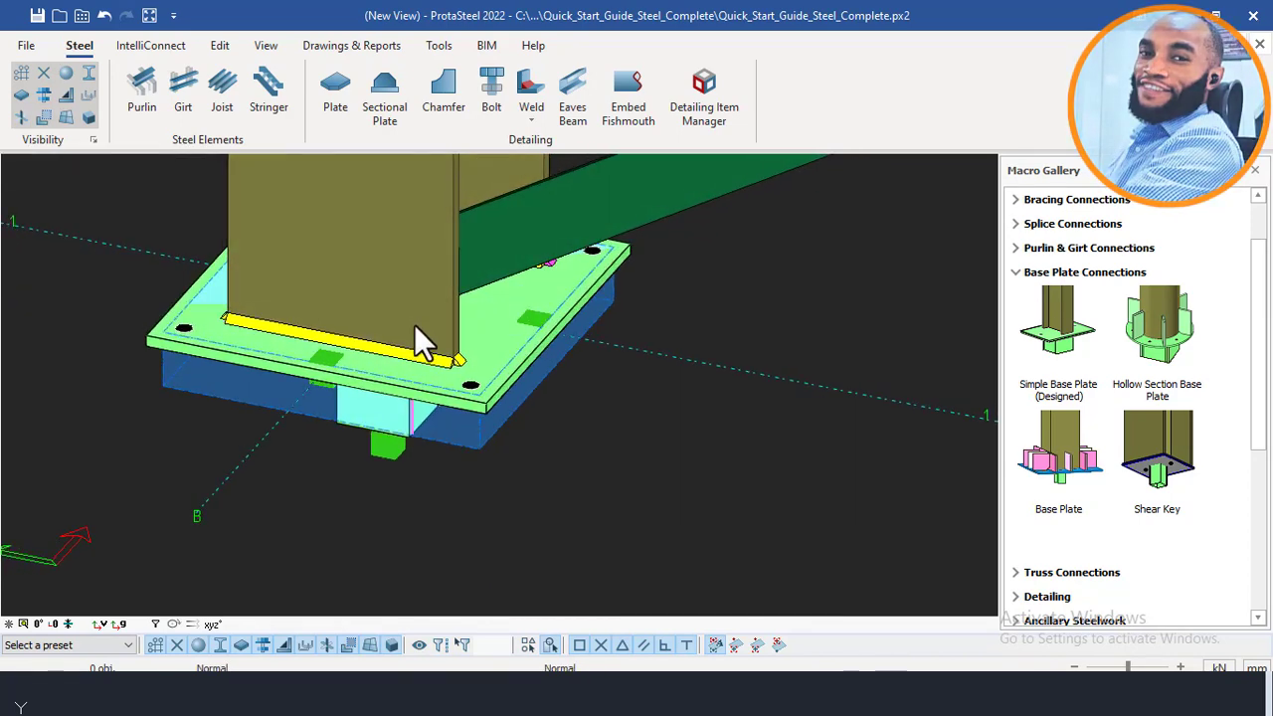
{"action": "scroll", "coordinate": [477, 391], "scroll_direction": "up", "scroll_amount": 5}
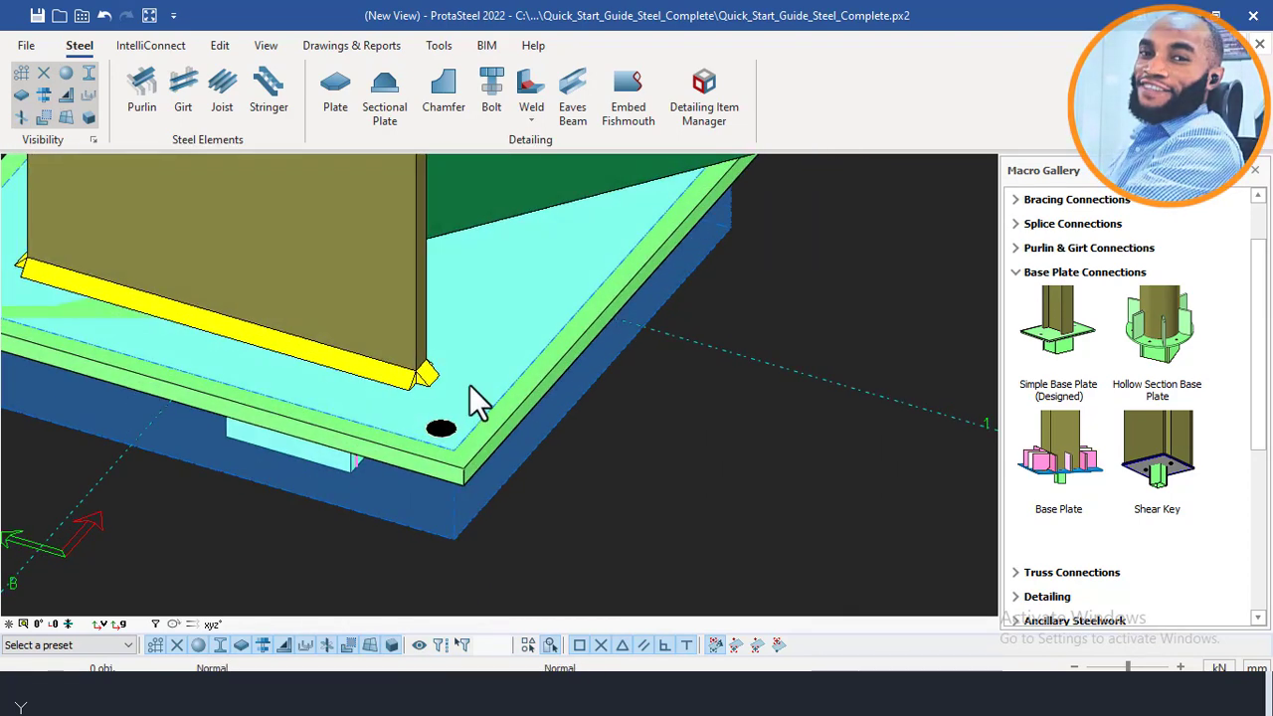
{"action": "scroll", "coordinate": [578, 242], "scroll_direction": "down", "scroll_amount": 4}
{"action": "middle_click_drag", "start_coordinate": [587, 289], "coordinate": [662, 287]}
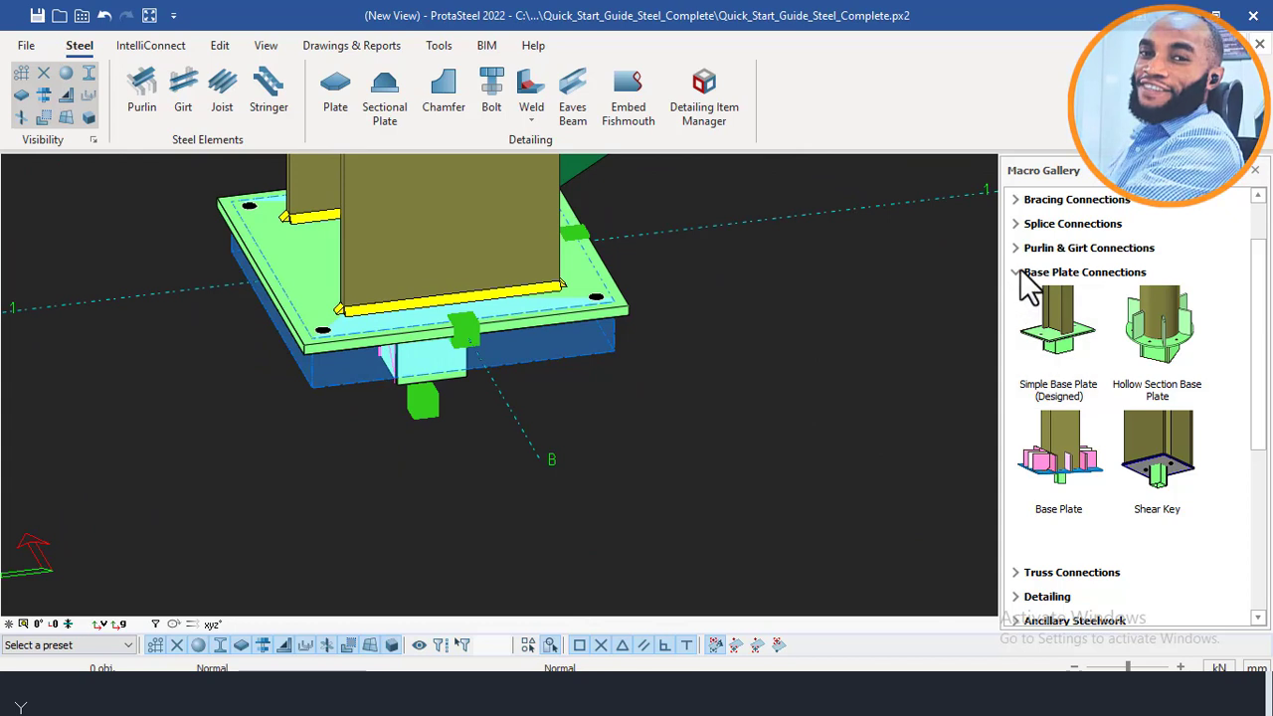
Collapse the Base Plate Connections macros and show the Miscellaneous Steel Detailing macros, down to Anchor Bolt.
{"action": "left_click", "coordinate": [1019, 272]}
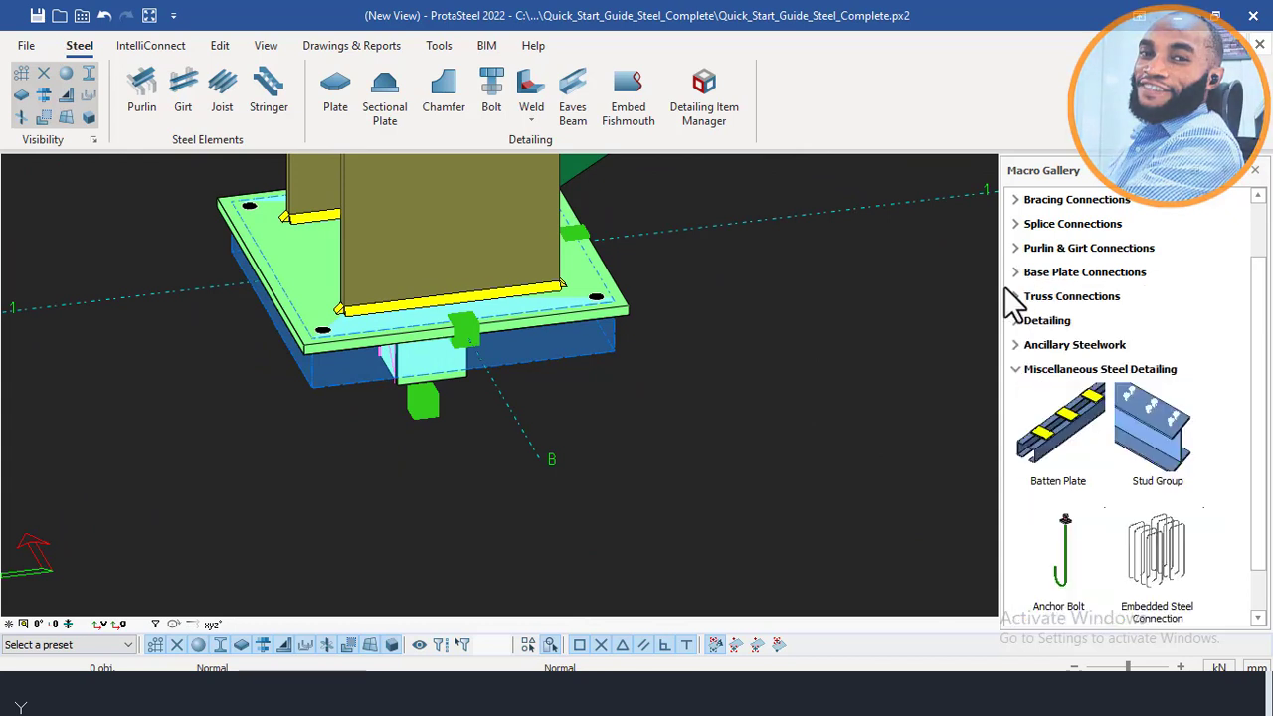
{"action": "left_click", "coordinate": [1016, 368]}
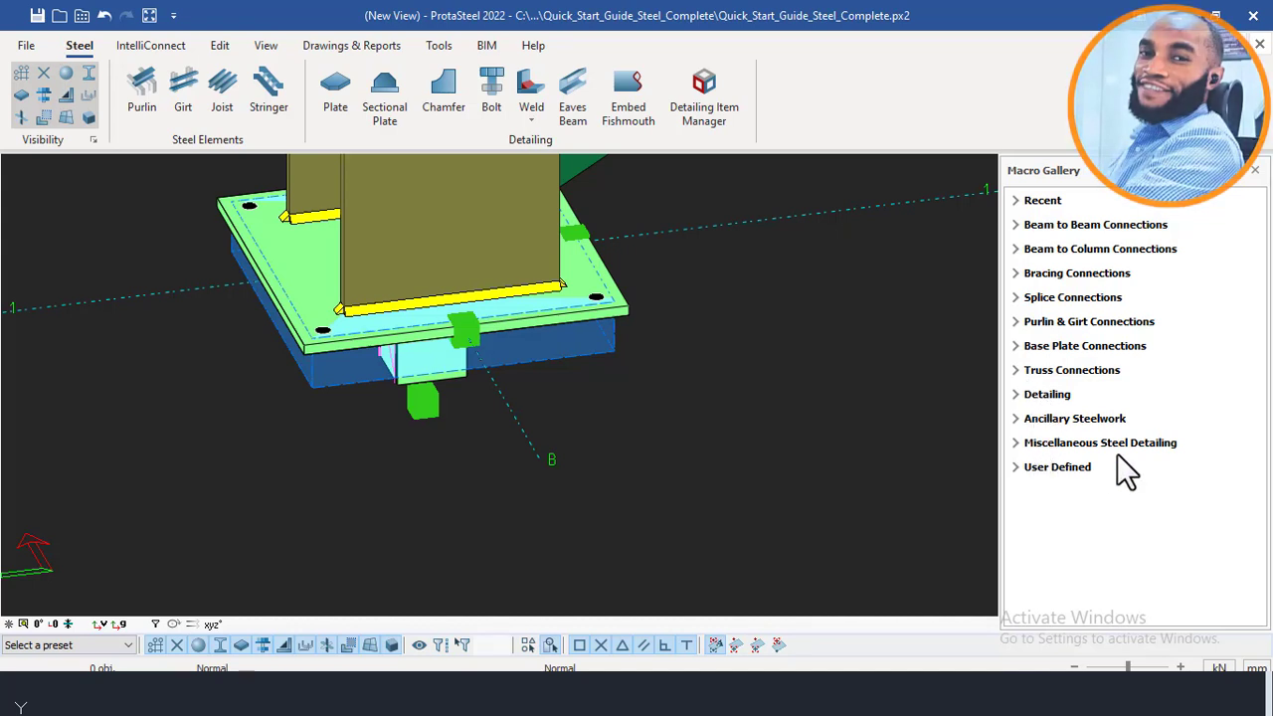
{"action": "left_click", "coordinate": [1016, 443]}
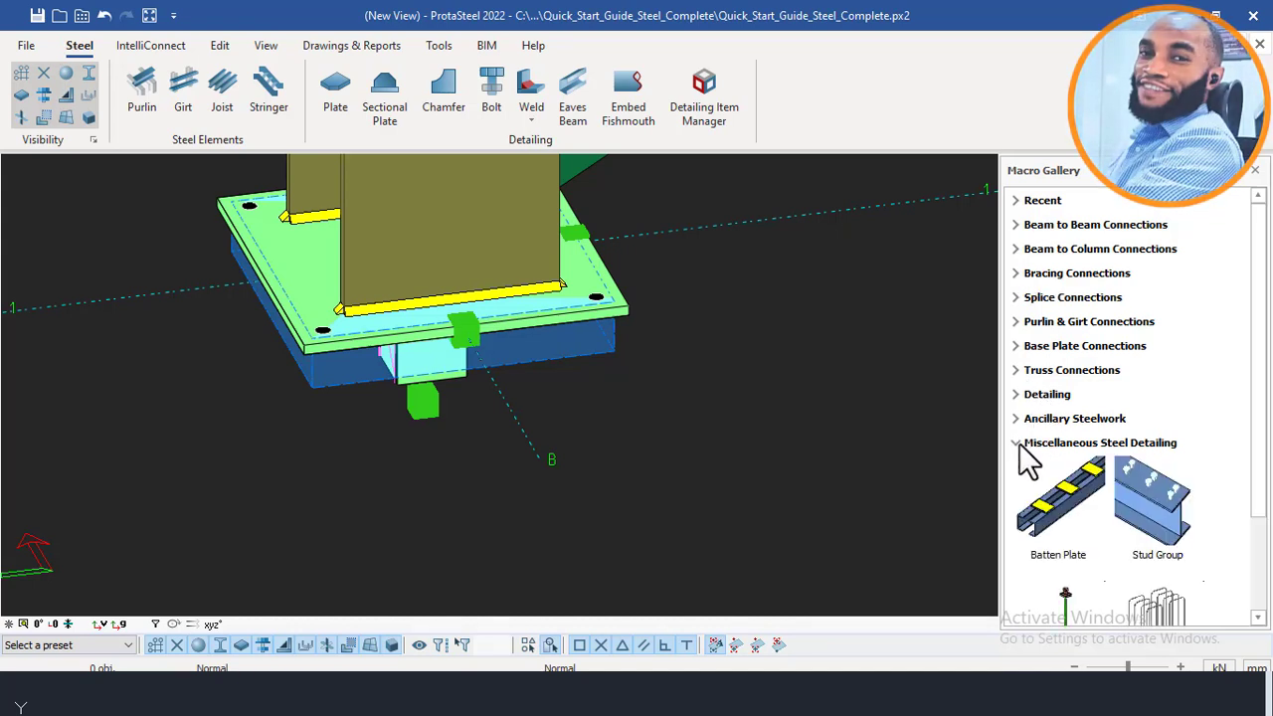
{"action": "scroll", "coordinate": [1094, 417], "scroll_direction": "down", "scroll_amount": 2}
{"action": "scroll", "coordinate": [1124, 413], "scroll_direction": "down", "scroll_amount": 1}
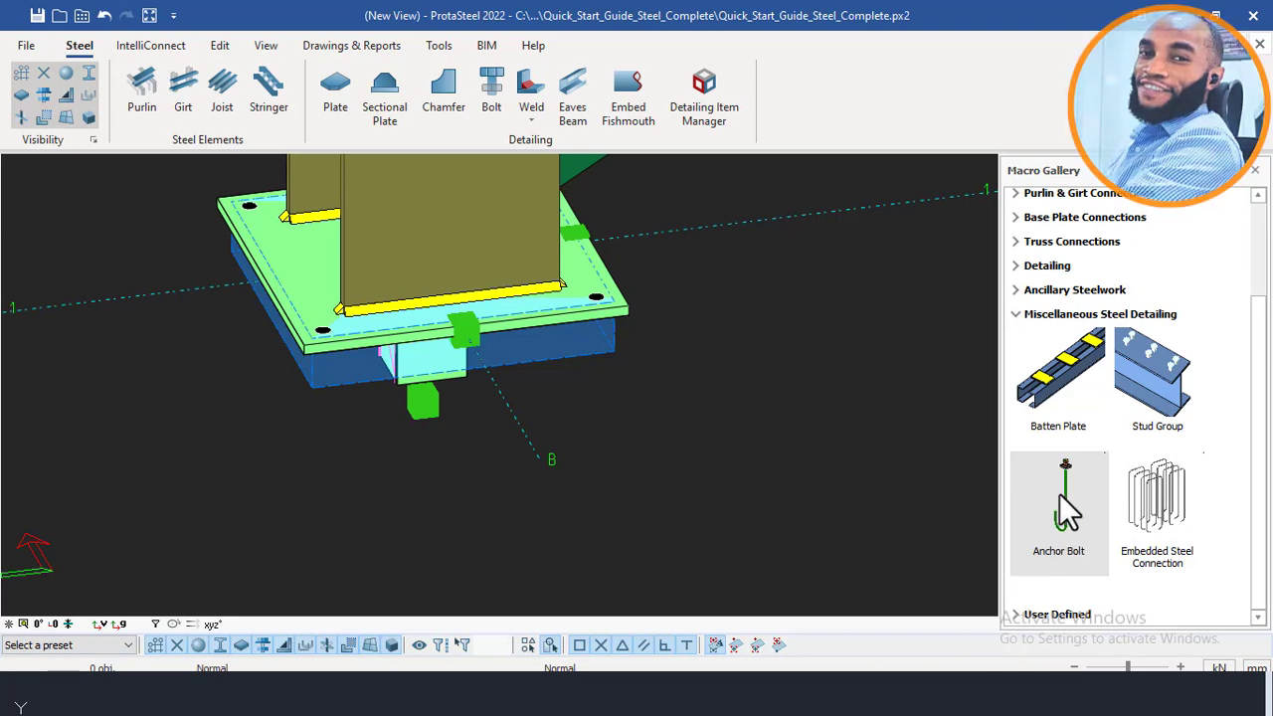
{"action": "left_click", "coordinate": [1059, 493]}
{"action": "scroll", "coordinate": [329, 338], "scroll_direction": "up", "scroll_amount": 2}
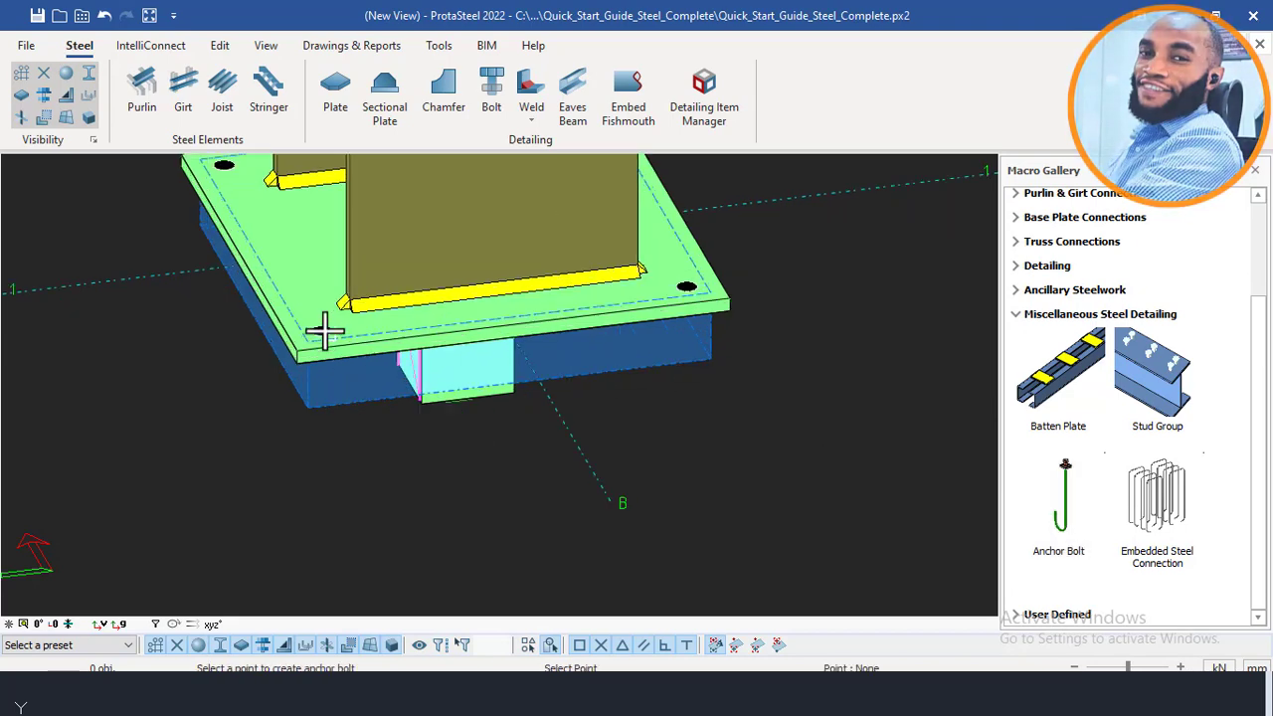
{"action": "scroll", "coordinate": [324, 333], "scroll_direction": "up", "scroll_amount": 3}
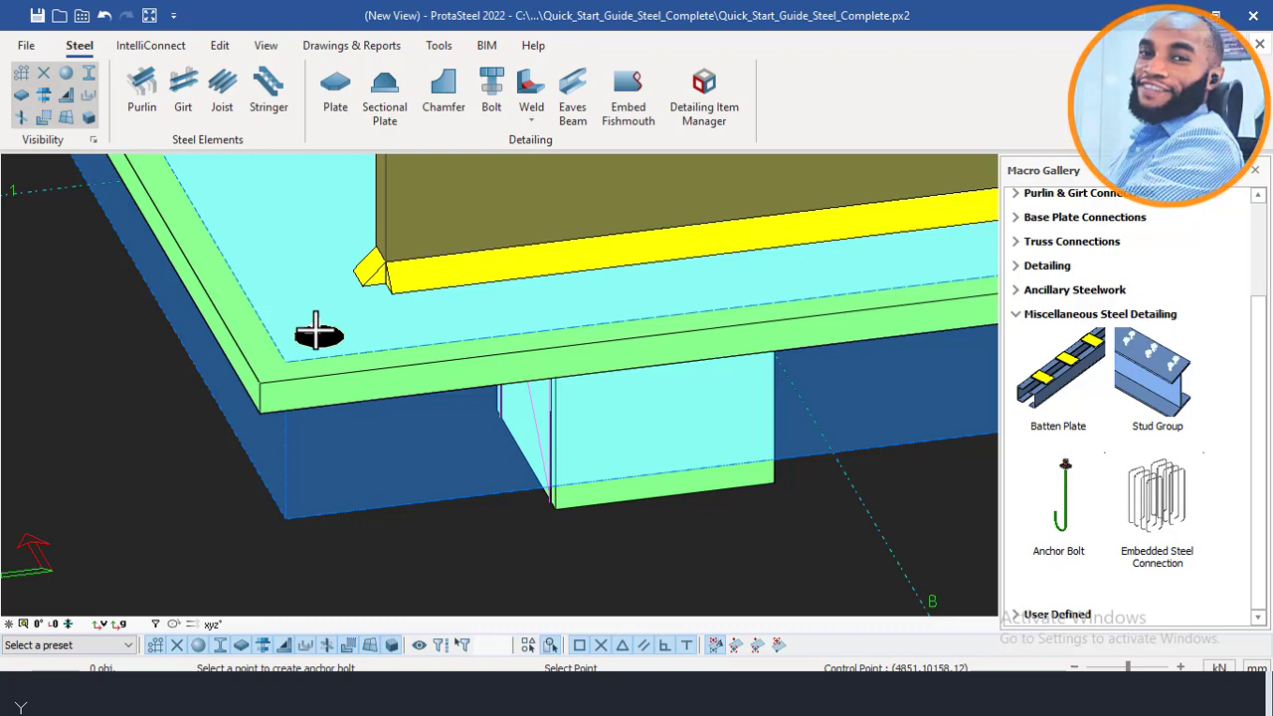
{"action": "scroll", "coordinate": [318, 333], "scroll_direction": "down", "scroll_amount": 1}
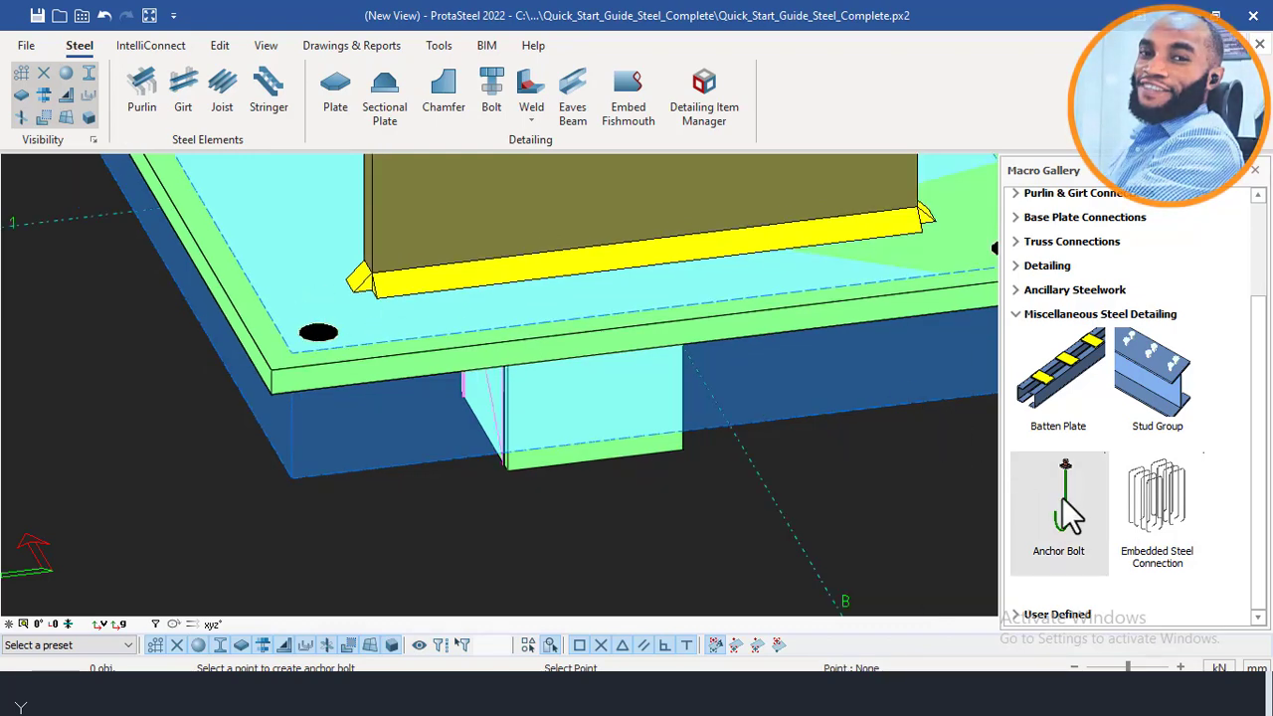
{"action": "mouse_move", "coordinate": [1064, 497]}
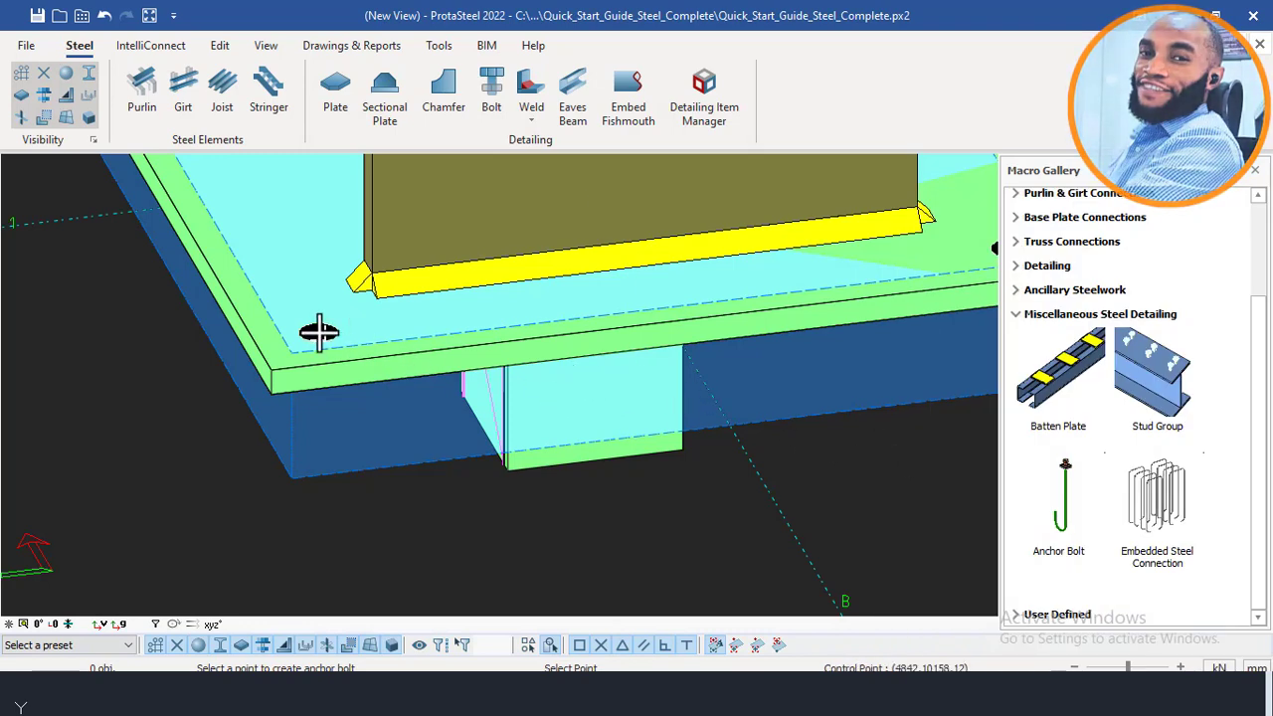
{"action": "left_click", "coordinate": [1056, 510]}
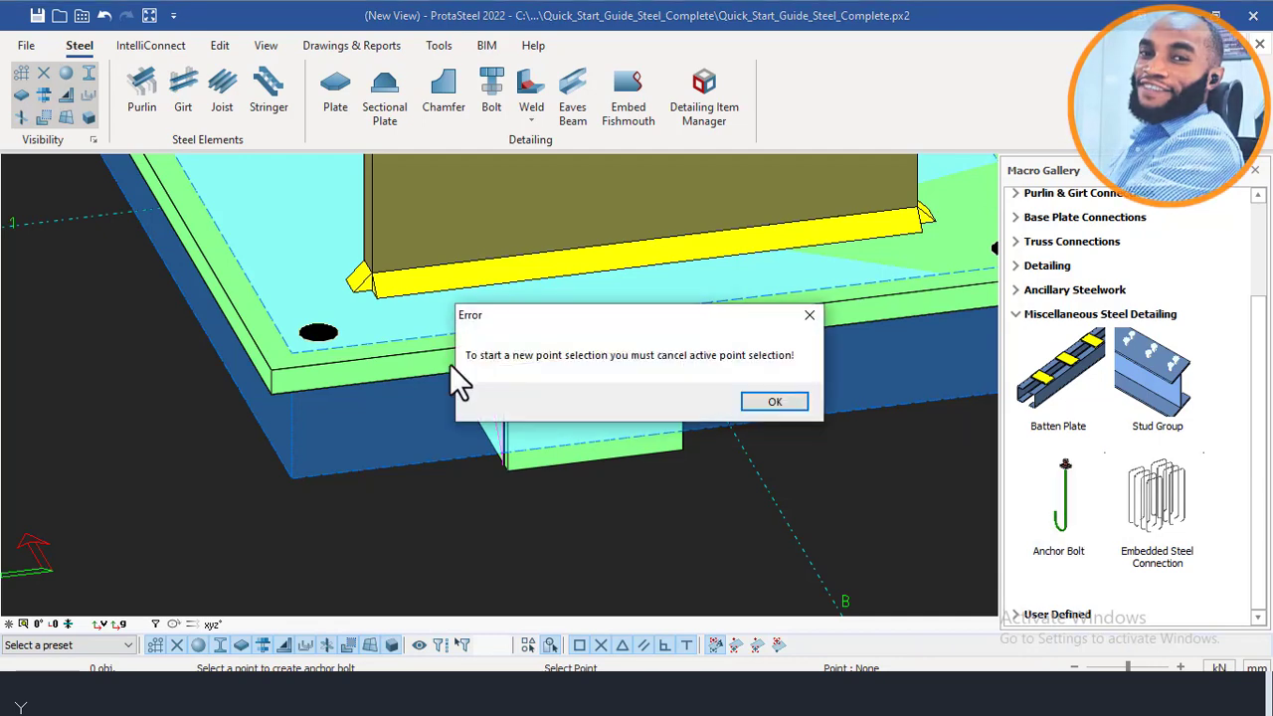
{"action": "left_click", "coordinate": [810, 315]}
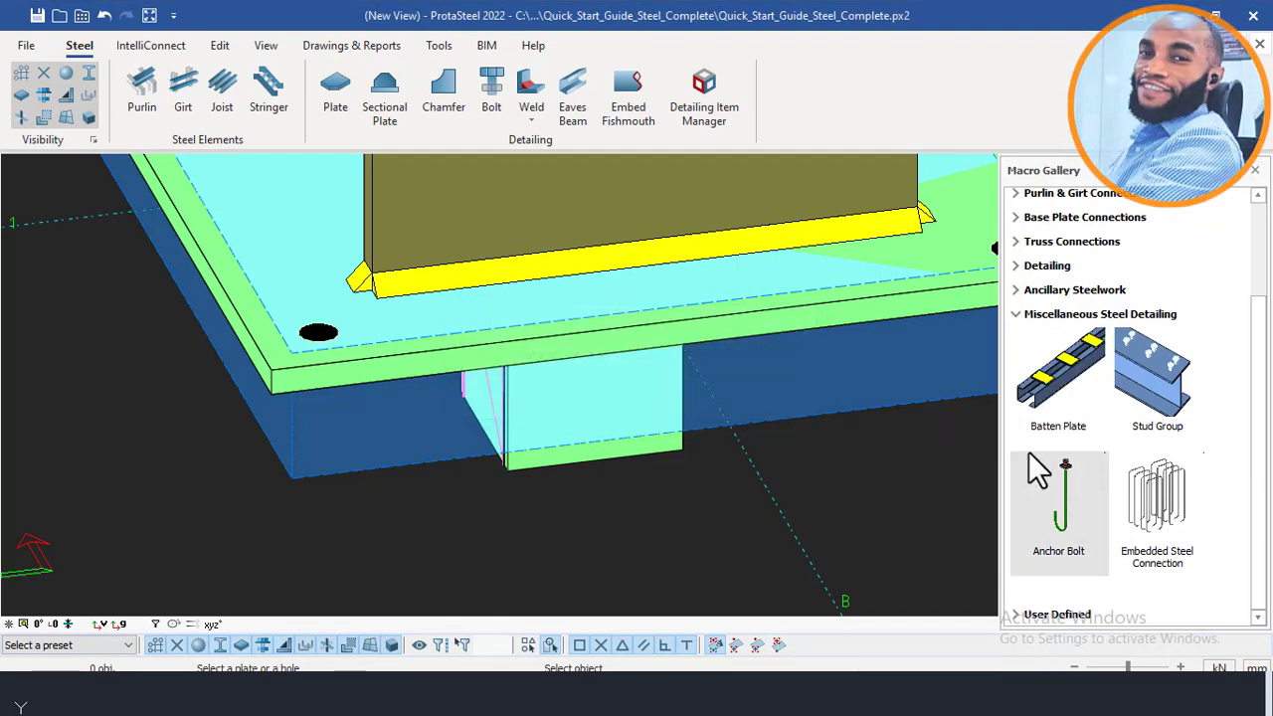
Place an anchor bolt at the centre of the base plate's near corner hole with the Anchor Bolt macro.
{"action": "left_click", "coordinate": [1046, 485]}
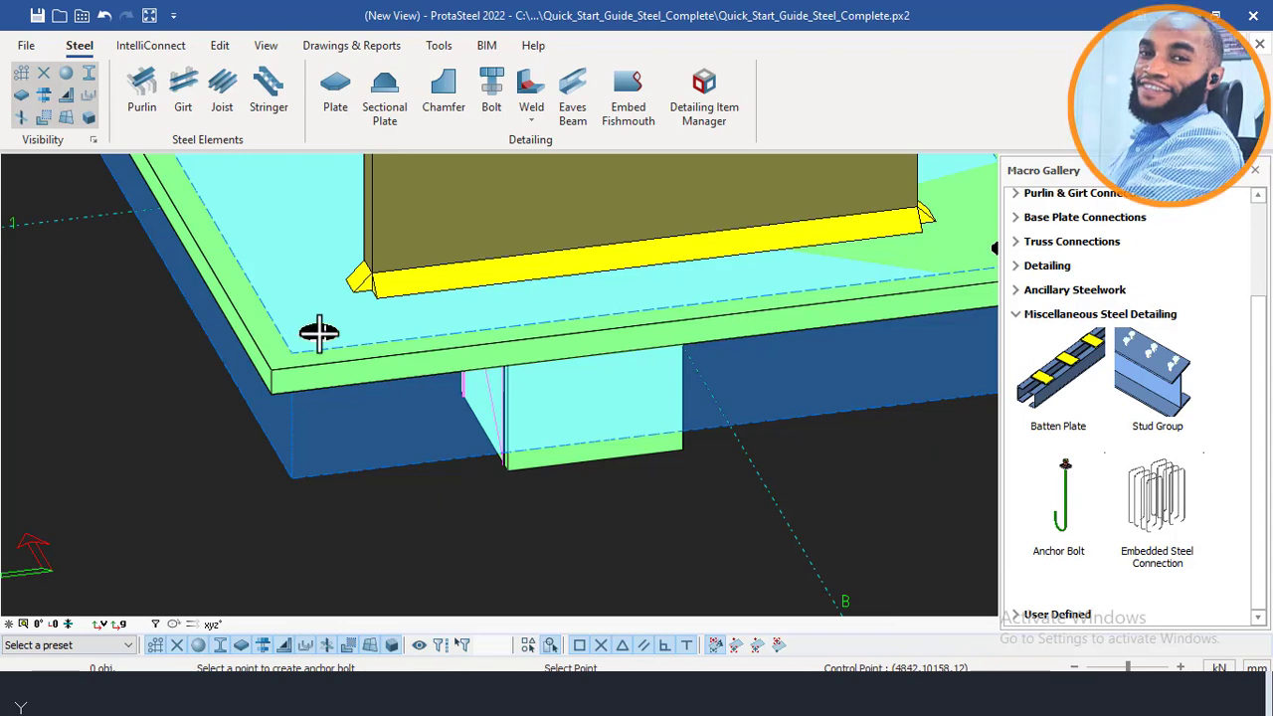
{"action": "left_click", "coordinate": [318, 333]}
{"action": "scroll", "coordinate": [358, 323], "scroll_direction": "down", "scroll_amount": 5}
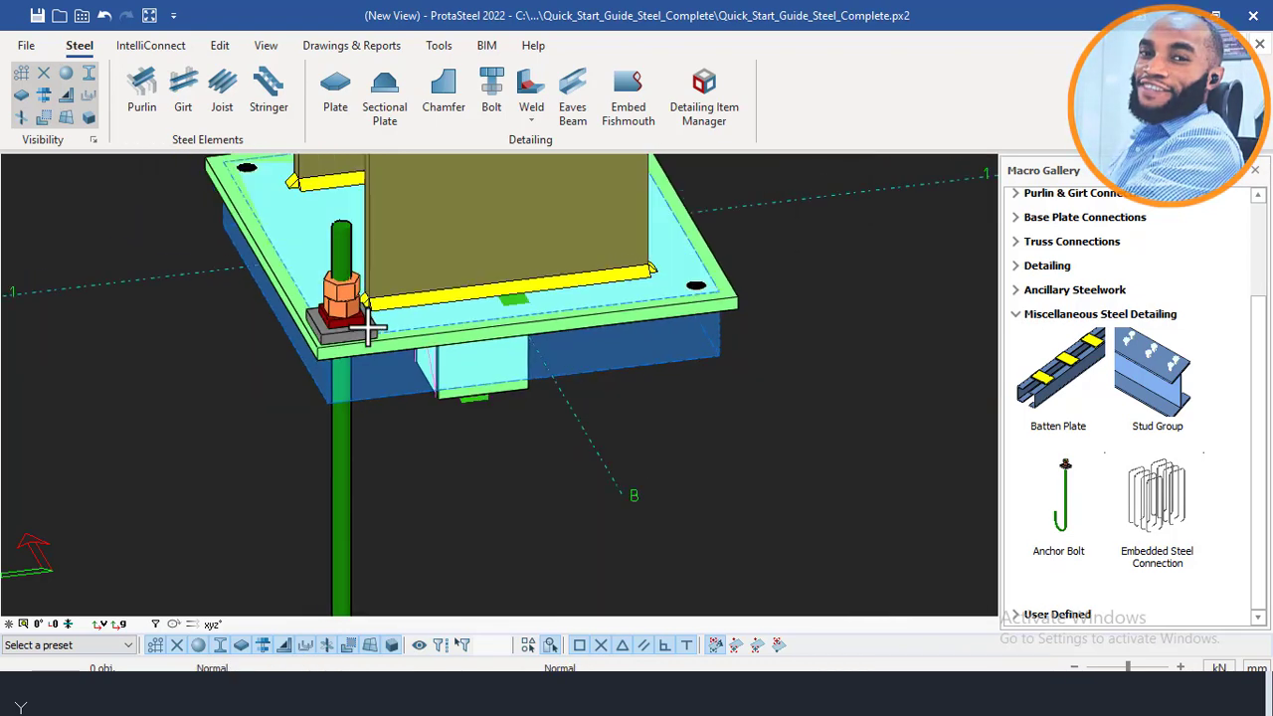
{"action": "scroll", "coordinate": [364, 355], "scroll_direction": "down", "scroll_amount": 4}
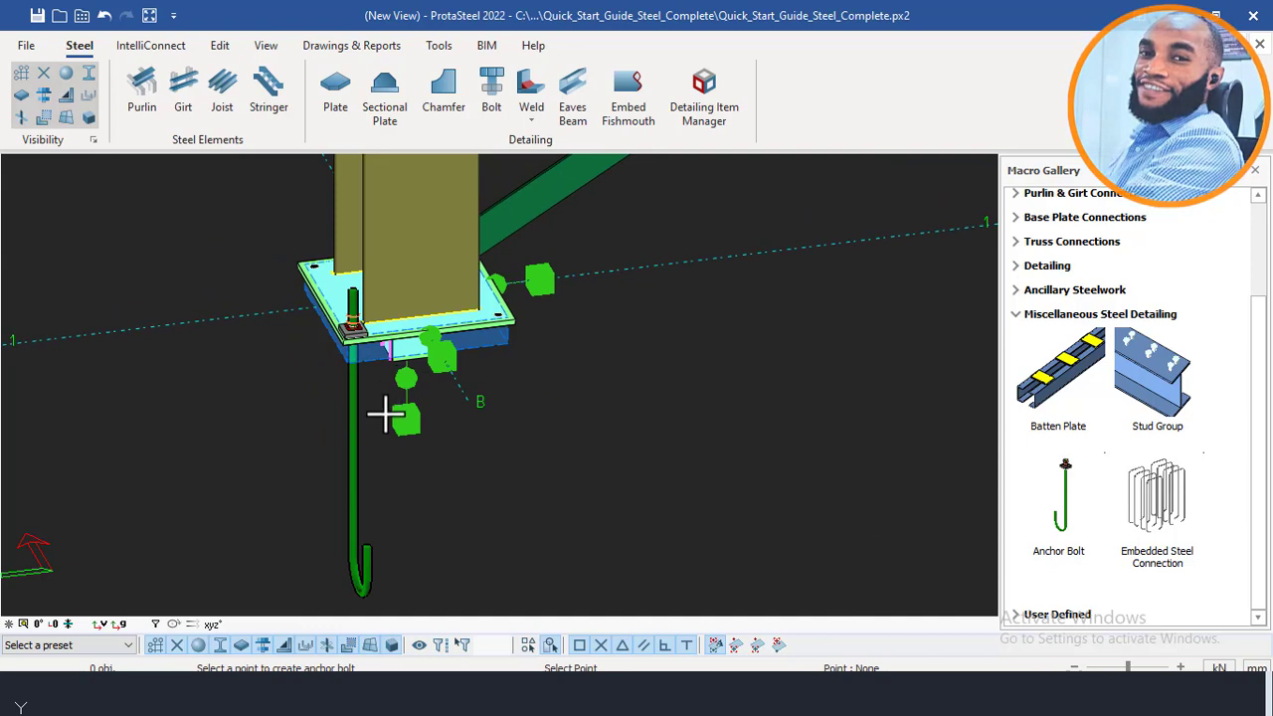
{"action": "middle_click_drag", "start_coordinate": [384, 411], "coordinate": [478, 346]}
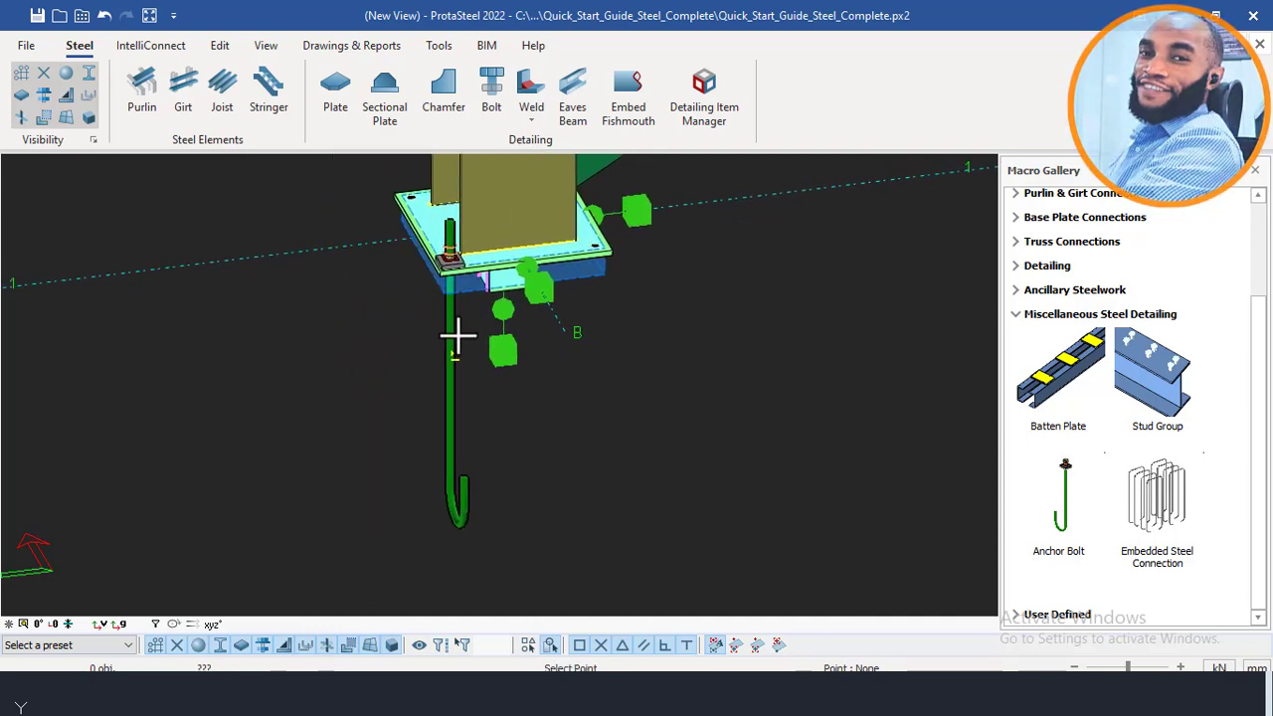
{"action": "key", "text": "Escape"}
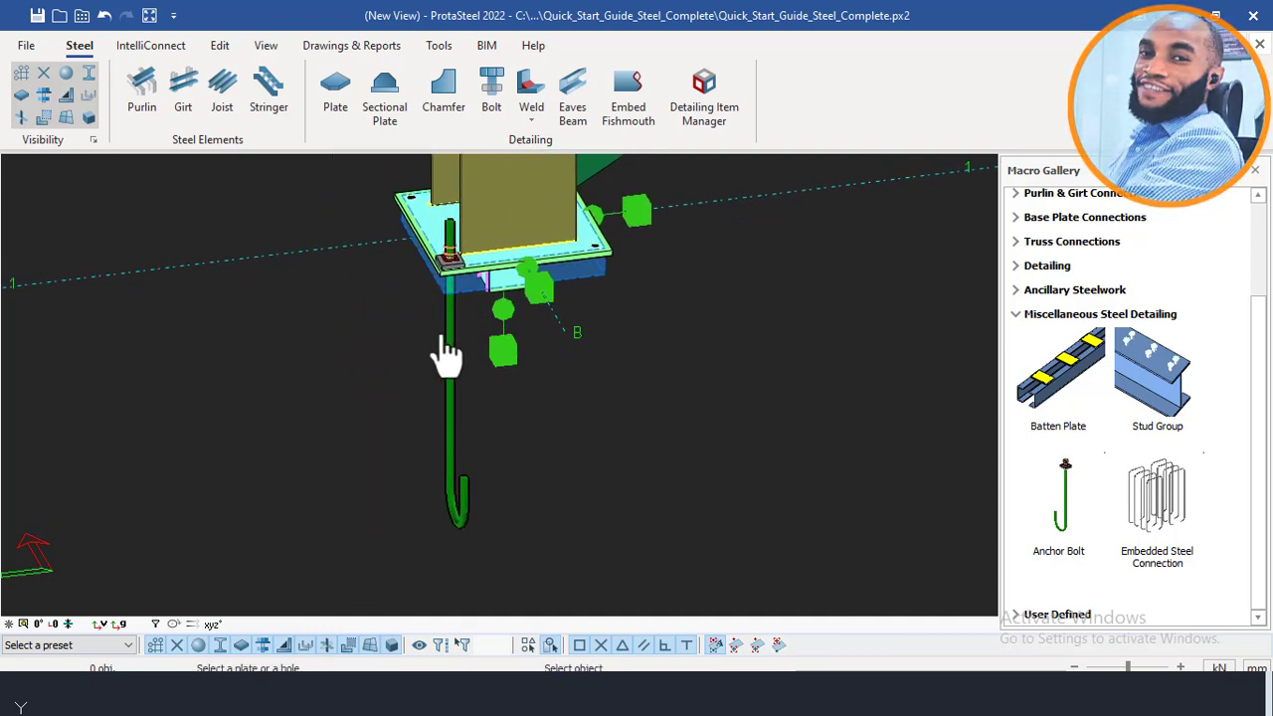
Open the properties of the anchor bolt at the base plate corner and set its straight embedded length to 550.
{"action": "left_click", "coordinate": [452, 345]}
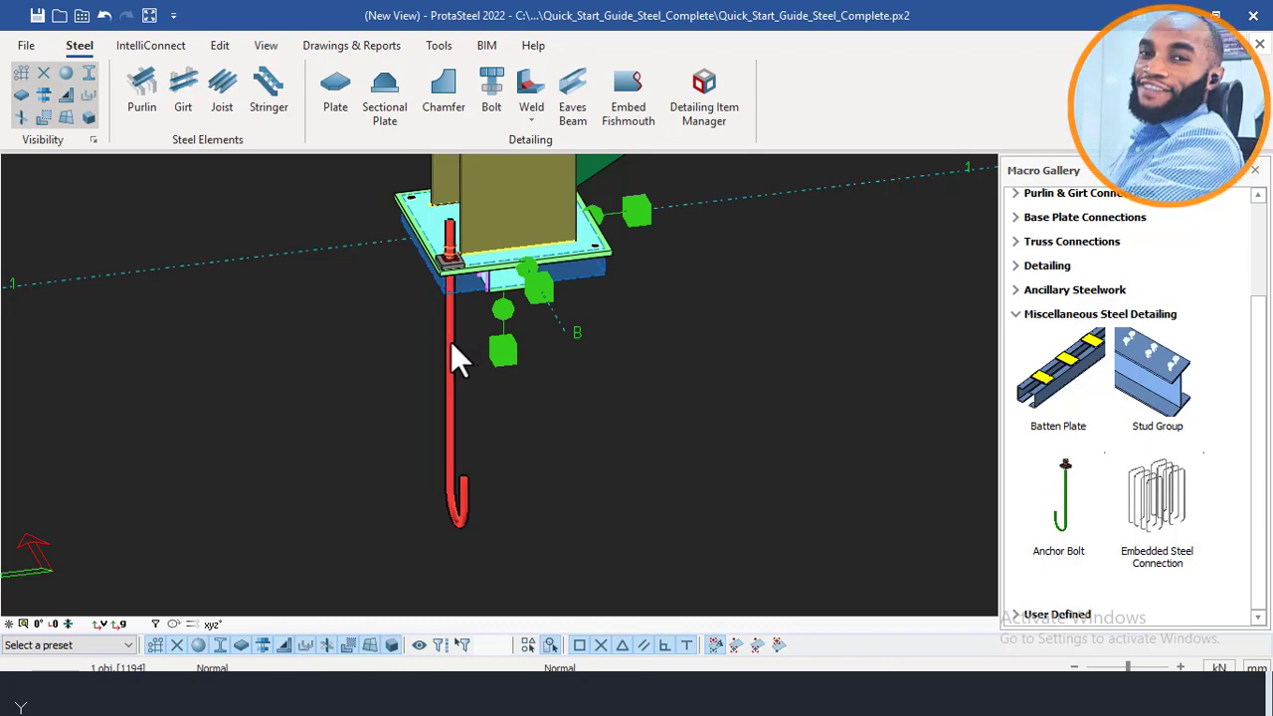
{"action": "mouse_move", "coordinate": [451, 343]}
{"action": "middle_mouse_down", "text": "shift"}
{"action": "mouse_move", "coordinate": [477, 364]}
{"action": "mouse_move", "coordinate": [513, 366]}
{"action": "mouse_move", "coordinate": [388, 334]}
{"action": "mouse_move", "coordinate": [459, 348]}
{"action": "middle_mouse_up", "text": "shift"}
{"action": "scroll", "coordinate": [459, 296], "scroll_direction": "up", "scroll_amount": 2}
{"action": "scroll", "coordinate": [485, 301], "scroll_direction": "up", "scroll_amount": 3}
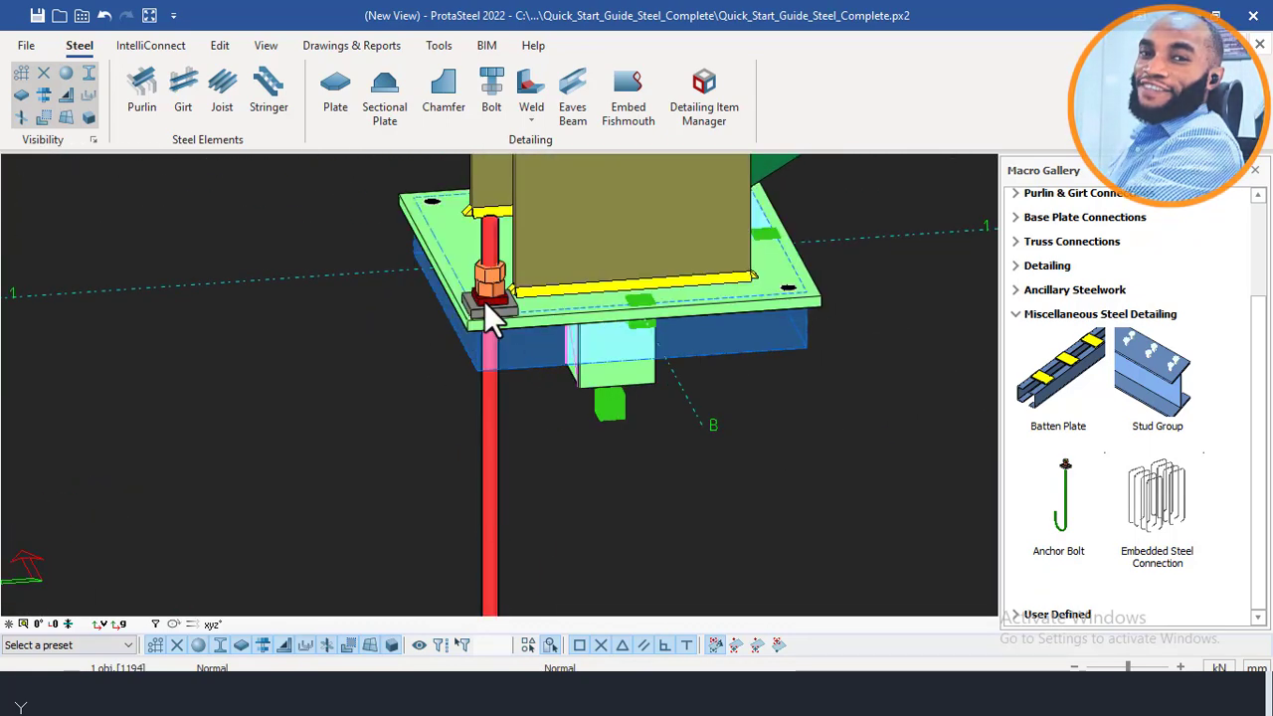
{"action": "middle_click_drag", "start_coordinate": [484, 302], "coordinate": [449, 235]}
{"action": "scroll", "coordinate": [453, 238], "scroll_direction": "down", "scroll_amount": 2}
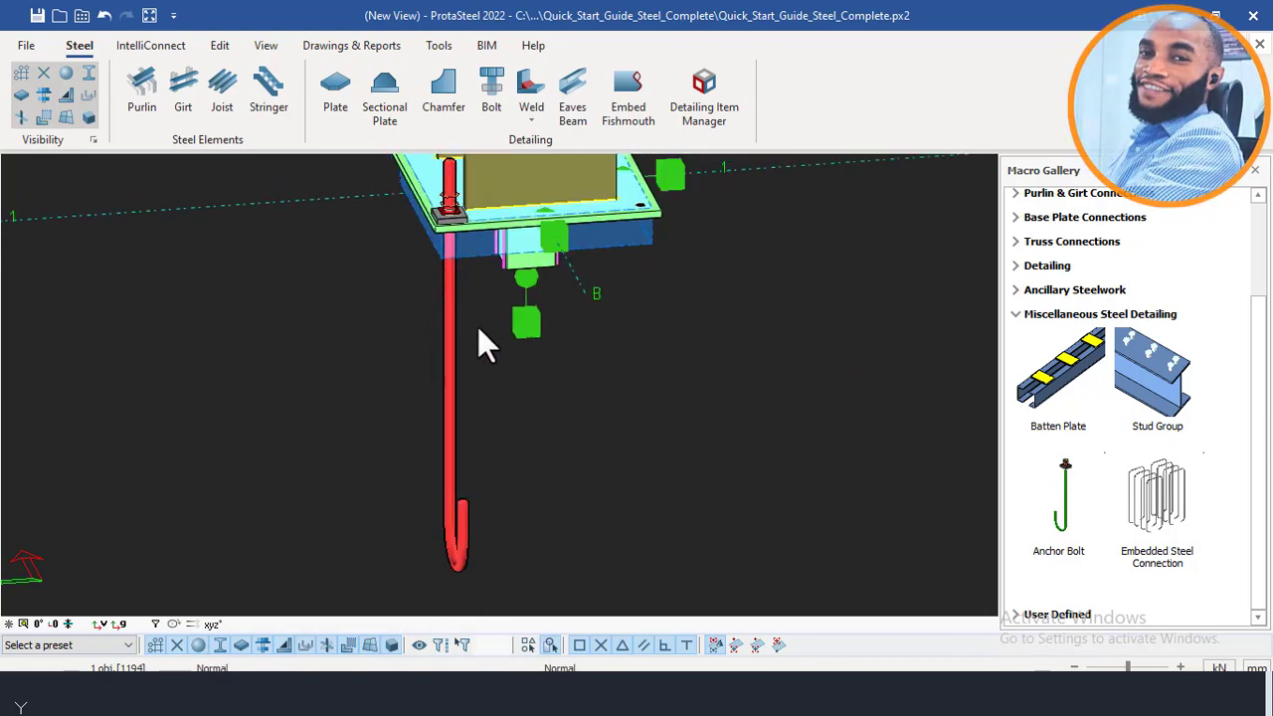
{"action": "middle_click_drag", "start_coordinate": [477, 326], "coordinate": [397, 309], "text": "shift"}
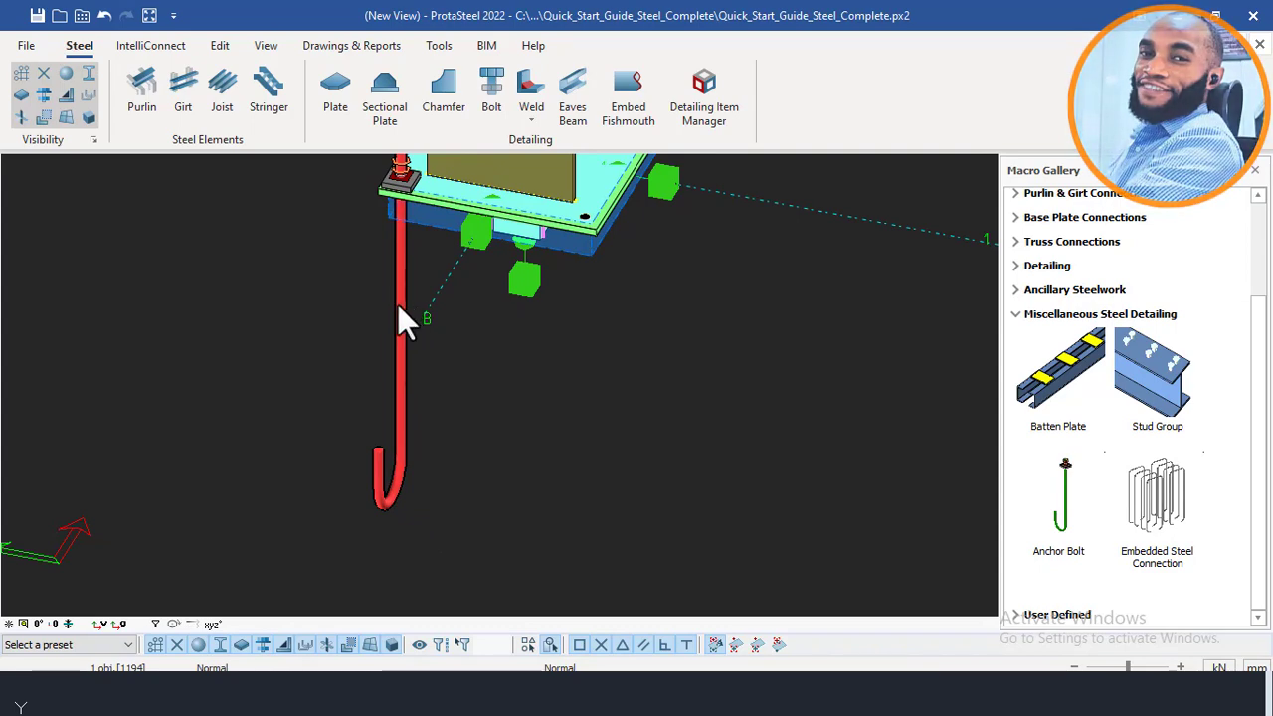
{"action": "double_click", "coordinate": [401, 321]}
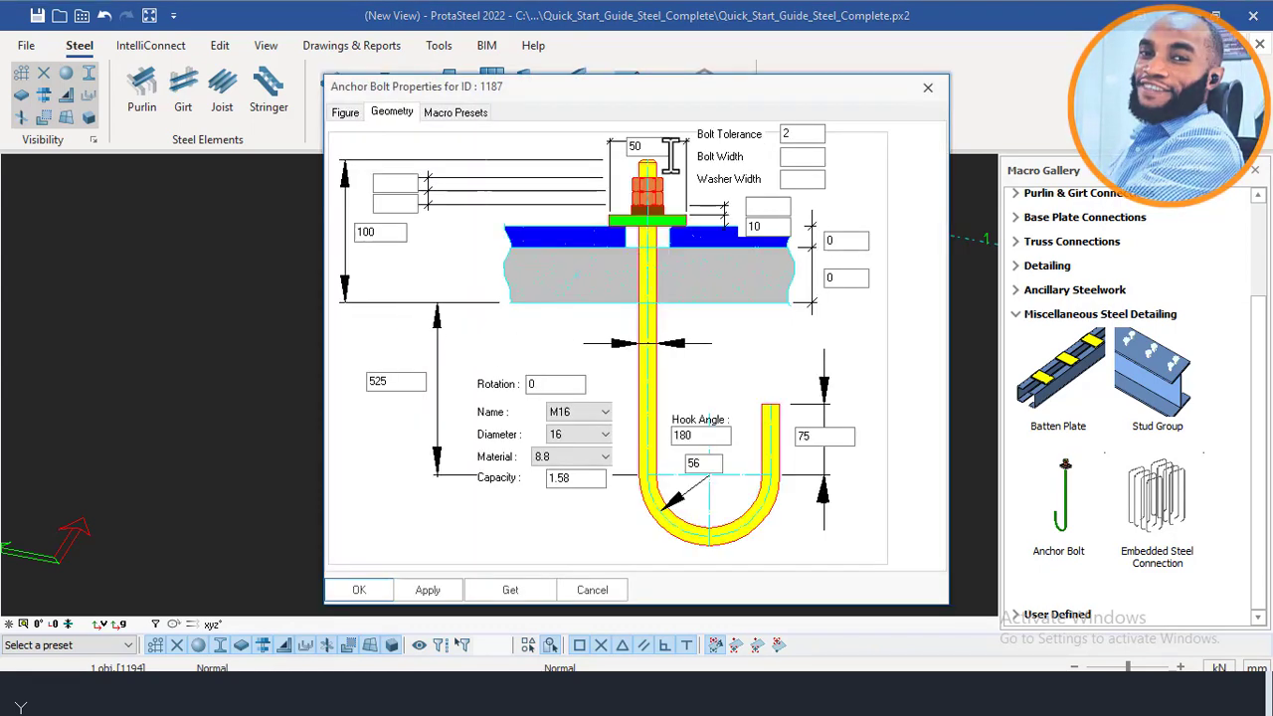
{"action": "left_click_drag", "start_coordinate": [662, 96], "coordinate": [462, 80]}
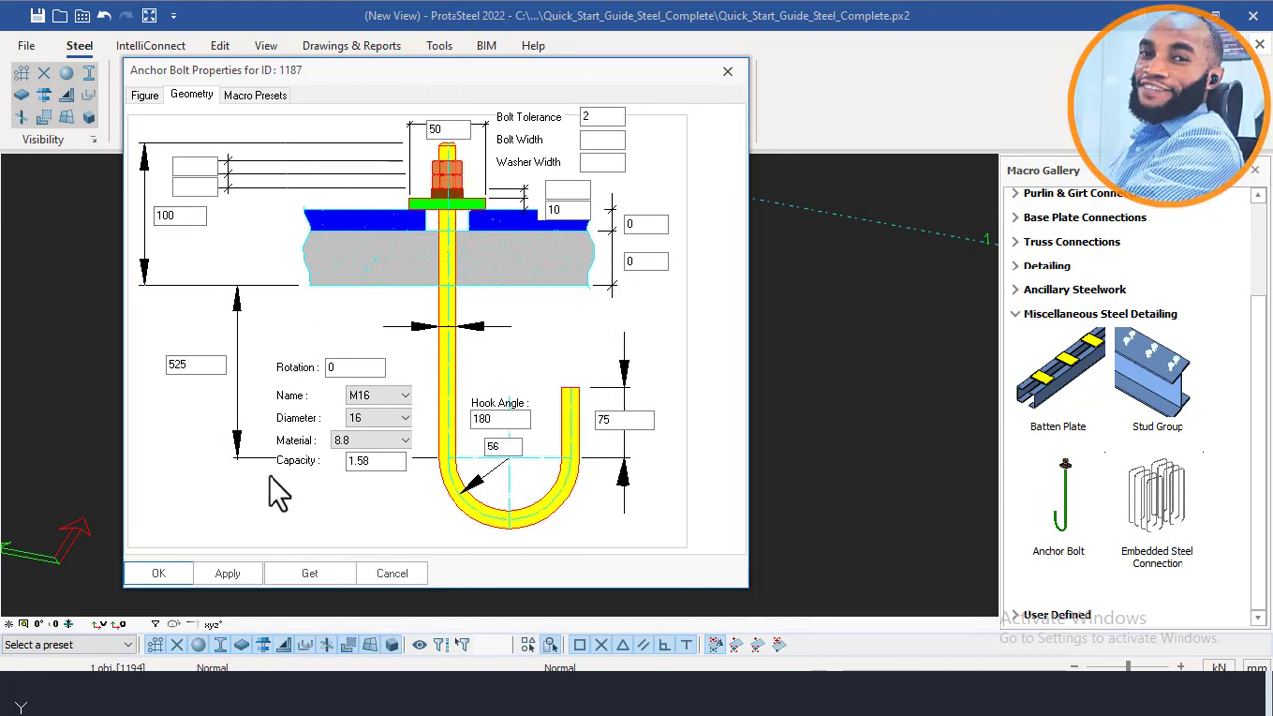
{"action": "left_click", "coordinate": [179, 214]}
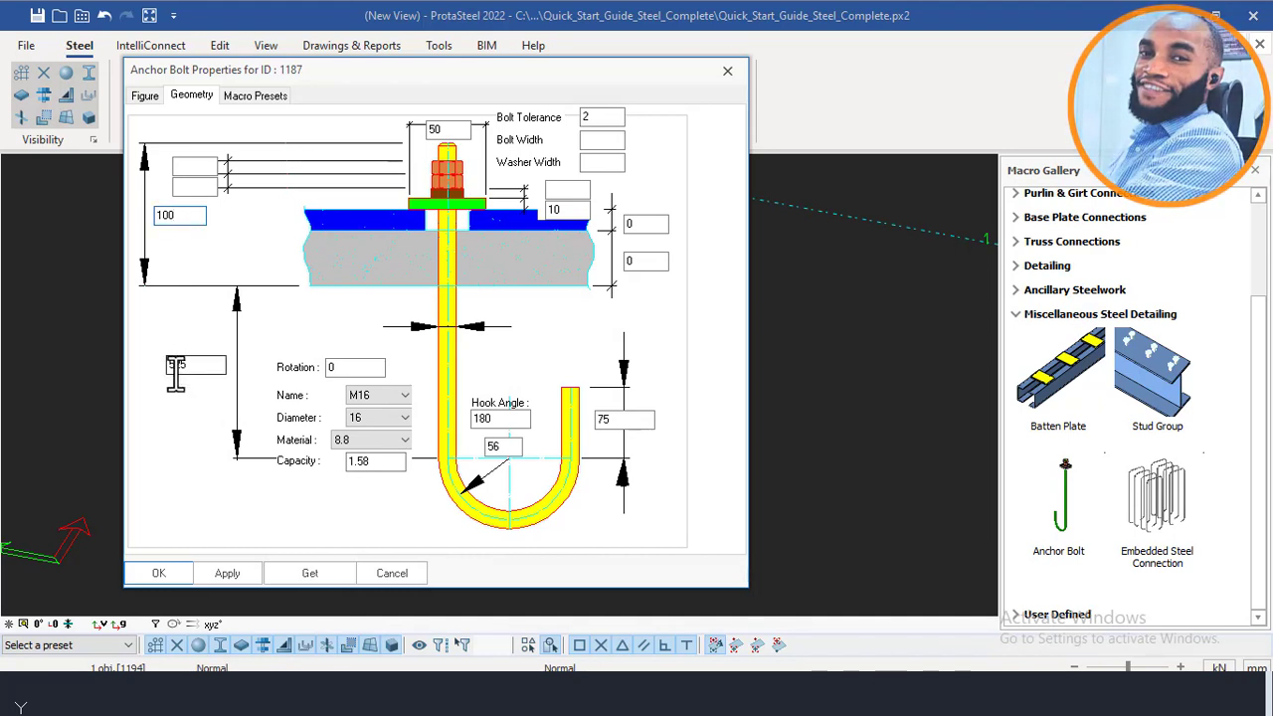
{"action": "double_click", "coordinate": [178, 364]}
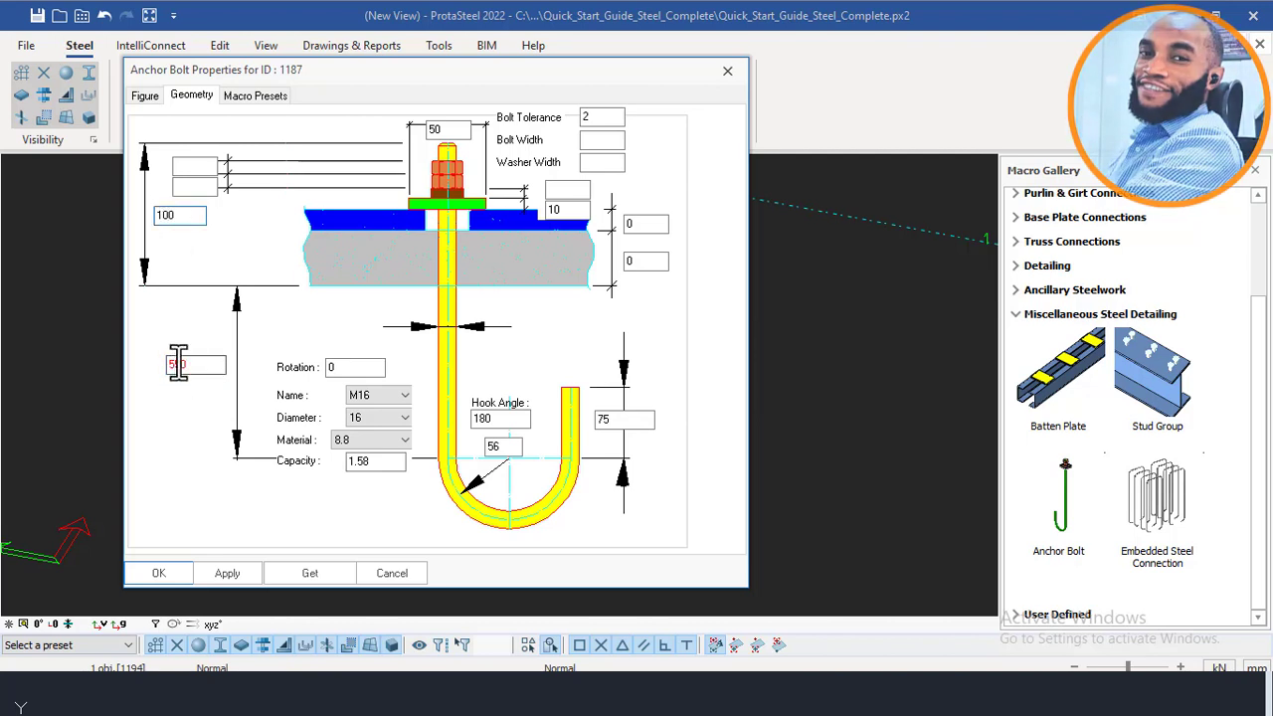
Try size M20 for the anchor bolt, return it to M16, and set its material to 8.8.
{"action": "left_click", "coordinate": [394, 395]}
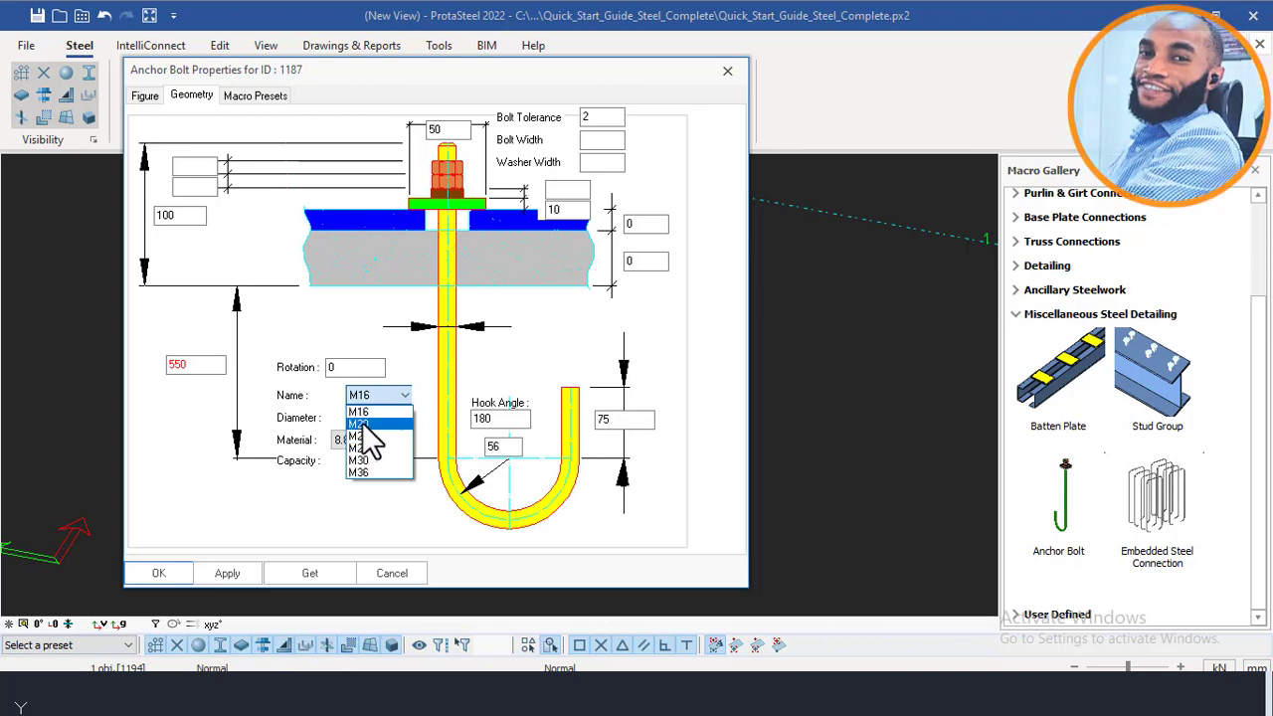
{"action": "left_click", "coordinate": [360, 425]}
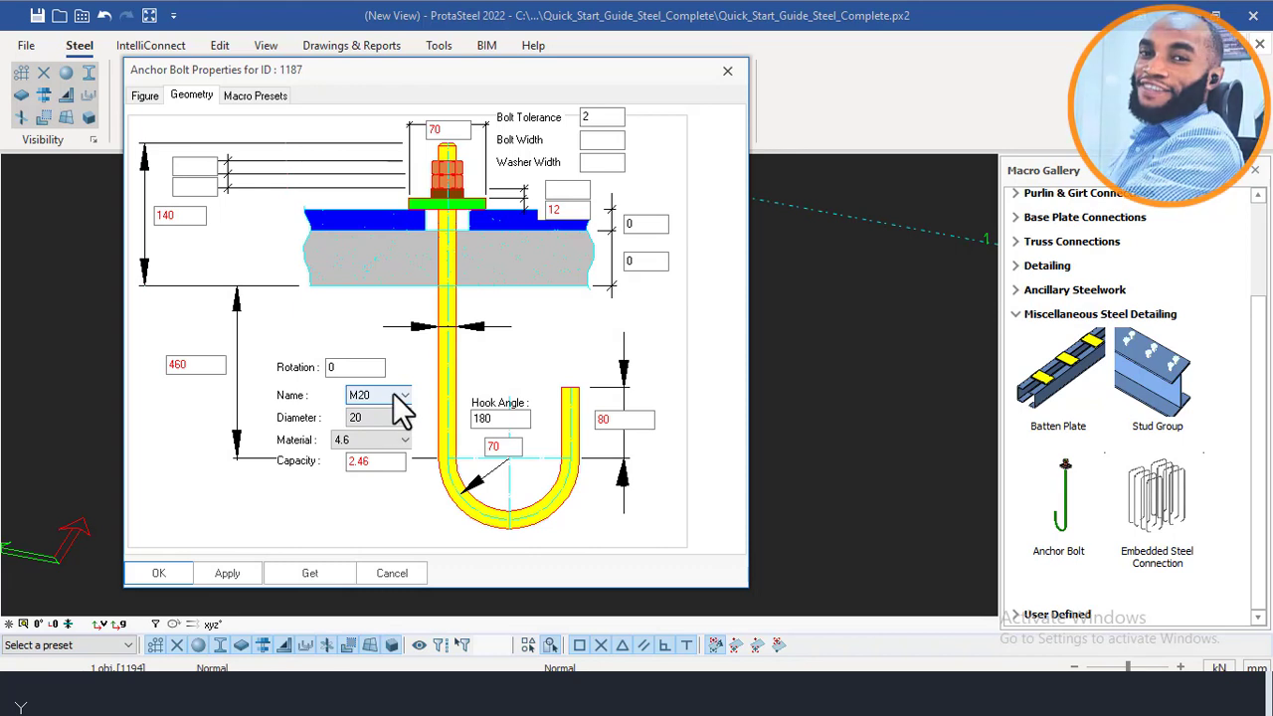
{"action": "left_click", "coordinate": [395, 394]}
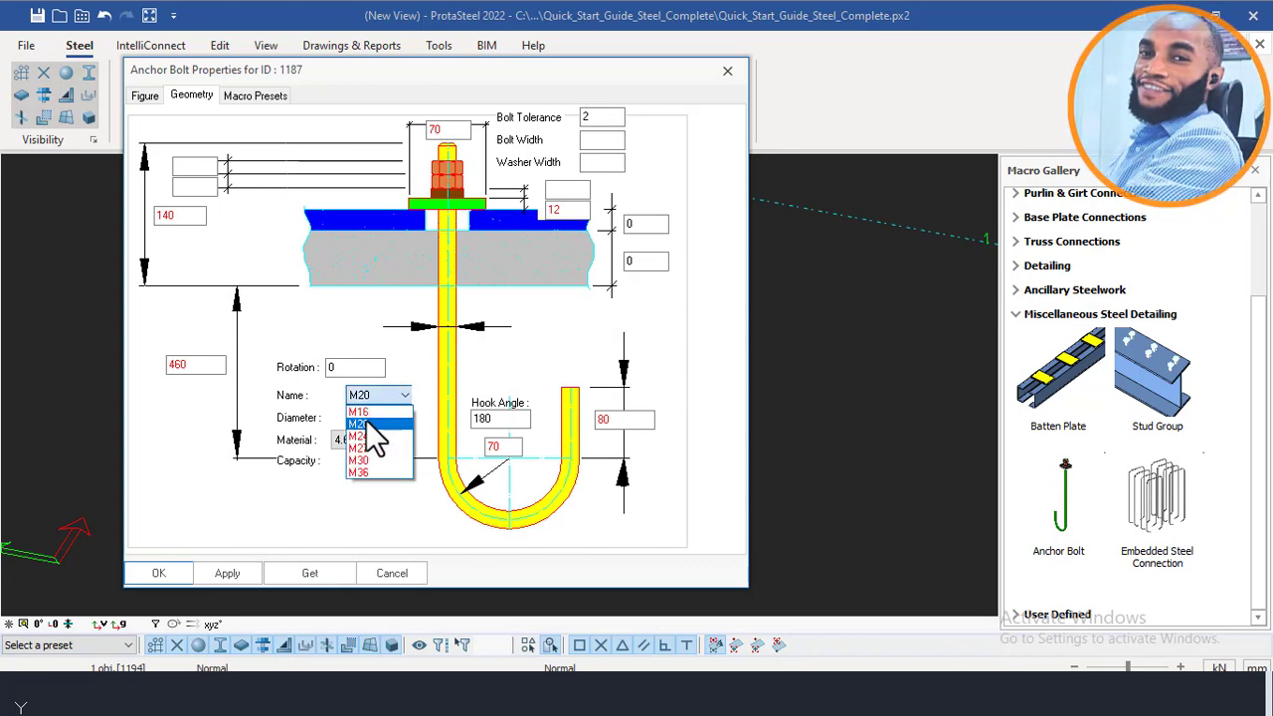
{"action": "left_click", "coordinate": [360, 412]}
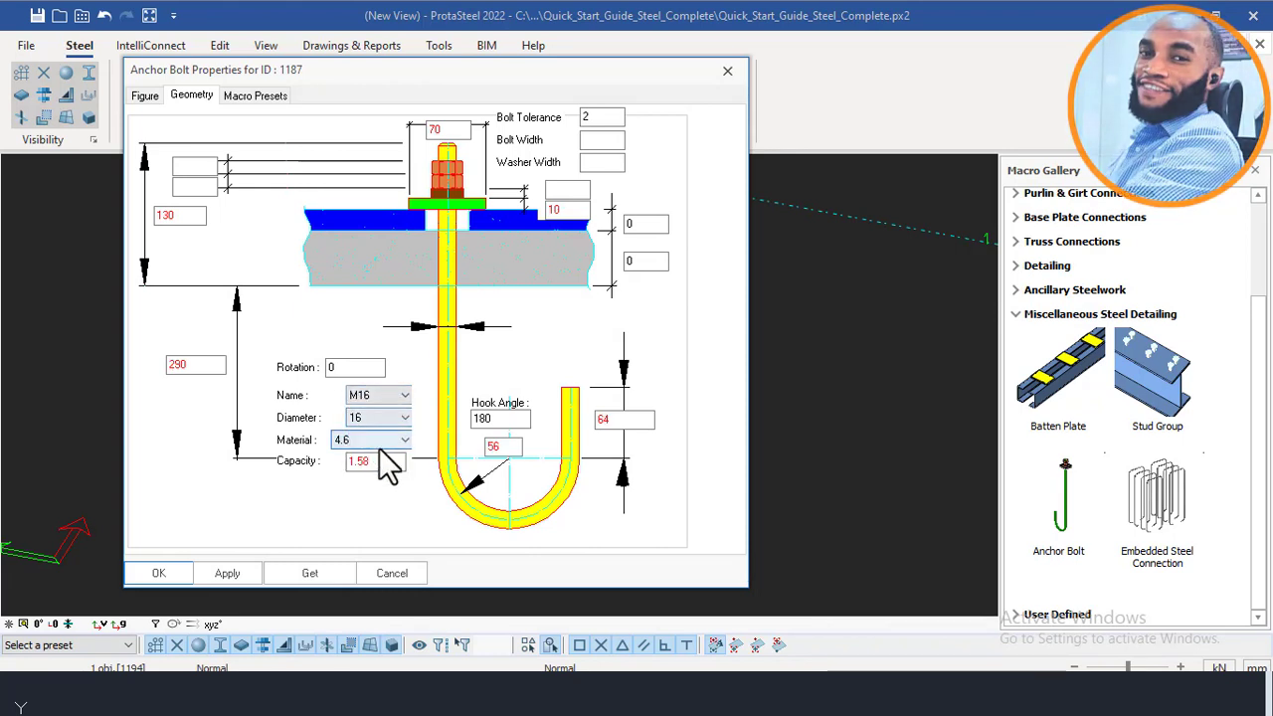
{"action": "left_click", "coordinate": [382, 441]}
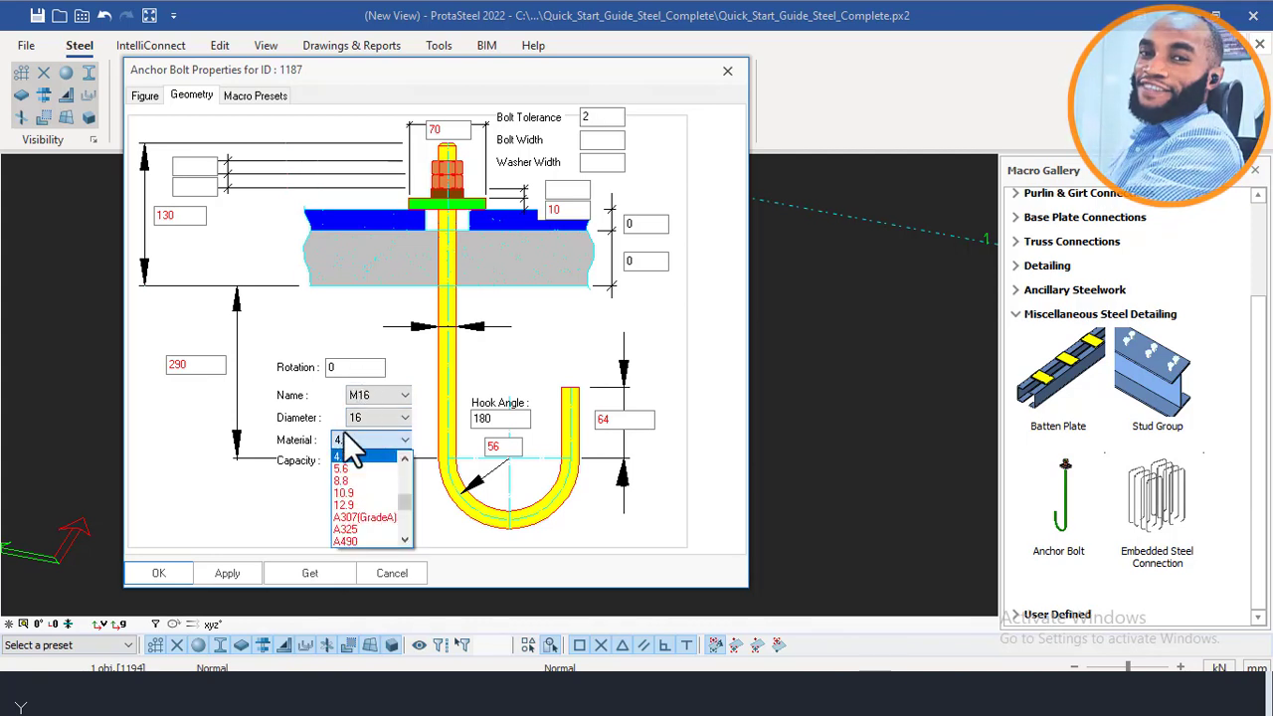
{"action": "left_click", "coordinate": [348, 482]}
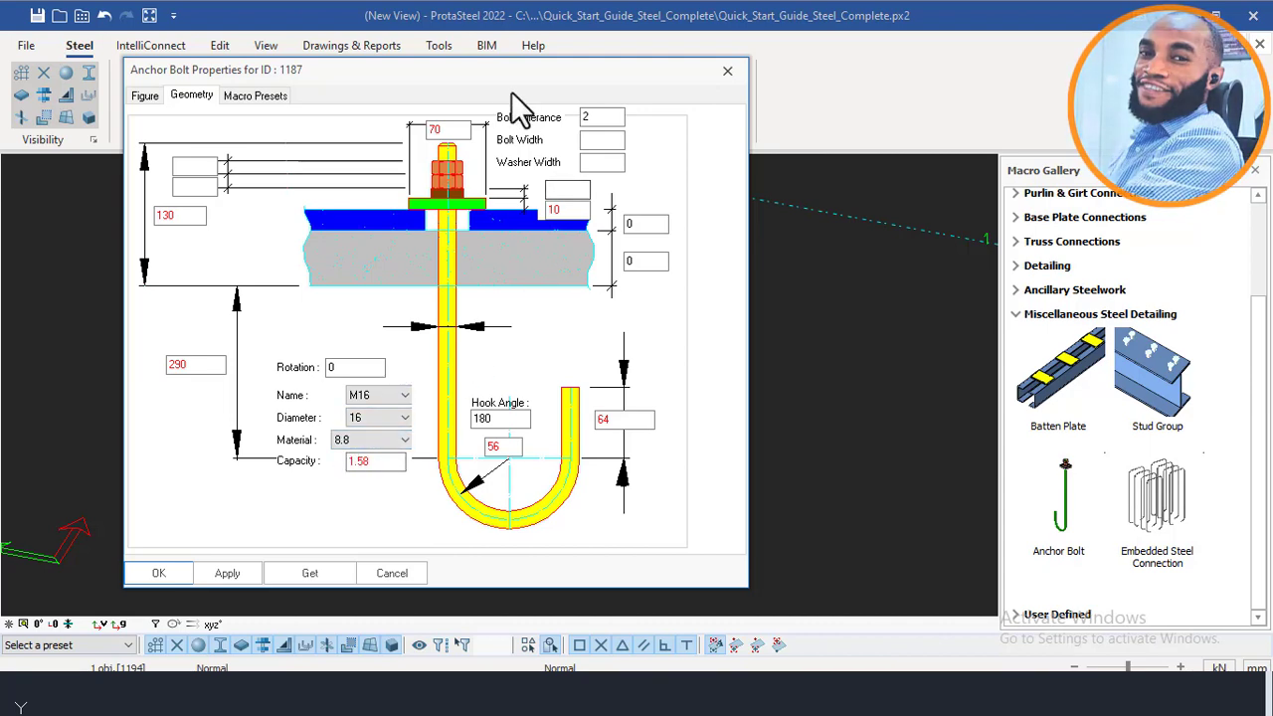
Set the bolt tolerance to 2, the base plate thickness to 20 and the layer below it to 30, and accept the properties.
{"action": "left_click_drag", "start_coordinate": [511, 71], "coordinate": [403, 71]}
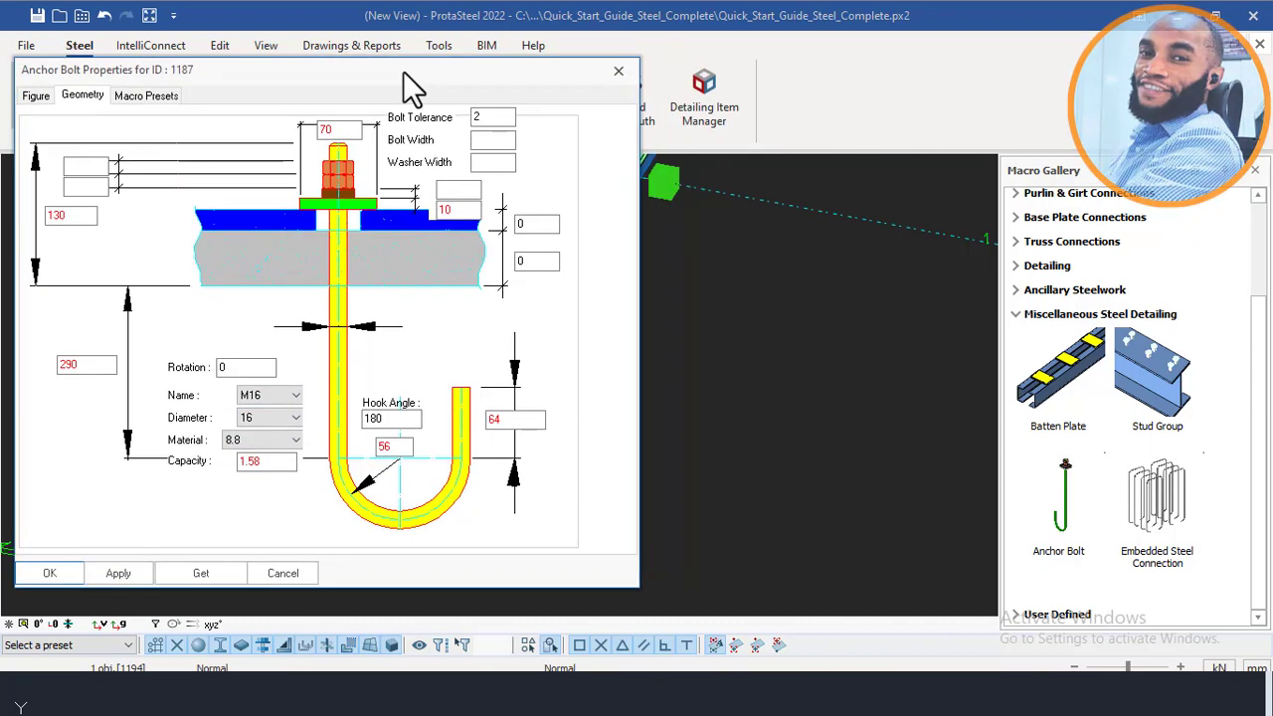
{"action": "double_click", "coordinate": [482, 117]}
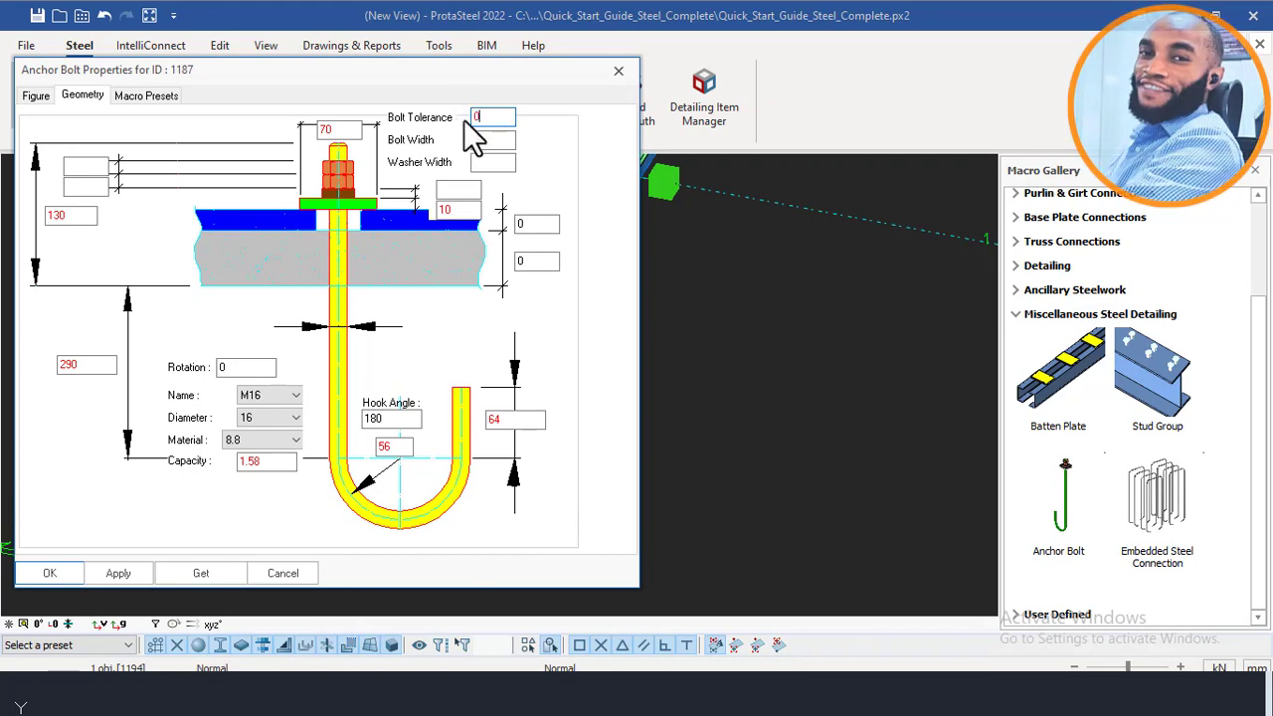
{"action": "type", "text": "0"}
{"action": "type", "text": "2"}
{"action": "left_click", "coordinate": [521, 225]}
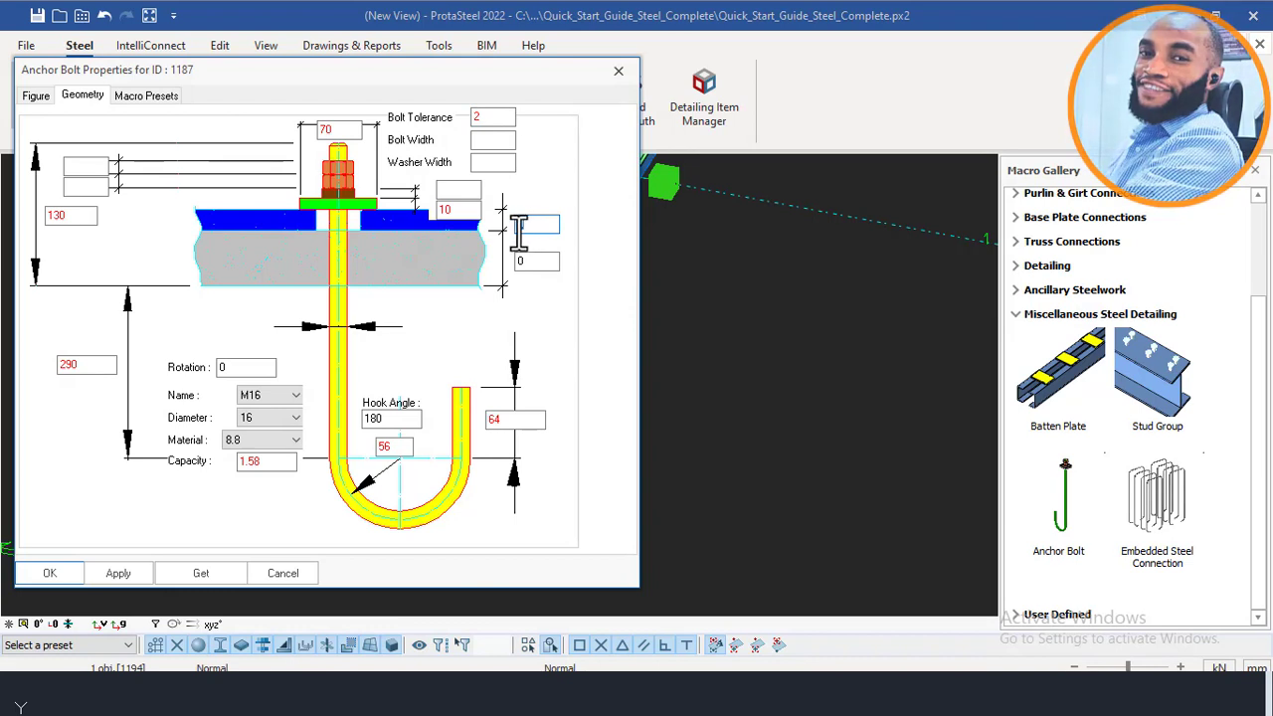
{"action": "type", "text": "20"}
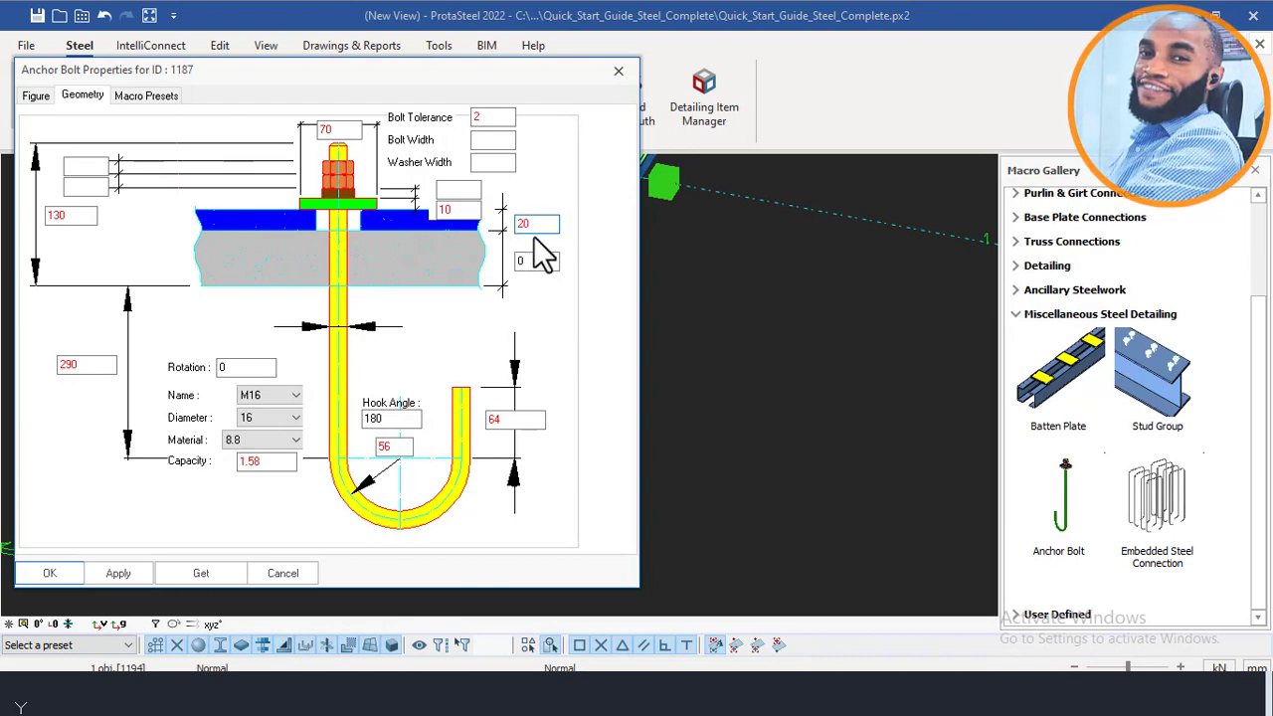
{"action": "left_click", "coordinate": [512, 261]}
{"action": "type", "text": "3"}
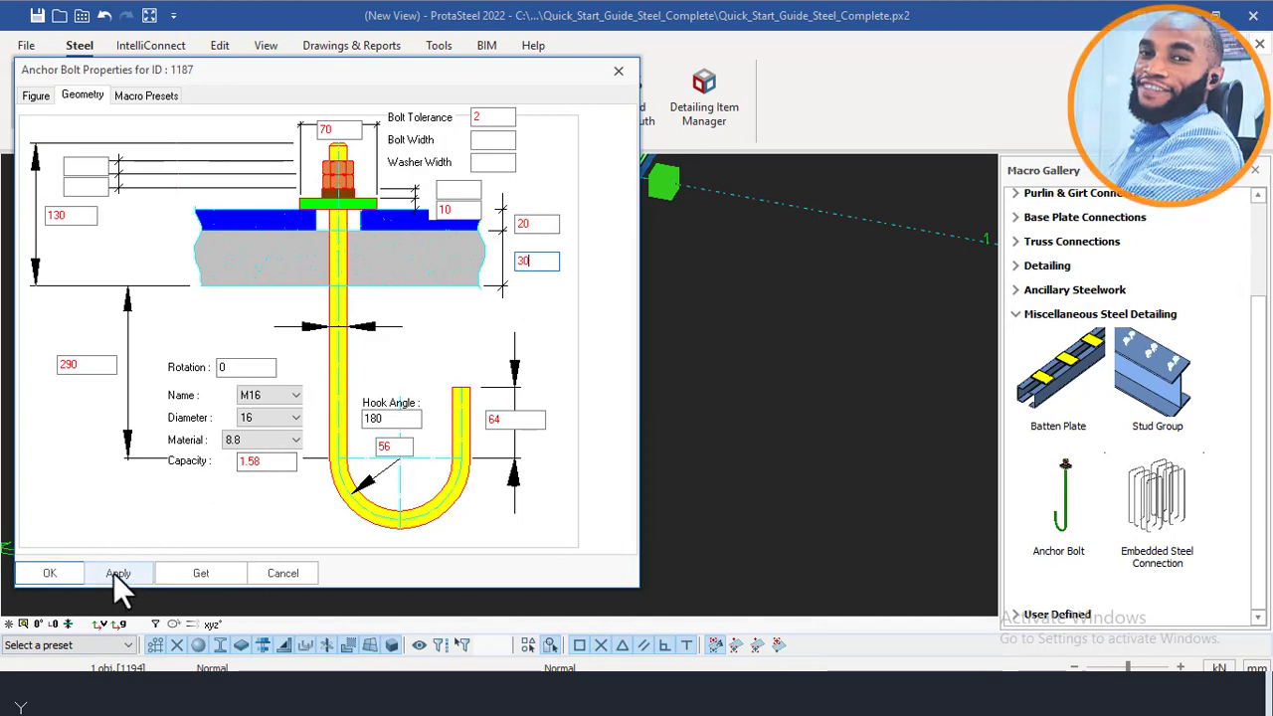
{"action": "left_click", "coordinate": [51, 574]}
Reset the anchor bolt's base plate thickness and the thickness of the layer below it to 0.
{"action": "middle_click_drag", "start_coordinate": [454, 312], "coordinate": [457, 386]}
{"action": "scroll", "coordinate": [418, 233], "scroll_direction": "up", "scroll_amount": 4}
{"action": "scroll", "coordinate": [407, 259], "scroll_direction": "down", "scroll_amount": 5}
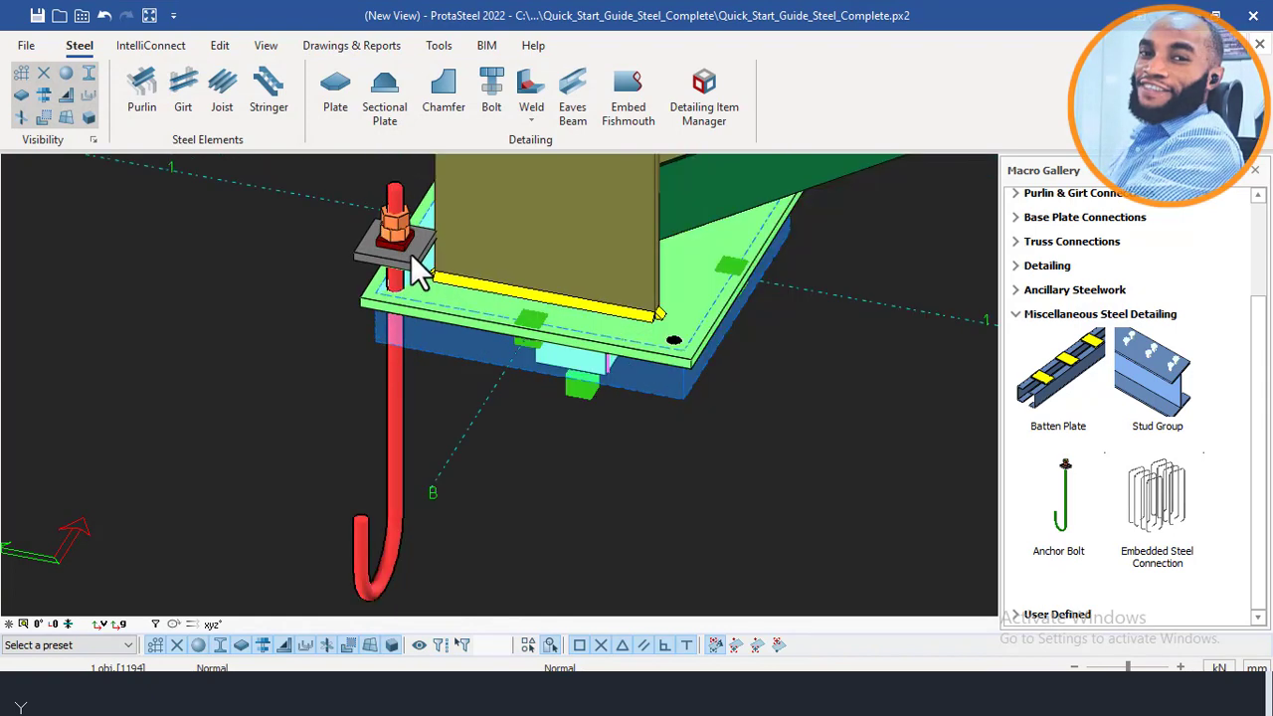
{"action": "middle_click_drag", "start_coordinate": [404, 263], "coordinate": [477, 234], "text": "ctrl"}
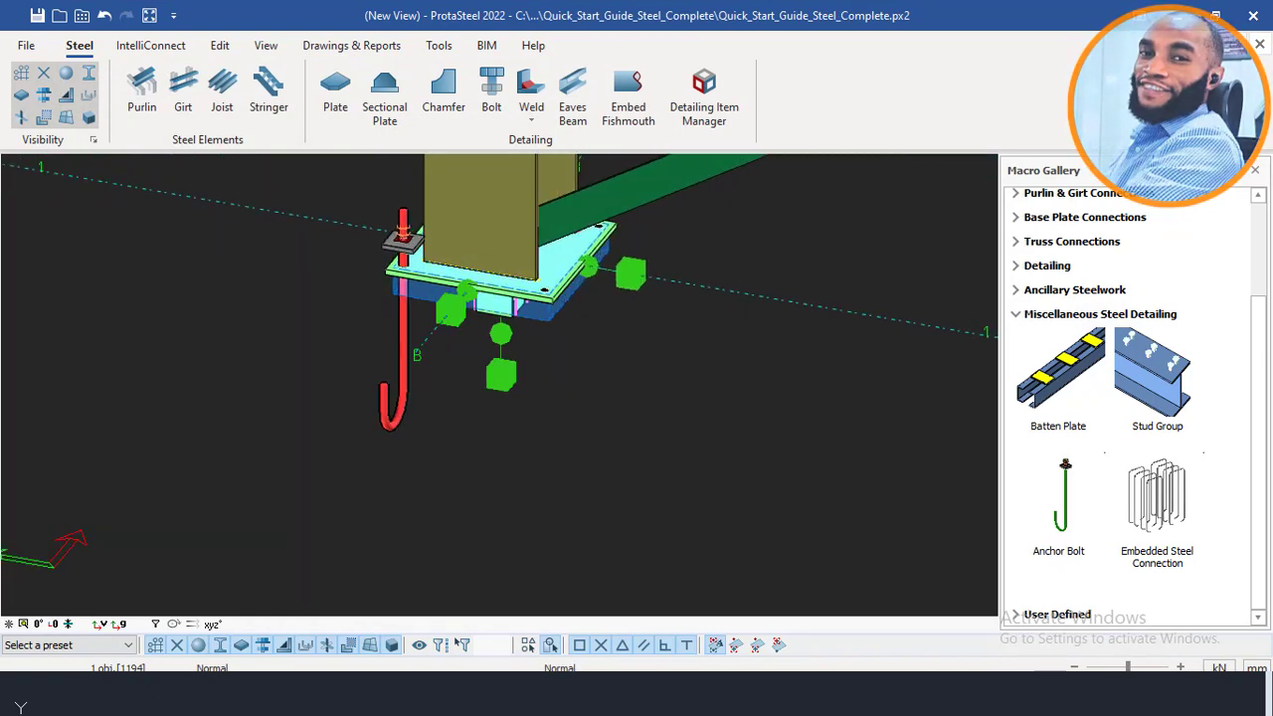
{"action": "double_click", "coordinate": [410, 321]}
{"action": "double_click", "coordinate": [842, 241]}
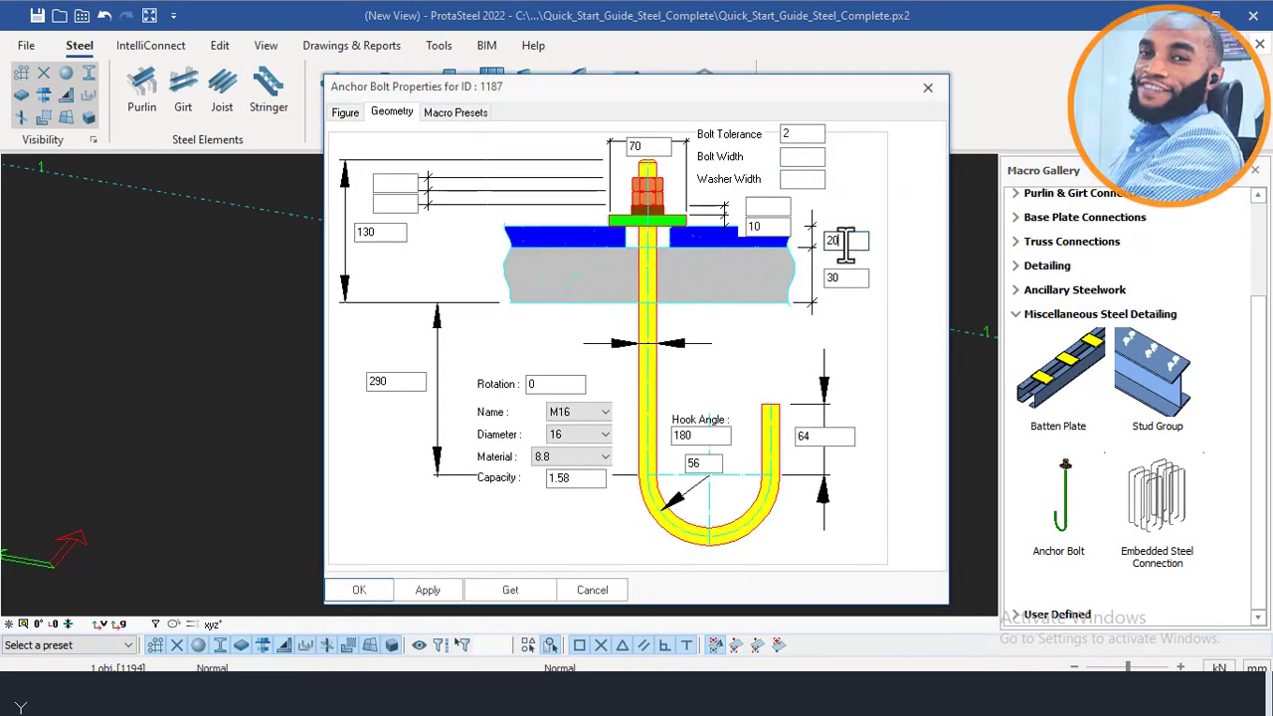
{"action": "double_click", "coordinate": [855, 278]}
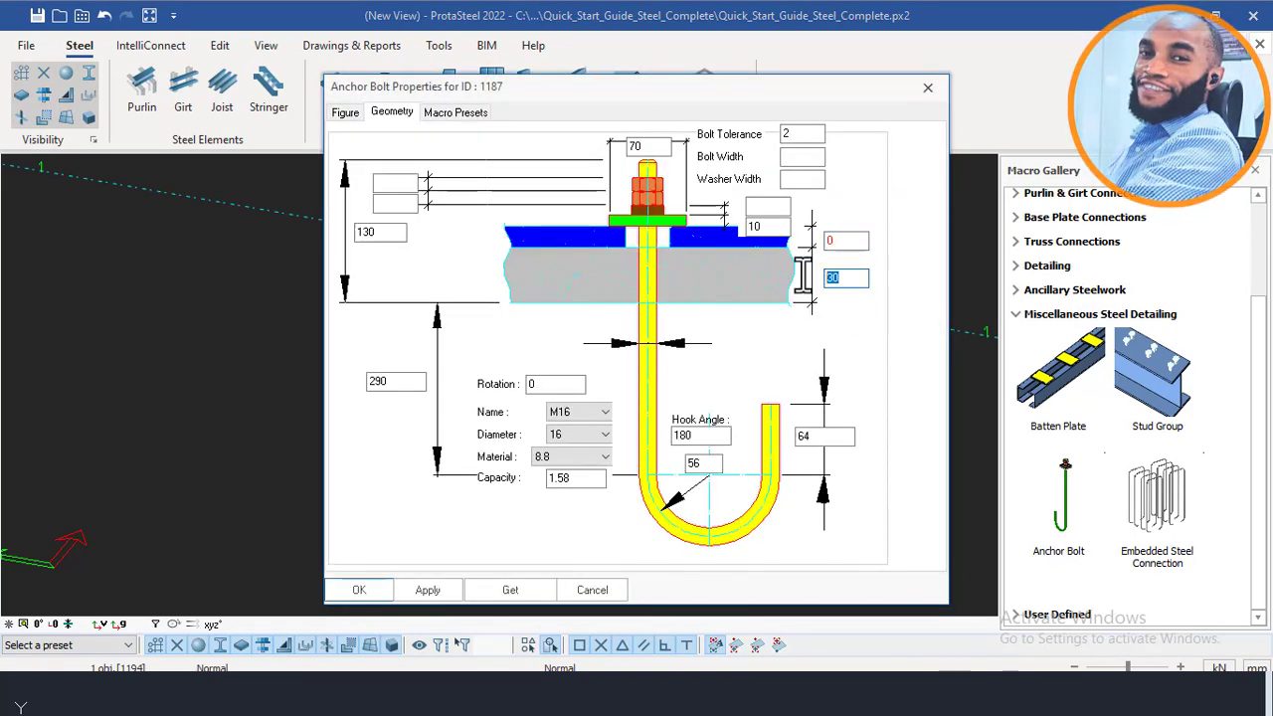
{"action": "key", "text": "BackSpace"}
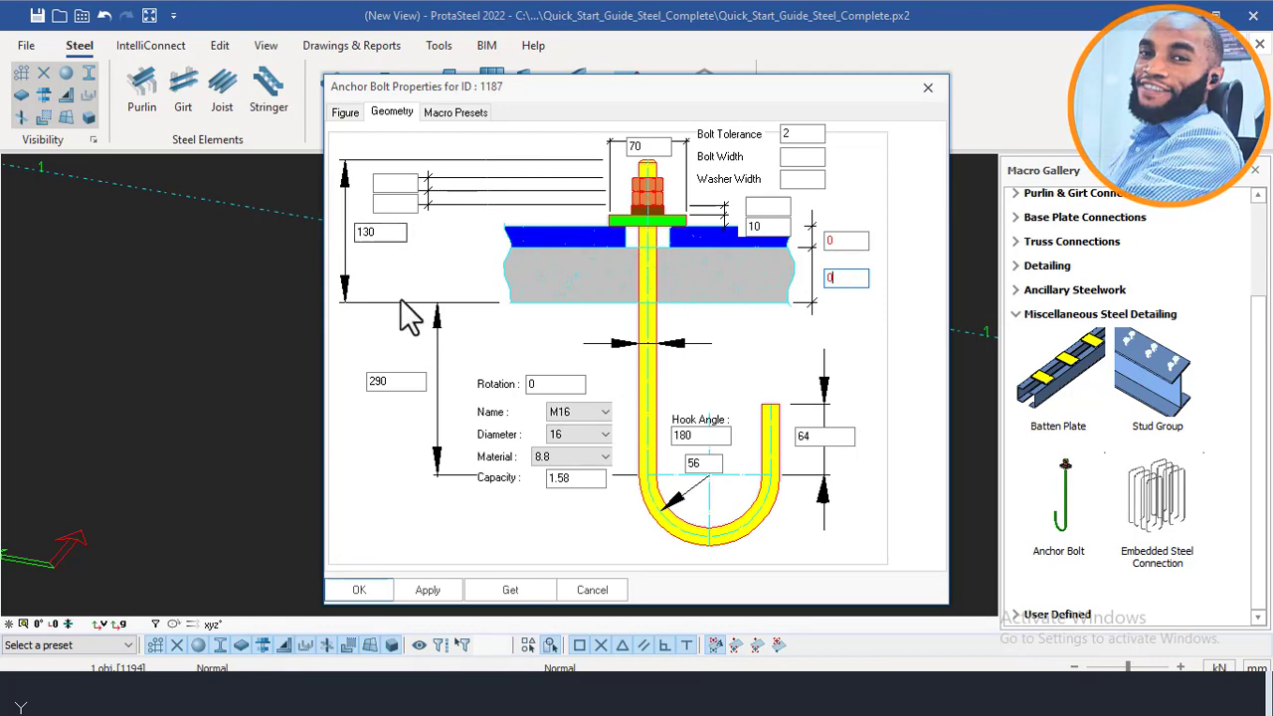
{"action": "left_click", "coordinate": [428, 590]}
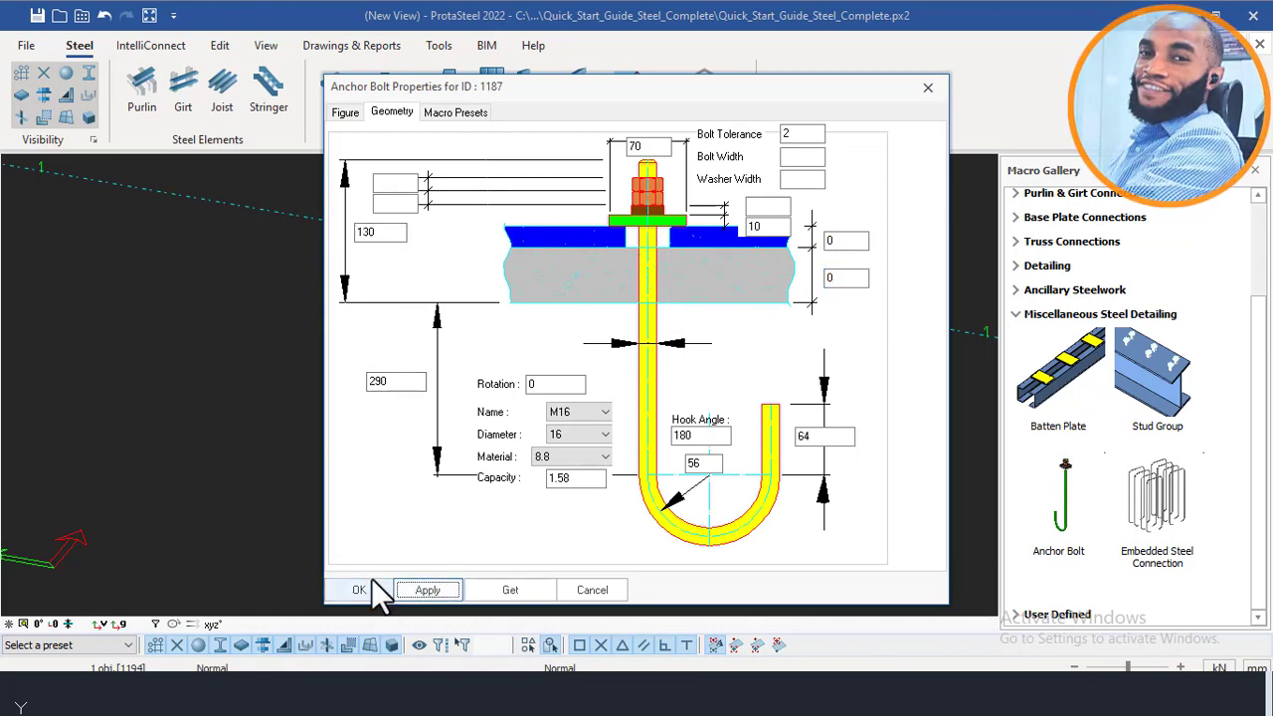
{"action": "left_click", "coordinate": [359, 589]}
Examine how the anchor bolt's washer plate sits on the base plate and how far it reaches past the corner edges.
{"action": "scroll", "coordinate": [386, 247], "scroll_direction": "up", "scroll_amount": 5}
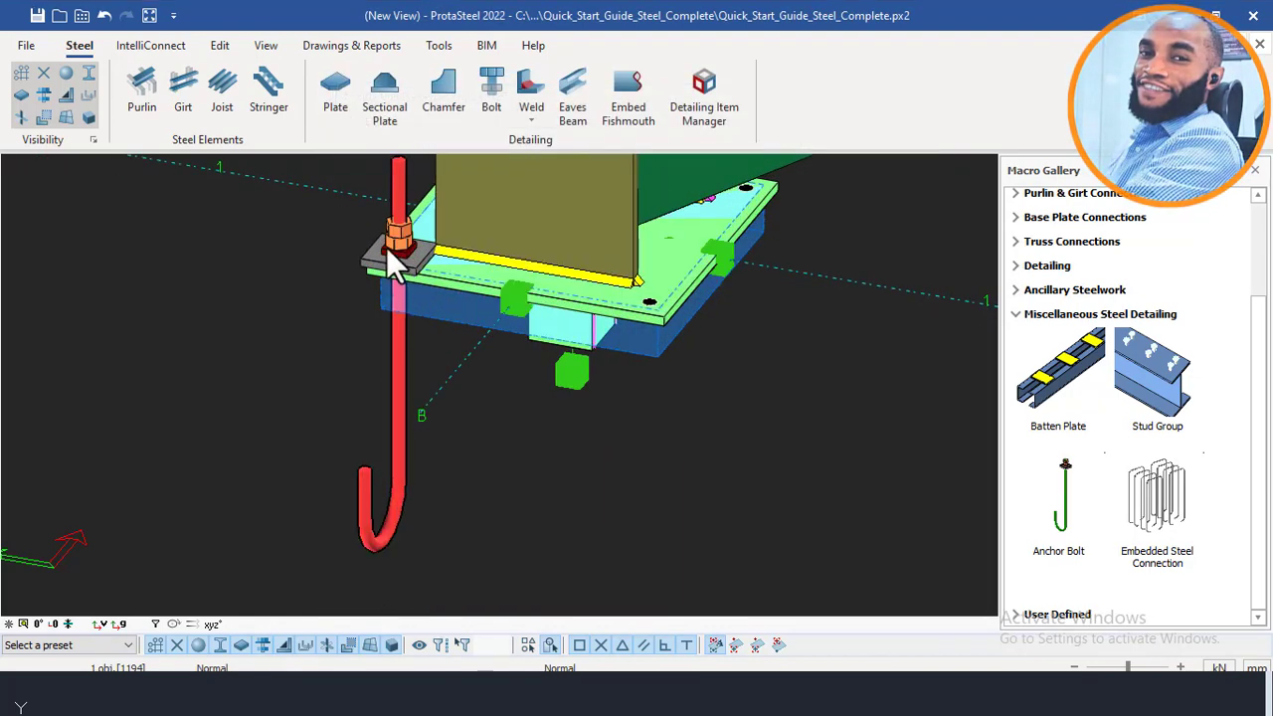
{"action": "scroll", "coordinate": [386, 253], "scroll_direction": "down", "scroll_amount": 6}
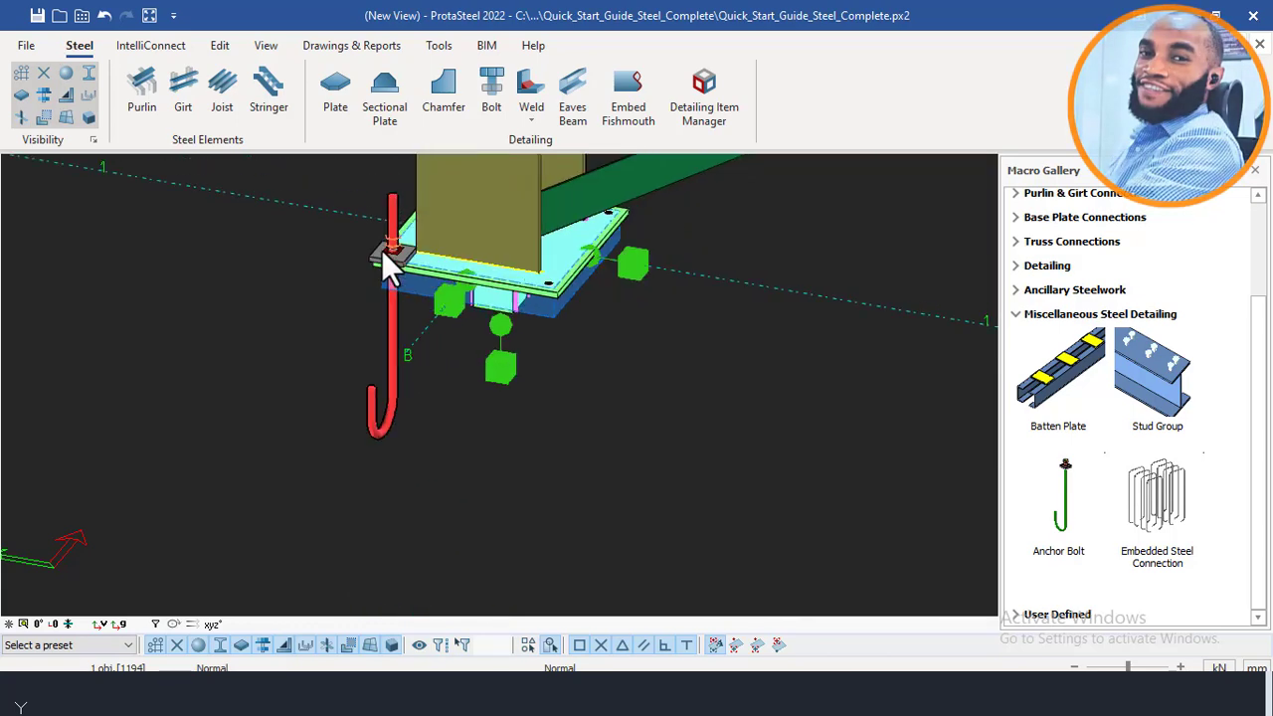
{"action": "scroll", "coordinate": [383, 248], "scroll_direction": "up", "scroll_amount": 2}
{"action": "middle_click_drag", "start_coordinate": [383, 249], "coordinate": [393, 283]}
{"action": "scroll", "coordinate": [376, 269], "scroll_direction": "up", "scroll_amount": 5}
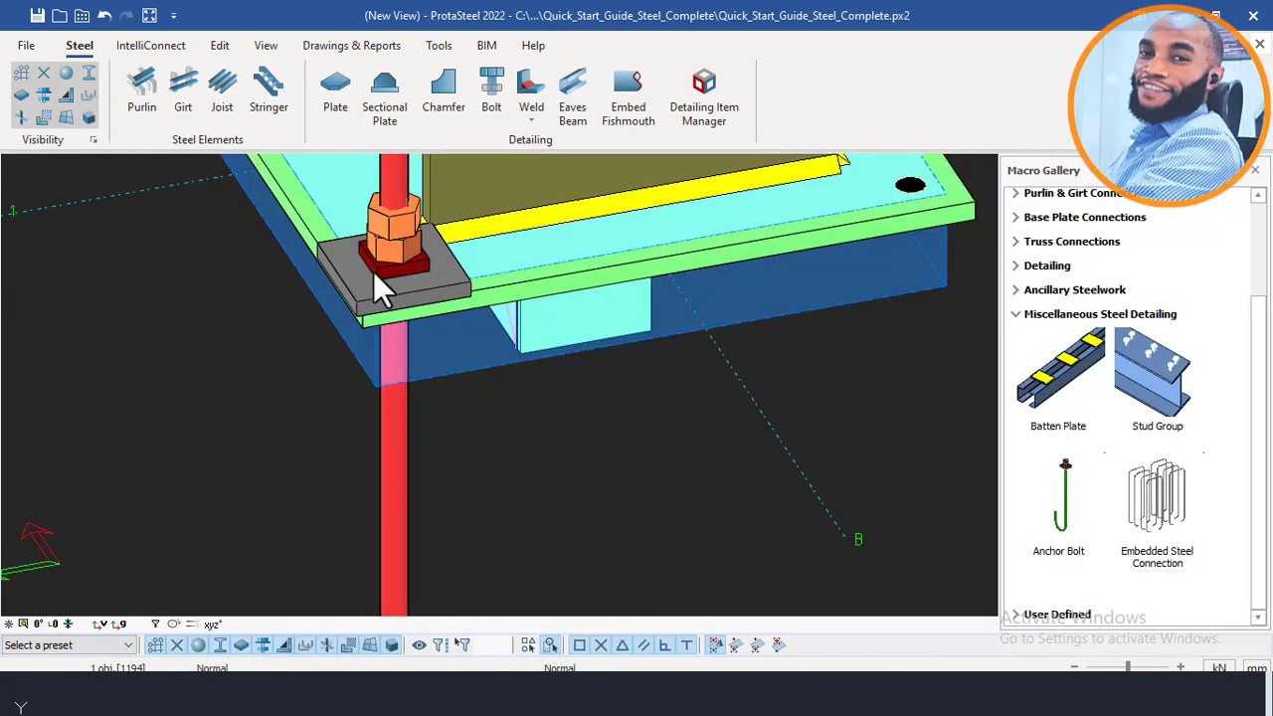
{"action": "scroll", "coordinate": [361, 313], "scroll_direction": "up", "scroll_amount": 4}
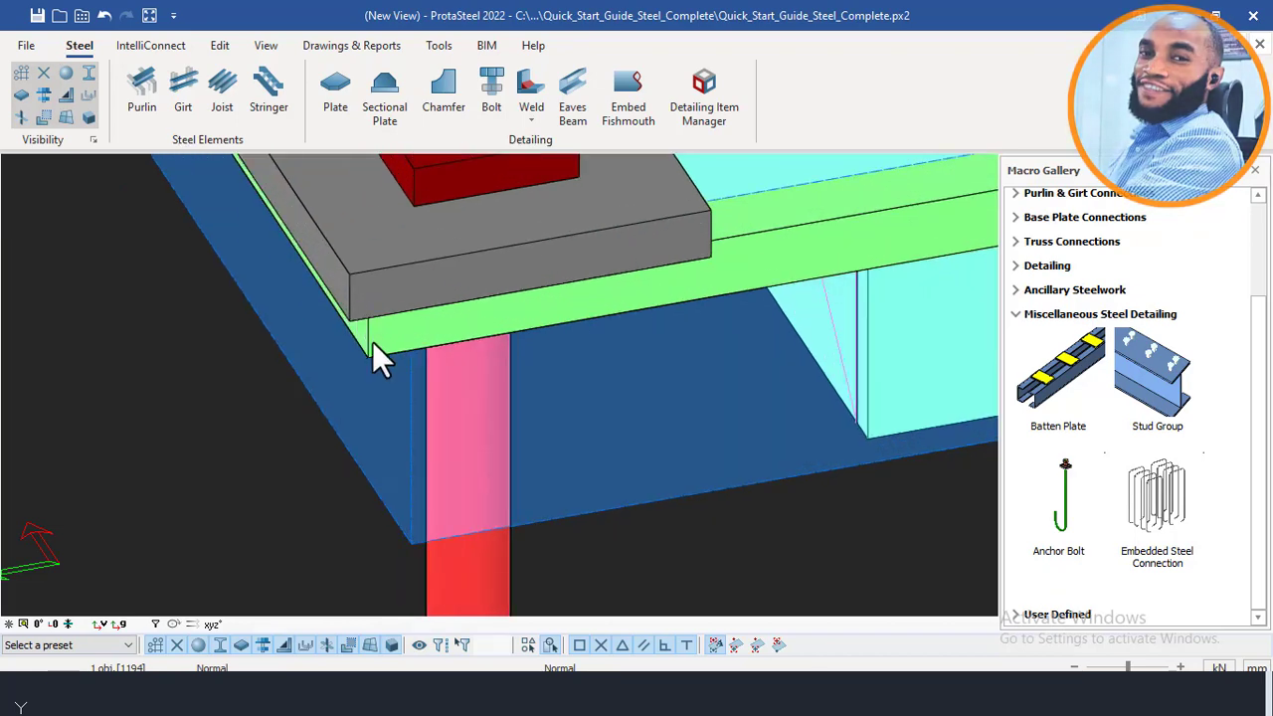
{"action": "mouse_move", "coordinate": [372, 343]}
{"action": "middle_mouse_down"}
{"action": "mouse_move", "coordinate": [393, 338]}
{"action": "mouse_move", "coordinate": [357, 324]}
{"action": "middle_mouse_up"}
{"action": "scroll", "coordinate": [370, 291], "scroll_direction": "down", "scroll_amount": 5}
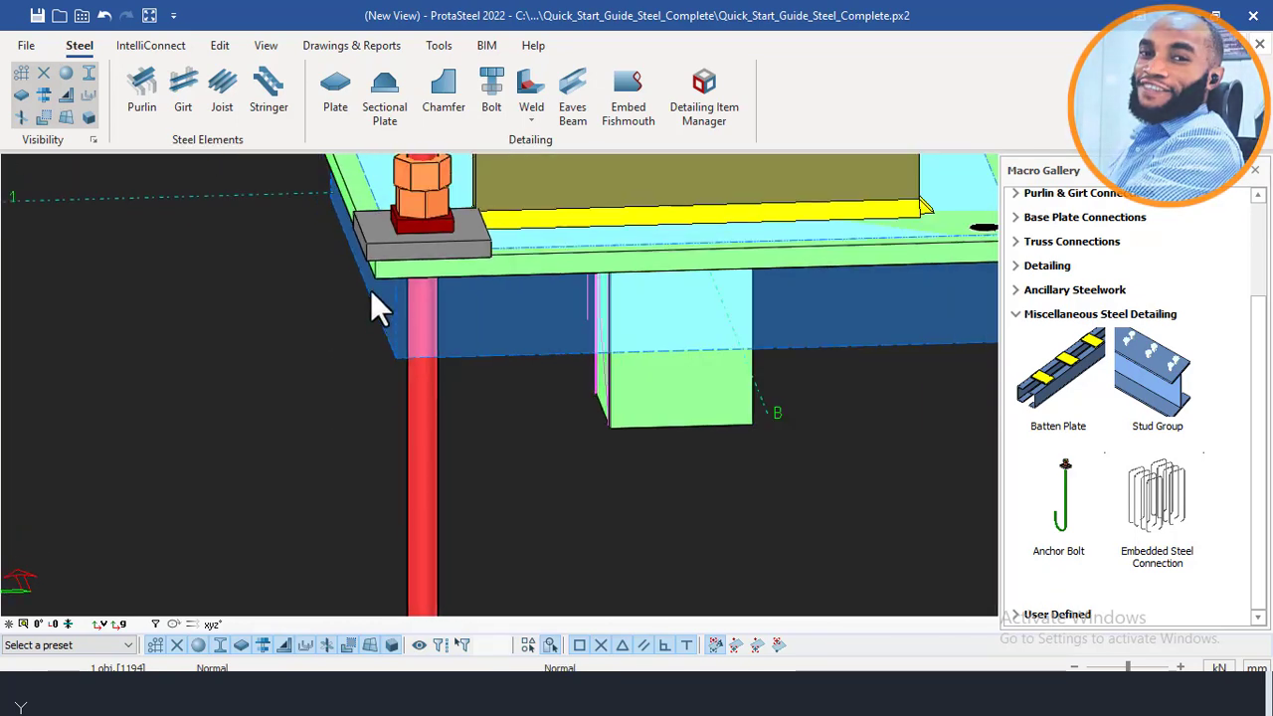
{"action": "scroll", "coordinate": [378, 274], "scroll_direction": "up", "scroll_amount": 6}
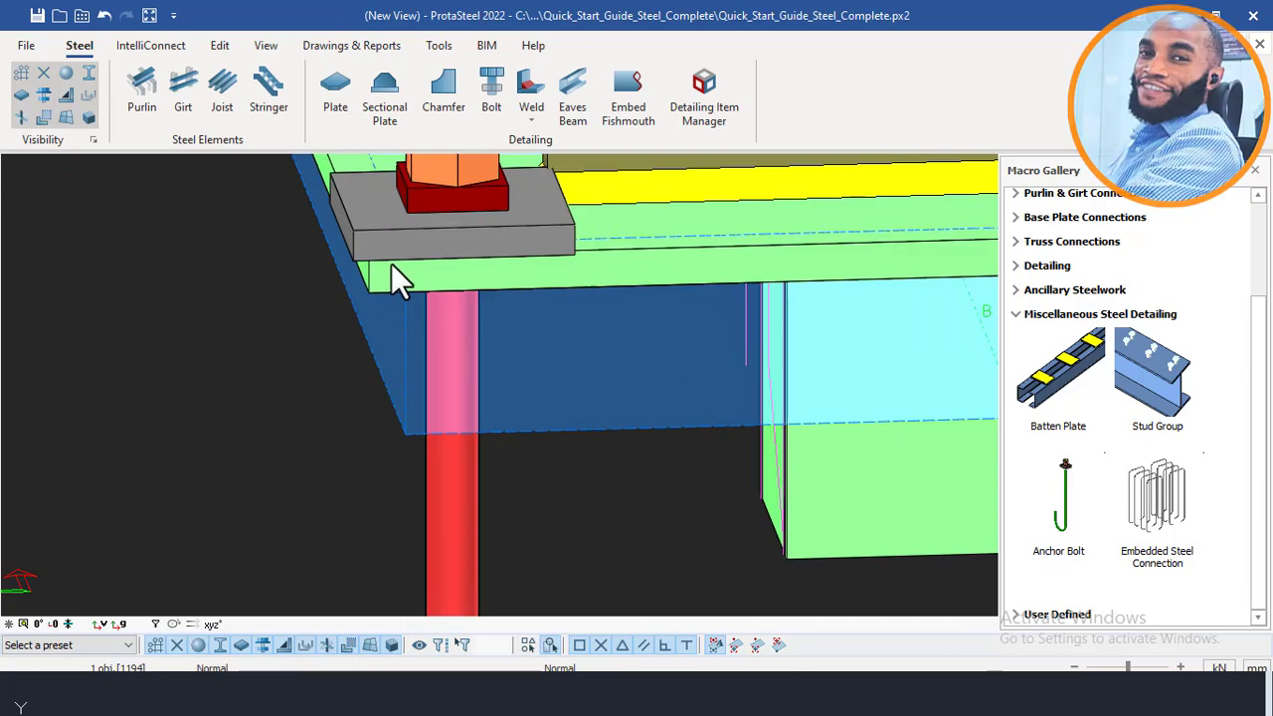
{"action": "middle_click_drag", "start_coordinate": [360, 305], "coordinate": [352, 311]}
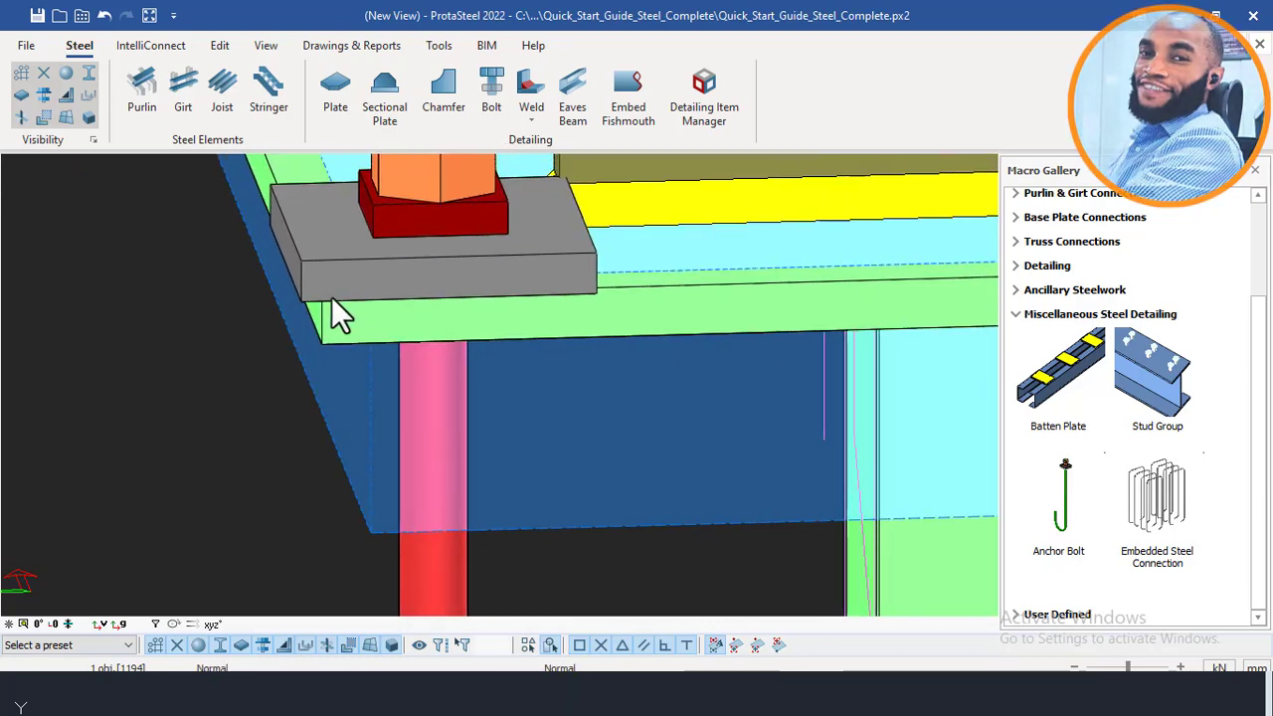
{"action": "scroll", "coordinate": [328, 316], "scroll_direction": "down", "scroll_amount": 3}
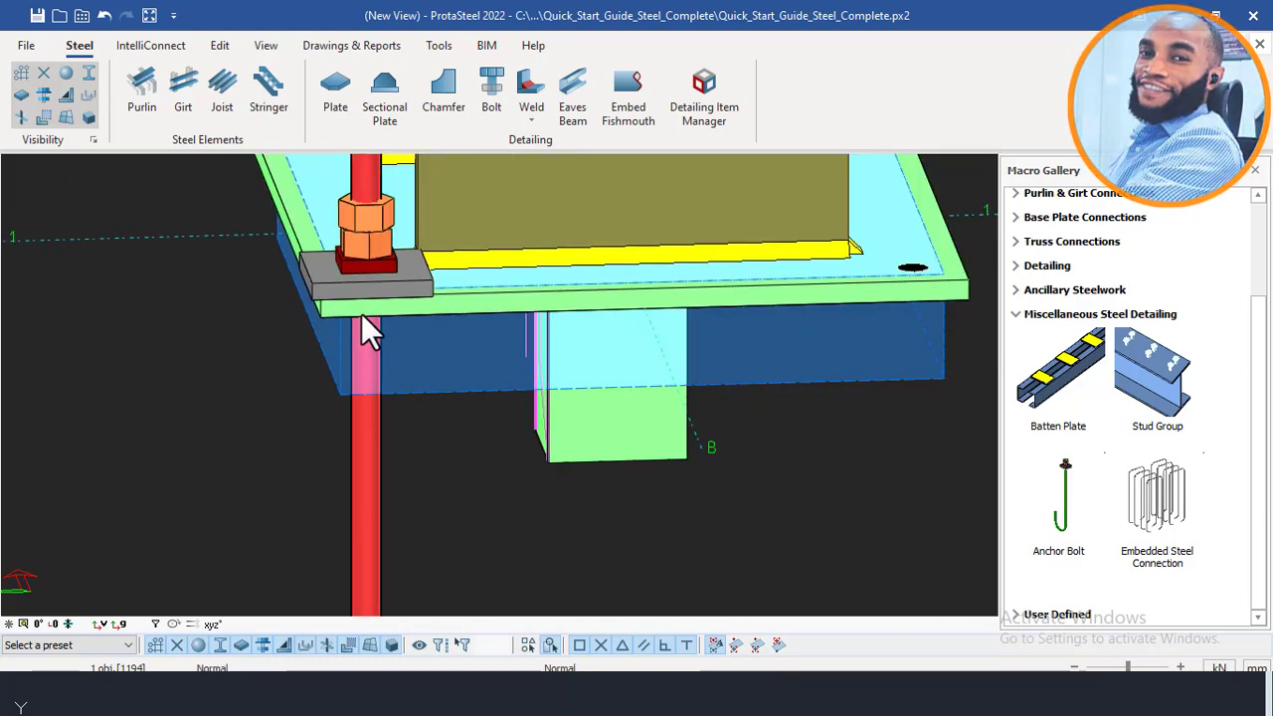
{"action": "scroll", "coordinate": [363, 316], "scroll_direction": "down", "scroll_amount": 2}
{"action": "middle_click_drag", "start_coordinate": [365, 317], "coordinate": [443, 333]}
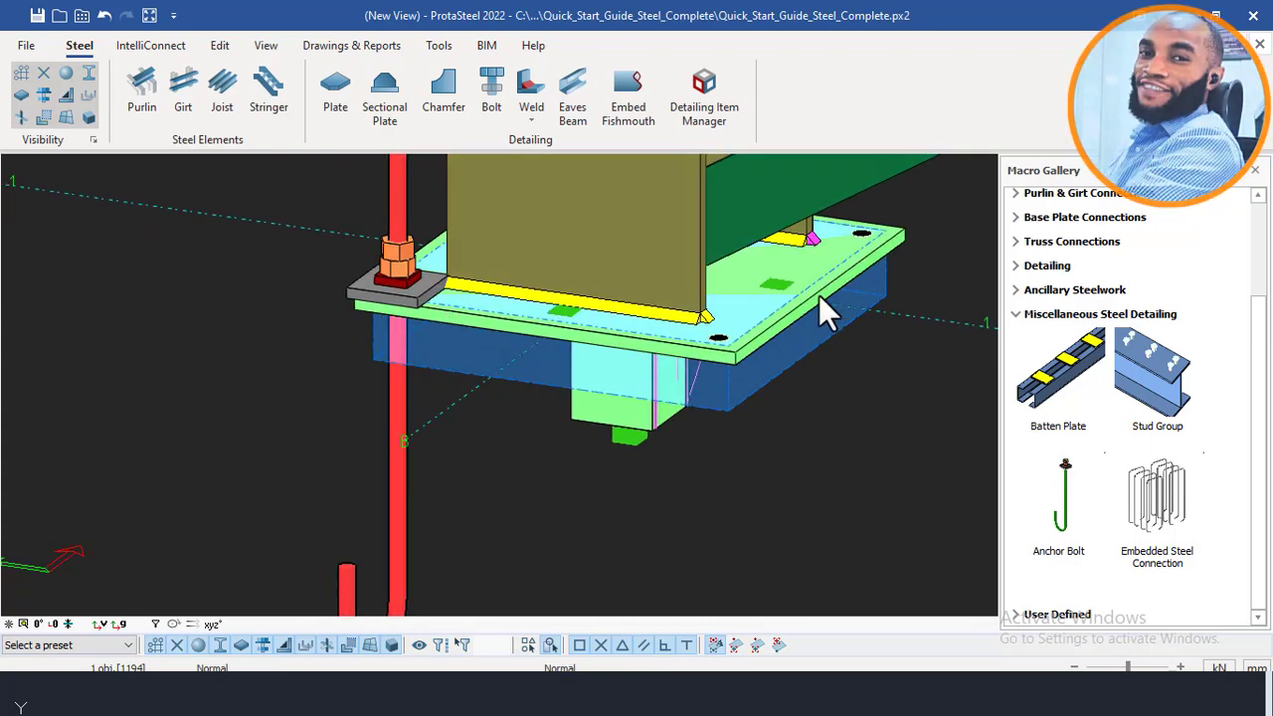
{"action": "scroll", "coordinate": [359, 286], "scroll_direction": "up", "scroll_amount": 3}
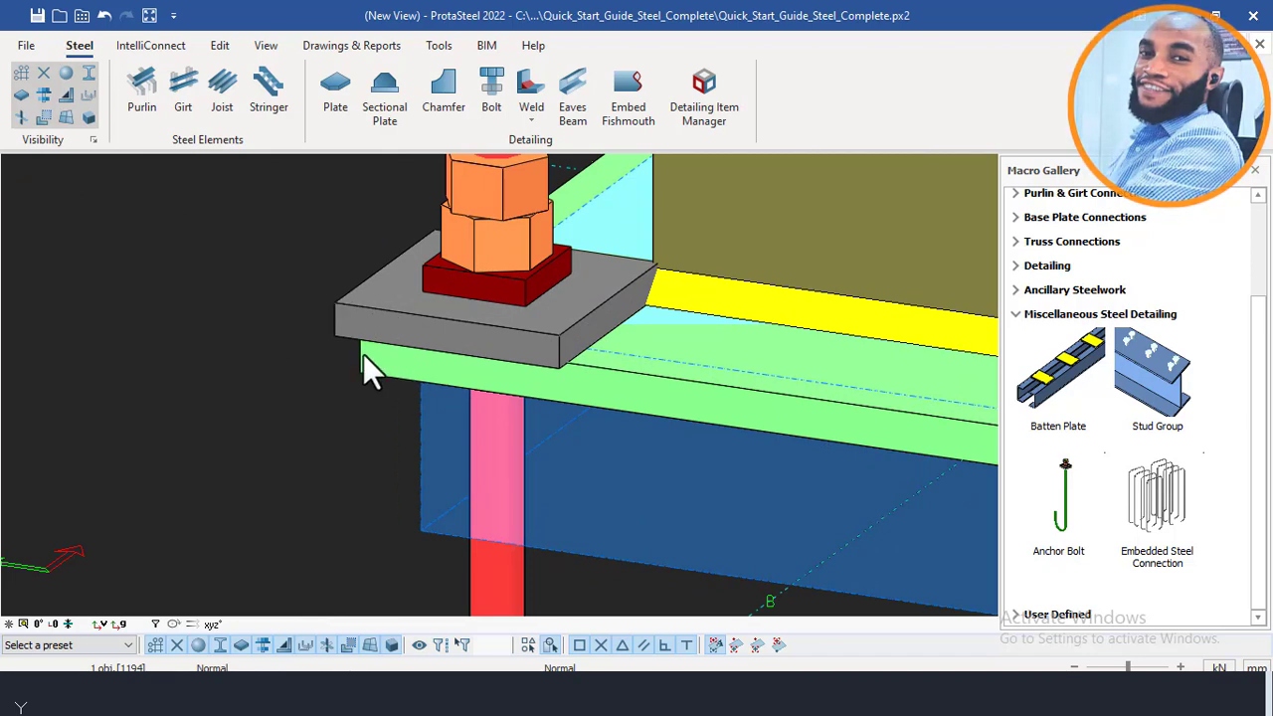
Delete the column's base plate together with its anchor bolt, washer plate and concrete block.
{"action": "scroll", "coordinate": [358, 360], "scroll_direction": "down", "scroll_amount": 4}
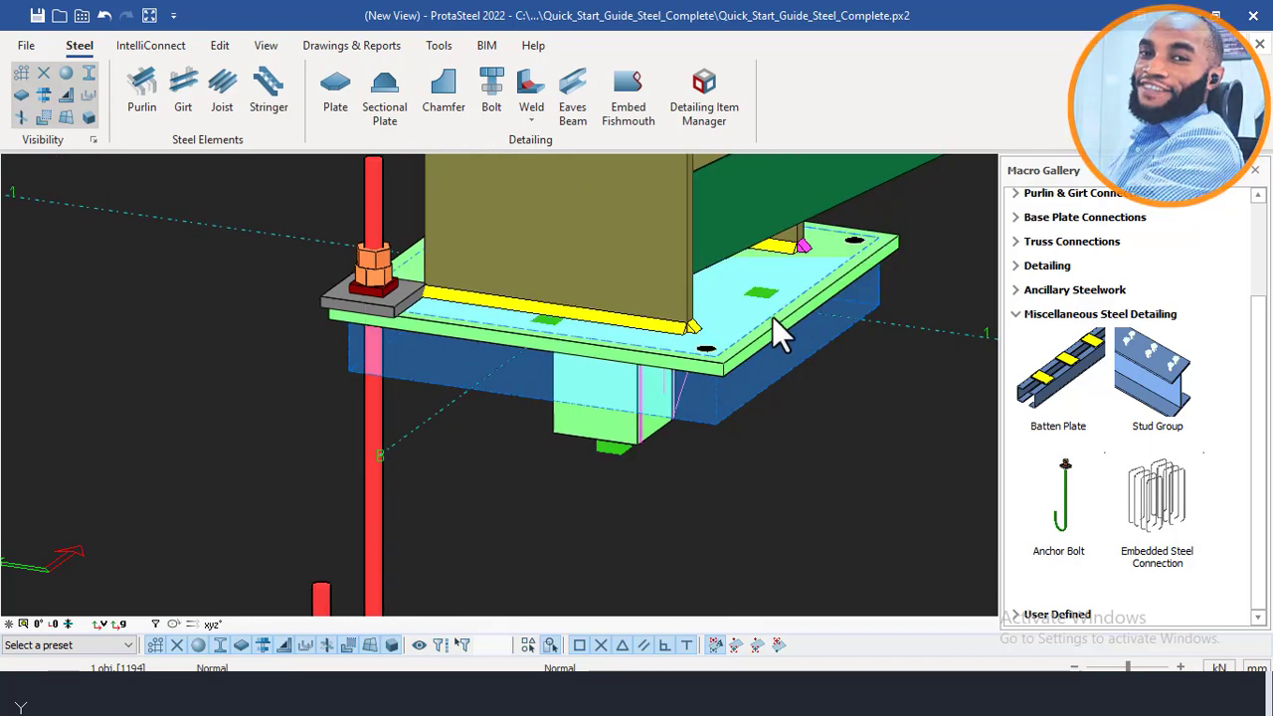
{"action": "scroll", "coordinate": [772, 316], "scroll_direction": "down", "scroll_amount": 2}
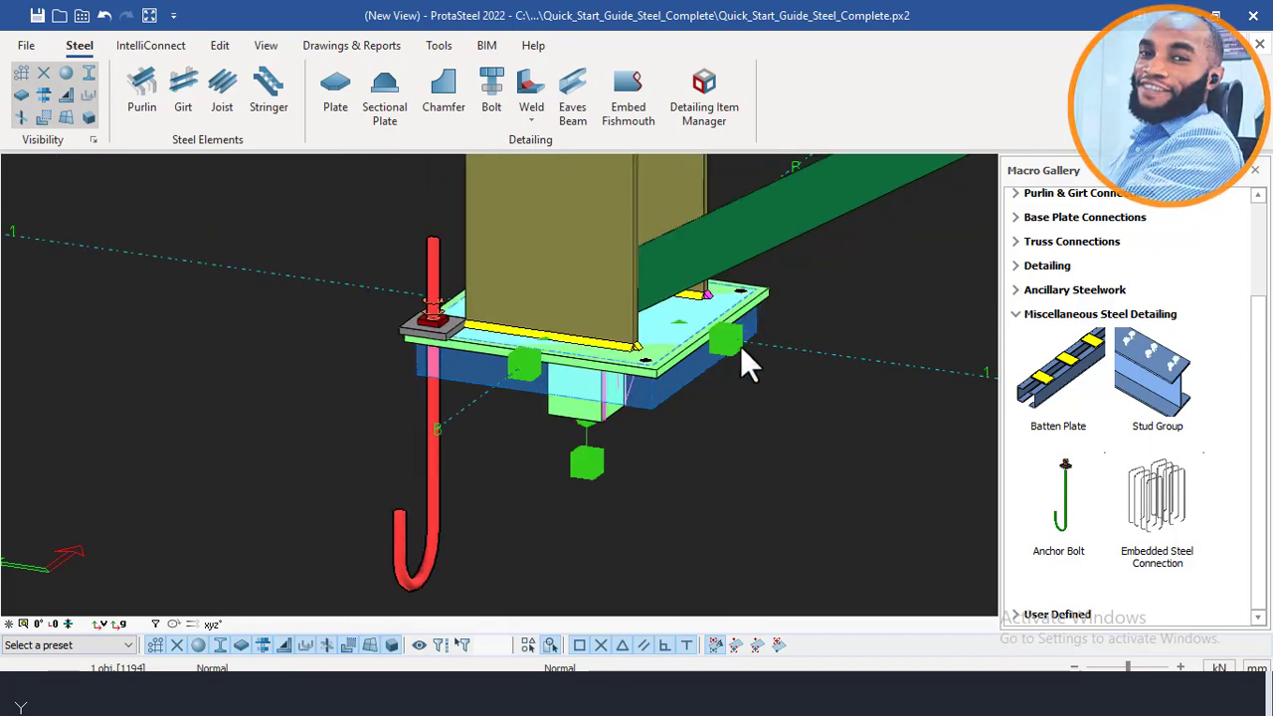
{"action": "scroll", "coordinate": [686, 346], "scroll_direction": "up", "scroll_amount": 2}
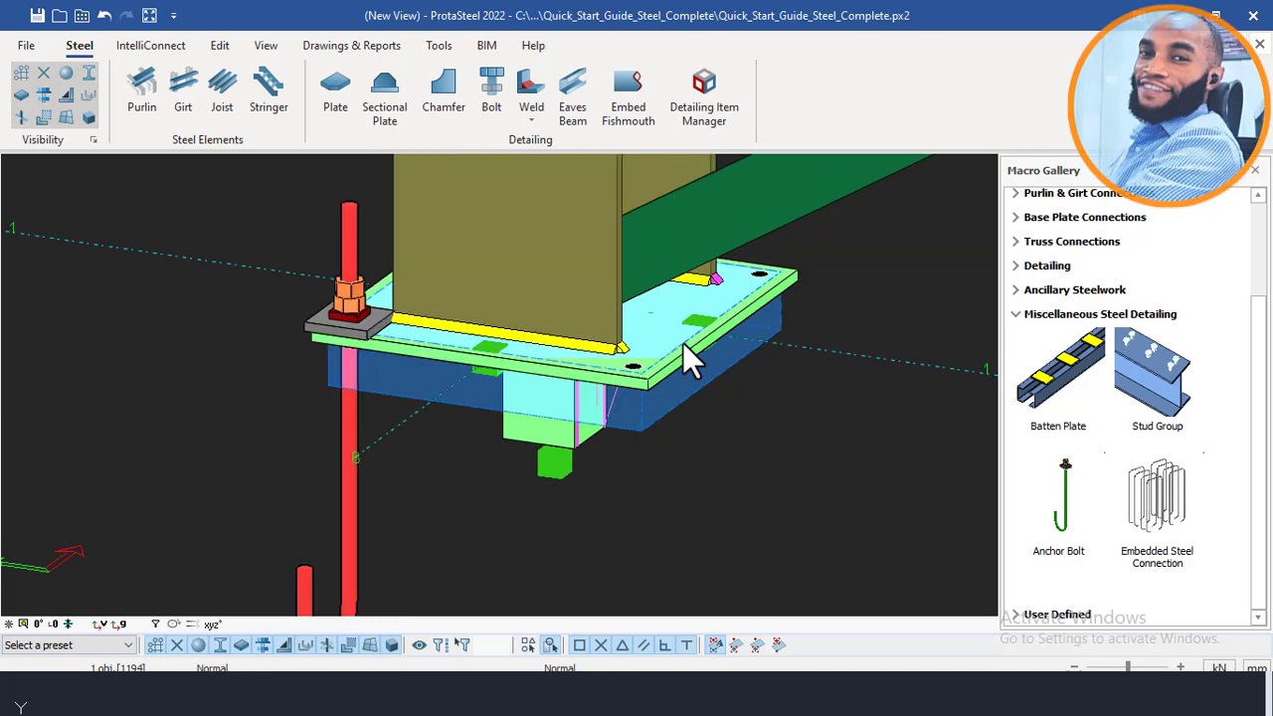
{"action": "scroll", "coordinate": [473, 339], "scroll_direction": "down", "scroll_amount": 2}
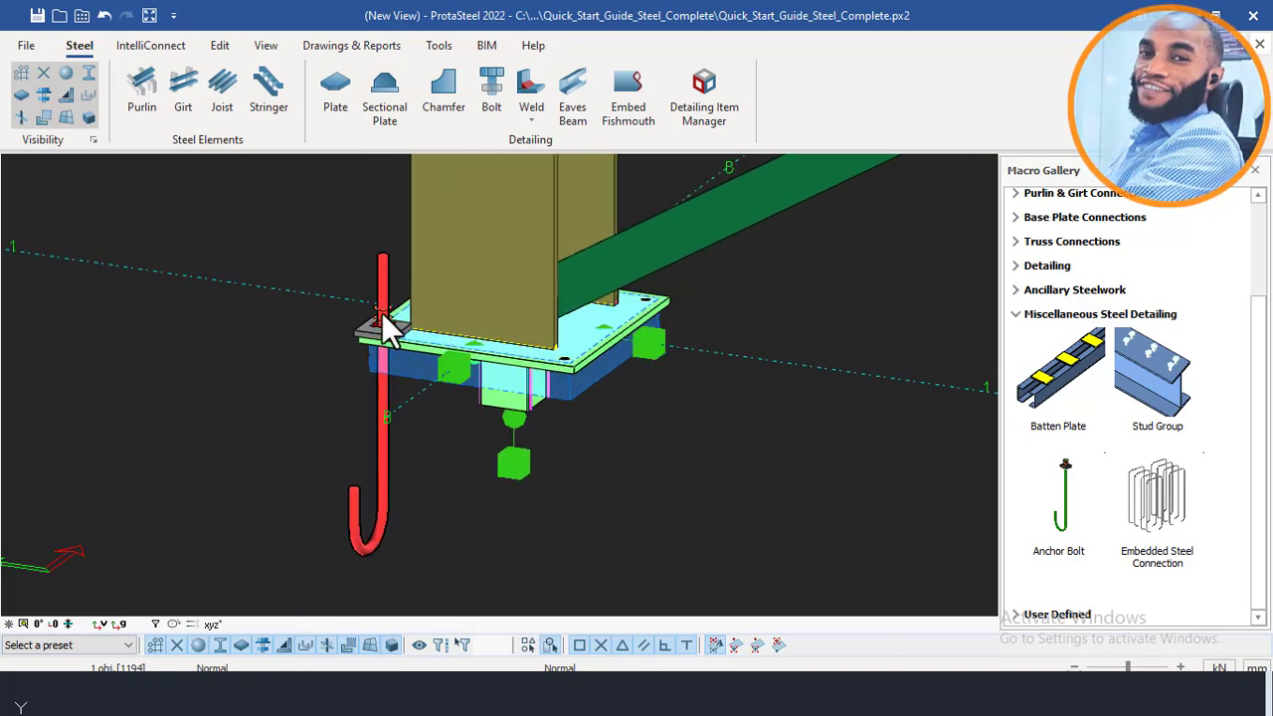
{"action": "left_click", "coordinate": [395, 236]}
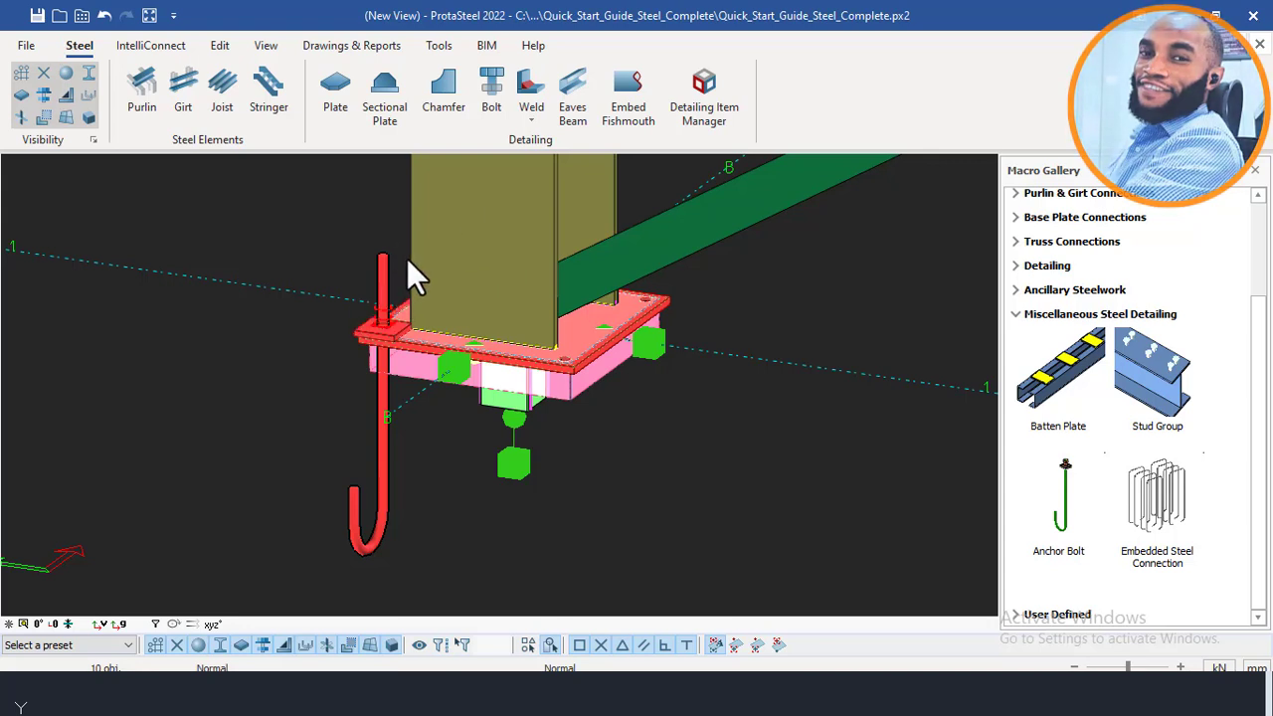
{"action": "left_click_drag", "start_coordinate": [400, 225], "coordinate": [296, 497]}
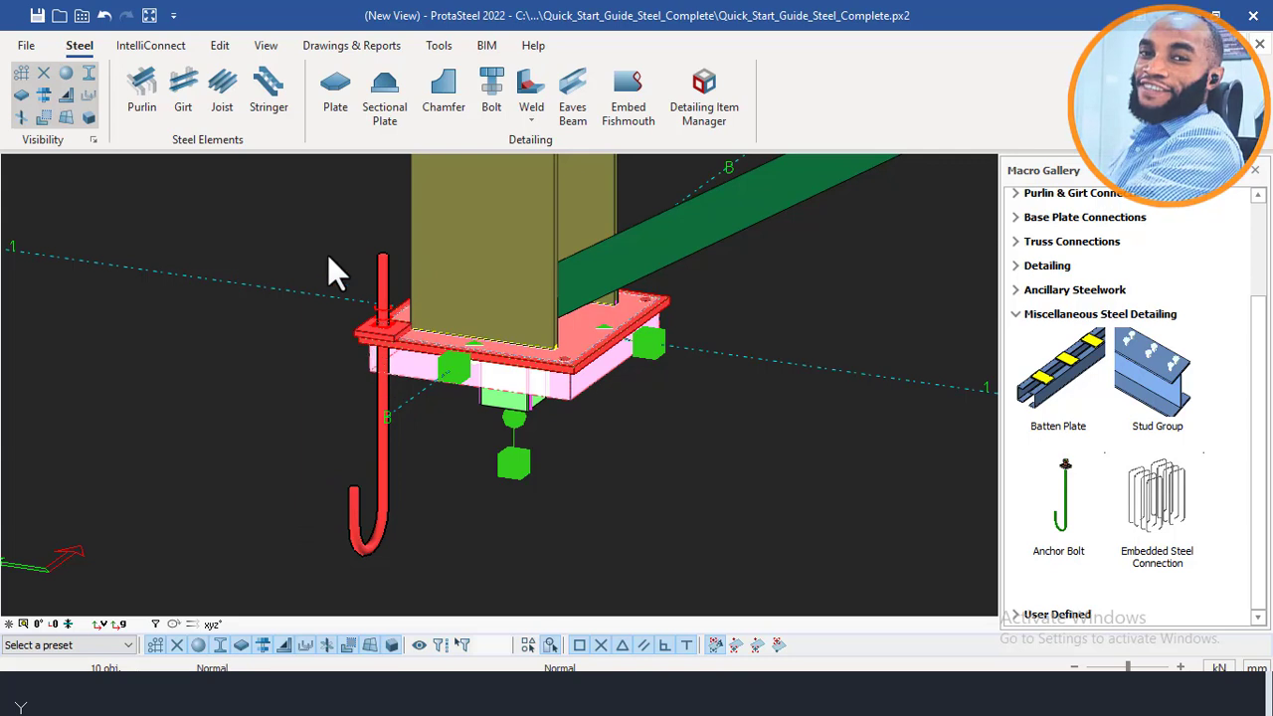
{"action": "key", "text": "Delete"}
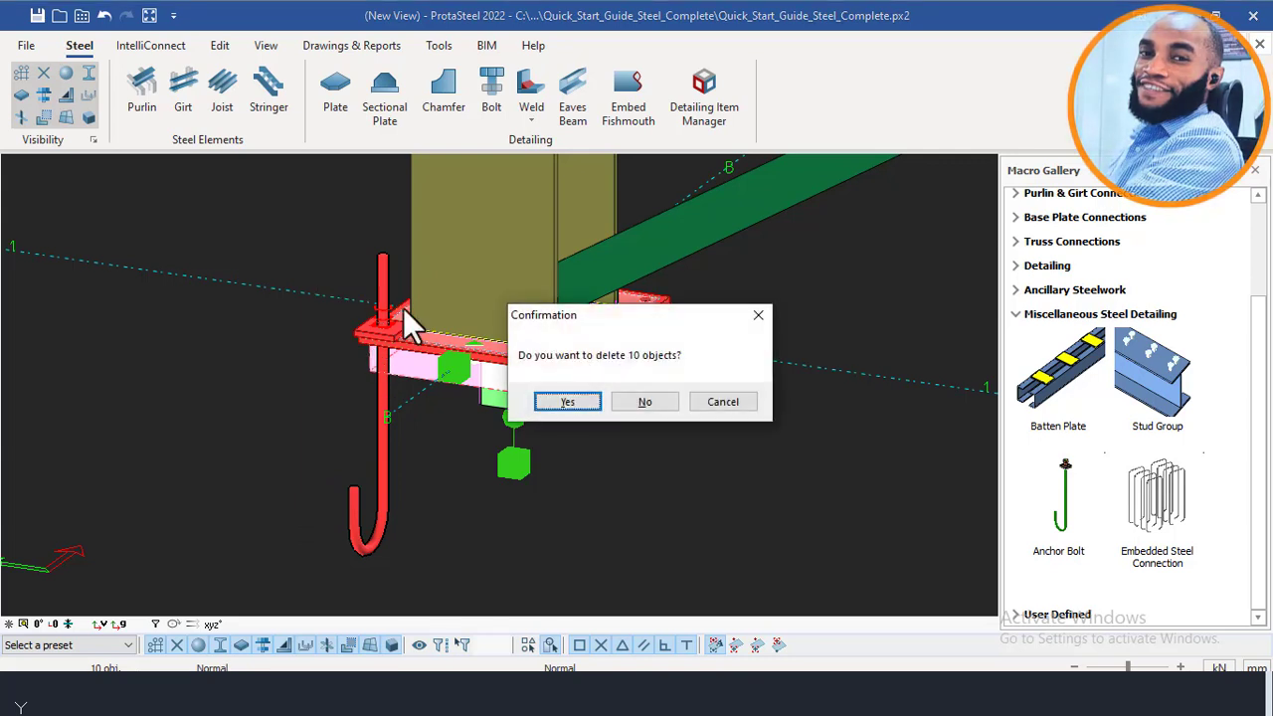
{"action": "left_click", "coordinate": [569, 402]}
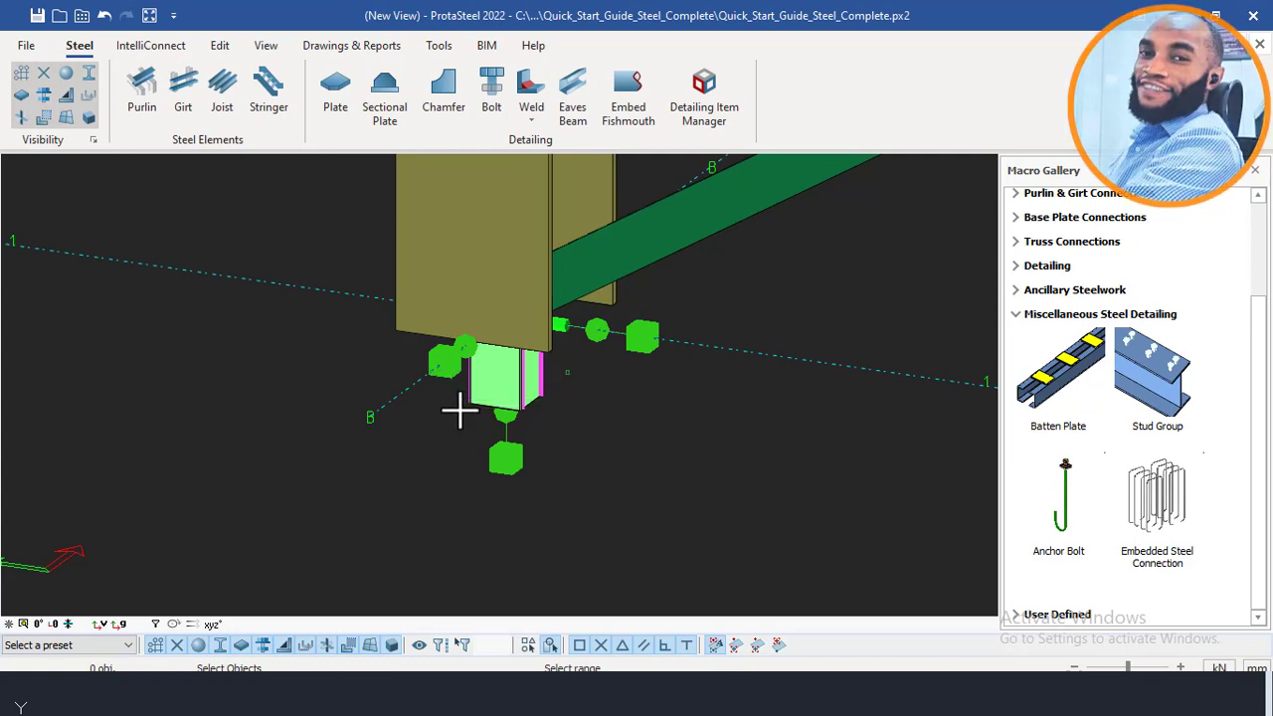
{"action": "left_click", "coordinate": [526, 389]}
{"action": "key", "text": "Delete"}
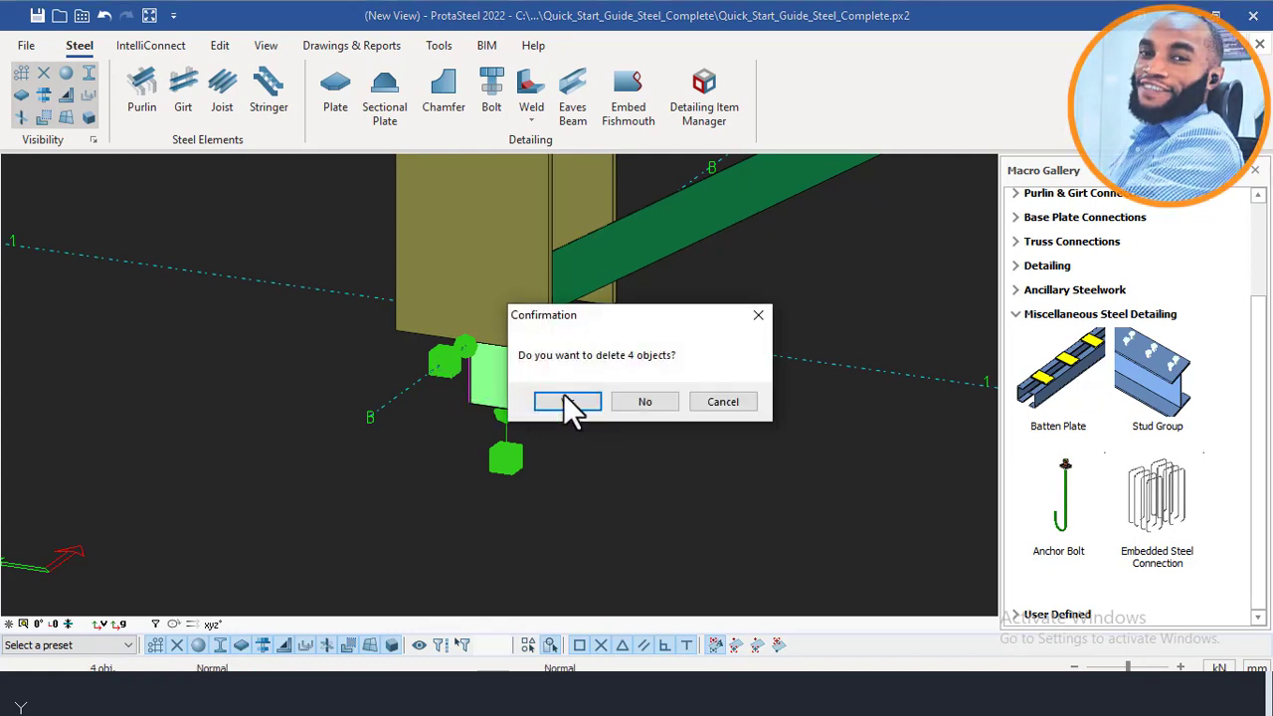
{"action": "left_click", "coordinate": [719, 403]}
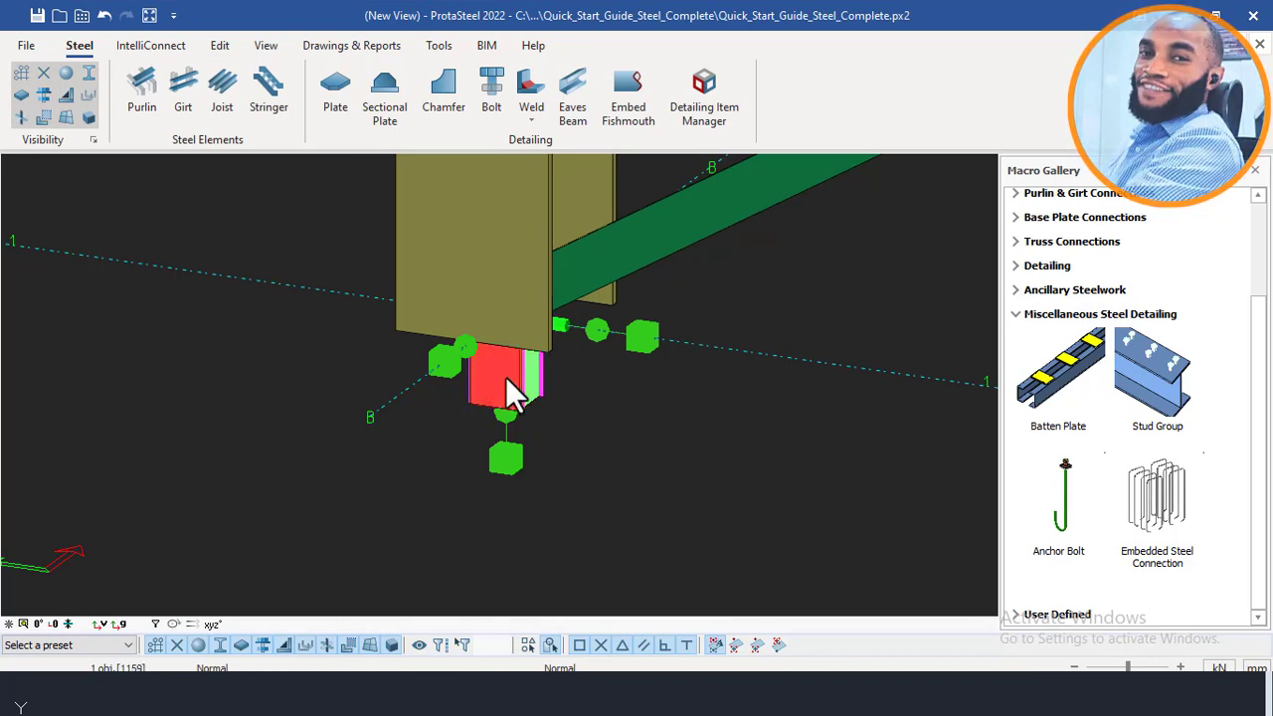
Delete the remaining shear key plates one by one from under the column, leaving its base bare.
{"action": "key", "text": "Delete"}
{"action": "left_click", "coordinate": [561, 399]}
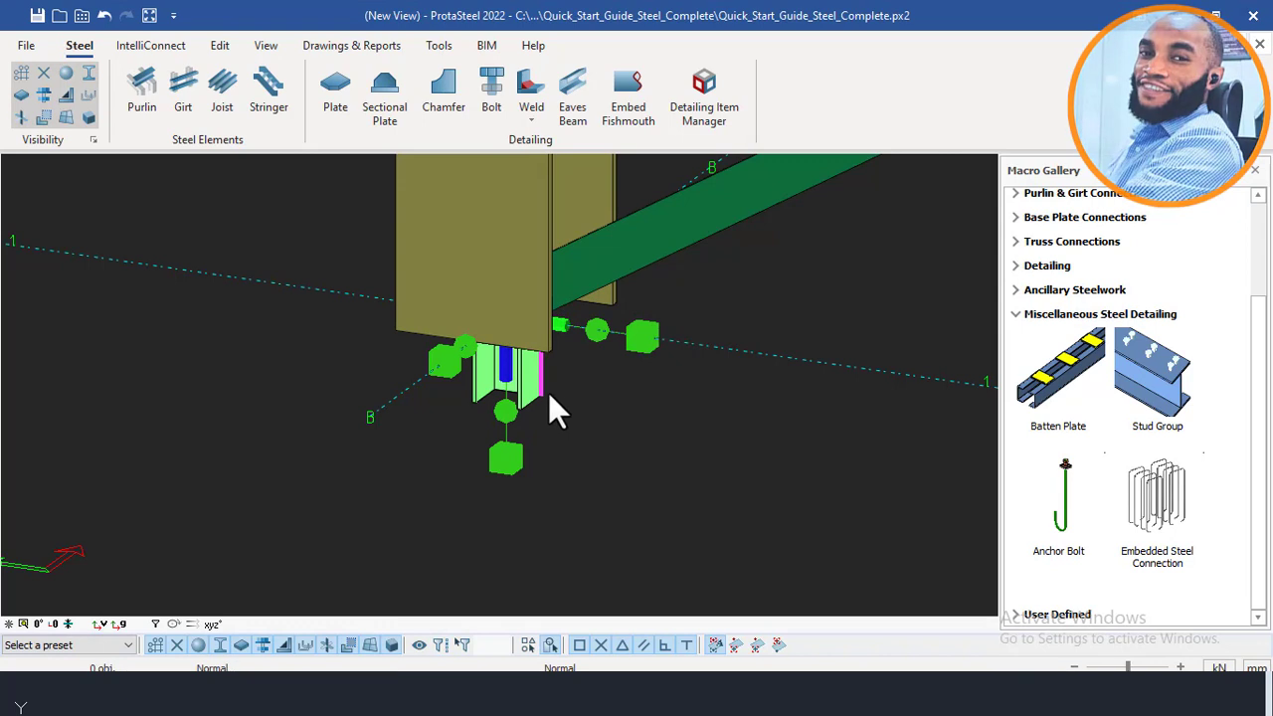
{"action": "left_click", "coordinate": [537, 376]}
{"action": "key", "text": "Delete"}
{"action": "left_click", "coordinate": [562, 401]}
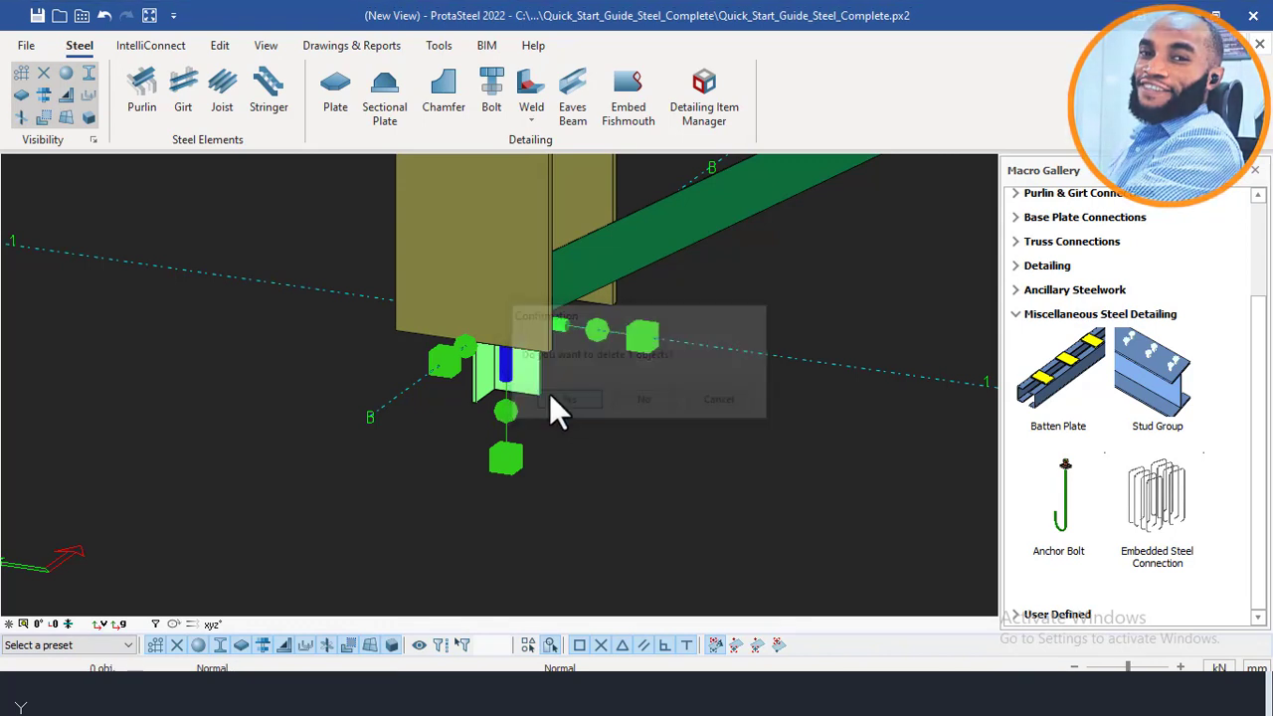
{"action": "left_click", "coordinate": [531, 376]}
{"action": "key", "text": "Delete"}
{"action": "left_click", "coordinate": [553, 399]}
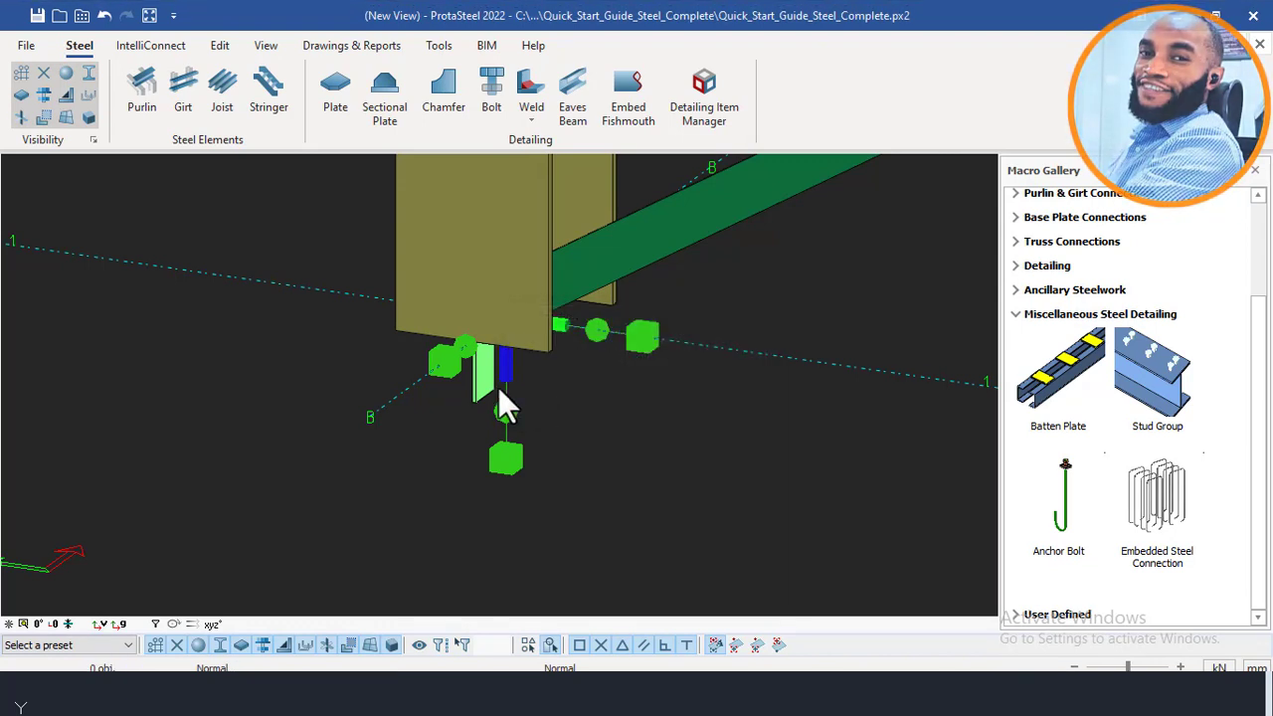
{"action": "left_click", "coordinate": [486, 381]}
{"action": "key", "text": "Delete"}
{"action": "left_click", "coordinate": [559, 403]}
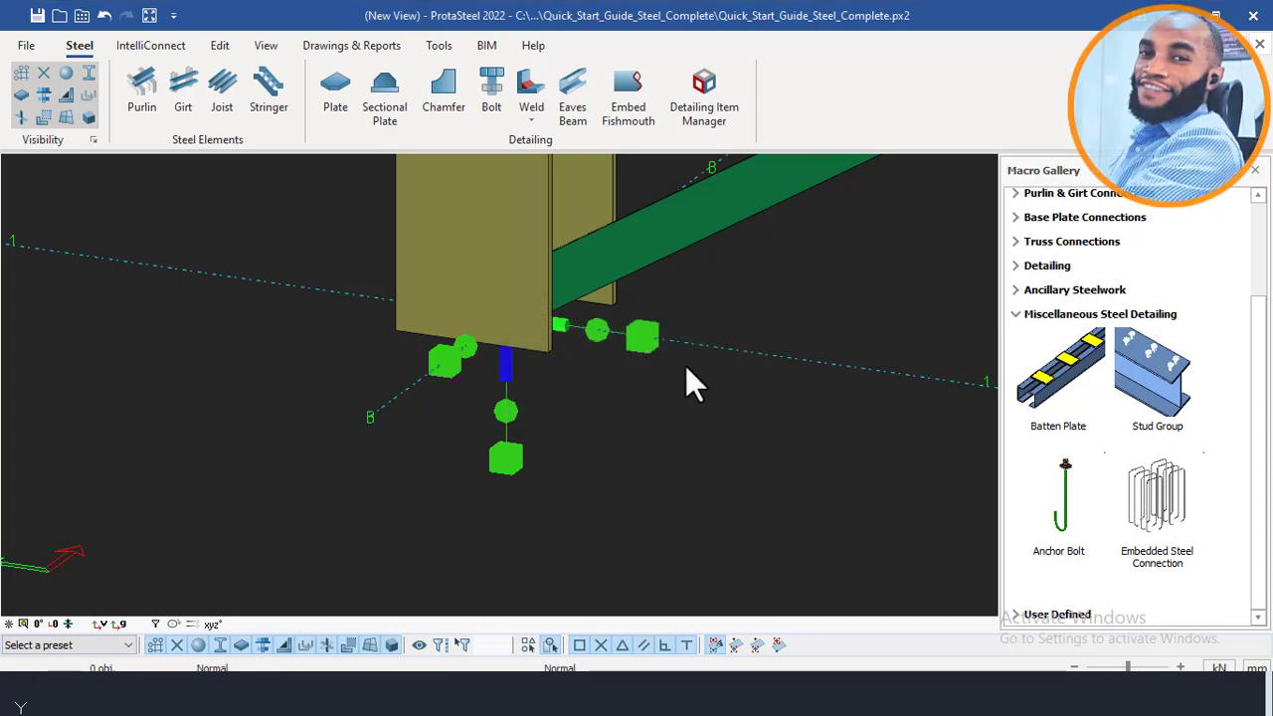
Bring up the properties of the Simple Base Plate (Designed) connection macro for the bare column base.
{"action": "left_click", "coordinate": [504, 345]}
{"action": "middle_click_drag", "start_coordinate": [495, 335], "coordinate": [696, 353]}
{"action": "middle_click_drag", "start_coordinate": [537, 344], "coordinate": [456, 361]}
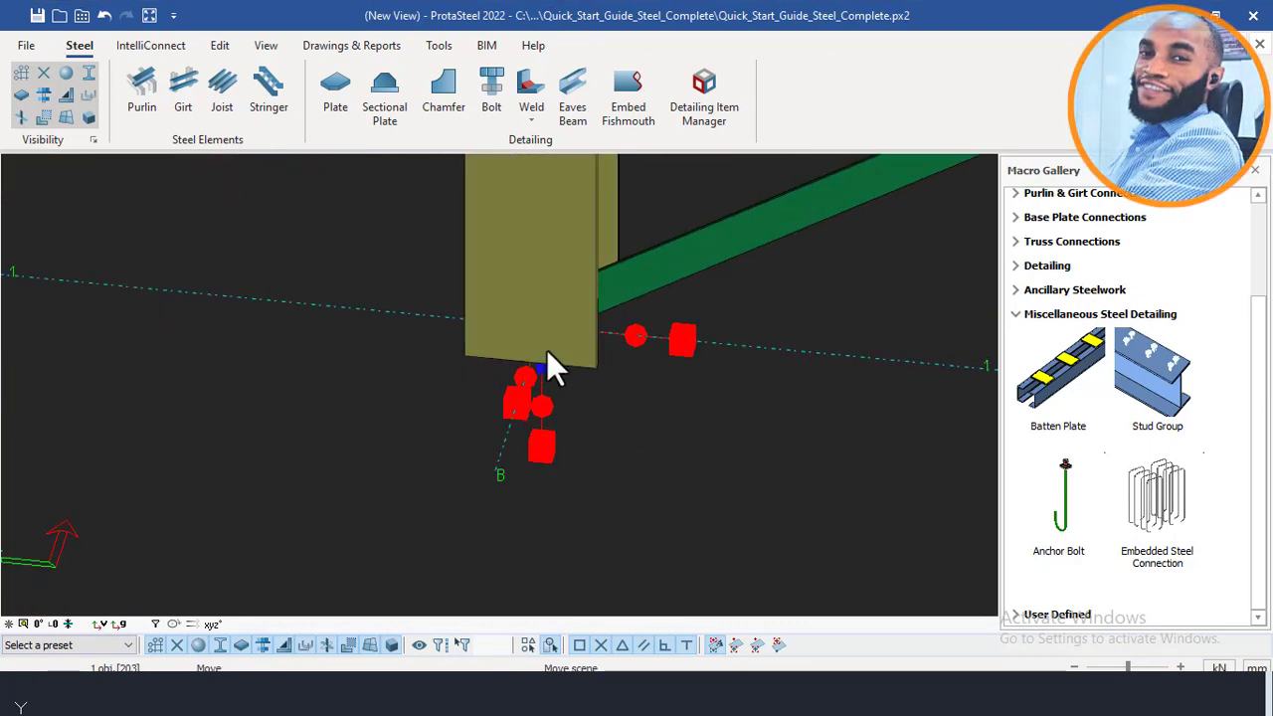
{"action": "middle_click_drag", "start_coordinate": [599, 343], "coordinate": [554, 398]}
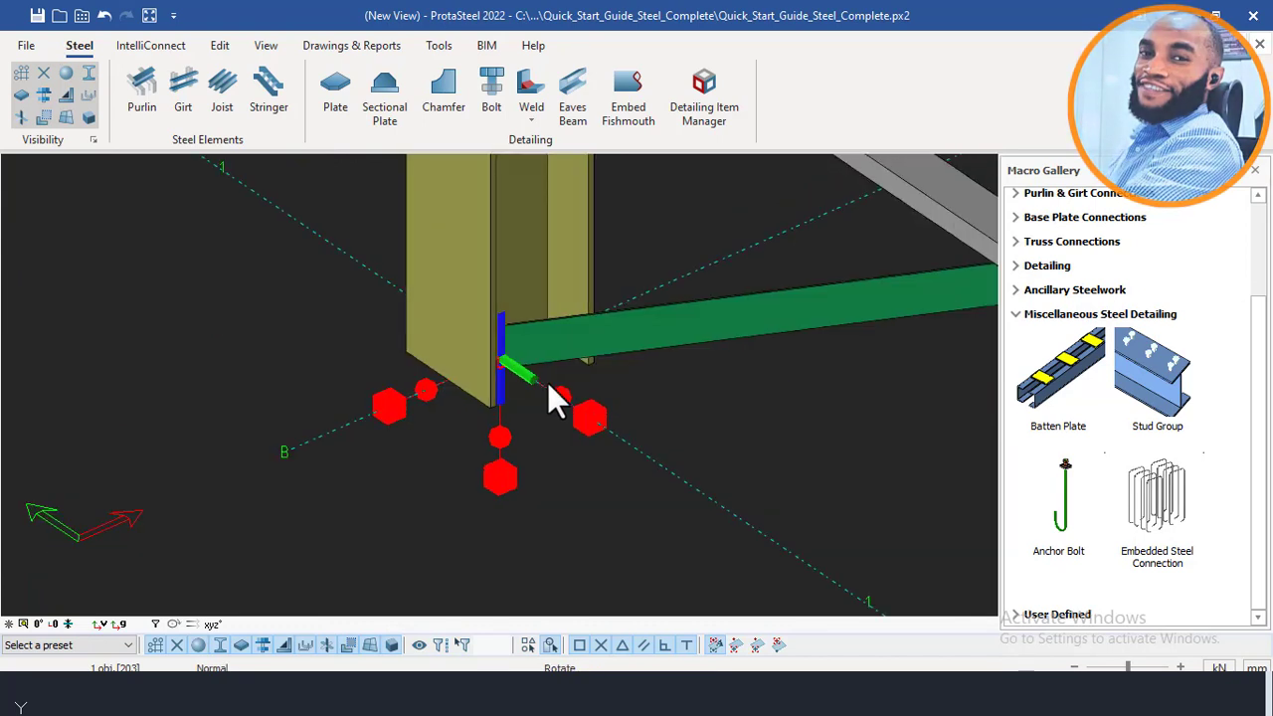
{"action": "left_click", "coordinate": [1017, 314]}
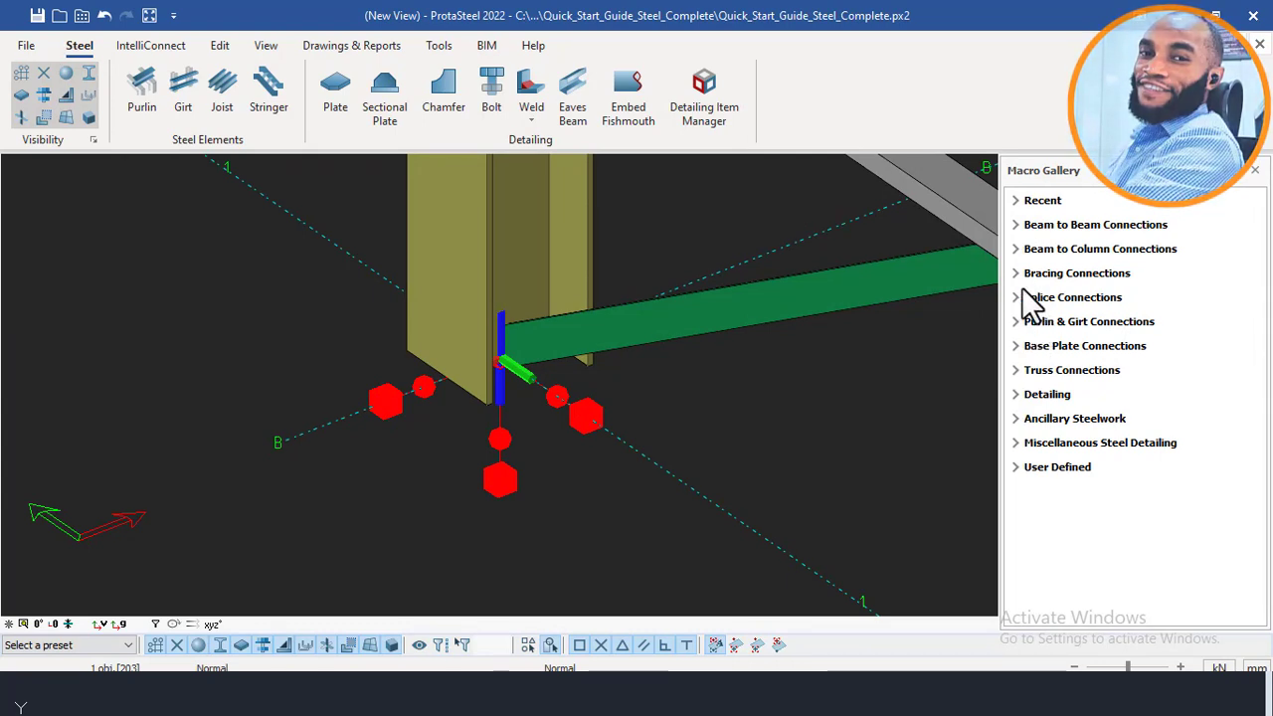
{"action": "left_click", "coordinate": [1018, 346]}
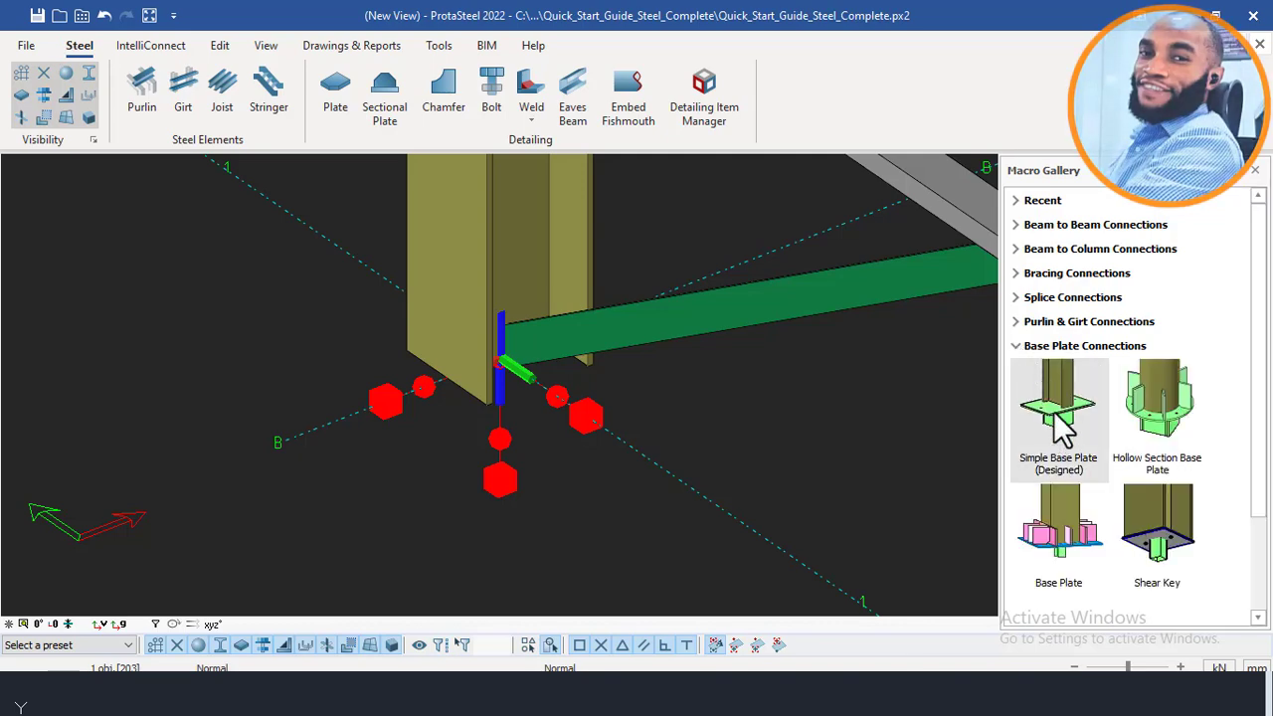
{"action": "left_click_drag", "start_coordinate": [1062, 413], "coordinate": [421, 275]}
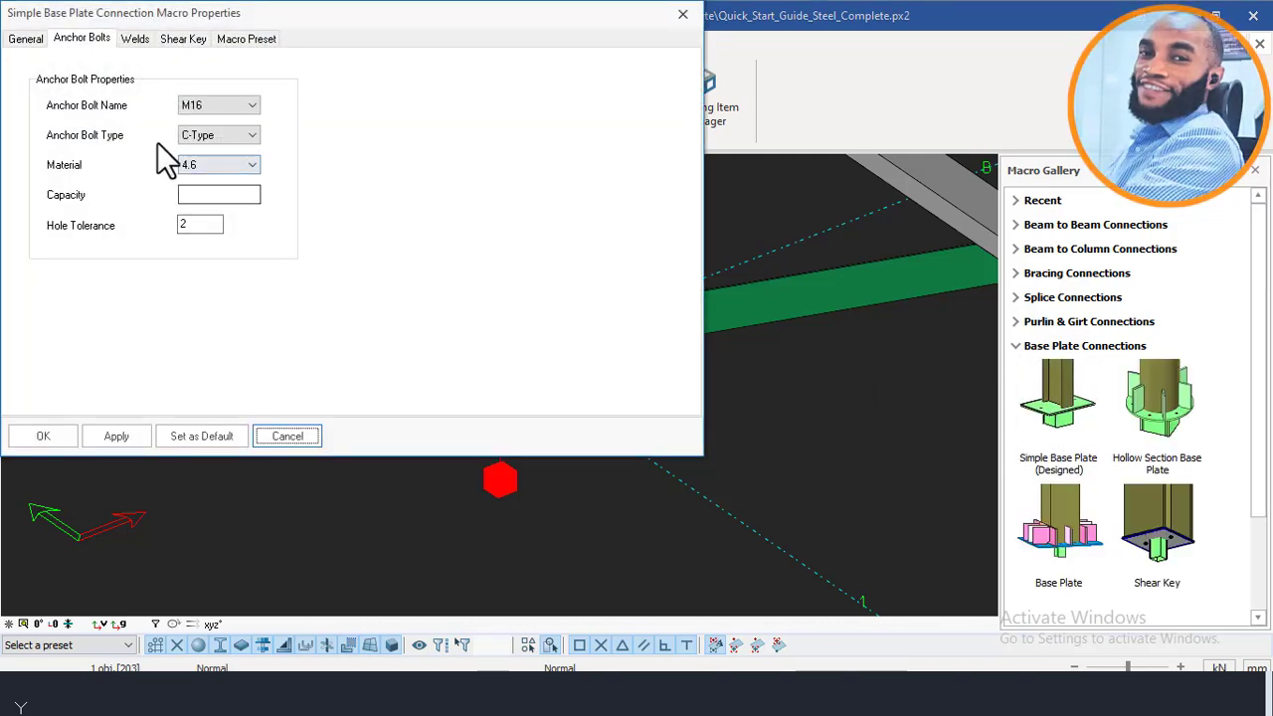
Set both plan dimensions of the simple base plate to 400, apply them and accept the macro properties.
{"action": "left_click", "coordinate": [30, 39]}
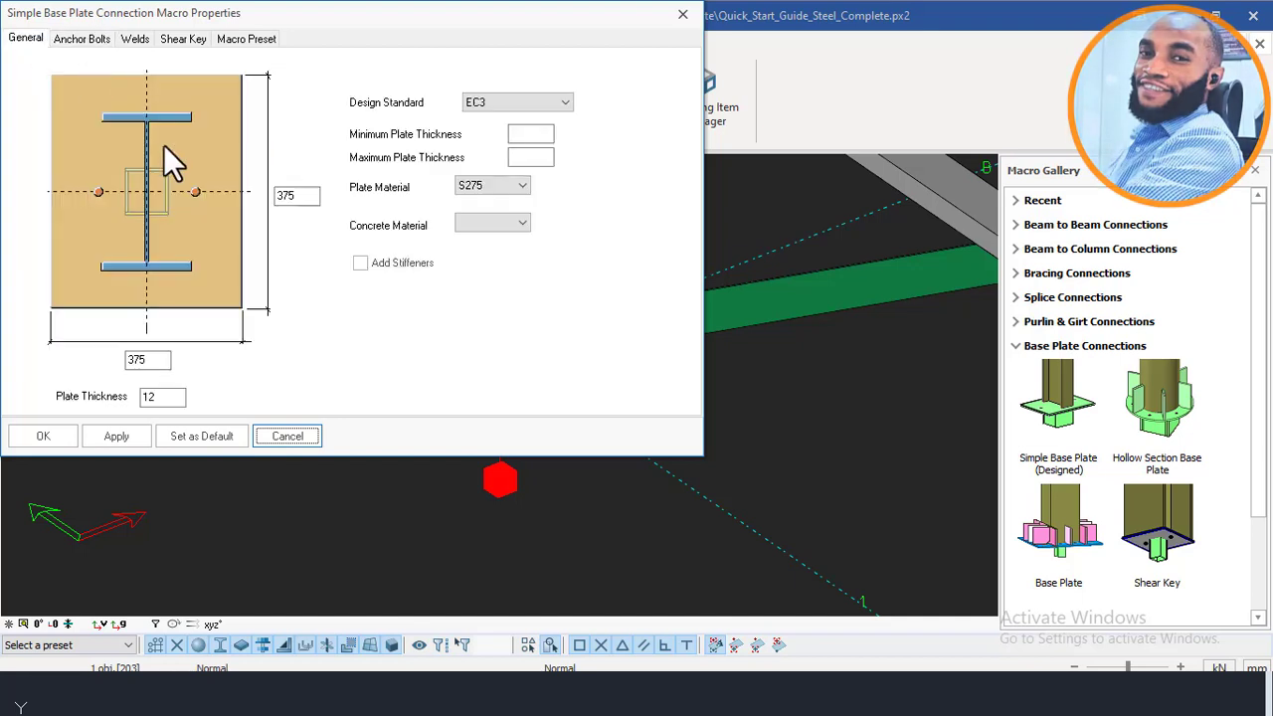
{"action": "double_click", "coordinate": [160, 363]}
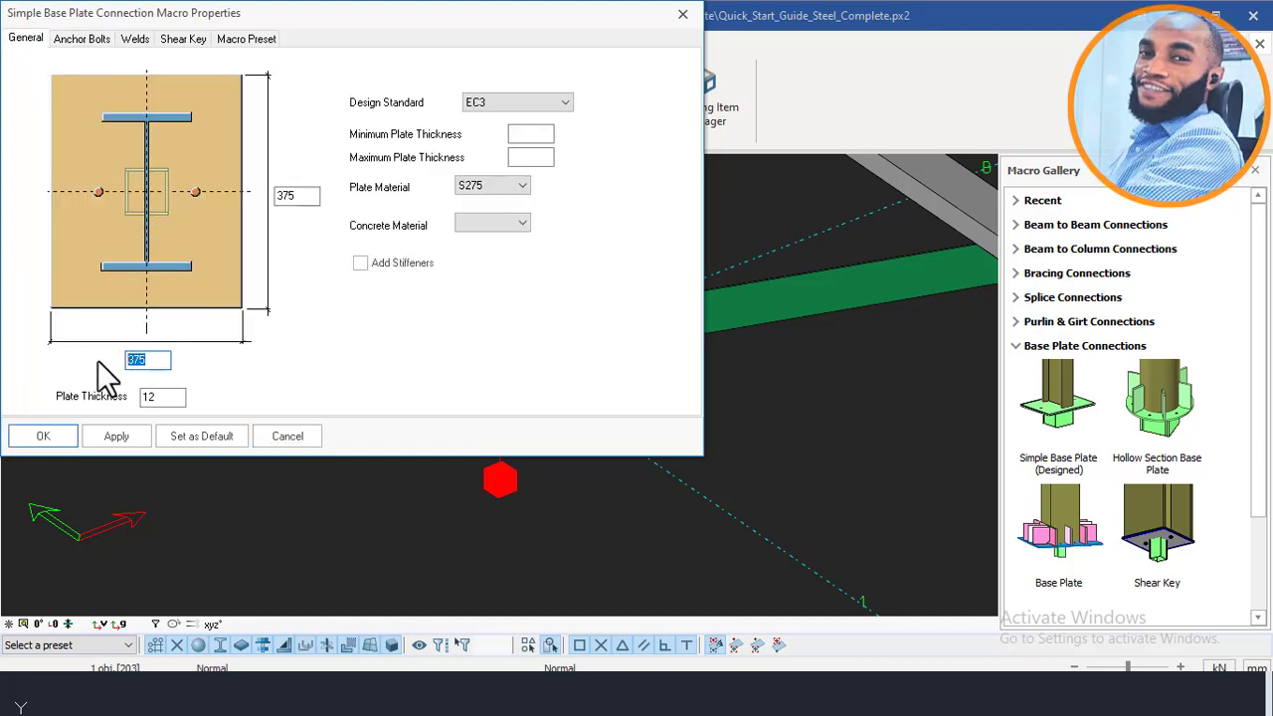
{"action": "type", "text": "400"}
{"action": "double_click", "coordinate": [296, 195]}
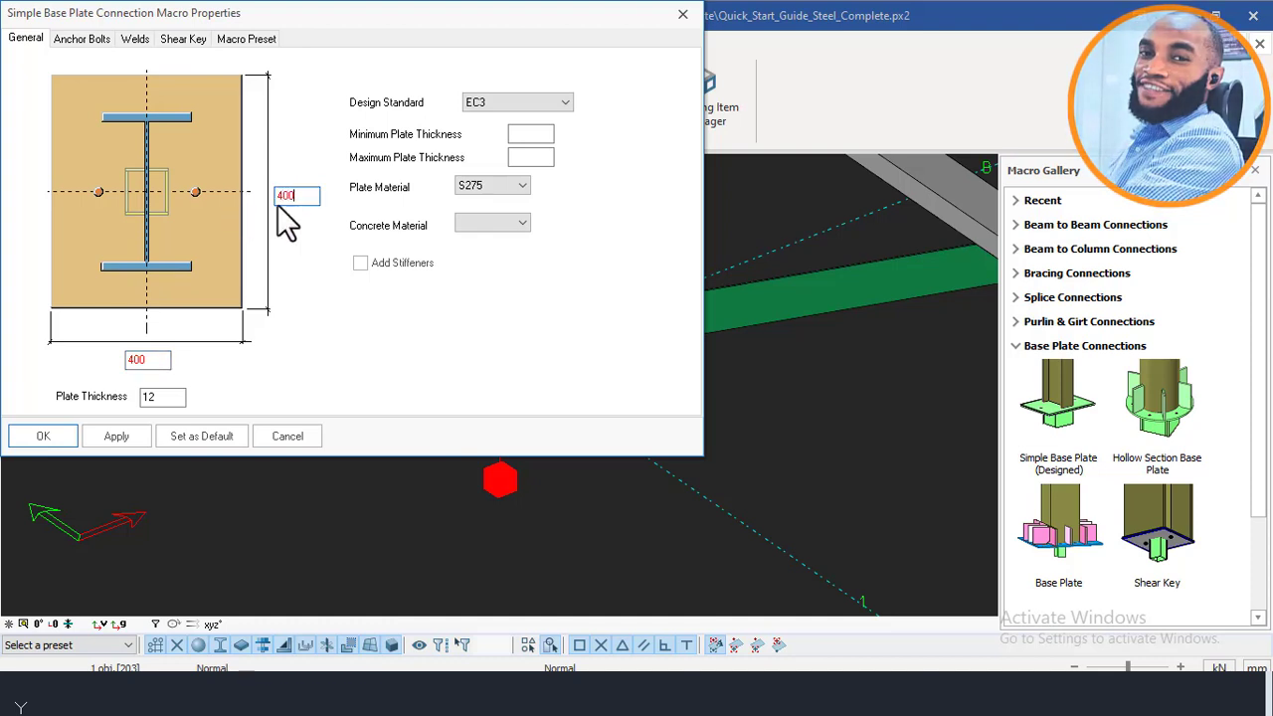
{"action": "left_click", "coordinate": [122, 434]}
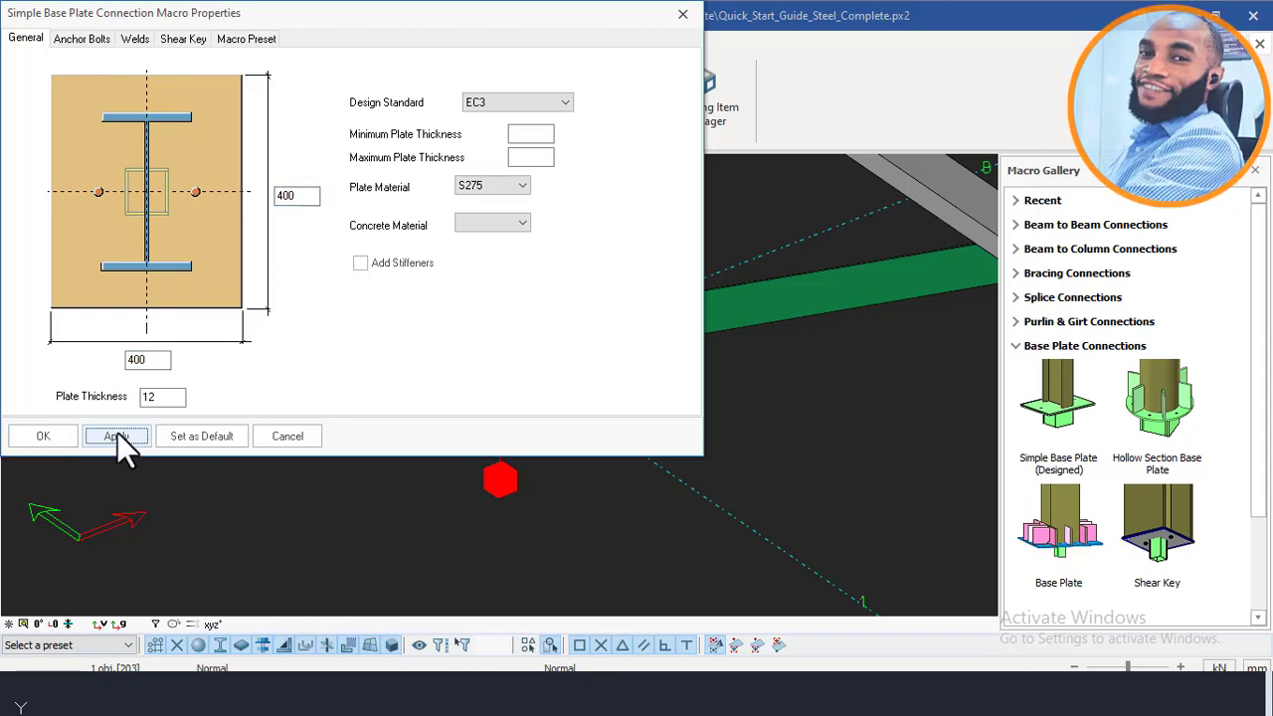
{"action": "left_click", "coordinate": [47, 435]}
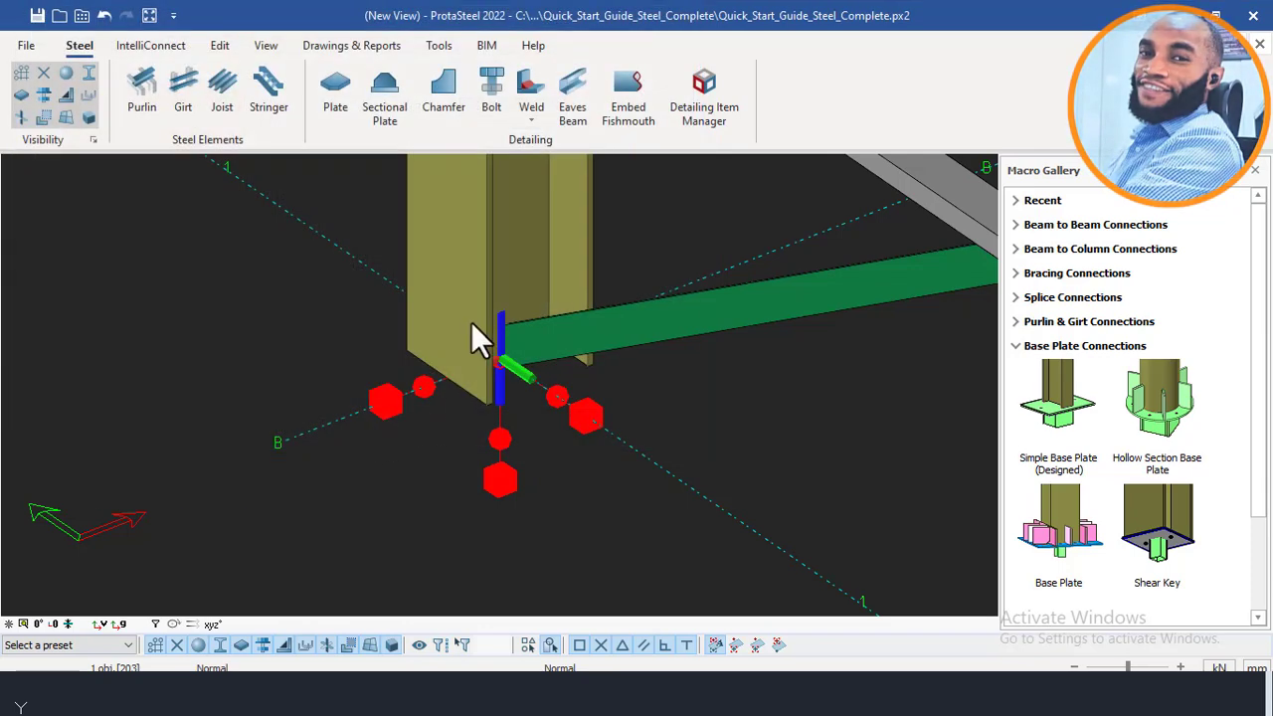
Place the Simple Base Plate (Designed) connection on the bare column and end the command.
{"action": "left_click", "coordinate": [1057, 403]}
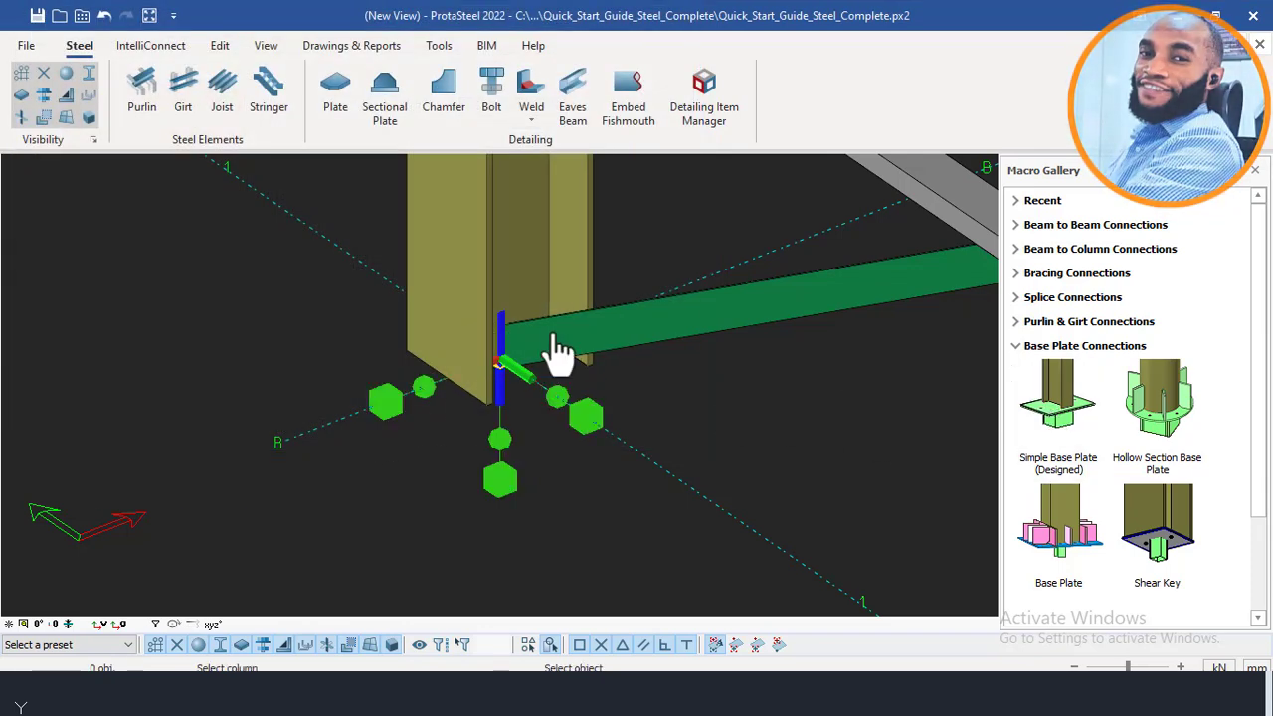
{"action": "left_click", "coordinate": [521, 276]}
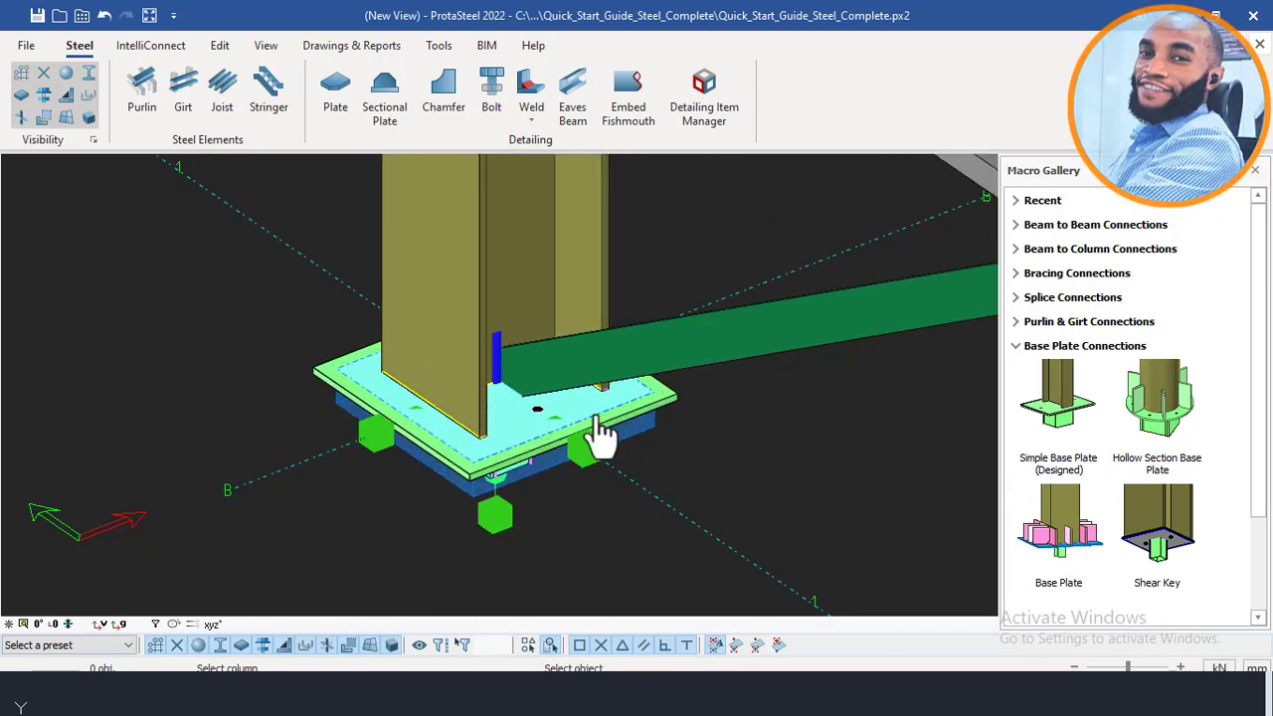
{"action": "middle_click_drag", "start_coordinate": [688, 411], "coordinate": [536, 343]}
{"action": "key", "text": "Escape"}
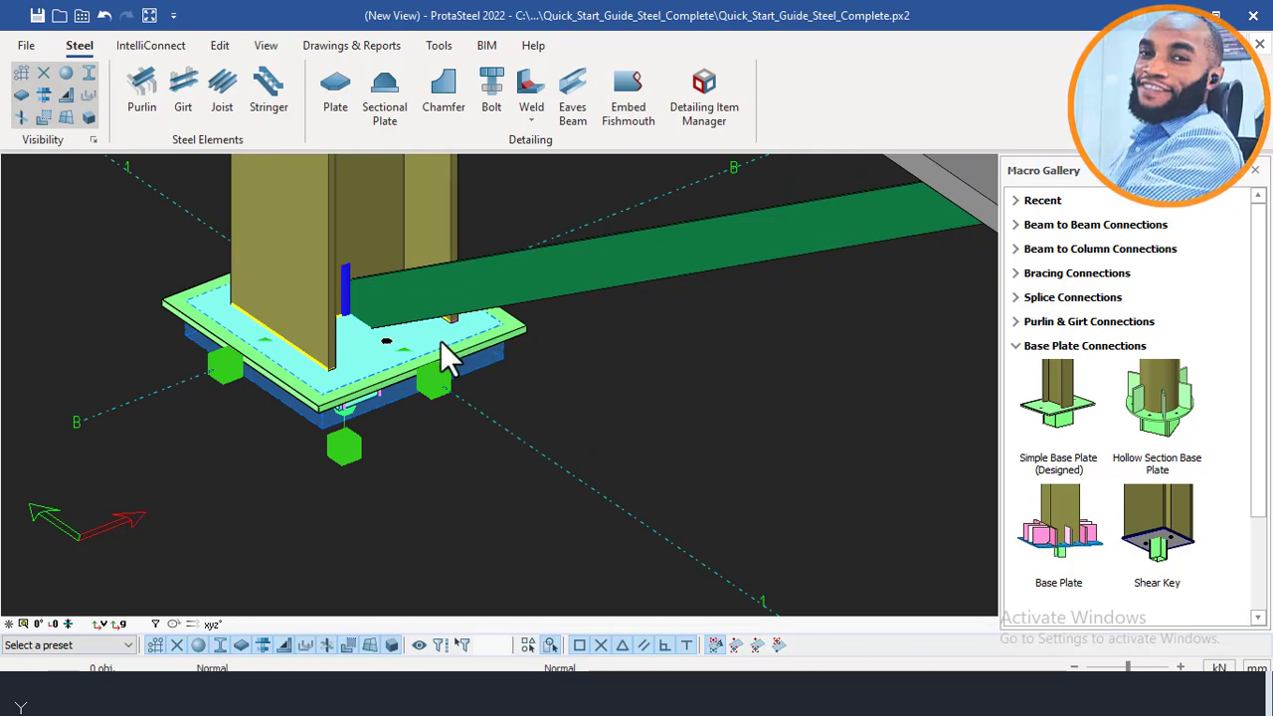
{"action": "scroll", "coordinate": [403, 345], "scroll_direction": "up", "scroll_amount": 2}
{"action": "scroll", "coordinate": [389, 343], "scroll_direction": "up", "scroll_amount": 1}
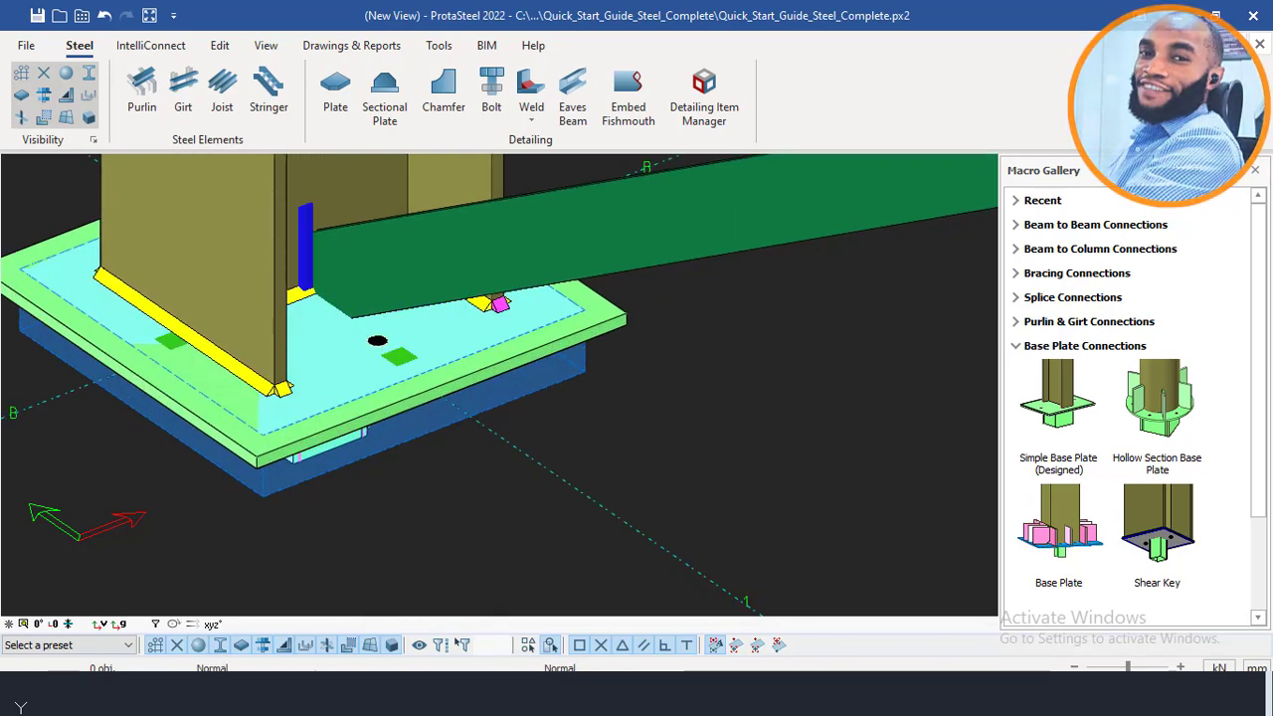
Switch to AutoCAD and examine the plate outline and bolt hole dimensions in the base plate drawing.
{"action": "mouse_move", "coordinate": [246, 615]}
{"action": "left_click", "coordinate": [54, 627]}
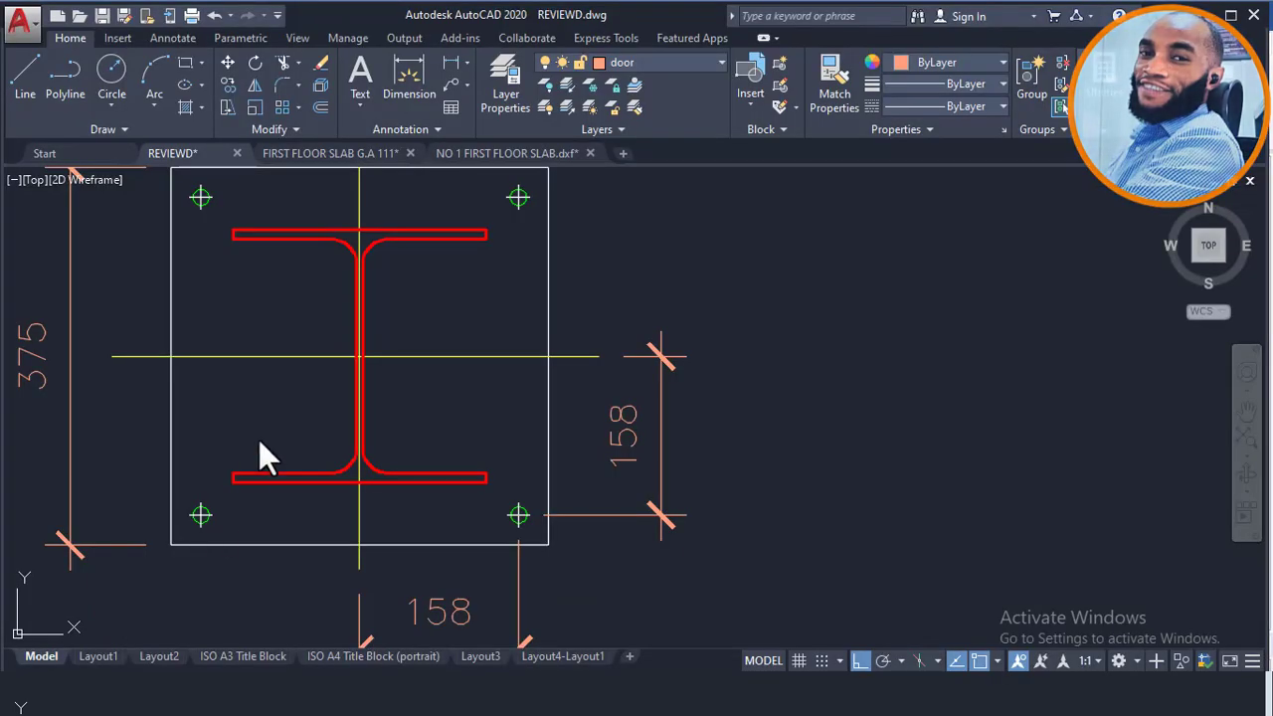
{"action": "scroll", "coordinate": [448, 299], "scroll_direction": "down", "scroll_amount": 4}
{"action": "middle_click_drag", "start_coordinate": [516, 282], "coordinate": [505, 281]}
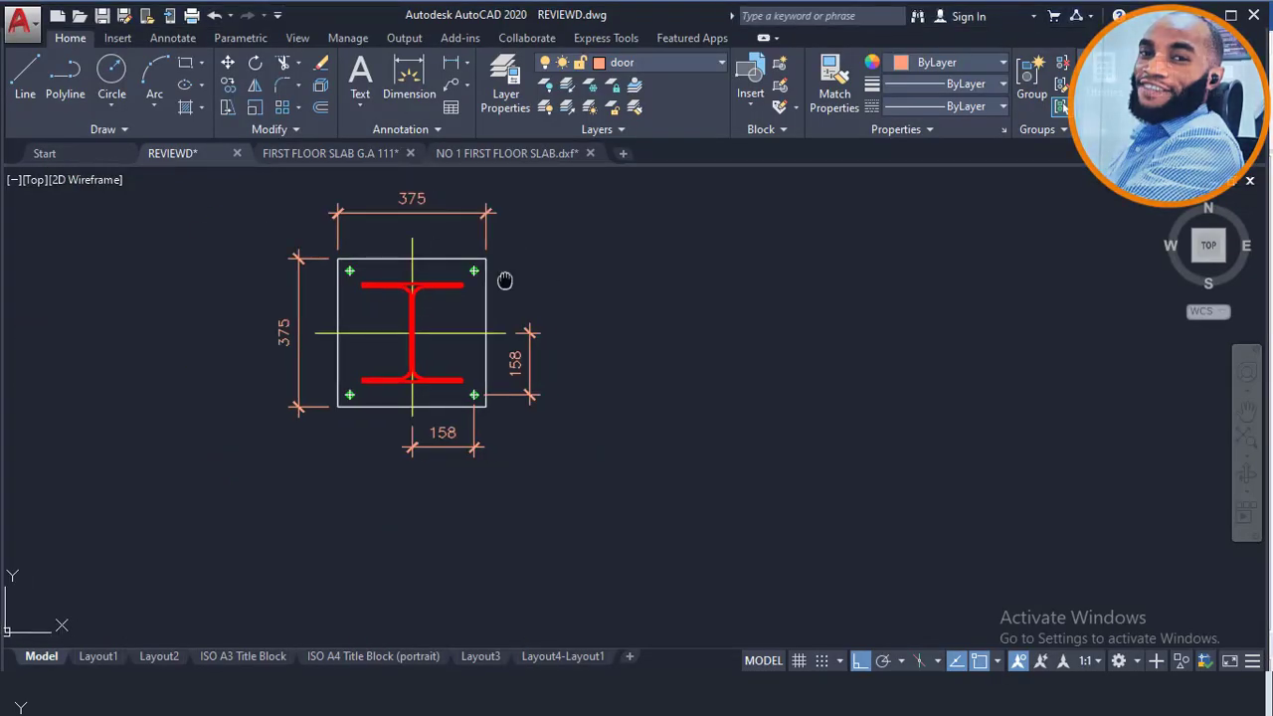
{"action": "scroll", "coordinate": [517, 368], "scroll_direction": "up", "scroll_amount": 3}
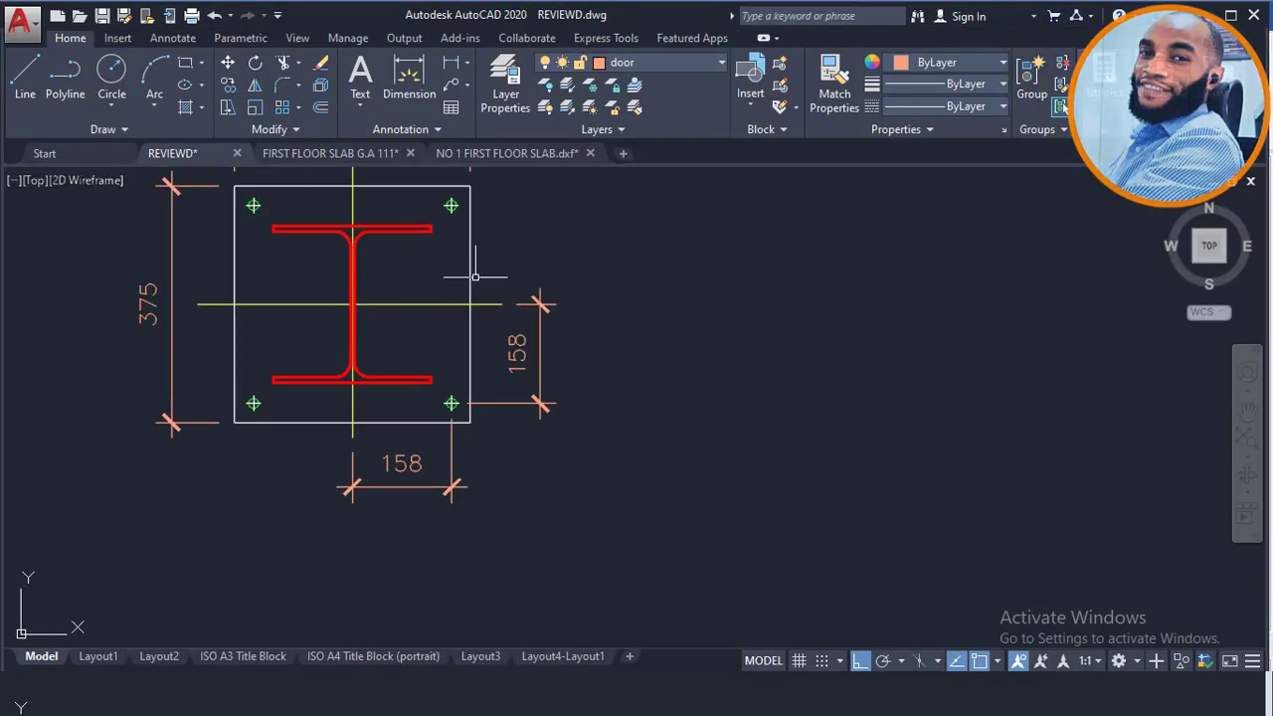
{"action": "left_click", "coordinate": [488, 246]}
{"action": "left_click", "coordinate": [439, 271]}
{"action": "middle_click_drag", "start_coordinate": [490, 256], "coordinate": [507, 307]}
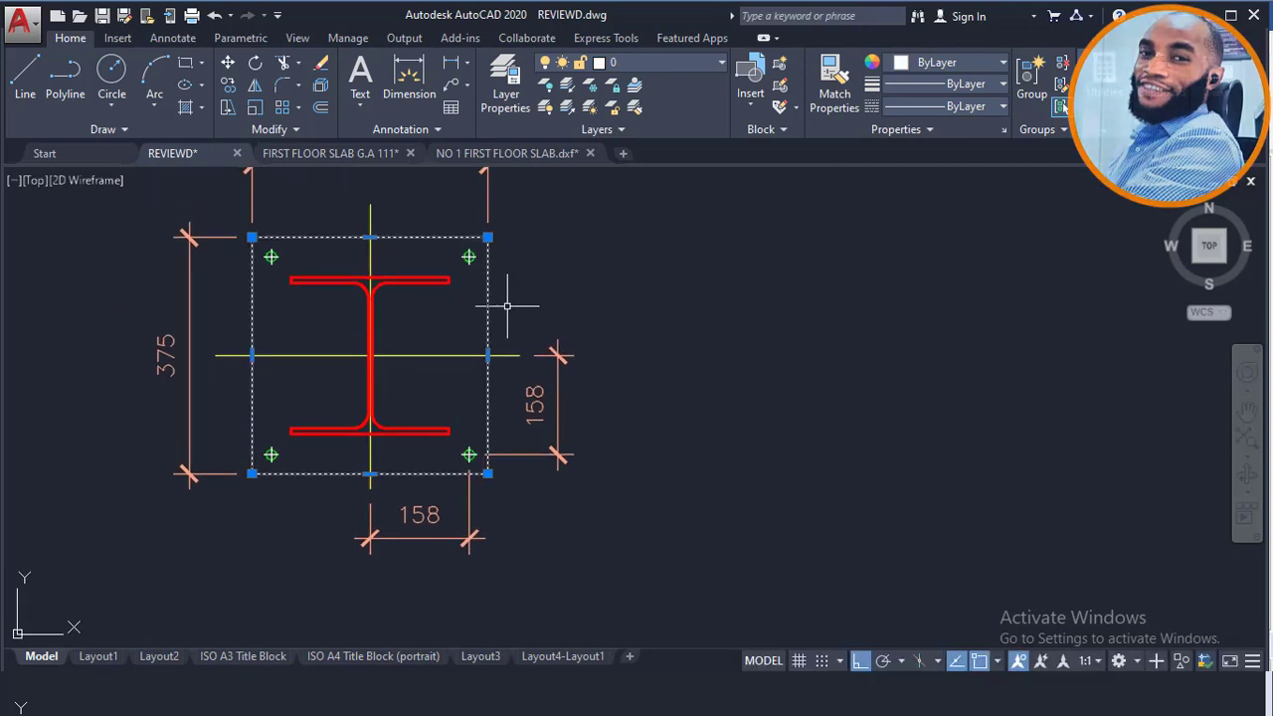
{"action": "middle_click_drag", "start_coordinate": [536, 257], "coordinate": [447, 298]}
{"action": "key", "text": "Escape"}
{"action": "key", "text": "space"}
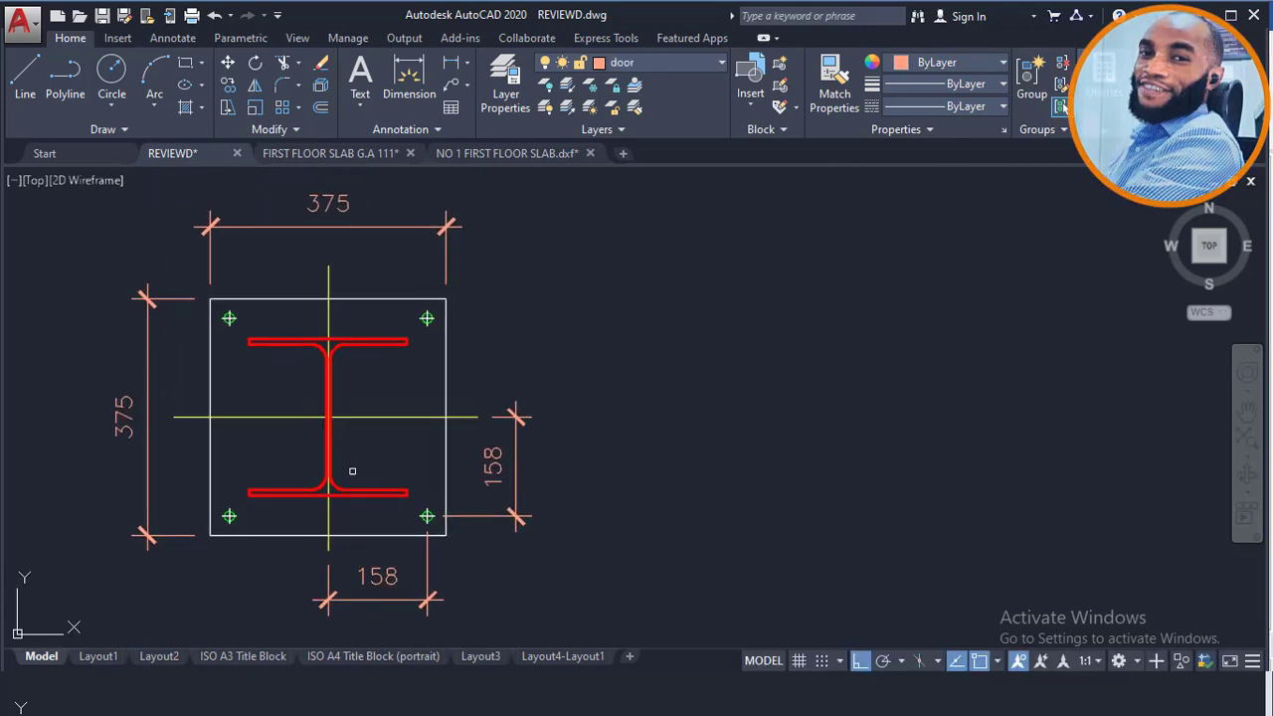
Open Calculator and divide 400 by 375 to get the scale factor for the enlarged base plate.
{"action": "left_click", "coordinate": [245, 697]}
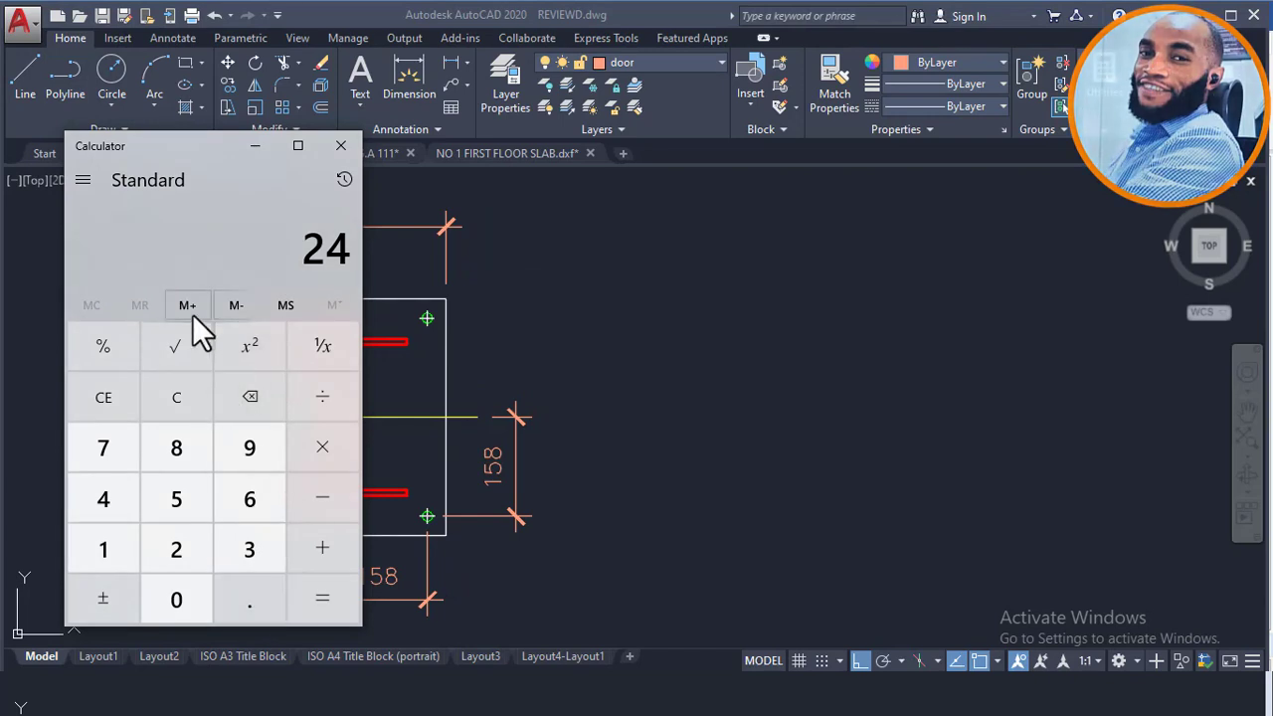
{"action": "mouse_move", "coordinate": [183, 142]}
{"action": "left_mouse_down"}
{"action": "mouse_move", "coordinate": [391, 178]}
{"action": "mouse_move", "coordinate": [718, 188]}
{"action": "mouse_move", "coordinate": [444, 179]}
{"action": "left_mouse_up"}
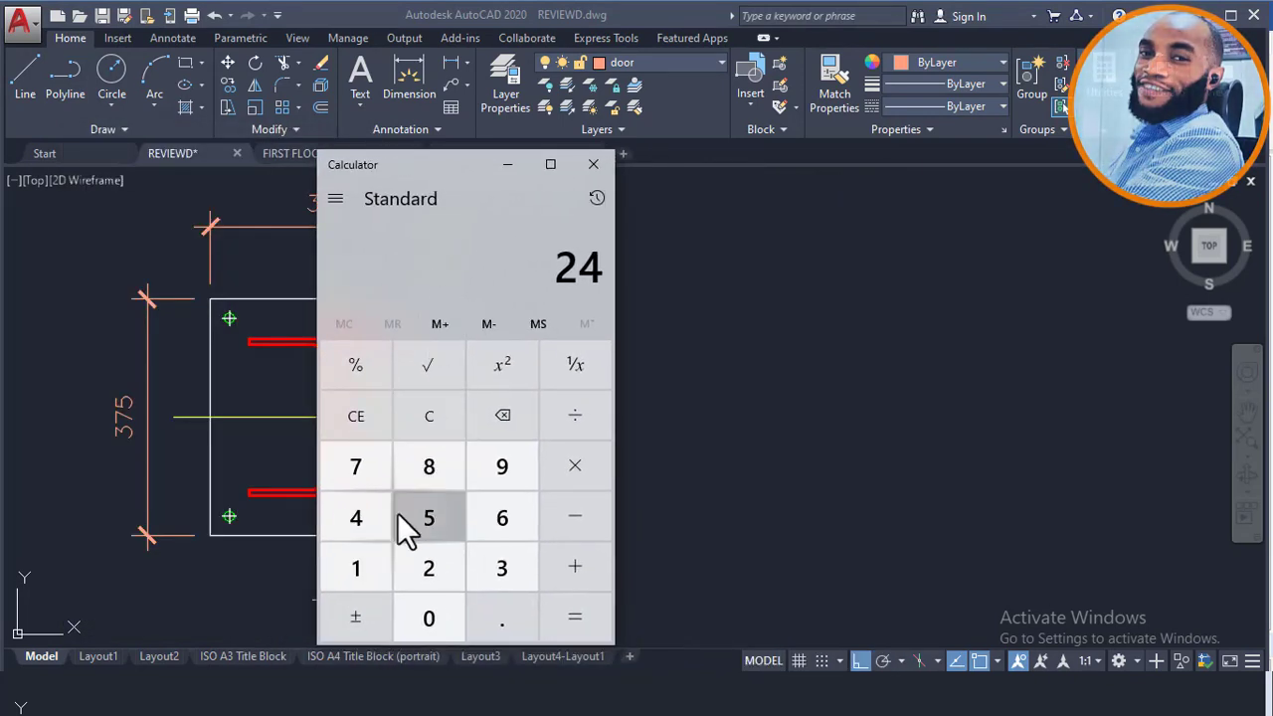
{"action": "left_click", "coordinate": [356, 517]}
{"action": "left_click", "coordinate": [426, 618]}
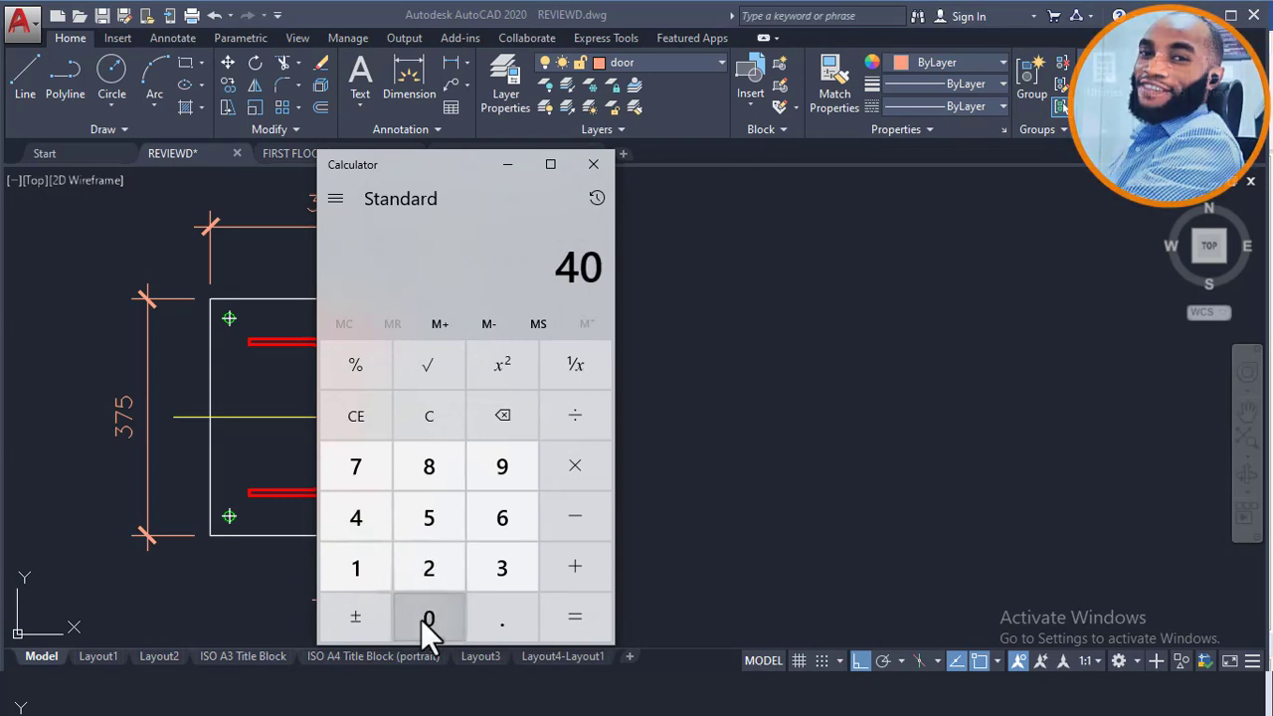
{"action": "left_click", "coordinate": [426, 618]}
{"action": "left_click", "coordinate": [596, 420]}
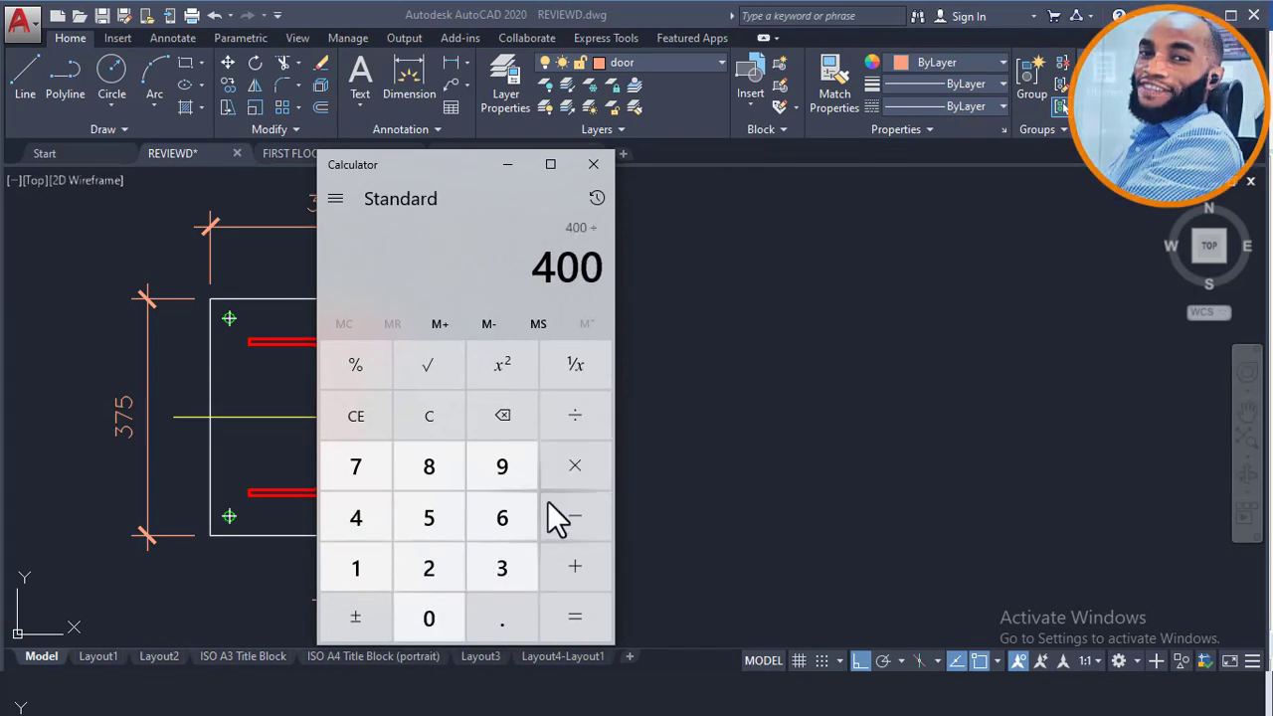
{"action": "left_click", "coordinate": [501, 575]}
{"action": "left_click", "coordinate": [355, 468]}
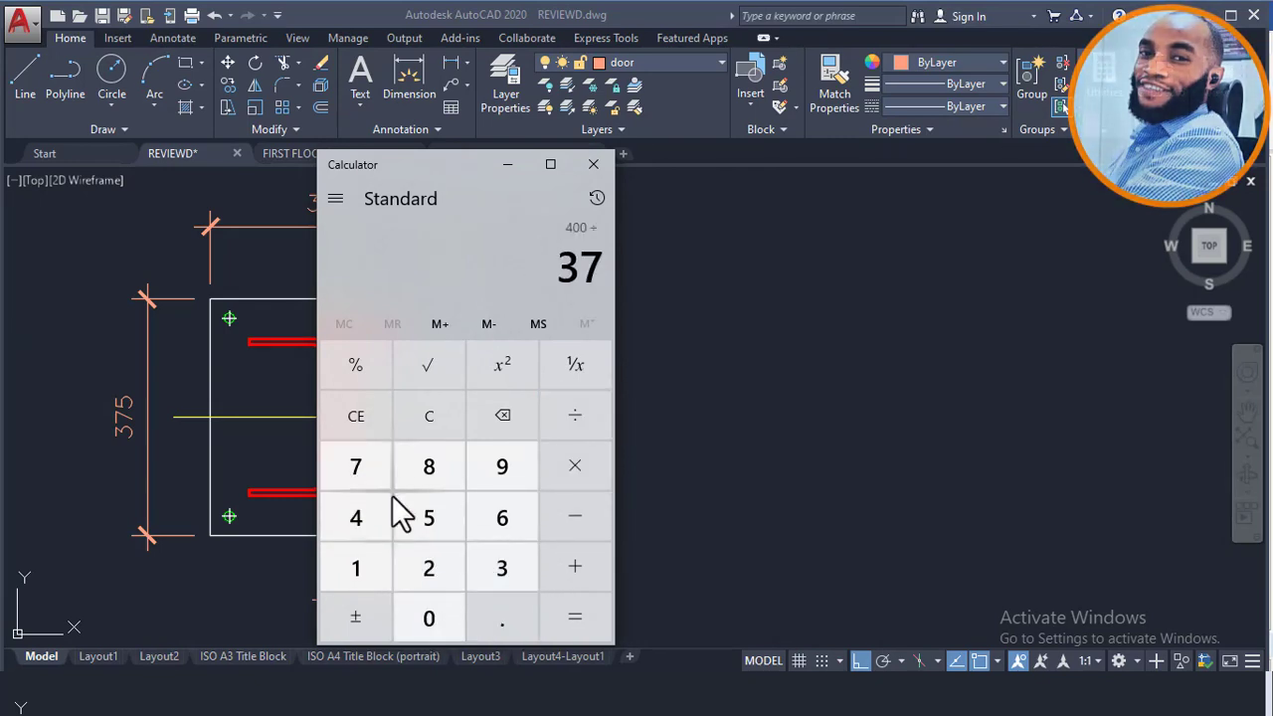
{"action": "left_click", "coordinate": [429, 518]}
{"action": "left_click", "coordinate": [572, 618]}
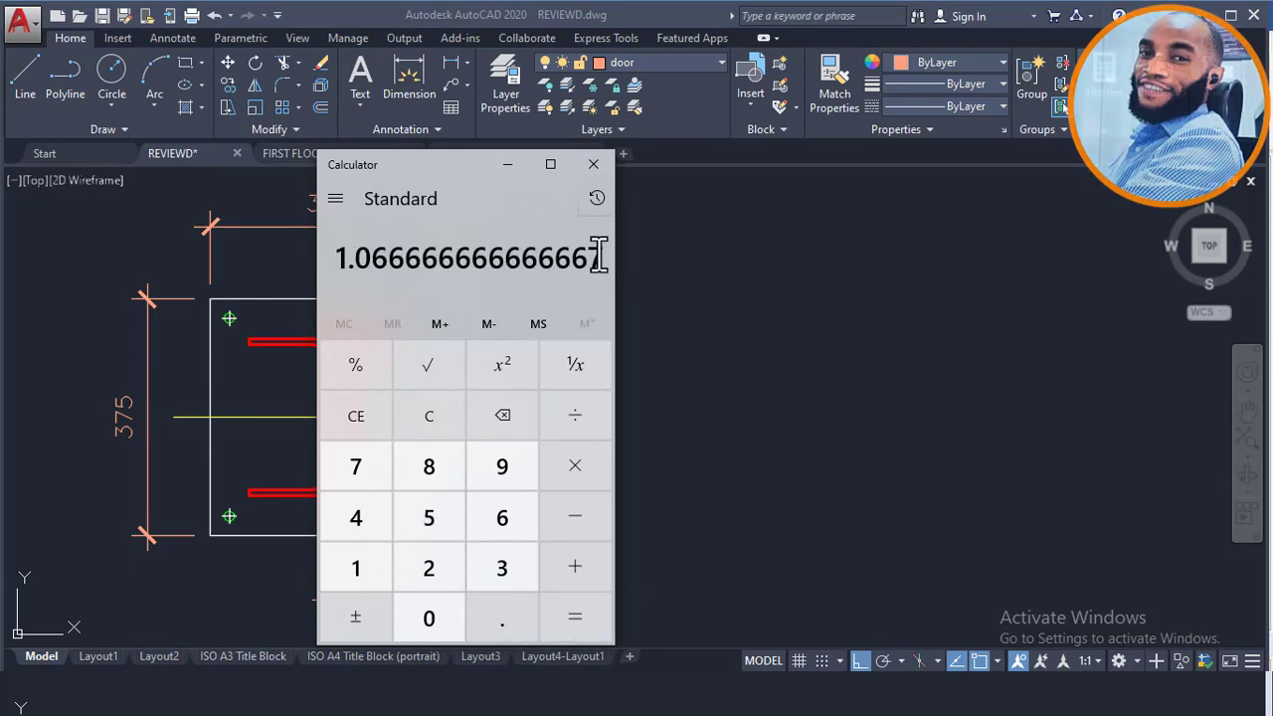
Copy the calculated scale factor and put the calculator away to return to the base plate drawing.
{"action": "left_click_drag", "start_coordinate": [601, 257], "coordinate": [318, 266]}
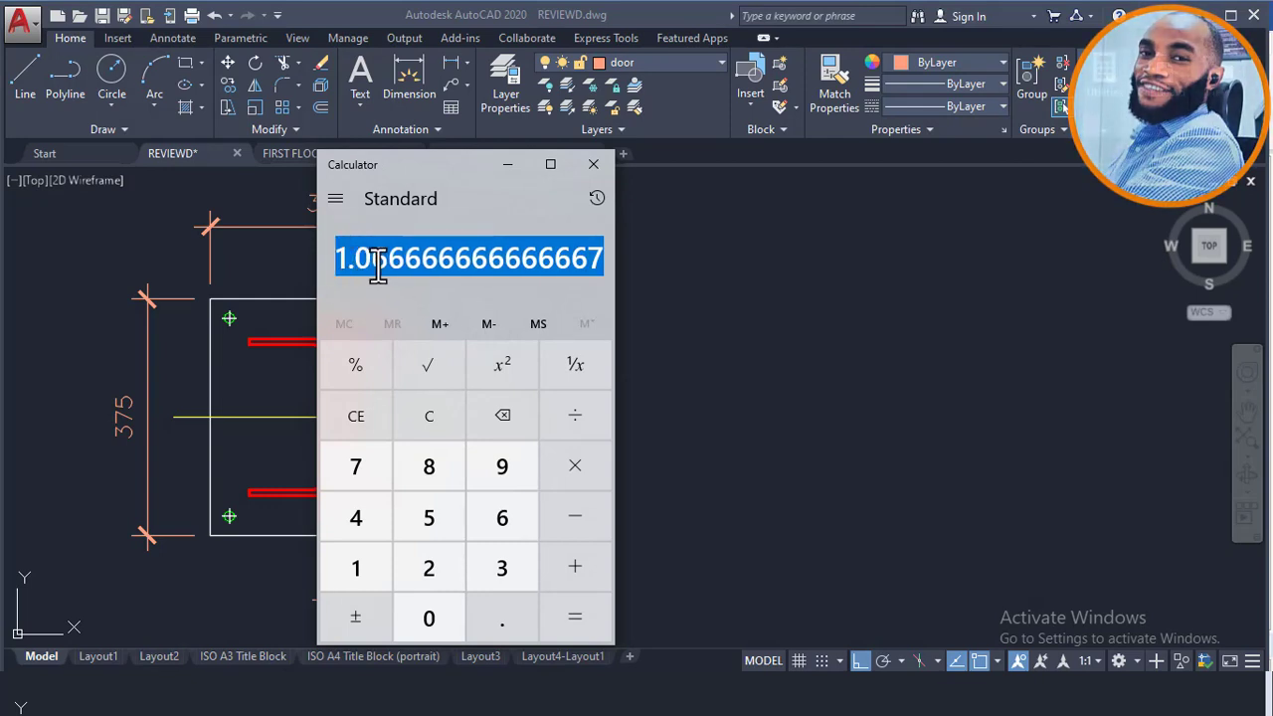
{"action": "right_click", "coordinate": [439, 271]}
{"action": "left_click", "coordinate": [438, 281]}
{"action": "left_click", "coordinate": [515, 175]}
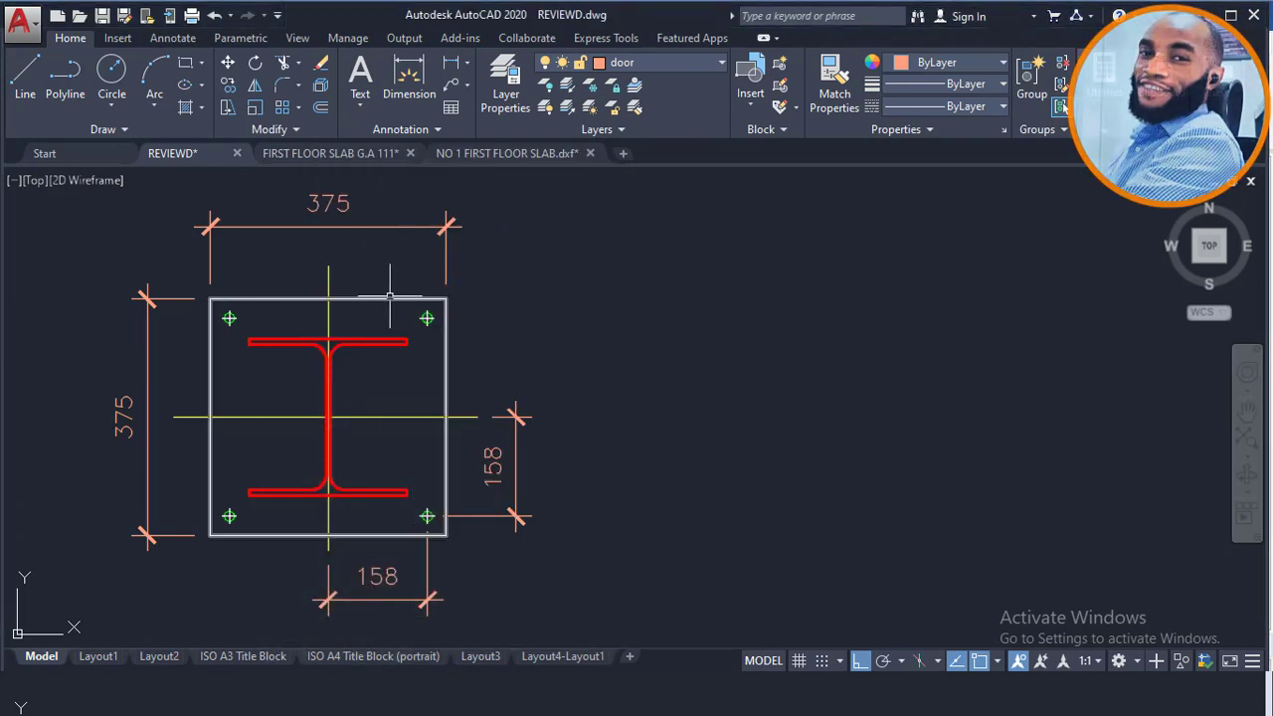
Scale the plate outline about the column's centre by the copied factor 1.0666666666666667.
{"action": "left_click", "coordinate": [390, 296]}
{"action": "left_click", "coordinate": [400, 286]}
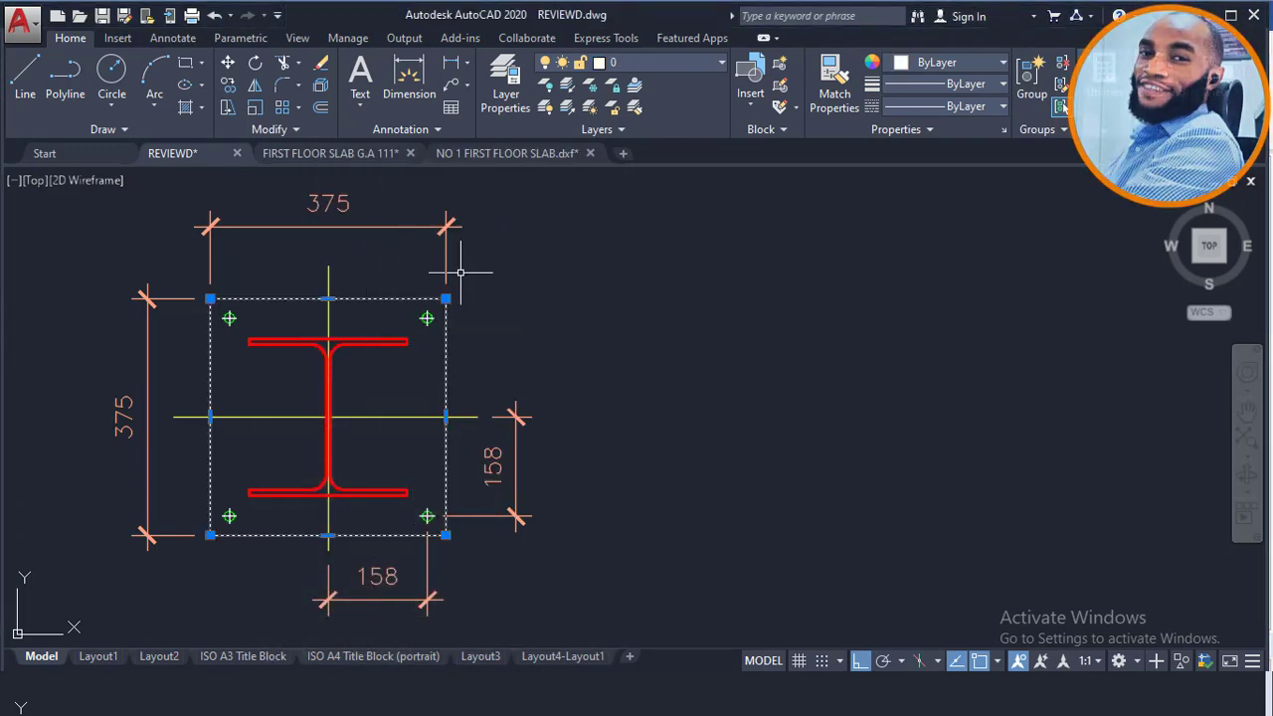
{"action": "type", "text": "sc"}
{"action": "key", "text": "Return"}
{"action": "scroll", "coordinate": [334, 408], "scroll_direction": "up", "scroll_amount": 4}
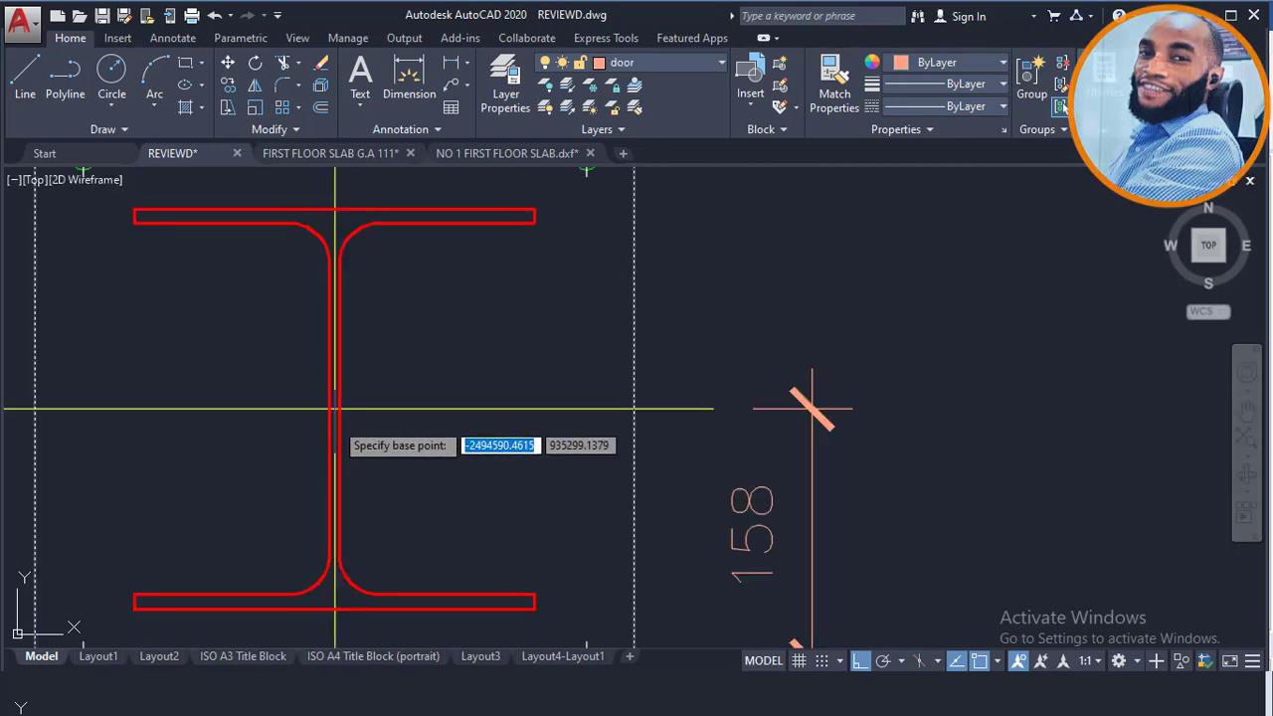
{"action": "scroll", "coordinate": [334, 407], "scroll_direction": "up", "scroll_amount": 3}
{"action": "left_click", "coordinate": [332, 404]}
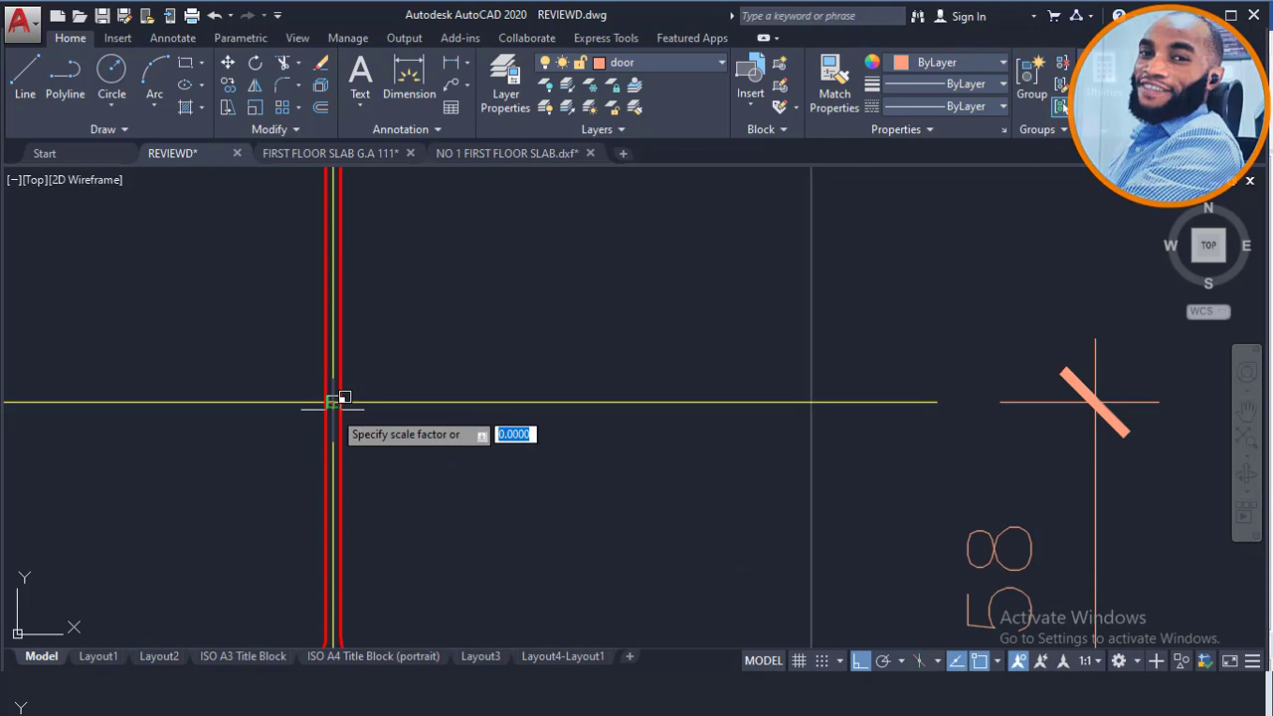
{"action": "type", "text": "8"}
{"action": "key", "text": "ctrl+v"}
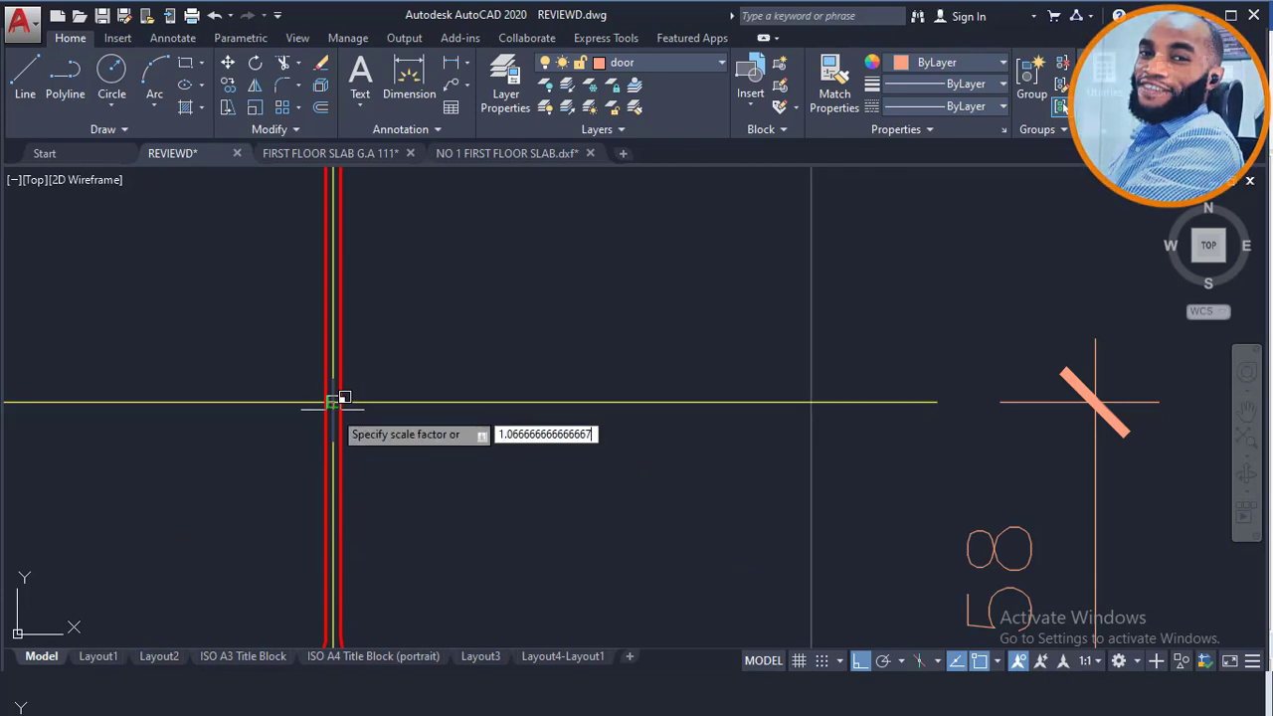
{"action": "key", "text": "Return"}
{"action": "scroll", "coordinate": [387, 397], "scroll_direction": "down", "scroll_amount": 5}
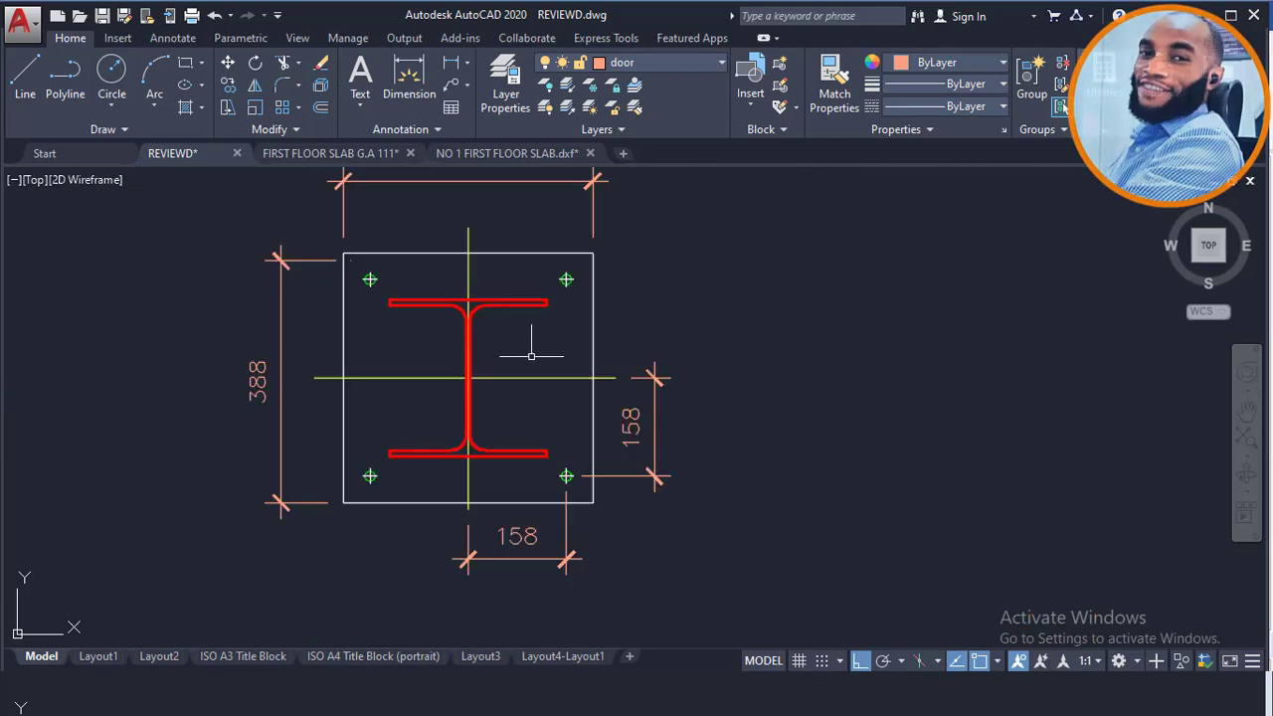
Stretch the upper origin of the plate's vertical dimension to the outline's upper-left corner.
{"action": "middle_click_drag", "start_coordinate": [496, 326], "coordinate": [496, 361]}
{"action": "scroll", "coordinate": [485, 243], "scroll_direction": "up", "scroll_amount": 2}
{"action": "middle_click_drag", "start_coordinate": [447, 222], "coordinate": [473, 252]}
{"action": "left_click", "coordinate": [557, 220]}
{"action": "key", "text": "Escape"}
{"action": "scroll", "coordinate": [364, 279], "scroll_direction": "down", "scroll_amount": 2}
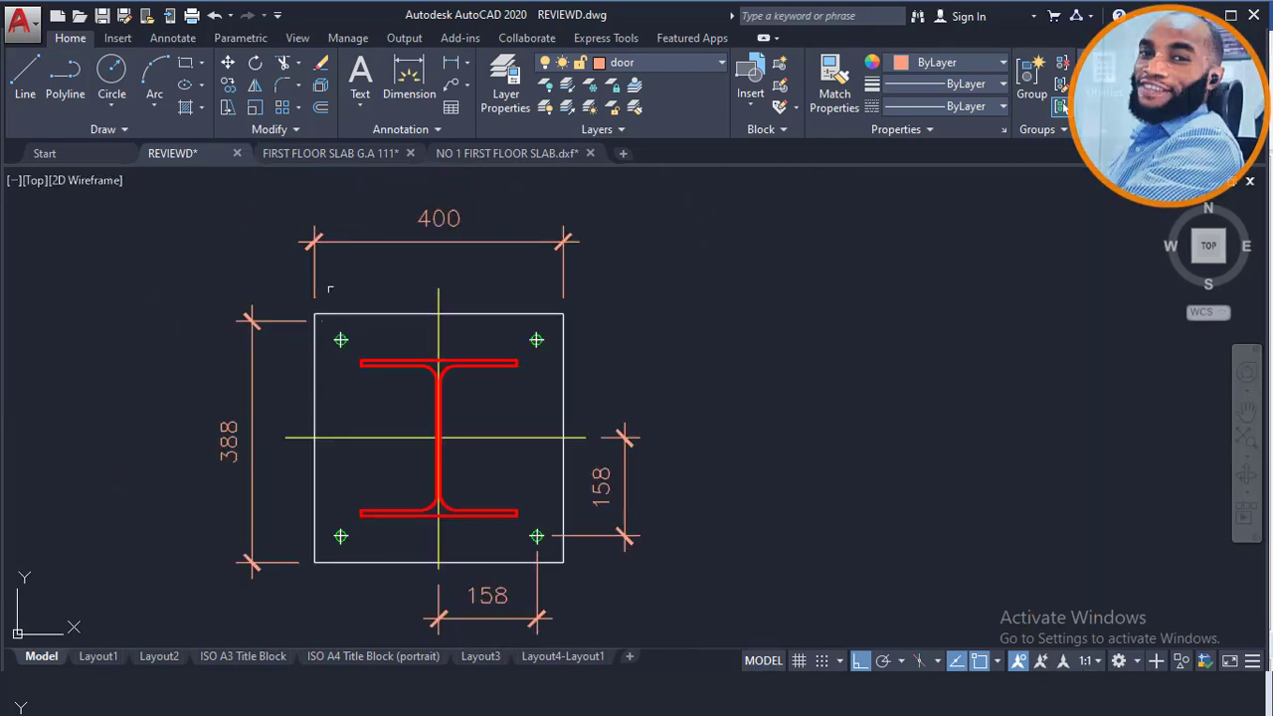
{"action": "scroll", "coordinate": [339, 331], "scroll_direction": "up", "scroll_amount": 4}
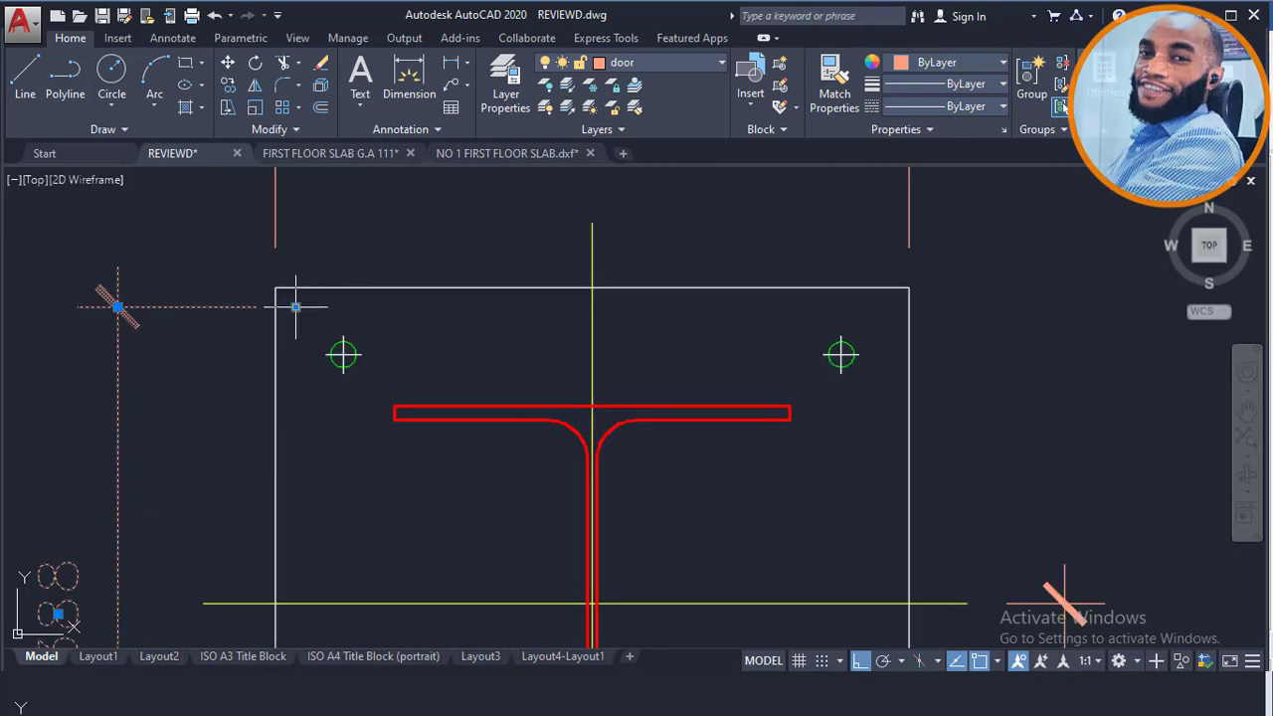
{"action": "left_click", "coordinate": [117, 306]}
{"action": "left_click", "coordinate": [276, 288]}
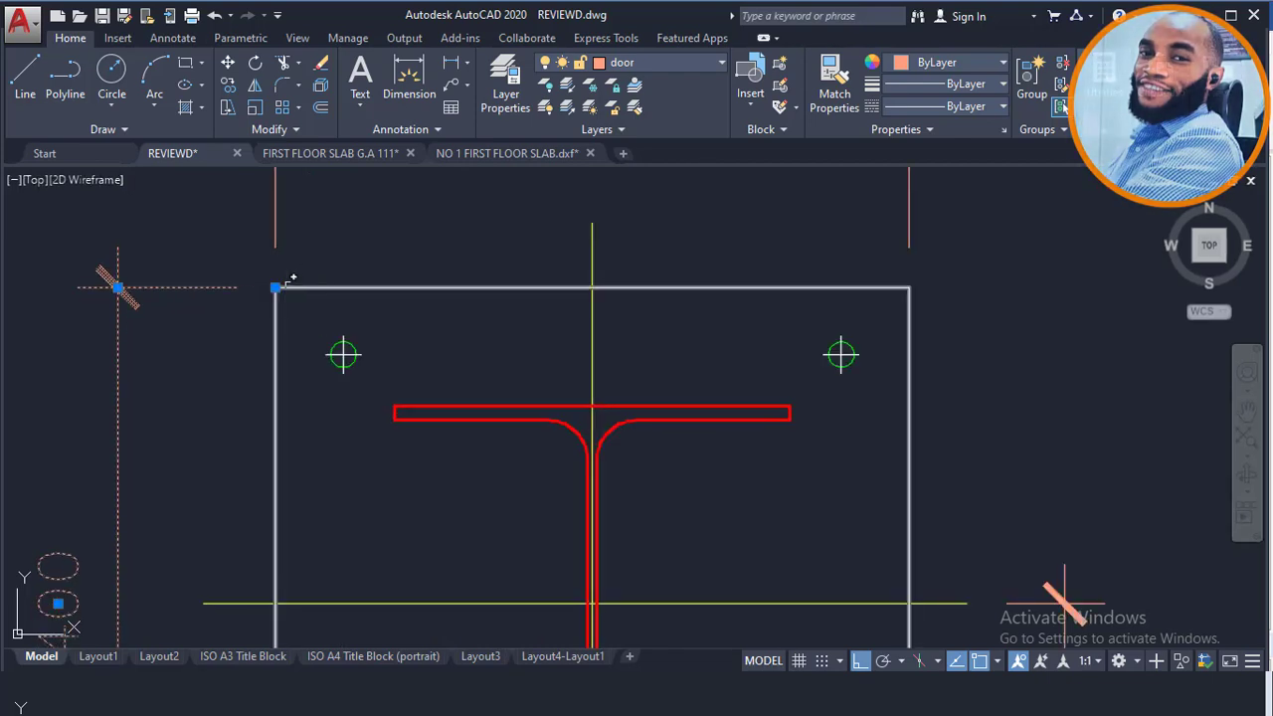
{"action": "scroll", "coordinate": [289, 284], "scroll_direction": "down", "scroll_amount": 4}
{"action": "key", "text": "Escape"}
Offset the plate outline inward by 30 and delete the resulting inner rectangle.
{"action": "middle_click_drag", "start_coordinate": [493, 320], "coordinate": [490, 326]}
{"action": "scroll", "coordinate": [497, 293], "scroll_direction": "up", "scroll_amount": 1}
{"action": "middle_click_drag", "start_coordinate": [499, 274], "coordinate": [501, 298]}
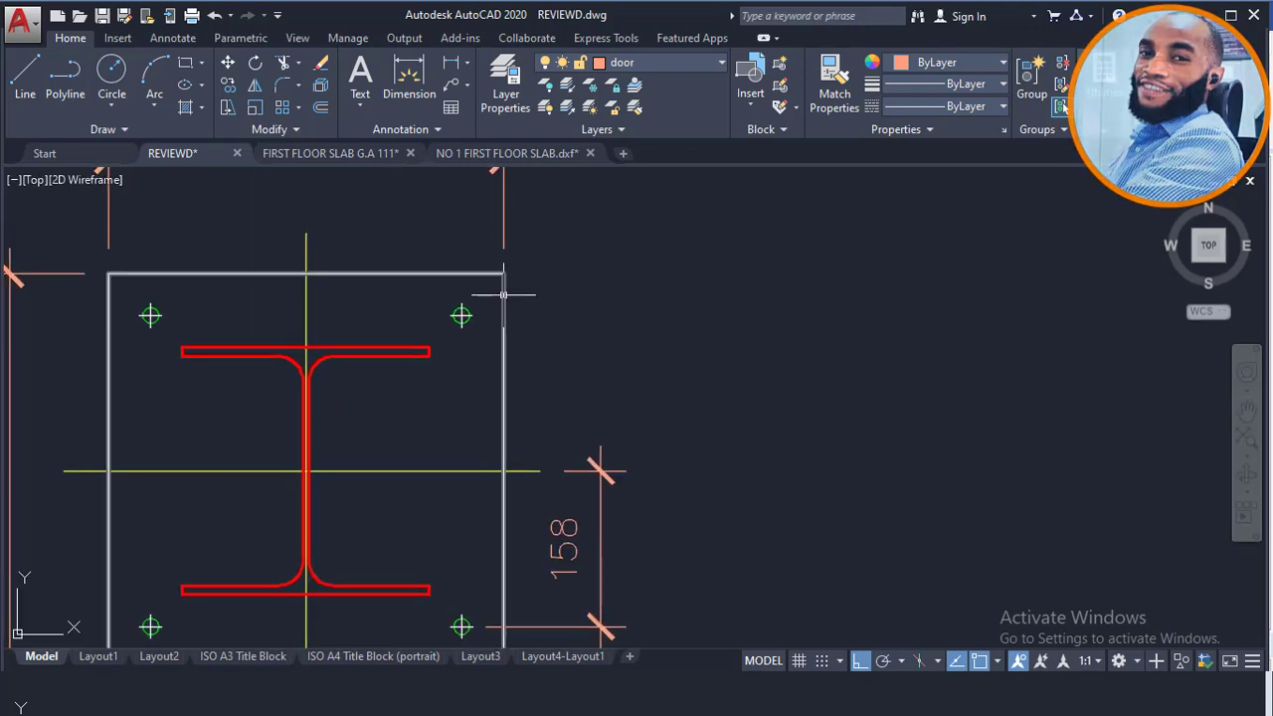
{"action": "type", "text": "o"}
{"action": "key", "text": "Return"}
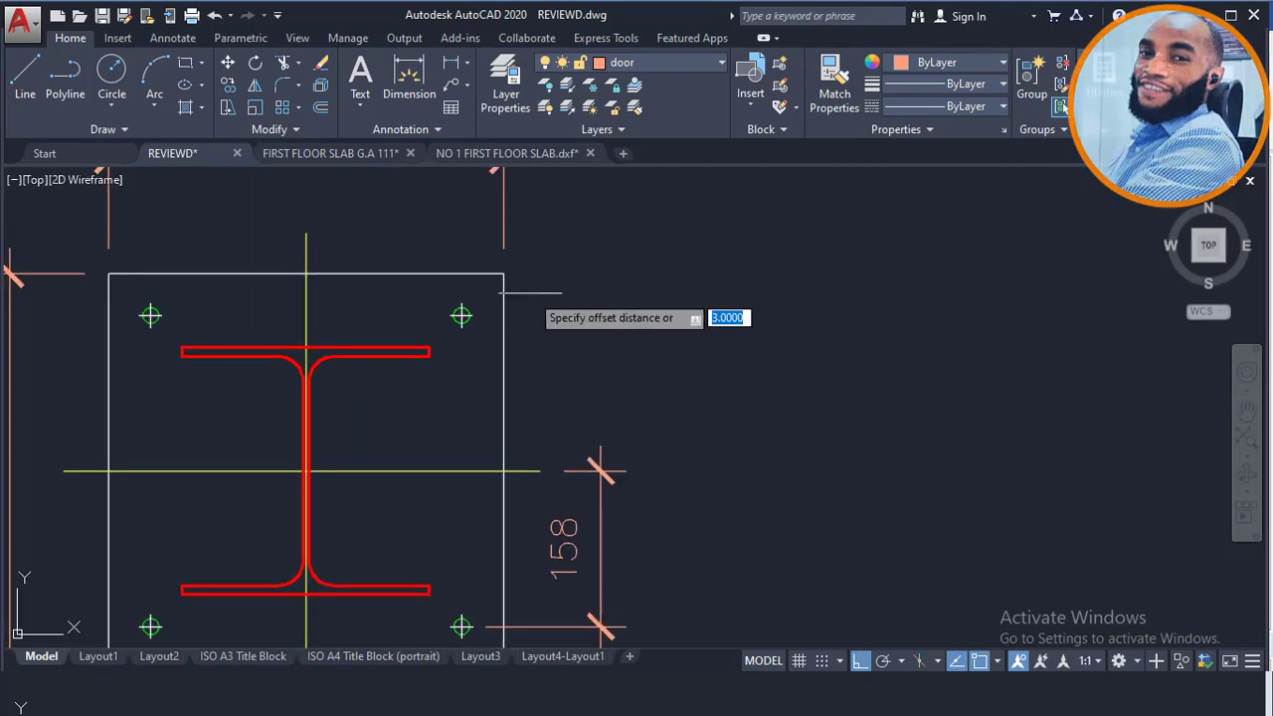
{"action": "key", "text": "Return"}
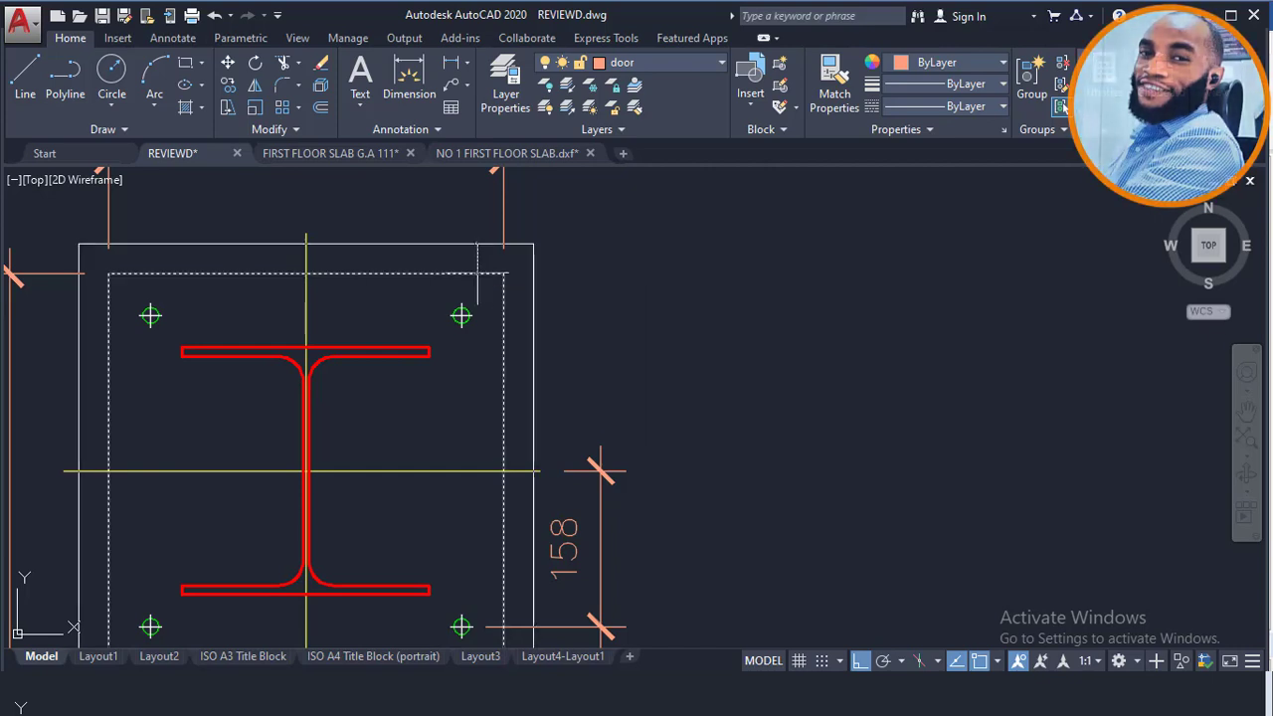
{"action": "left_click", "coordinate": [488, 273]}
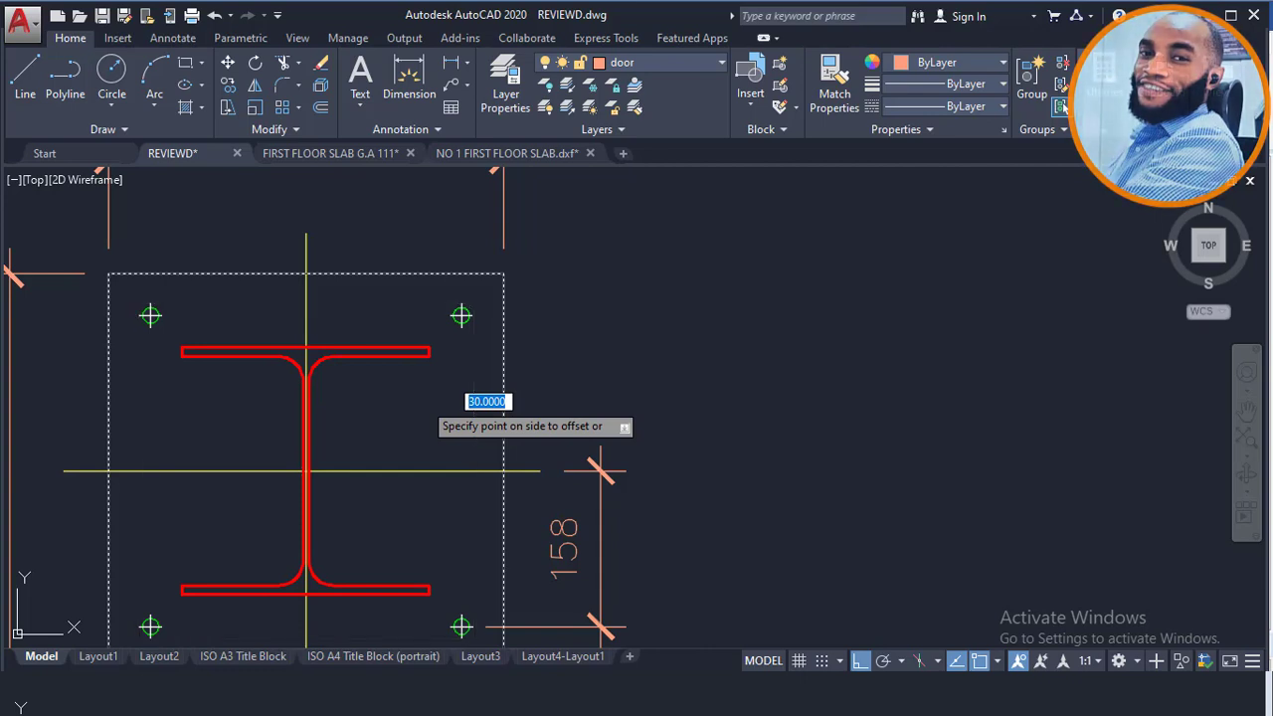
{"action": "left_click", "coordinate": [437, 397]}
{"action": "scroll", "coordinate": [484, 287], "scroll_direction": "up", "scroll_amount": 4}
{"action": "scroll", "coordinate": [481, 288], "scroll_direction": "down", "scroll_amount": 4}
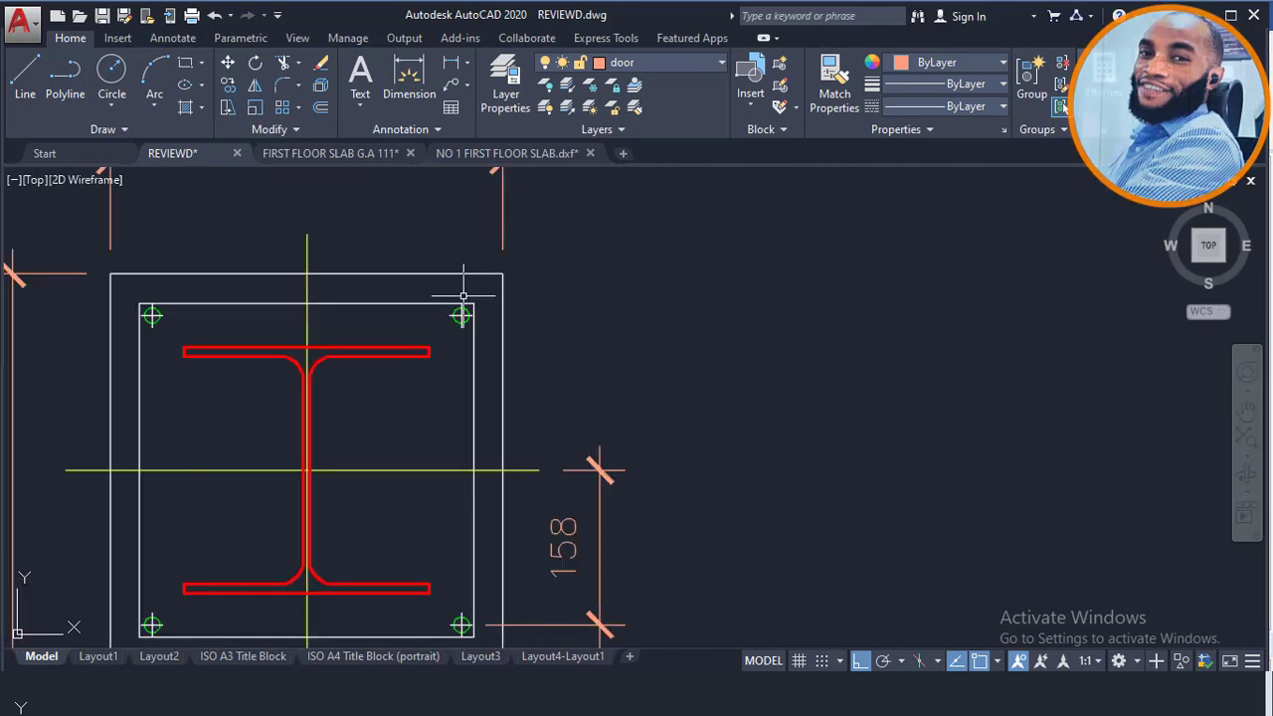
{"action": "left_click", "coordinate": [442, 304]}
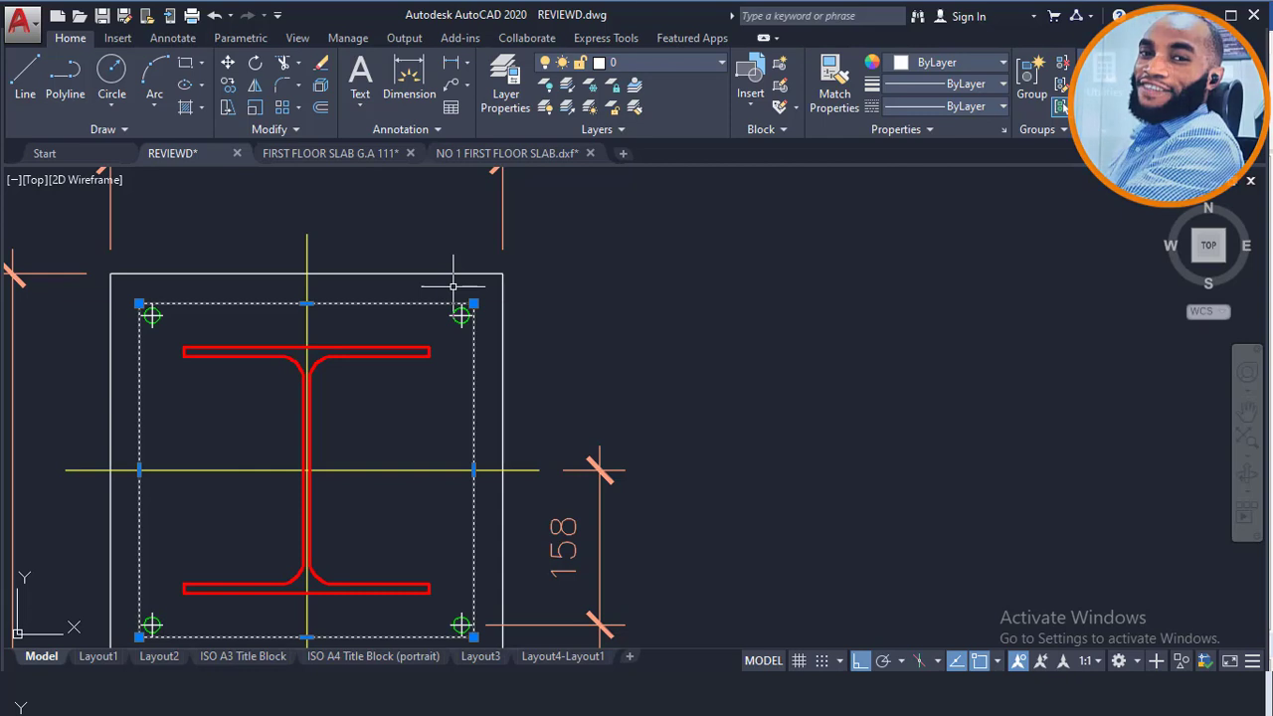
{"action": "key", "text": "Delete"}
Offset the plate outline 50 inward to mark the bolt edge distance.
{"action": "type", "text": "oor"}
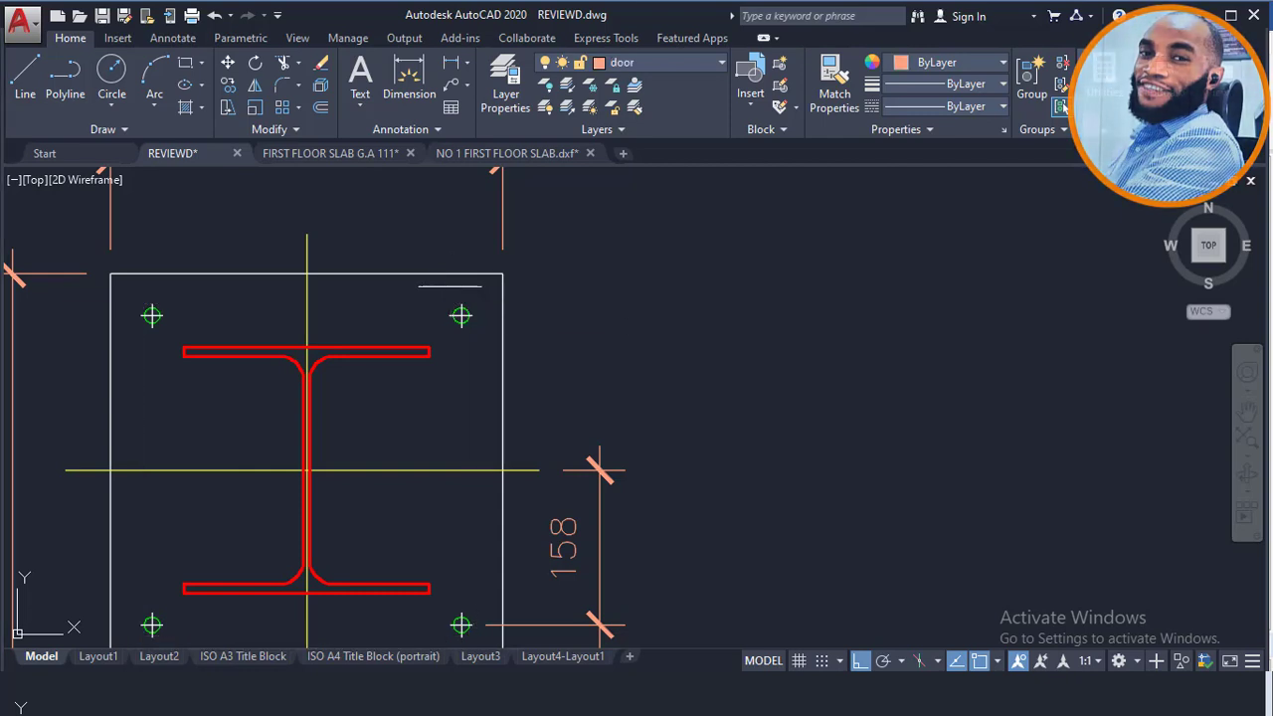
{"action": "key", "text": "Return"}
{"action": "scroll", "coordinate": [462, 284], "scroll_direction": "down", "scroll_amount": 2}
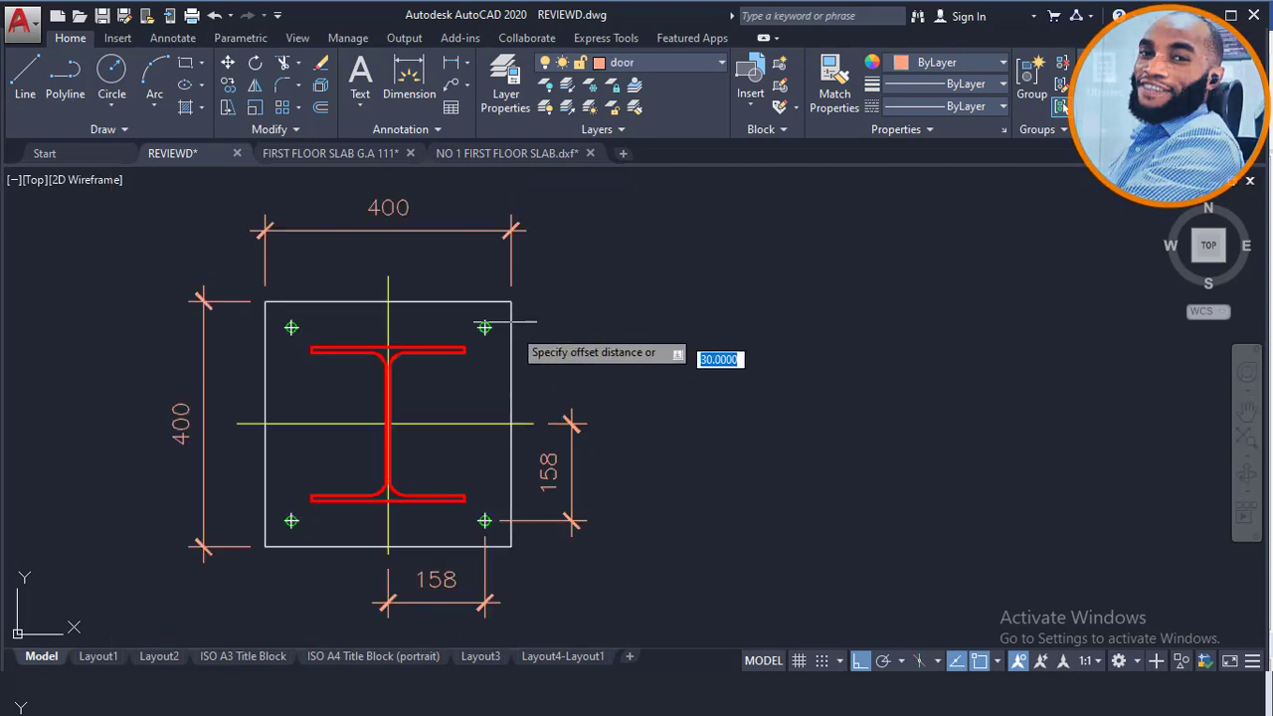
{"action": "type", "text": "50"}
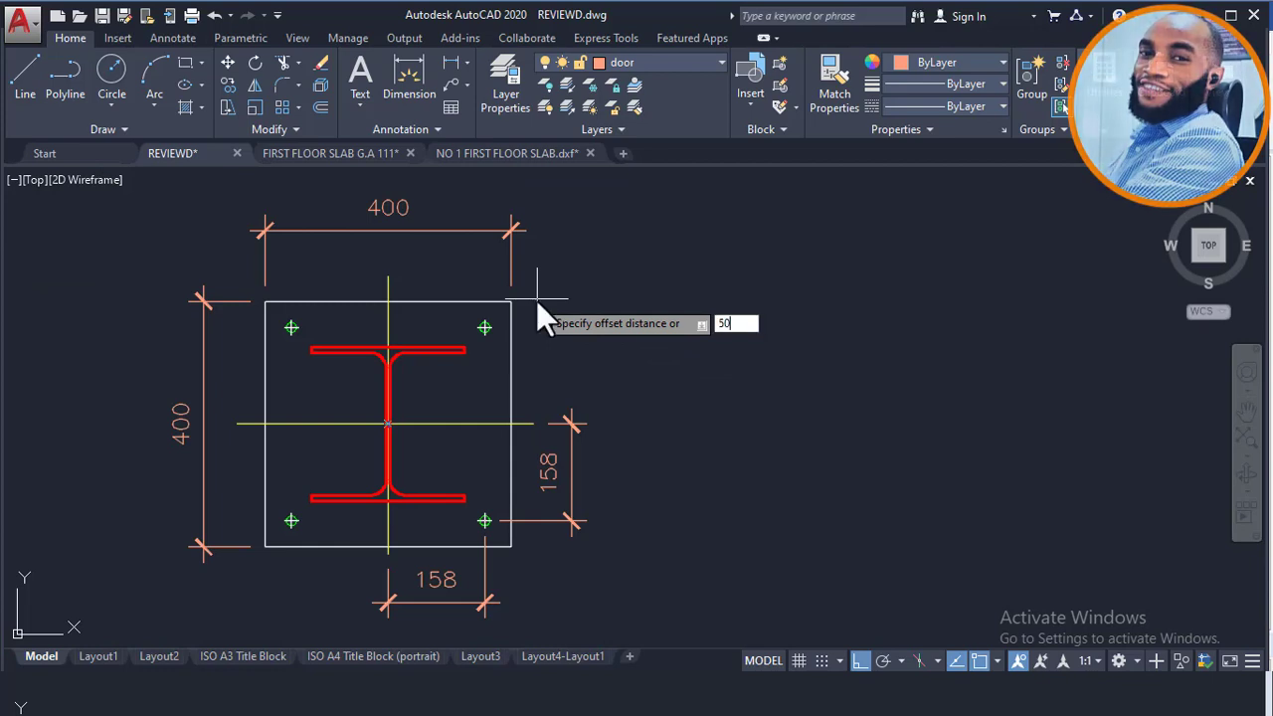
{"action": "key", "text": "Return"}
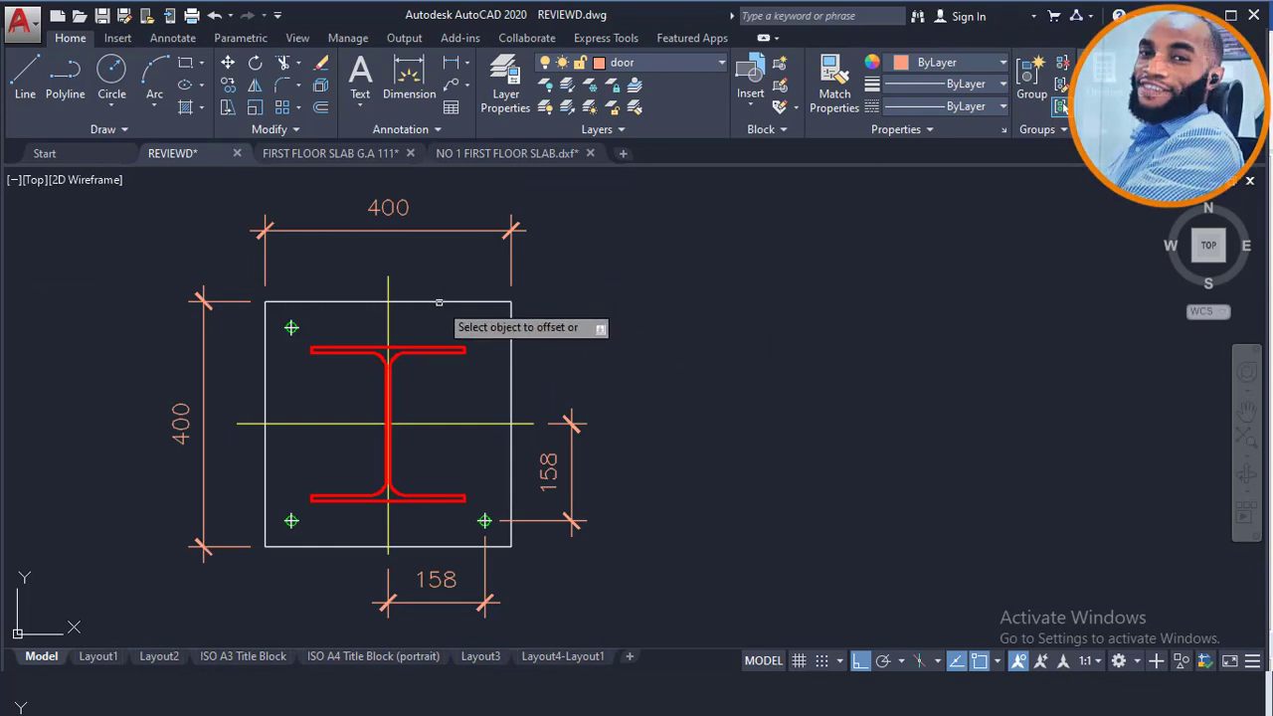
{"action": "left_click", "coordinate": [445, 301]}
{"action": "left_click", "coordinate": [476, 370]}
{"action": "scroll", "coordinate": [484, 329], "scroll_direction": "up", "scroll_amount": 5}
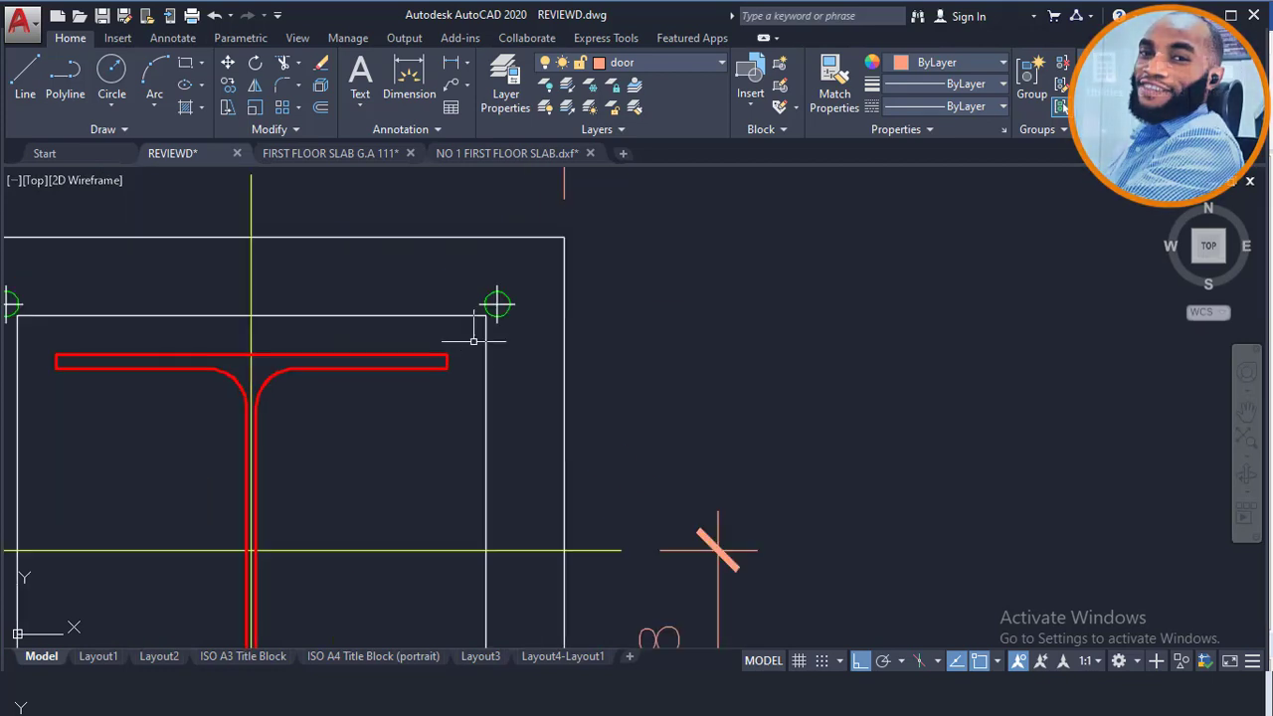
{"action": "left_click", "coordinate": [408, 260]}
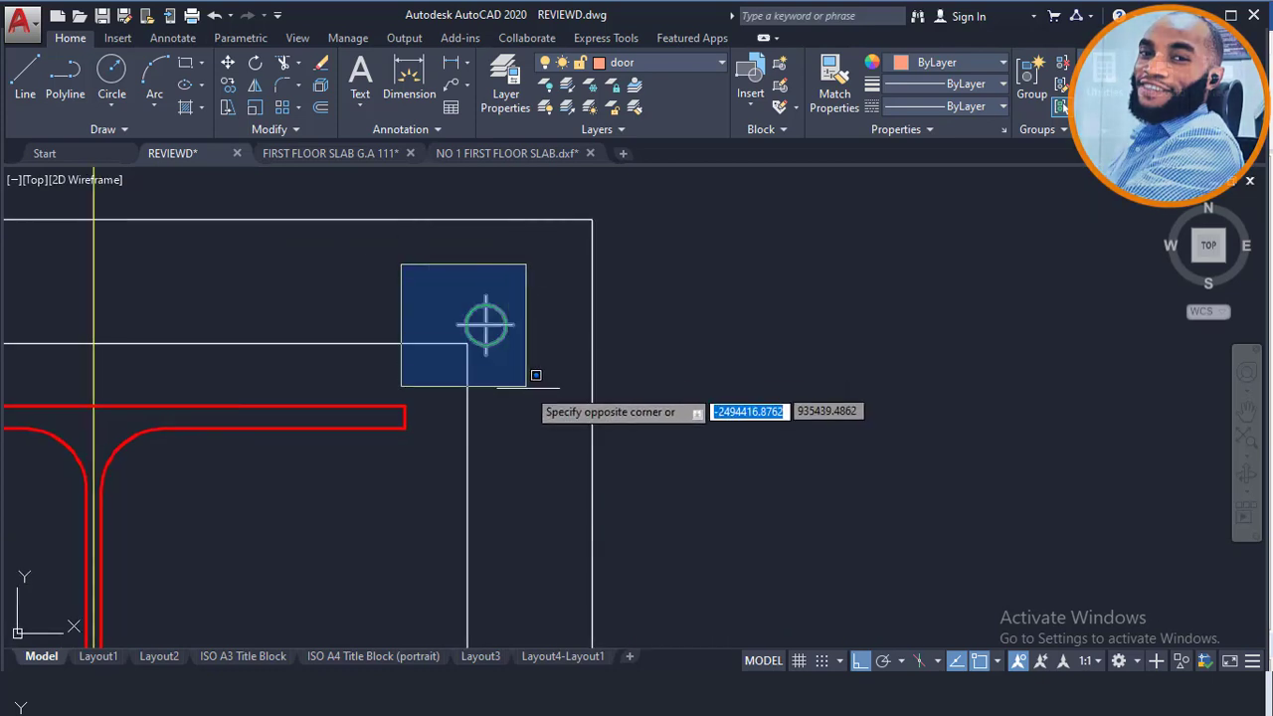
{"action": "left_click", "coordinate": [538, 370]}
{"action": "type", "text": "M"}
{"action": "key", "text": "Return"}
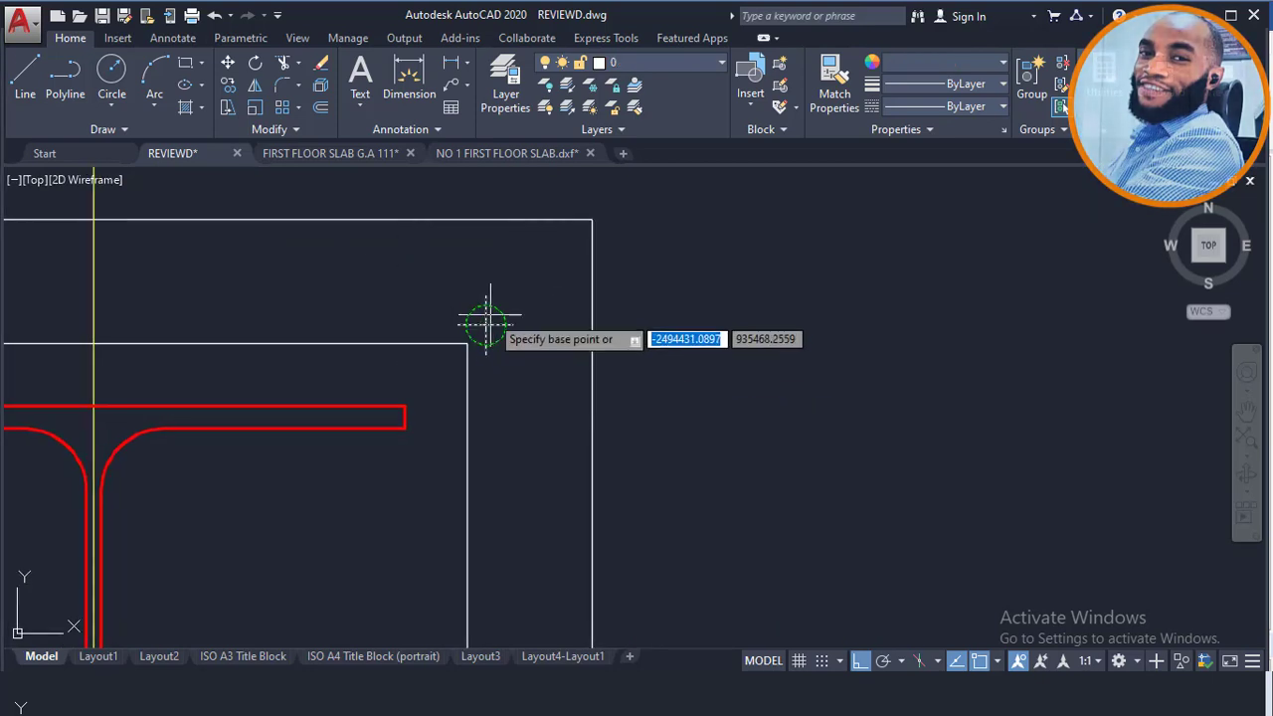
{"action": "scroll", "coordinate": [487, 323], "scroll_direction": "up", "scroll_amount": 2}
{"action": "key", "text": "Escape"}
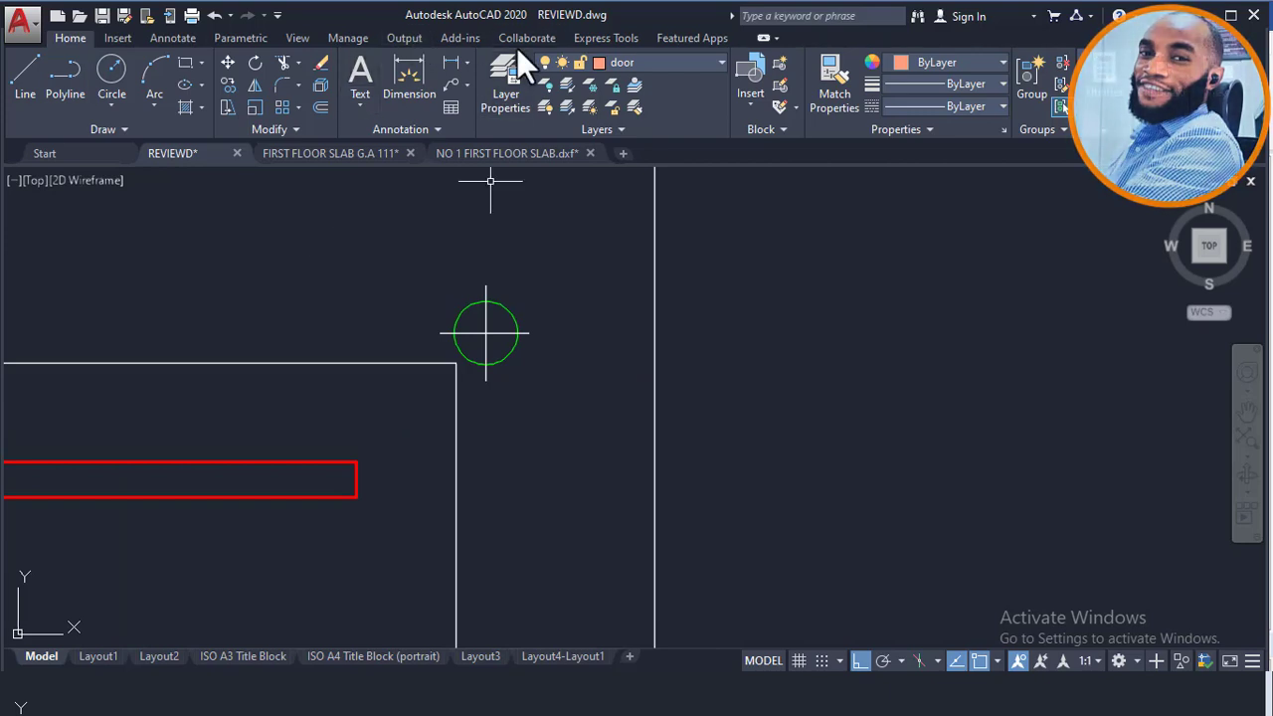
Move the upper-right bolt hole by its centre onto the upper-right corner of the inner offset rectangle.
{"action": "scroll", "coordinate": [358, 383], "scroll_direction": "down", "scroll_amount": 2}
{"action": "left_click", "coordinate": [347, 295]}
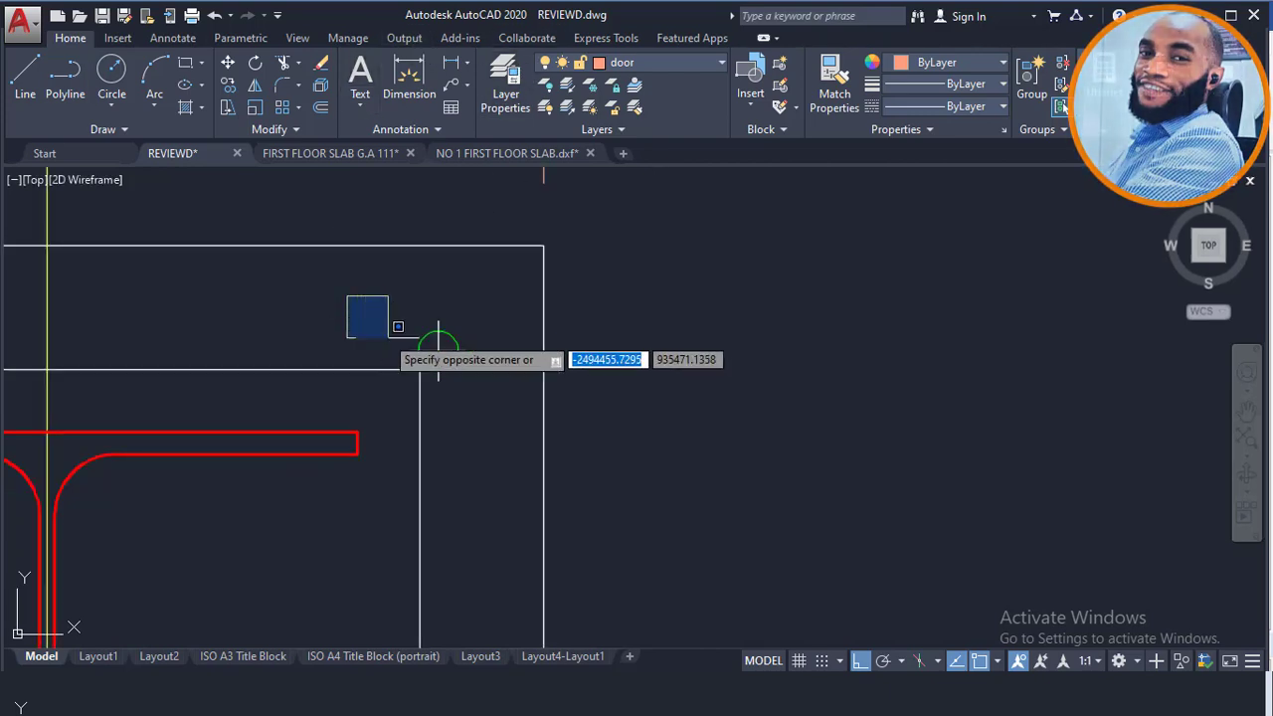
{"action": "left_click", "coordinate": [525, 398]}
{"action": "type", "text": "co"}
{"action": "key", "text": "space"}
{"action": "scroll", "coordinate": [427, 338], "scroll_direction": "up", "scroll_amount": 2}
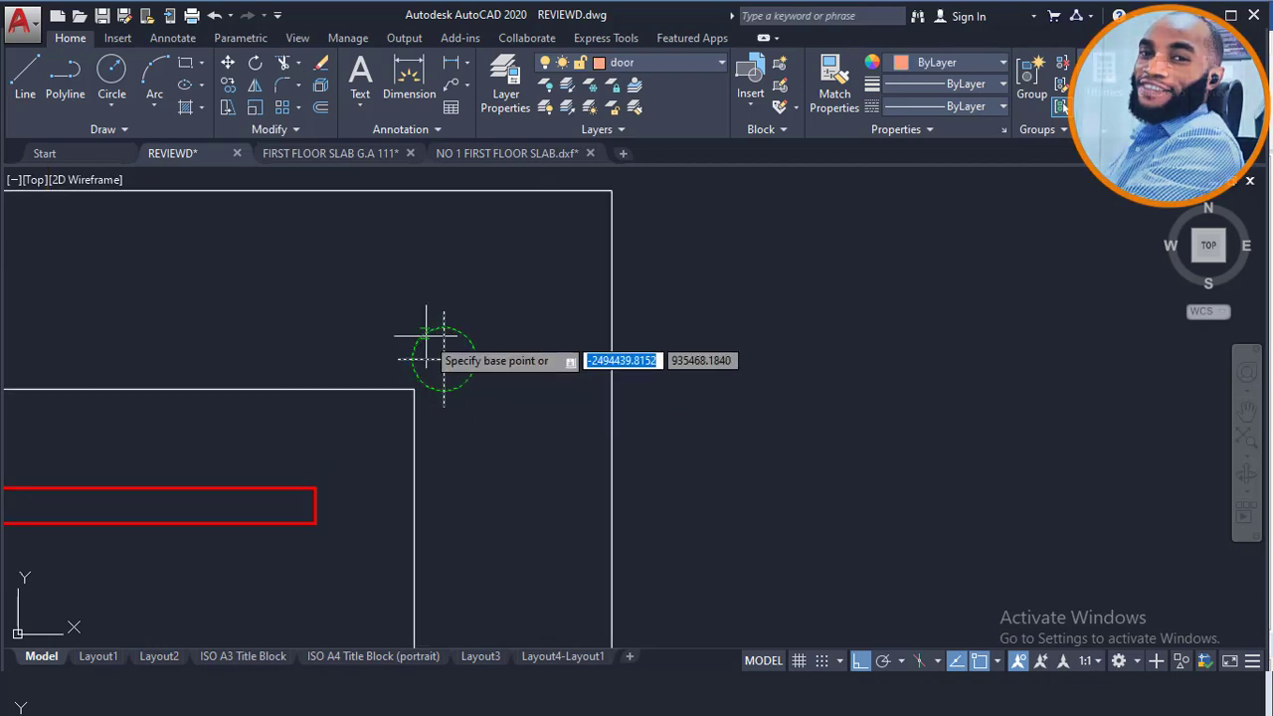
{"action": "left_click", "coordinate": [443, 358]}
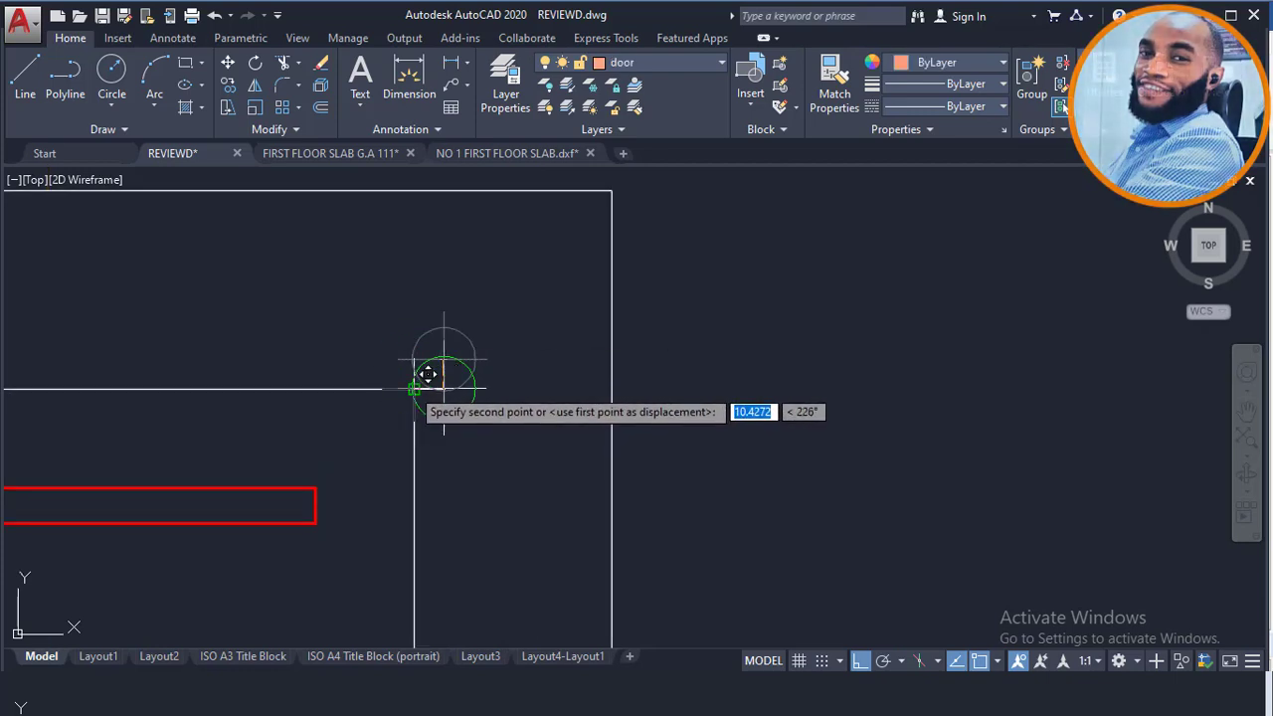
{"action": "left_click", "coordinate": [430, 362]}
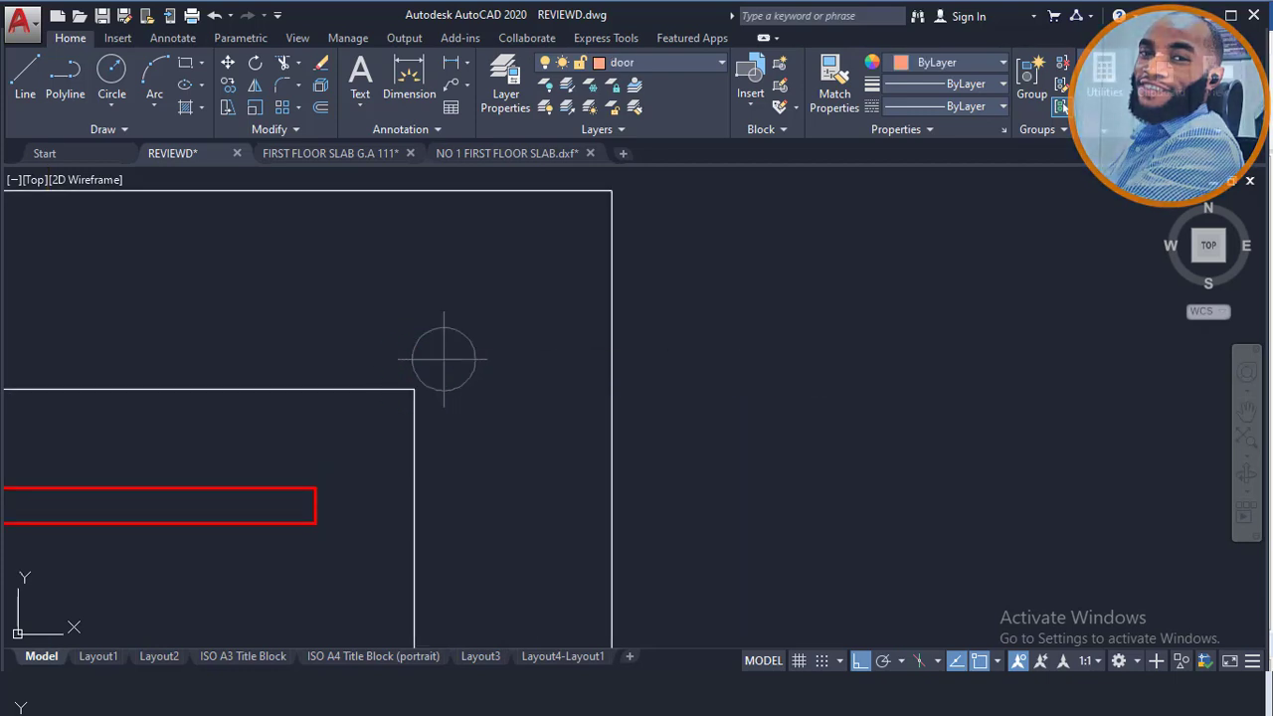
Check the distance between the upper-right bolt hole's centre and the upper-right corner of the column's top flange with a linear dimension.
{"action": "left_click", "coordinate": [456, 58]}
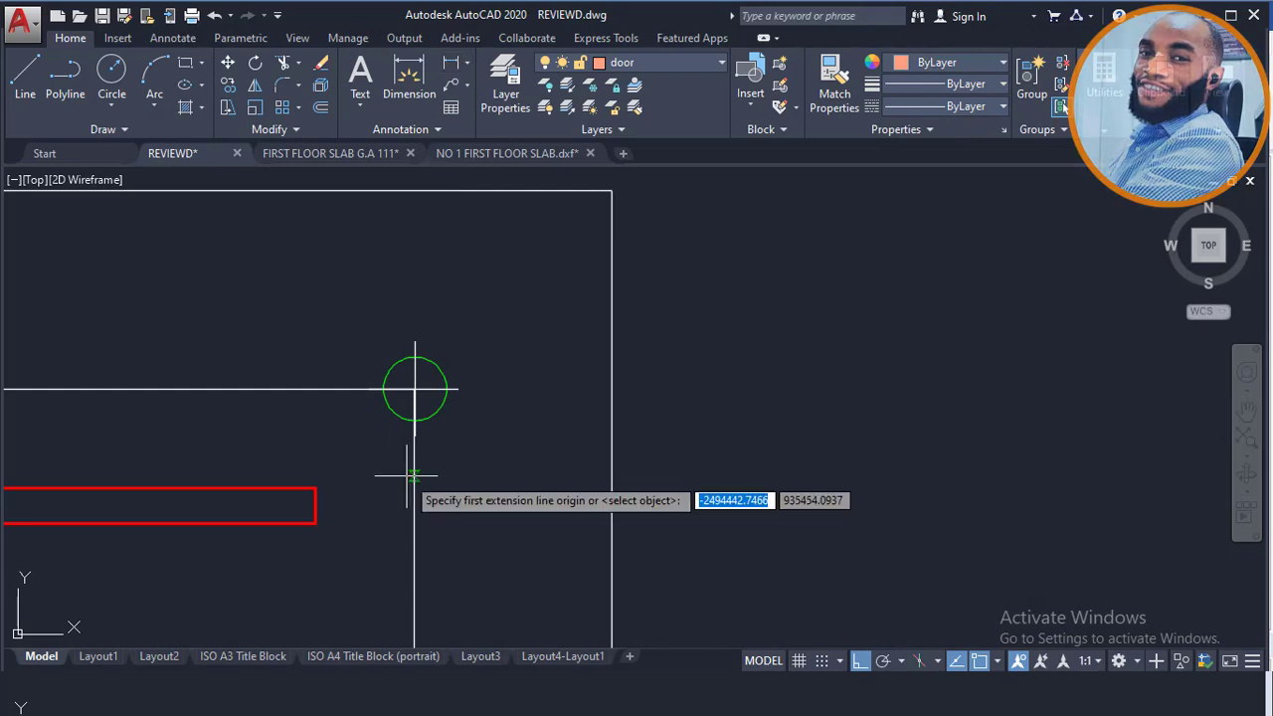
{"action": "left_click", "coordinate": [415, 389]}
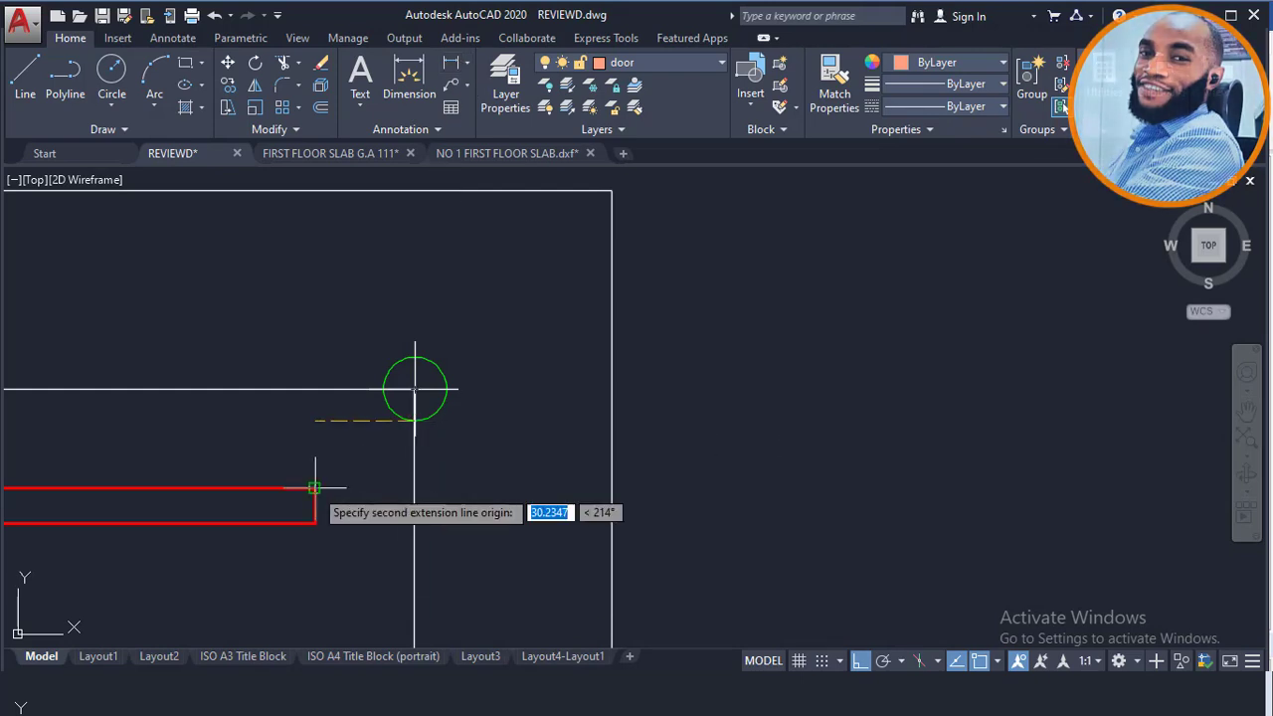
{"action": "left_click", "coordinate": [317, 489]}
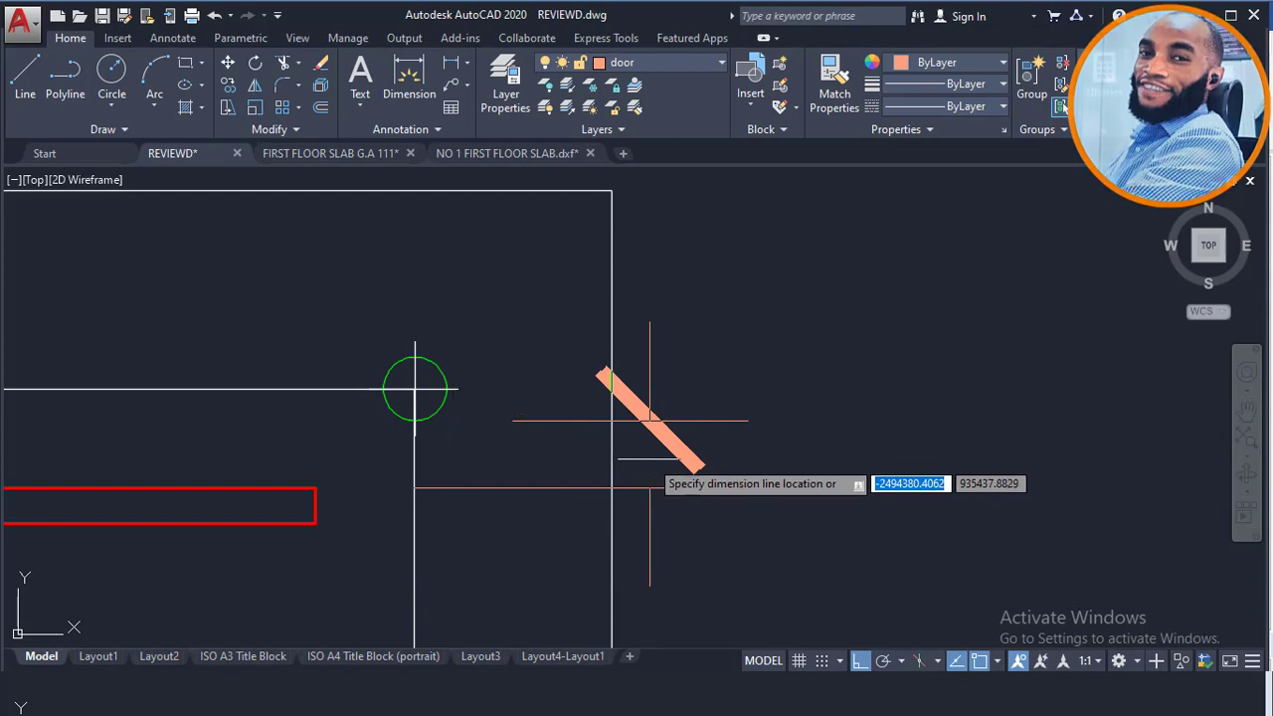
{"action": "key", "text": "Escape"}
{"action": "scroll", "coordinate": [547, 402], "scroll_direction": "down", "scroll_amount": 2}
{"action": "scroll", "coordinate": [530, 392], "scroll_direction": "down", "scroll_amount": 2}
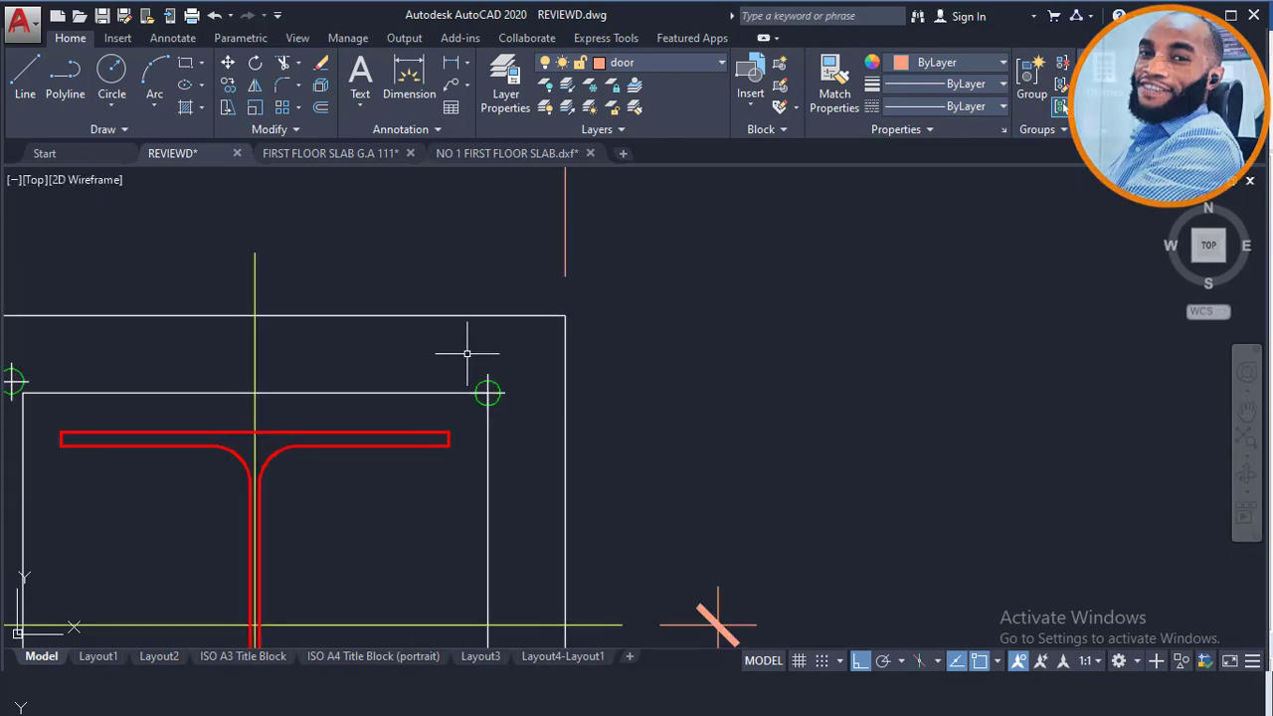
{"action": "scroll", "coordinate": [535, 394], "scroll_direction": "up", "scroll_amount": 4}
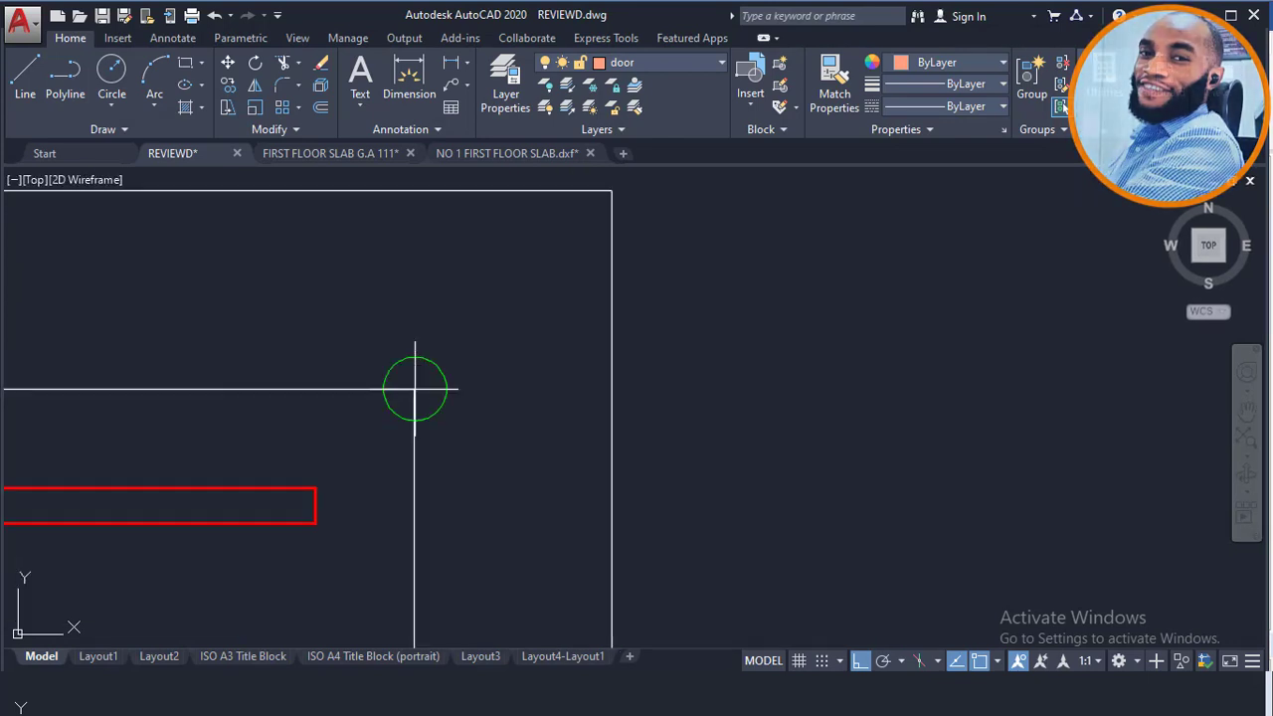
Undo the upper-right bolt hole's move and remove the 50 offset rectangle inside the plate outline.
{"action": "scroll", "coordinate": [415, 389], "scroll_direction": "down", "scroll_amount": 2}
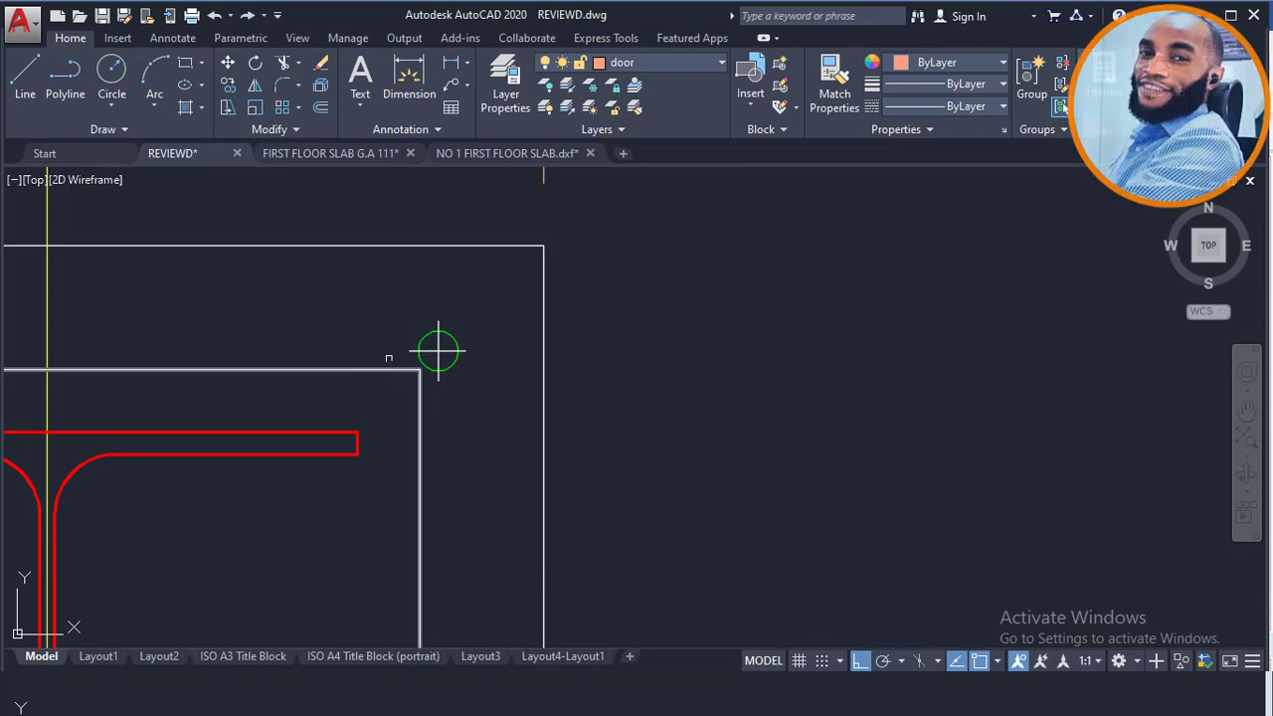
{"action": "middle_click_drag", "start_coordinate": [391, 350], "coordinate": [389, 347]}
{"action": "scroll", "coordinate": [394, 360], "scroll_direction": "up", "scroll_amount": 2}
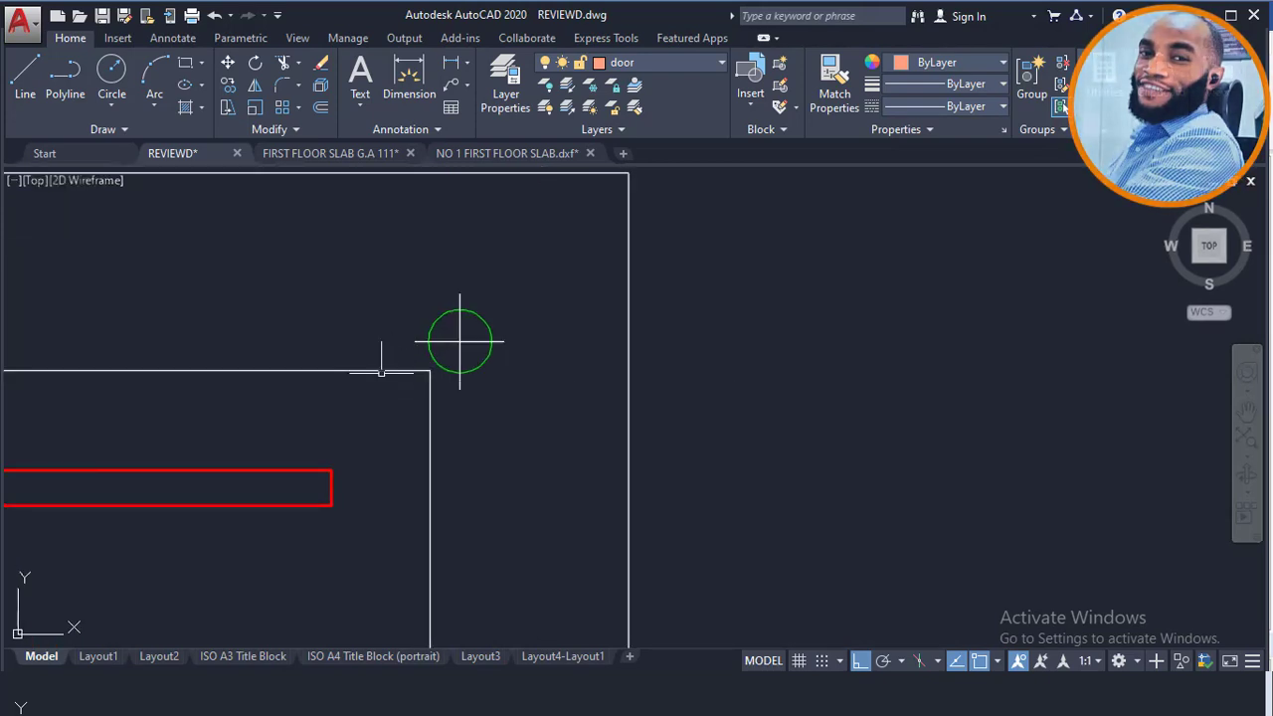
{"action": "scroll", "coordinate": [485, 397], "scroll_direction": "down", "scroll_amount": 2}
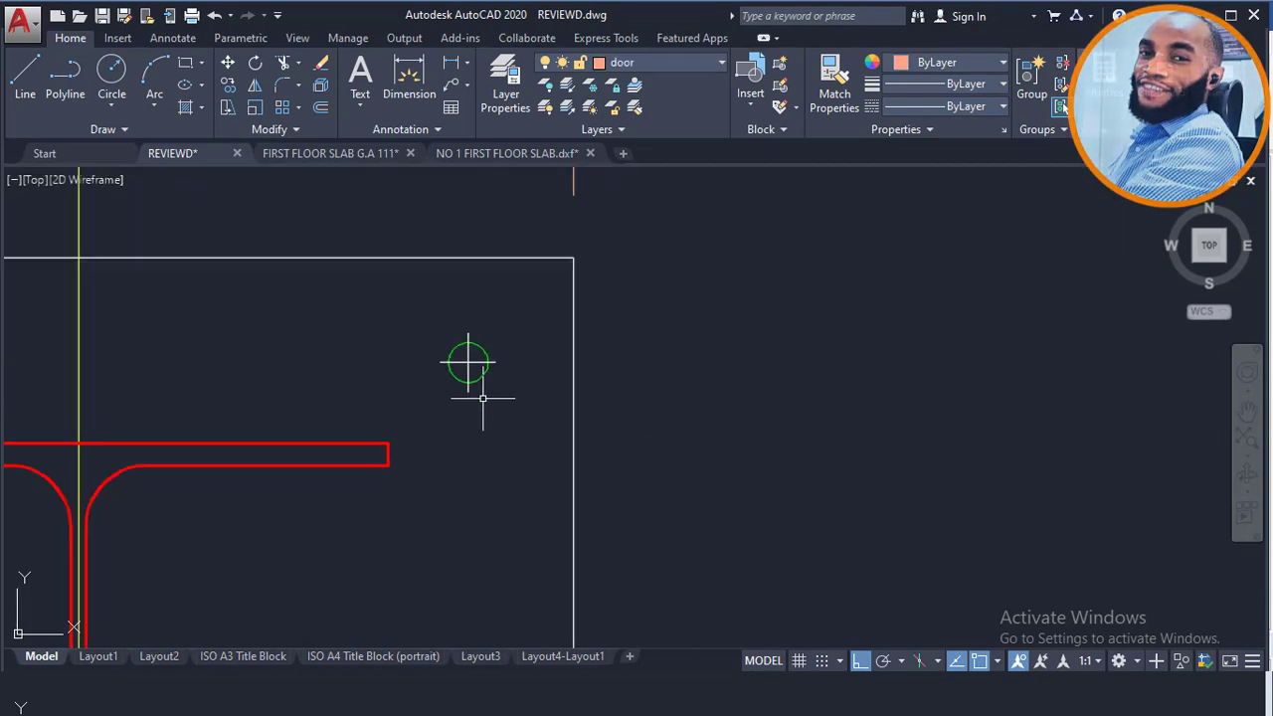
Offset the plate outline 45 inward to mark the new bolt edge distance.
{"action": "key", "text": "Return"}
{"action": "type", "text": "45"}
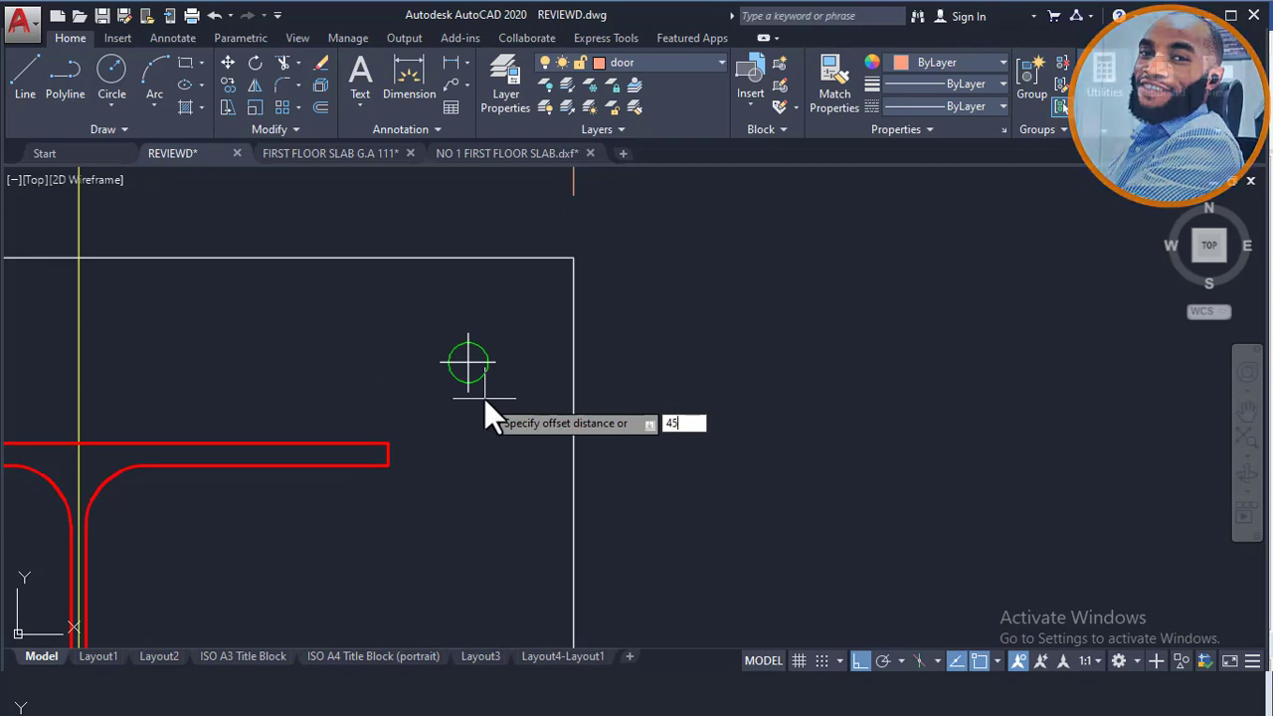
{"action": "key", "text": "Return"}
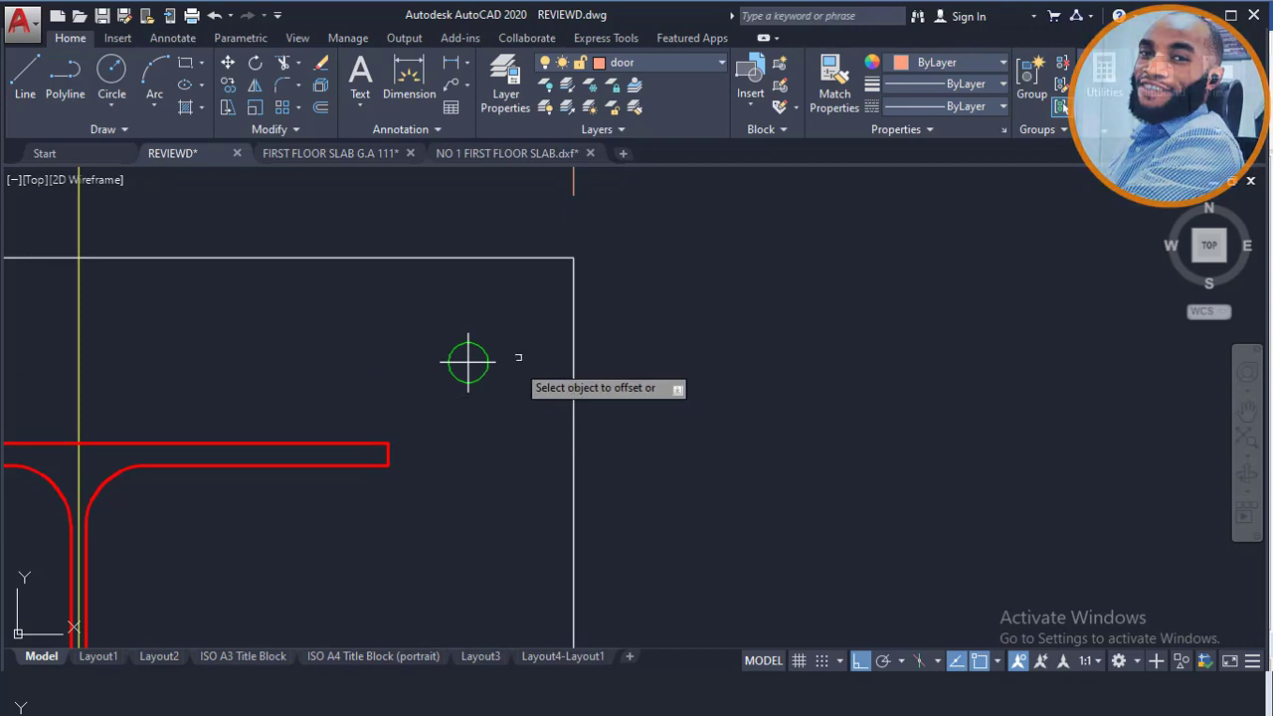
{"action": "left_click", "coordinate": [546, 258]}
{"action": "left_click", "coordinate": [533, 345]}
{"action": "key", "text": "Escape"}
Move the upper-right bolt hole by its centre onto the upper-right corner of the 45 offset rectangle.
{"action": "left_click", "coordinate": [419, 312]}
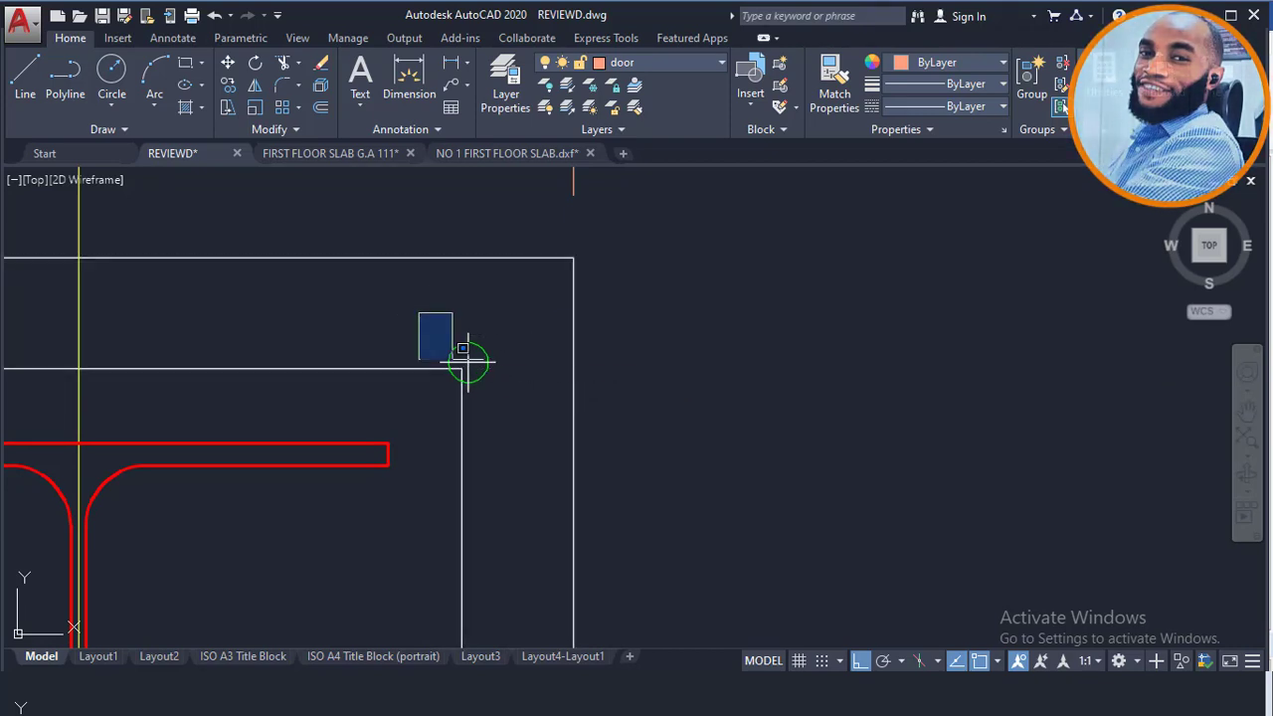
{"action": "left_click", "coordinate": [519, 425]}
{"action": "type", "text": "m"}
{"action": "key", "text": "Return"}
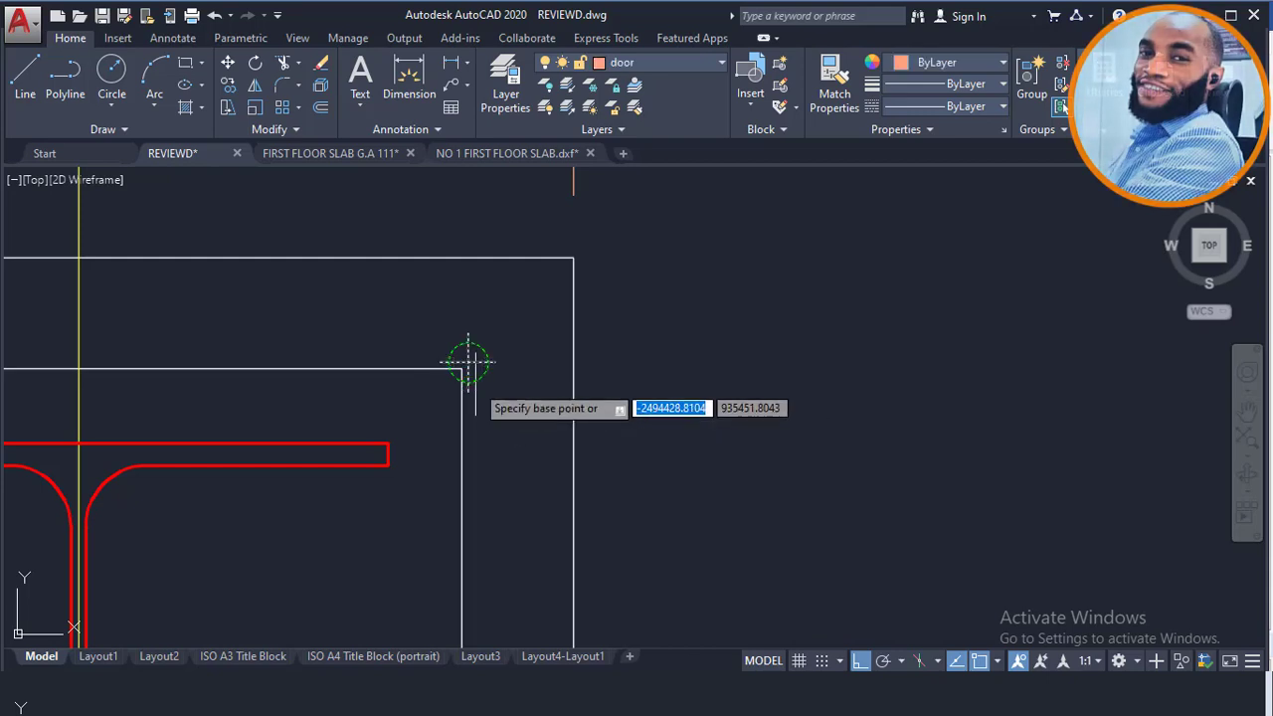
{"action": "scroll", "coordinate": [475, 382], "scroll_direction": "up", "scroll_amount": 1}
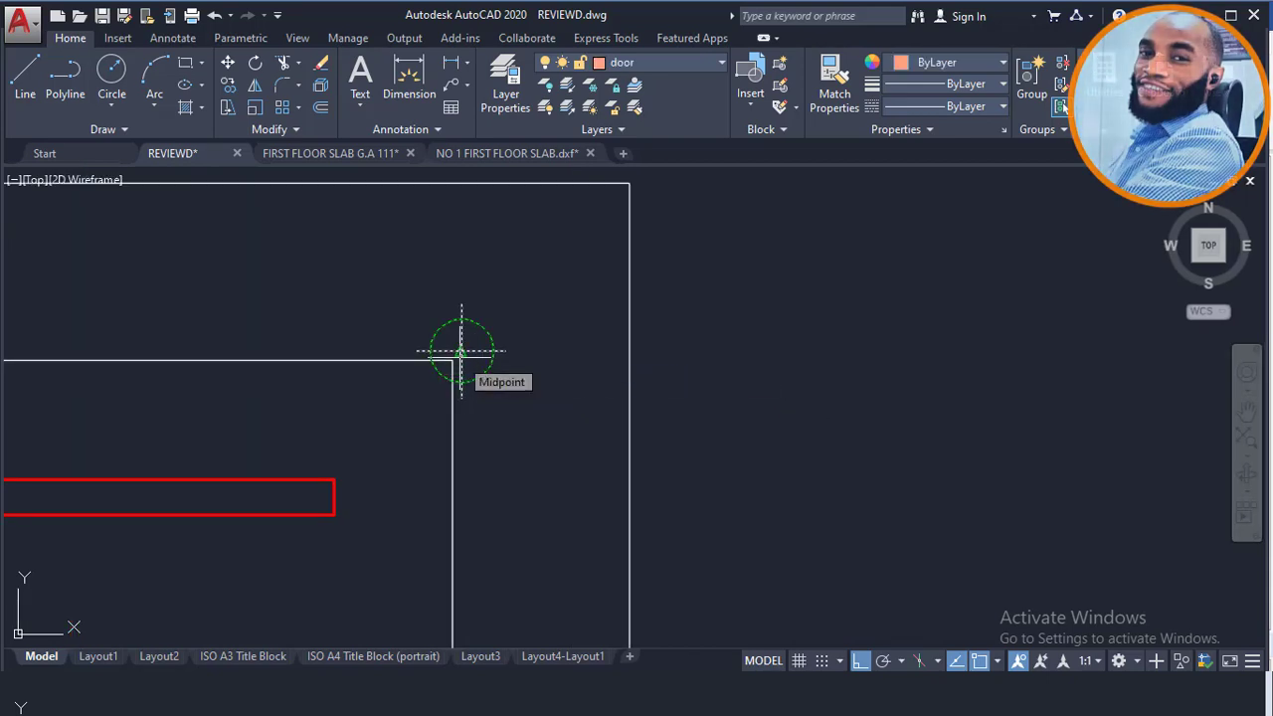
{"action": "scroll", "coordinate": [461, 350], "scroll_direction": "up", "scroll_amount": 4}
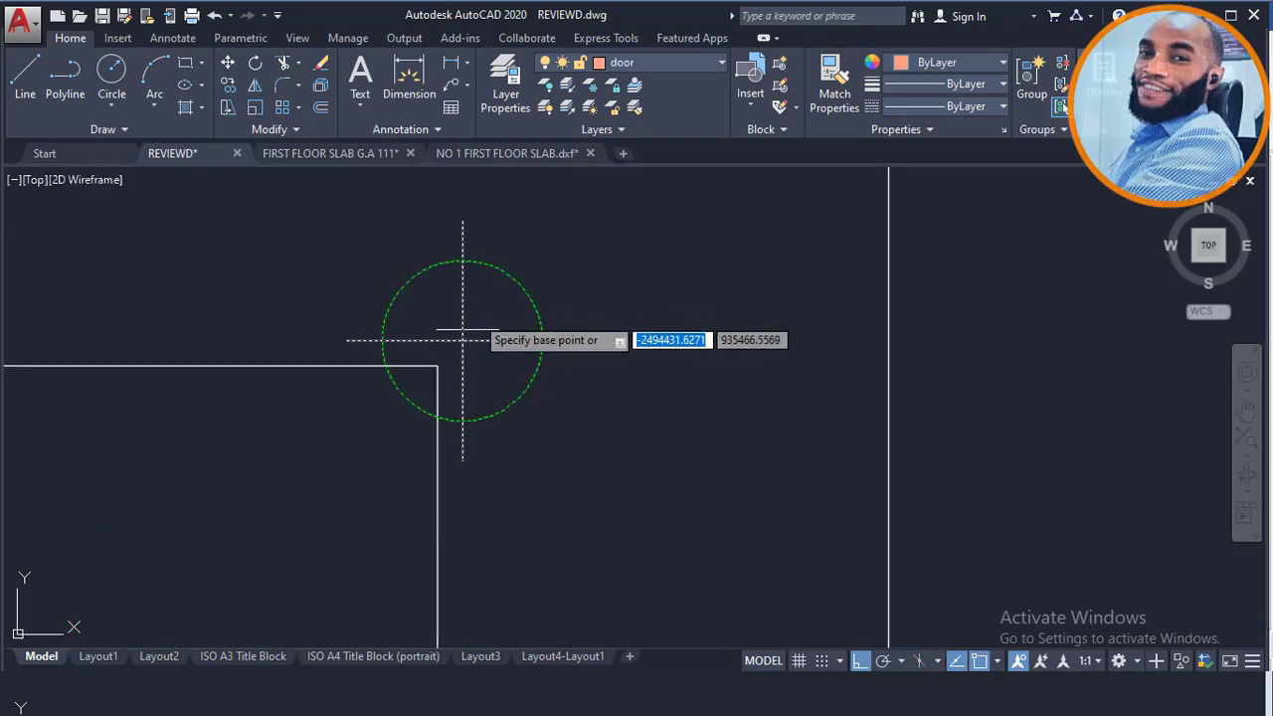
{"action": "left_click", "coordinate": [462, 340]}
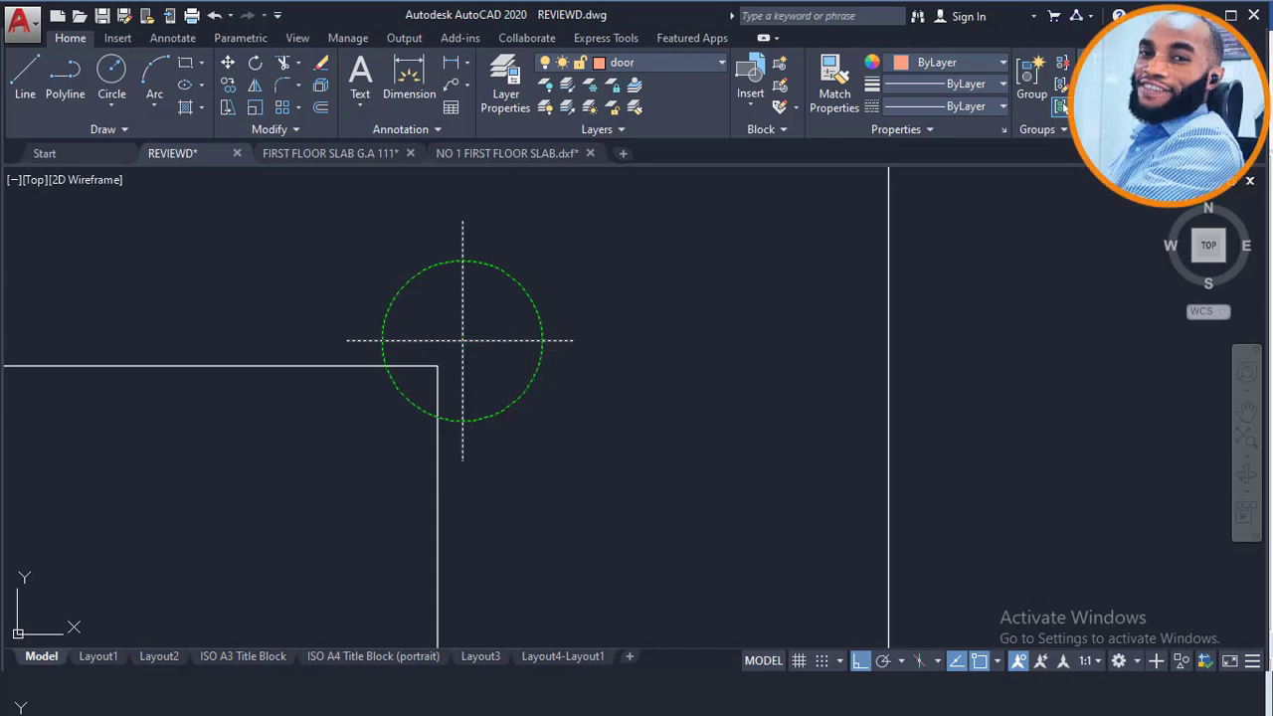
{"action": "key", "text": "Escape"}
{"action": "left_click", "coordinate": [438, 366]}
{"action": "scroll", "coordinate": [438, 366], "scroll_direction": "down", "scroll_amount": 10}
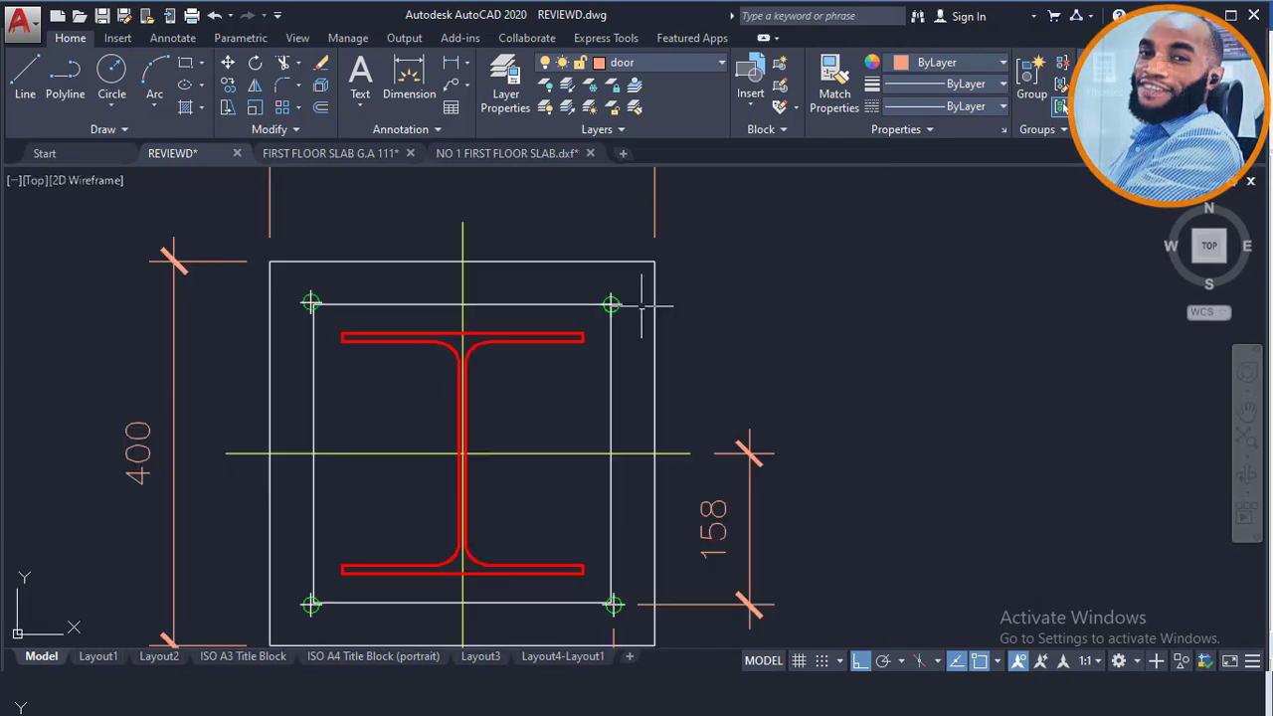
Move the other three bolt holes onto the remaining corners of the inner offset rectangle, then delete that rectangle.
{"action": "scroll", "coordinate": [323, 283], "scroll_direction": "up", "scroll_amount": 2}
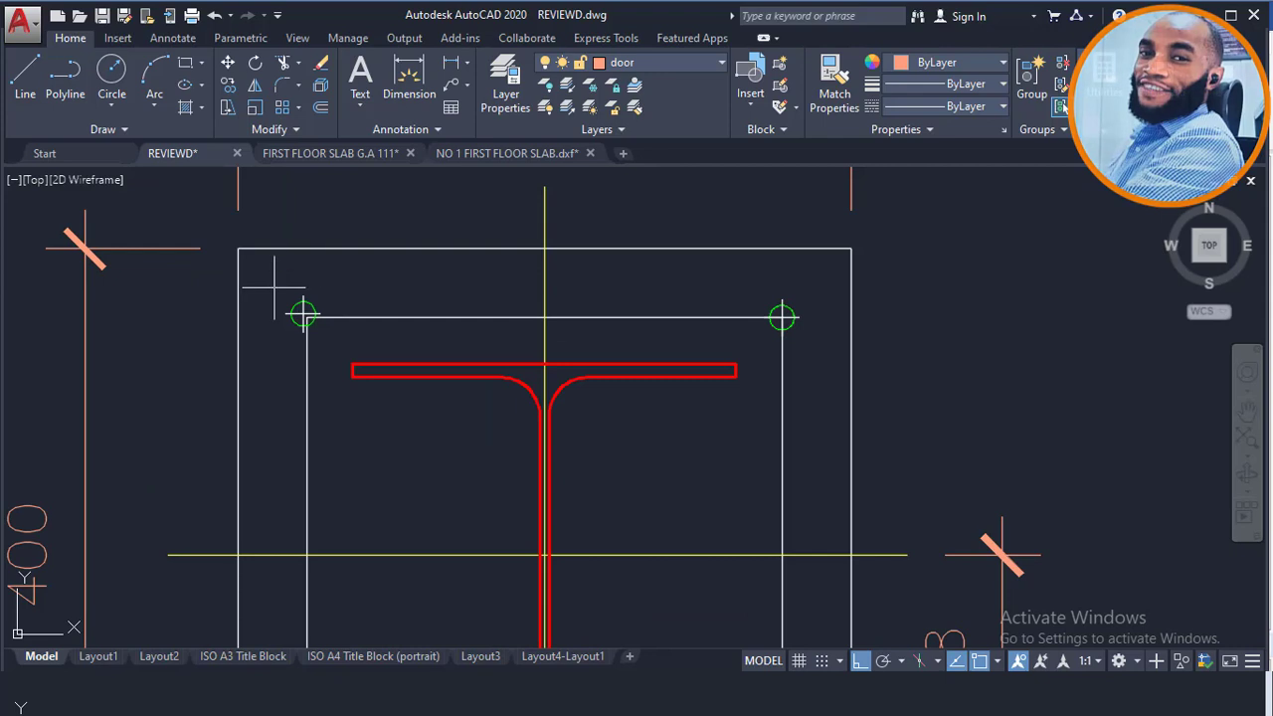
{"action": "left_click", "coordinate": [275, 288]}
{"action": "scroll", "coordinate": [341, 318], "scroll_direction": "down", "scroll_amount": 4}
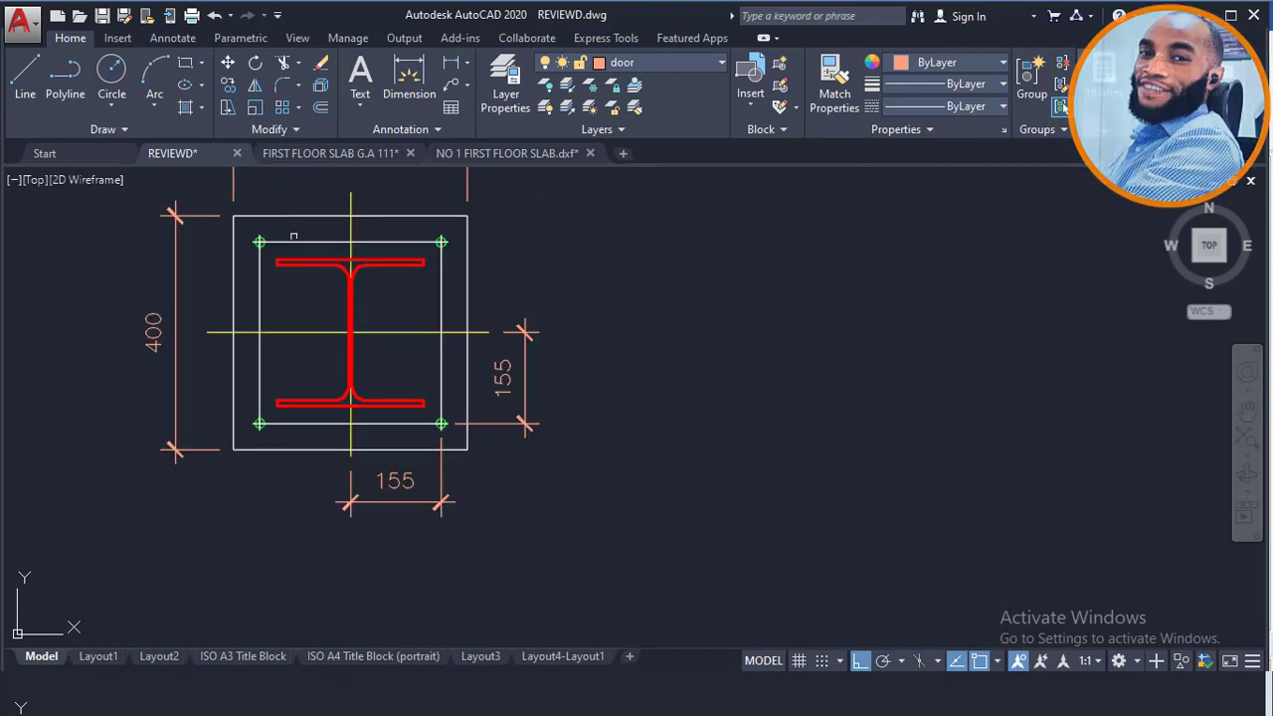
{"action": "left_click", "coordinate": [405, 241]}
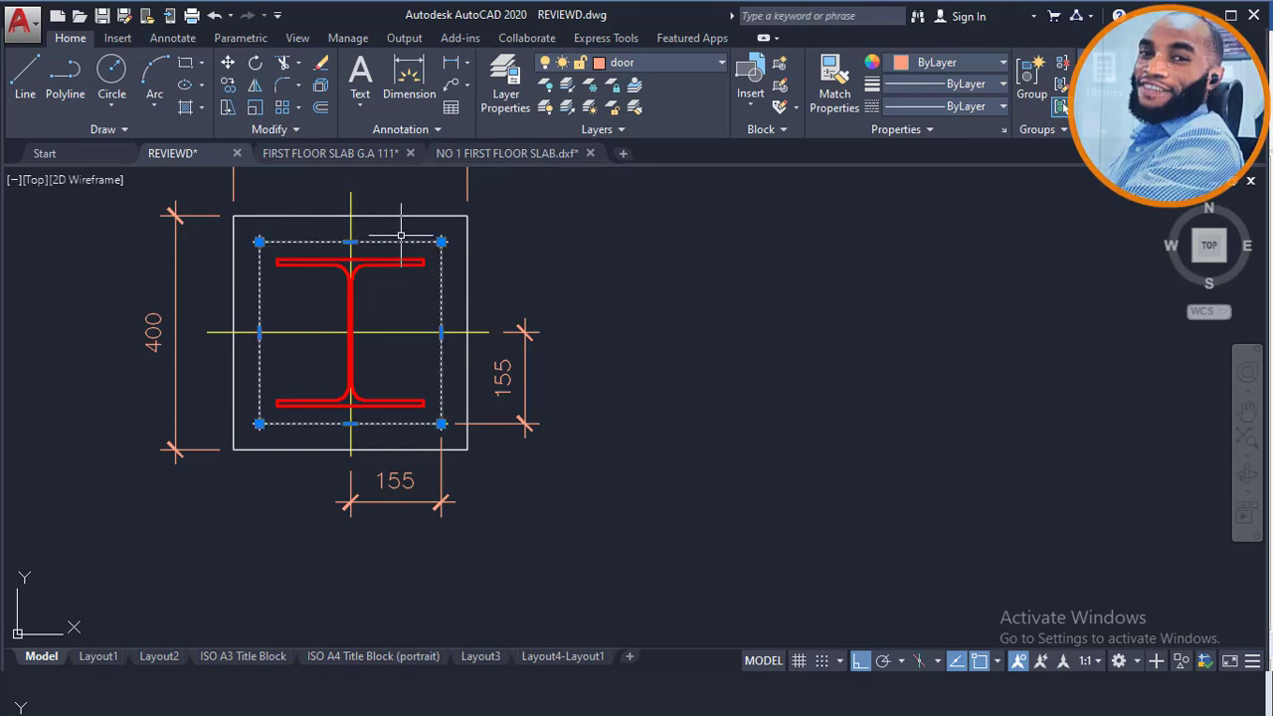
{"action": "key", "text": "Delete"}
Examine the horizontal and vertical dimensions from the column centrelines to the lower-right bolt hole.
{"action": "scroll", "coordinate": [527, 407], "scroll_direction": "up", "scroll_amount": 3}
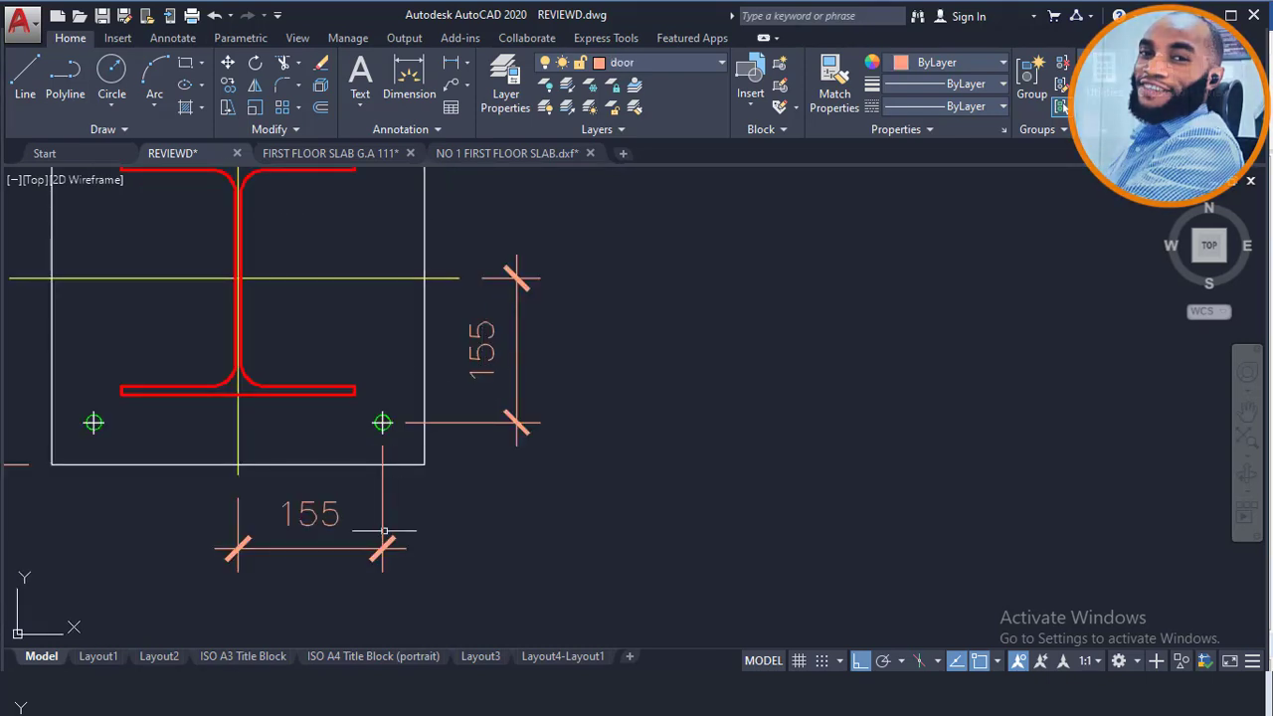
{"action": "left_click", "coordinate": [297, 503]}
{"action": "scroll", "coordinate": [296, 497], "scroll_direction": "up", "scroll_amount": 2}
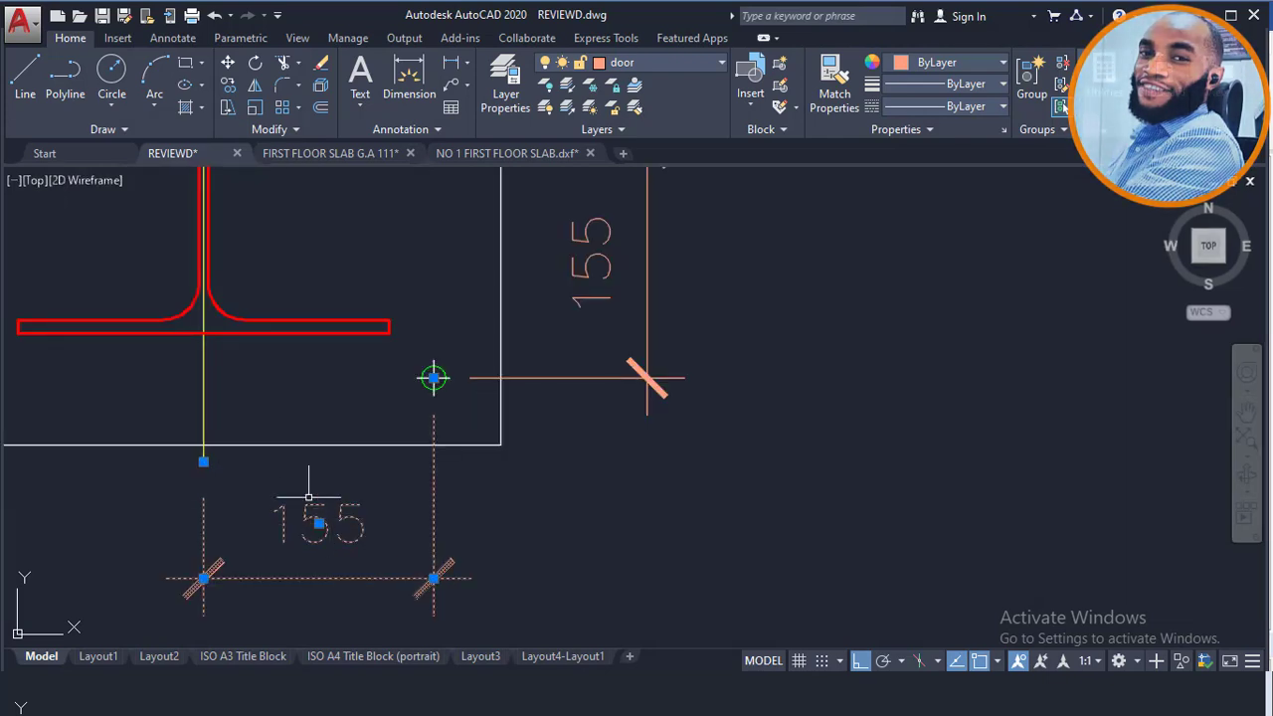
{"action": "scroll", "coordinate": [341, 378], "scroll_direction": "down", "scroll_amount": 1}
{"action": "key", "text": "Escape"}
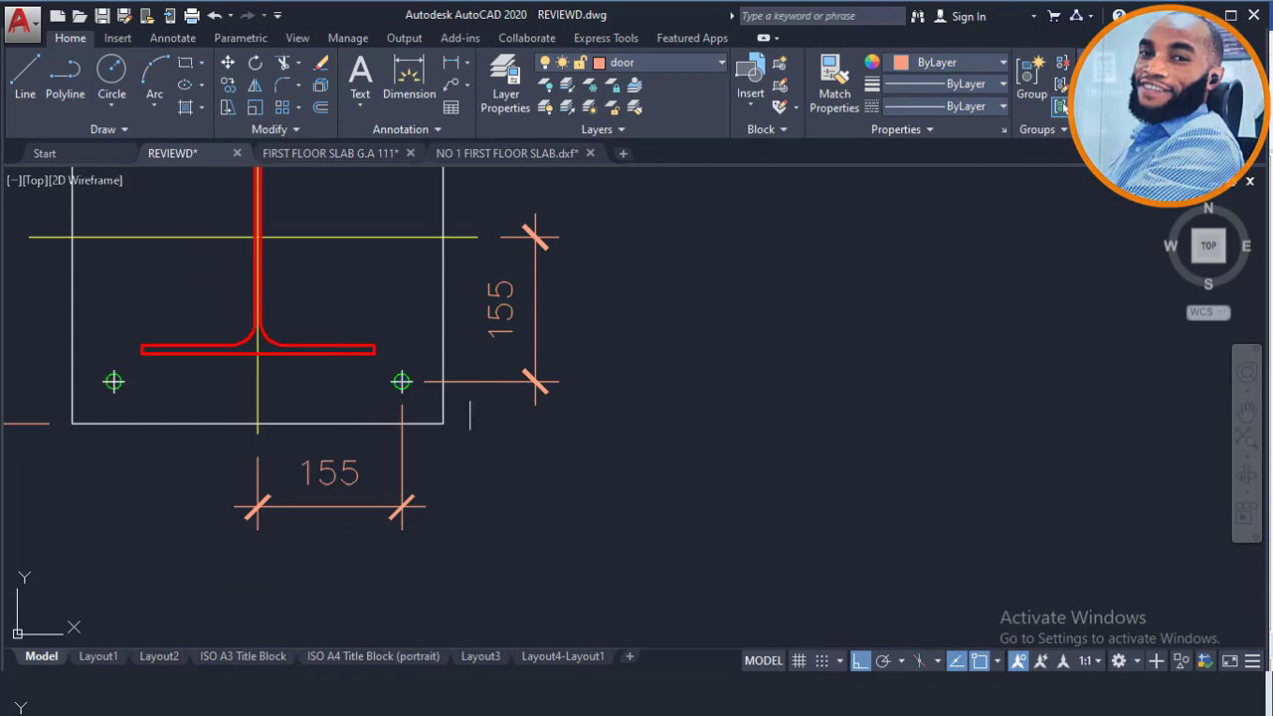
{"action": "scroll", "coordinate": [398, 366], "scroll_direction": "down", "scroll_amount": 2}
{"action": "scroll", "coordinate": [494, 335], "scroll_direction": "up", "scroll_amount": 2}
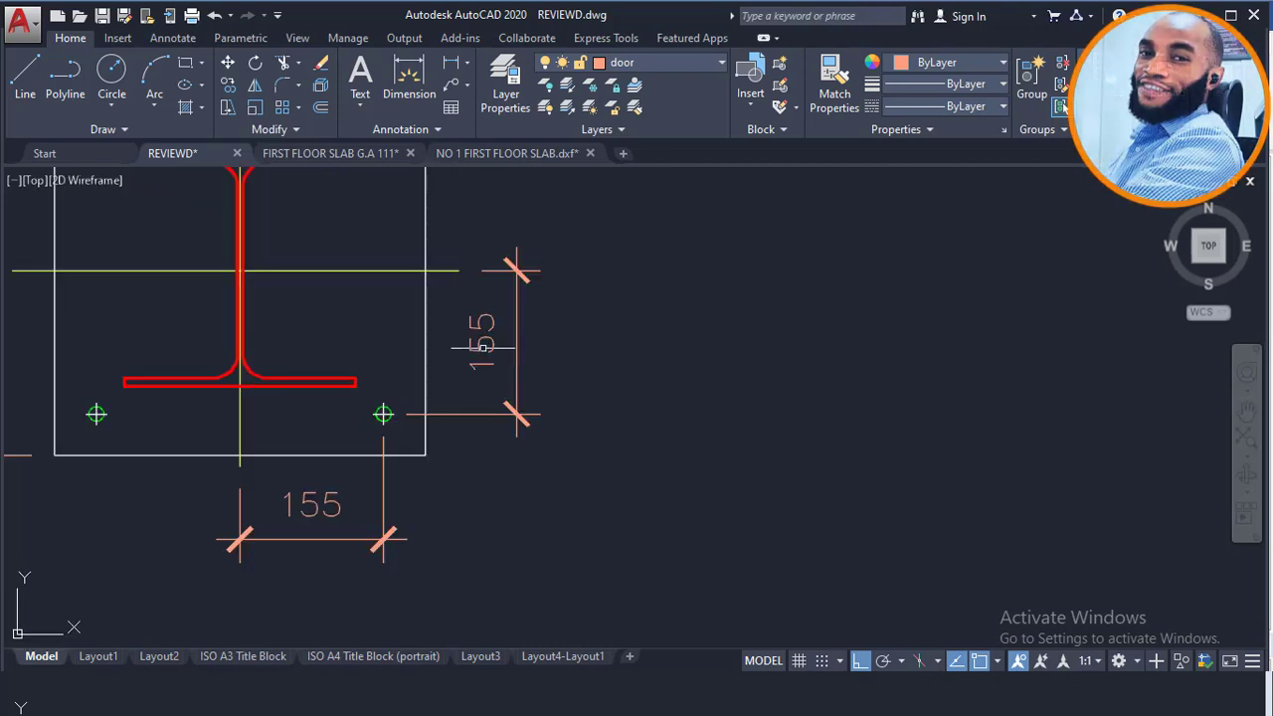
{"action": "left_click", "coordinate": [443, 252]}
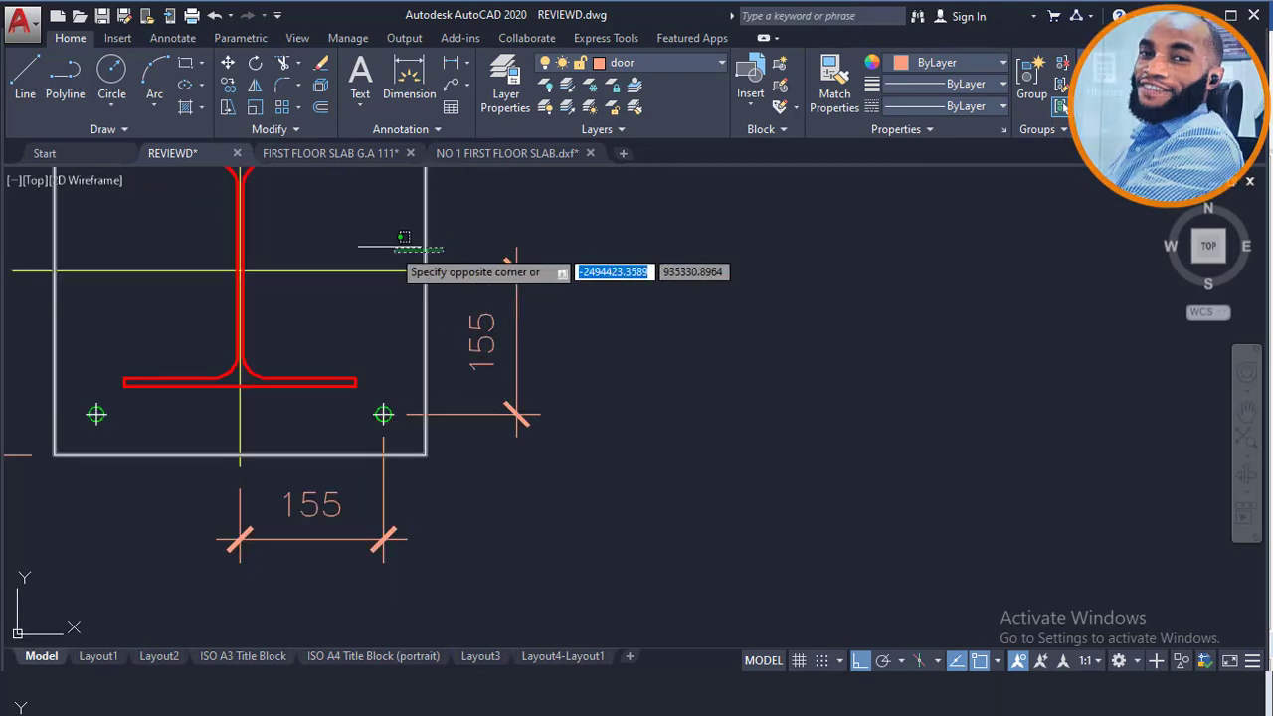
{"action": "left_click", "coordinate": [412, 267]}
{"action": "scroll", "coordinate": [422, 345], "scroll_direction": "down", "scroll_amount": 2}
{"action": "scroll", "coordinate": [407, 436], "scroll_direction": "up", "scroll_amount": 2}
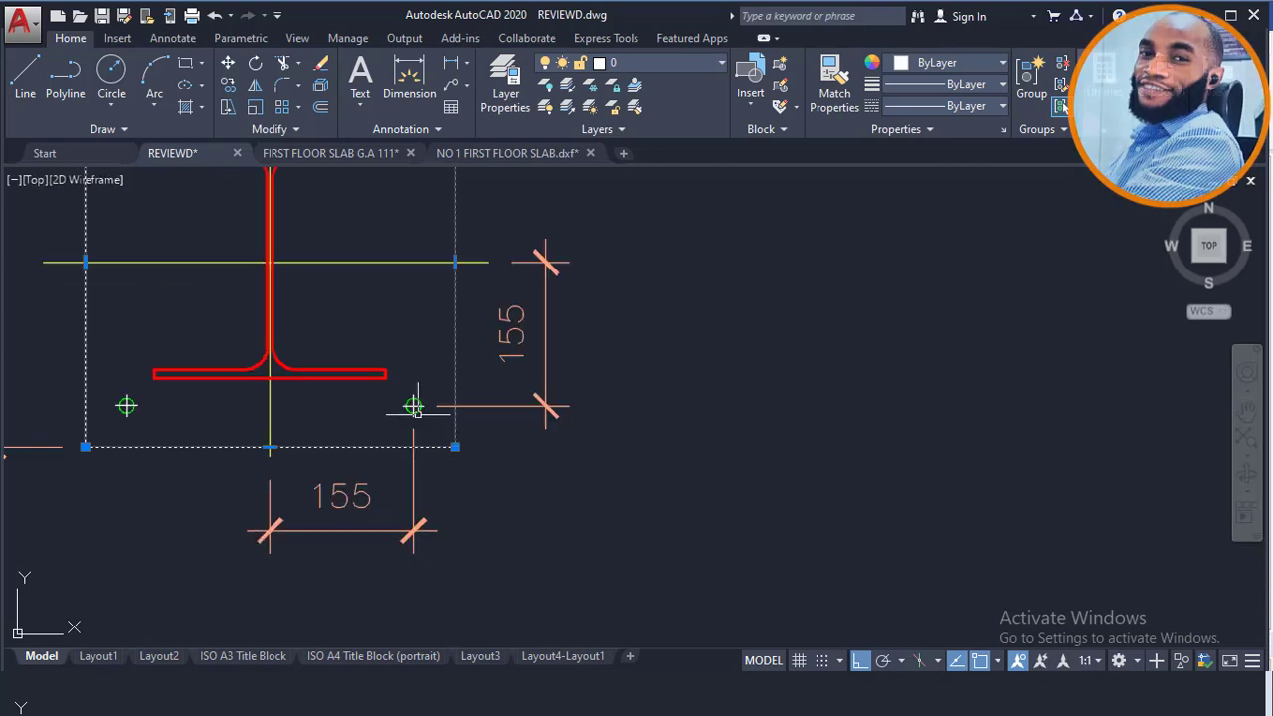
{"action": "scroll", "coordinate": [416, 408], "scroll_direction": "down", "scroll_amount": 2}
{"action": "scroll", "coordinate": [349, 348], "scroll_direction": "up", "scroll_amount": 4}
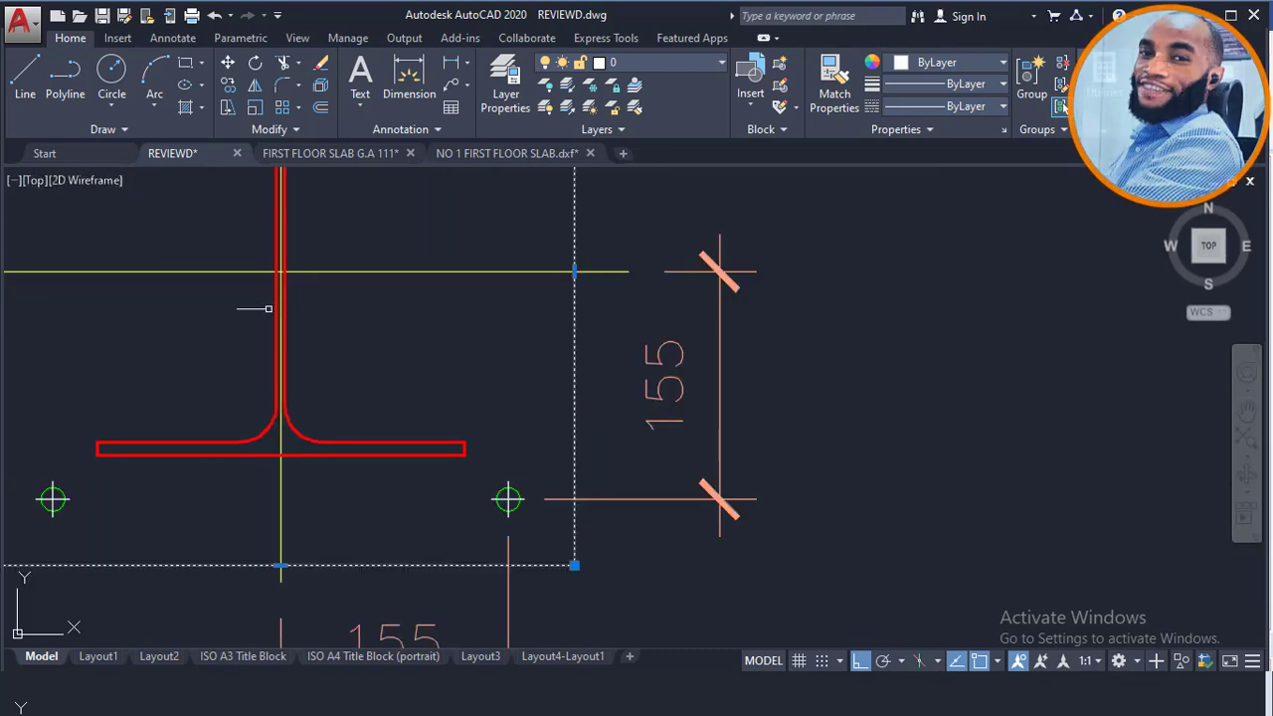
{"action": "left_click", "coordinate": [267, 308]}
{"action": "scroll", "coordinate": [392, 432], "scroll_direction": "down", "scroll_amount": 4}
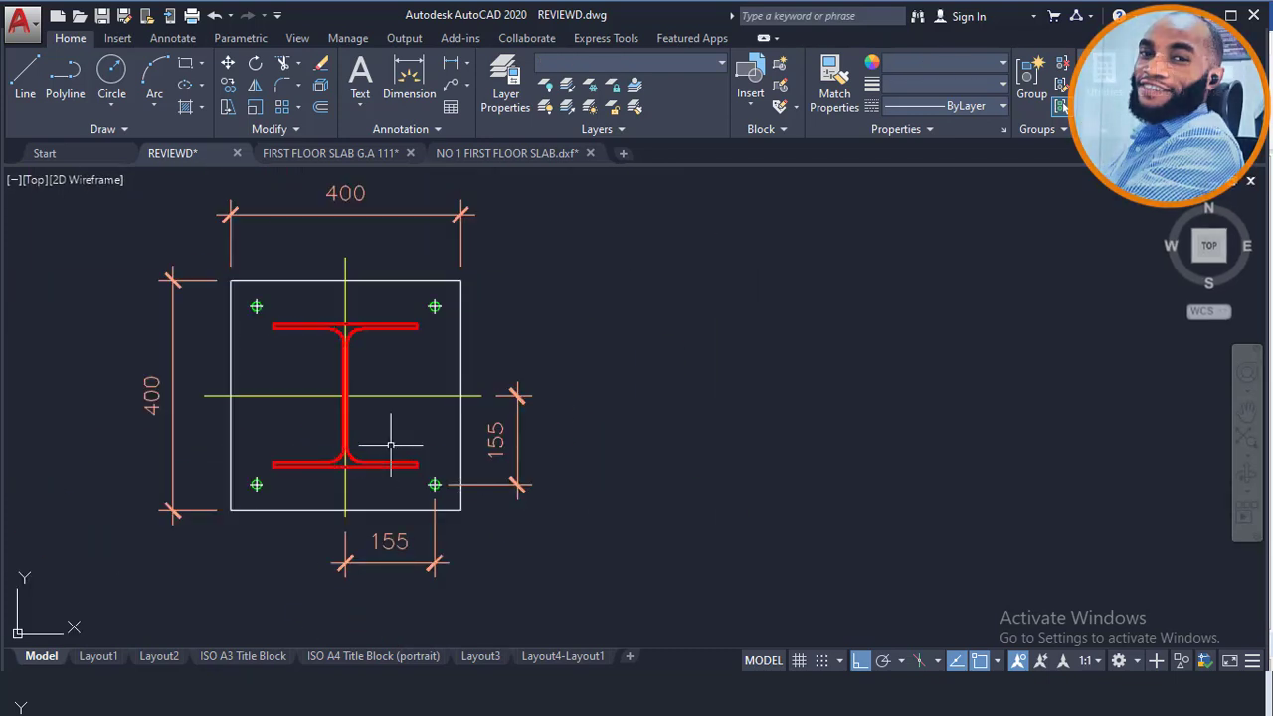
{"action": "key", "text": "Escape"}
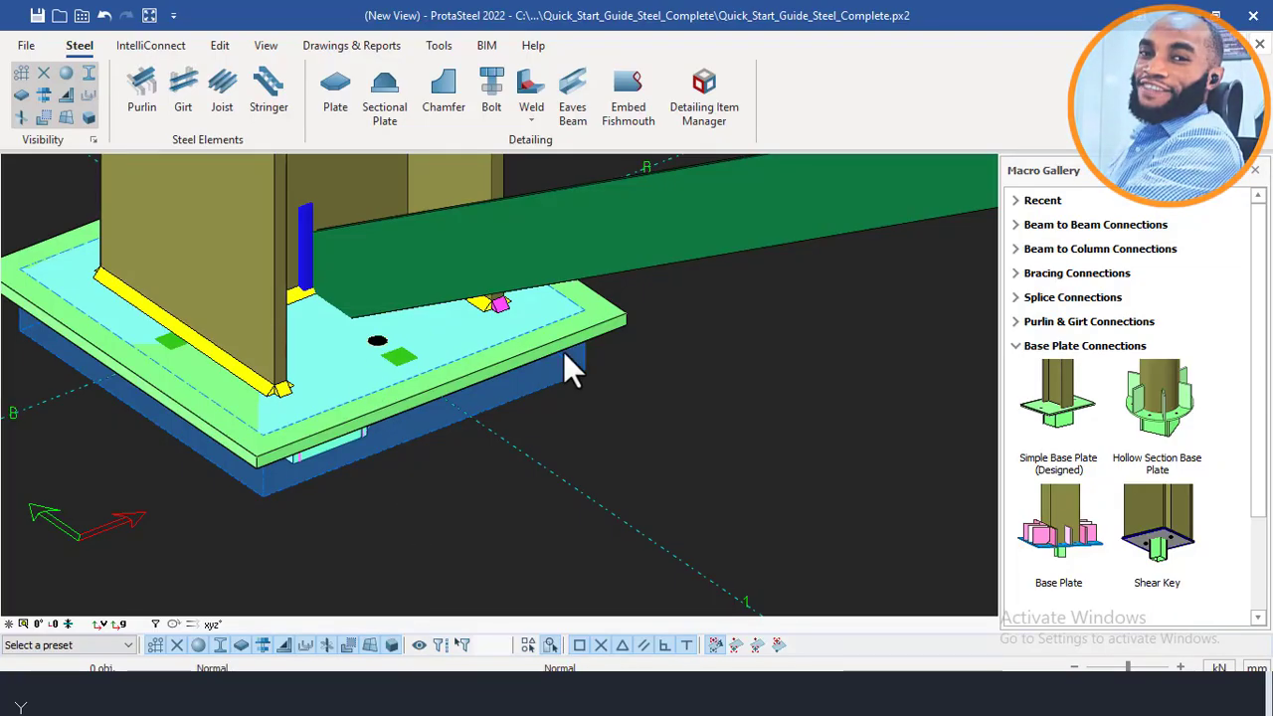
Switch to ProtaSteel, open the base plate's hole group properties, and update the first array position to x 155, y 155.
{"action": "scroll", "coordinate": [384, 358], "scroll_direction": "up", "scroll_amount": 3}
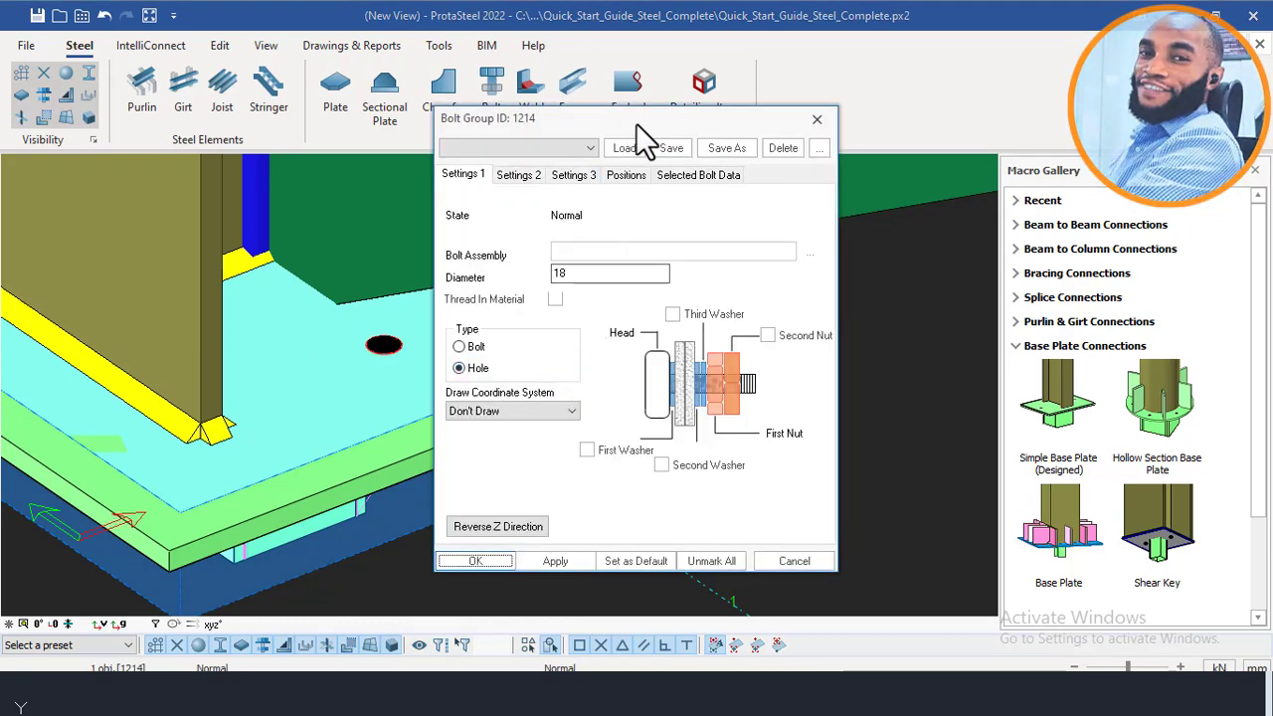
{"action": "left_click_drag", "start_coordinate": [637, 124], "coordinate": [304, 122]}
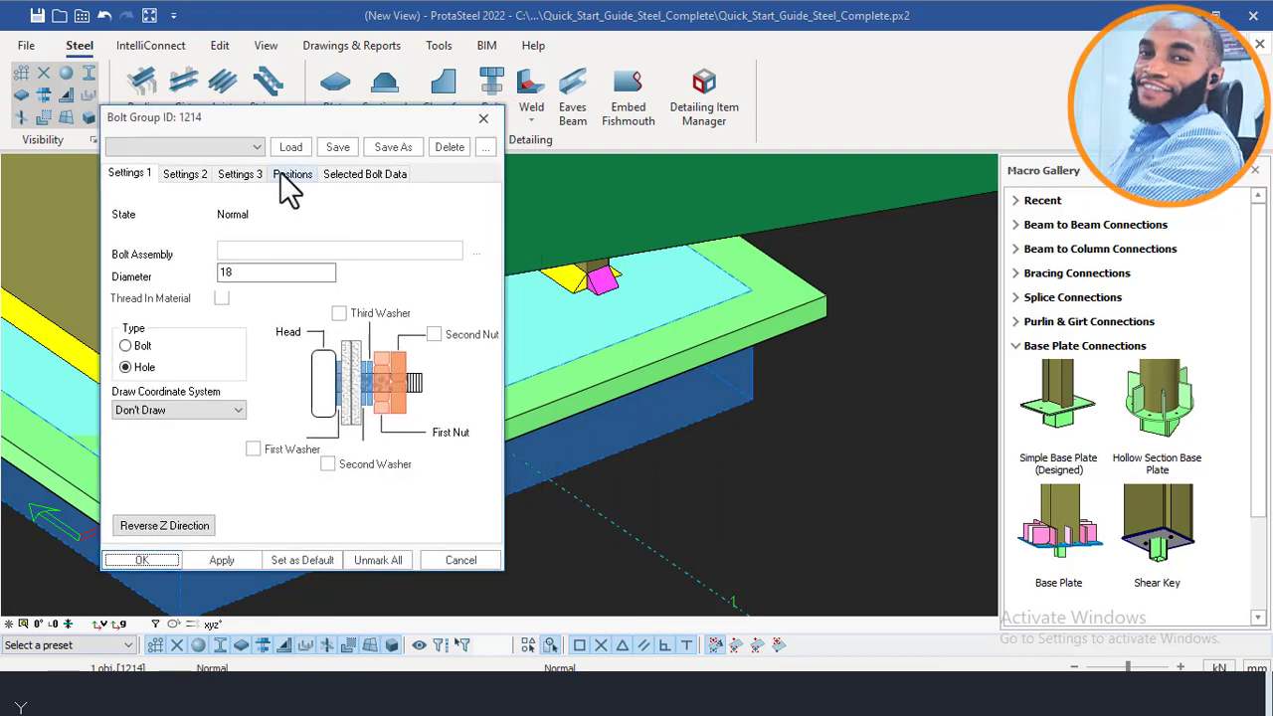
{"action": "left_click", "coordinate": [291, 174]}
{"action": "left_click", "coordinate": [125, 216]}
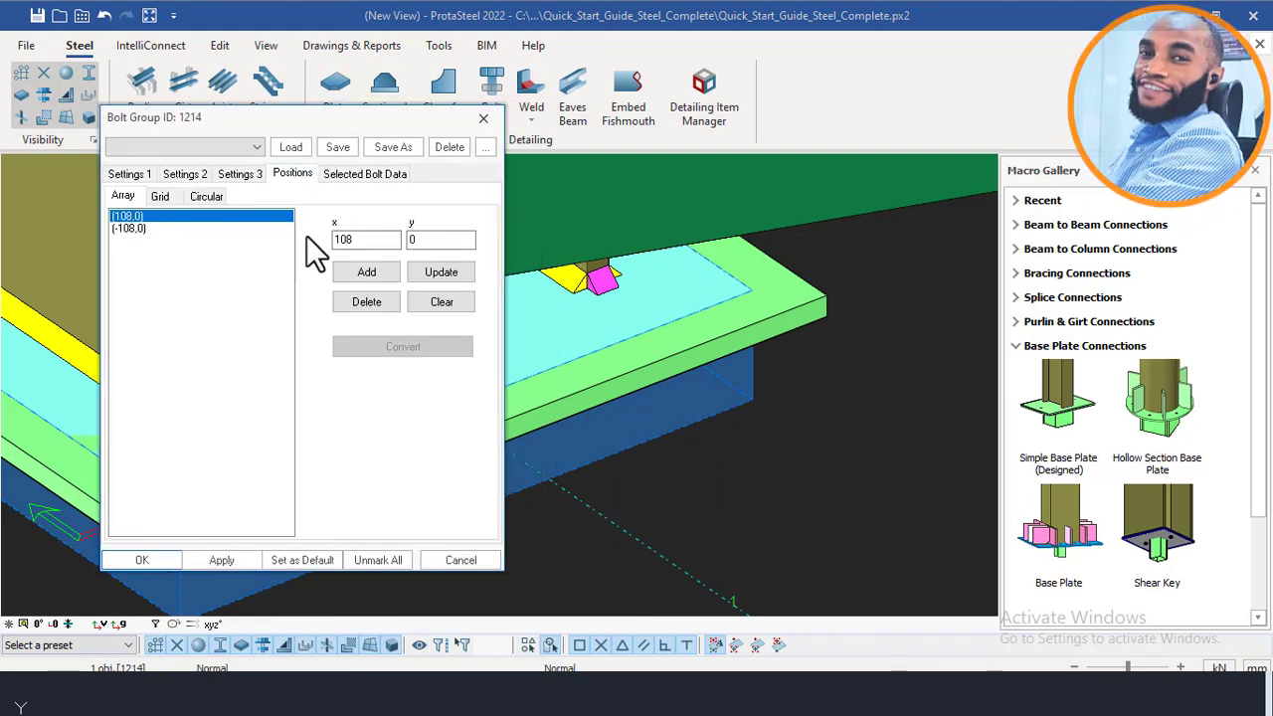
{"action": "left_click_drag", "start_coordinate": [363, 240], "coordinate": [312, 247]}
{"action": "type", "text": "155"}
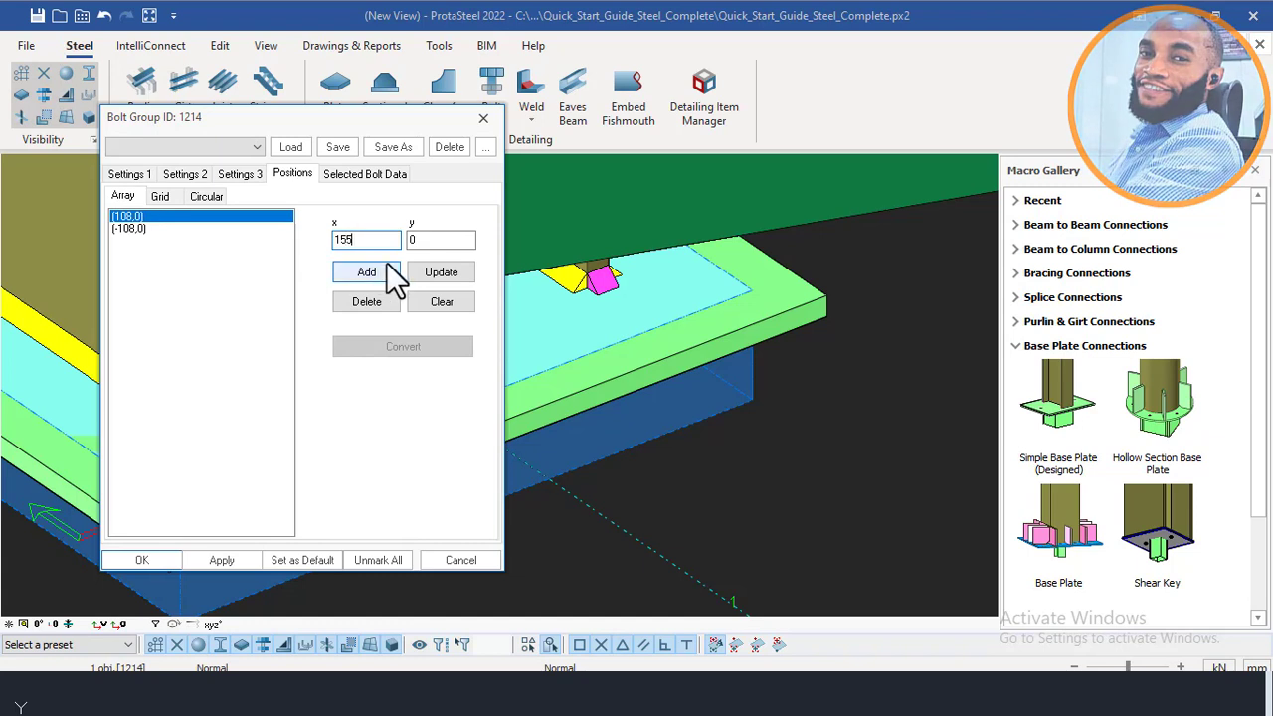
{"action": "double_click", "coordinate": [435, 244]}
{"action": "left_click", "coordinate": [416, 272]}
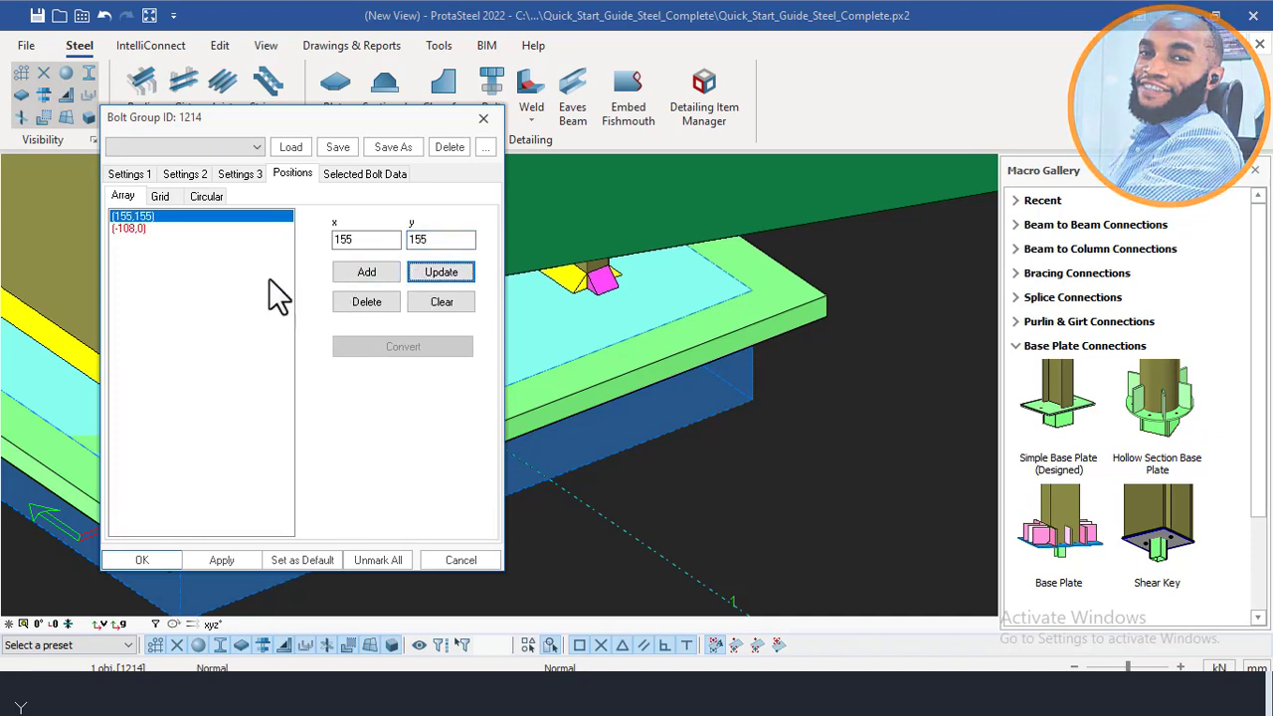
Update the second bolt position in the array to x -155, y 155.
{"action": "left_click", "coordinate": [138, 230]}
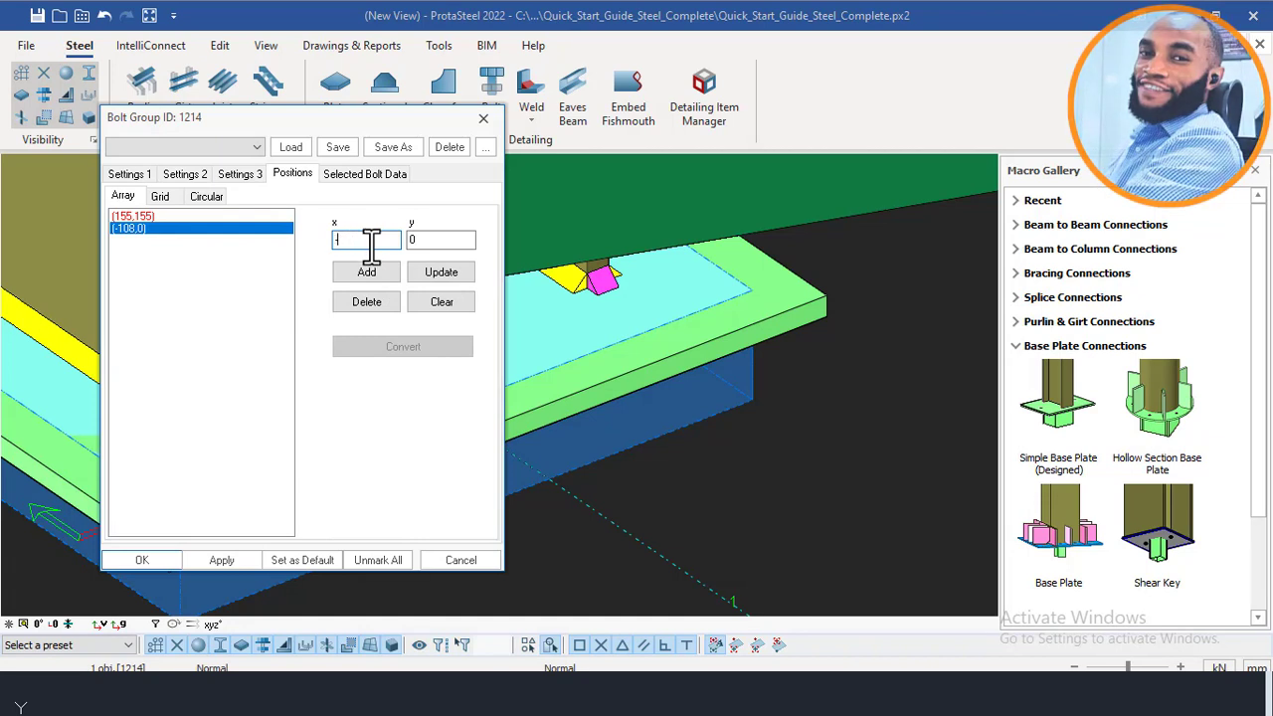
{"action": "double_click", "coordinate": [423, 240]}
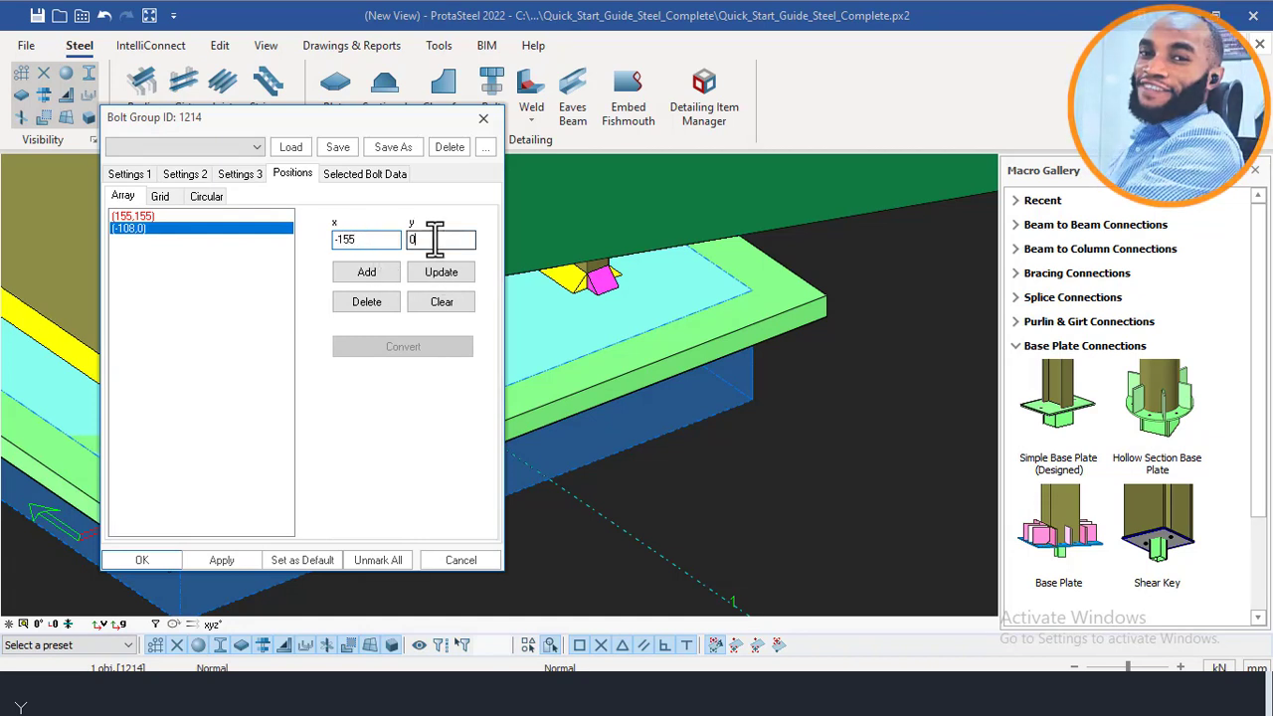
{"action": "type", "text": "155"}
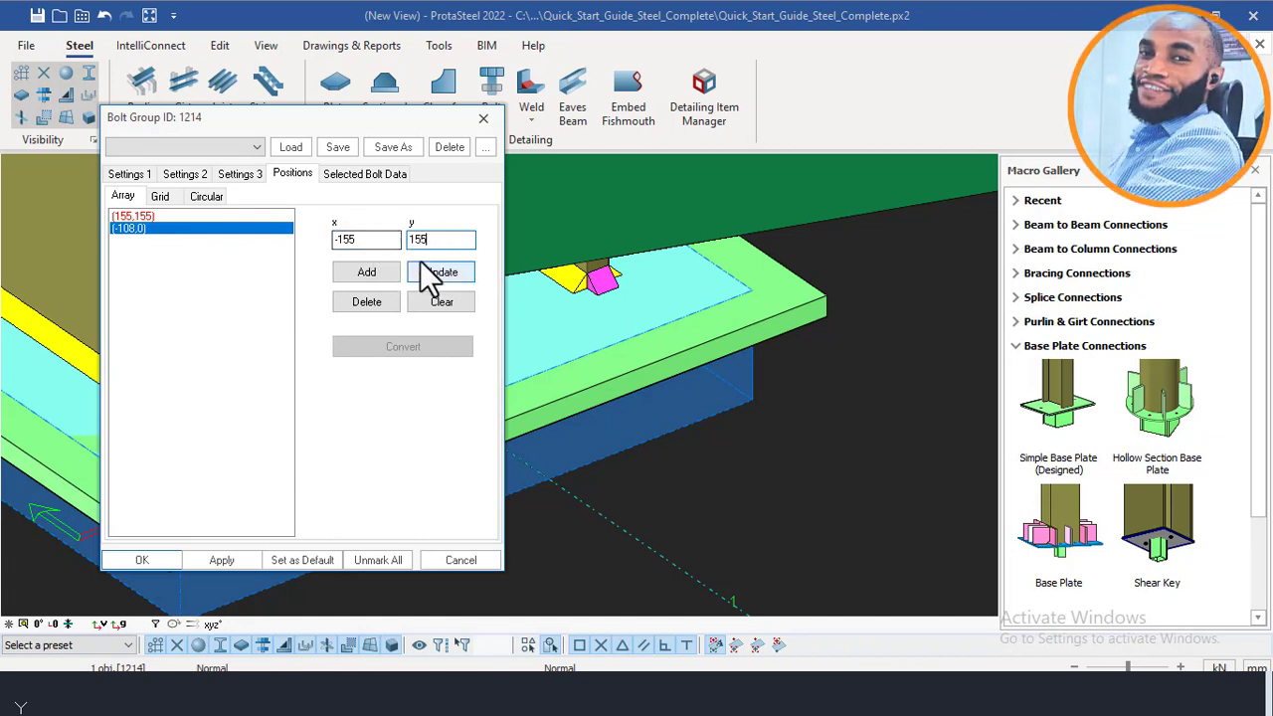
{"action": "left_click", "coordinate": [444, 279]}
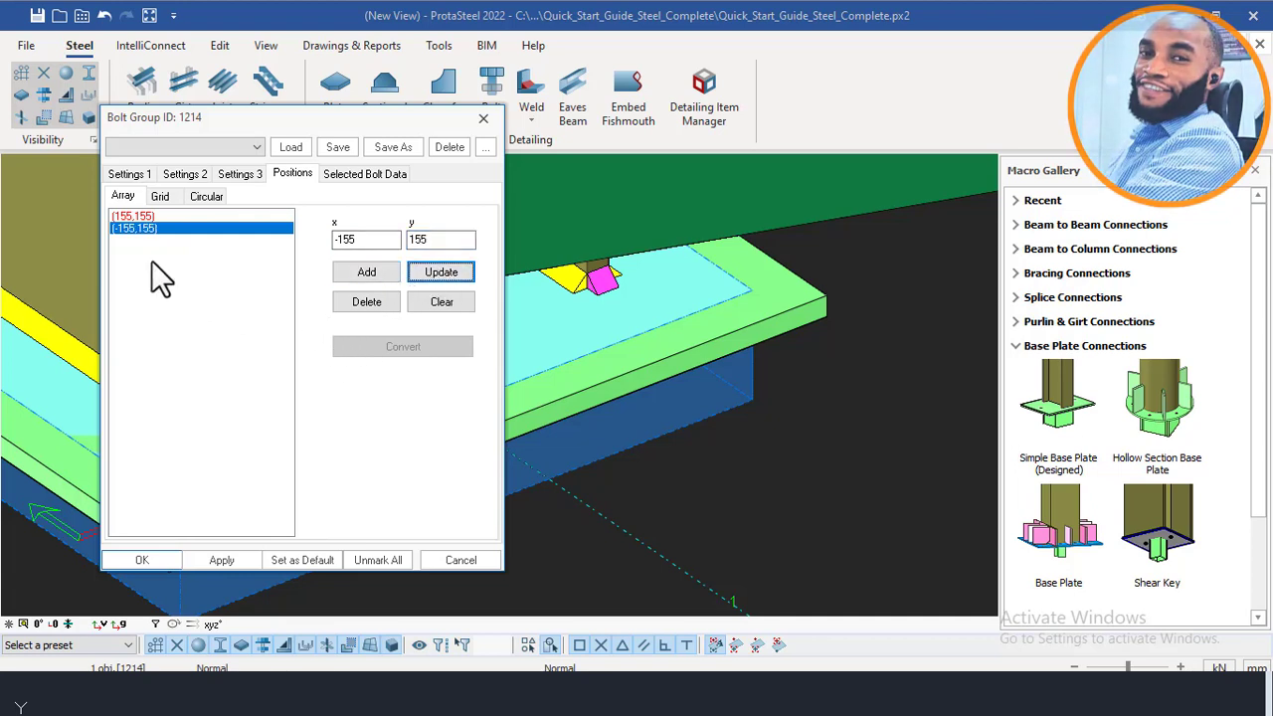
Add a third bolt position to the array and update it to x -155, y -155.
{"action": "left_click", "coordinate": [366, 268]}
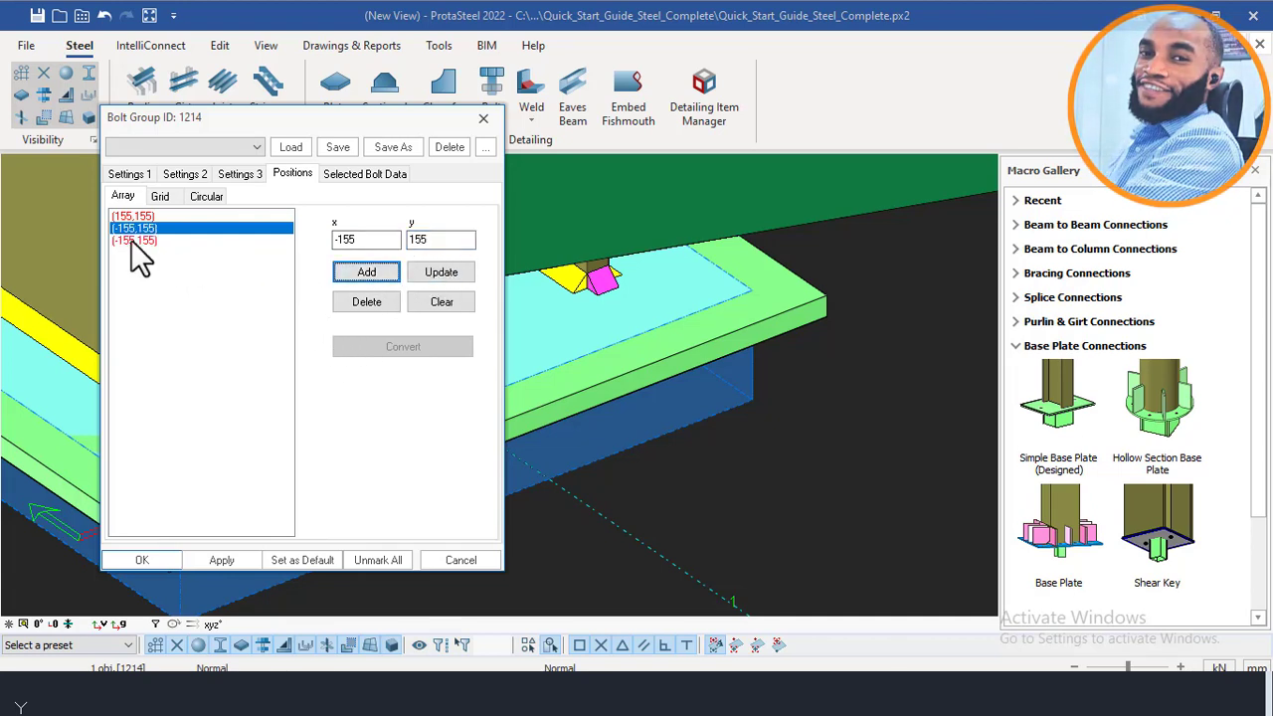
{"action": "left_click", "coordinate": [134, 241]}
{"action": "left_click", "coordinate": [414, 240]}
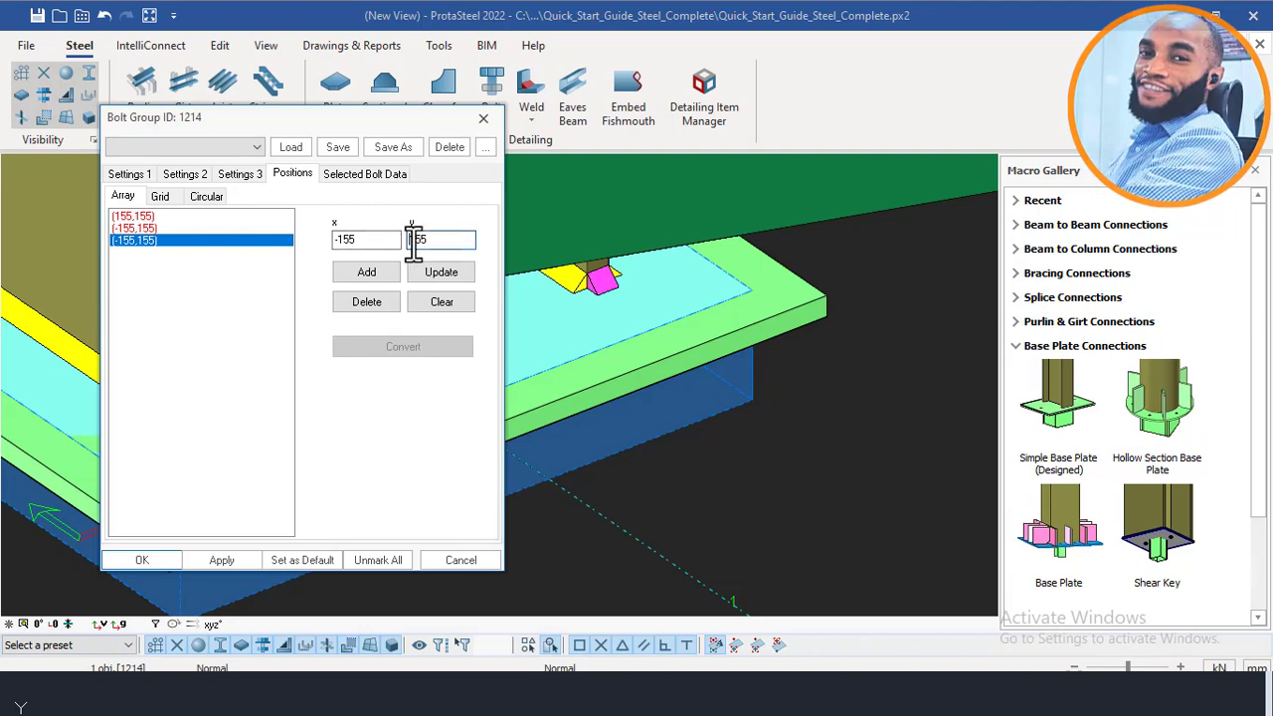
{"action": "type", "text": "-"}
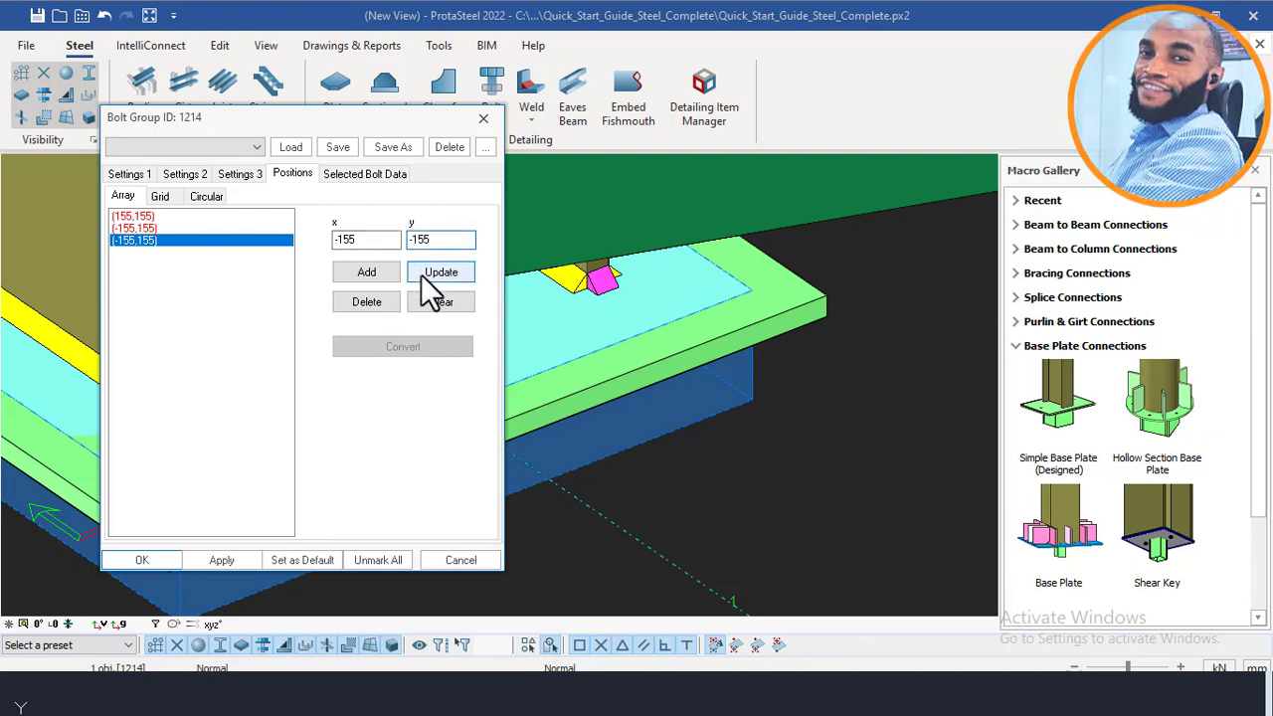
{"action": "left_click", "coordinate": [420, 274]}
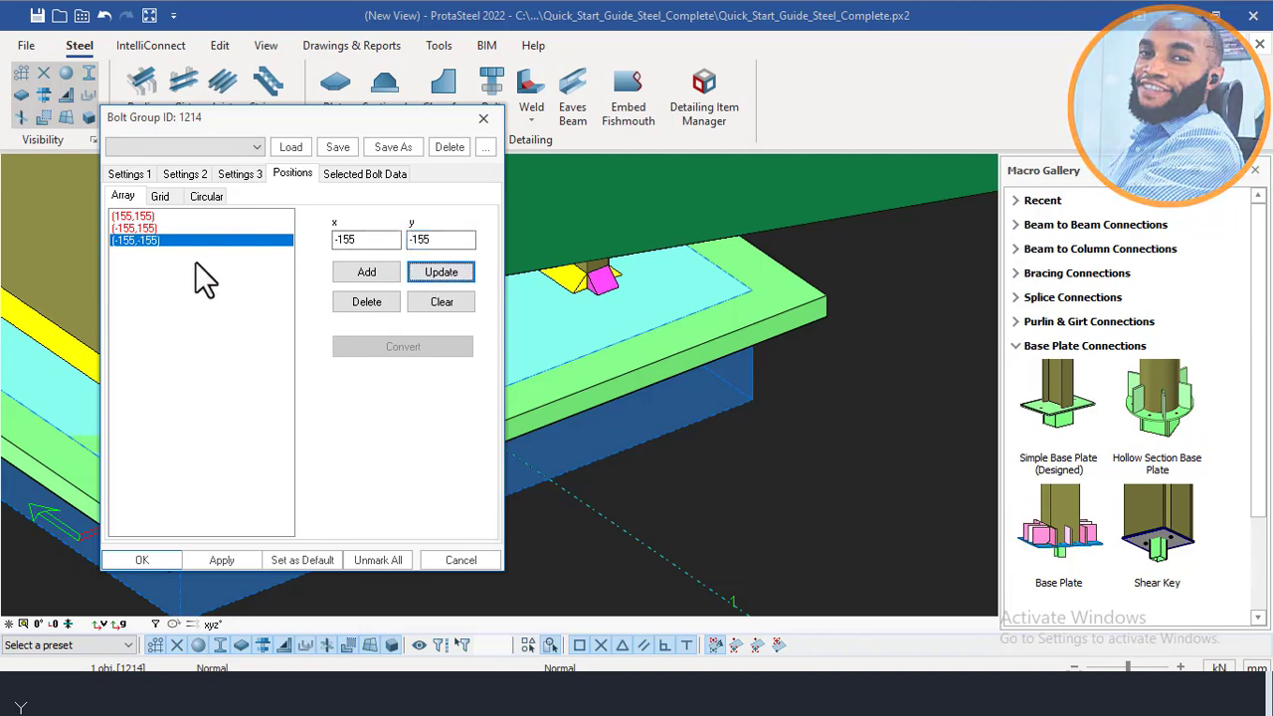
Add a fourth bolt position at x 155, y -155, then apply the hole group changes and close the properties.
{"action": "left_click", "coordinate": [376, 277]}
{"action": "left_click", "coordinate": [129, 253]}
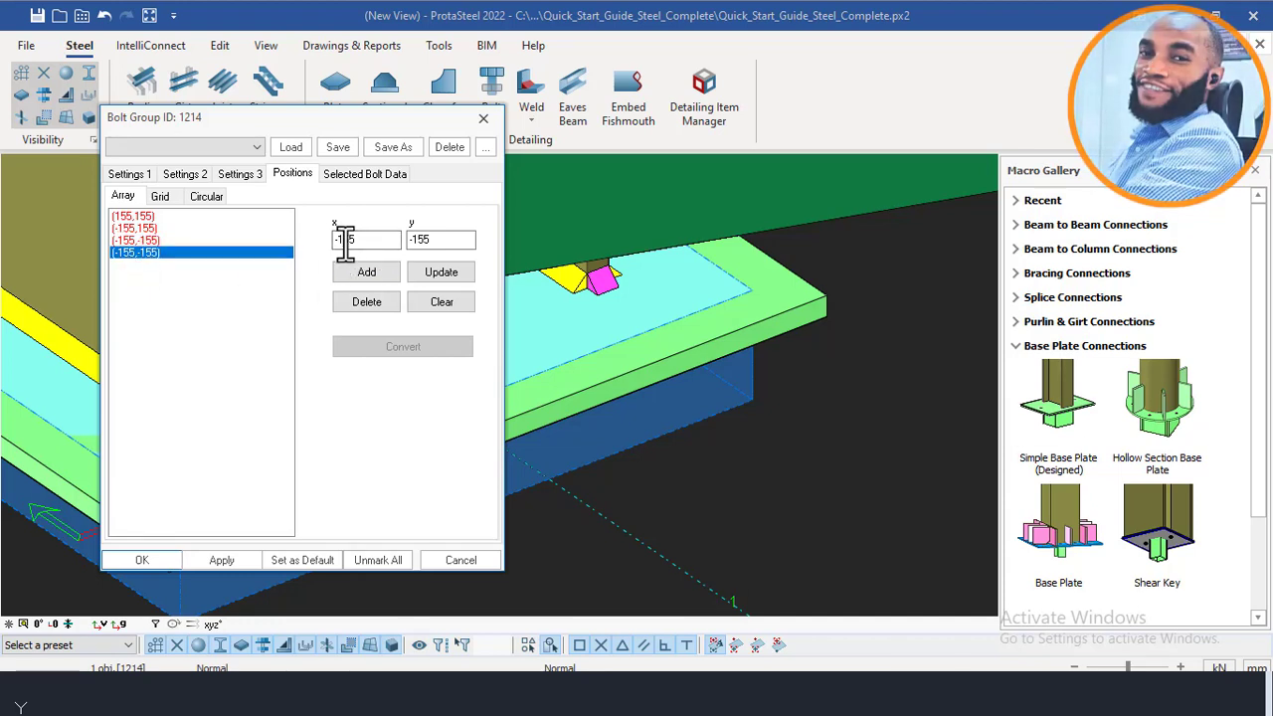
{"action": "left_click", "coordinate": [342, 239]}
{"action": "key", "text": "BackSpace"}
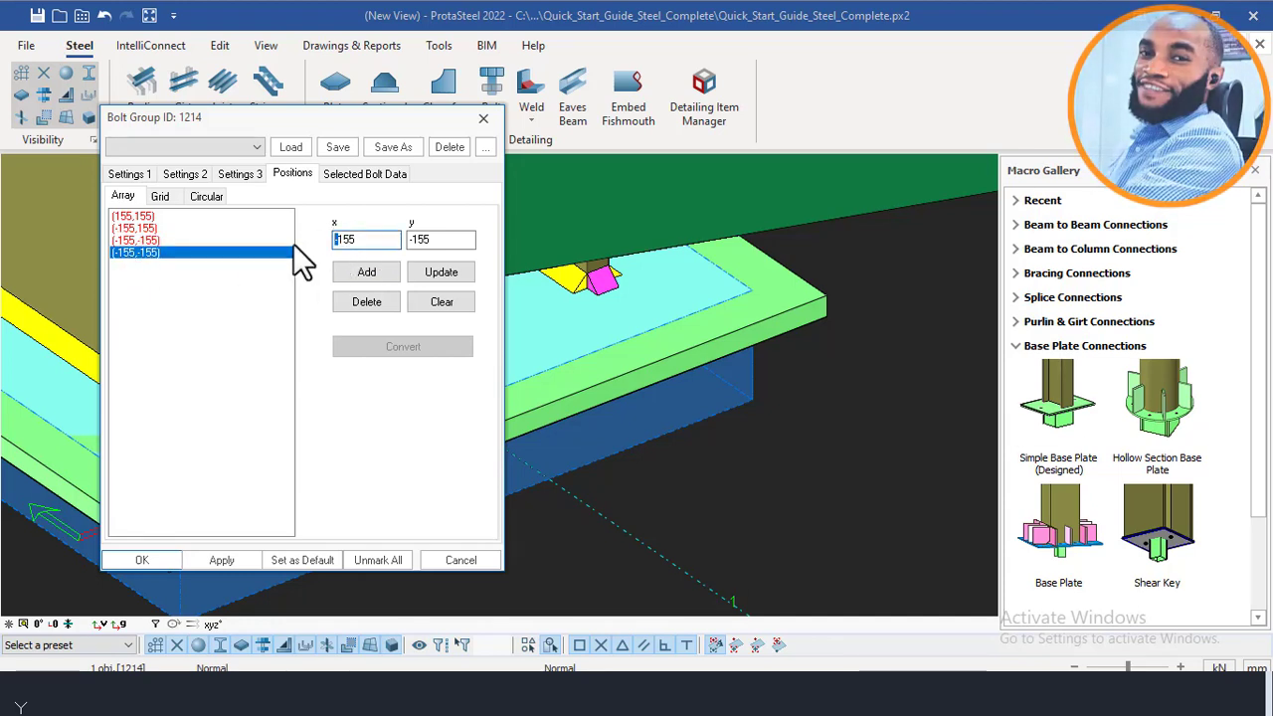
{"action": "left_click", "coordinate": [433, 270]}
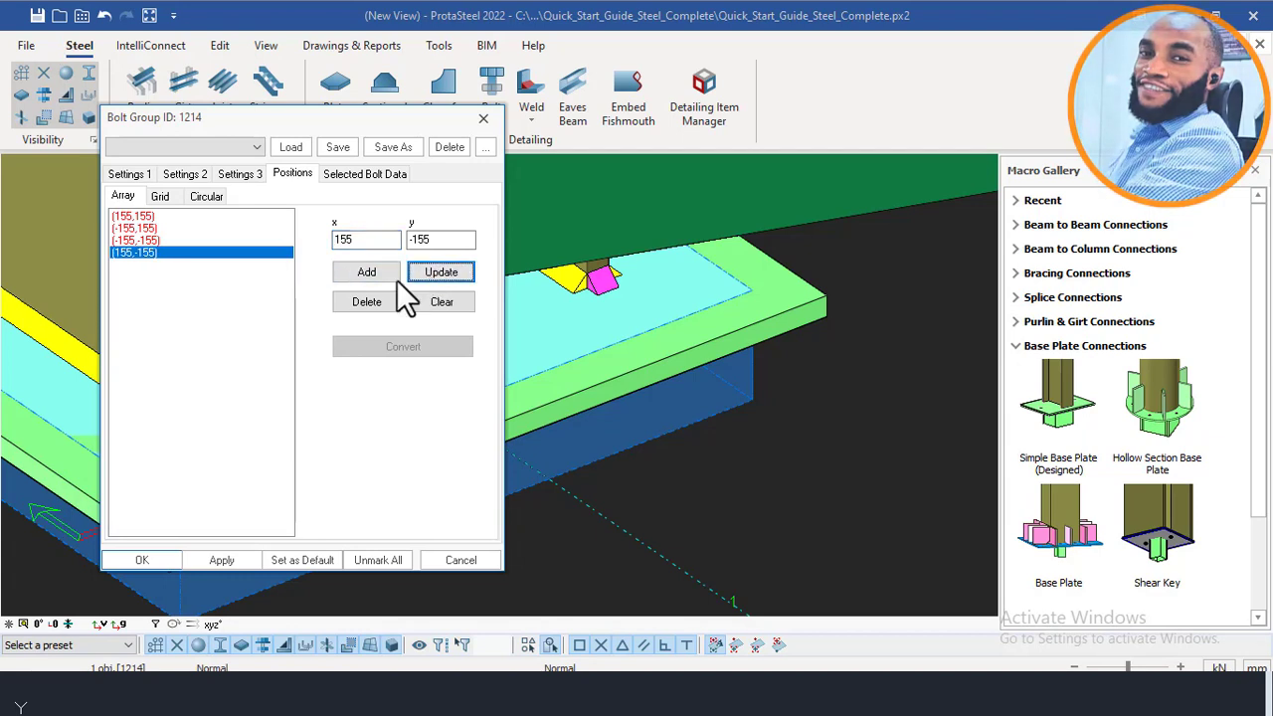
{"action": "left_click", "coordinate": [215, 555]}
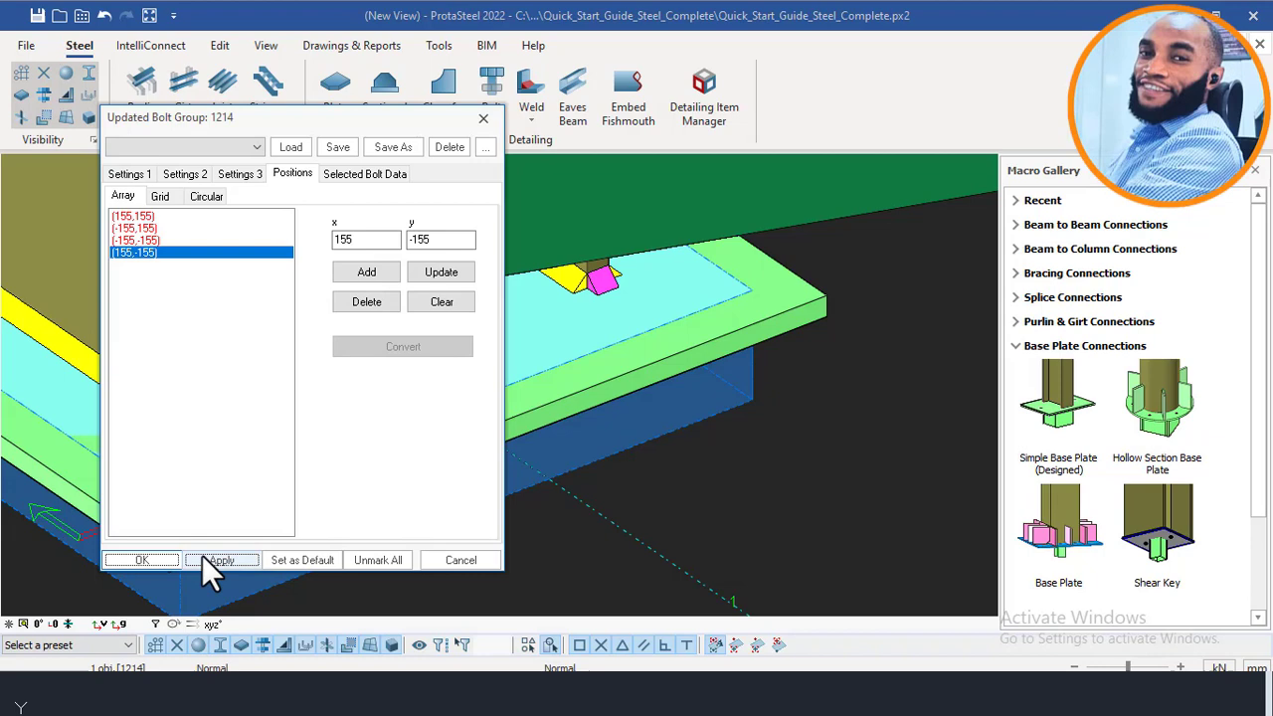
{"action": "left_click", "coordinate": [140, 560]}
Examine the base plate from several angles to check the hole positions at its corners.
{"action": "scroll", "coordinate": [489, 361], "scroll_direction": "down", "scroll_amount": 3}
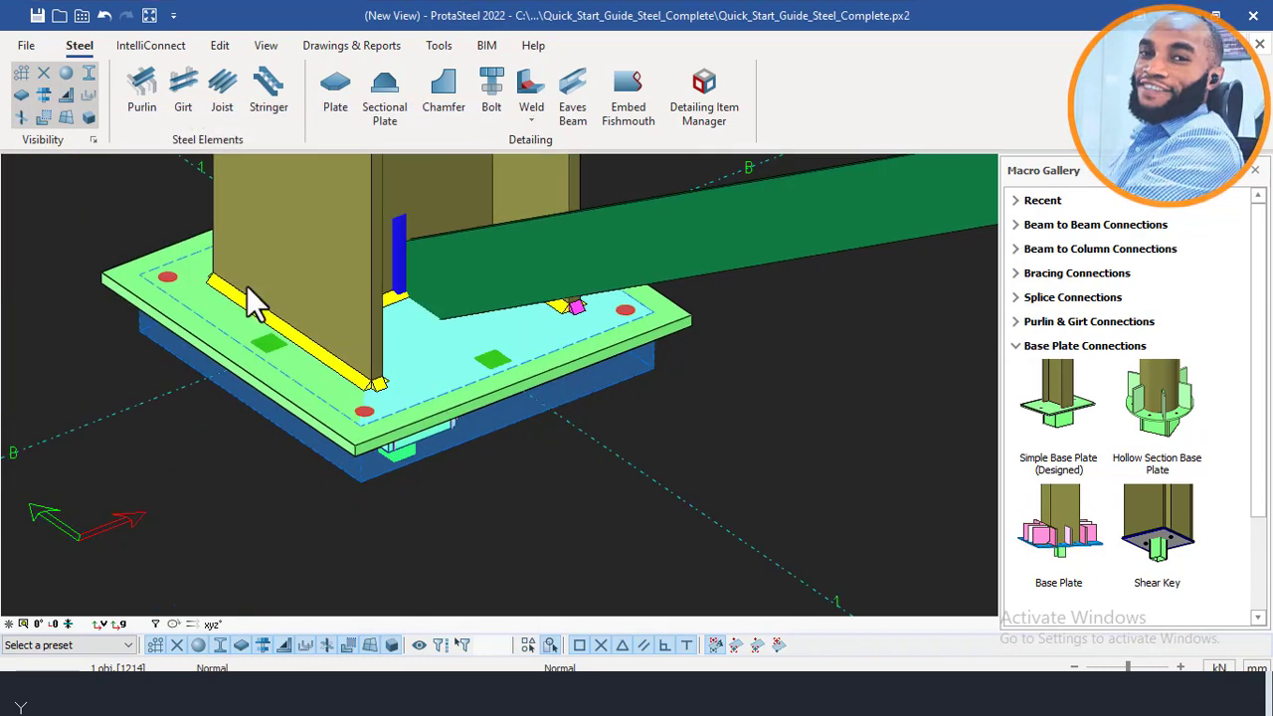
{"action": "scroll", "coordinate": [150, 277], "scroll_direction": "up", "scroll_amount": 5}
{"action": "scroll", "coordinate": [179, 285], "scroll_direction": "down", "scroll_amount": 2}
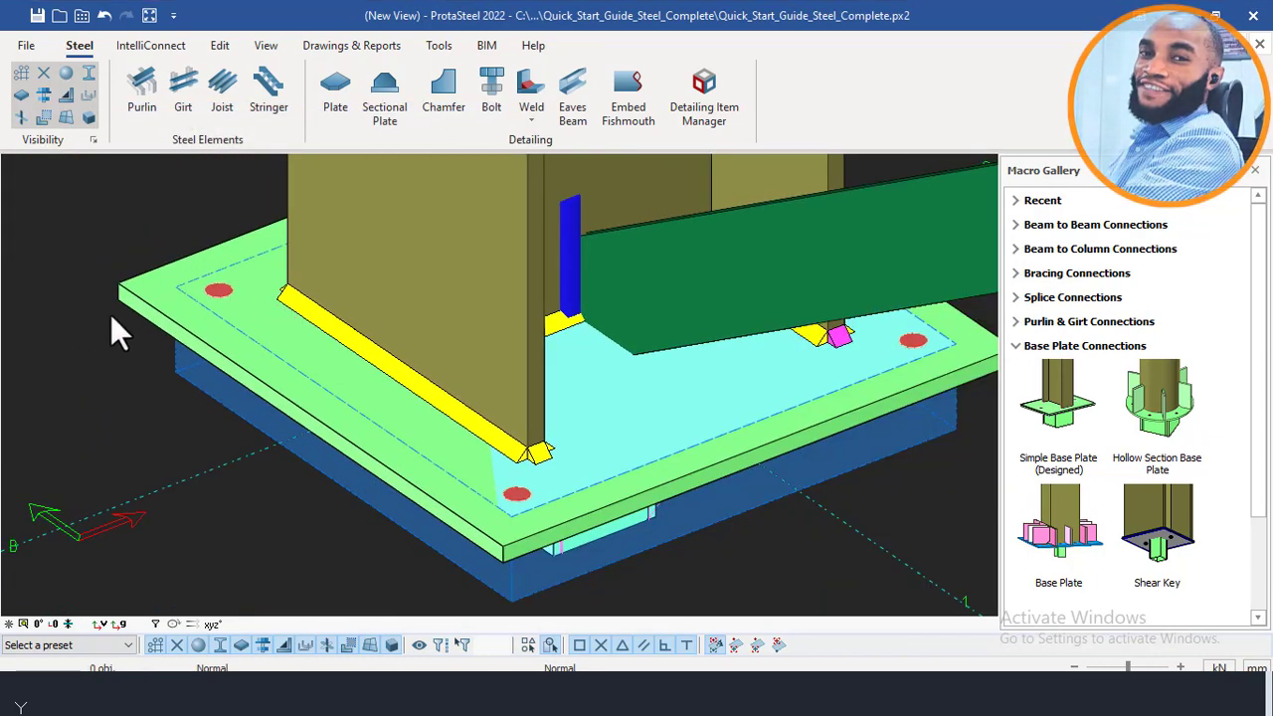
{"action": "scroll", "coordinate": [189, 286], "scroll_direction": "down", "scroll_amount": 2}
{"action": "scroll", "coordinate": [164, 248], "scroll_direction": "down", "scroll_amount": 2}
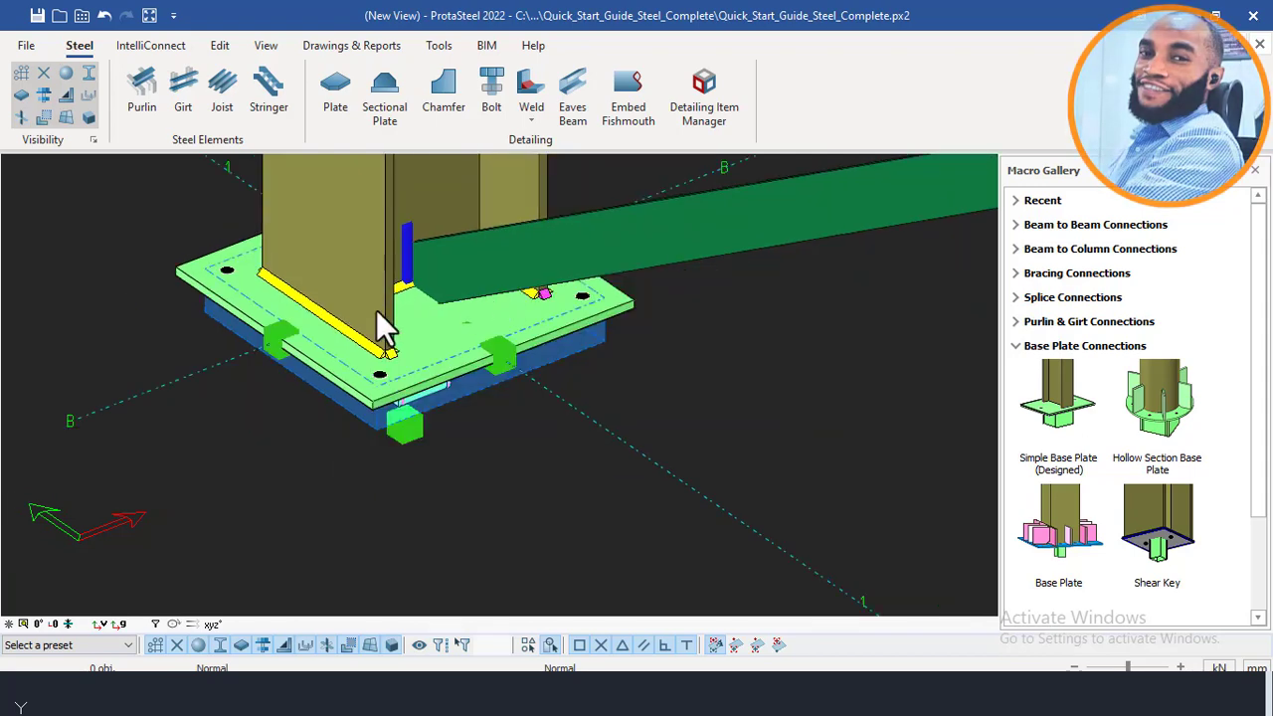
{"action": "left_click", "coordinate": [329, 347]}
{"action": "middle_click_drag", "start_coordinate": [303, 316], "coordinate": [373, 336]}
{"action": "scroll", "coordinate": [578, 402], "scroll_direction": "up", "scroll_amount": 3}
{"action": "middle_click_drag", "start_coordinate": [576, 402], "coordinate": [437, 381]}
{"action": "scroll", "coordinate": [429, 365], "scroll_direction": "down", "scroll_amount": 2}
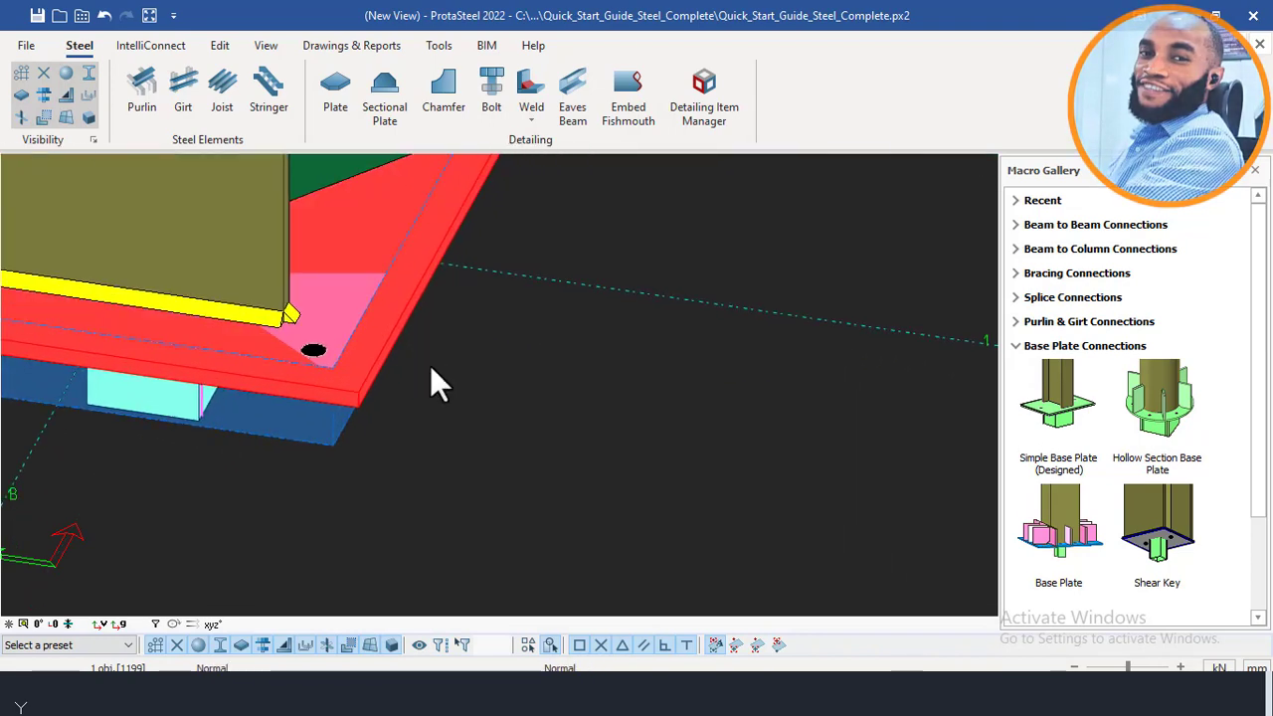
{"action": "left_click", "coordinate": [430, 365]}
{"action": "scroll", "coordinate": [498, 364], "scroll_direction": "down", "scroll_amount": 3}
{"action": "middle_click_drag", "start_coordinate": [510, 356], "coordinate": [449, 361]}
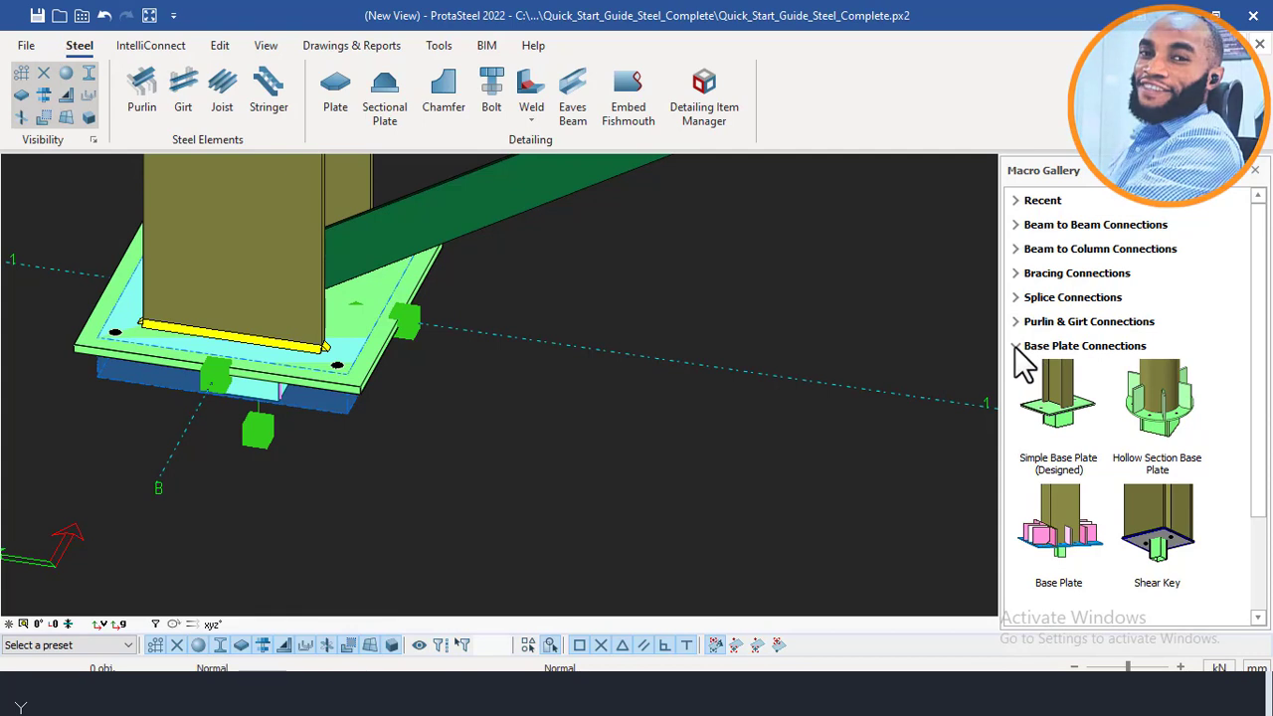
Place an Anchor Bolt macro from Miscellaneous Steel Detailing at the centre of the base plate's front corner hole.
{"action": "left_click", "coordinate": [1016, 346]}
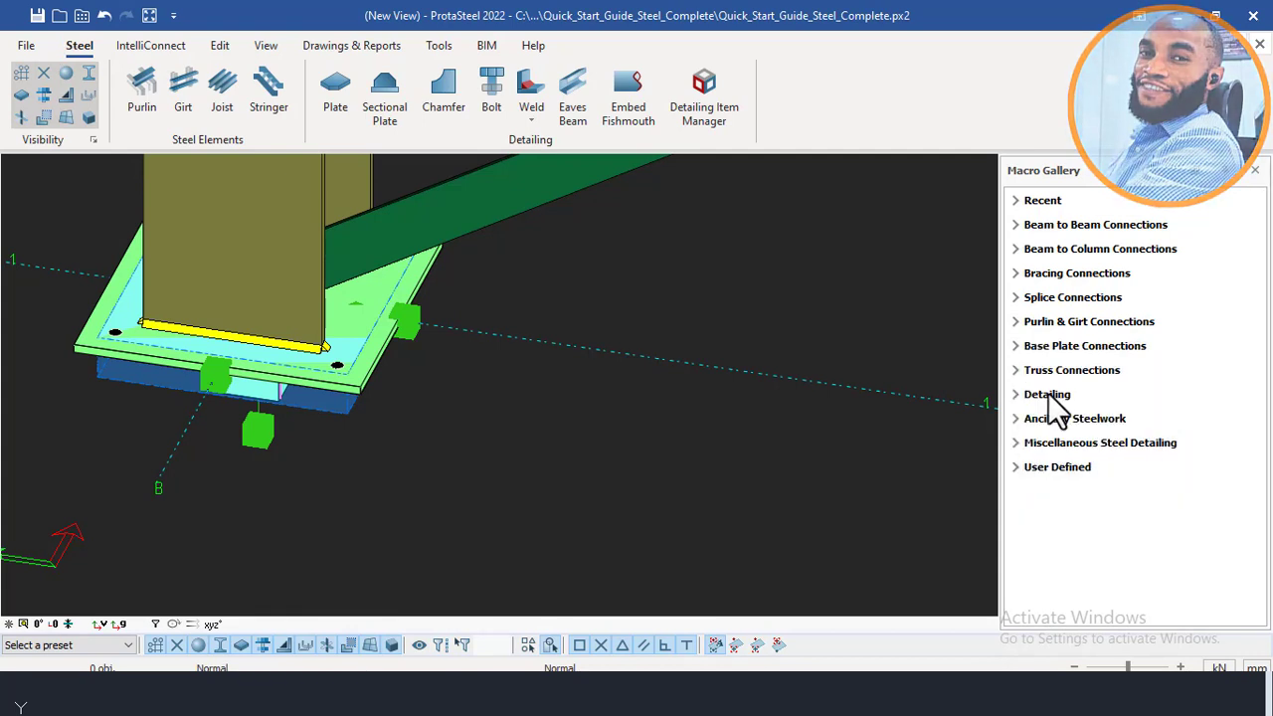
{"action": "left_click", "coordinate": [1017, 447]}
{"action": "scroll", "coordinate": [1035, 437], "scroll_direction": "down", "scroll_amount": 3}
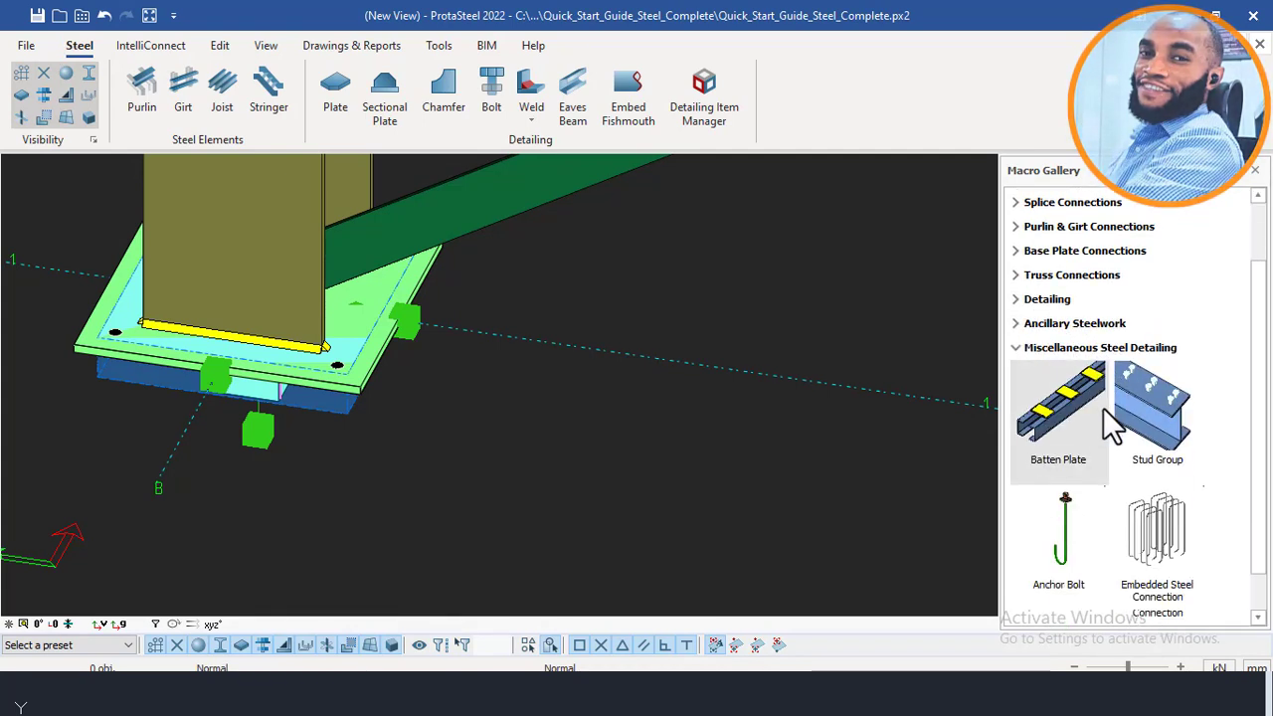
{"action": "mouse_move", "coordinate": [1065, 522]}
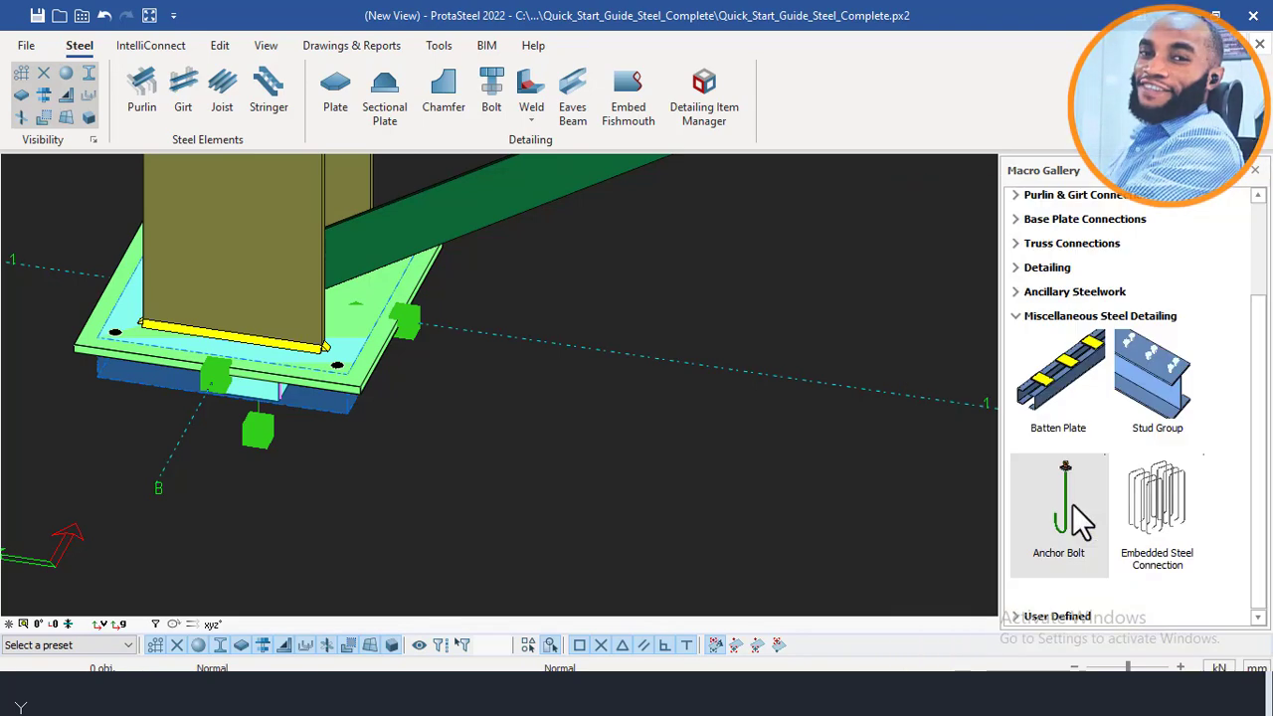
{"action": "left_click", "coordinate": [1074, 505]}
{"action": "scroll", "coordinate": [335, 362], "scroll_direction": "up", "scroll_amount": 4}
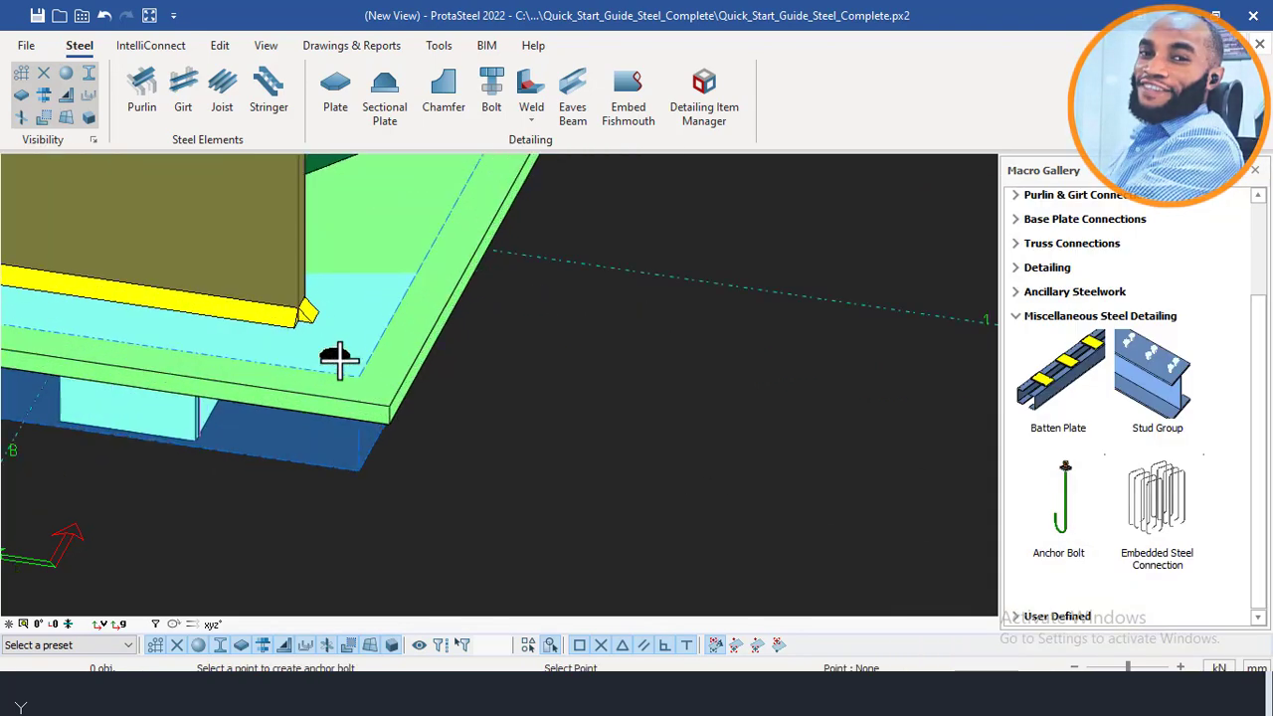
{"action": "scroll", "coordinate": [340, 360], "scroll_direction": "up", "scroll_amount": 4}
{"action": "scroll", "coordinate": [338, 361], "scroll_direction": "down", "scroll_amount": 4}
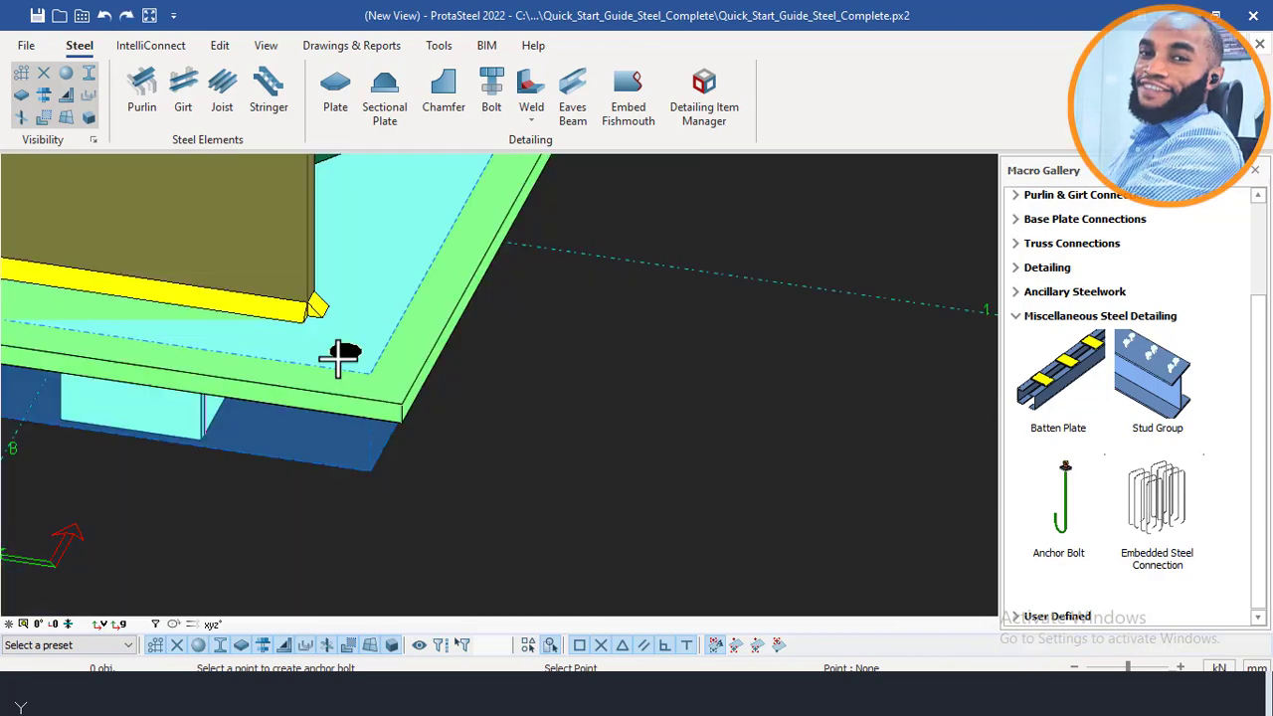
{"action": "scroll", "coordinate": [340, 358], "scroll_direction": "up", "scroll_amount": 3}
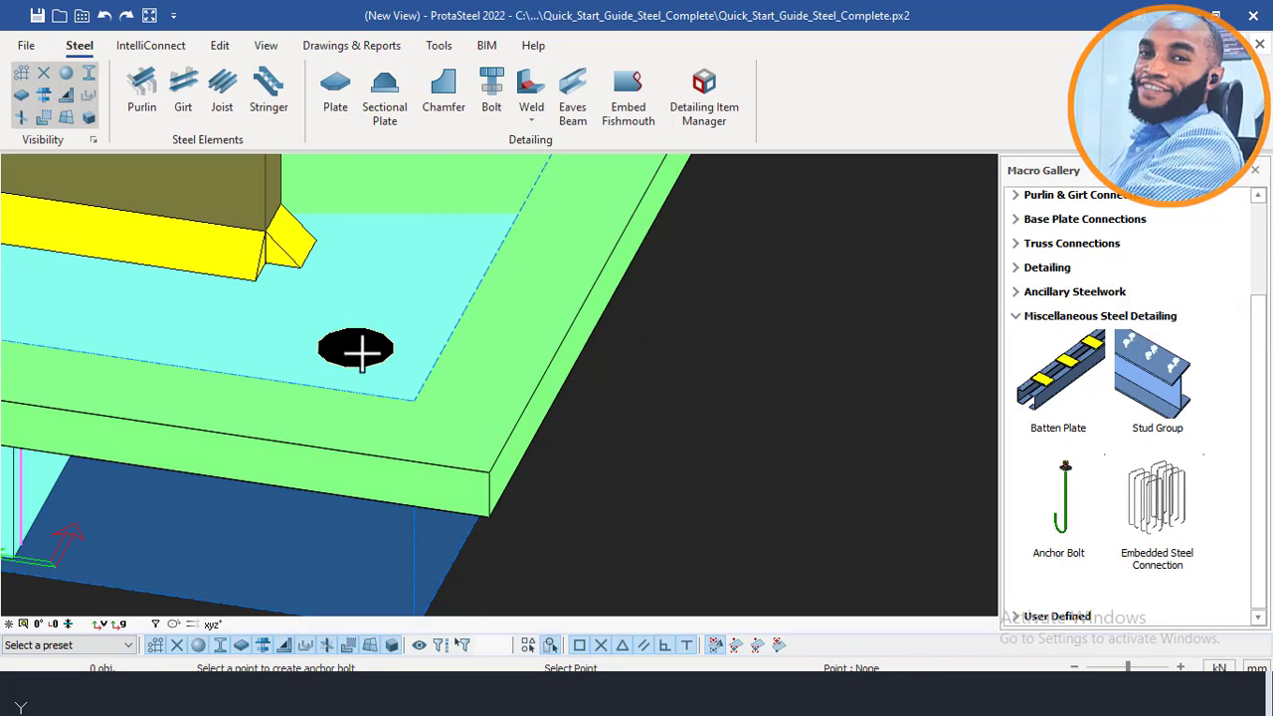
{"action": "scroll", "coordinate": [346, 360], "scroll_direction": "down", "scroll_amount": 1}
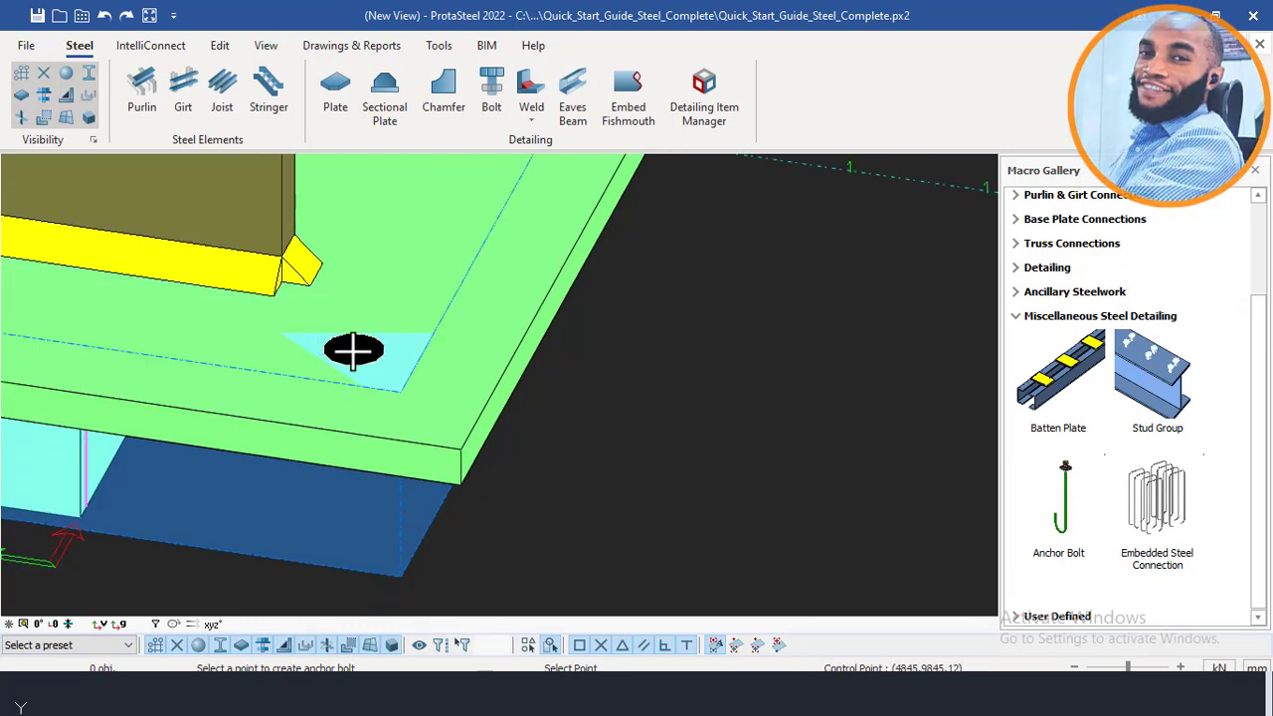
{"action": "left_click", "coordinate": [353, 350]}
{"action": "scroll", "coordinate": [463, 341], "scroll_direction": "down", "scroll_amount": 2}
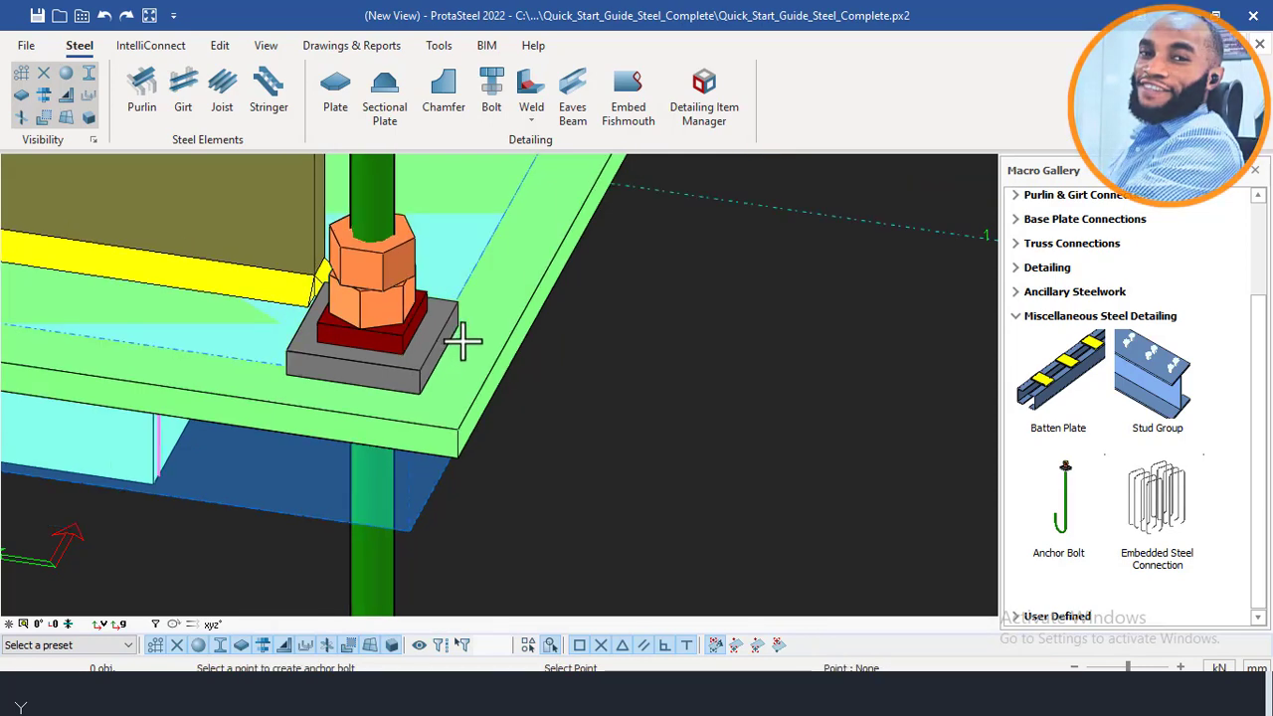
{"action": "scroll", "coordinate": [497, 348], "scroll_direction": "down", "scroll_amount": 1}
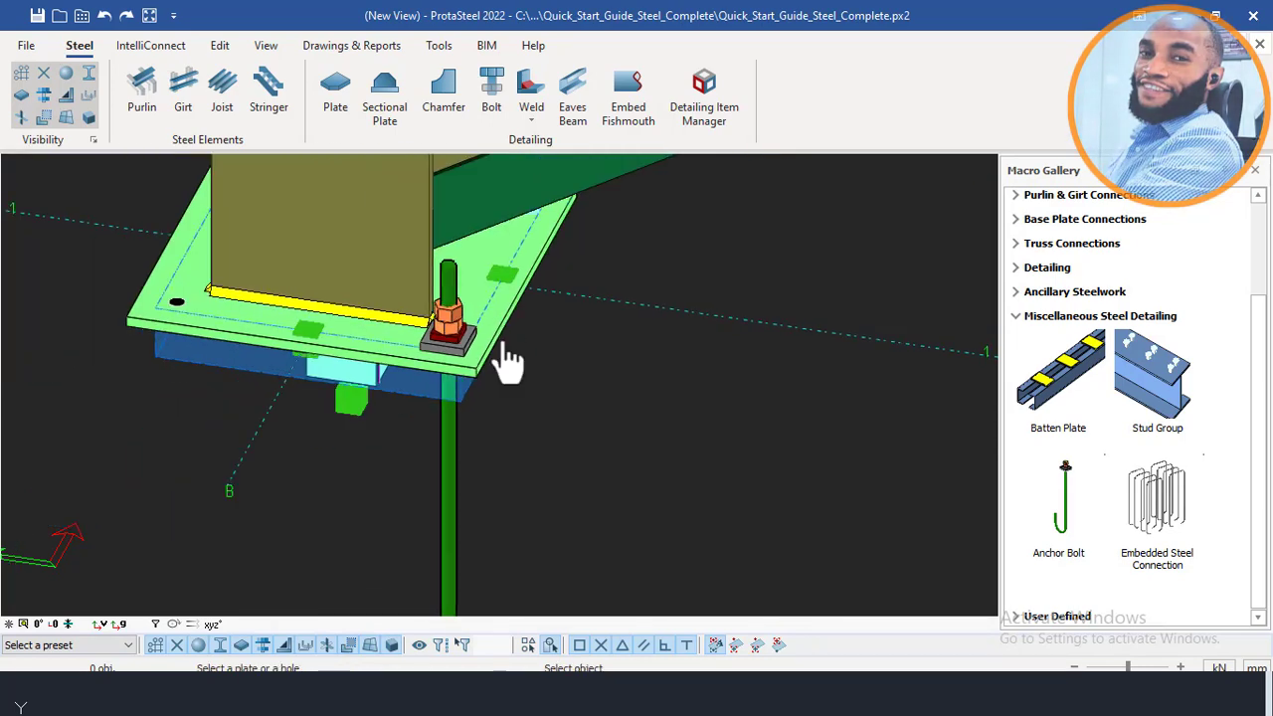
Inspect the new anchor bolt, open its geometry properties, and enter a bolt tolerance of 2.
{"action": "left_click", "coordinate": [451, 460]}
{"action": "scroll", "coordinate": [485, 403], "scroll_direction": "down", "scroll_amount": 2}
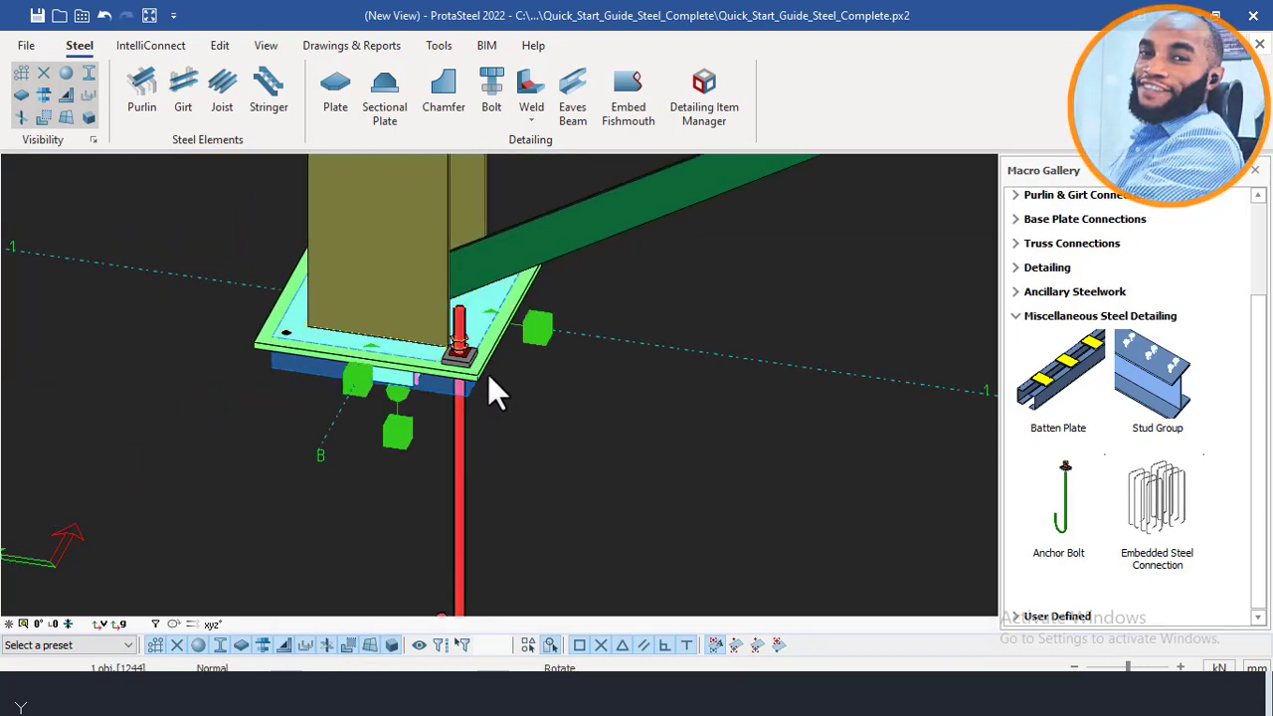
{"action": "middle_click_drag", "start_coordinate": [488, 376], "coordinate": [503, 337]}
{"action": "scroll", "coordinate": [481, 388], "scroll_direction": "up", "scroll_amount": 3}
{"action": "scroll", "coordinate": [481, 380], "scroll_direction": "up", "scroll_amount": 2}
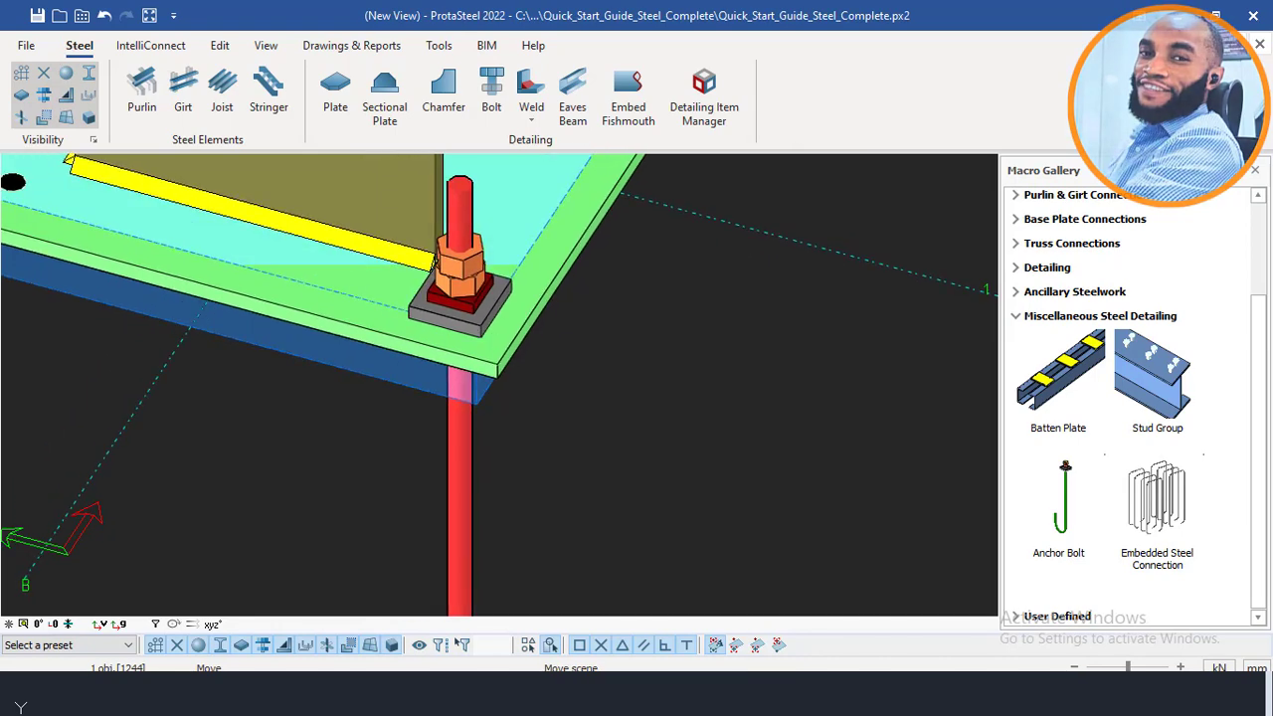
{"action": "scroll", "coordinate": [494, 330], "scroll_direction": "down", "scroll_amount": 5}
{"action": "middle_click_drag", "start_coordinate": [524, 402], "coordinate": [391, 376]}
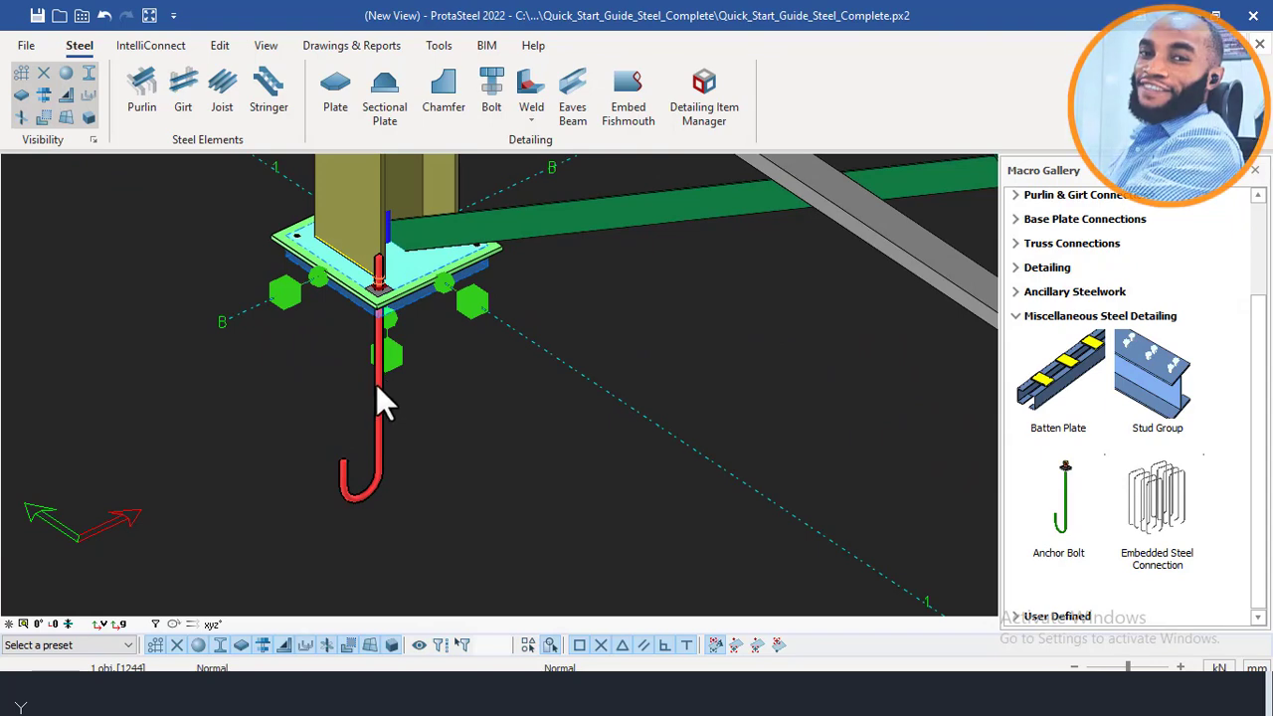
{"action": "double_click", "coordinate": [378, 388]}
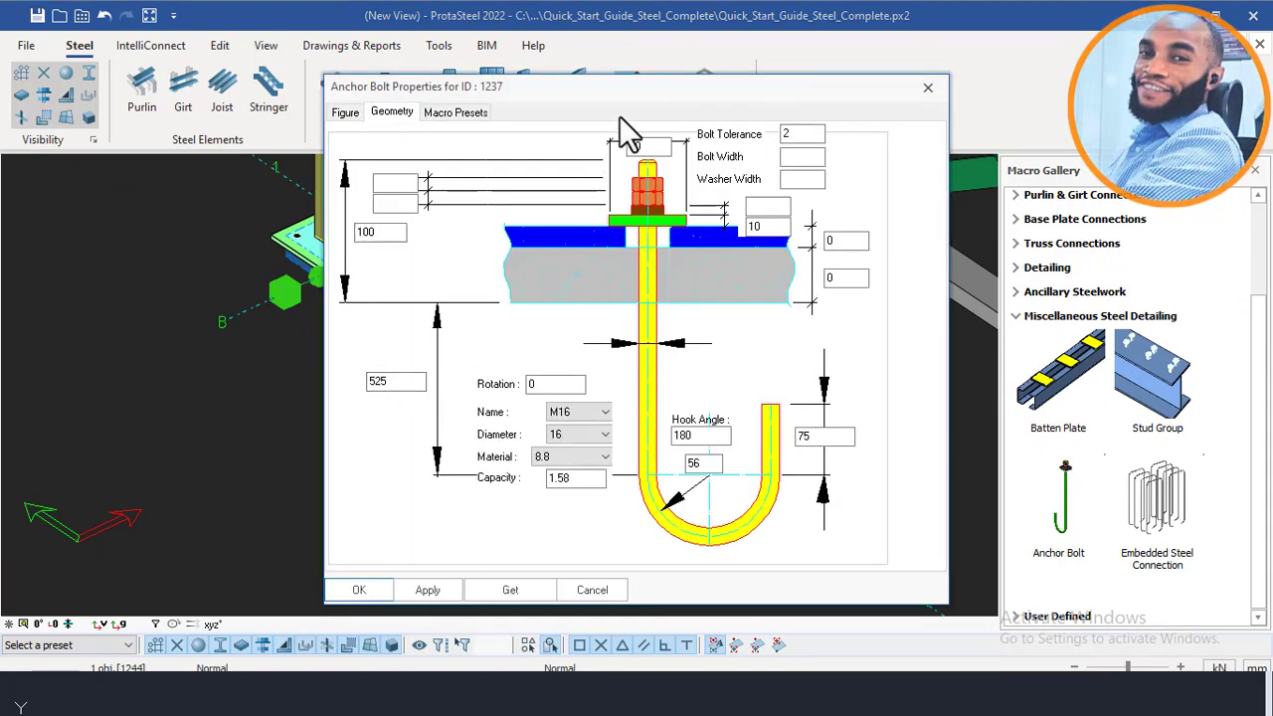
{"action": "left_click_drag", "start_coordinate": [663, 87], "coordinate": [433, 34]}
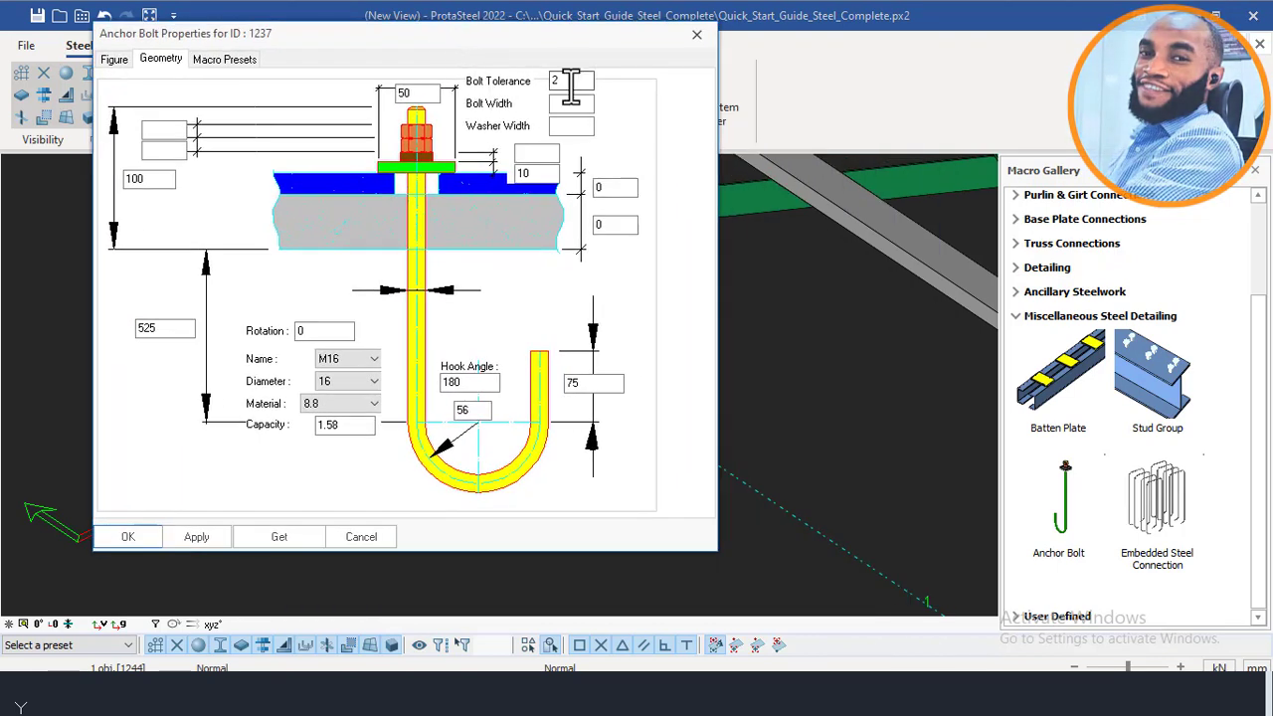
{"action": "type", "text": "2"}
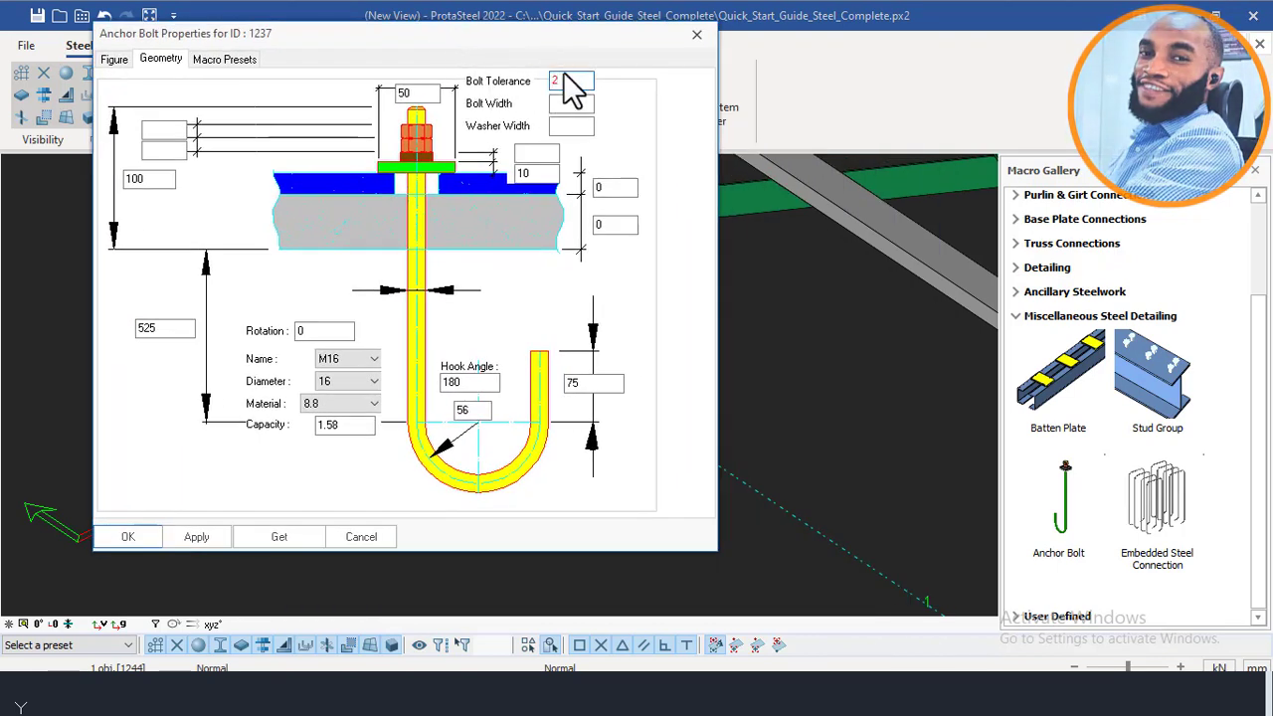
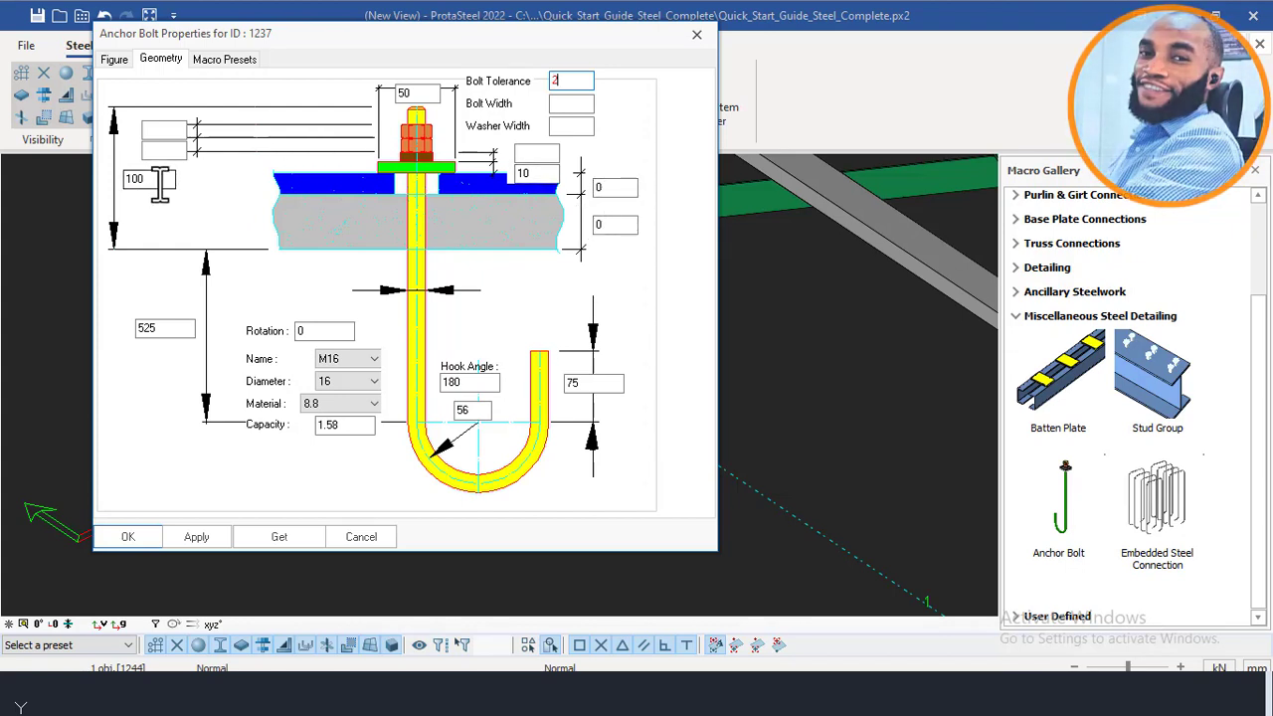
Try an embedded length of 550 and the M20 bolt size in the anchor bolt's geometry properties.
{"action": "left_click", "coordinate": [139, 179]}
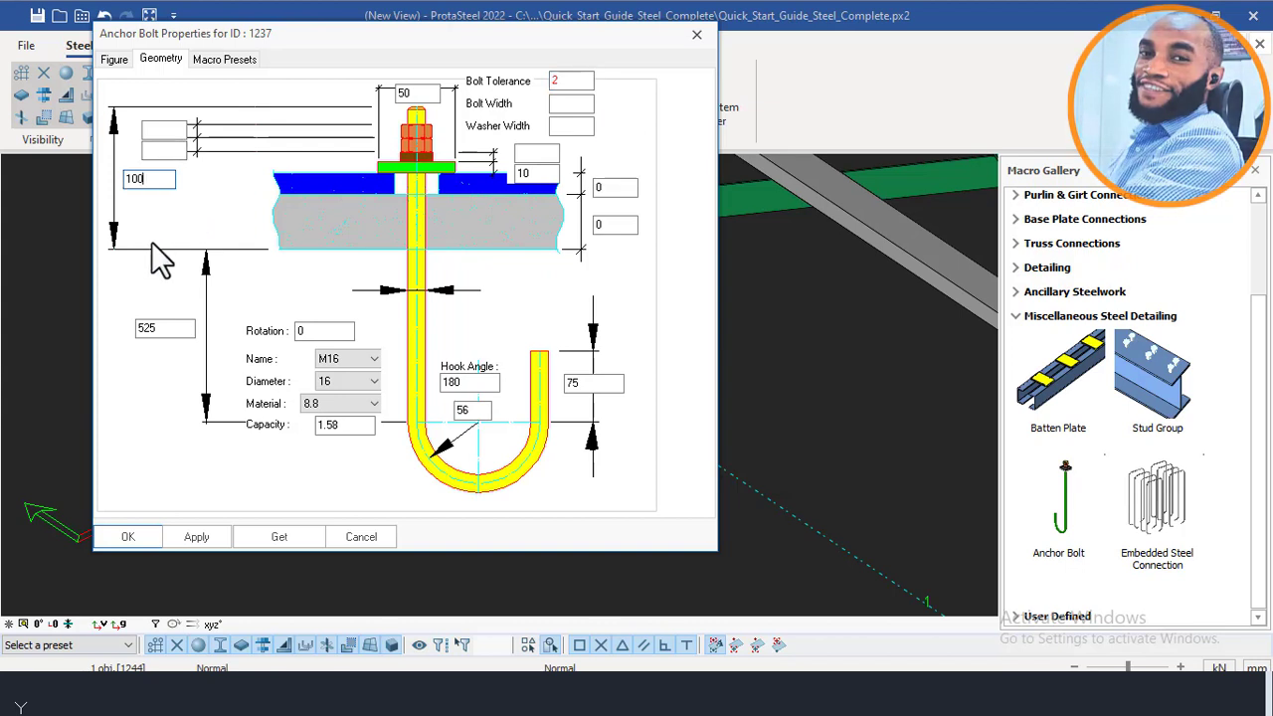
{"action": "left_click", "coordinate": [176, 328]}
{"action": "key", "text": "BackSpace"}
{"action": "key", "text": "BackSpace"}
{"action": "left_click", "coordinate": [365, 361]}
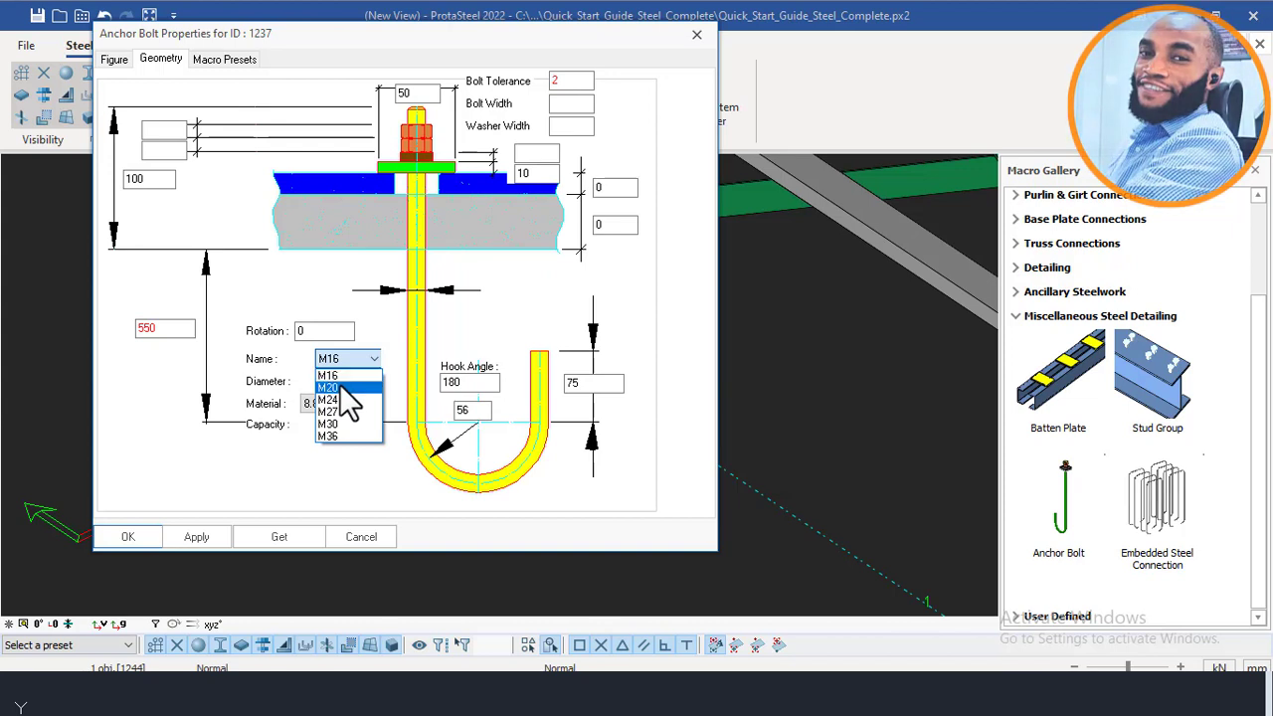
{"action": "left_click", "coordinate": [341, 387]}
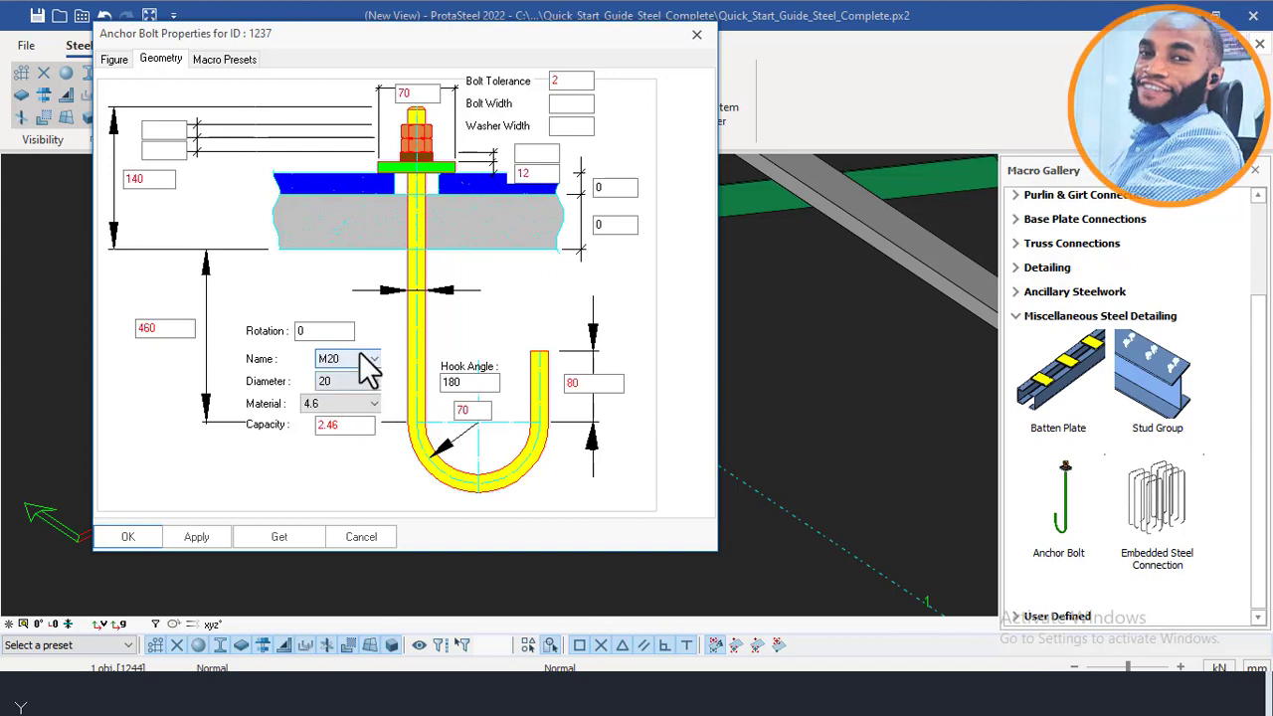
Set the anchor bolt's name to M16 and its material to 8.8, then confirm the properties.
{"action": "left_click", "coordinate": [360, 359]}
{"action": "left_click", "coordinate": [338, 374]}
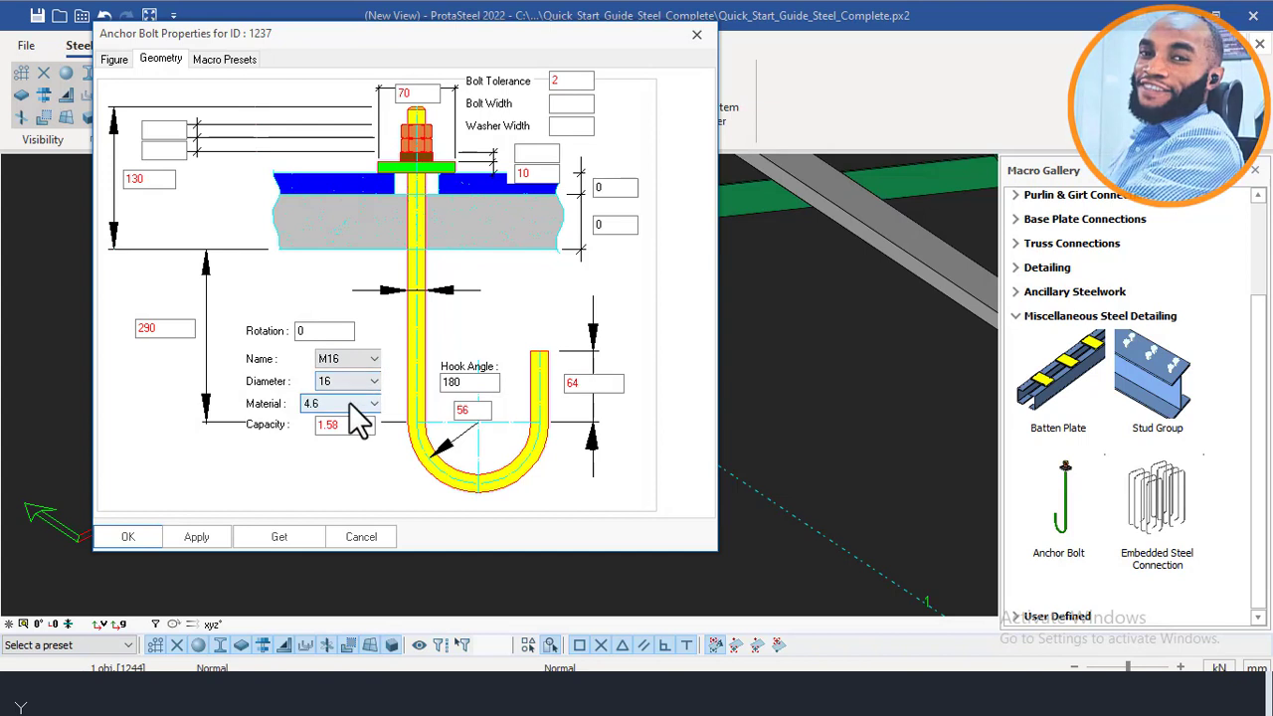
{"action": "left_click", "coordinate": [349, 401]}
{"action": "left_click", "coordinate": [332, 430]}
{"action": "left_click", "coordinate": [131, 536]}
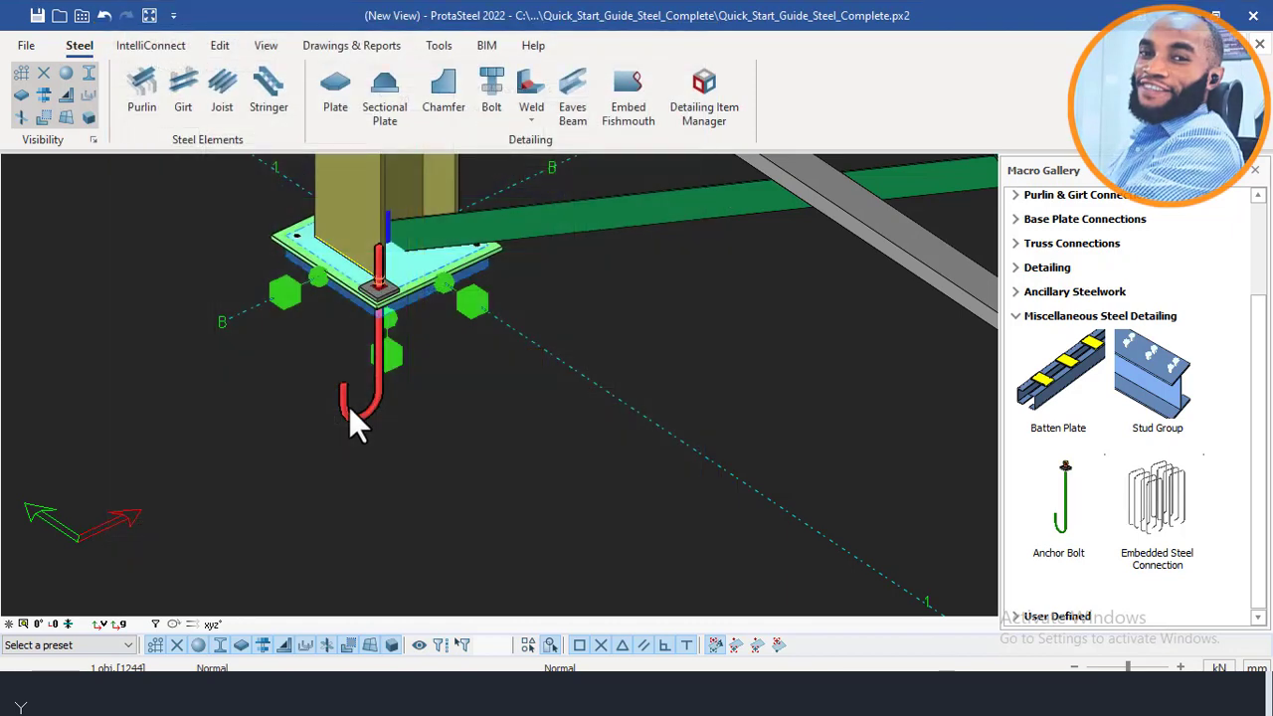
Examine the edited anchor bolt beneath the base plate from different distances and angles.
{"action": "scroll", "coordinate": [402, 292], "scroll_direction": "up", "scroll_amount": 2}
{"action": "scroll", "coordinate": [393, 296], "scroll_direction": "down", "scroll_amount": 3}
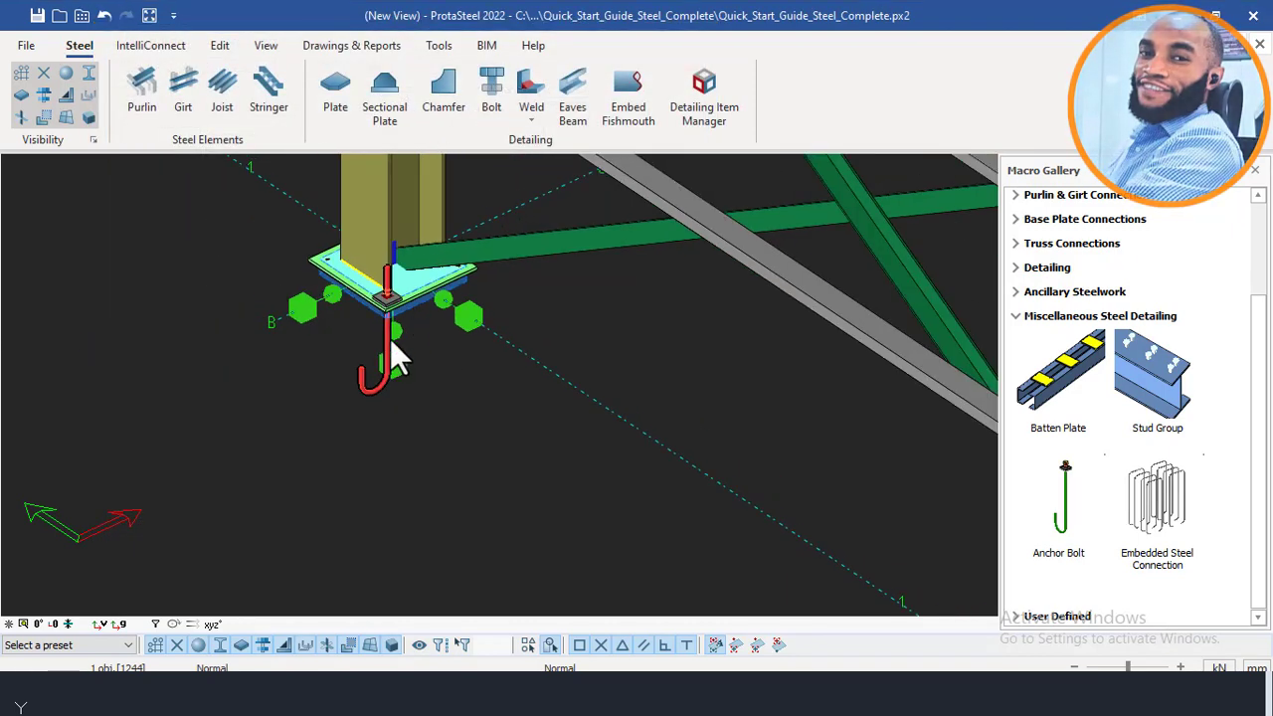
{"action": "scroll", "coordinate": [393, 349], "scroll_direction": "down", "scroll_amount": 1}
{"action": "scroll", "coordinate": [397, 354], "scroll_direction": "up", "scroll_amount": 2}
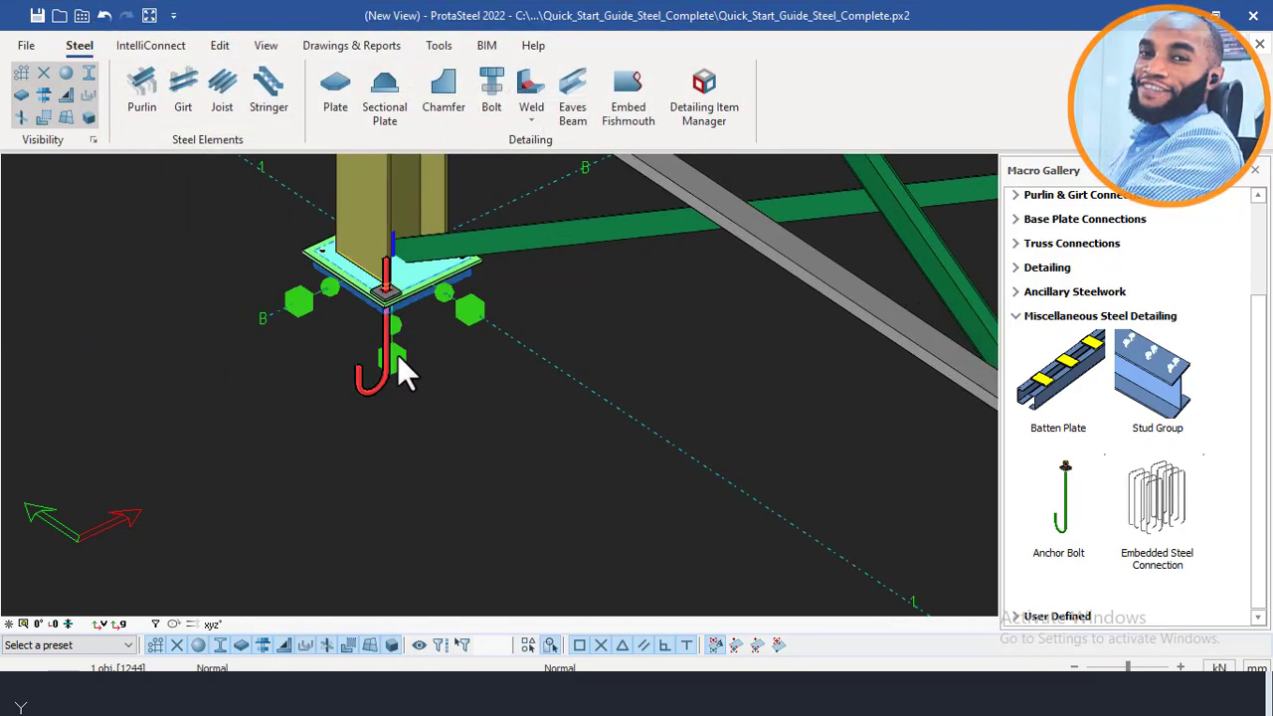
{"action": "left_click", "coordinate": [443, 362]}
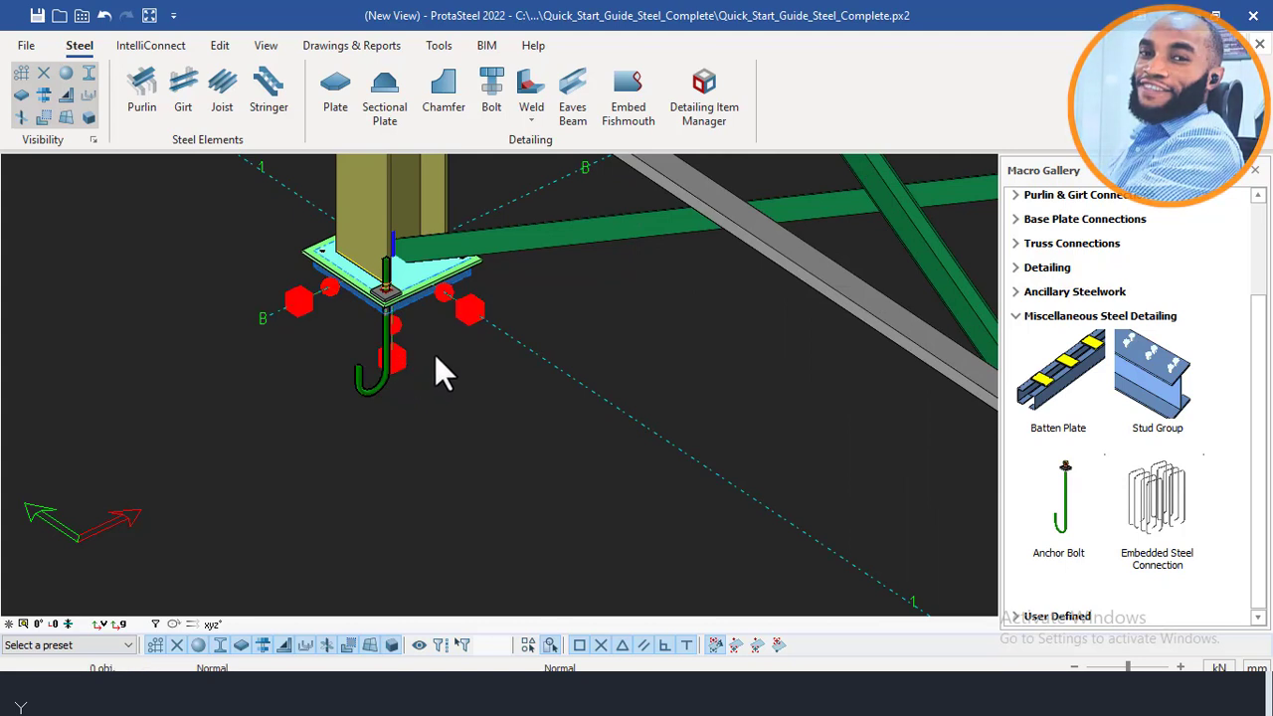
{"action": "scroll", "coordinate": [434, 356], "scroll_direction": "up", "scroll_amount": 1}
{"action": "left_click", "coordinate": [434, 356]}
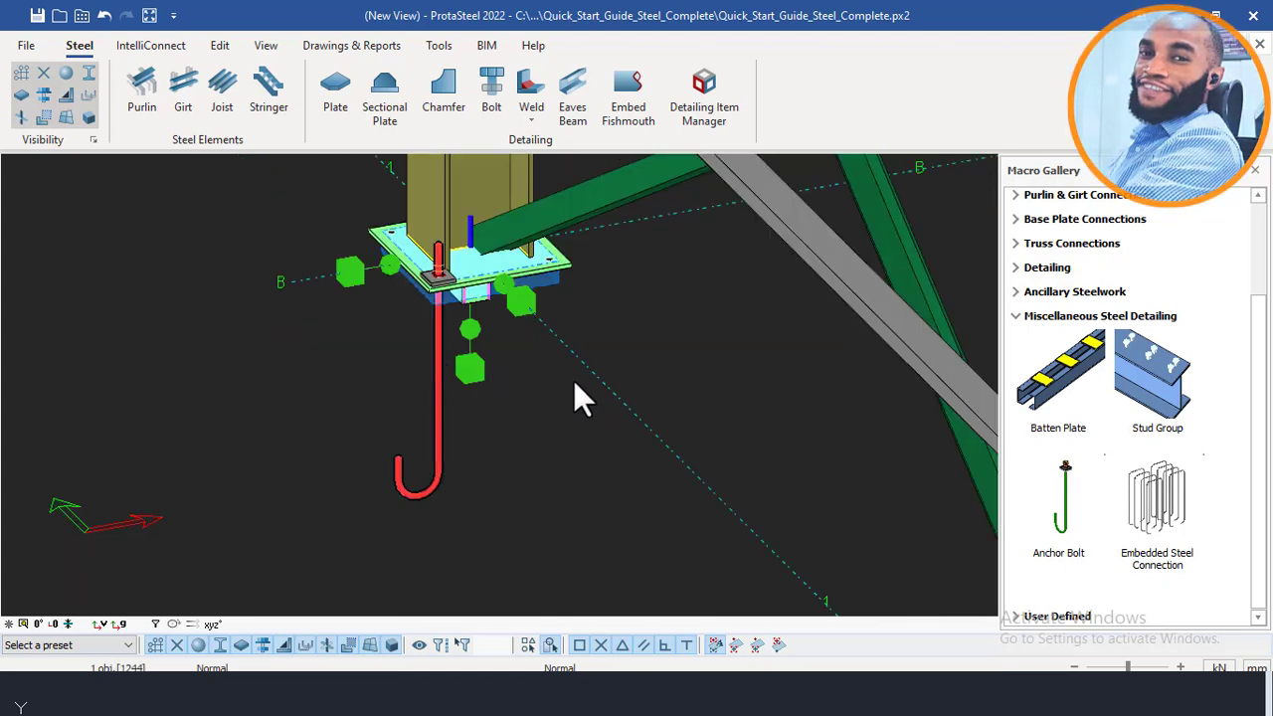
Place a second anchor bolt with the Anchor Bolt macro at the centre of the base plate's left corner hole.
{"action": "left_click", "coordinate": [1066, 525]}
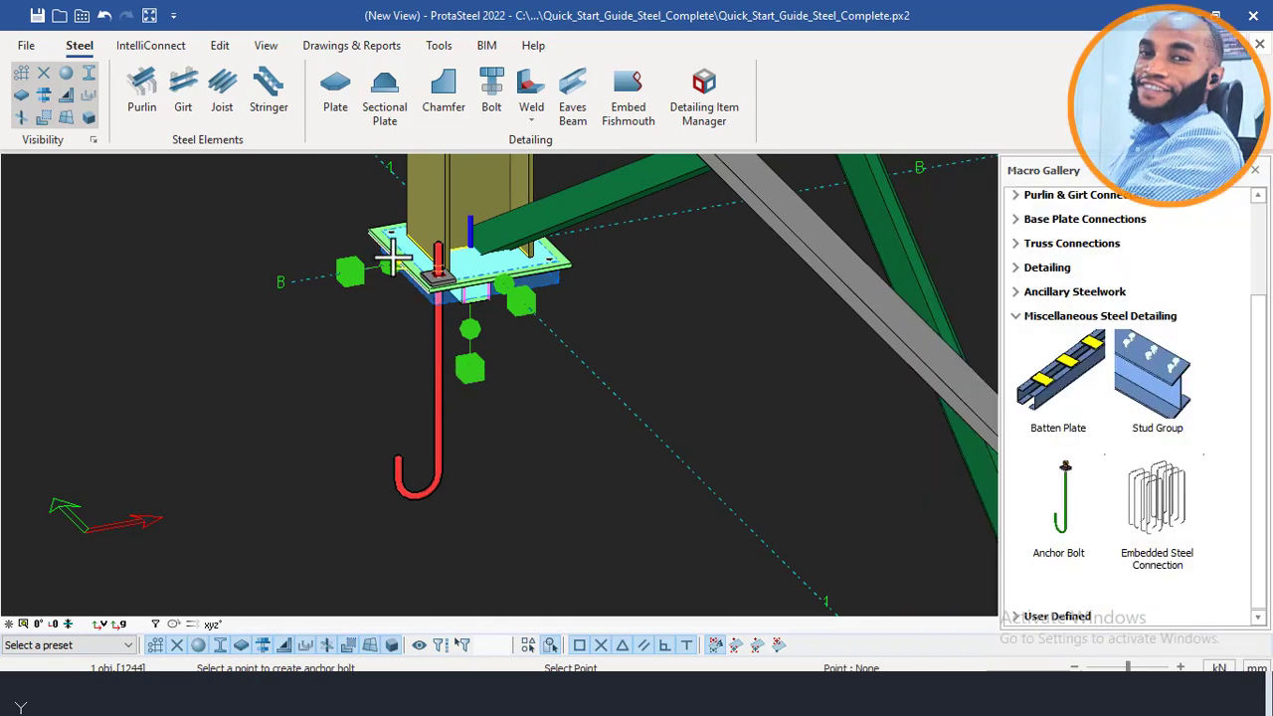
{"action": "scroll", "coordinate": [386, 219], "scroll_direction": "up", "scroll_amount": 1}
{"action": "scroll", "coordinate": [413, 268], "scroll_direction": "up", "scroll_amount": 5}
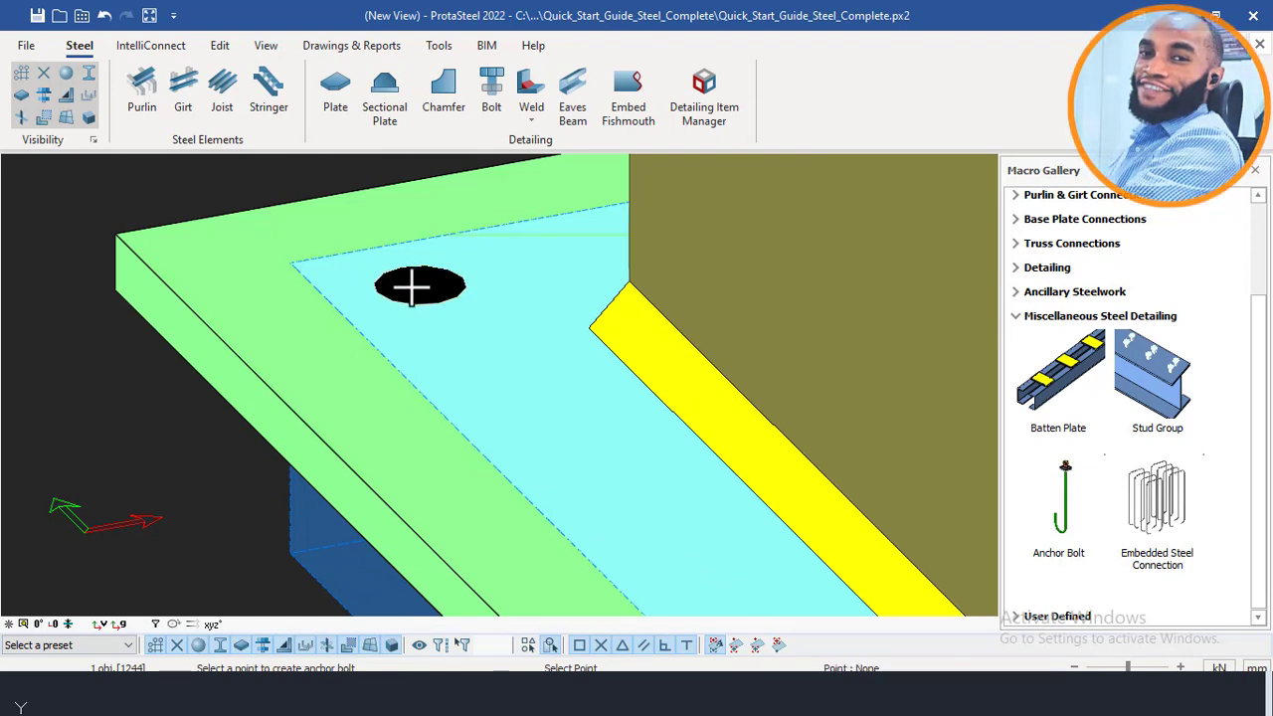
{"action": "scroll", "coordinate": [425, 296], "scroll_direction": "down", "scroll_amount": 2}
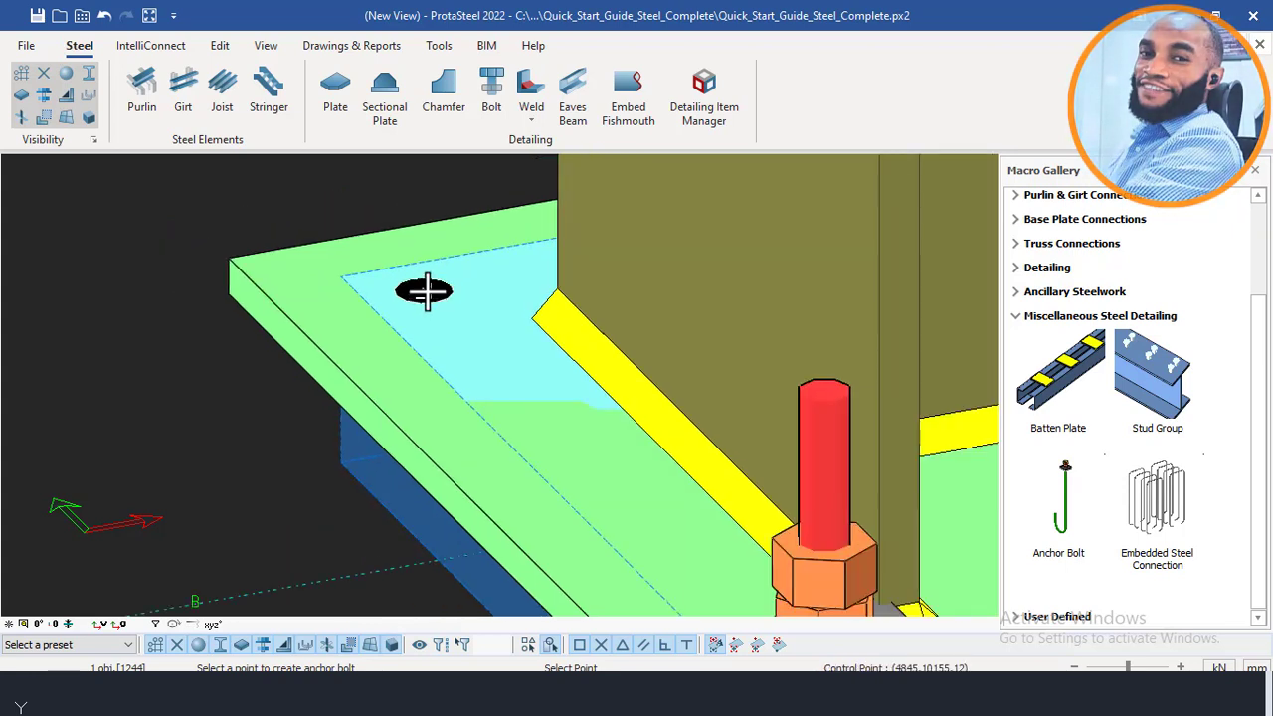
{"action": "left_click", "coordinate": [424, 290]}
{"action": "scroll", "coordinate": [438, 283], "scroll_direction": "down", "scroll_amount": 5}
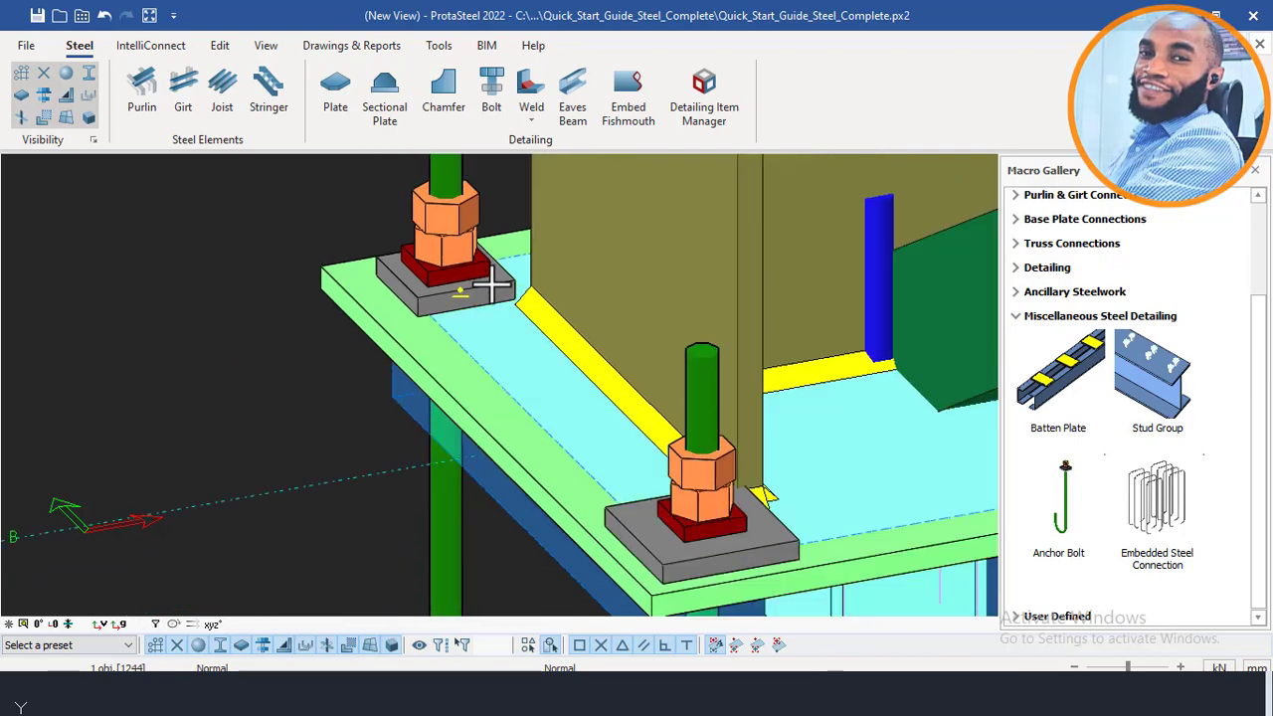
Place a third anchor bolt at the centre of the base plate's right corner hole and end the command.
{"action": "scroll", "coordinate": [448, 261], "scroll_direction": "down", "scroll_amount": 4}
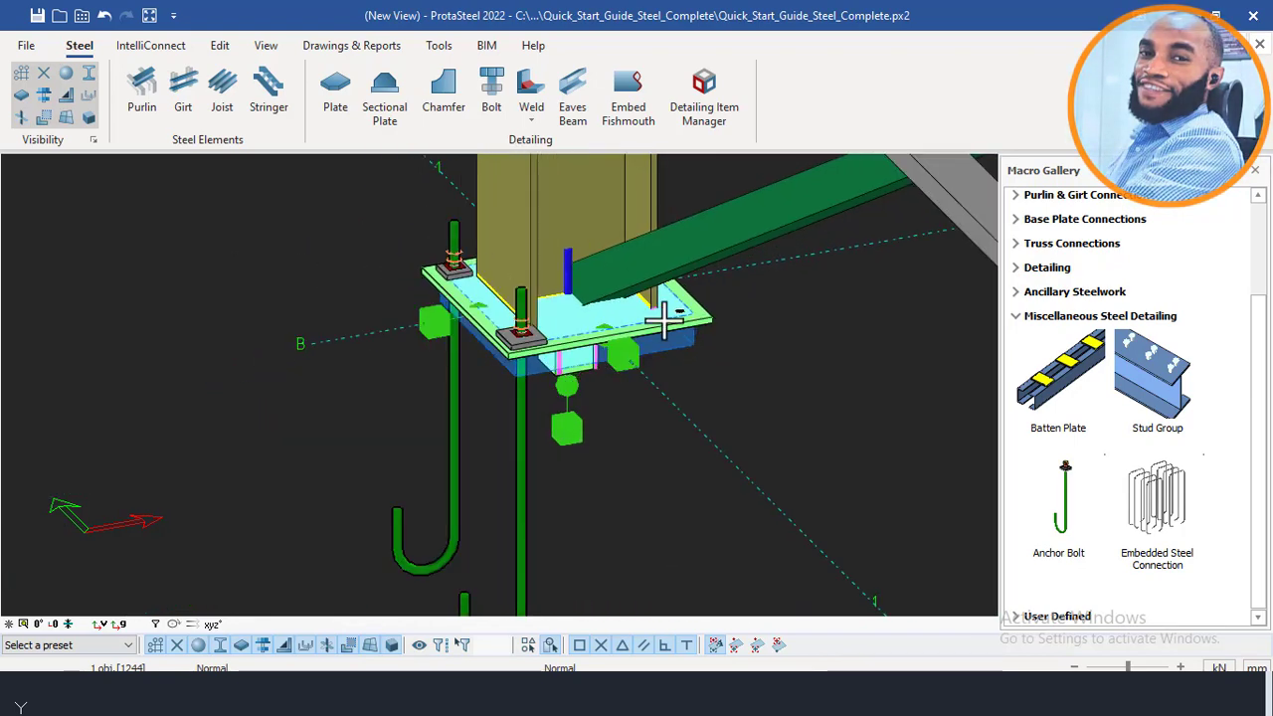
{"action": "scroll", "coordinate": [690, 316], "scroll_direction": "up", "scroll_amount": 8}
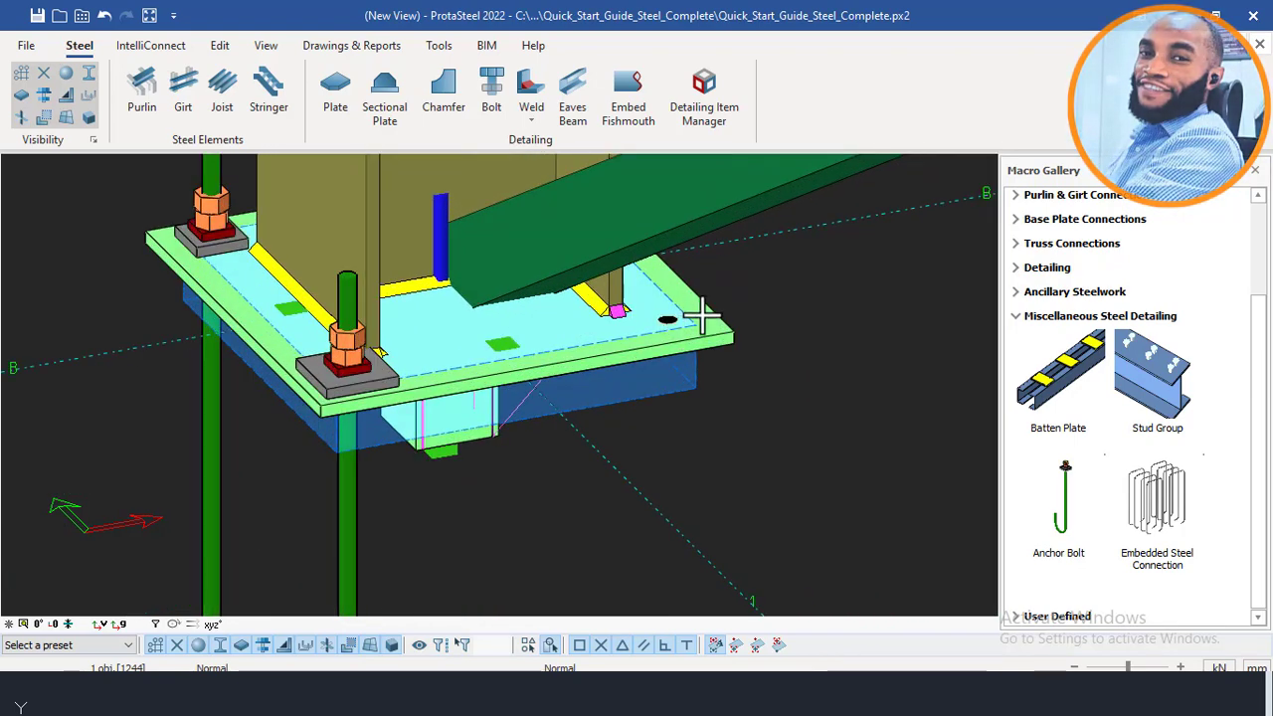
{"action": "key", "text": "Return"}
{"action": "scroll", "coordinate": [626, 331], "scroll_direction": "up", "scroll_amount": 3}
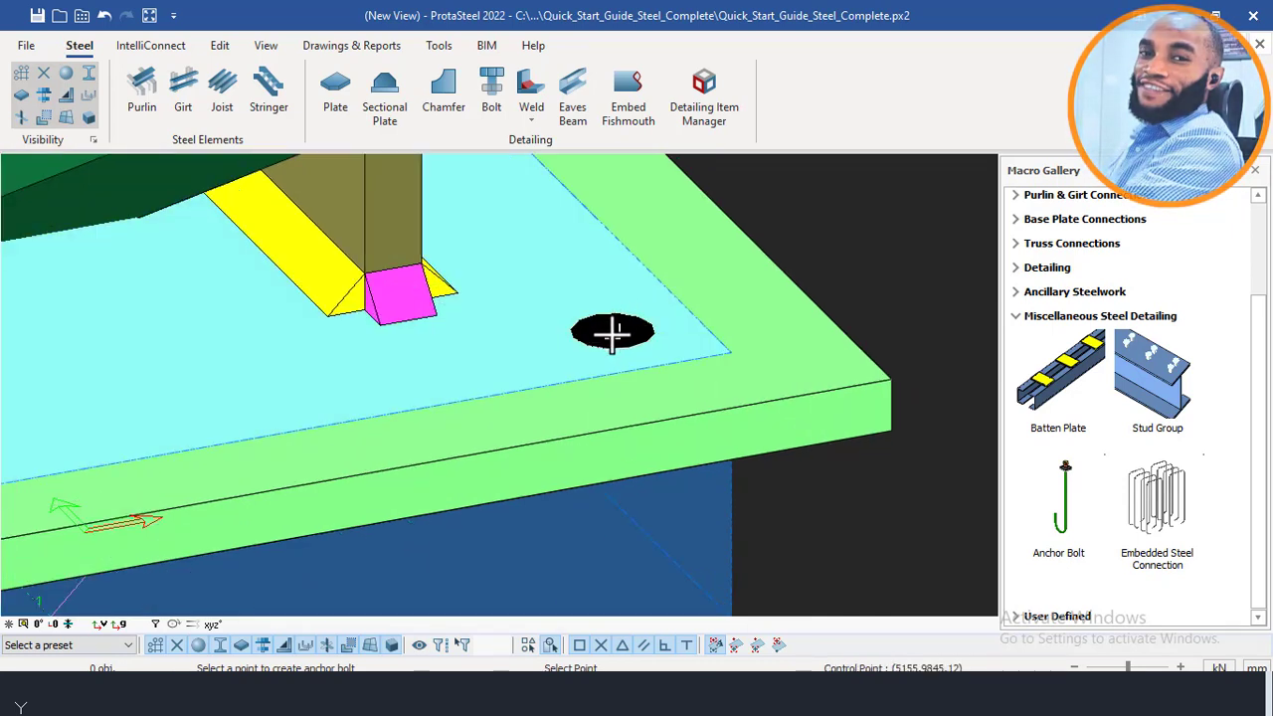
{"action": "left_click", "coordinate": [613, 333]}
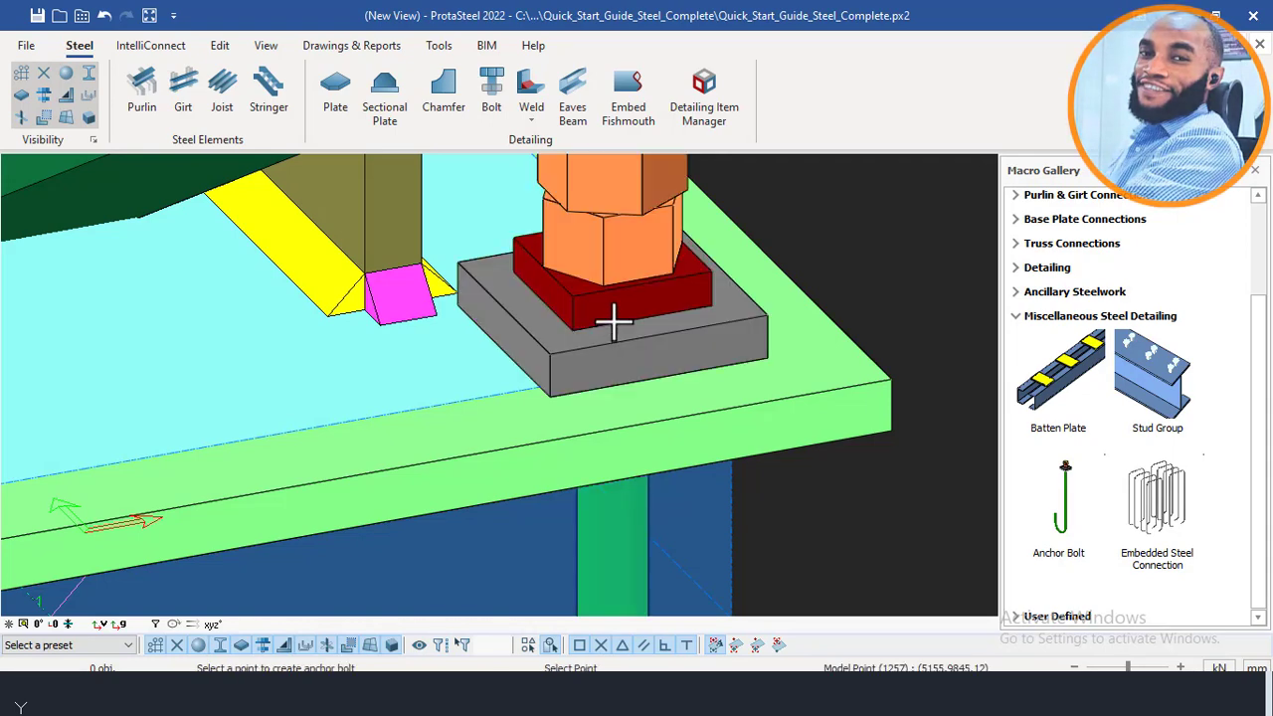
{"action": "scroll", "coordinate": [615, 299], "scroll_direction": "down", "scroll_amount": 5}
{"action": "scroll", "coordinate": [621, 285], "scroll_direction": "down", "scroll_amount": 6}
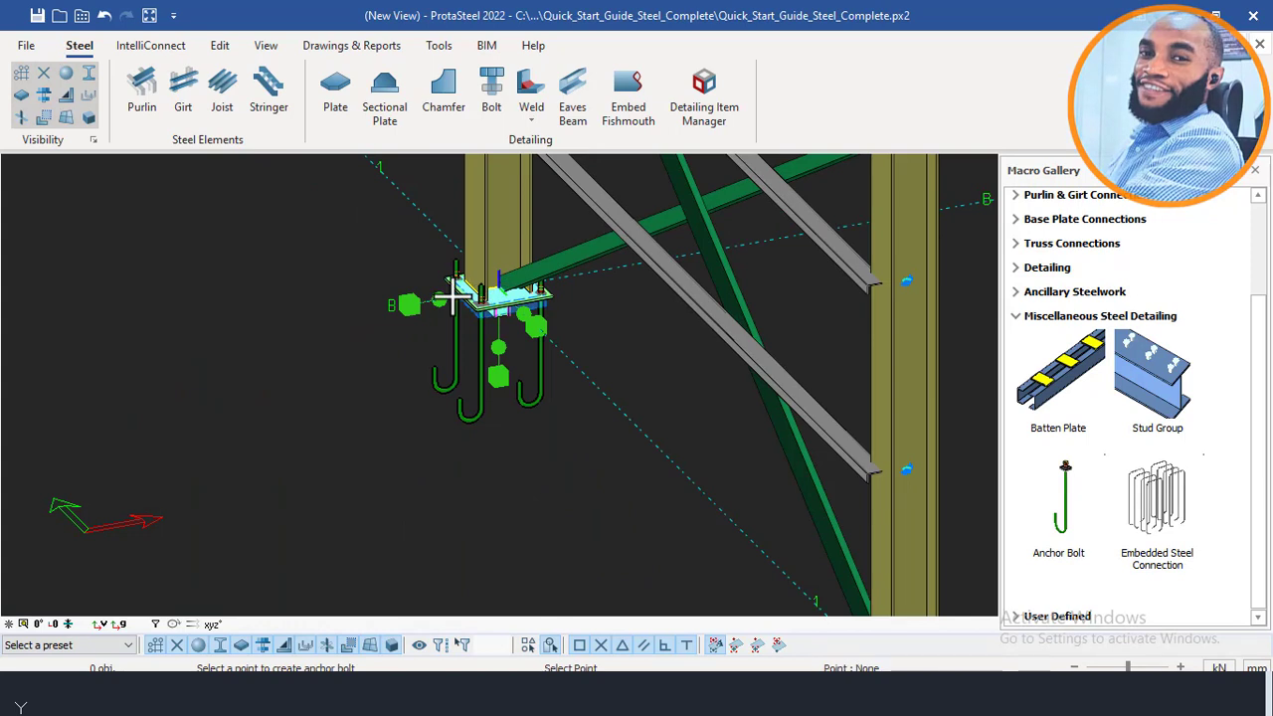
{"action": "key", "text": "Escape"}
{"action": "key", "text": "Escape"}
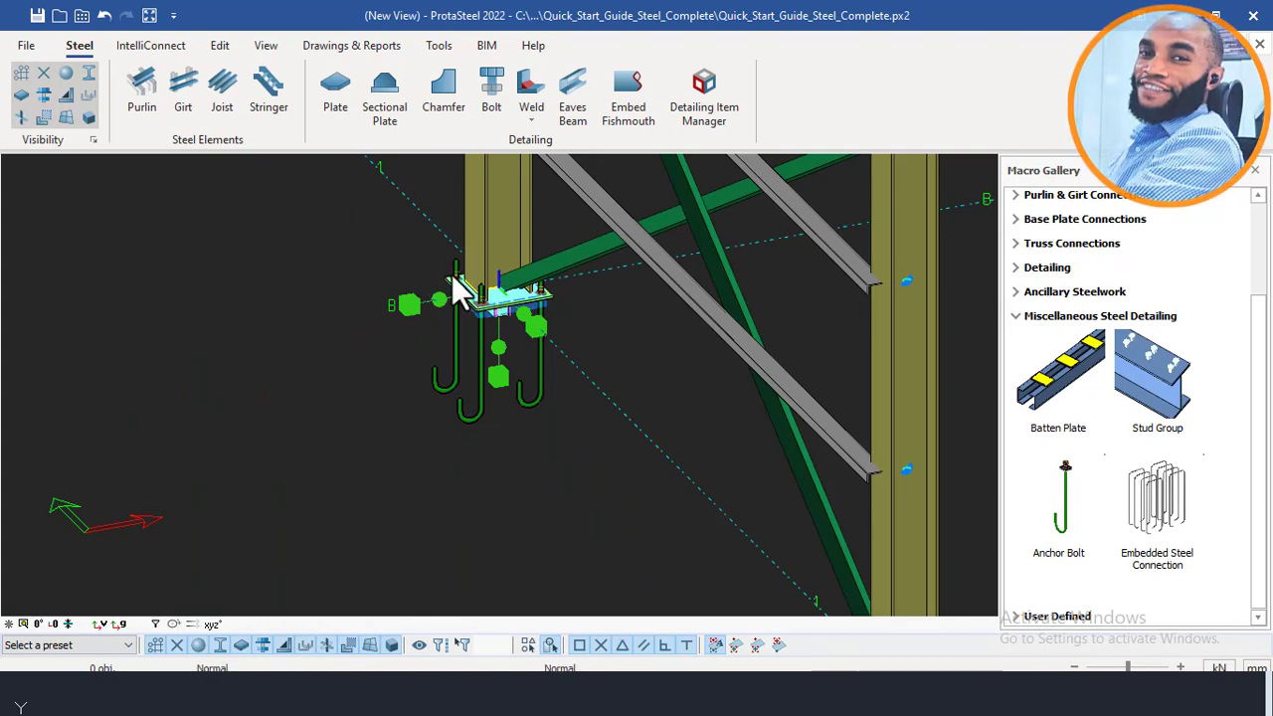
Place a fourth anchor bolt at the centre of the remaining empty hole behind the column and end the command.
{"action": "scroll", "coordinate": [449, 275], "scroll_direction": "up", "scroll_amount": 2}
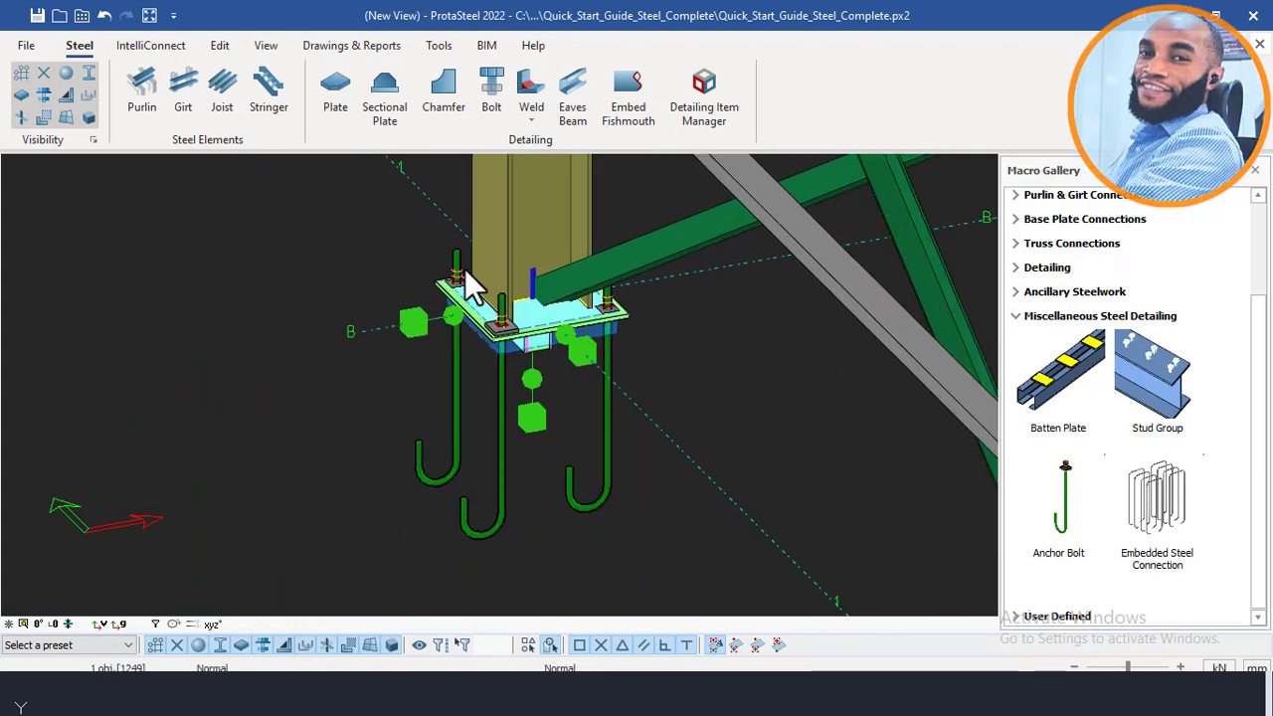
{"action": "left_click", "coordinate": [459, 277]}
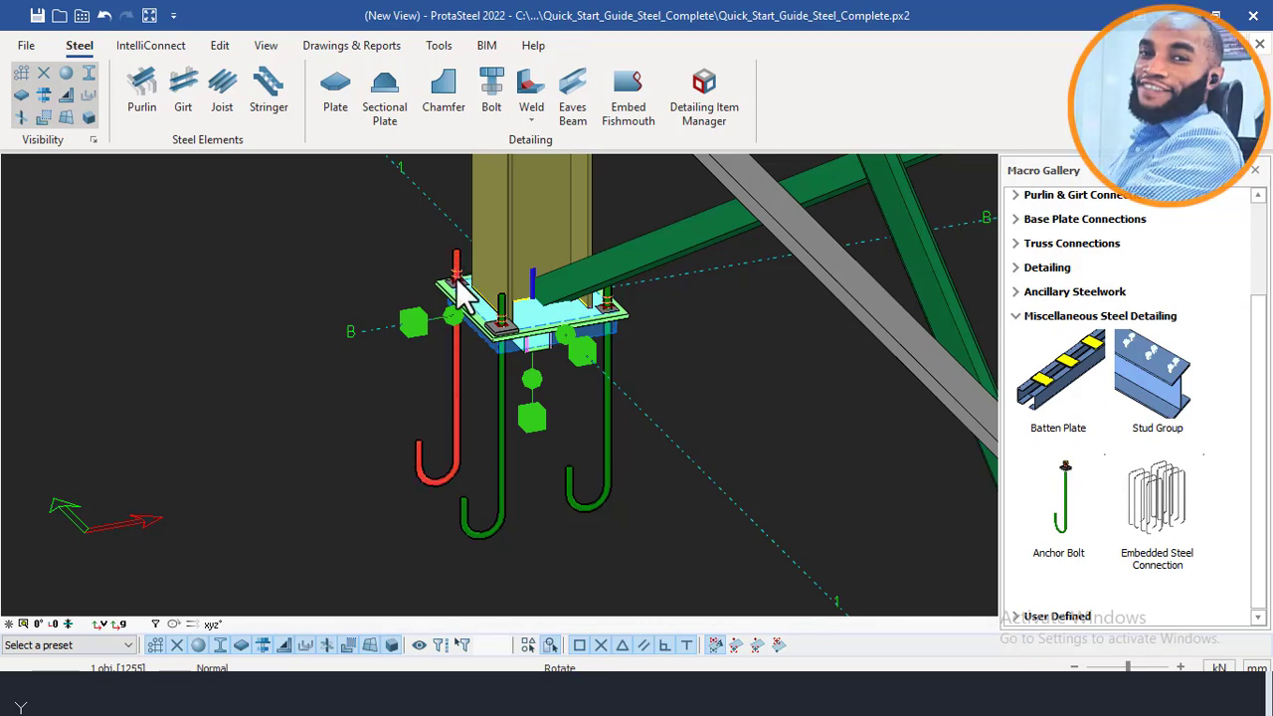
{"action": "middle_click_drag", "start_coordinate": [459, 277], "coordinate": [523, 276], "text": "ctrl"}
{"action": "scroll", "coordinate": [528, 288], "scroll_direction": "up", "scroll_amount": 5}
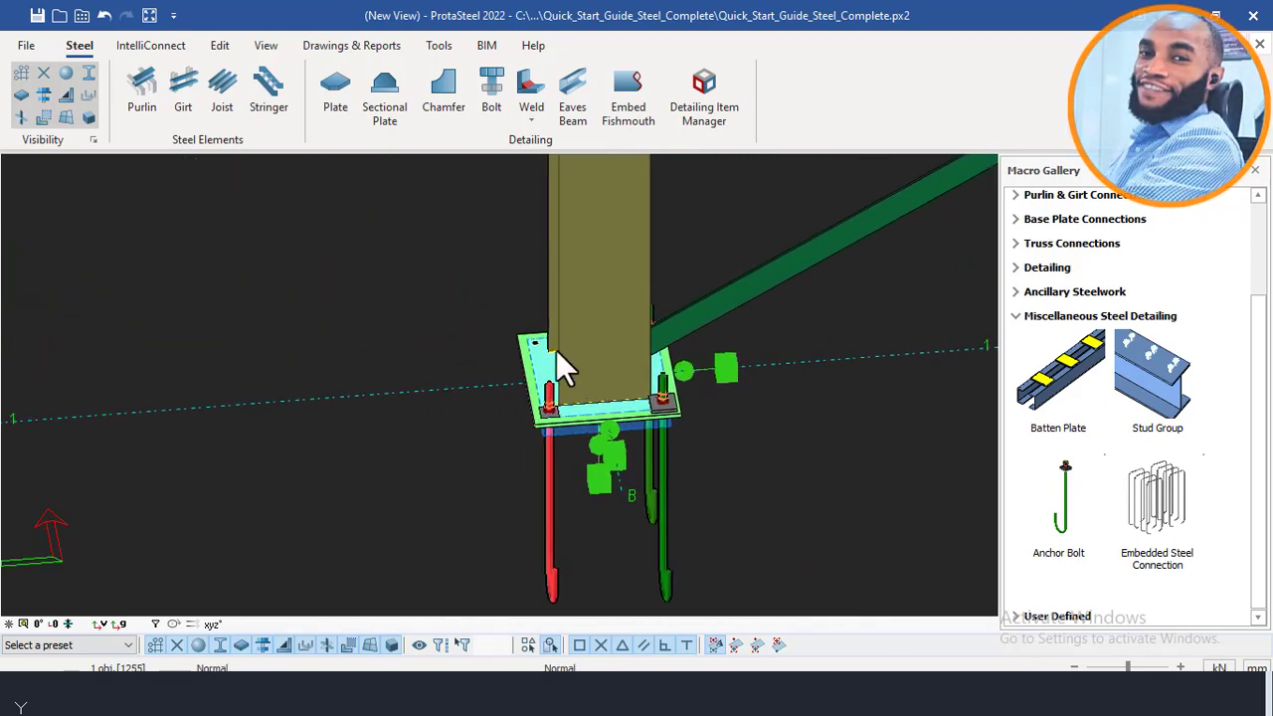
{"action": "scroll", "coordinate": [536, 350], "scroll_direction": "up", "scroll_amount": 1}
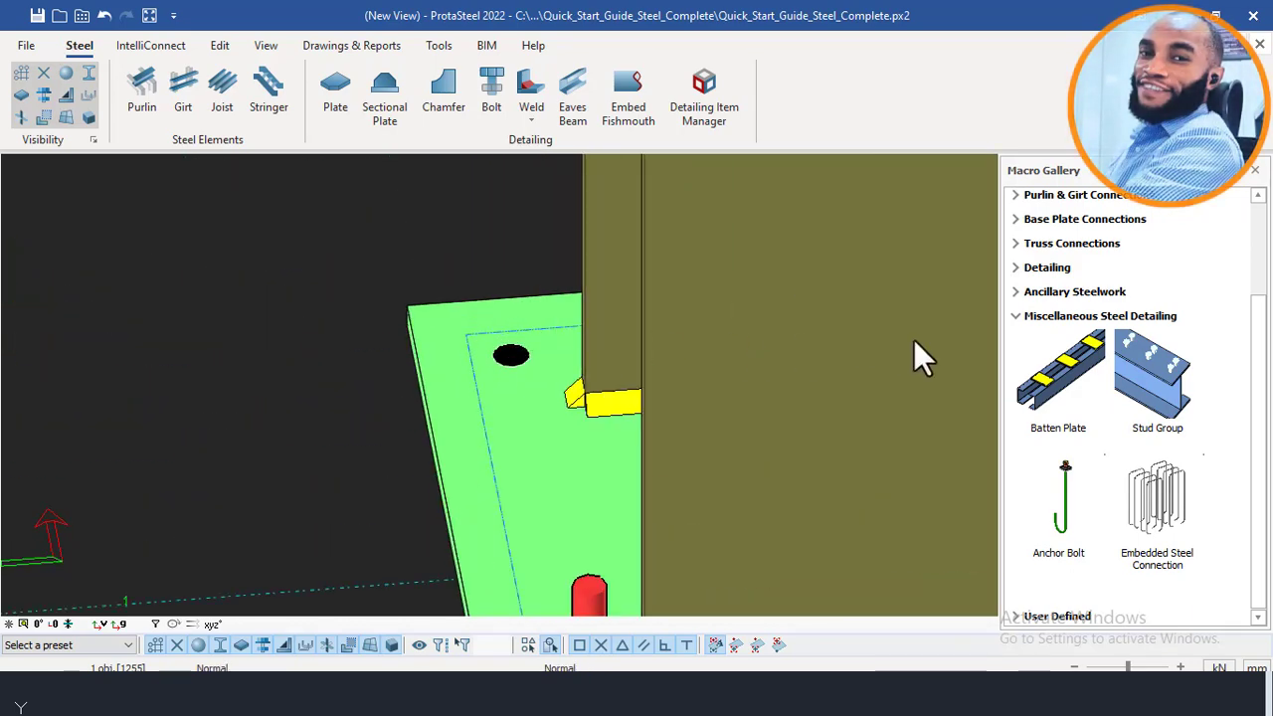
{"action": "left_click", "coordinate": [1058, 497]}
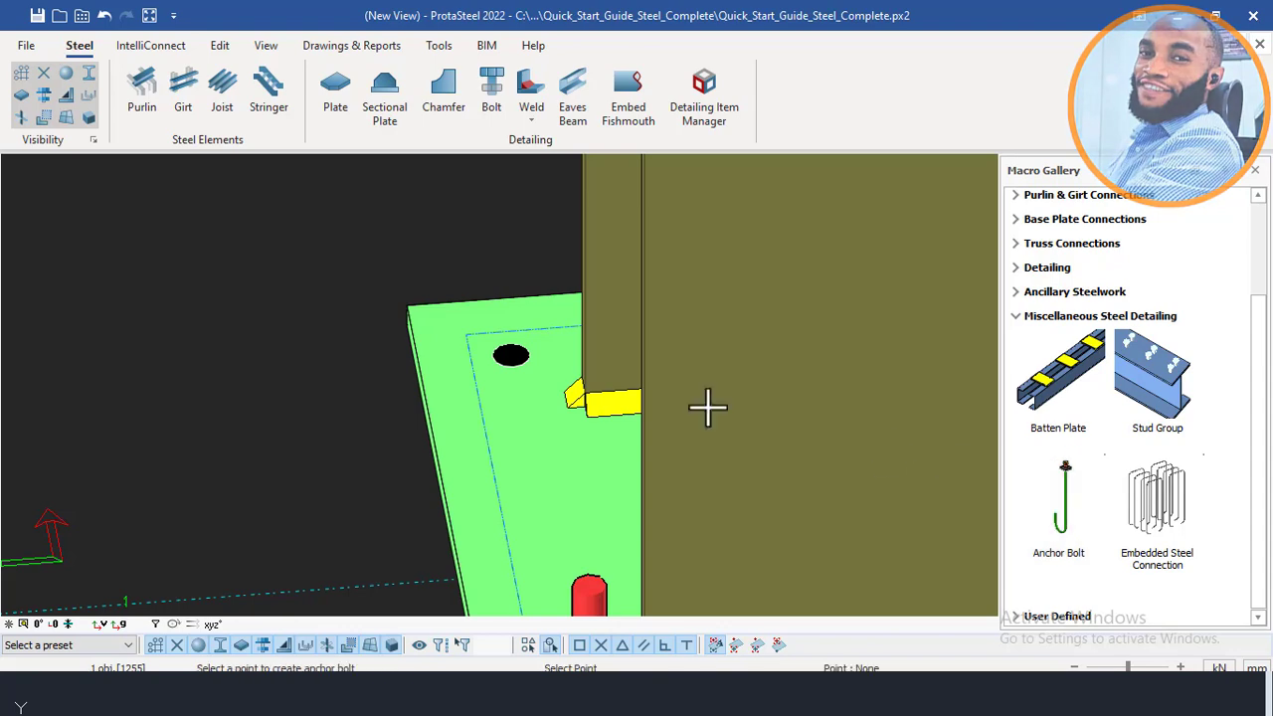
{"action": "left_click", "coordinate": [513, 356]}
{"action": "scroll", "coordinate": [468, 248], "scroll_direction": "down", "scroll_amount": 4}
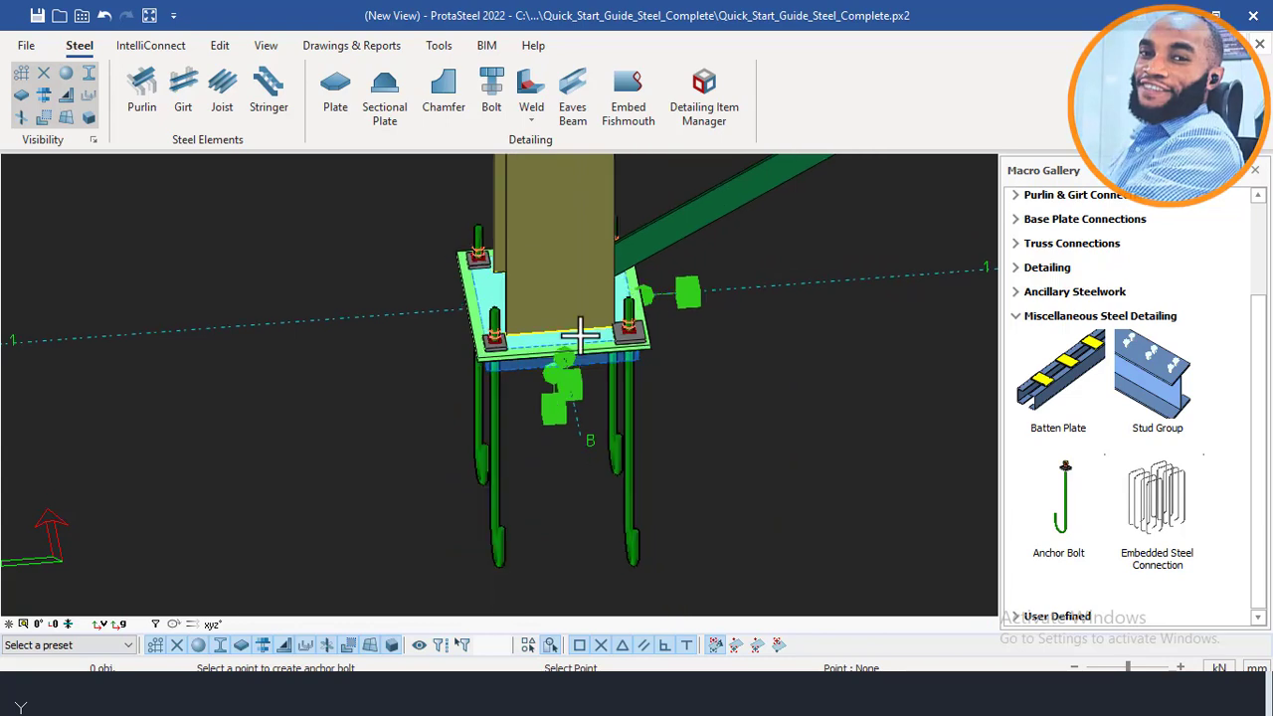
{"action": "key", "text": "Escape"}
Set the hook angle of the fourth anchor bolt, behind the column, to -180 and apply the change.
{"action": "middle_click_drag", "start_coordinate": [687, 381], "coordinate": [712, 373]}
{"action": "middle_click_drag", "start_coordinate": [601, 380], "coordinate": [498, 343]}
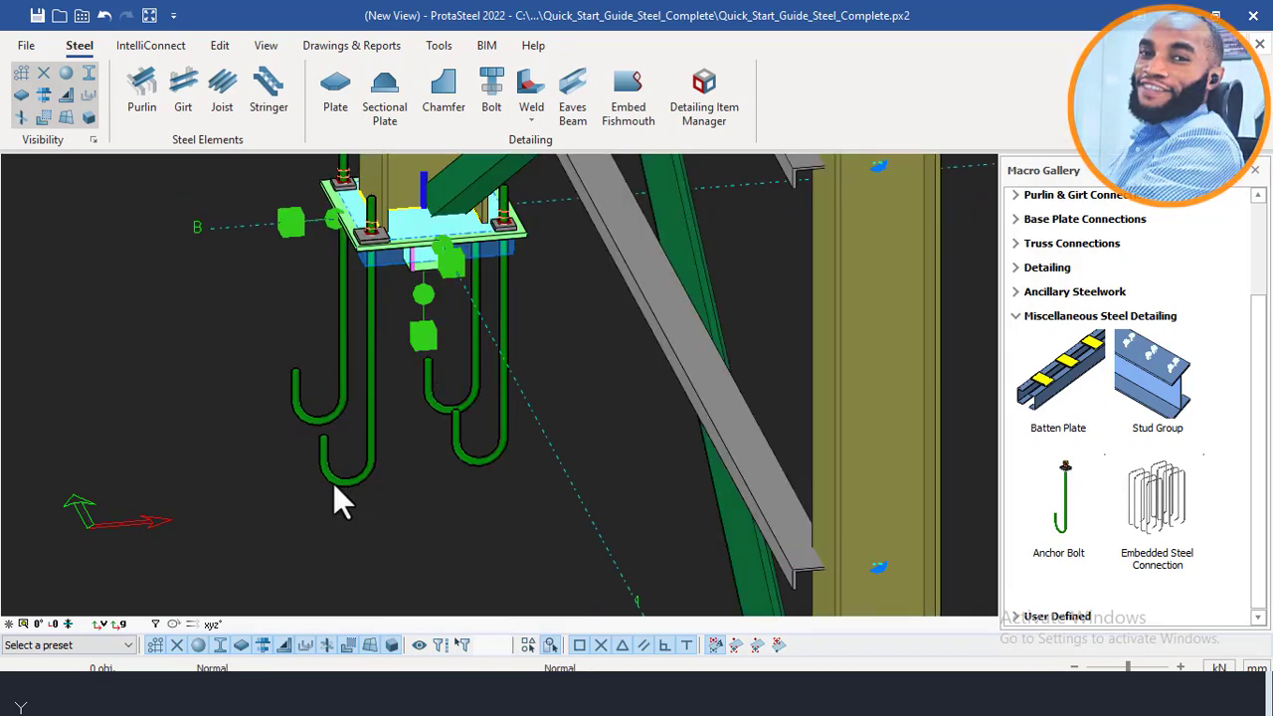
{"action": "middle_click_drag", "start_coordinate": [425, 414], "coordinate": [261, 400]}
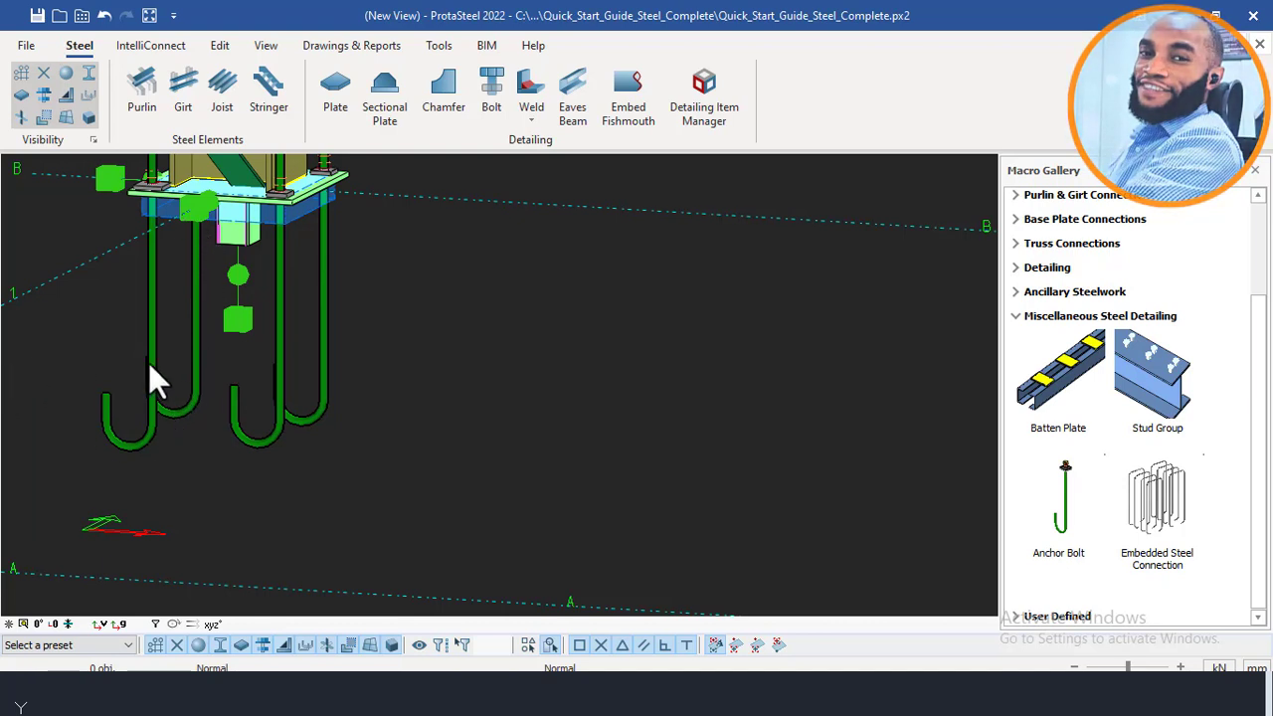
{"action": "left_click", "coordinate": [325, 319]}
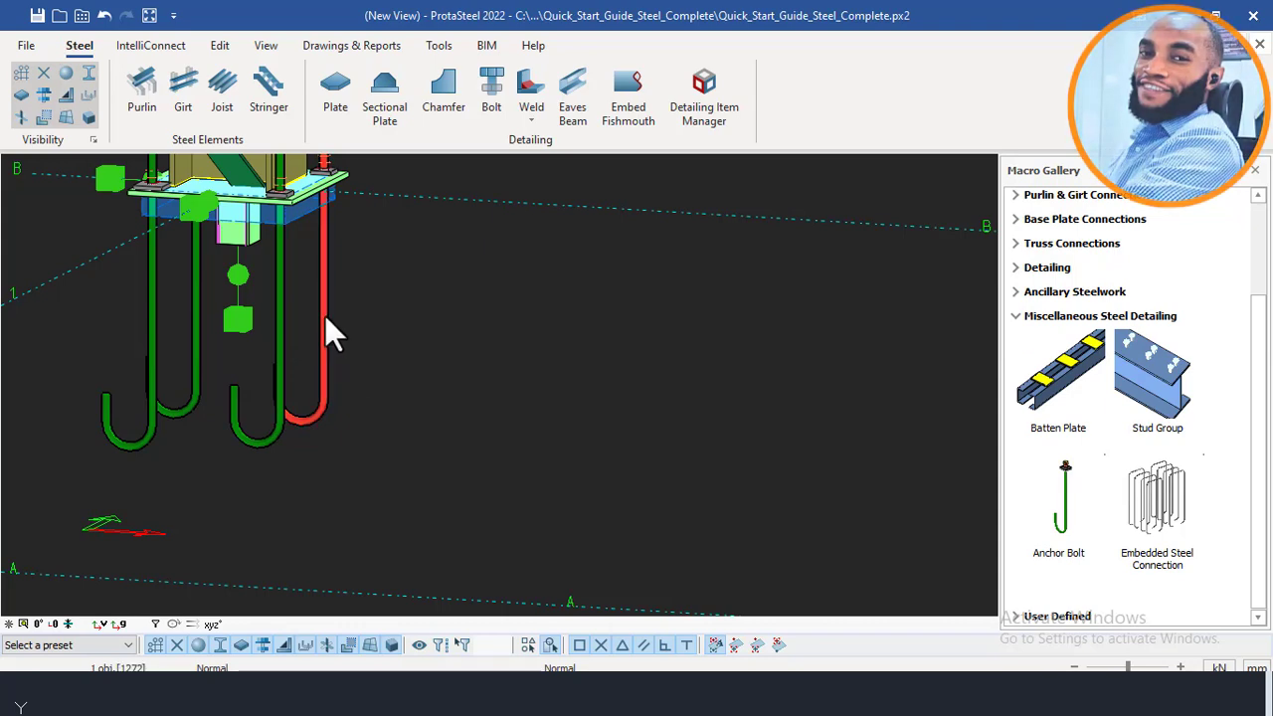
{"action": "double_click", "coordinate": [325, 318]}
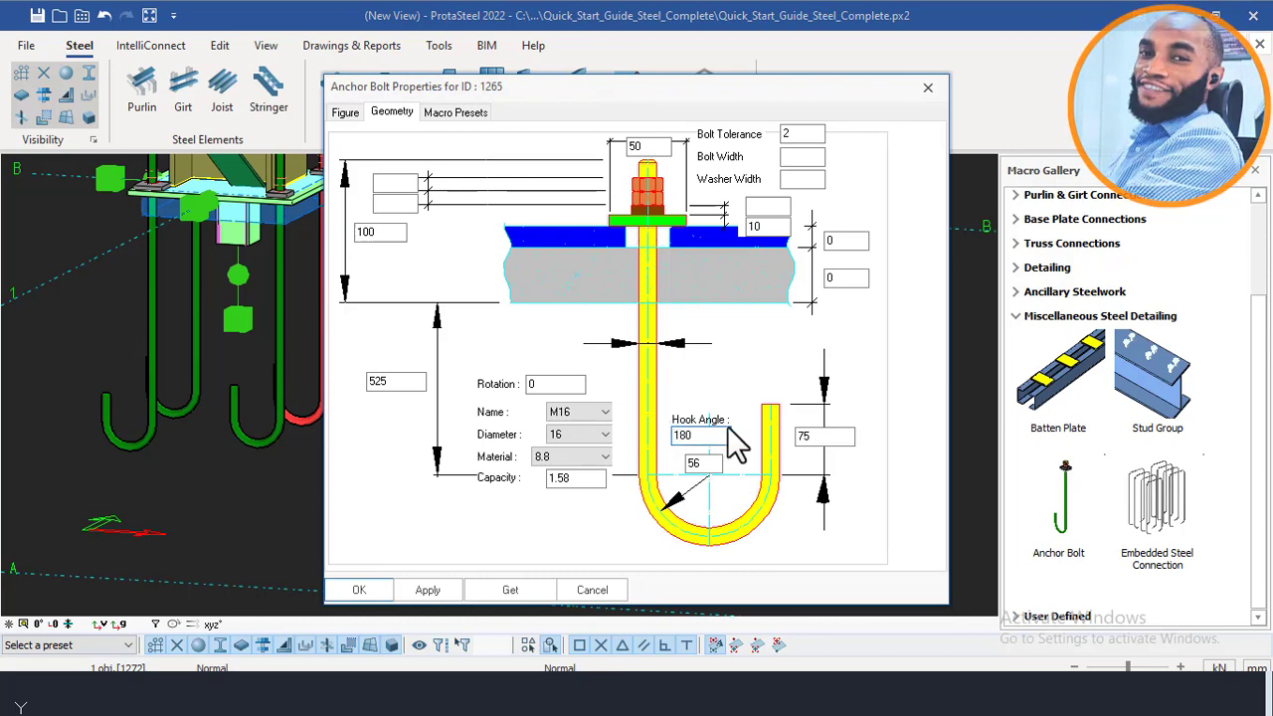
{"action": "left_click", "coordinate": [726, 430]}
{"action": "key", "text": "Home"}
{"action": "type", "text": "-"}
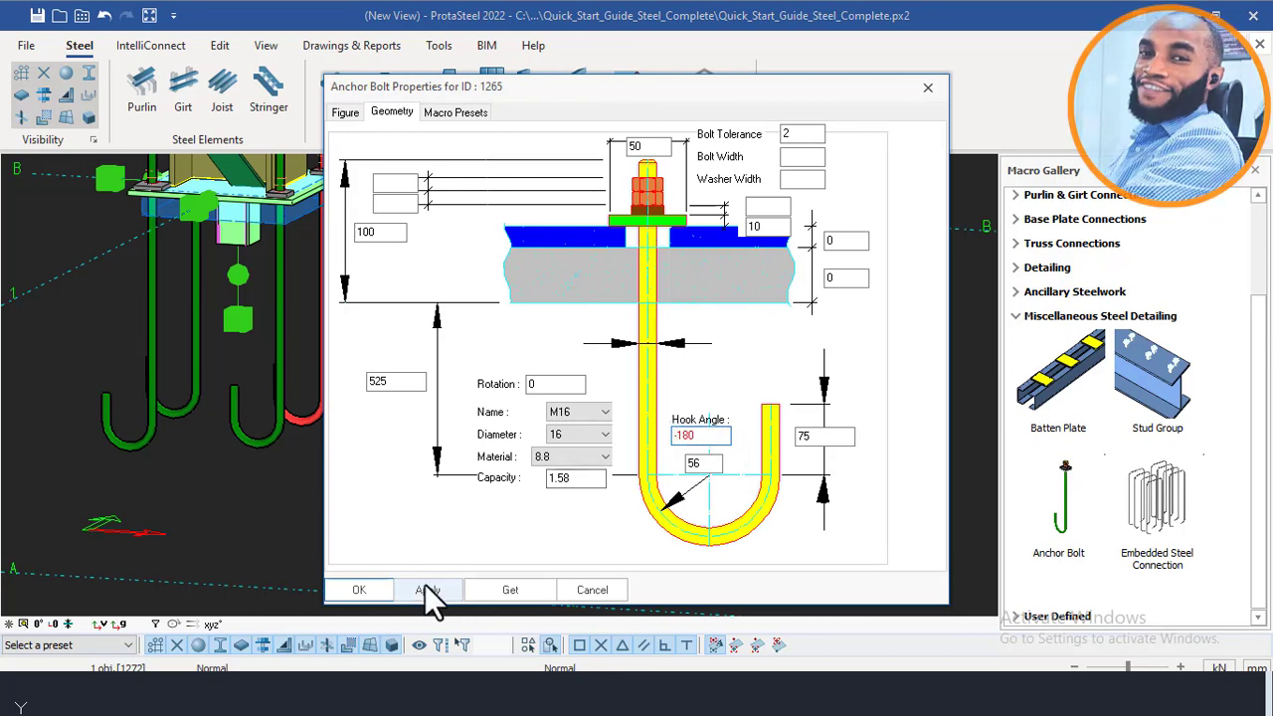
{"action": "left_click", "coordinate": [427, 591]}
{"action": "left_click", "coordinate": [381, 585]}
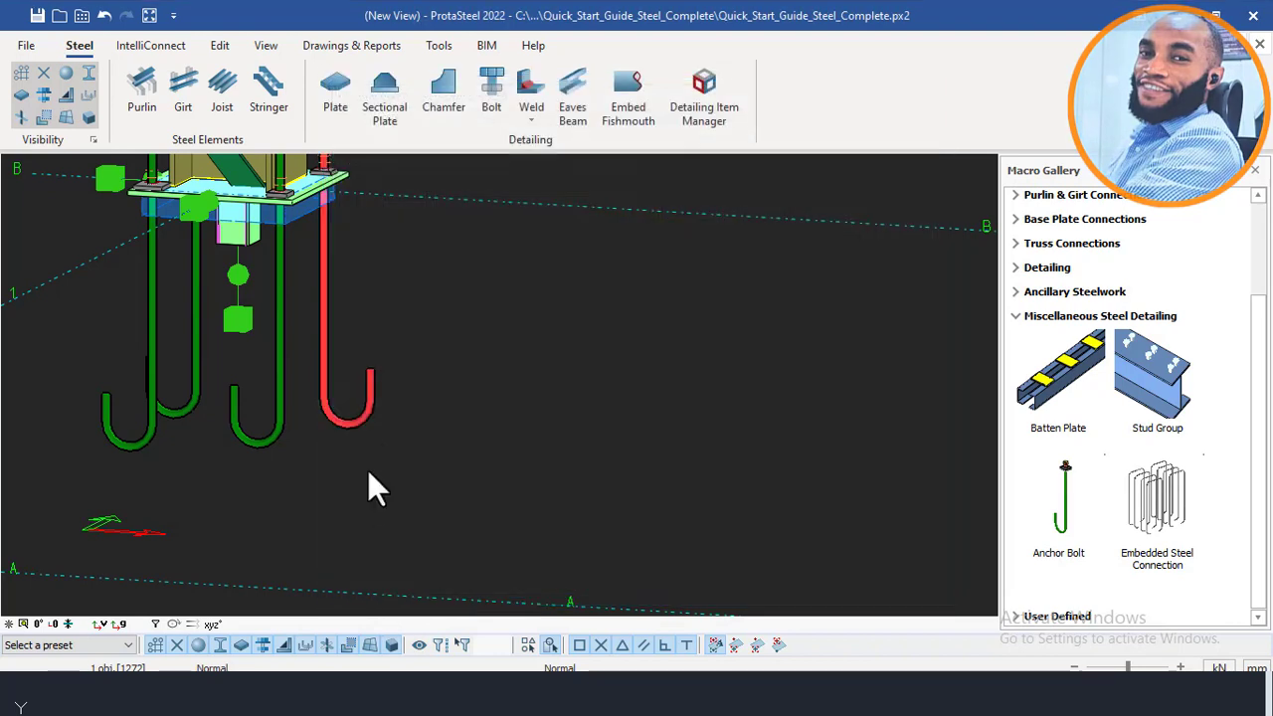
Set the hook angle of the neighbouring anchor bolt on the same side of the plate to -180 and deselect it.
{"action": "double_click", "coordinate": [282, 400]}
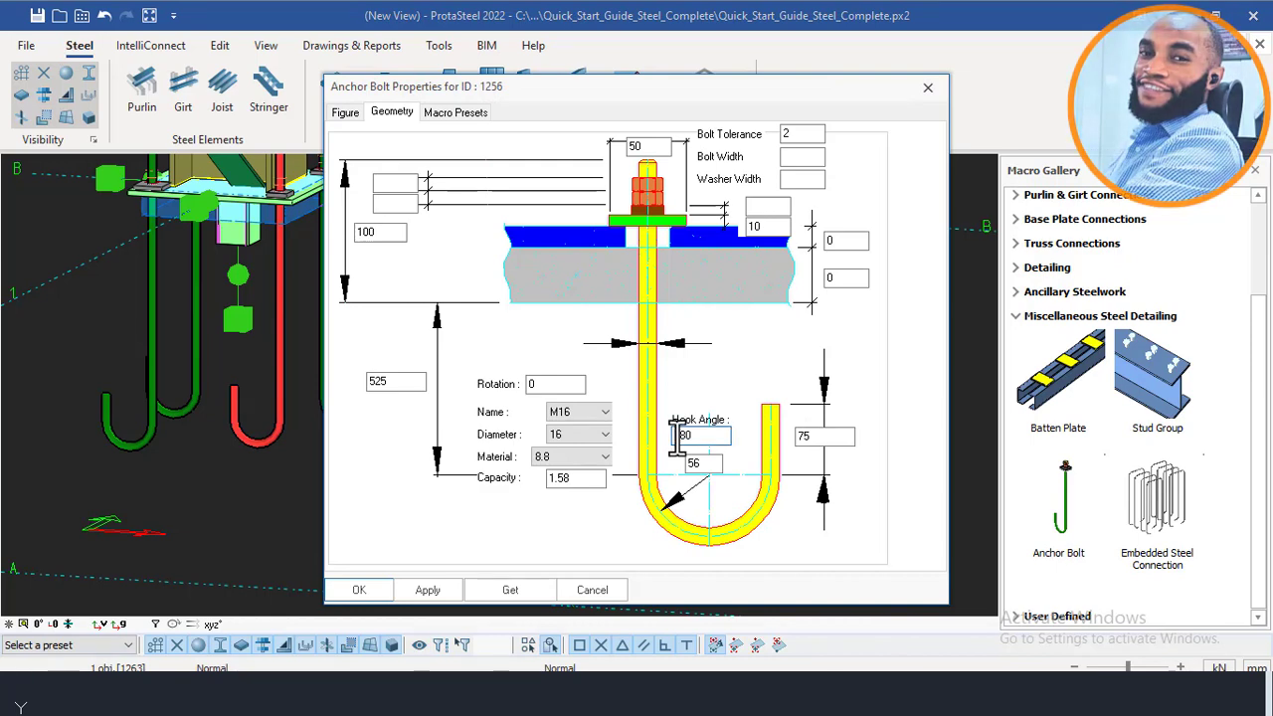
{"action": "left_click", "coordinate": [679, 435]}
{"action": "type", "text": "-"}
{"action": "left_click", "coordinate": [449, 587]}
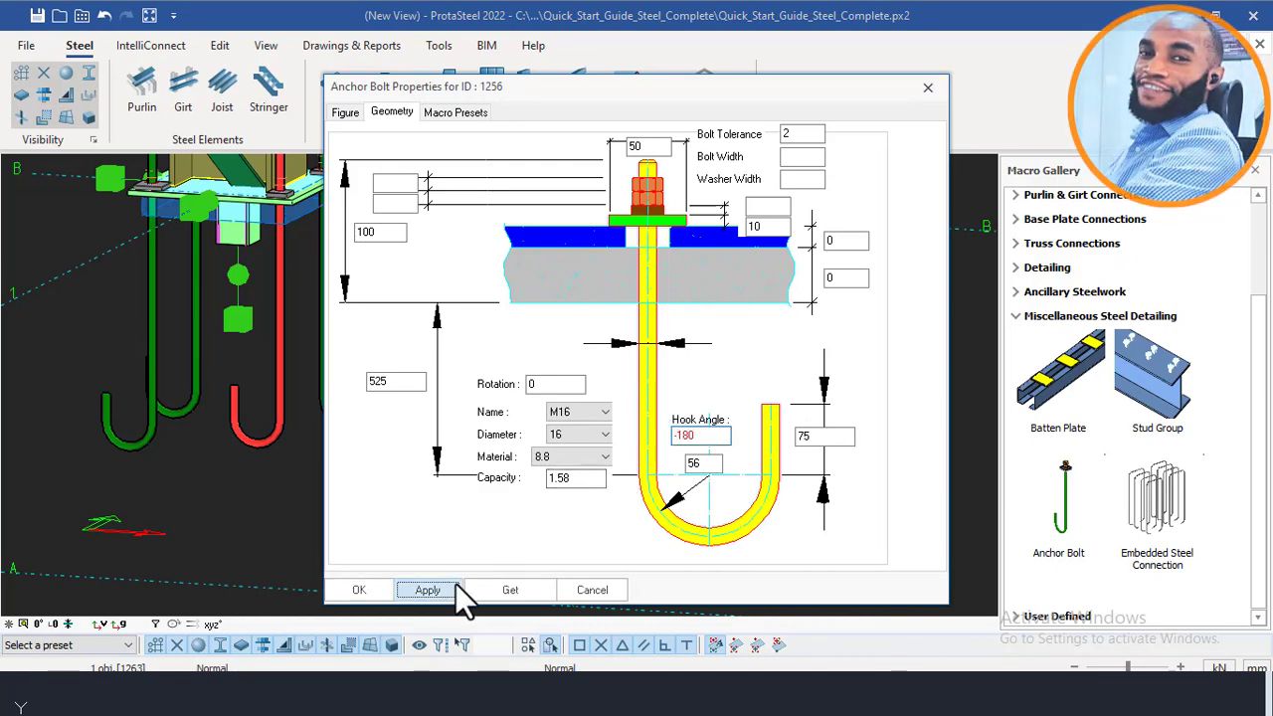
{"action": "left_click", "coordinate": [359, 588]}
{"action": "scroll", "coordinate": [353, 368], "scroll_direction": "down", "scroll_amount": 2}
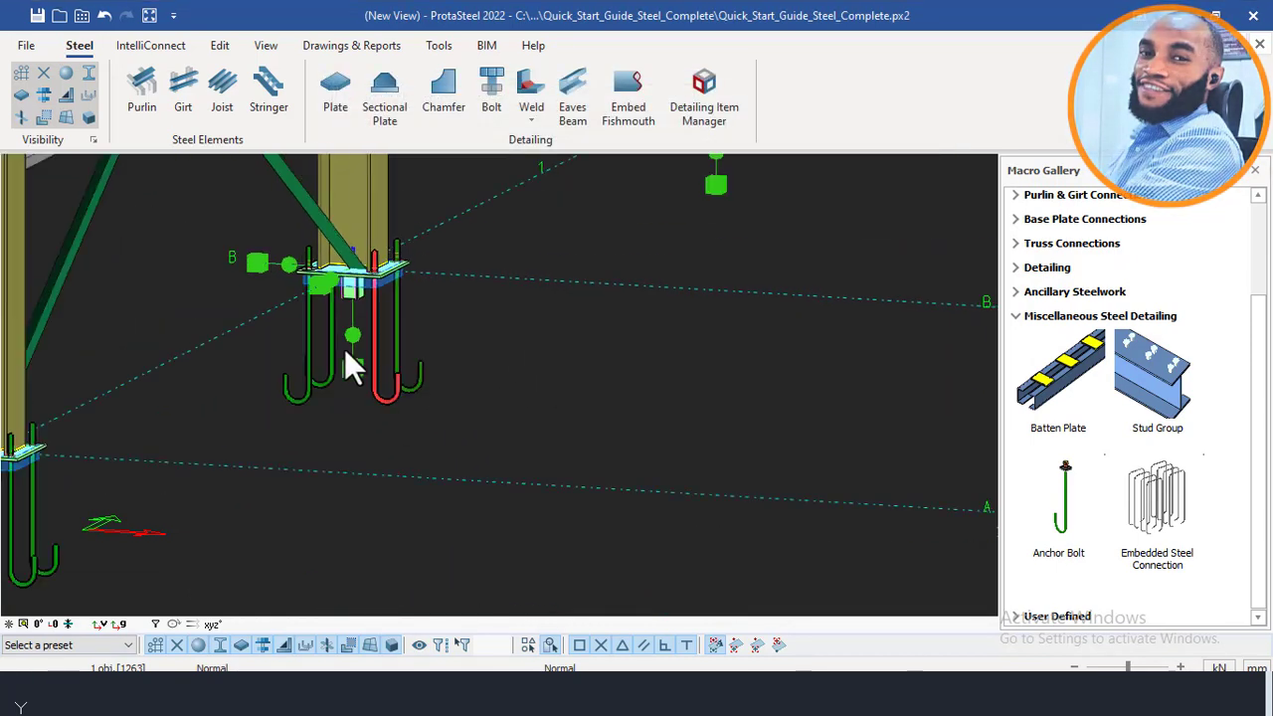
{"action": "key", "text": "Escape"}
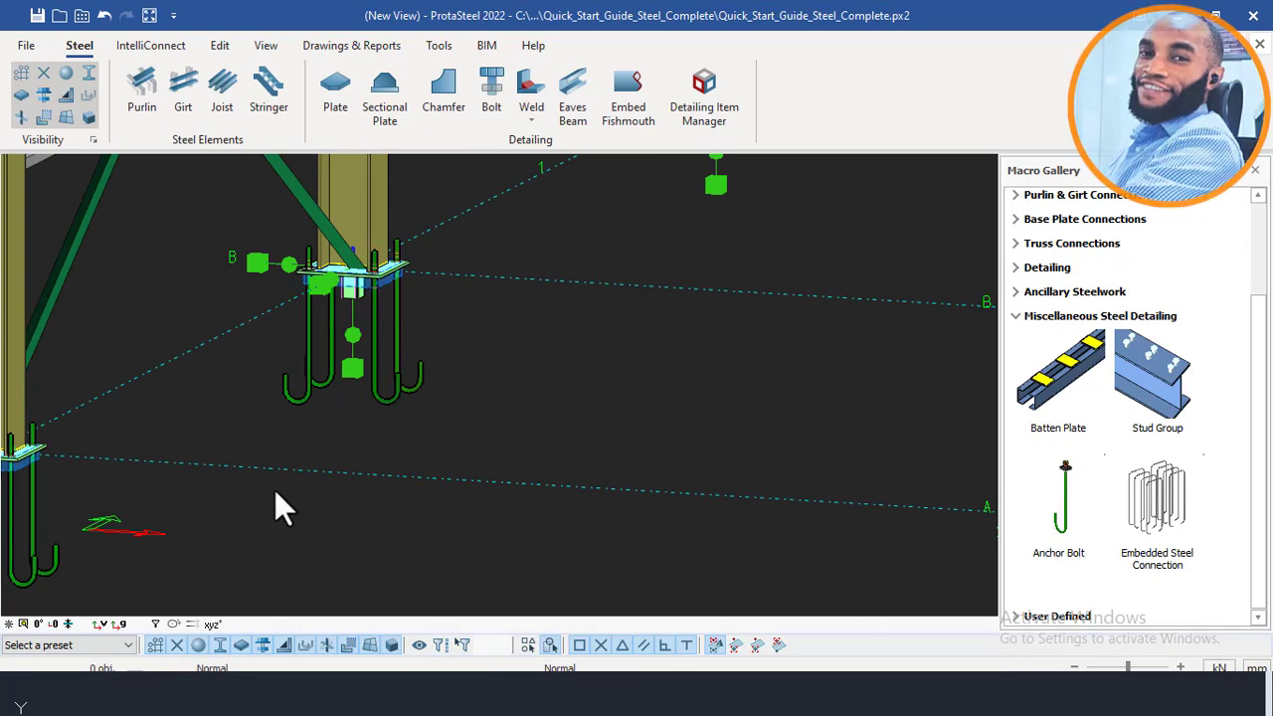
Examine the base plate and its four hooked anchor bolts at the column on grid B/1 from several angles.
{"action": "middle_click_drag", "start_coordinate": [384, 426], "coordinate": [401, 421]}
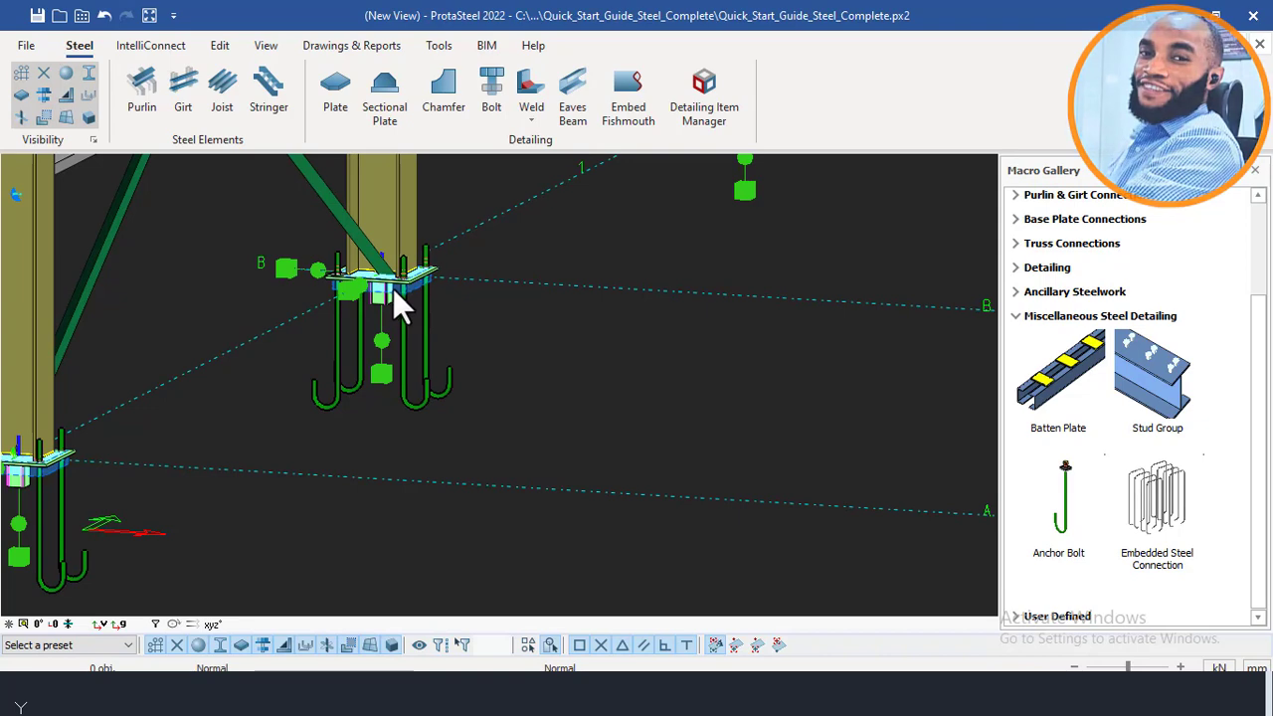
{"action": "middle_click_drag", "start_coordinate": [347, 333], "coordinate": [437, 344], "text": "shift"}
{"action": "scroll", "coordinate": [386, 302], "scroll_direction": "up", "scroll_amount": 5}
{"action": "scroll", "coordinate": [400, 300], "scroll_direction": "down", "scroll_amount": 2}
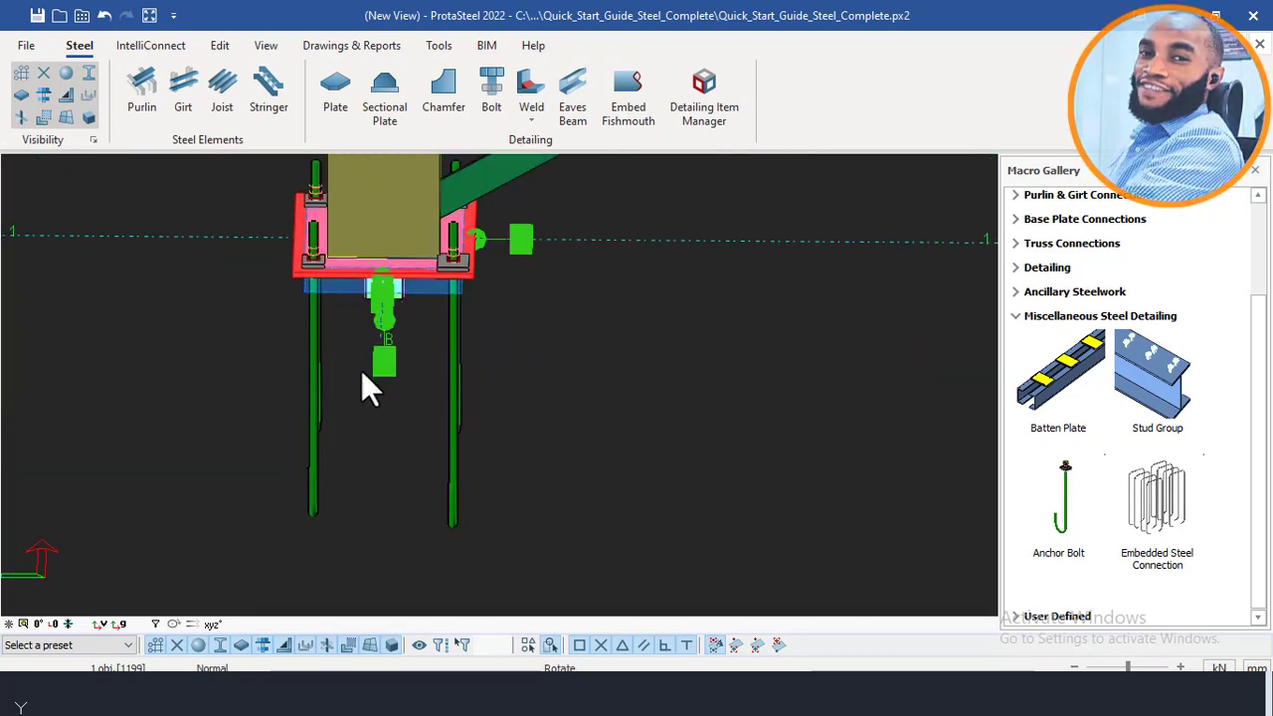
{"action": "middle_click_drag", "start_coordinate": [361, 370], "coordinate": [402, 381], "text": "shift"}
{"action": "scroll", "coordinate": [369, 374], "scroll_direction": "up", "scroll_amount": 4}
{"action": "scroll", "coordinate": [369, 366], "scroll_direction": "down", "scroll_amount": 4}
{"action": "scroll", "coordinate": [388, 383], "scroll_direction": "down", "scroll_amount": 5}
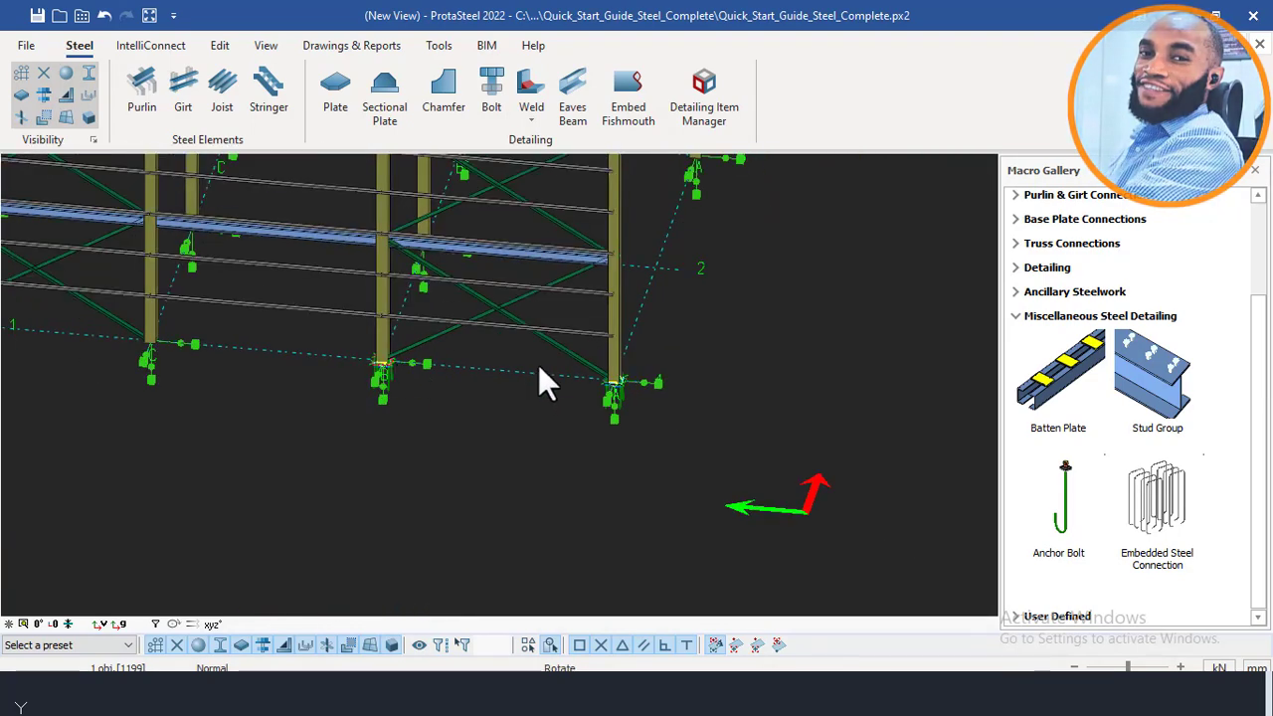
Examine the side girt ends at the corner column and the purlin and diagonal joints of the end roof truss.
{"action": "middle_click_drag", "start_coordinate": [538, 371], "coordinate": [498, 355], "text": "shift"}
{"action": "scroll", "coordinate": [498, 339], "scroll_direction": "up", "scroll_amount": 5}
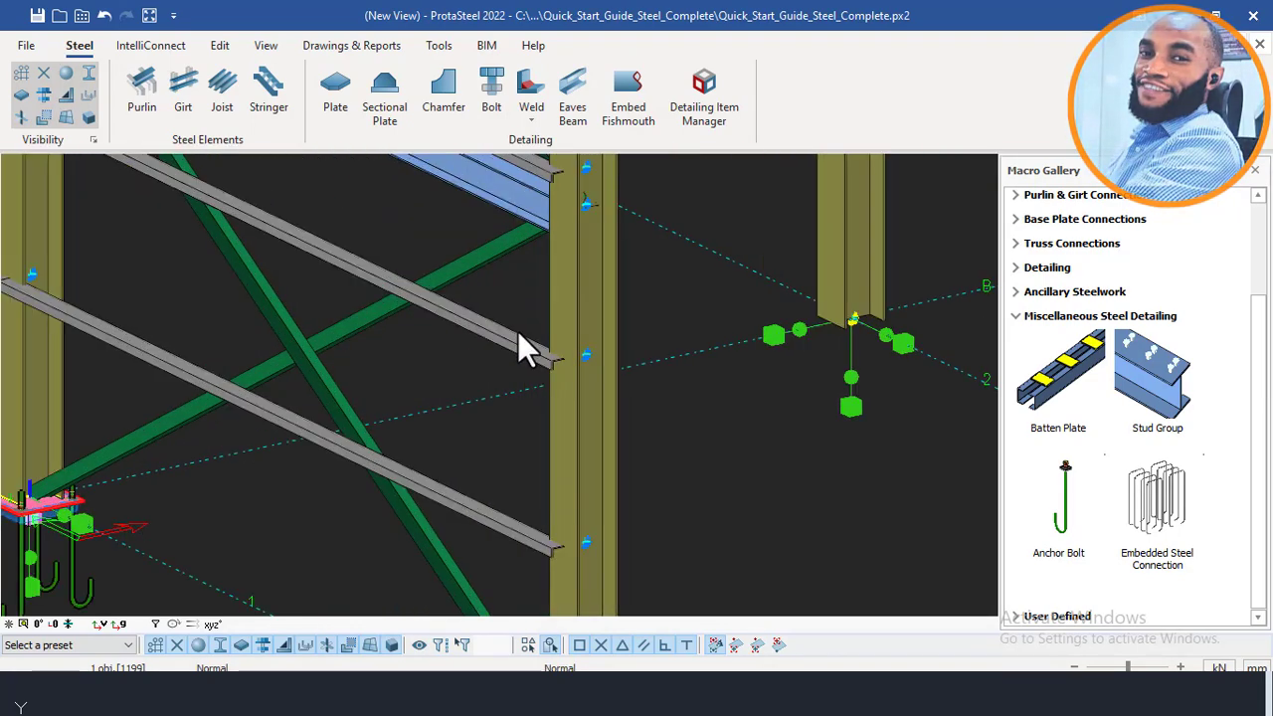
{"action": "scroll", "coordinate": [518, 332], "scroll_direction": "up", "scroll_amount": 4}
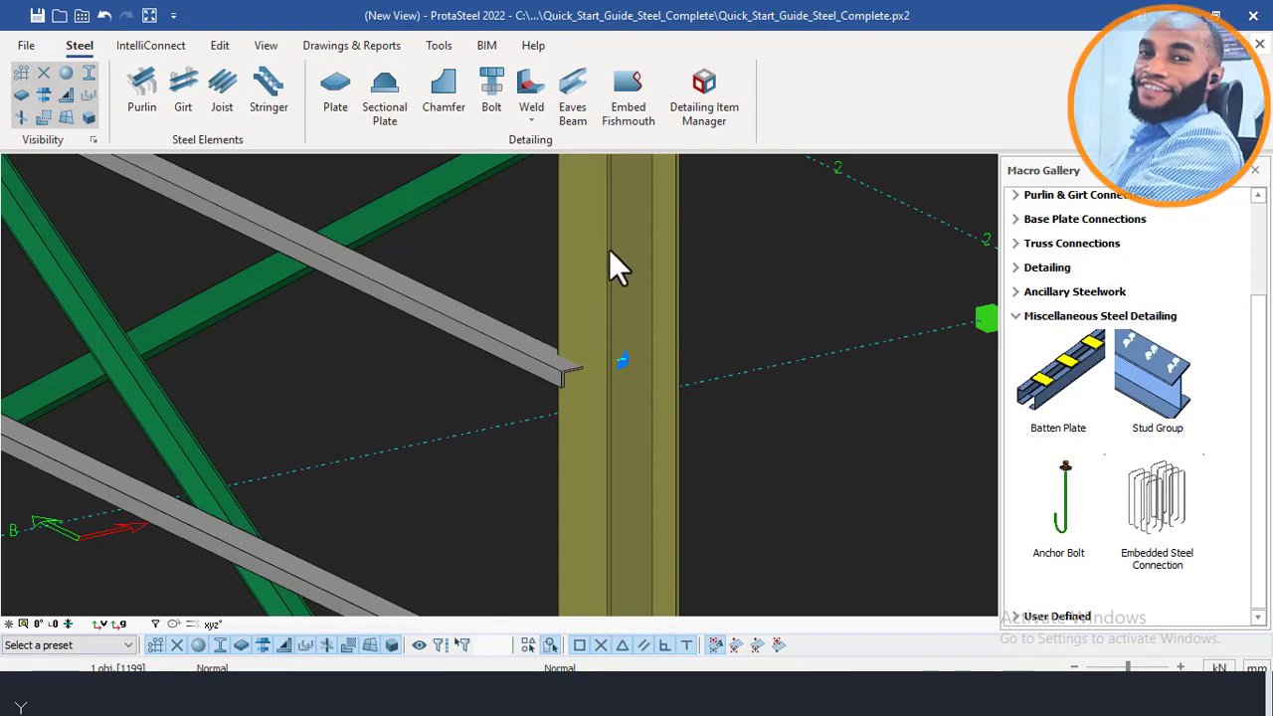
{"action": "scroll", "coordinate": [605, 252], "scroll_direction": "down", "scroll_amount": 8}
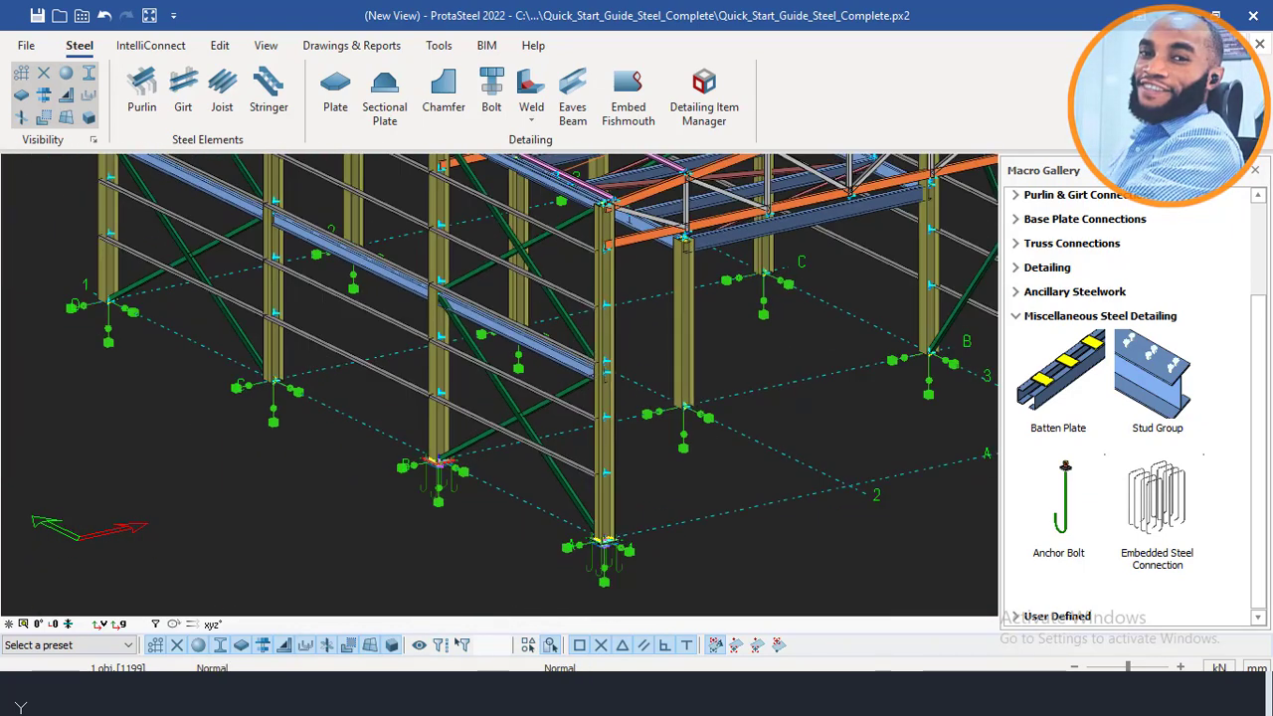
{"action": "scroll", "coordinate": [524, 278], "scroll_direction": "down", "scroll_amount": 2}
{"action": "middle_click_drag", "start_coordinate": [524, 265], "coordinate": [498, 358]}
{"action": "middle_click_drag", "start_coordinate": [687, 290], "coordinate": [636, 277]}
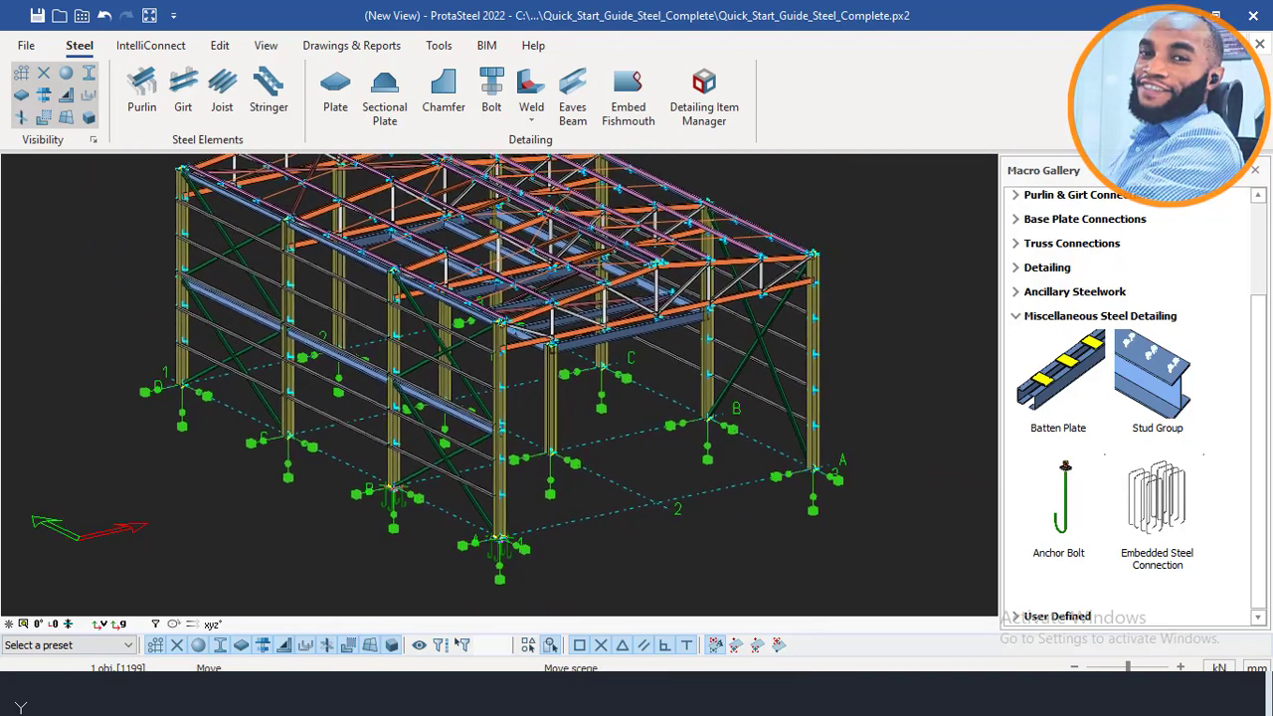
{"action": "scroll", "coordinate": [647, 276], "scroll_direction": "up", "scroll_amount": 10}
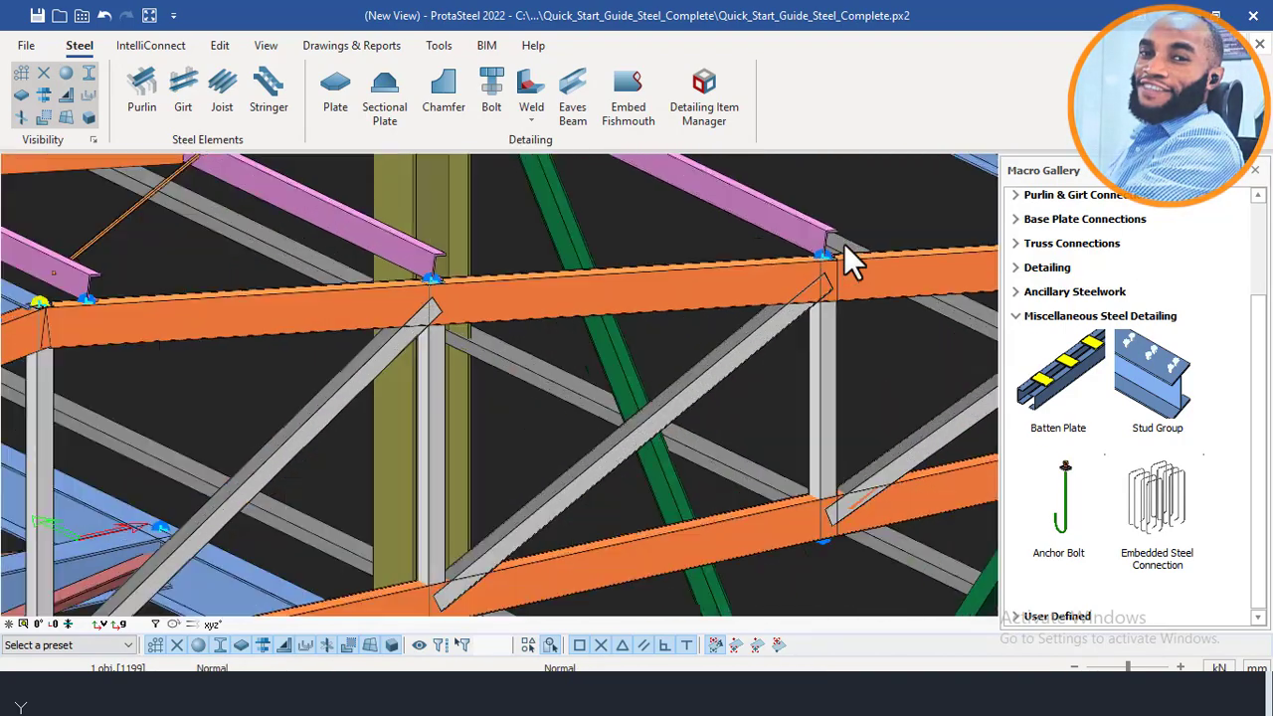
{"action": "scroll", "coordinate": [844, 249], "scroll_direction": "up", "scroll_amount": 4}
{"action": "scroll", "coordinate": [646, 280], "scroll_direction": "down", "scroll_amount": 10}
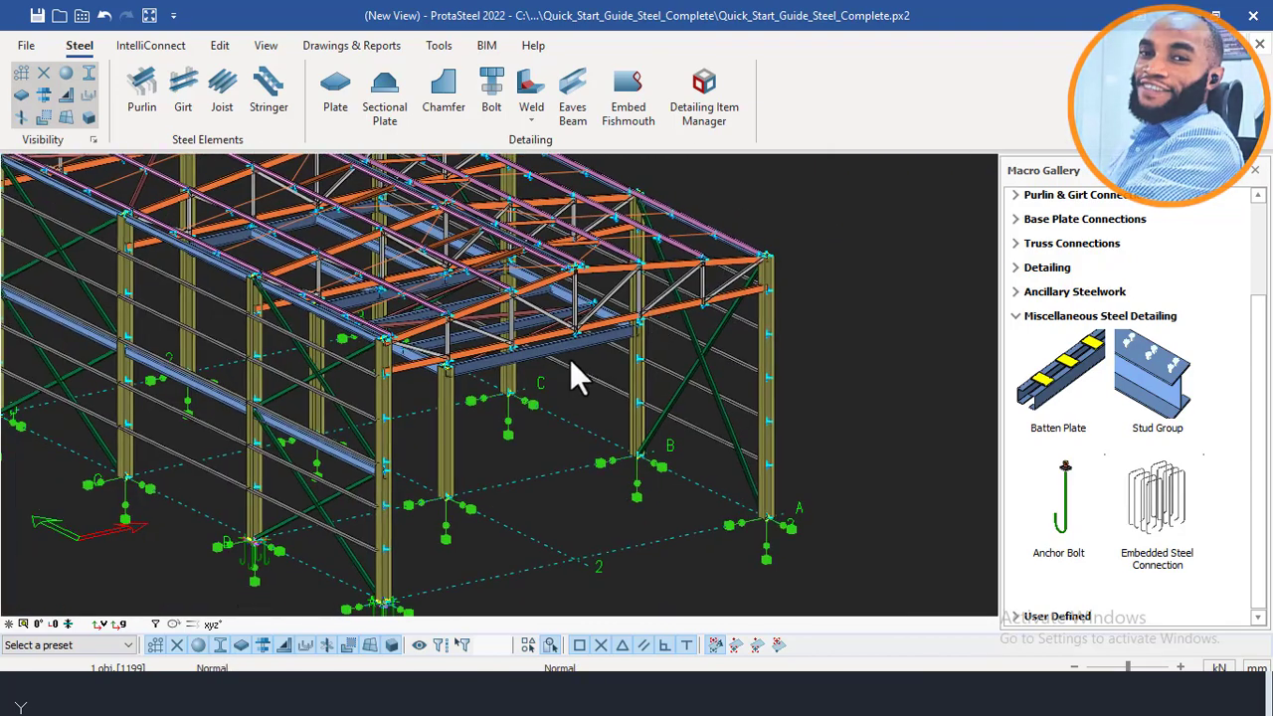
Examine the column bases along grid line 1, including the bare base of the column on grid C.
{"action": "middle_click_drag", "start_coordinate": [517, 426], "coordinate": [607, 323]}
{"action": "scroll", "coordinate": [510, 408], "scroll_direction": "up", "scroll_amount": 10}
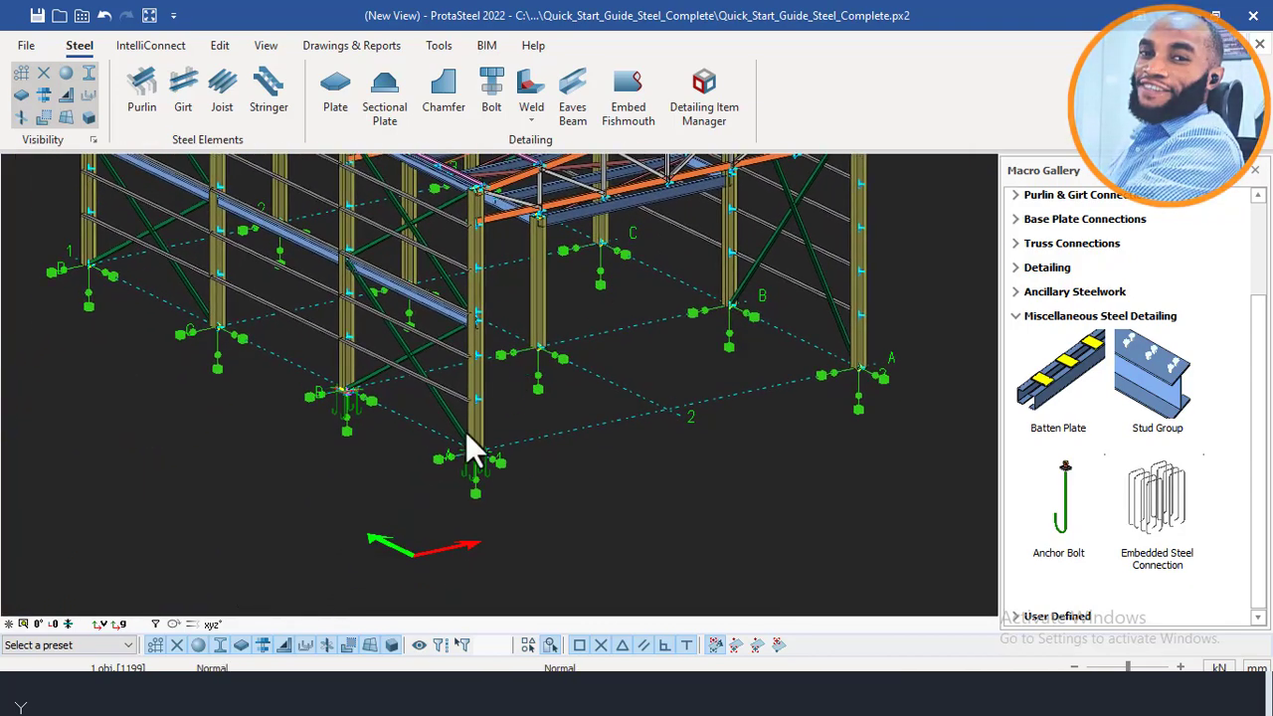
{"action": "scroll", "coordinate": [458, 353], "scroll_direction": "down", "scroll_amount": 6}
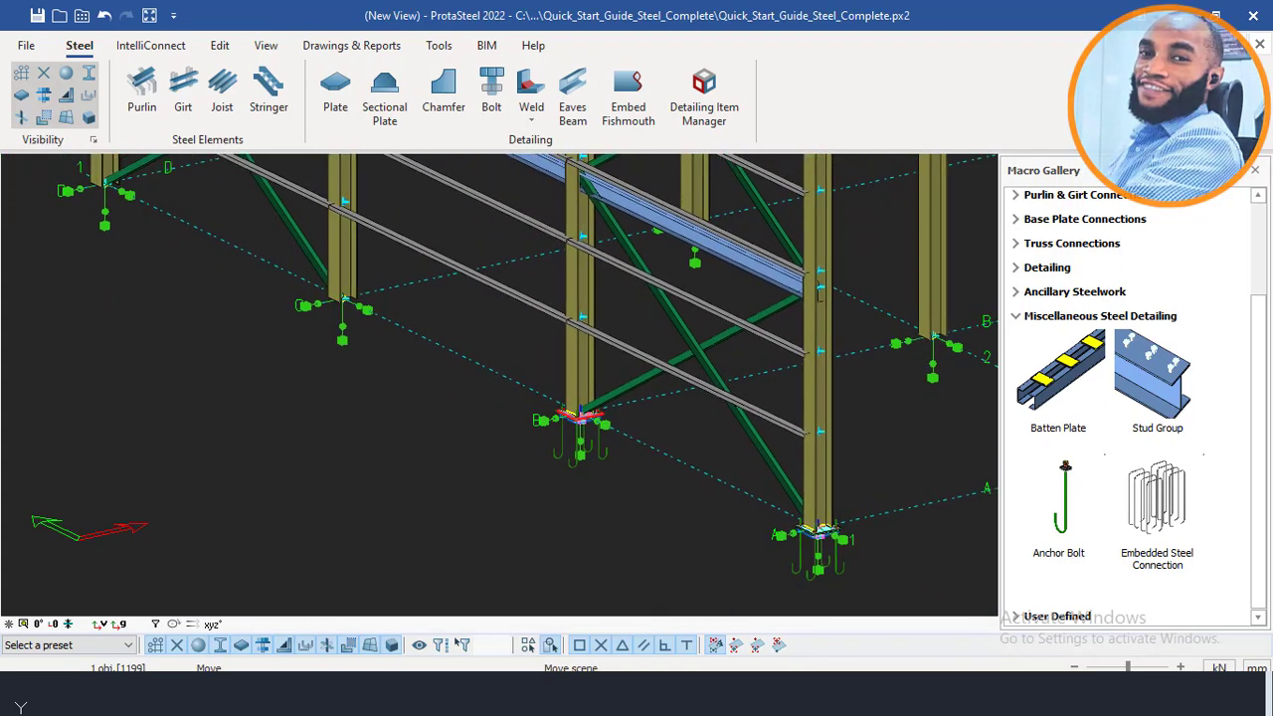
{"action": "scroll", "coordinate": [552, 419], "scroll_direction": "up", "scroll_amount": 3}
{"action": "scroll", "coordinate": [504, 373], "scroll_direction": "down", "scroll_amount": 4}
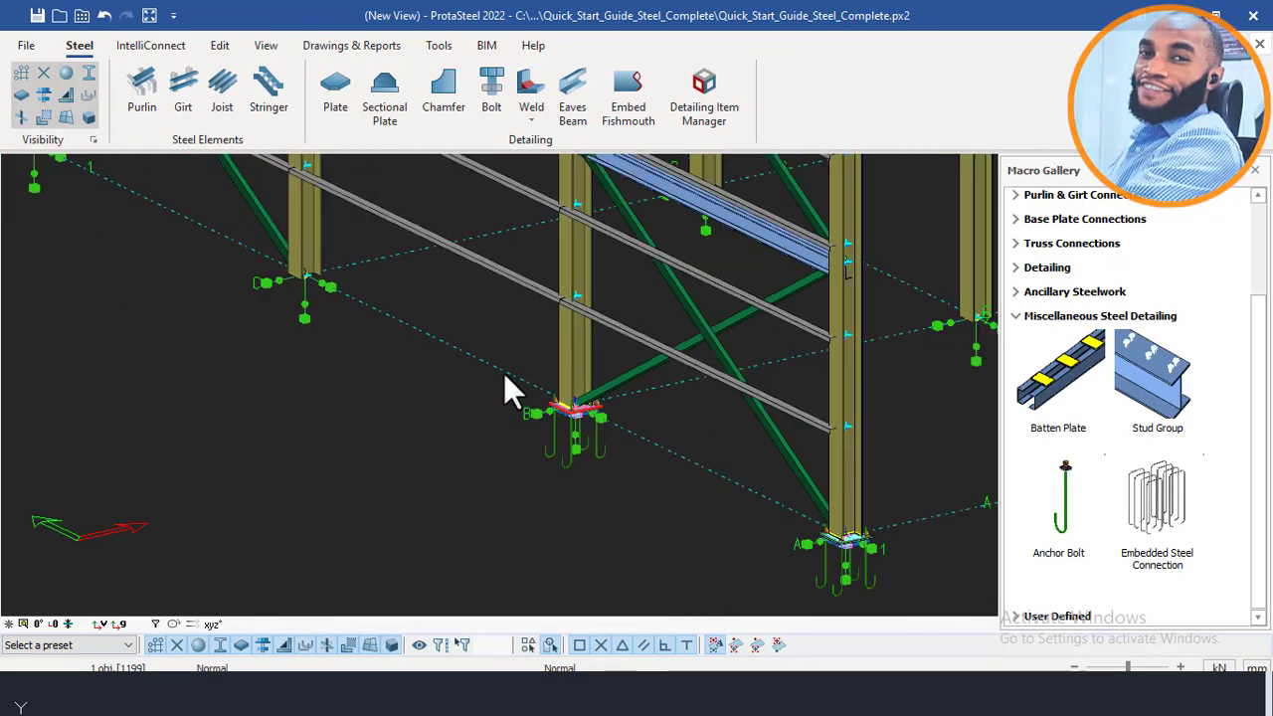
{"action": "scroll", "coordinate": [383, 310], "scroll_direction": "up", "scroll_amount": 4}
{"action": "scroll", "coordinate": [360, 313], "scroll_direction": "up", "scroll_amount": 2}
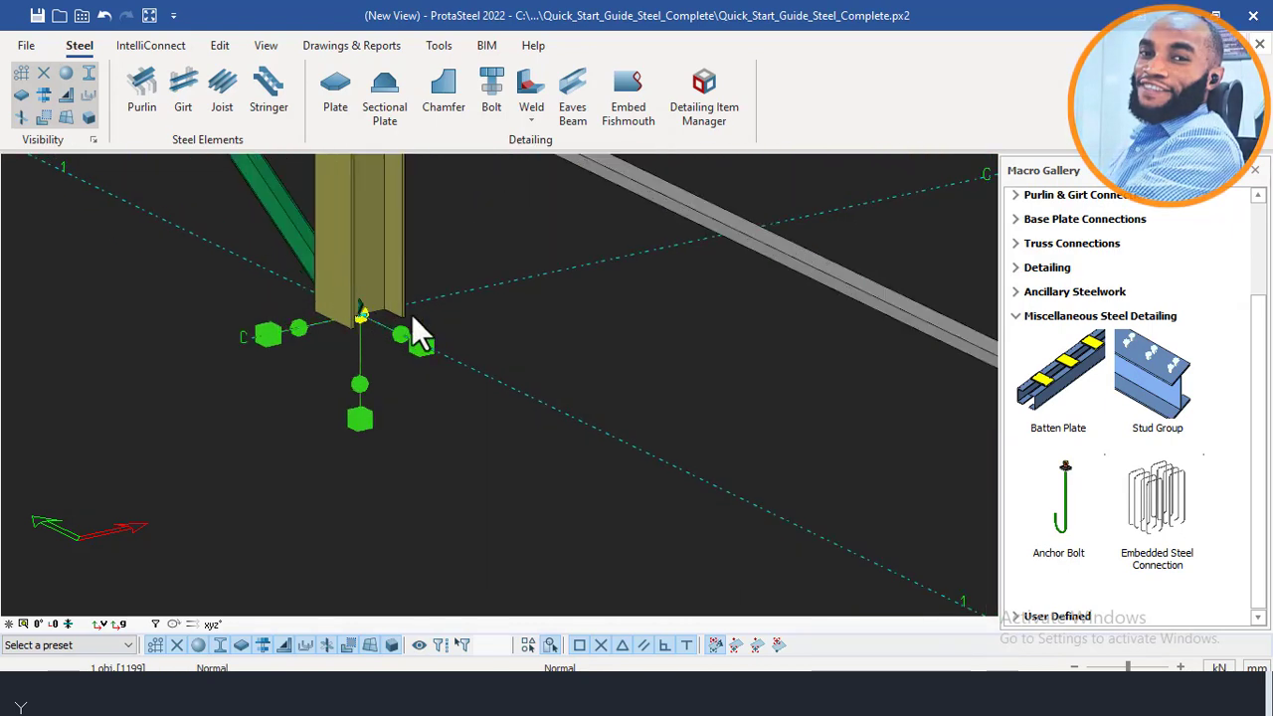
{"action": "scroll", "coordinate": [506, 218], "scroll_direction": "down", "scroll_amount": 2}
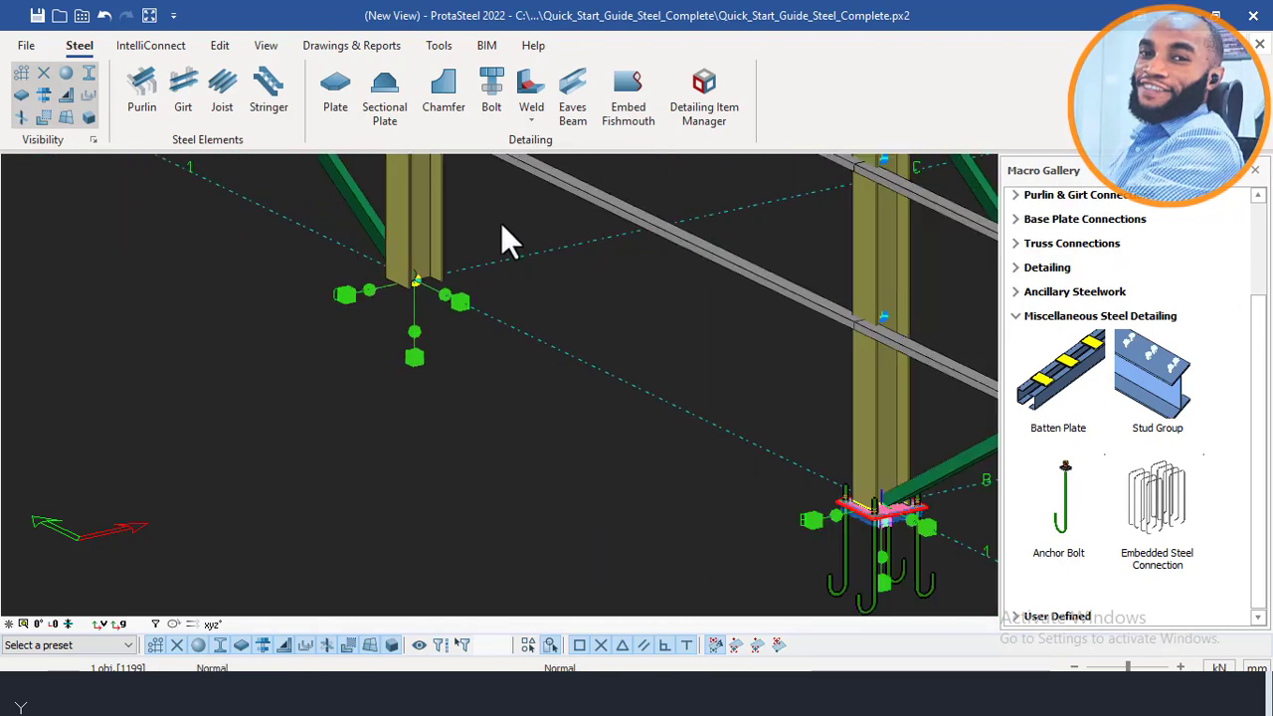
{"action": "middle_click_drag", "start_coordinate": [484, 262], "coordinate": [435, 270]}
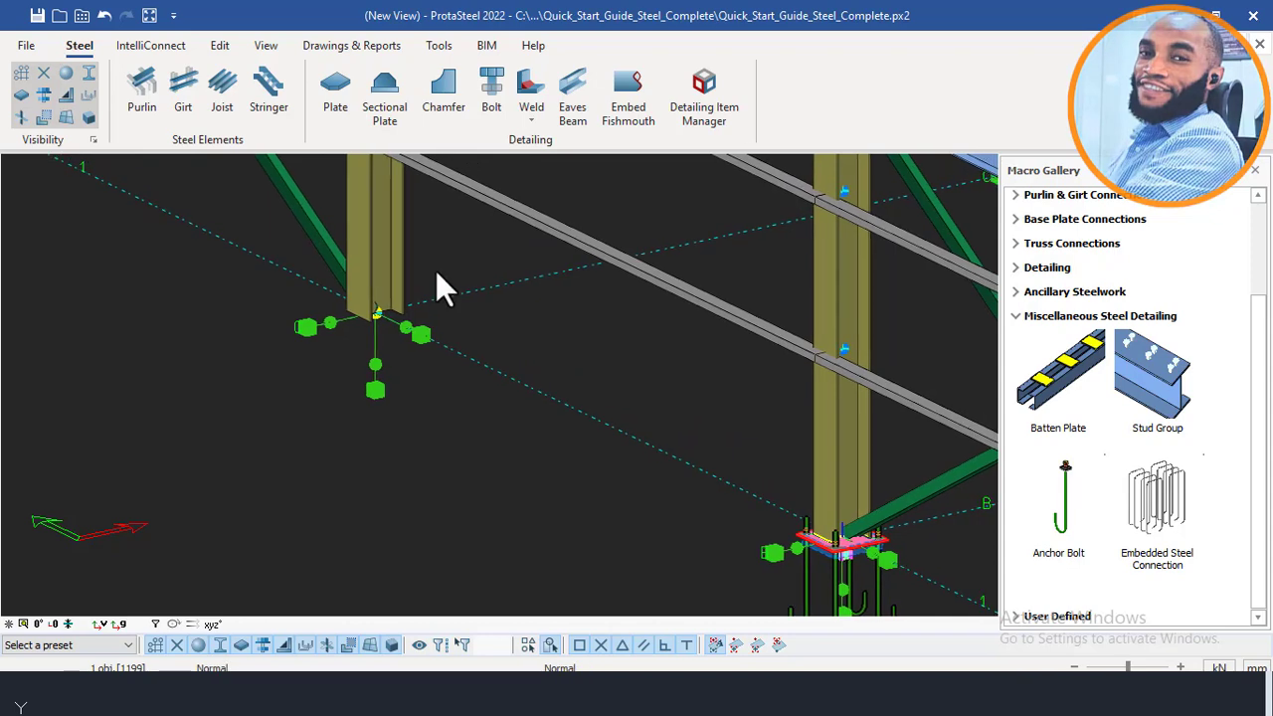
{"action": "scroll", "coordinate": [442, 231], "scroll_direction": "down", "scroll_amount": 3}
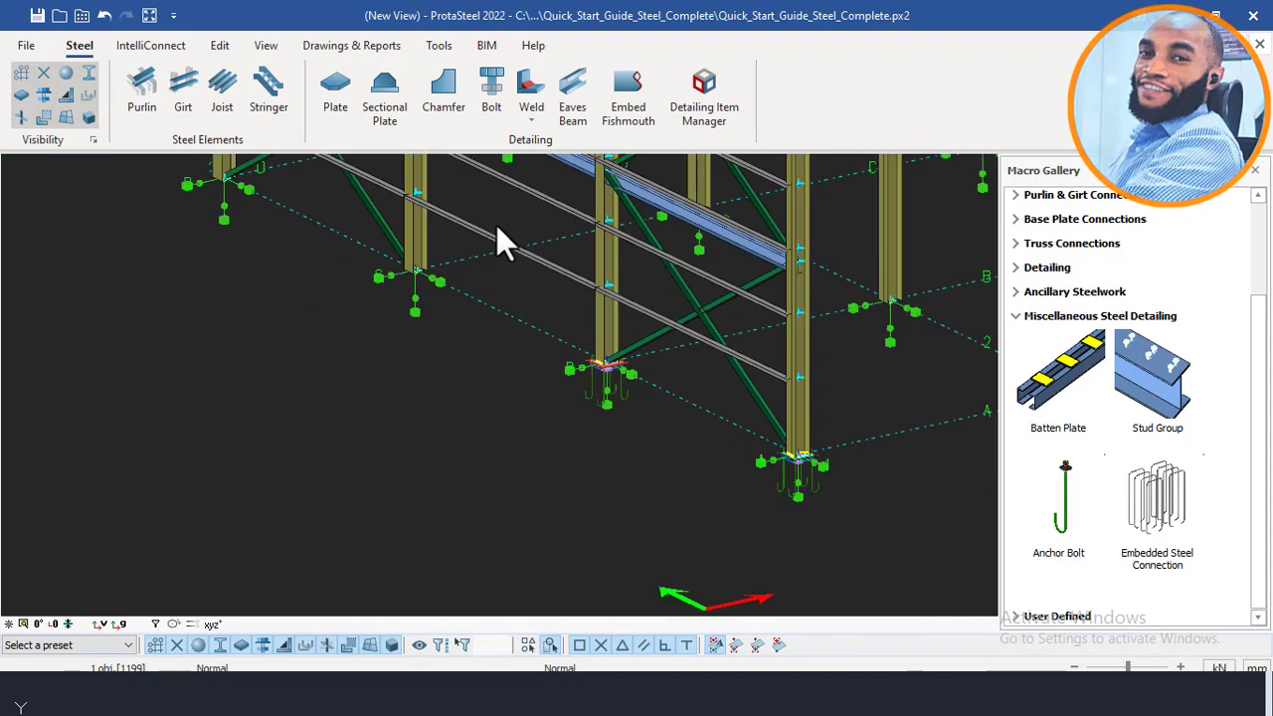
Inspect the base plate on grid B/1 up close, including its anchor bolt nuts, washers and column welds.
{"action": "scroll", "coordinate": [604, 370], "scroll_direction": "up", "scroll_amount": 3}
{"action": "scroll", "coordinate": [604, 371], "scroll_direction": "up", "scroll_amount": 3}
{"action": "middle_click_drag", "start_coordinate": [648, 355], "coordinate": [430, 264]}
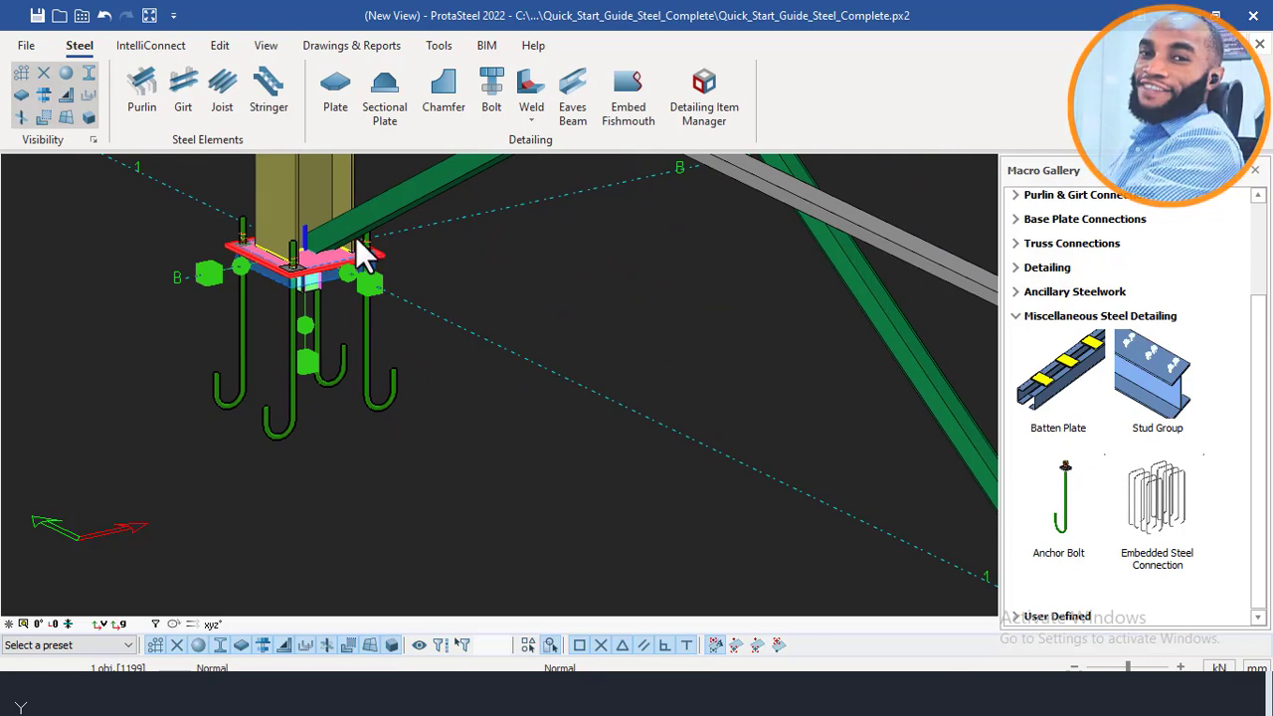
{"action": "middle_click_drag", "start_coordinate": [355, 236], "coordinate": [373, 307]}
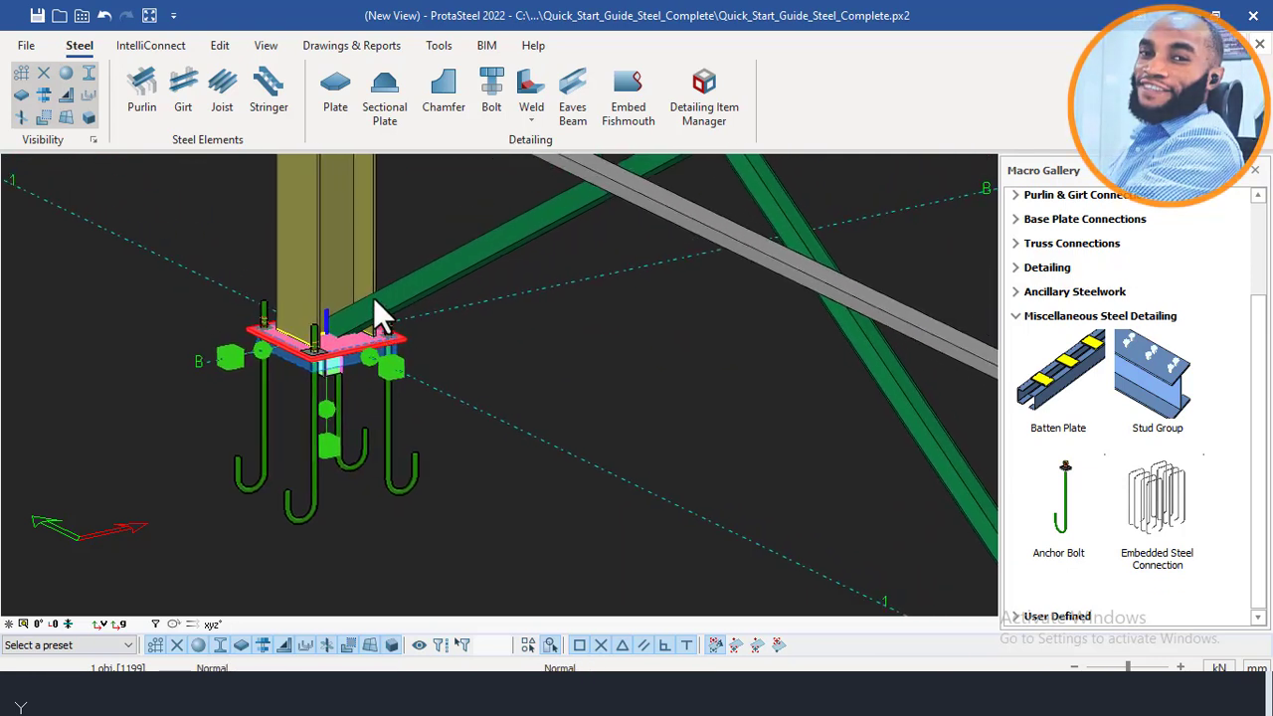
{"action": "scroll", "coordinate": [286, 336], "scroll_direction": "up", "scroll_amount": 4}
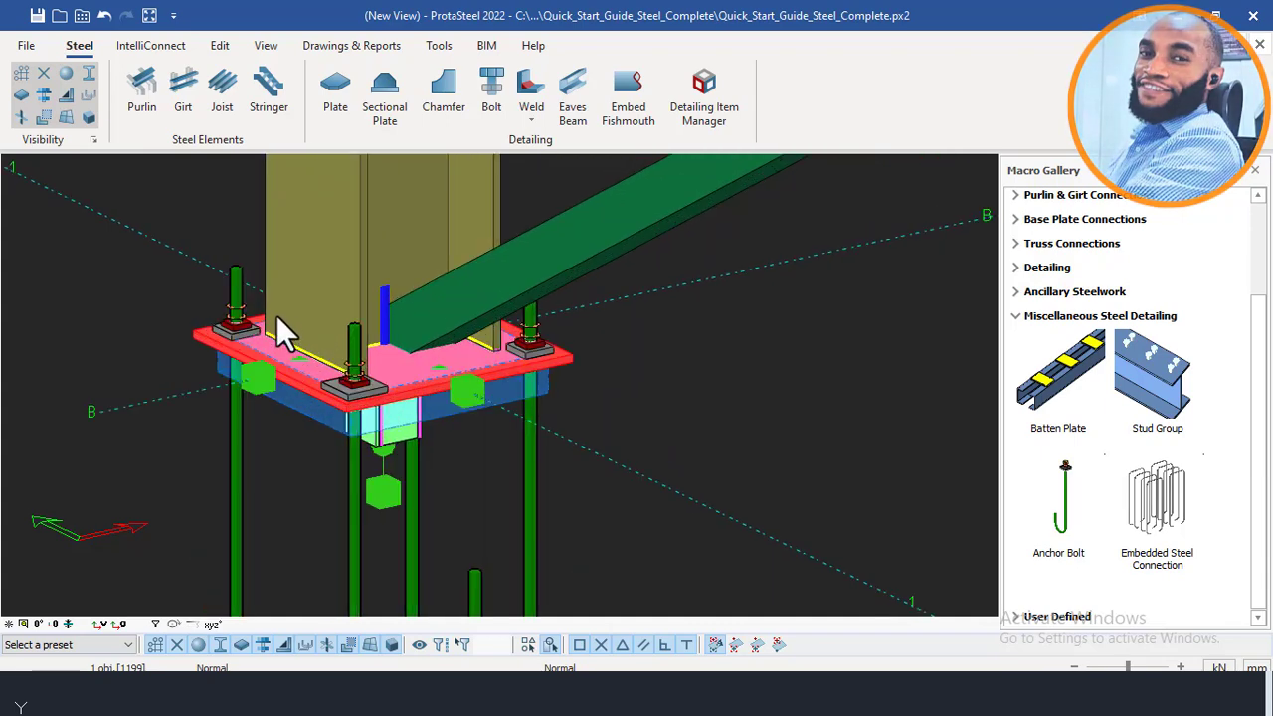
{"action": "scroll", "coordinate": [384, 332], "scroll_direction": "up", "scroll_amount": 5}
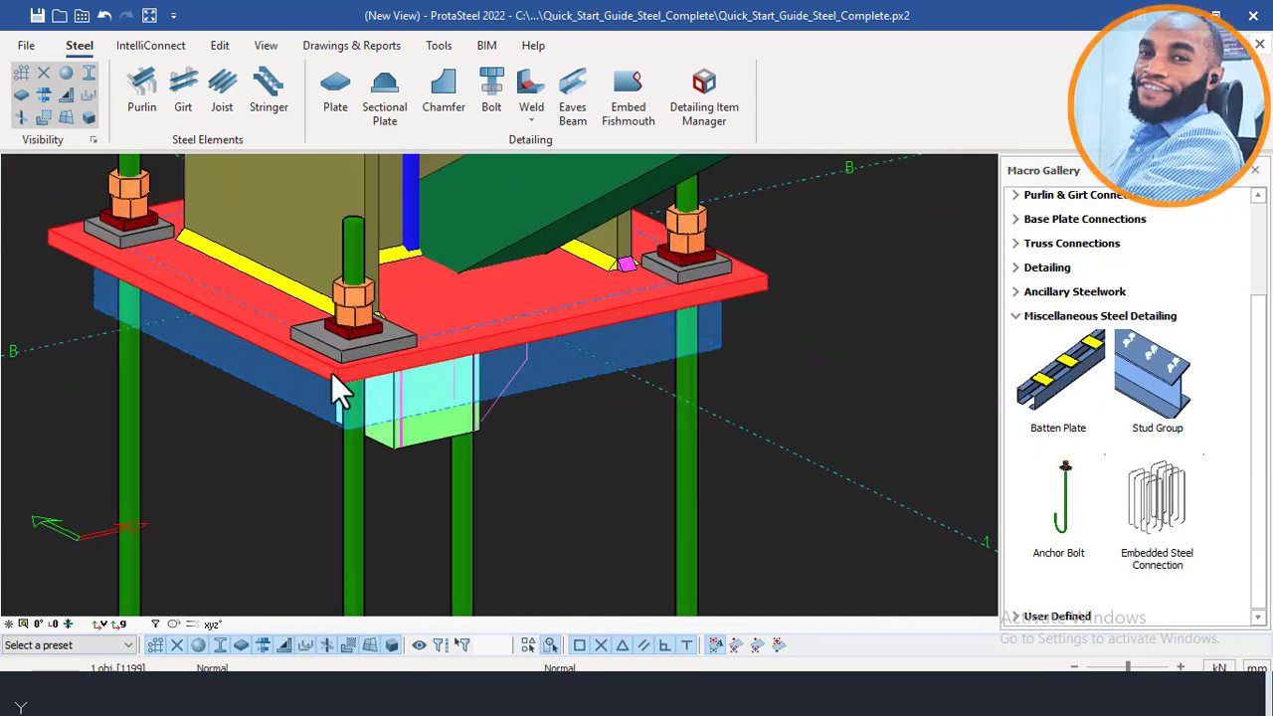